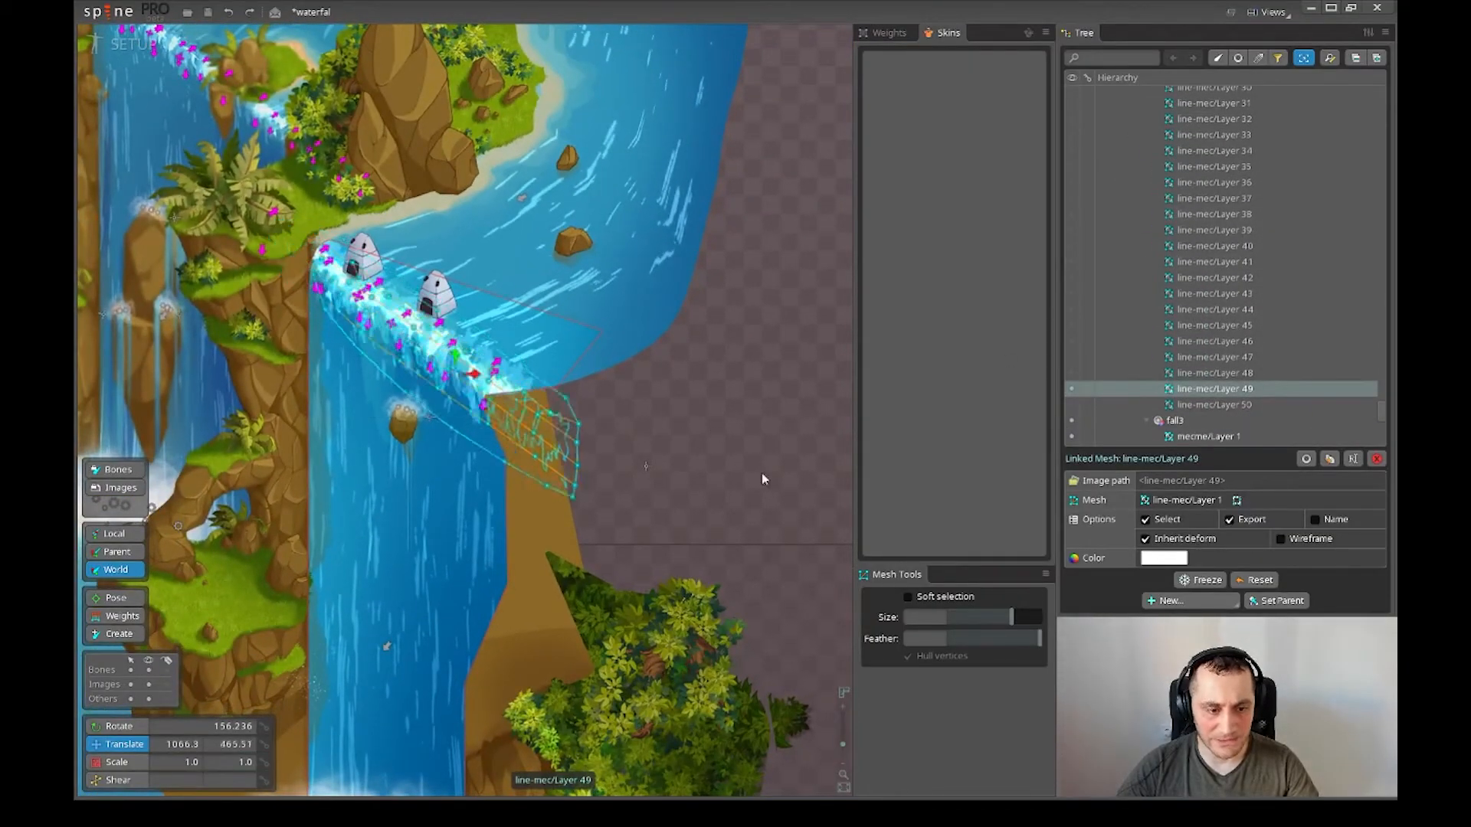
- Play the animation and examine the line-mec foam frame sequence along the waterfall's edge
scroll(588, 340, up, 3)
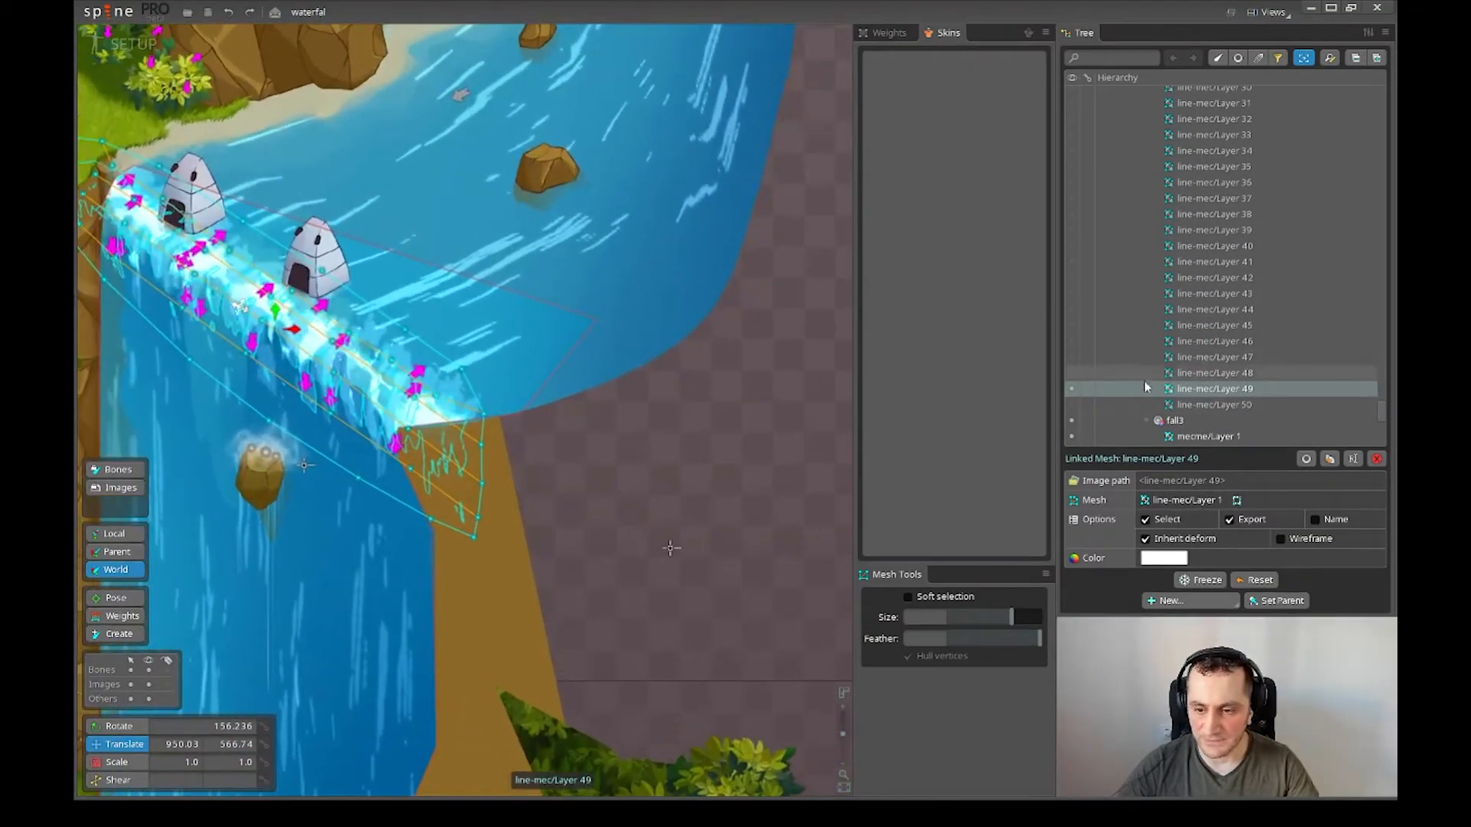
scroll(797, 522, down, 3)
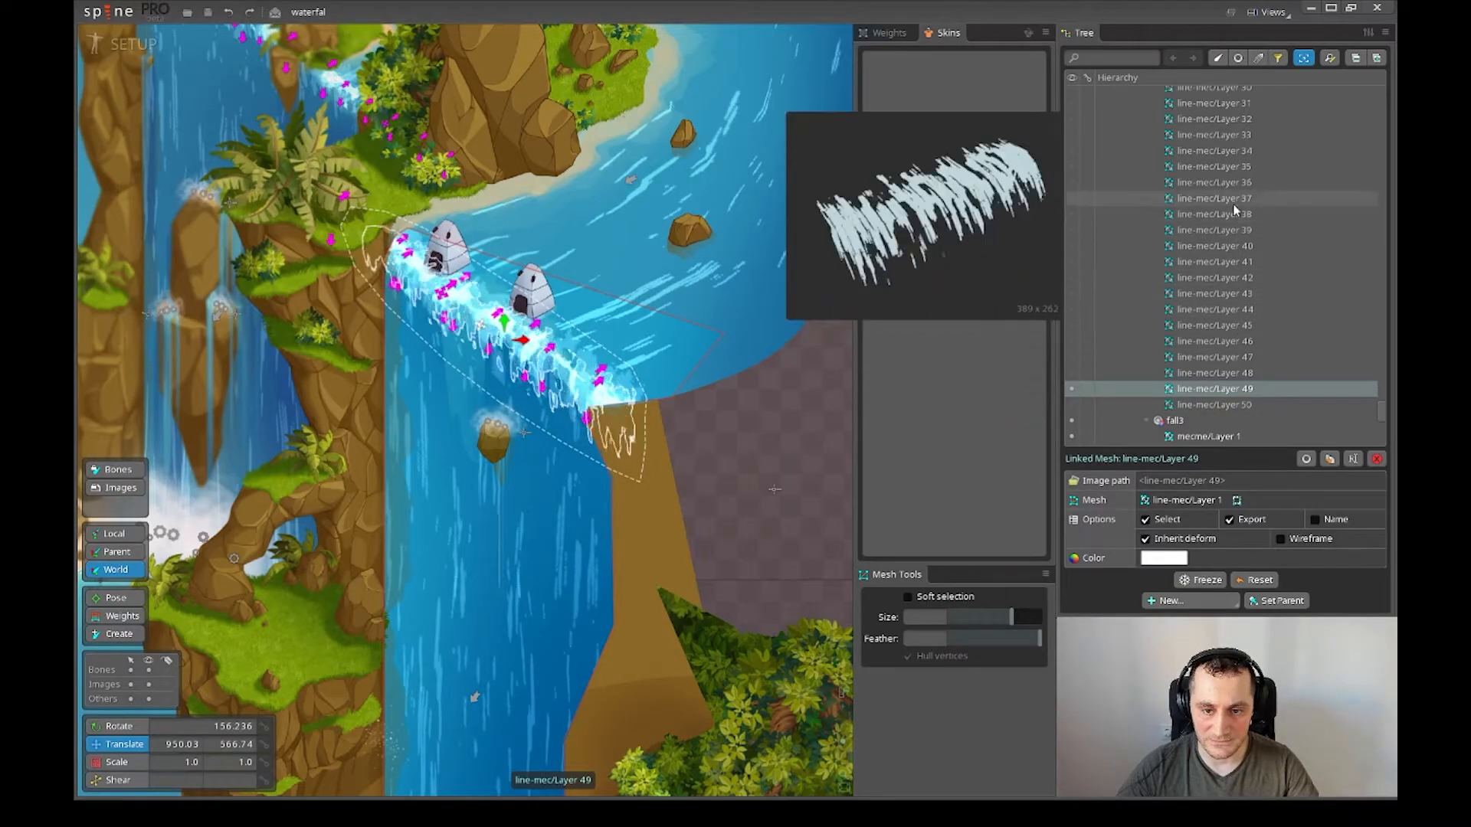
scroll(628, 444, down, 3)
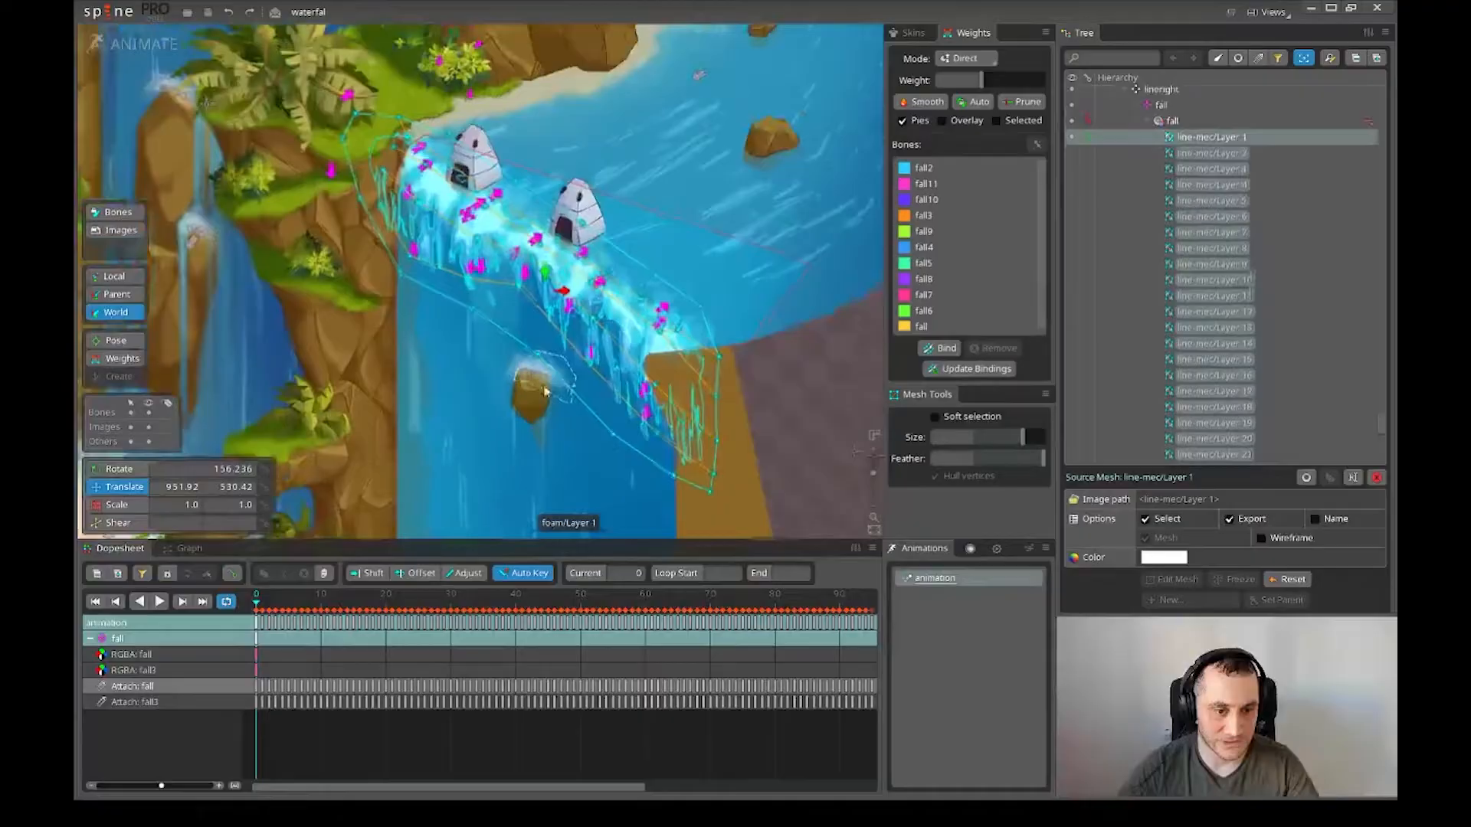
key(d)
scroll(601, 323, up, 3)
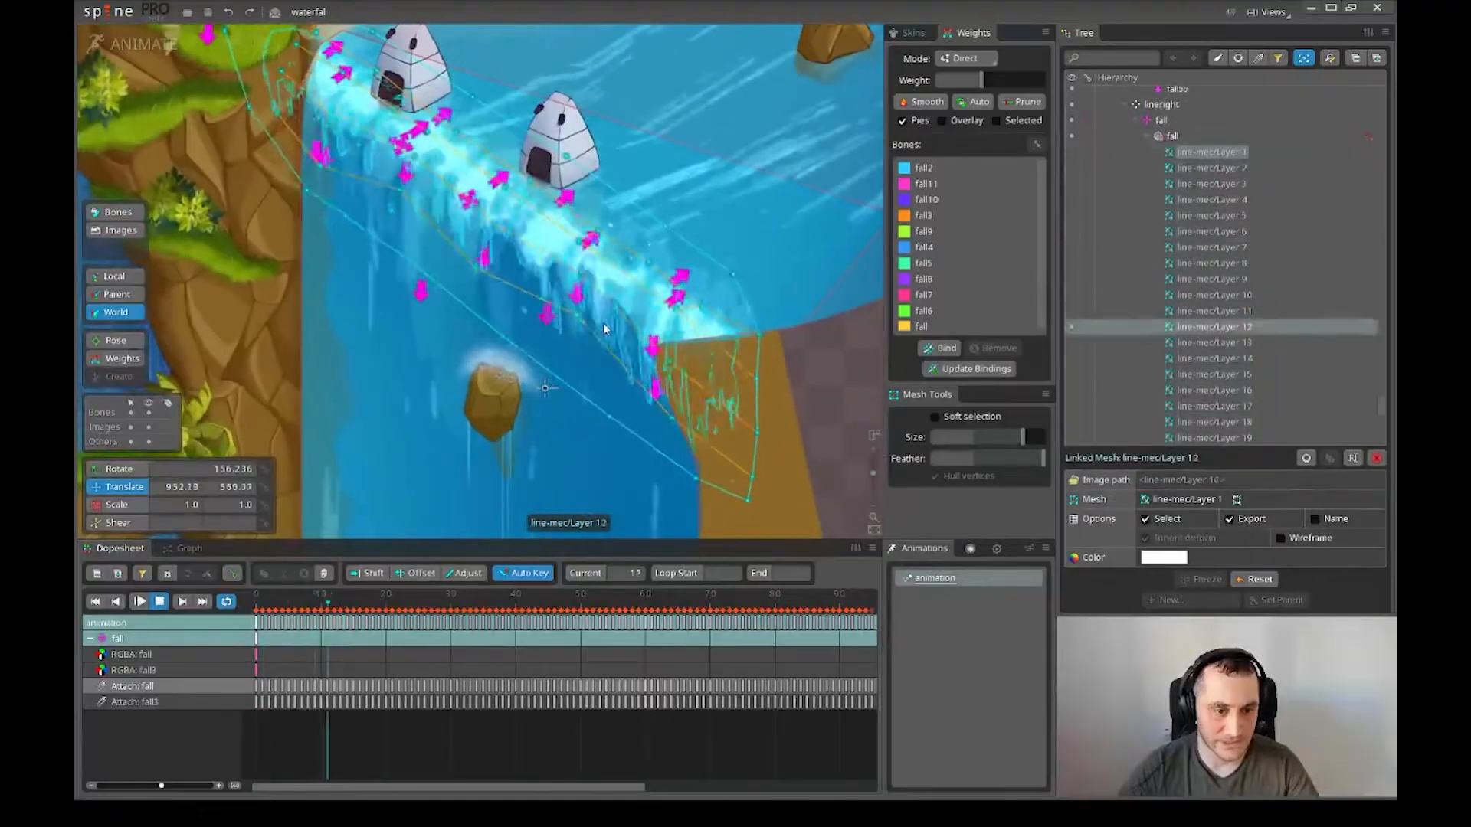
scroll(600, 322, down, 3)
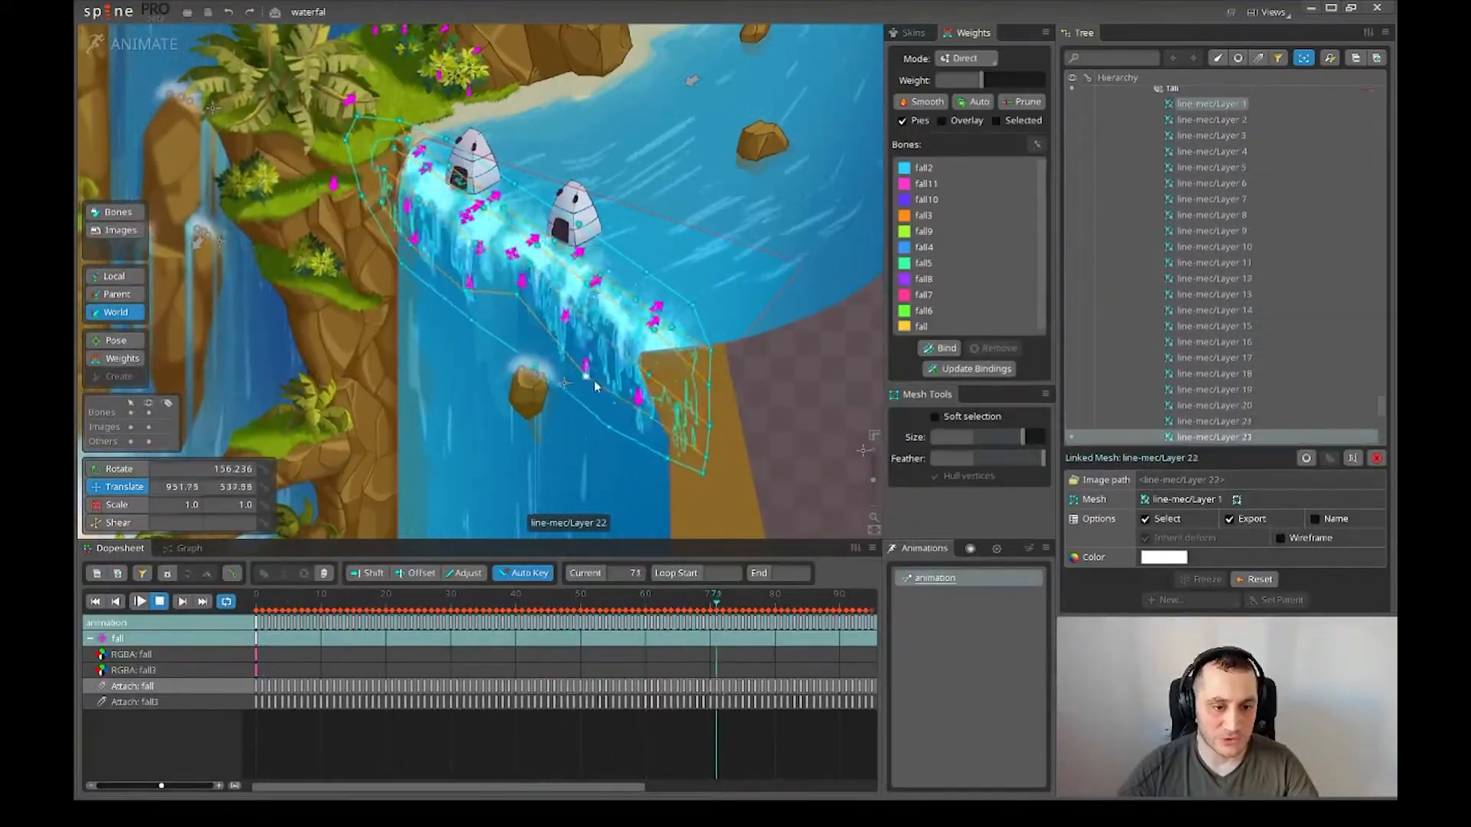
scroll(494, 310, down, 3)
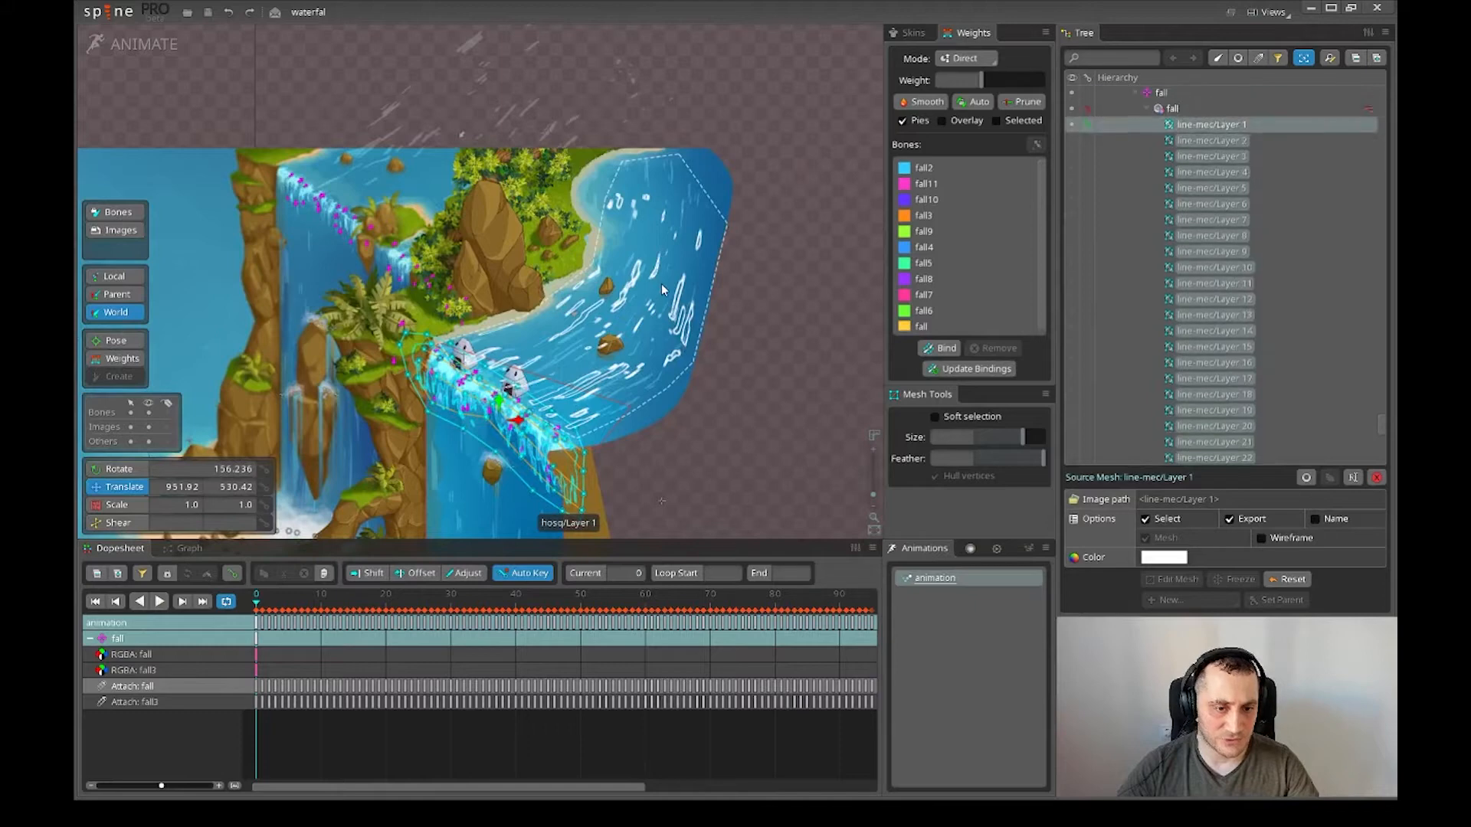
- Inspect the river's hosq/Layer 1 mesh, clear the selection, and play the animation to examine the water-line frame sequence
click(686, 397)
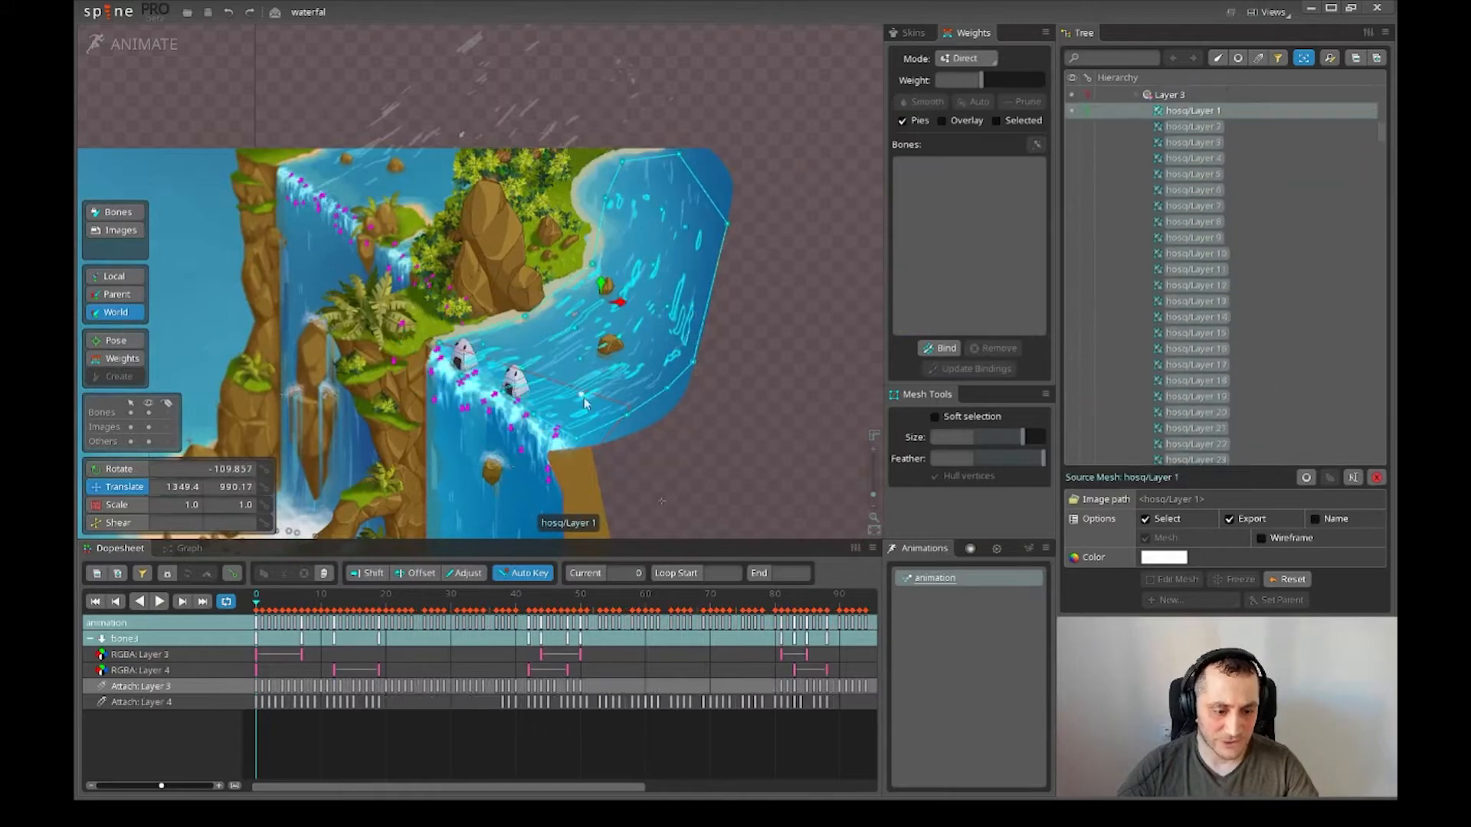
scroll(659, 285, up, 2)
click(789, 486)
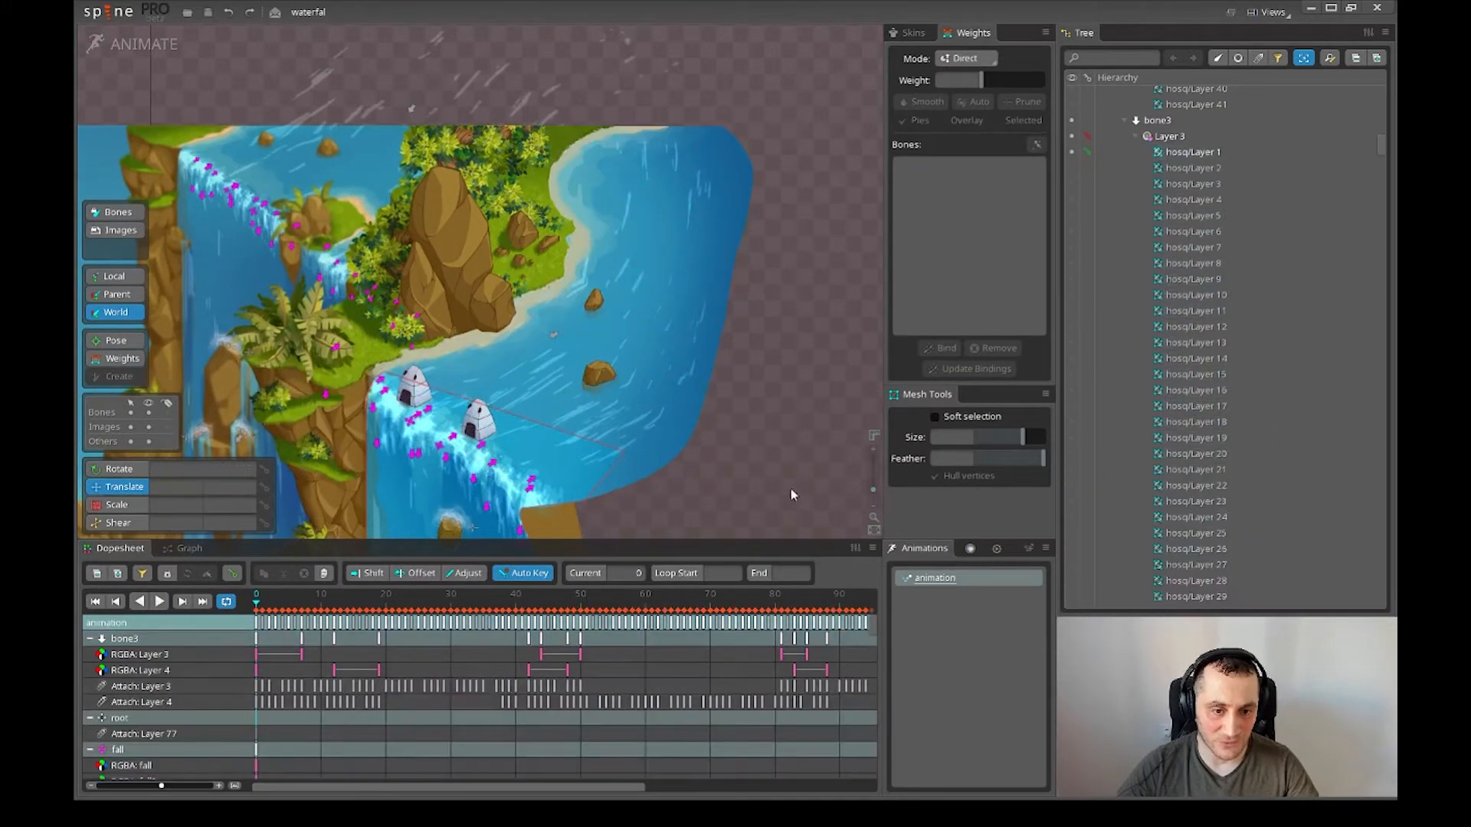
key(space)
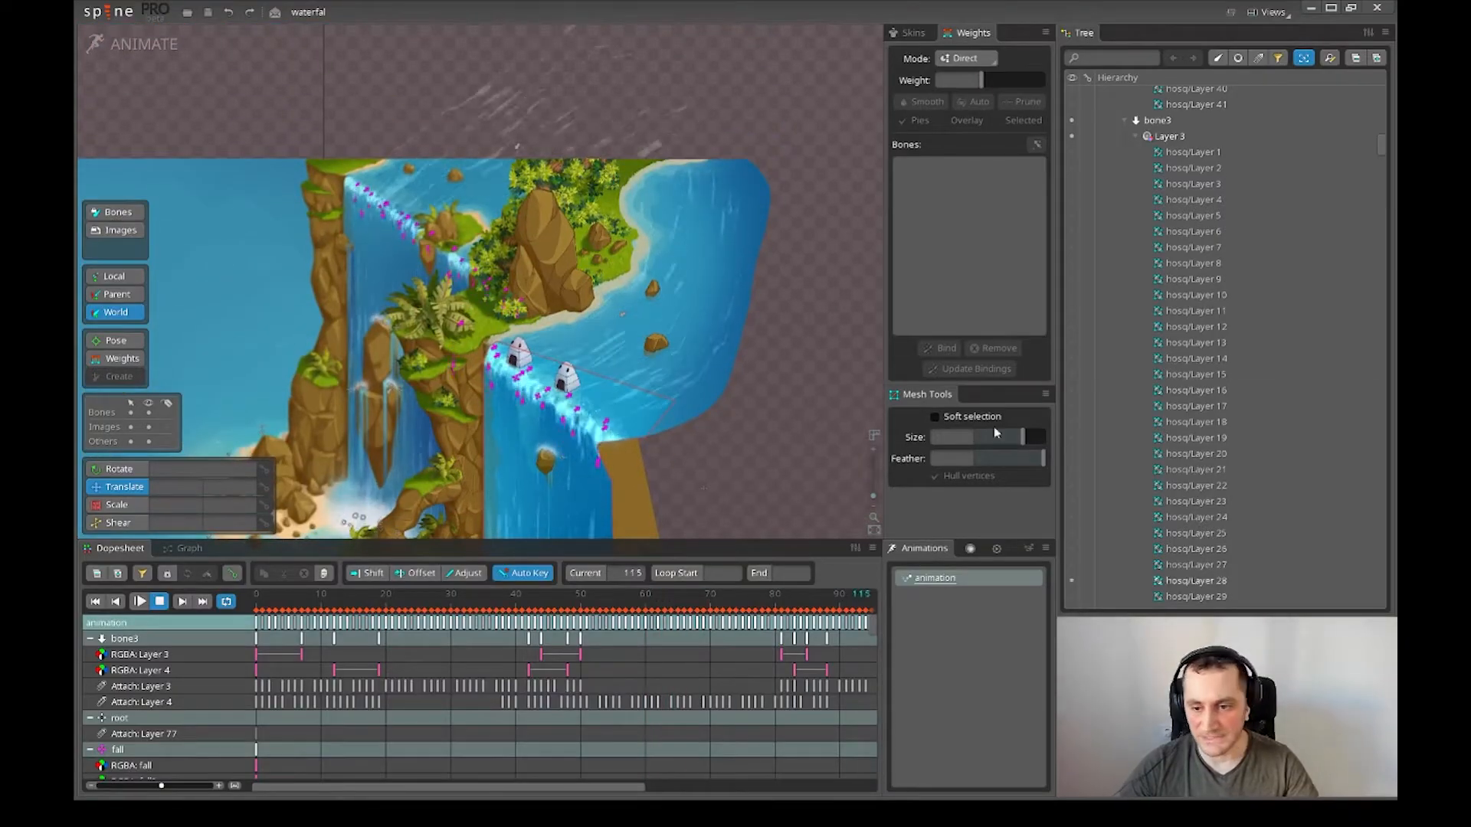
key(space)
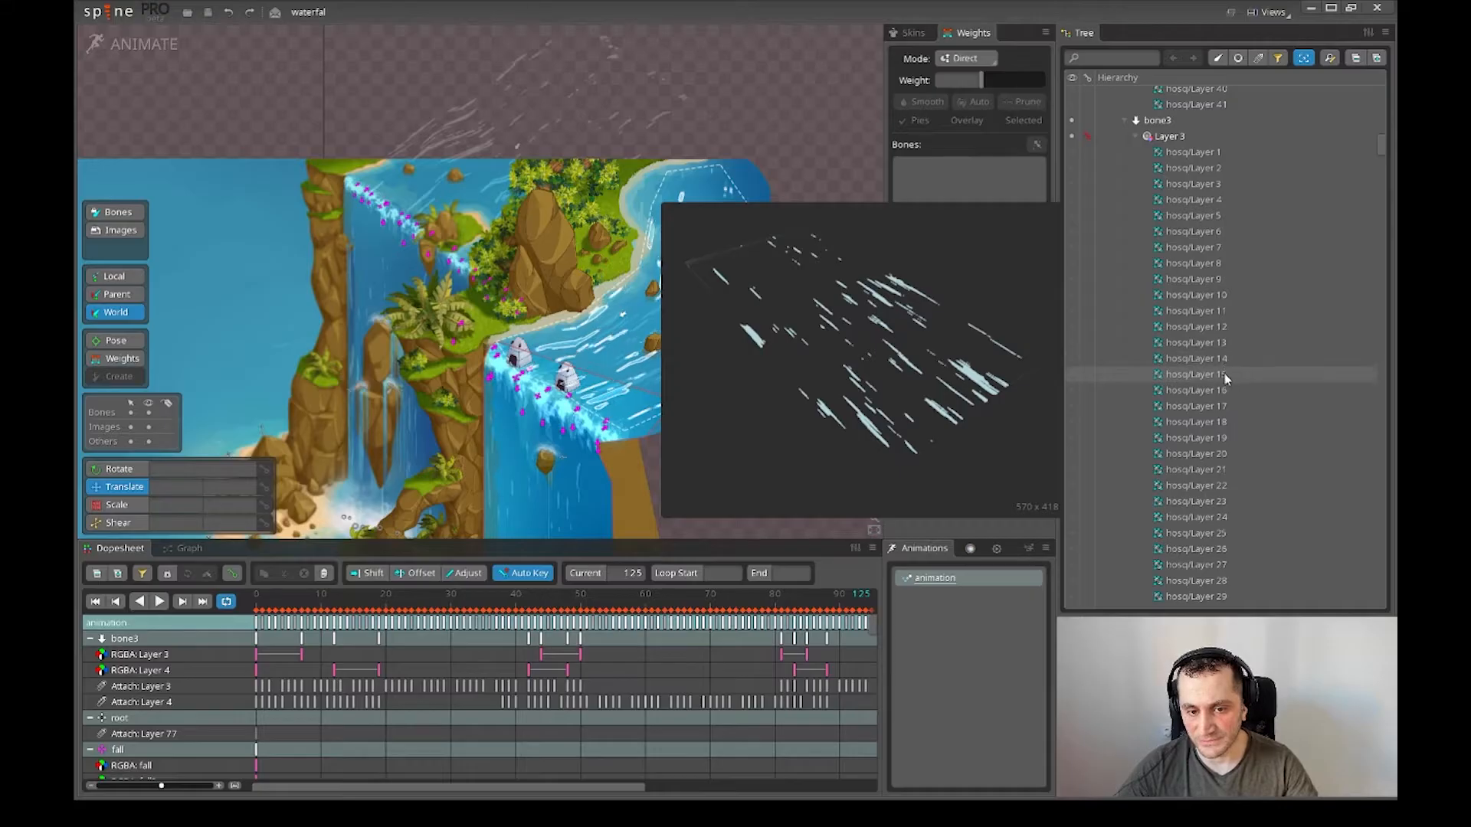
mouse_move(1226, 398)
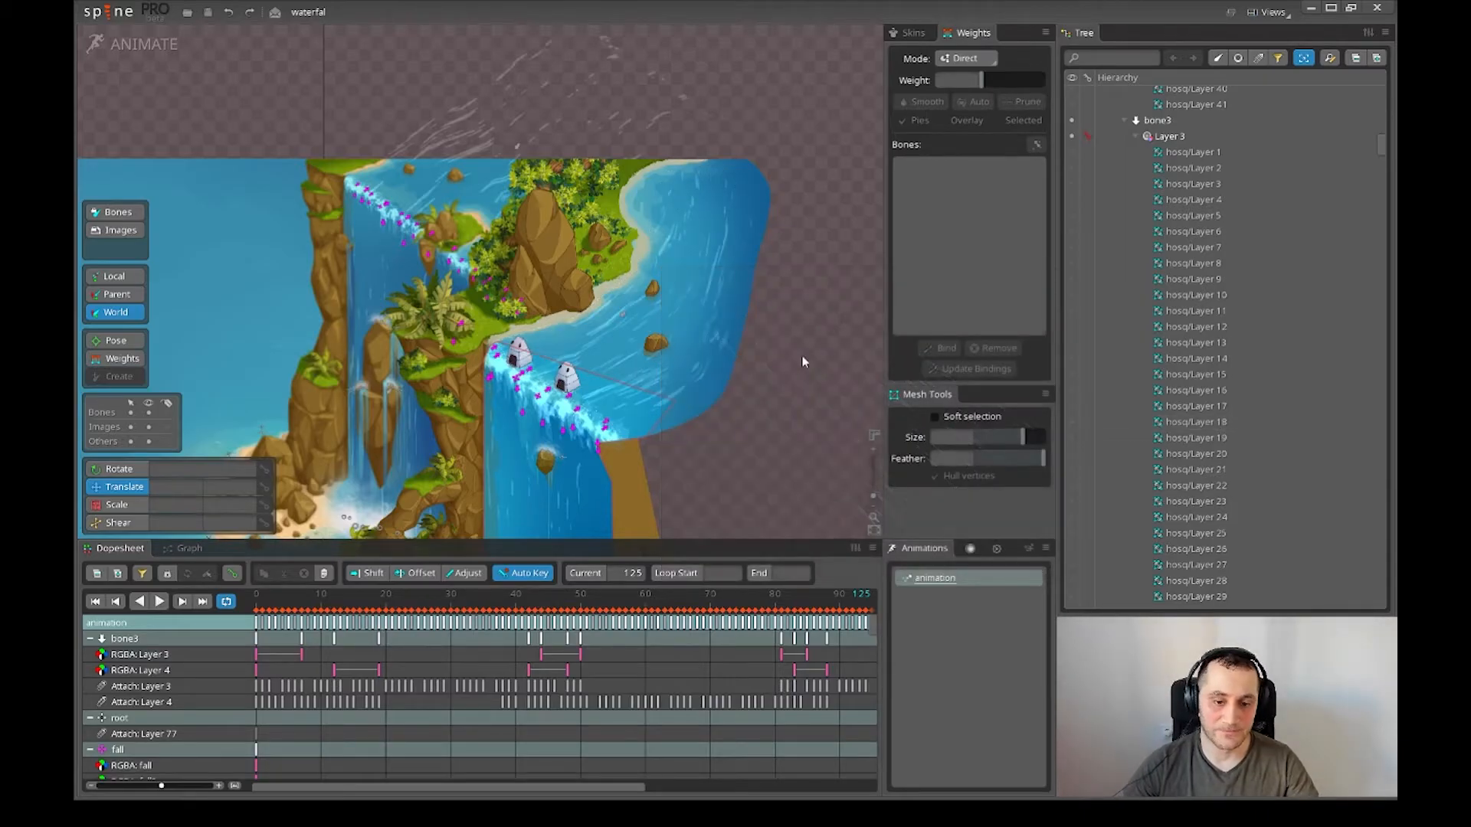
scroll(803, 362, up, 3)
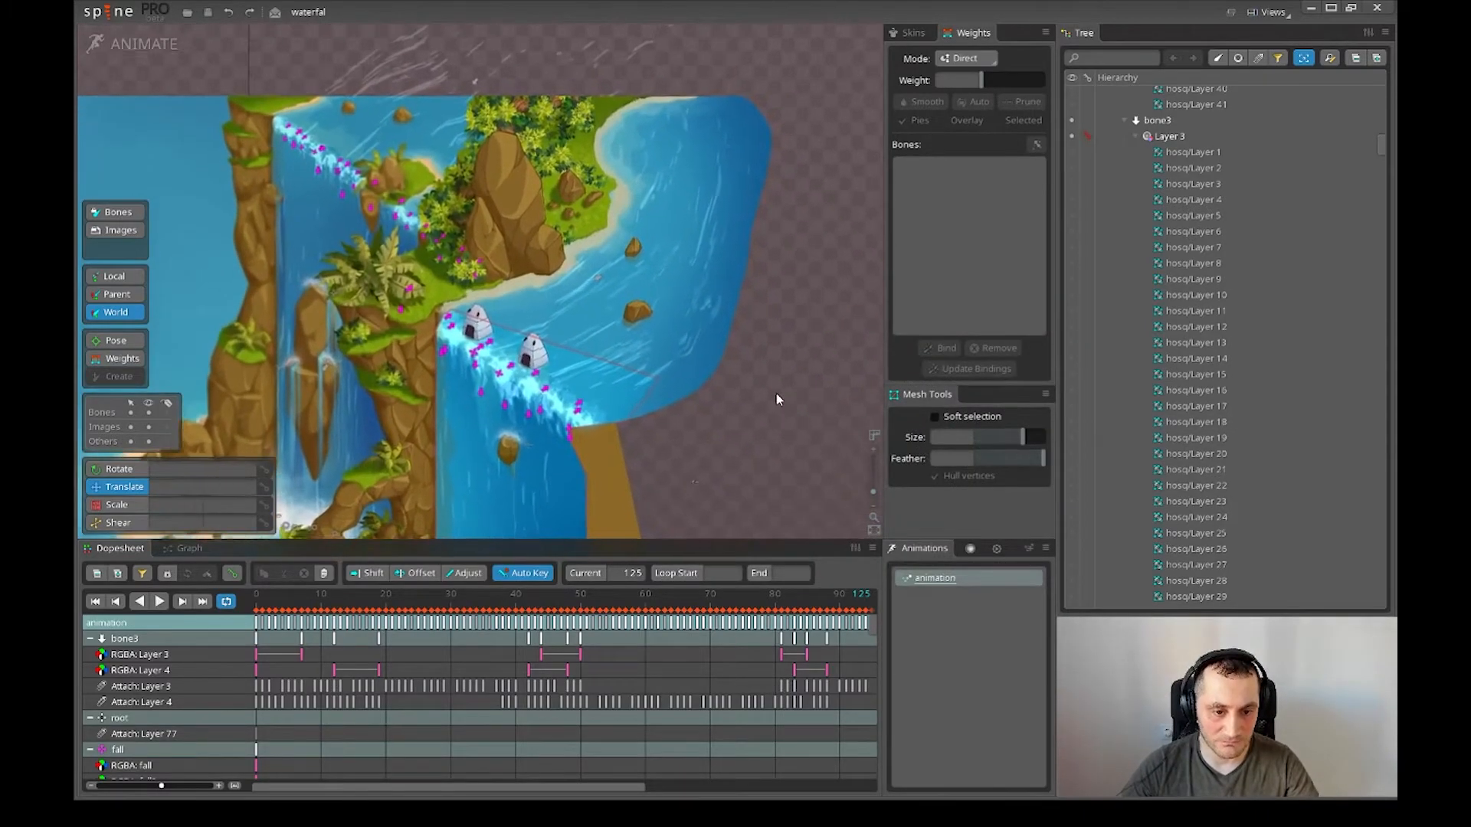
scroll(775, 393, down, 3)
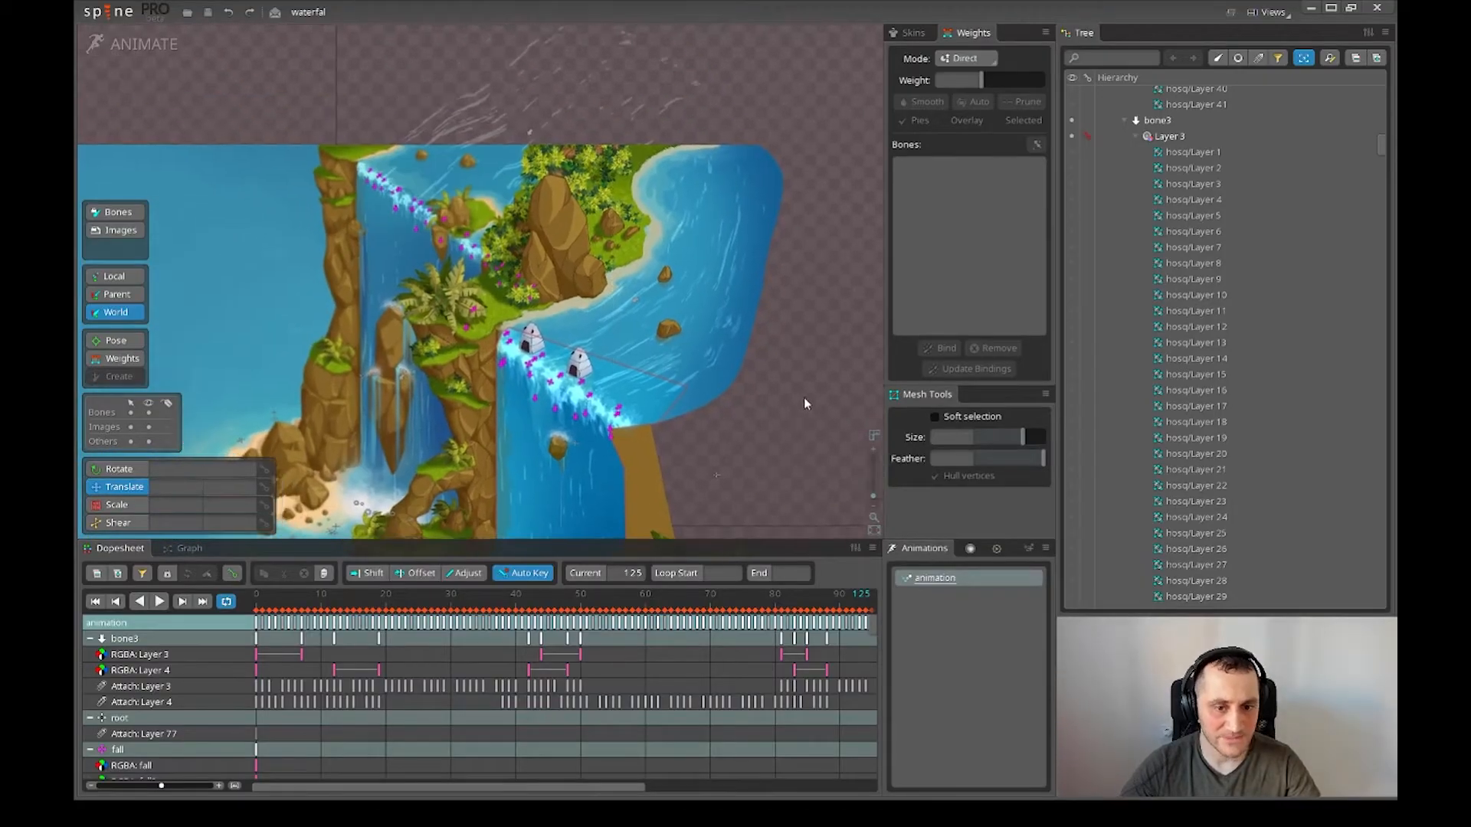
scroll(801, 400, up, 2)
scroll(789, 434, down, 2)
scroll(735, 439, up, 2)
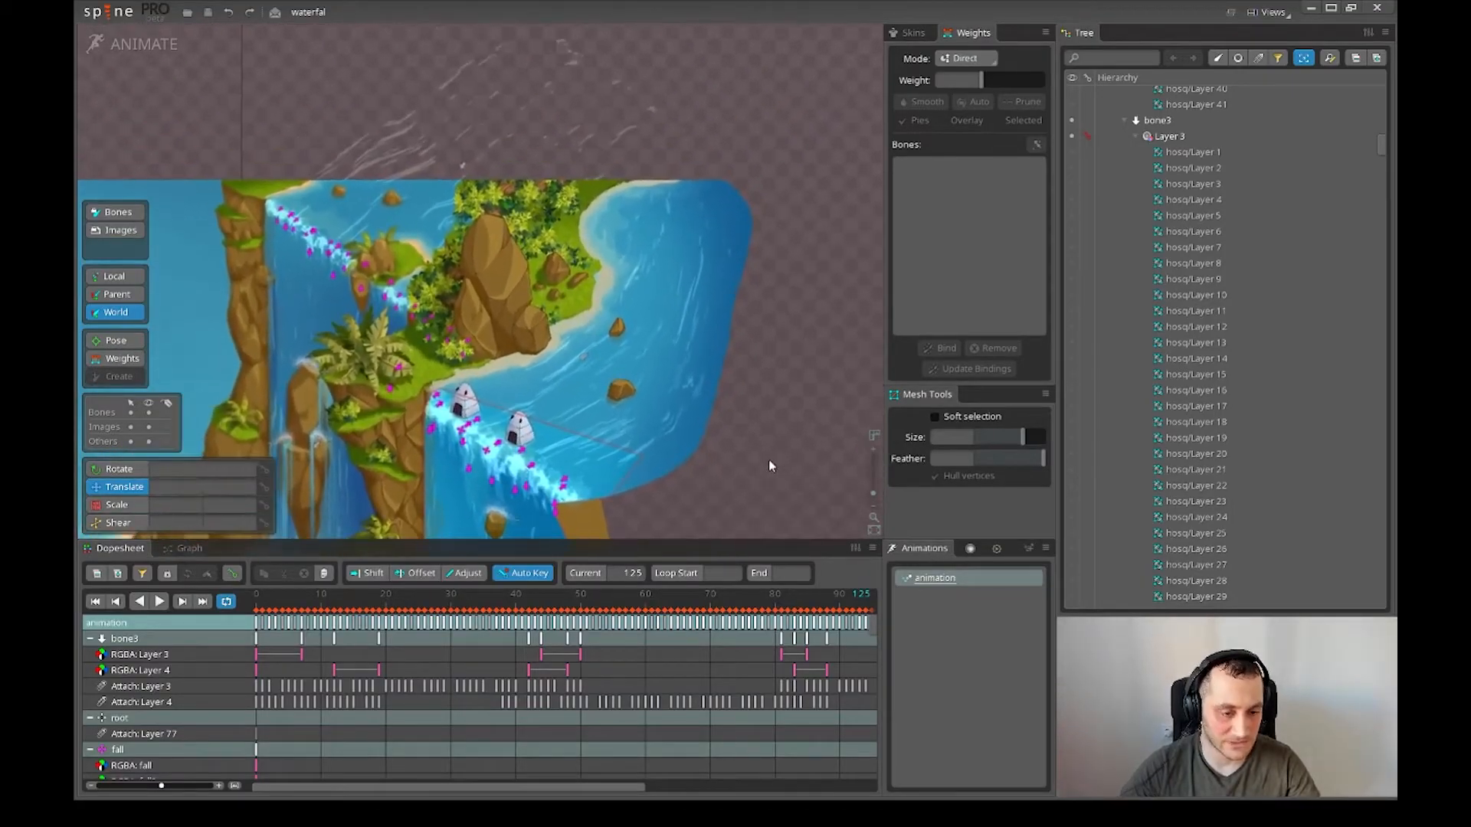
- Open the recent project named export
click(102, 15)
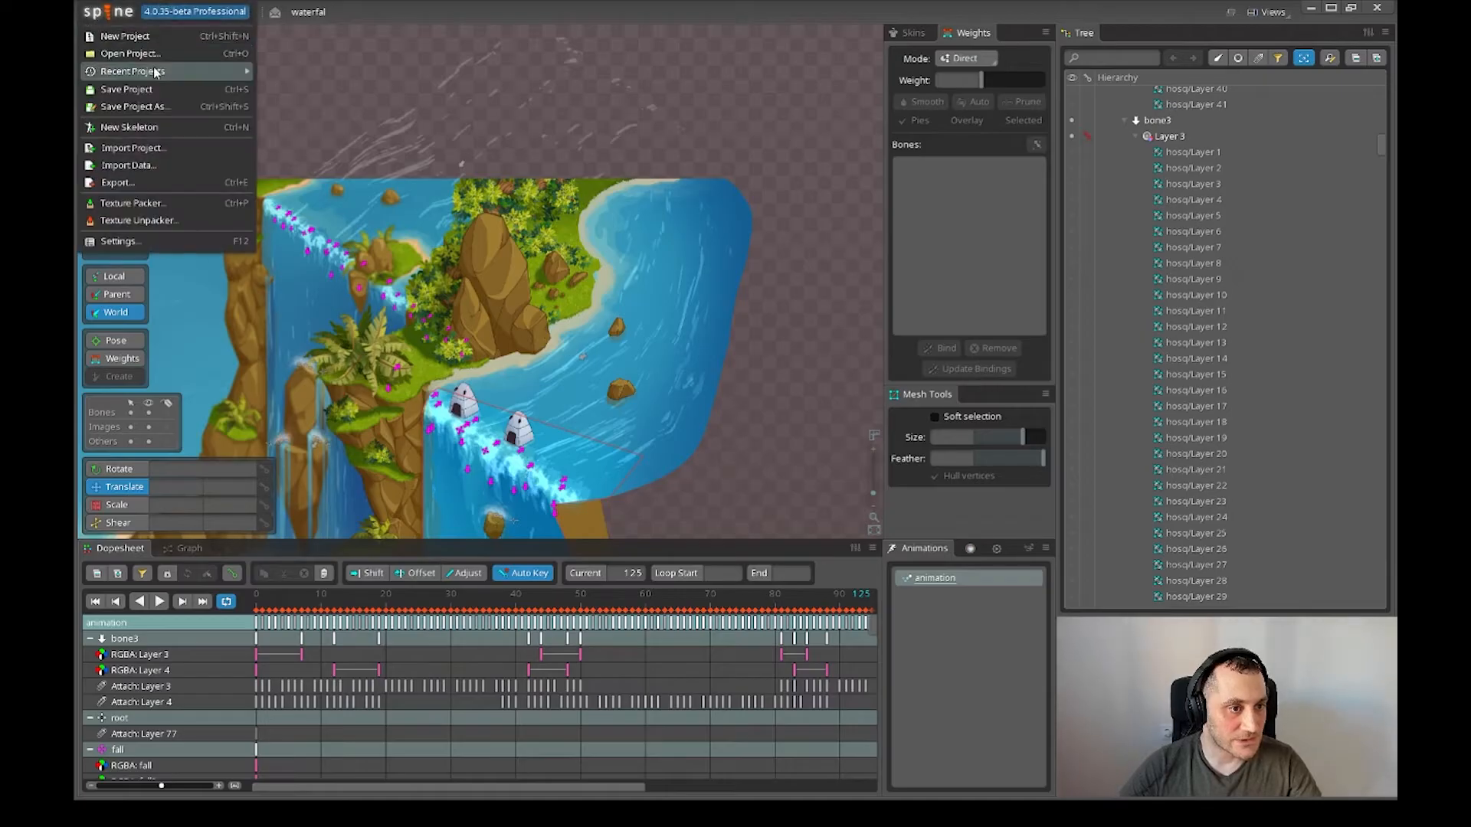
mouse_move(157, 73)
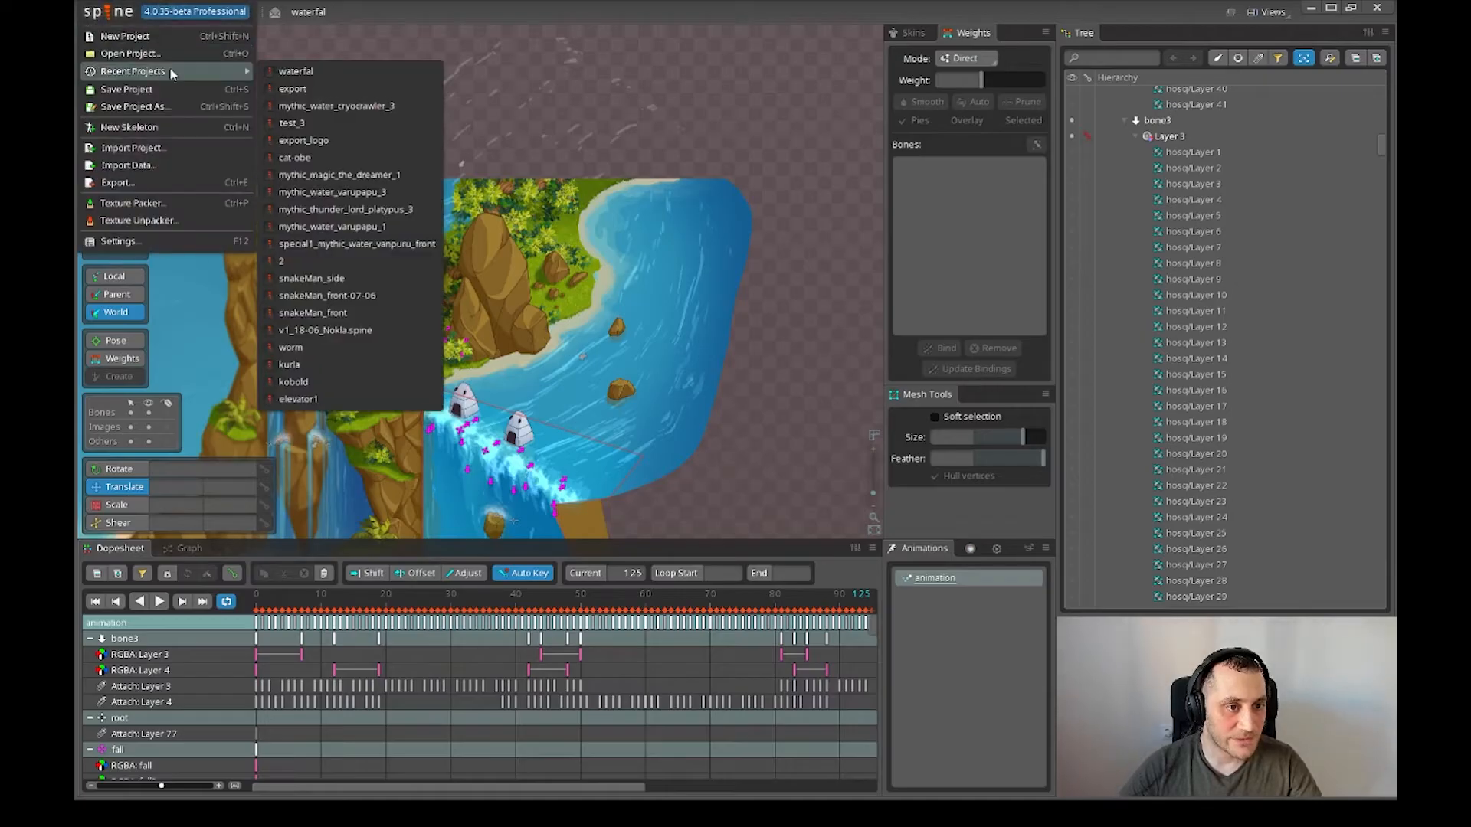
click(314, 89)
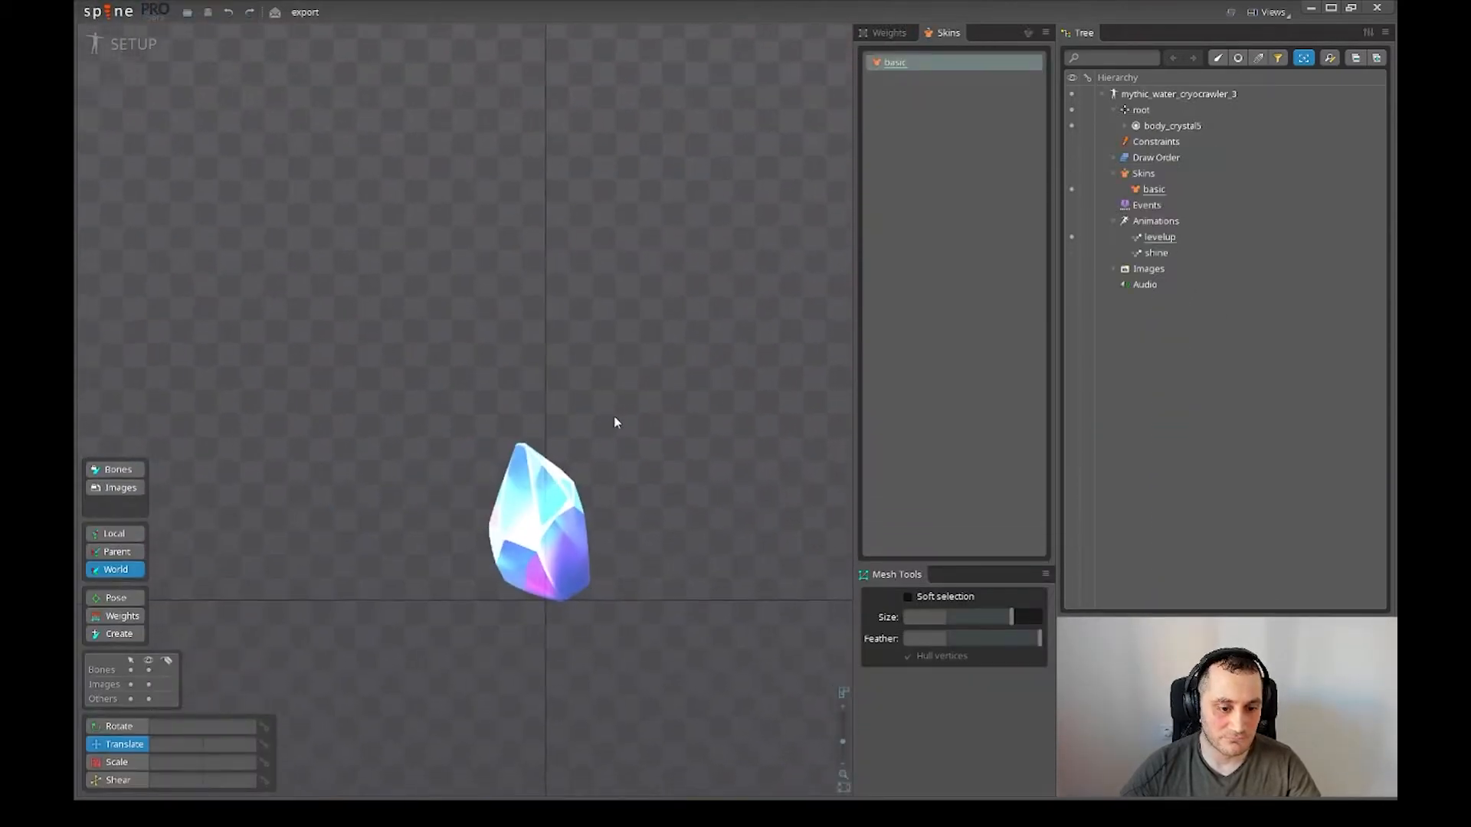
scroll(521, 553, up, 3)
scroll(735, 446, down, 3)
scroll(544, 419, up, 3)
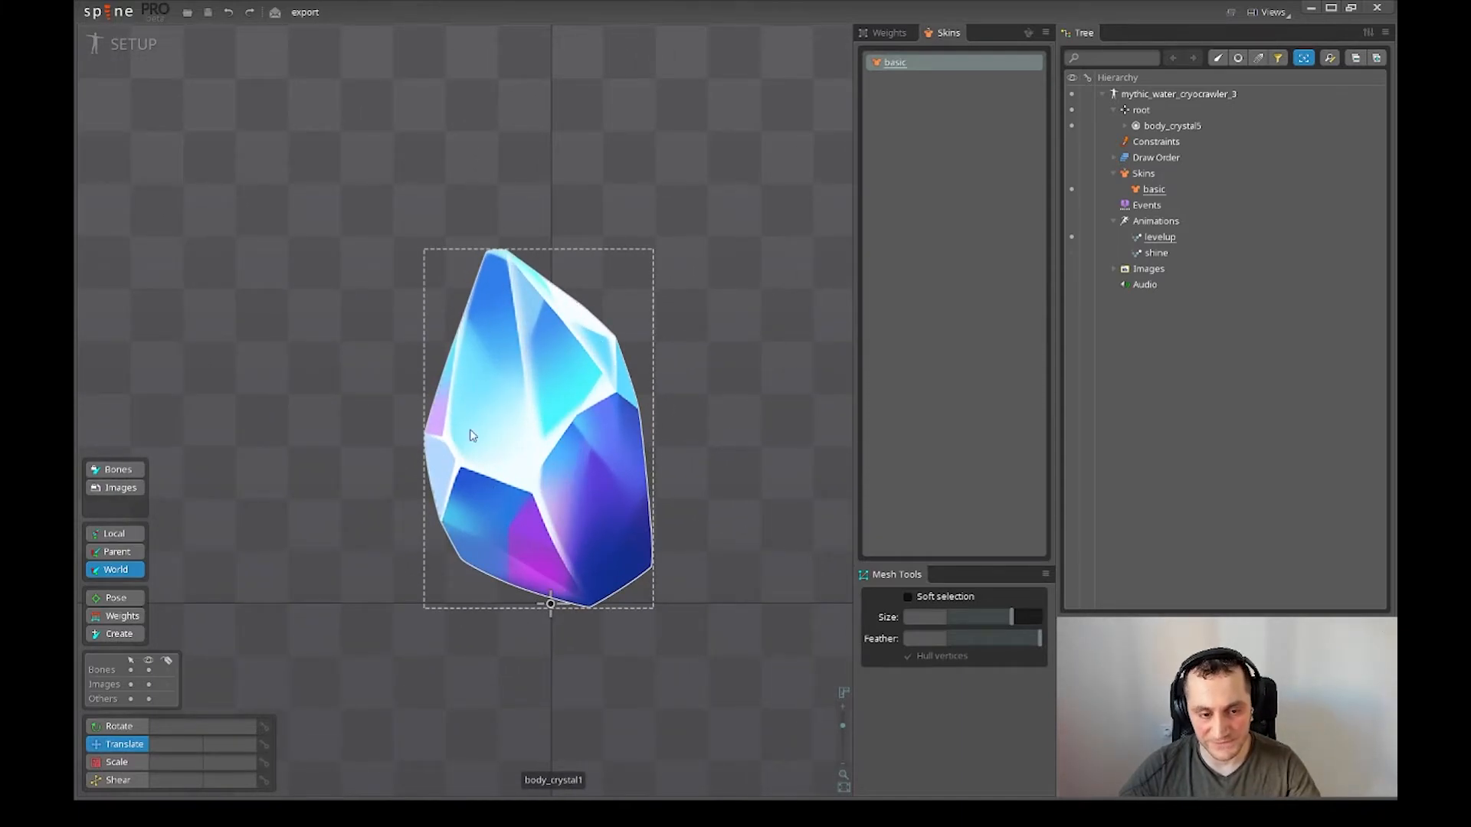
drag(550, 434, 493, 480)
drag(696, 446, 679, 524)
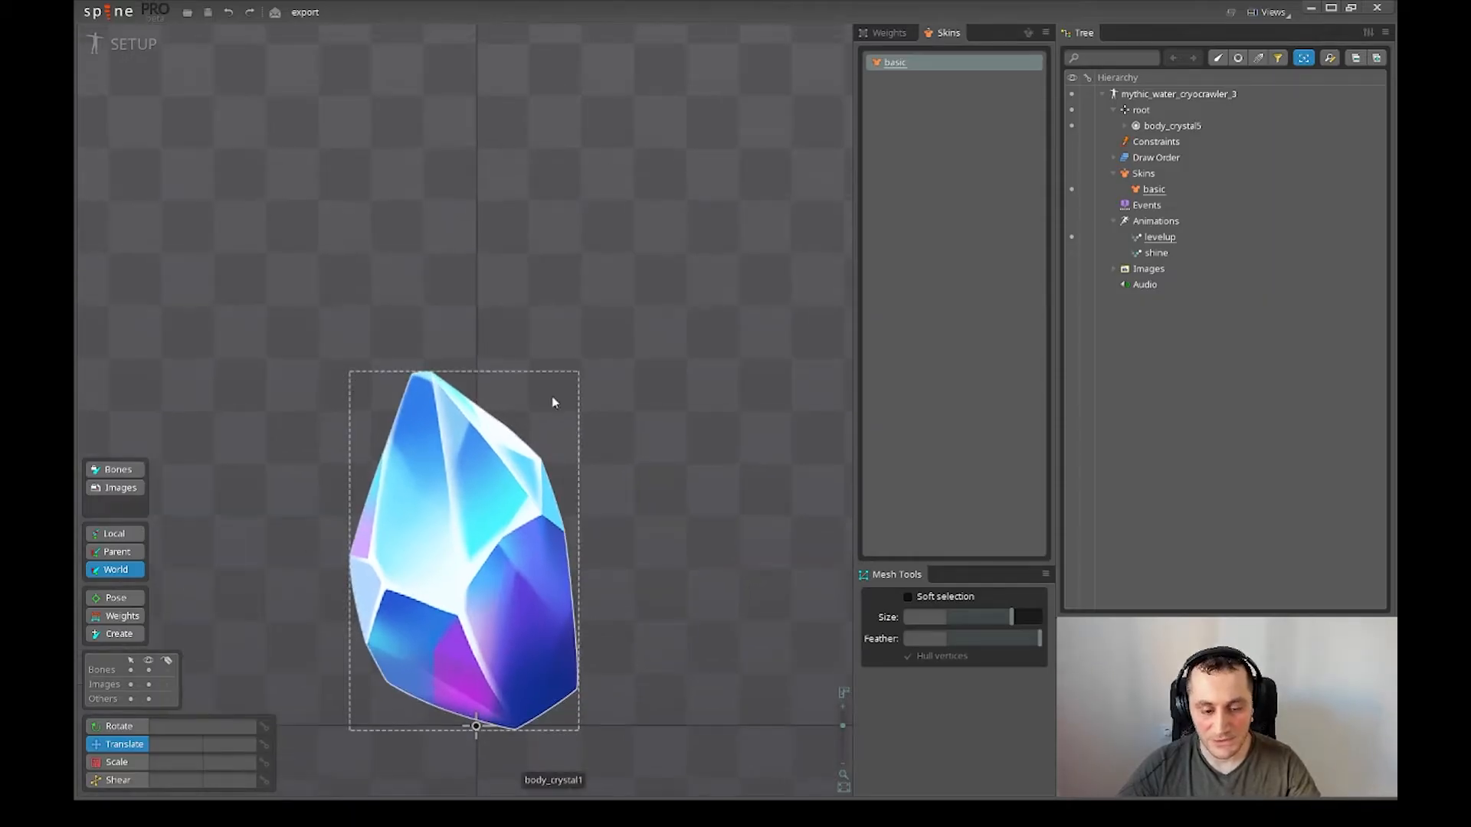
scroll(553, 403, down, 1)
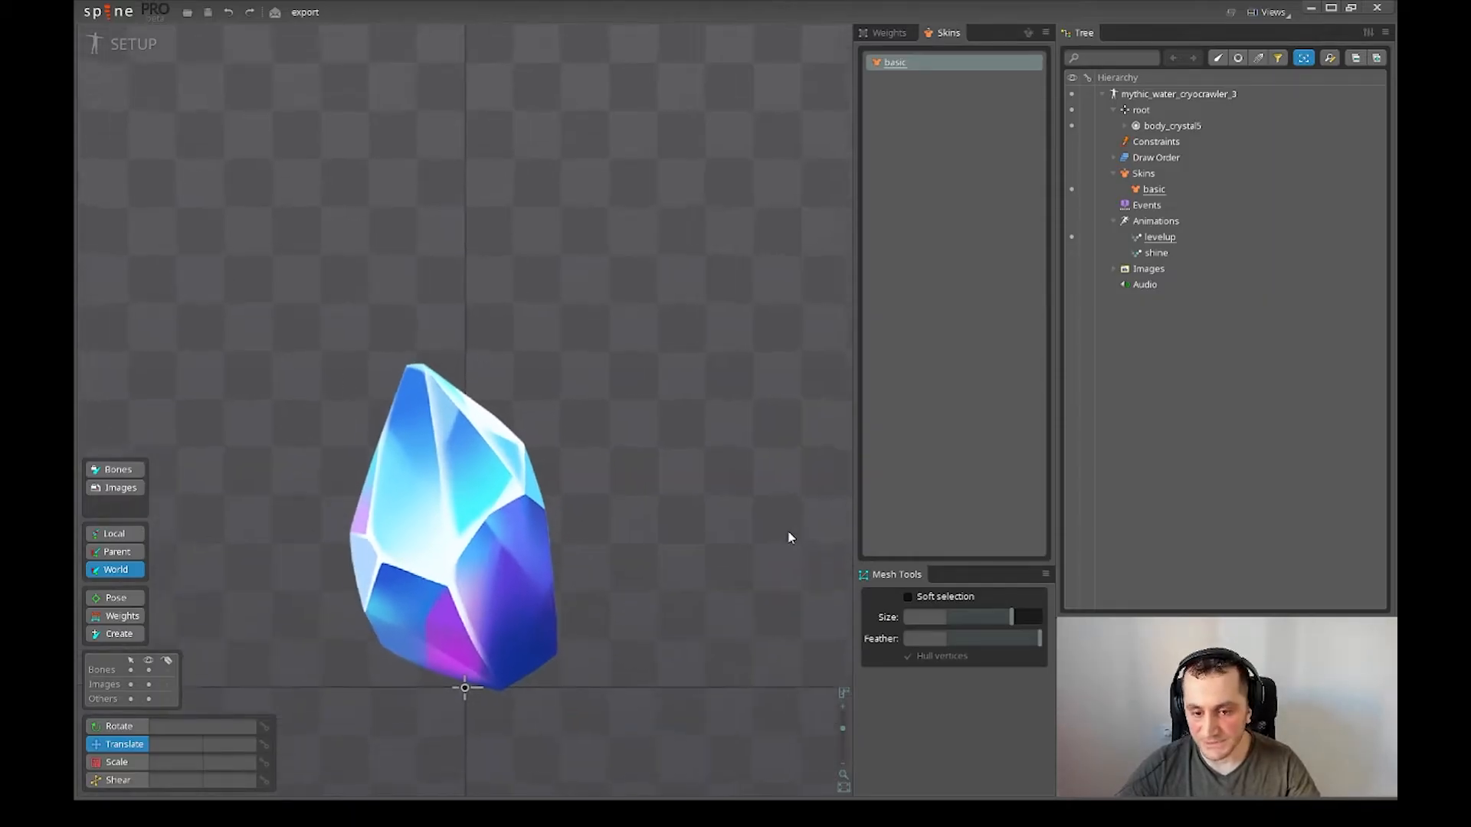
- Place image 1 from the fx/glare image folder in the empty area beside the crystal, at about X 394, Y 390
click(1115, 268)
click(1124, 300)
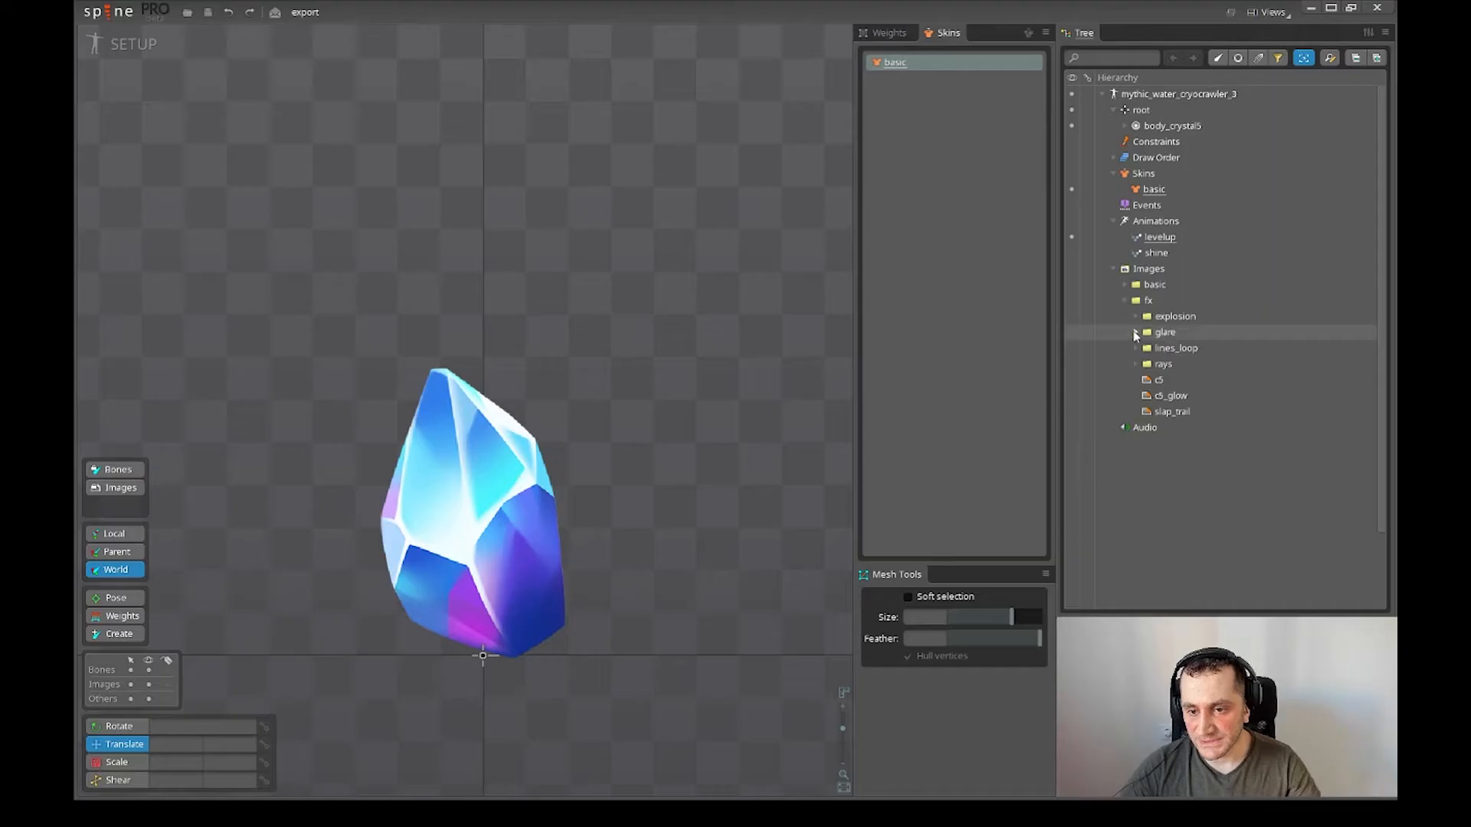
click(1135, 331)
click(1173, 350)
scroll(1175, 260, down, 2)
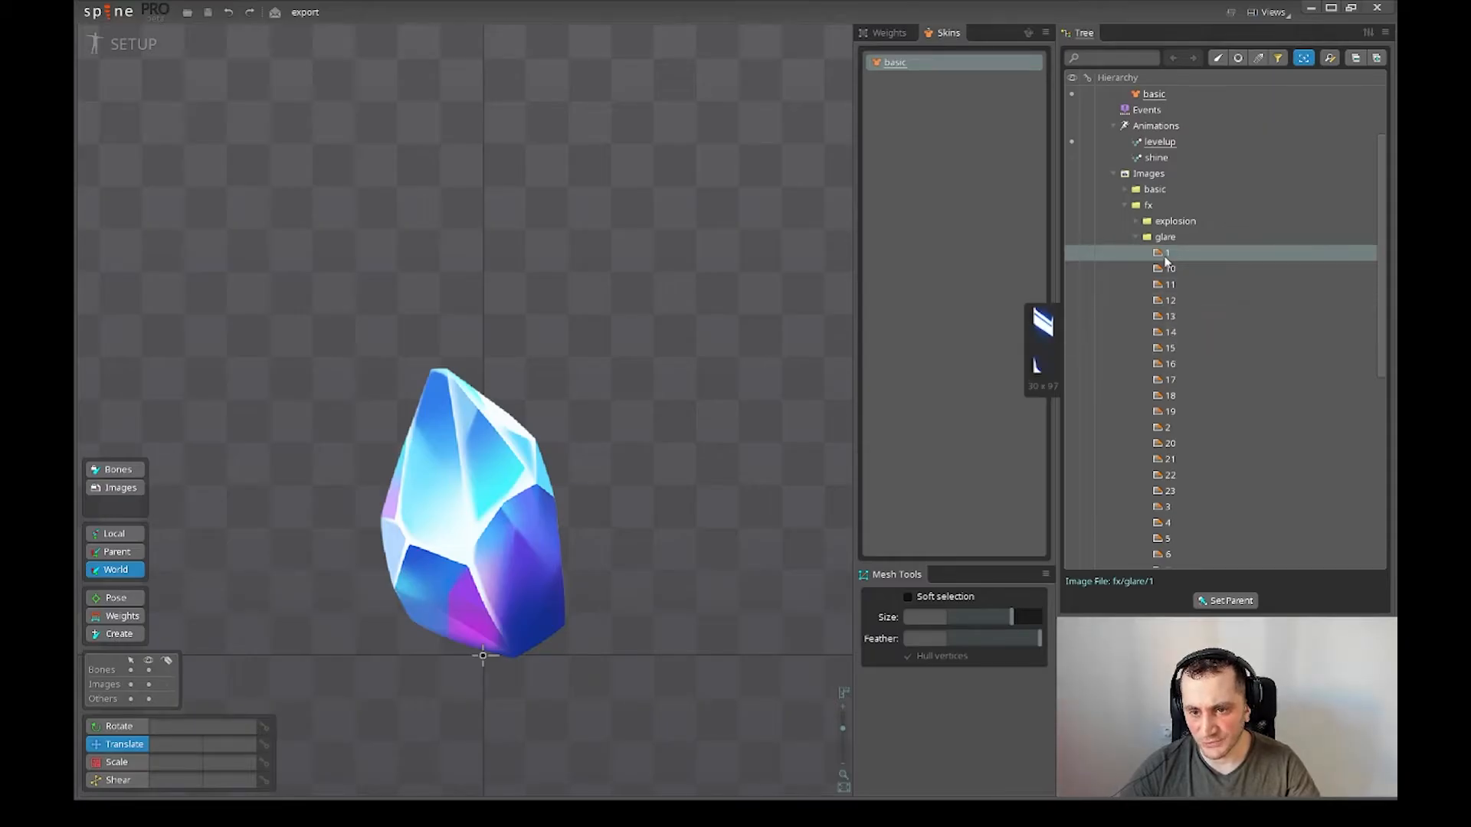
scroll(657, 456, down, 3)
scroll(605, 490, up, 2)
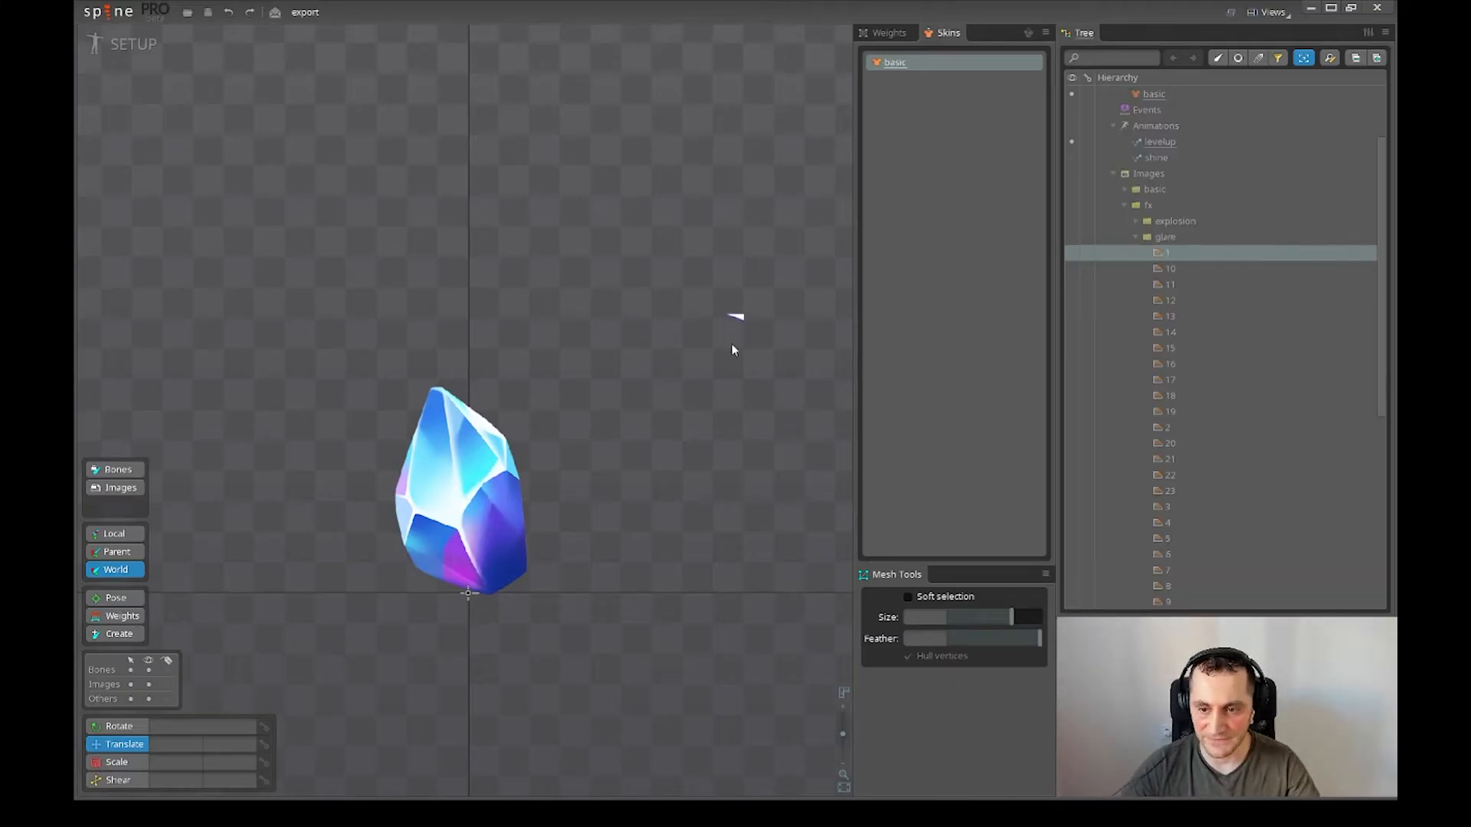
drag(733, 351, 722, 357)
scroll(721, 352, up, 3)
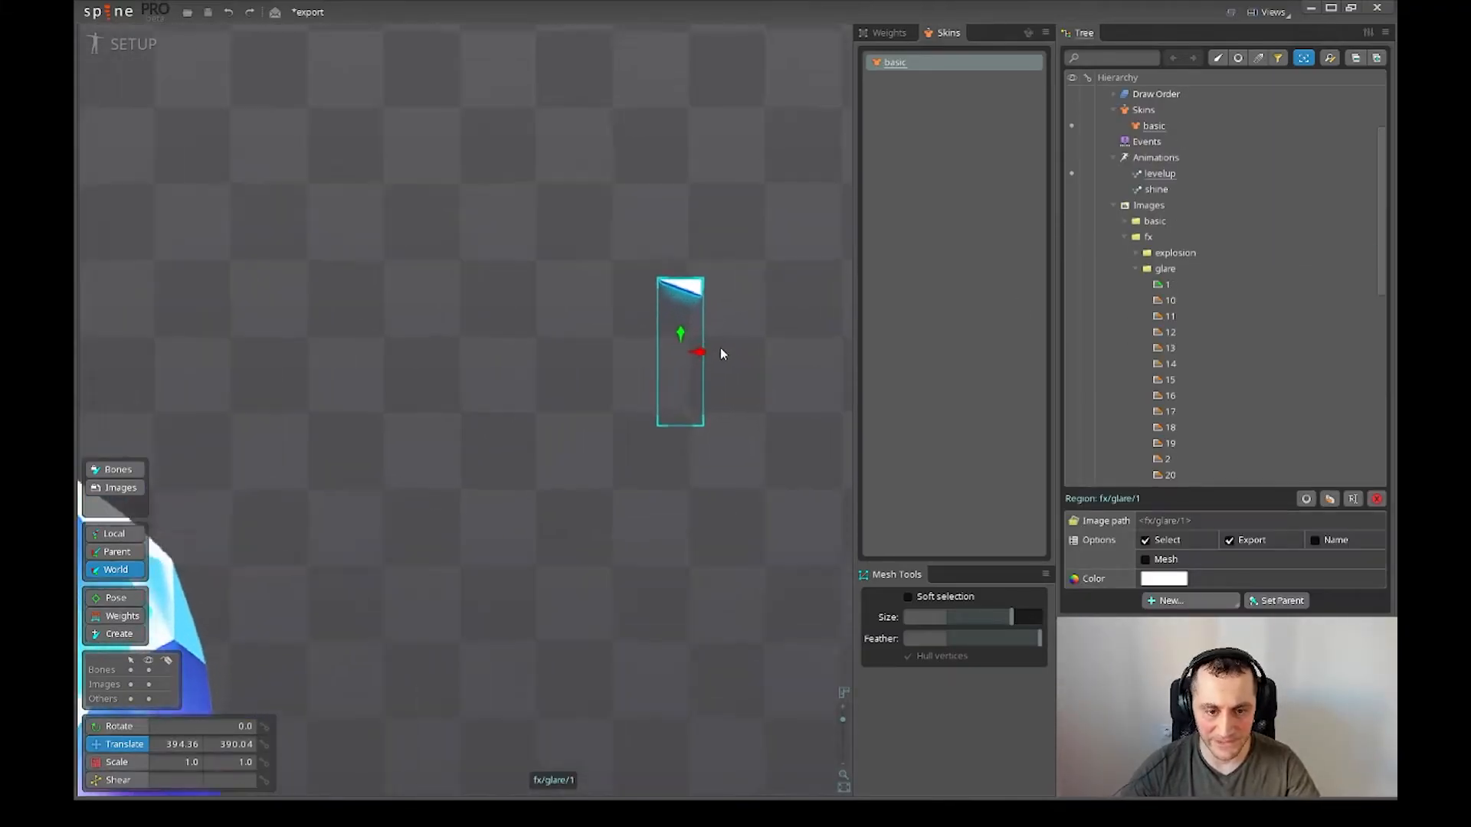
- Convert the fx/glare/1 region into a mesh and generate its vertices automatically
click(1170, 560)
click(1172, 580)
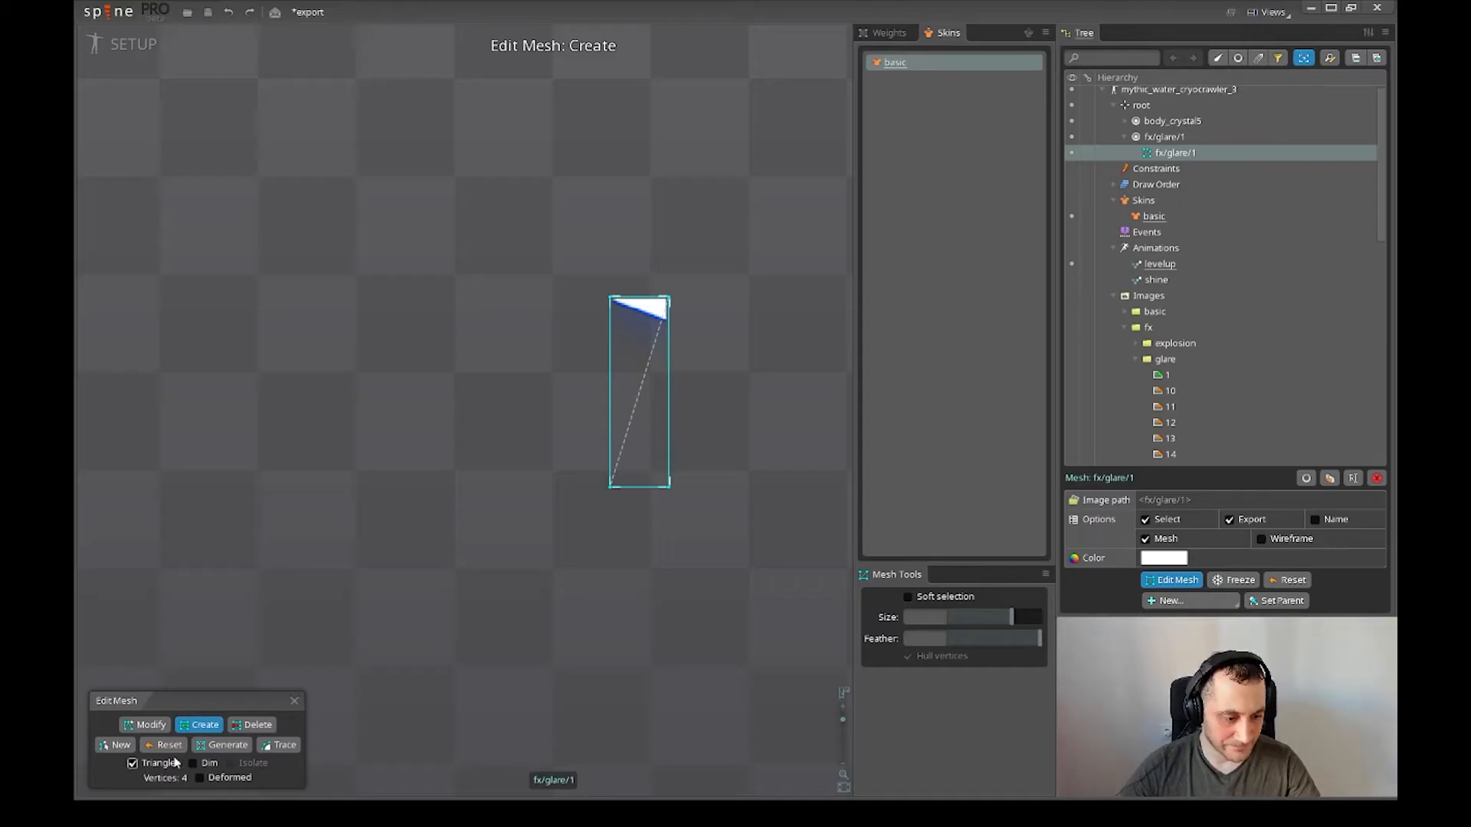
click(221, 747)
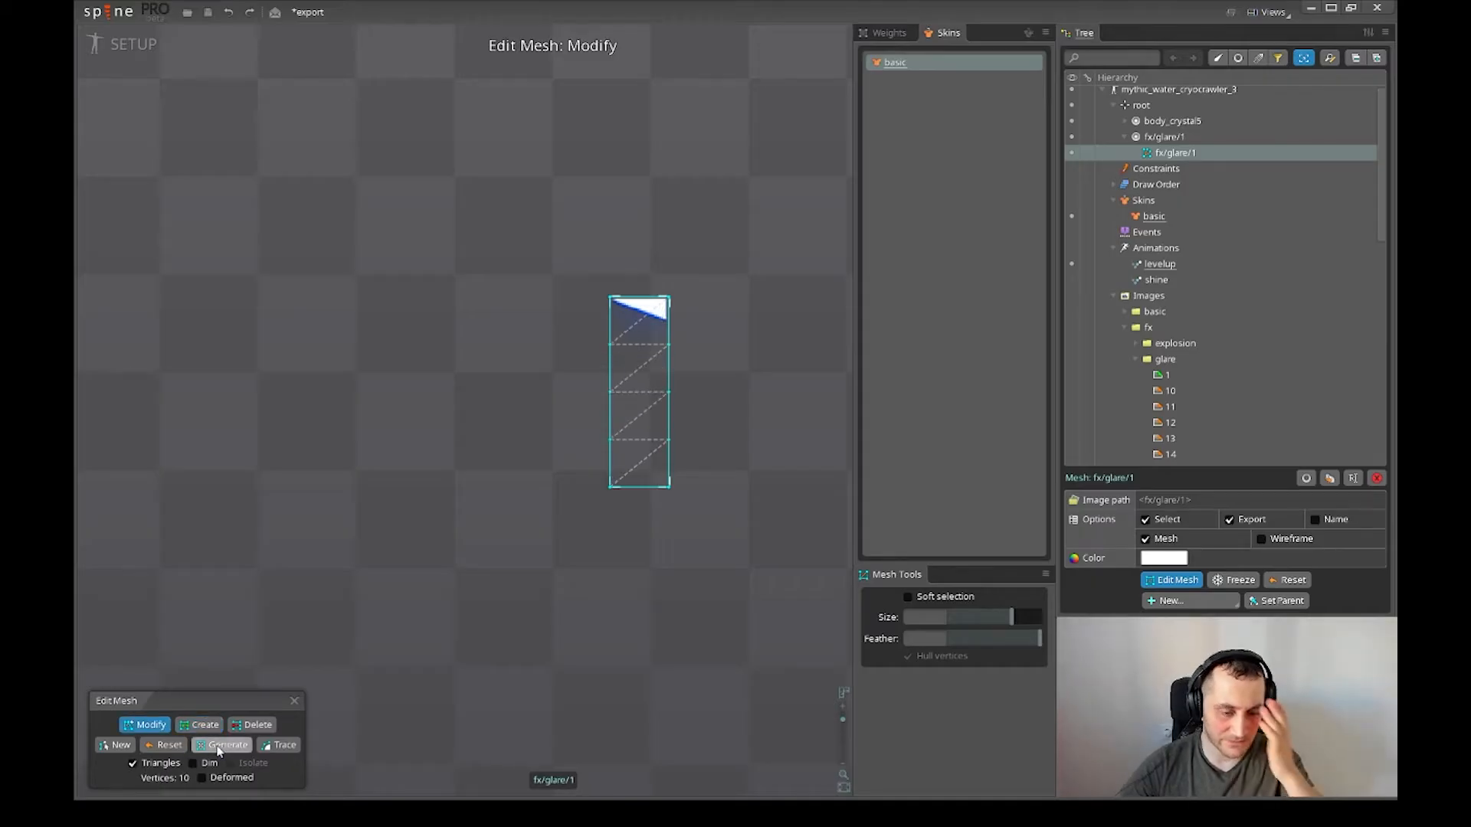
scroll(605, 347, up, 2)
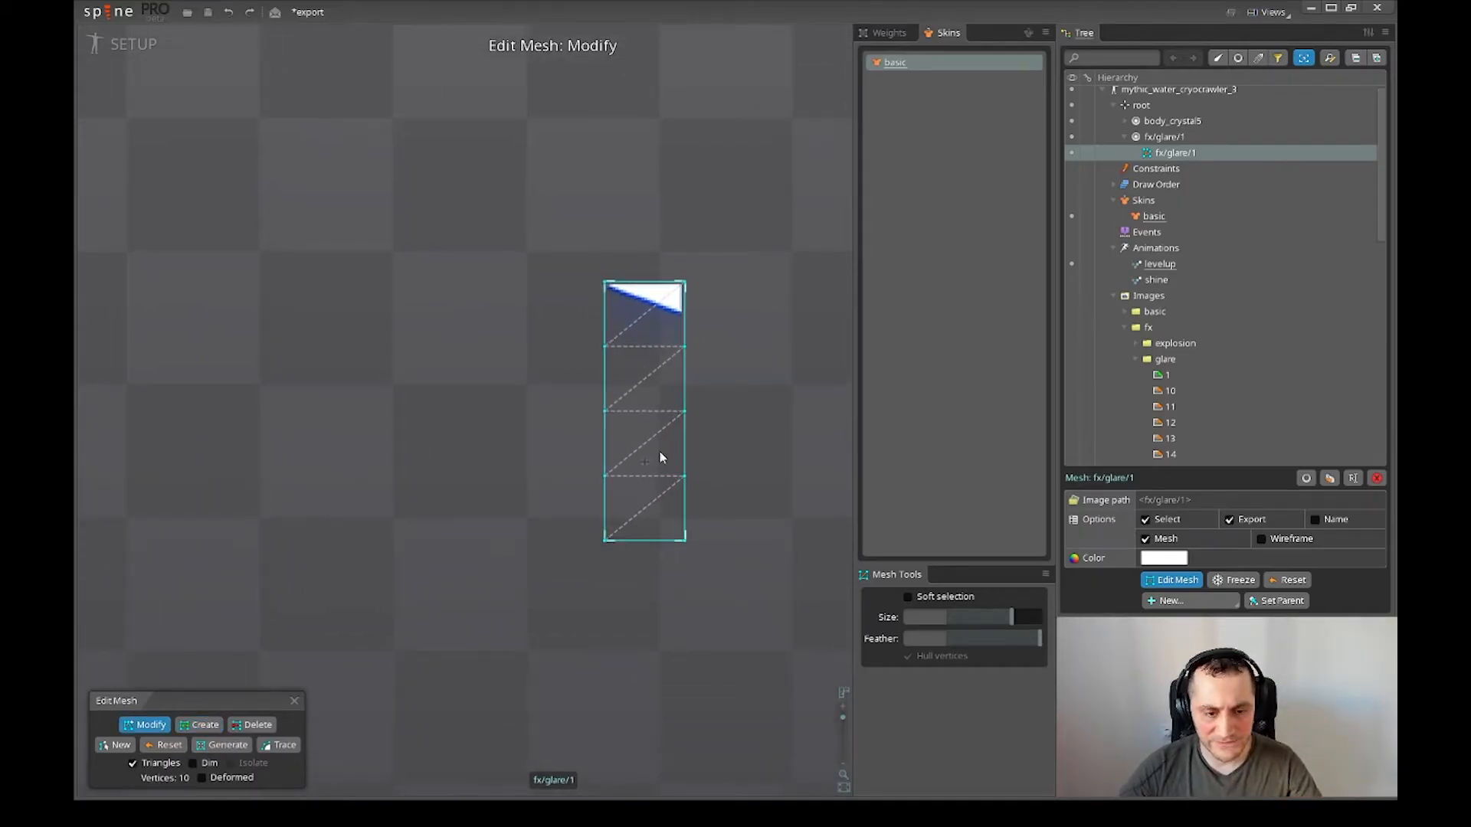
drag(660, 457, 618, 458)
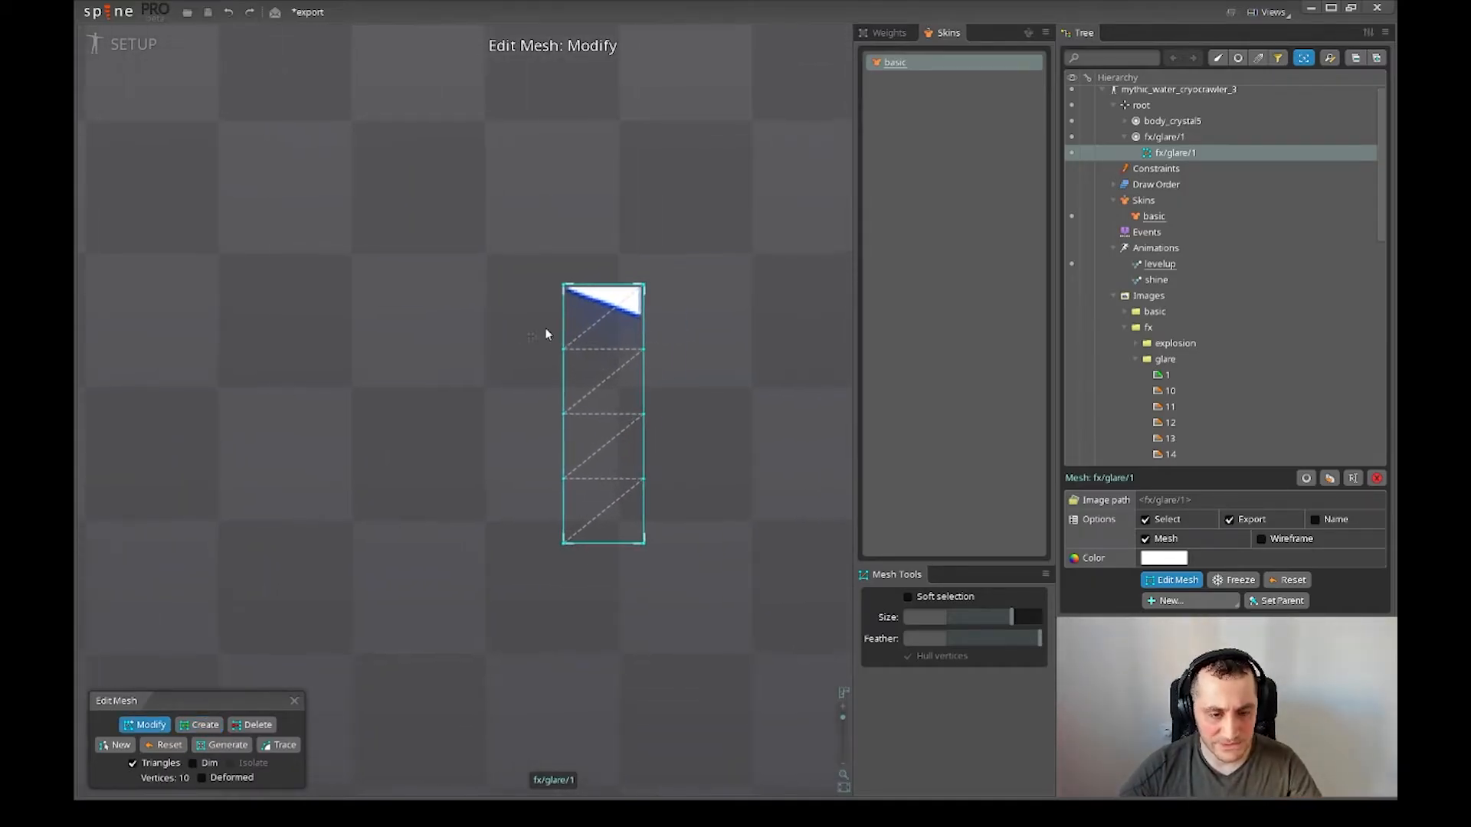
click(295, 702)
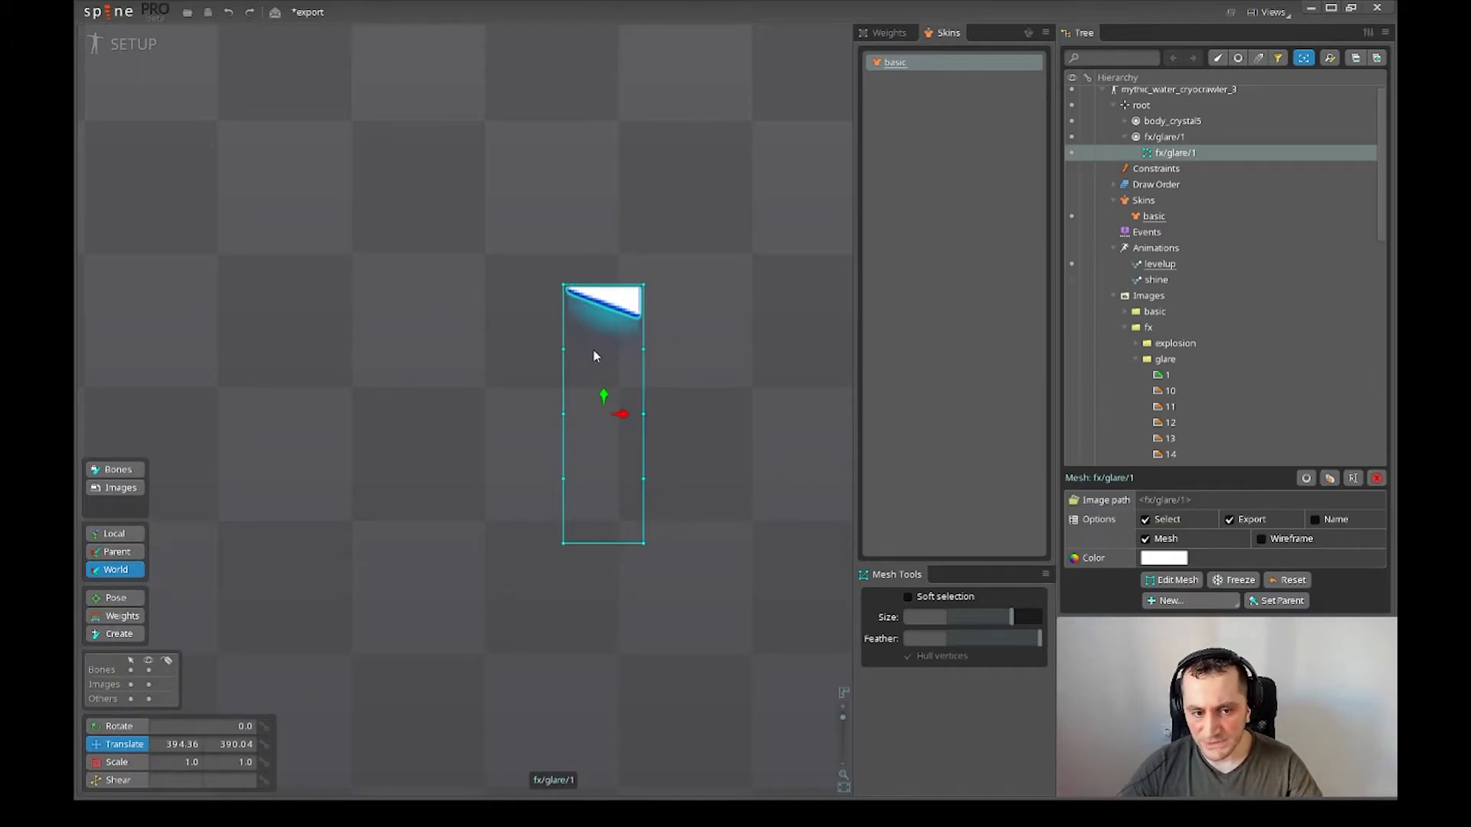
- Move the fx/glare/1 mesh to about X 371, Y 396
drag(586, 346, 544, 368)
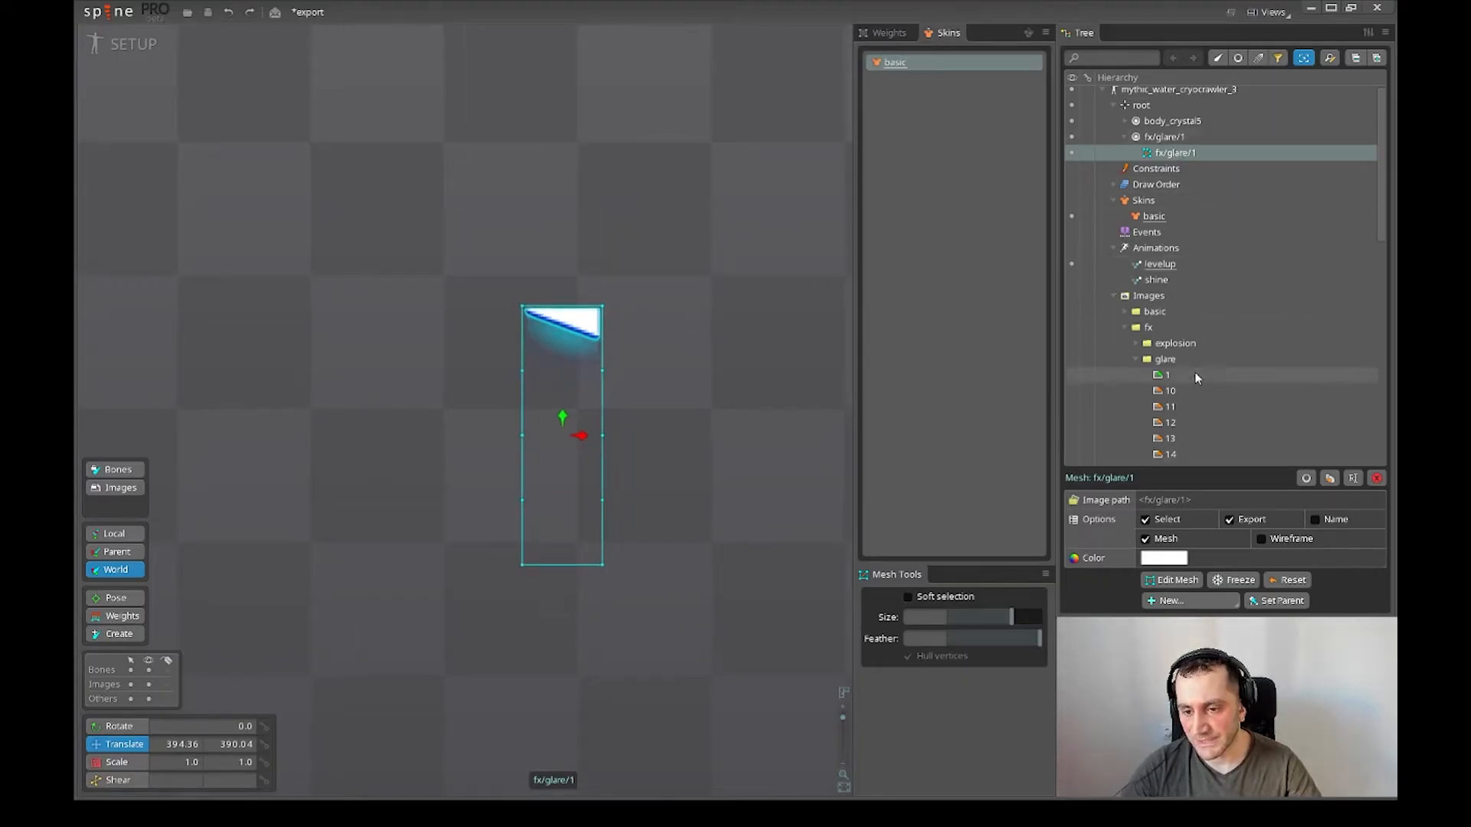
scroll(1197, 314, down, 1)
scroll(1196, 314, down, 2)
scroll(1187, 184, up, 2)
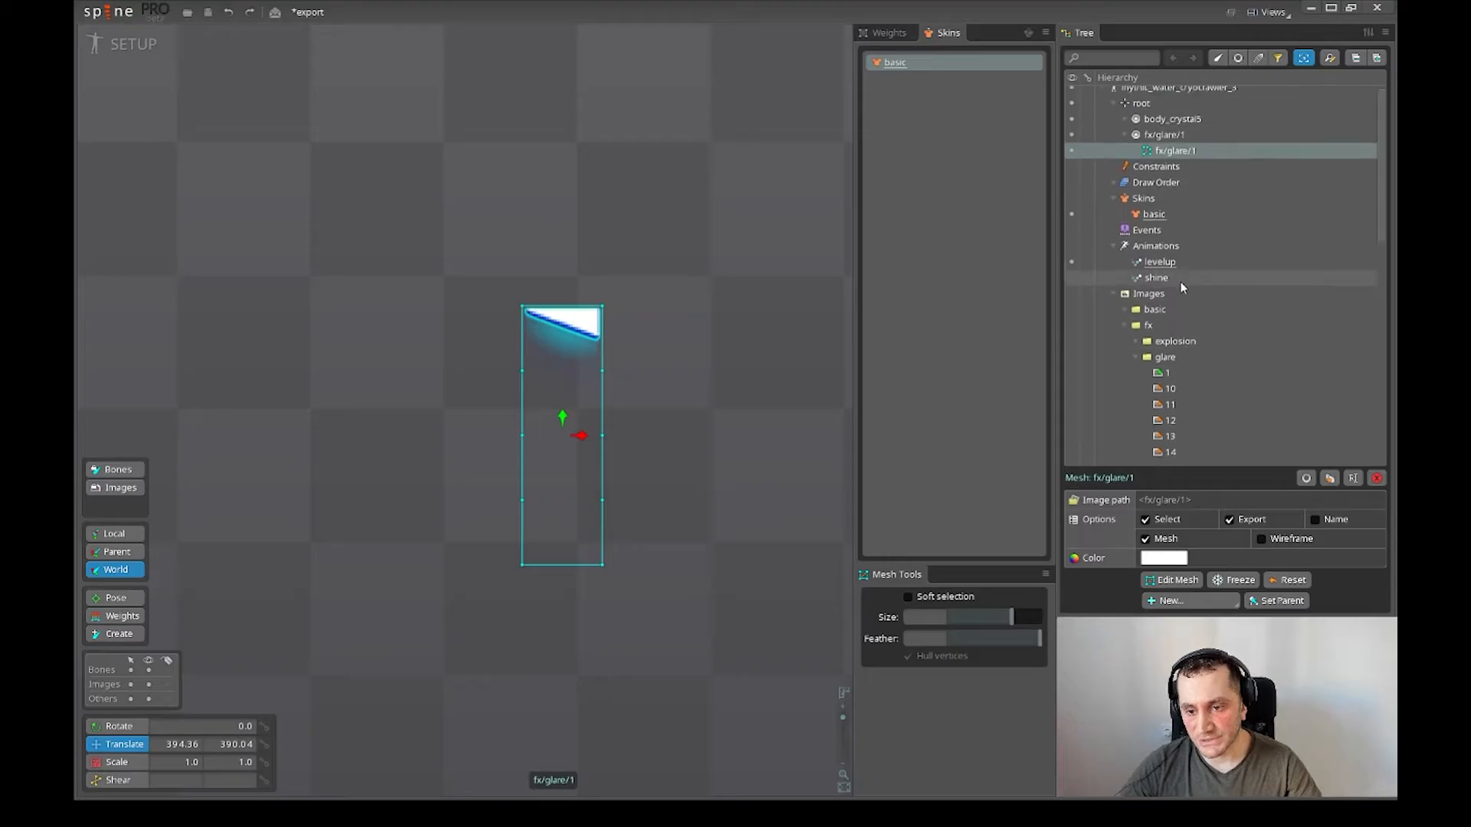
scroll(1274, 291, up, 1)
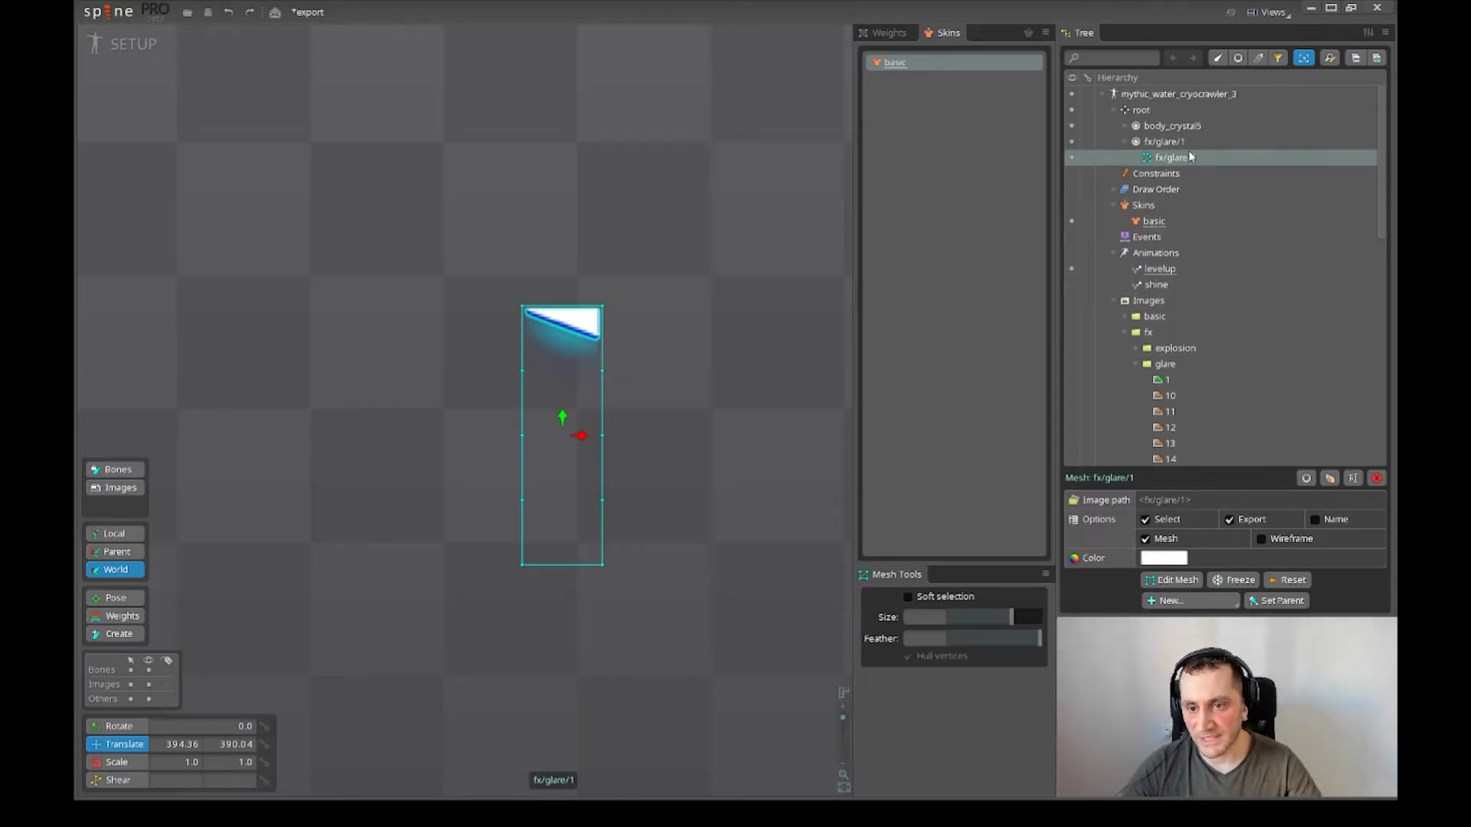
drag(746, 358, 726, 372)
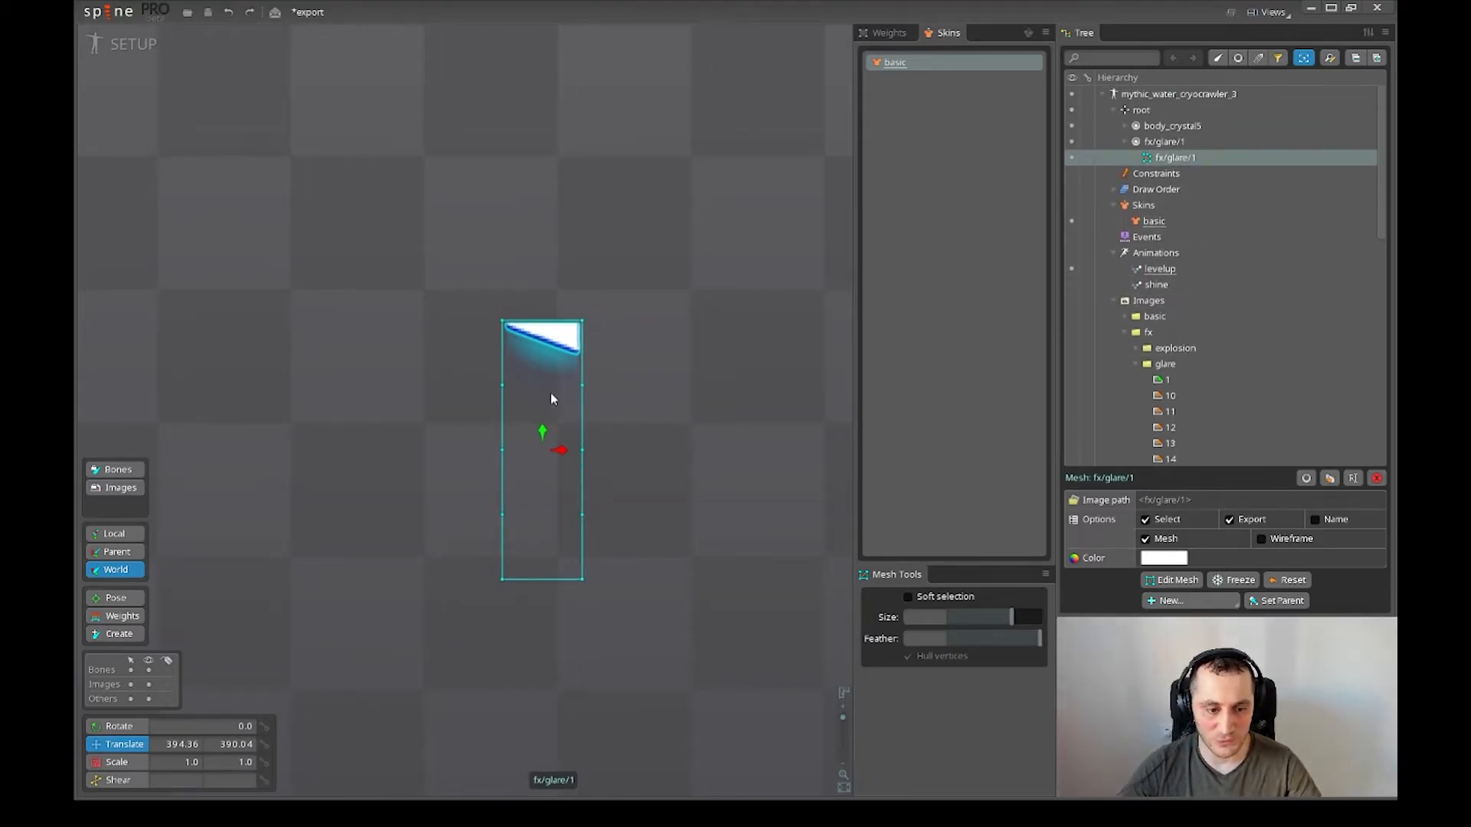
drag(551, 398, 482, 359)
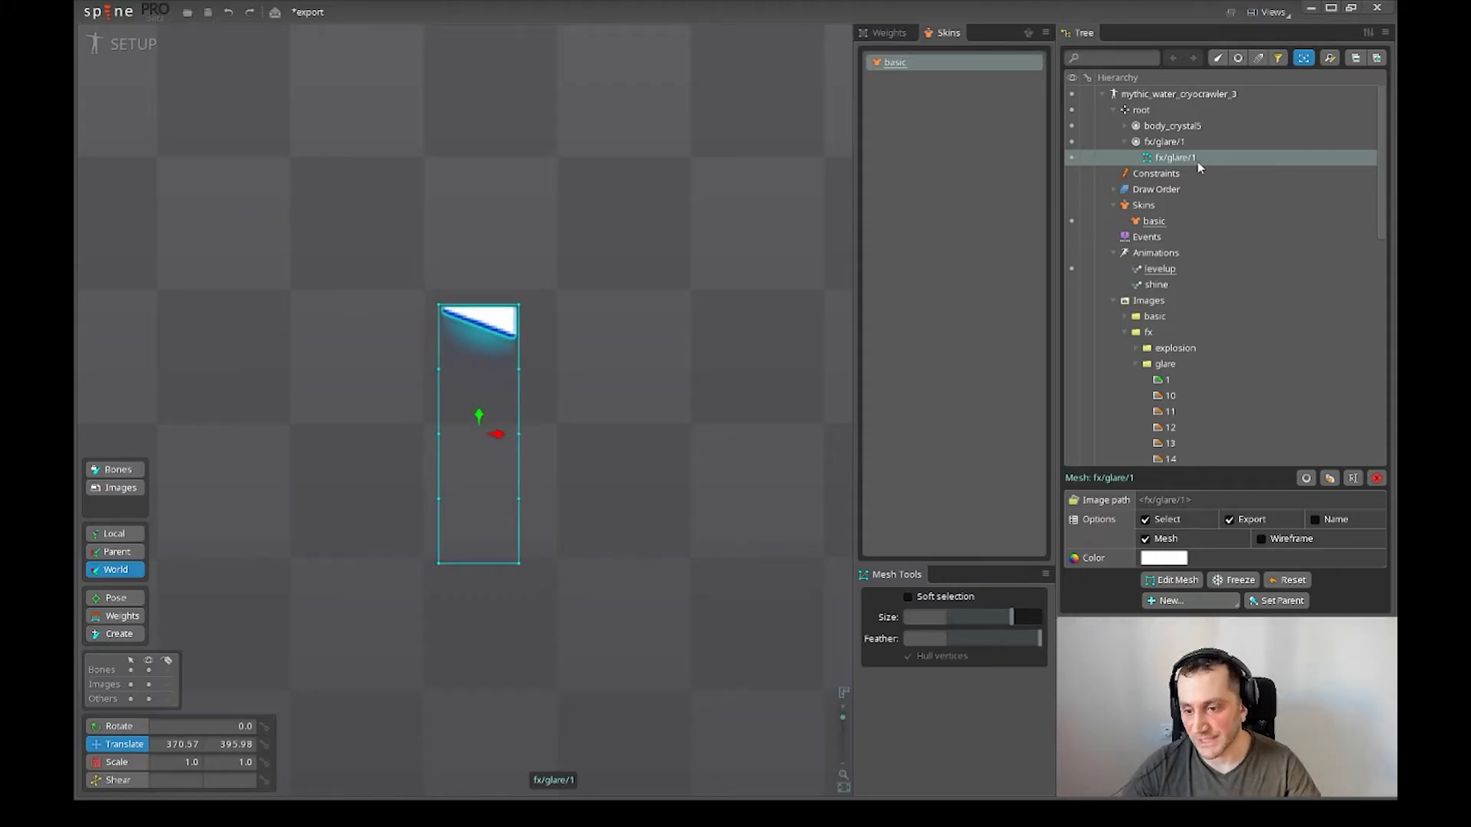
drag(568, 459, 583, 464)
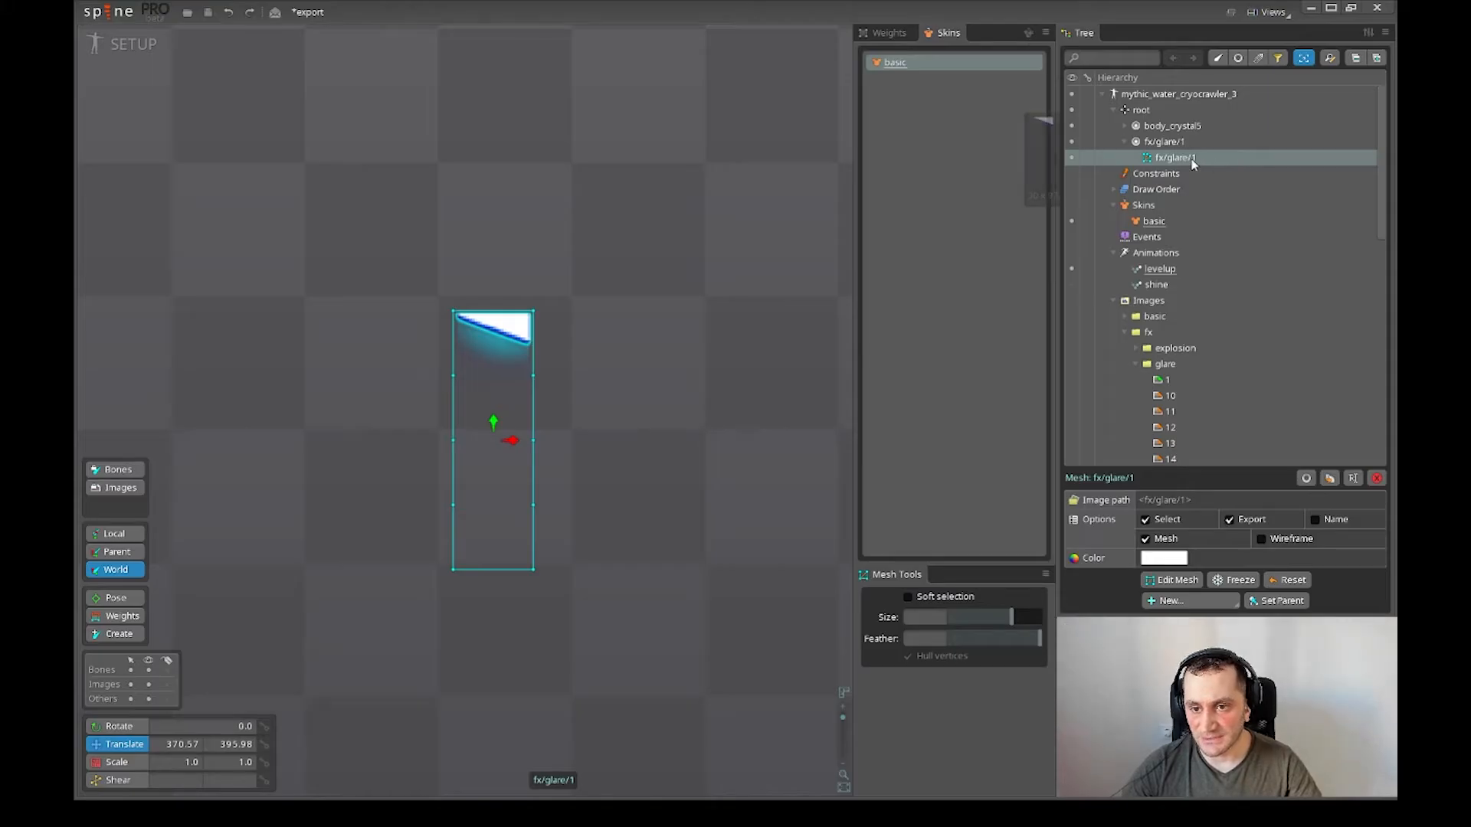
- Duplicate the fx/glare/1 mesh as an independent mesh and reselect the original
scroll(448, 356, up, 2)
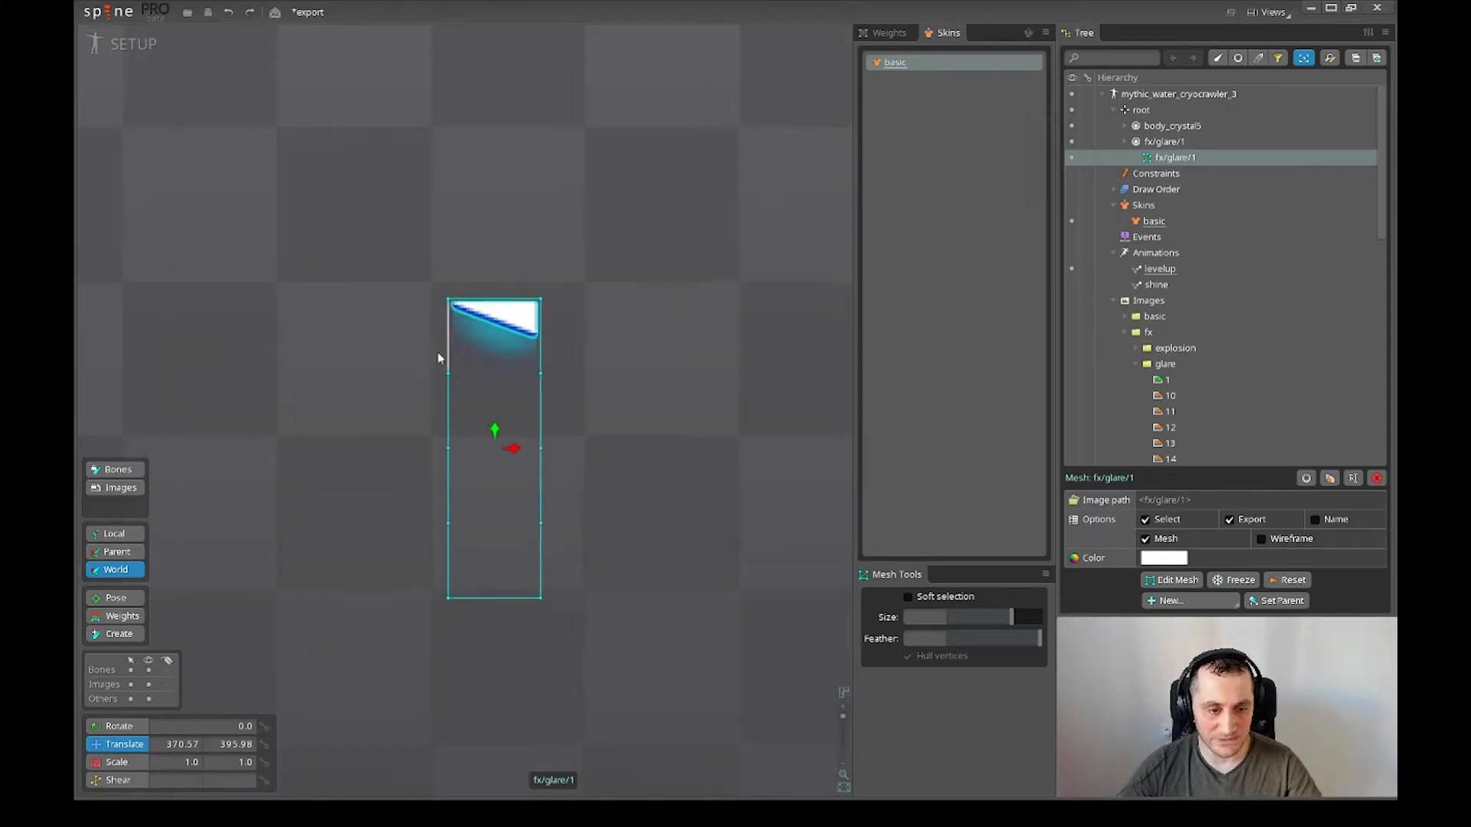
click(1330, 478)
click(515, 387)
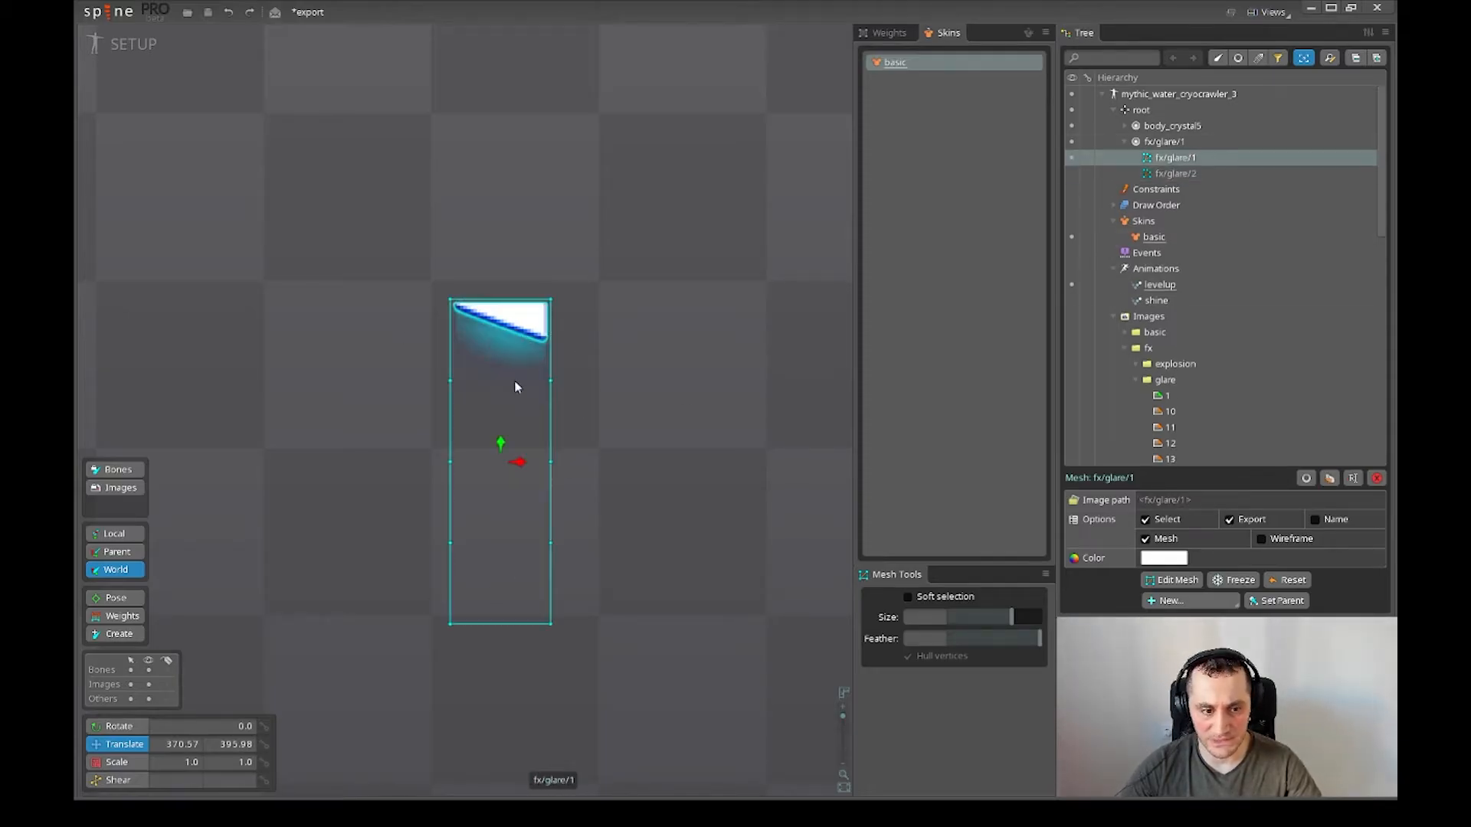
- Try pulling an upper side vertex of the fx/glare/1 mesh outward, compare it with the duplicate, and undo the changes
drag(487, 373, 629, 364)
key(ctrl+z)
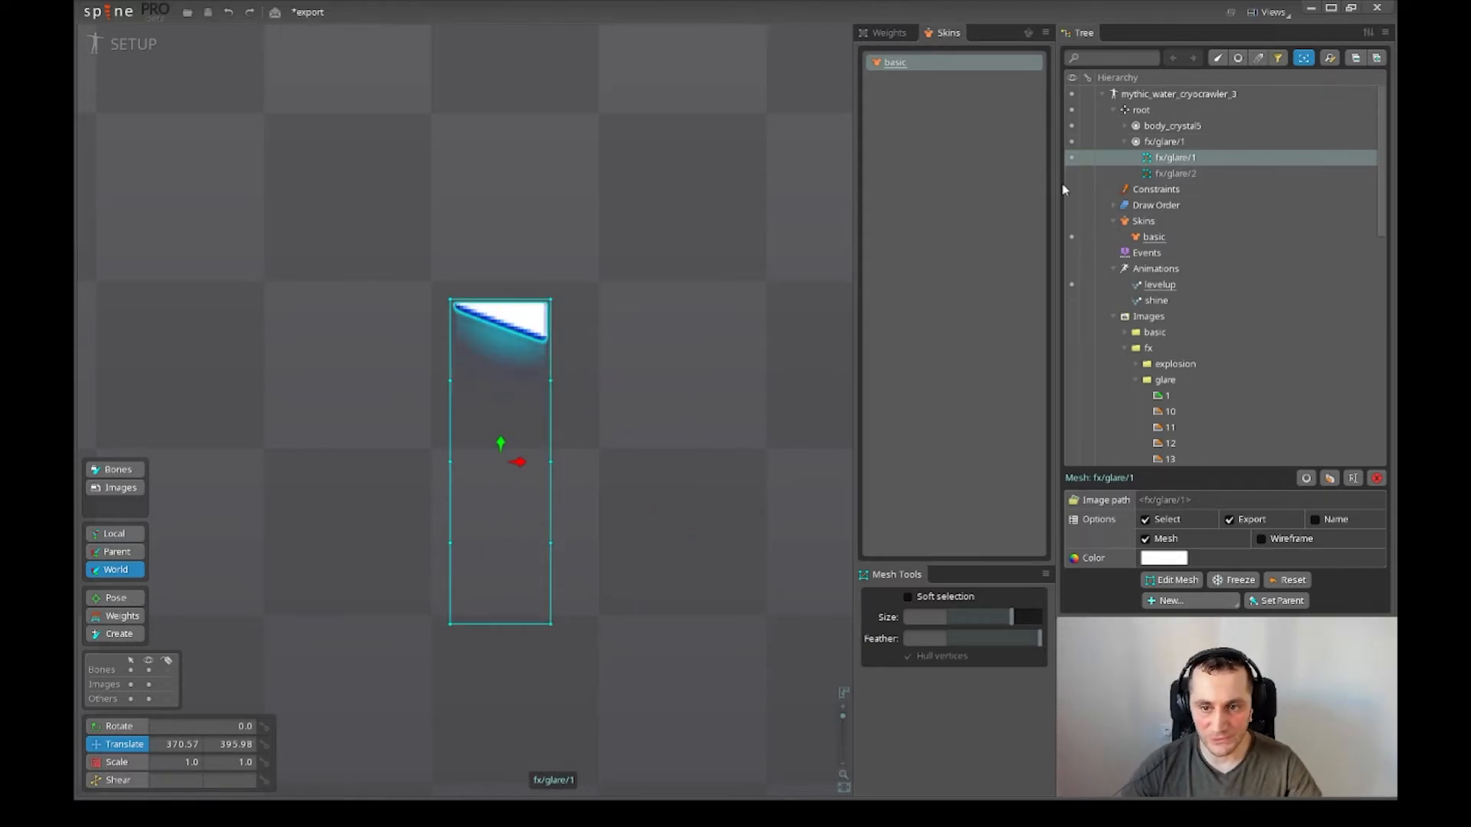
drag(469, 410, 722, 306)
key(ctrl+z)
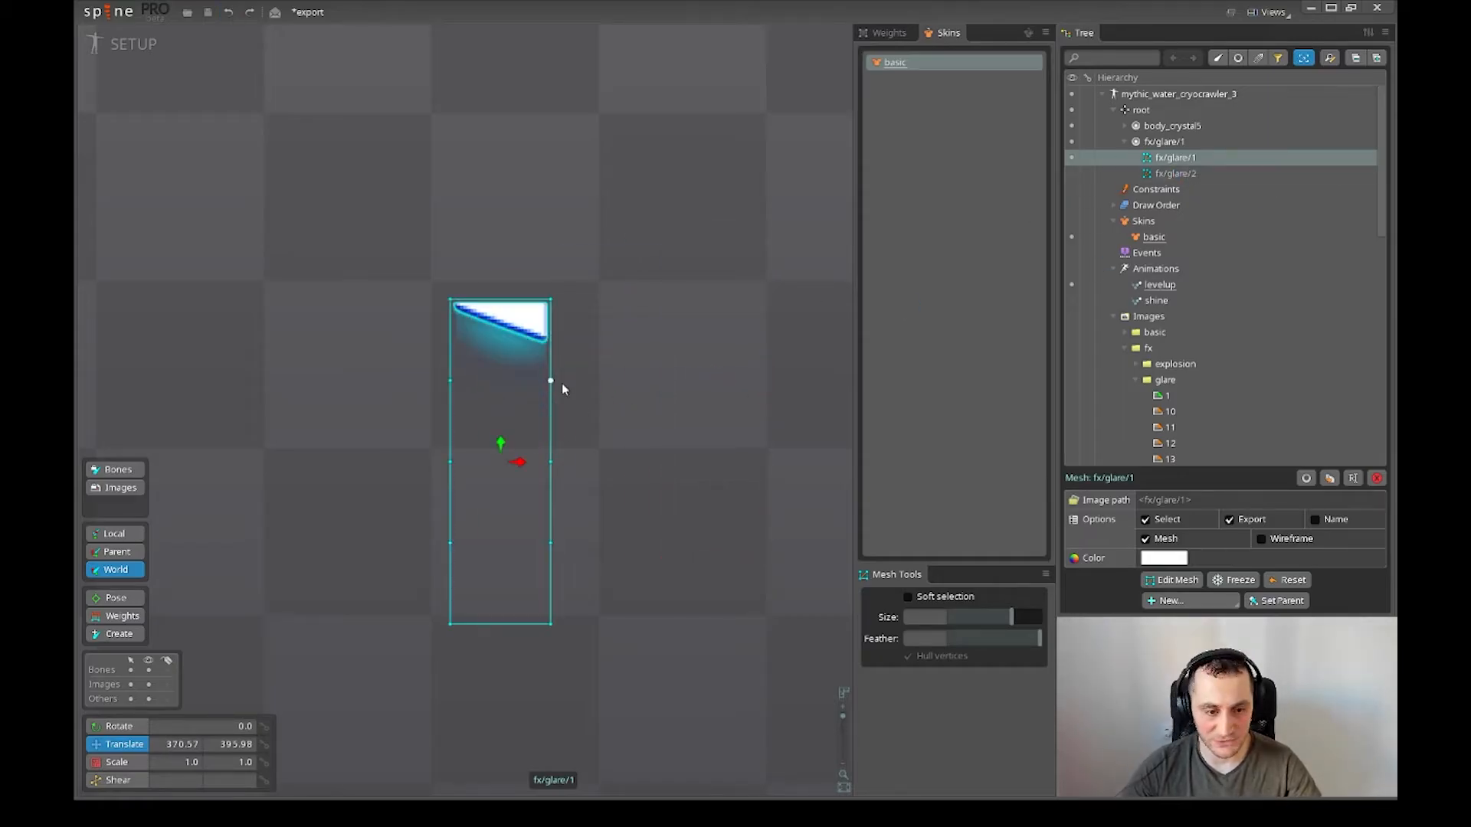
click(1073, 173)
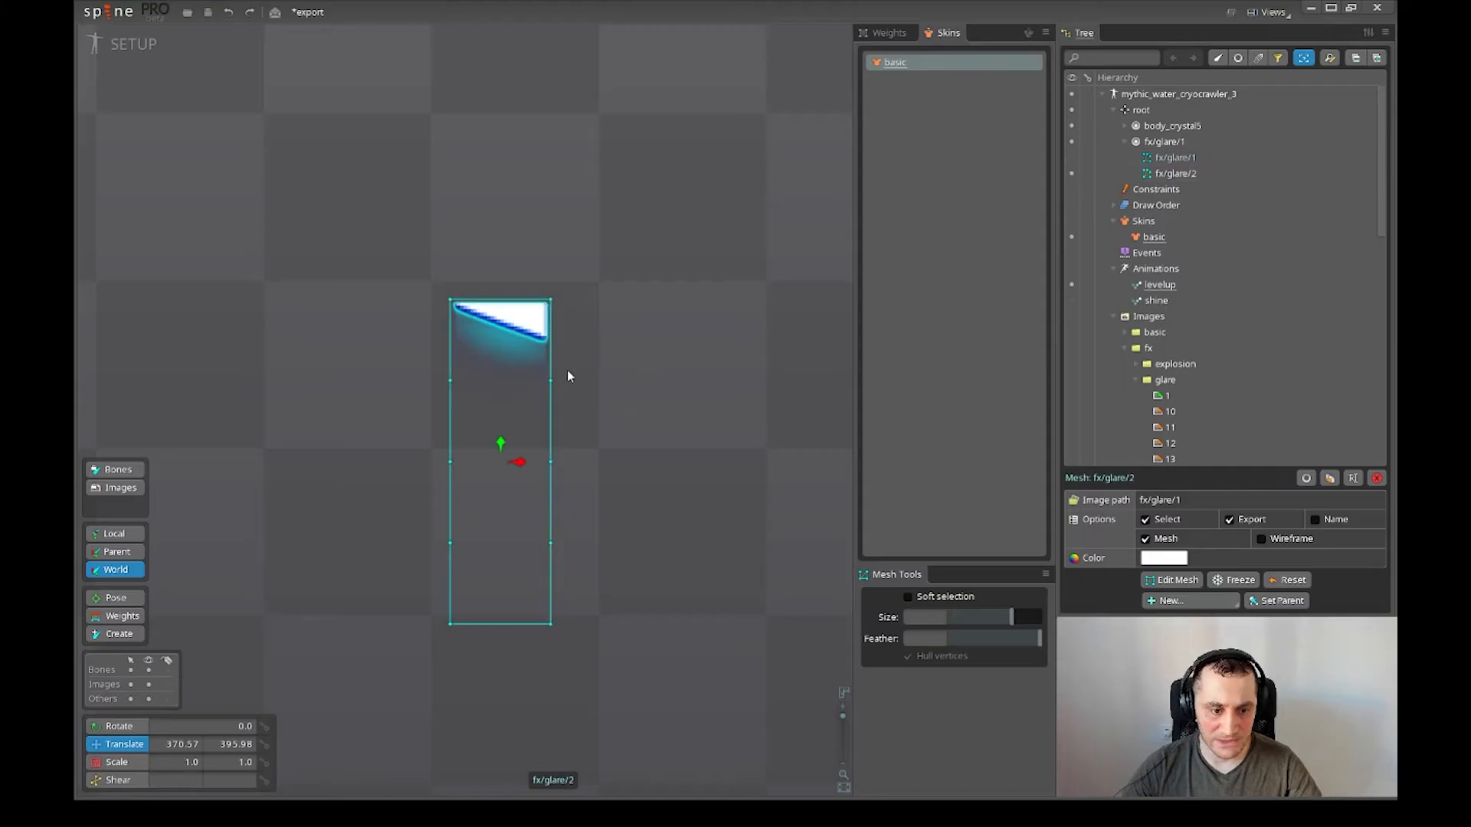
key(ctrl+z)
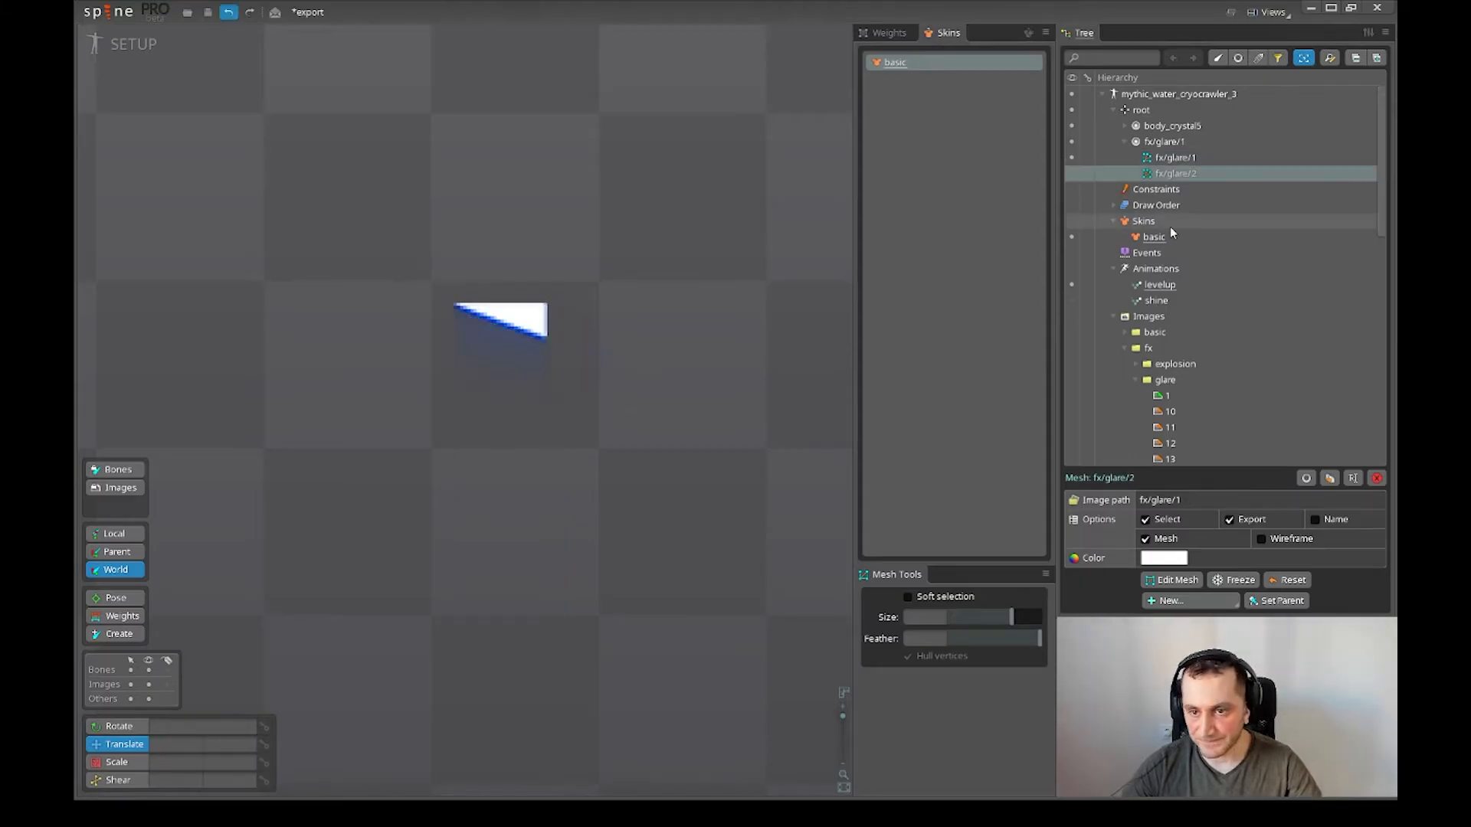
click(499, 400)
drag(637, 371, 705, 372)
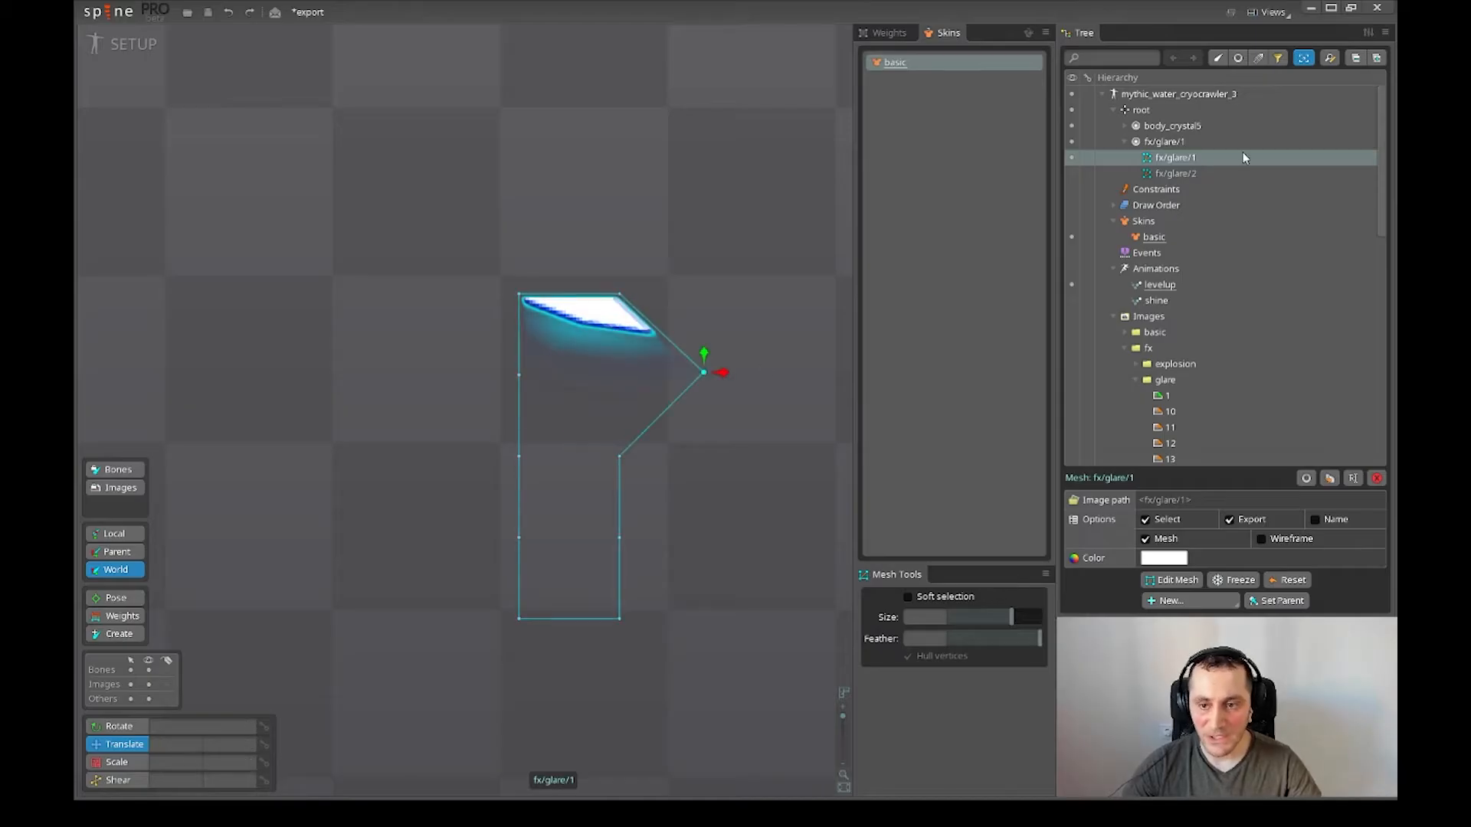
key(ctrl+z)
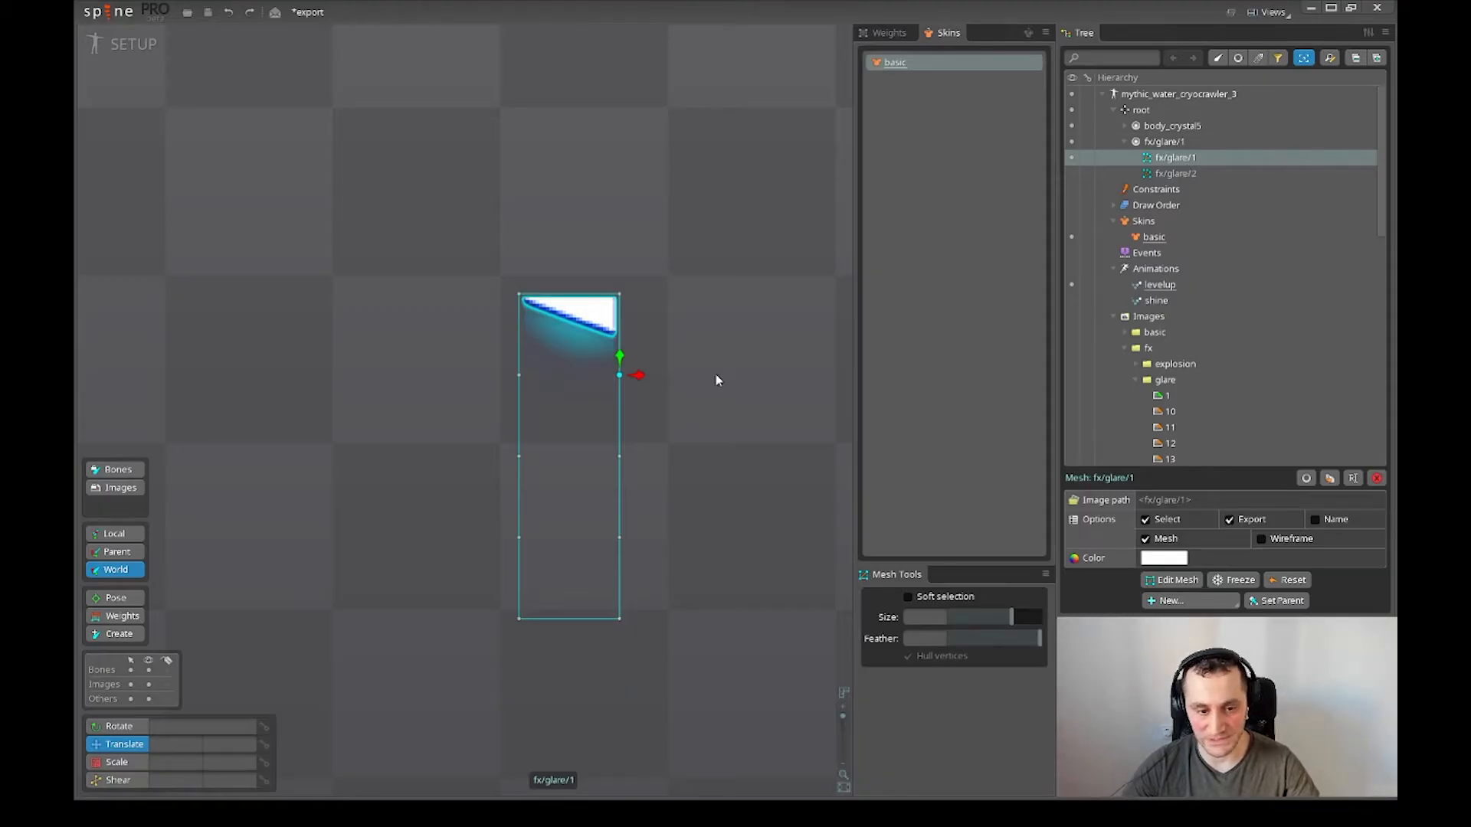
- Delete the independent duplicate mesh fx/glare/2
click(1184, 180)
key(Delete)
key(Return)
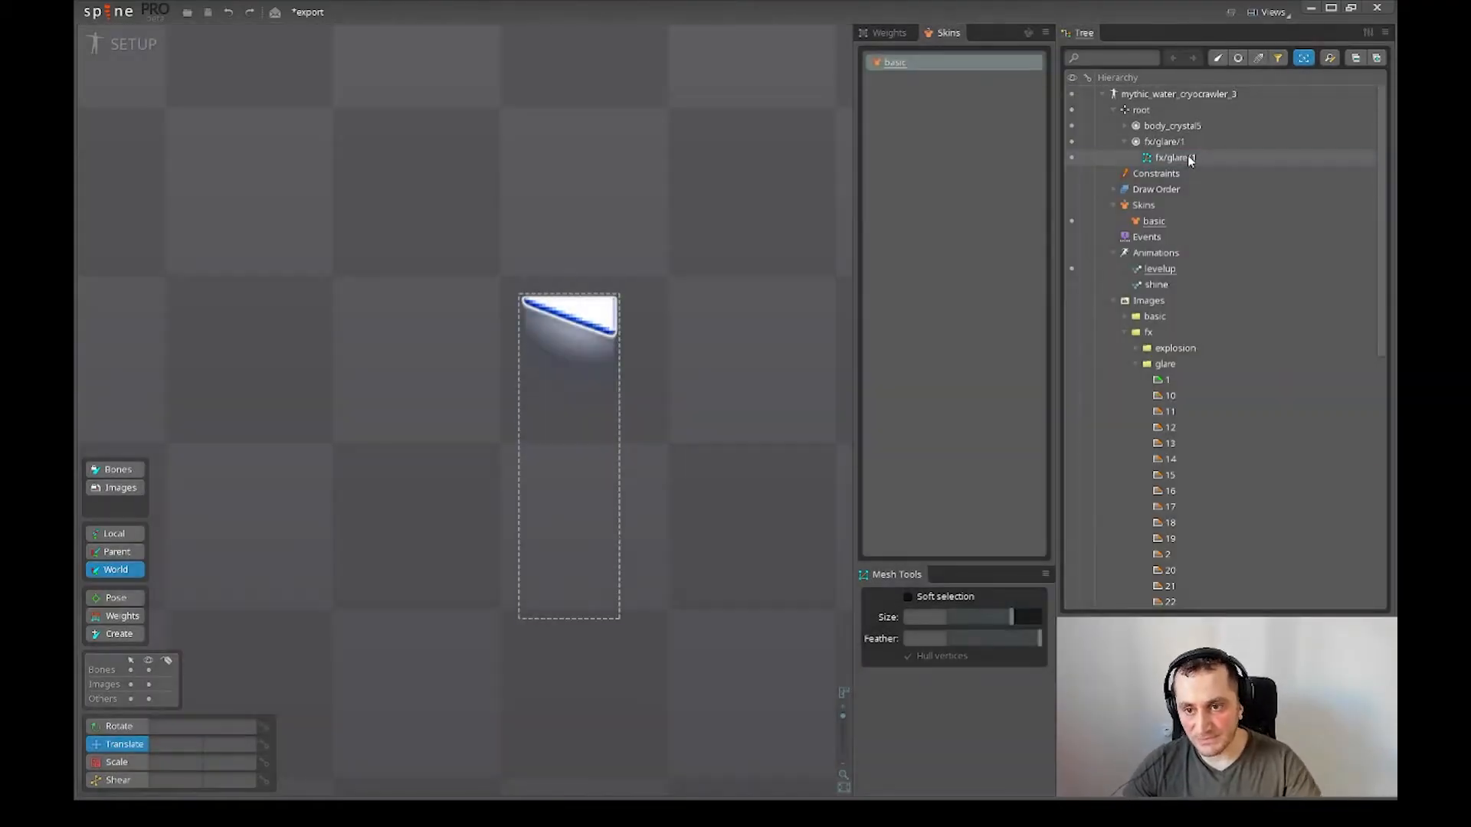
- Create a linked mesh from the fx/glare/1 mesh
drag(688, 351, 643, 336)
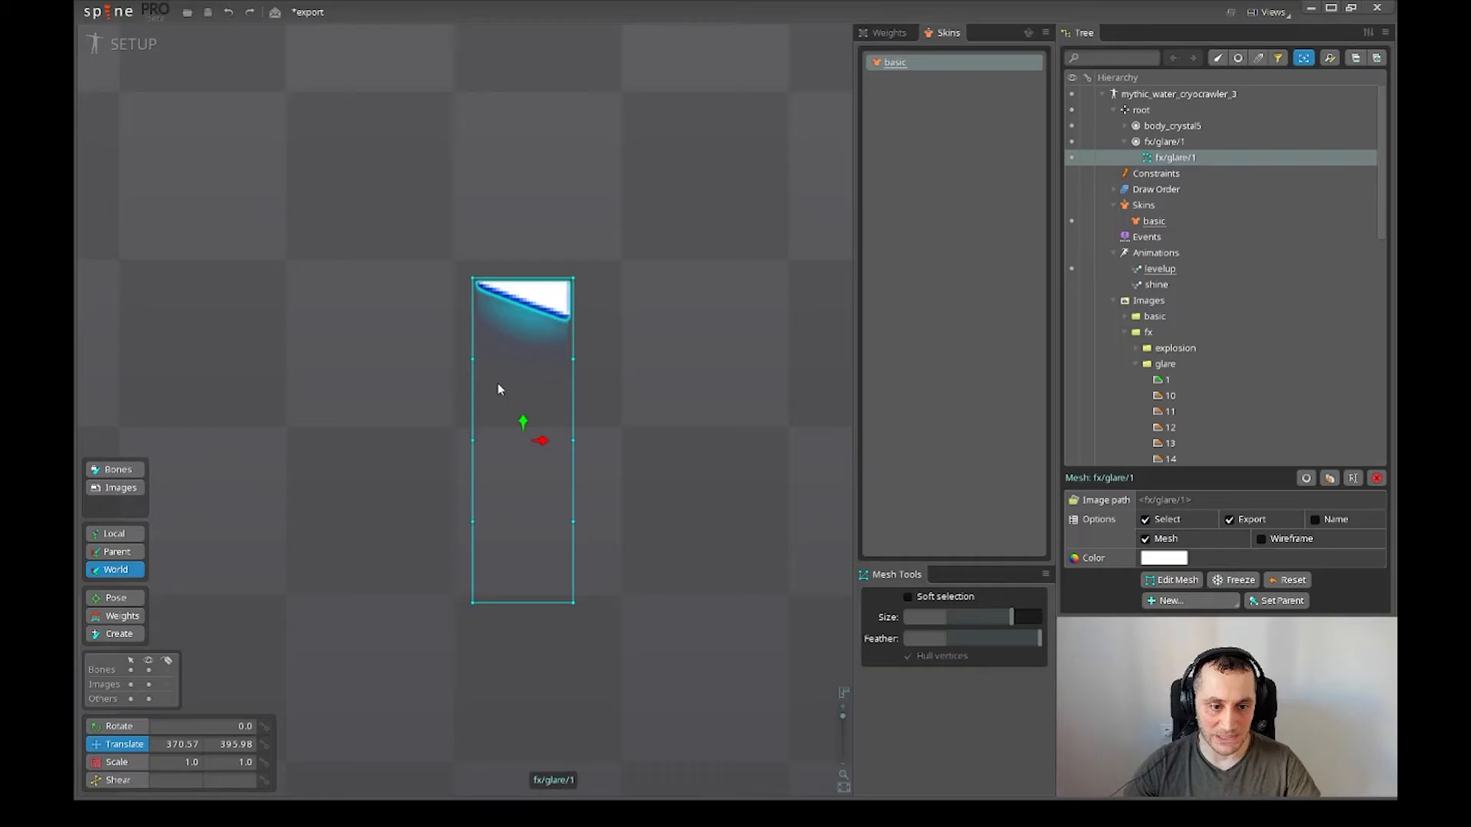
click(123, 18)
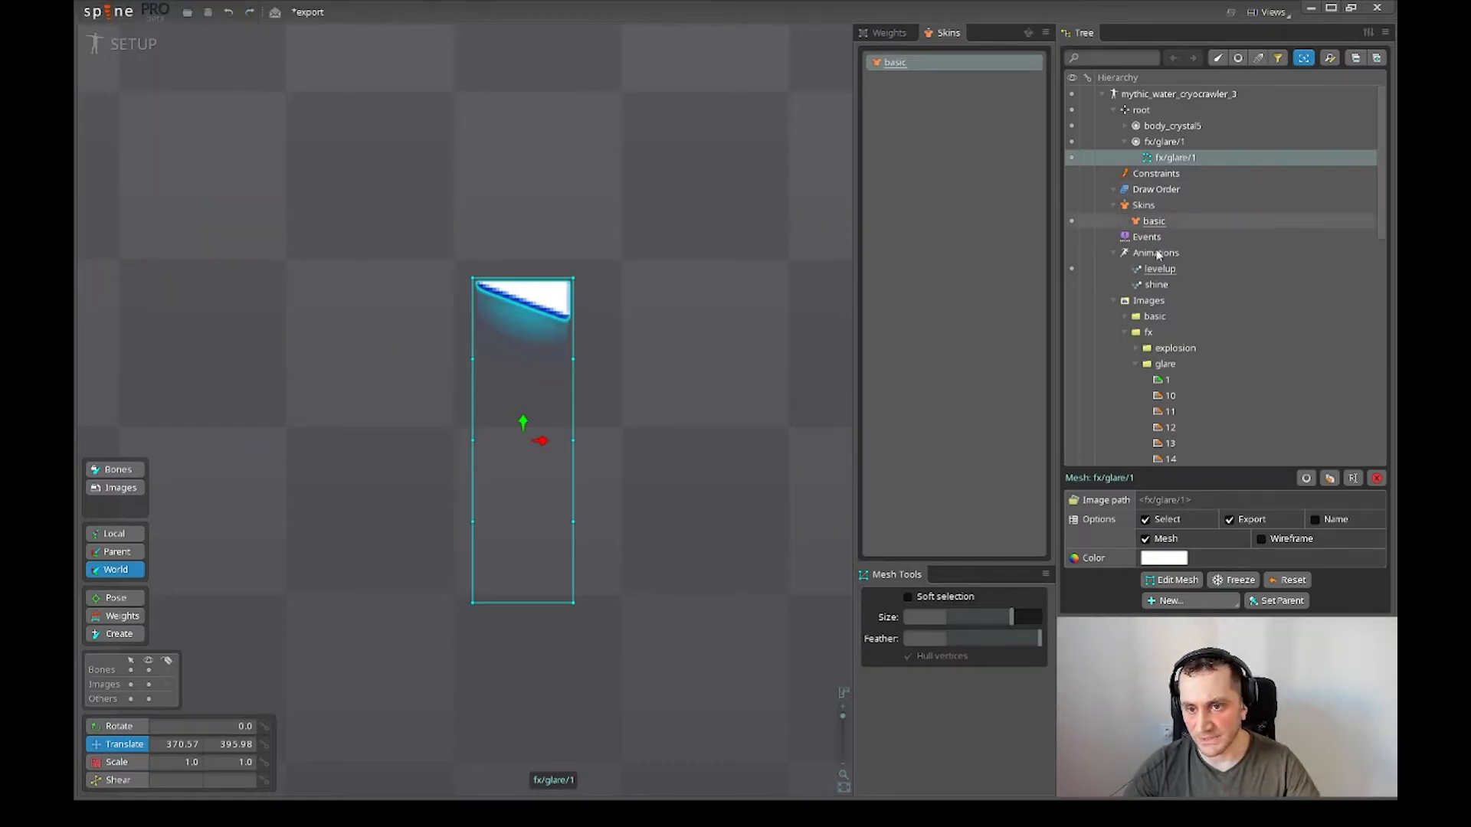
mouse_move(663, 448)
mouse_down()
mouse_move(641, 450)
mouse_move(660, 454)
mouse_up()
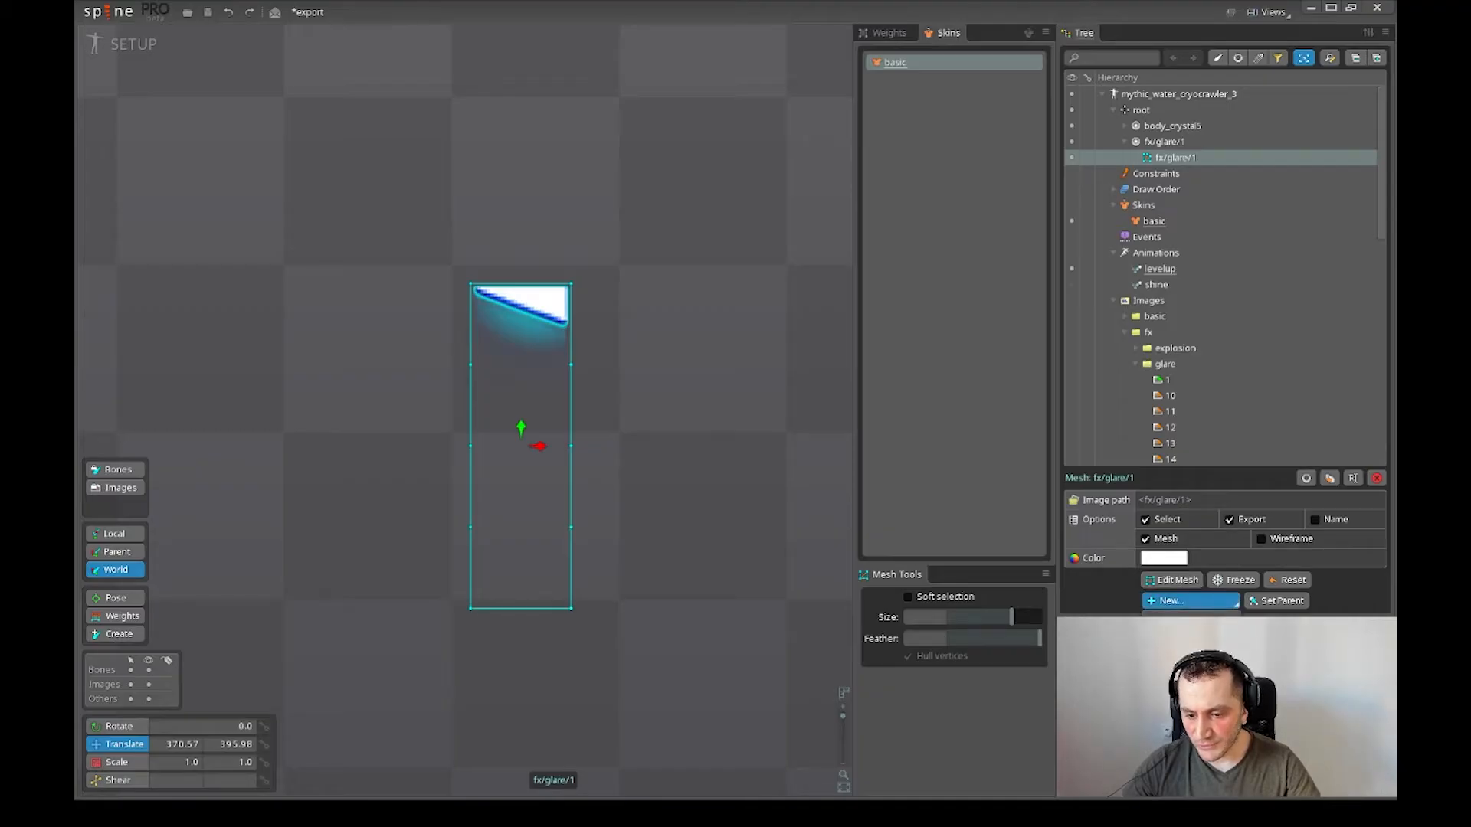
click(1188, 624)
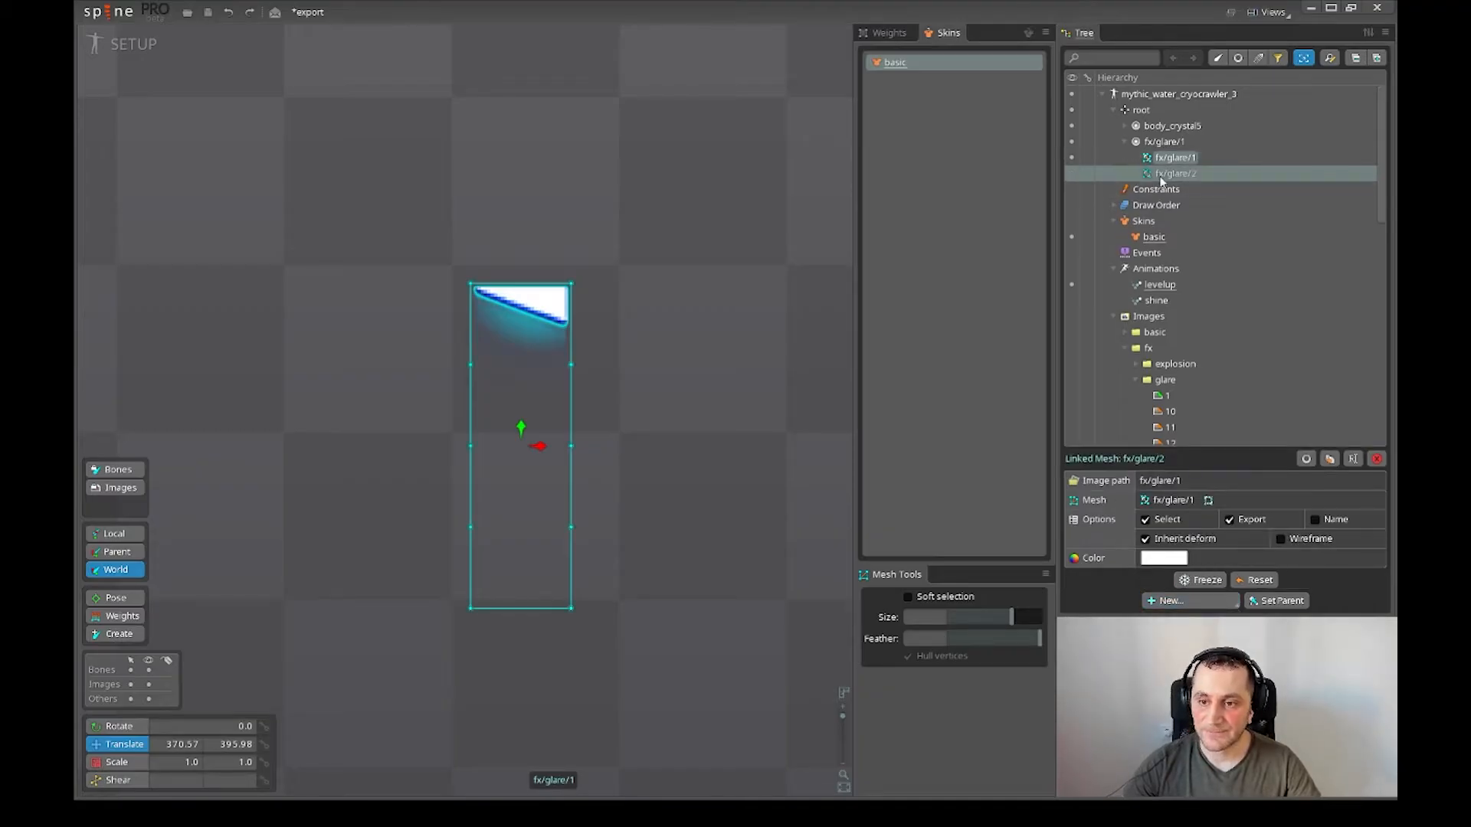
drag(817, 320, 802, 327)
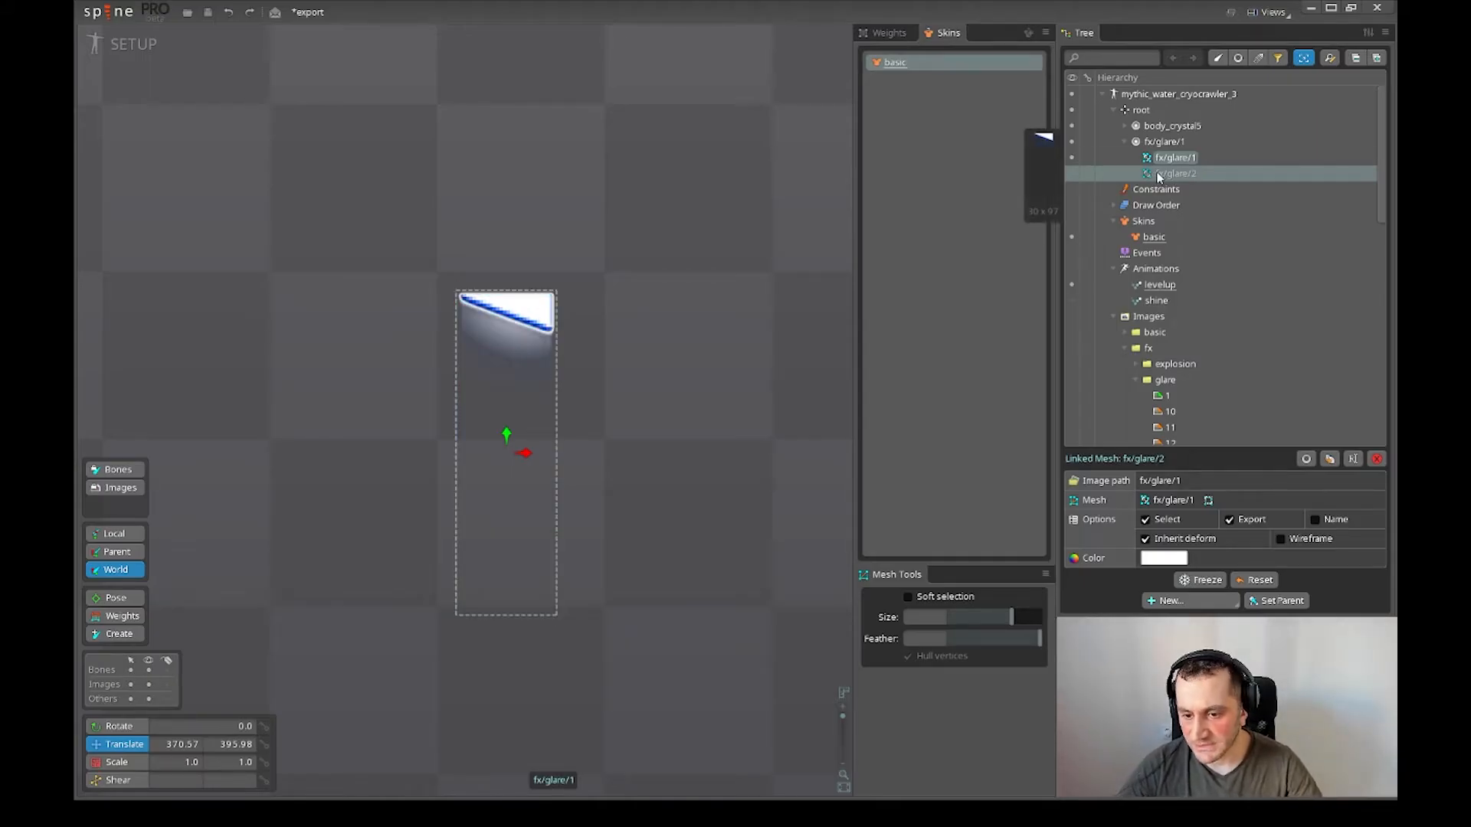
drag(719, 364, 730, 371)
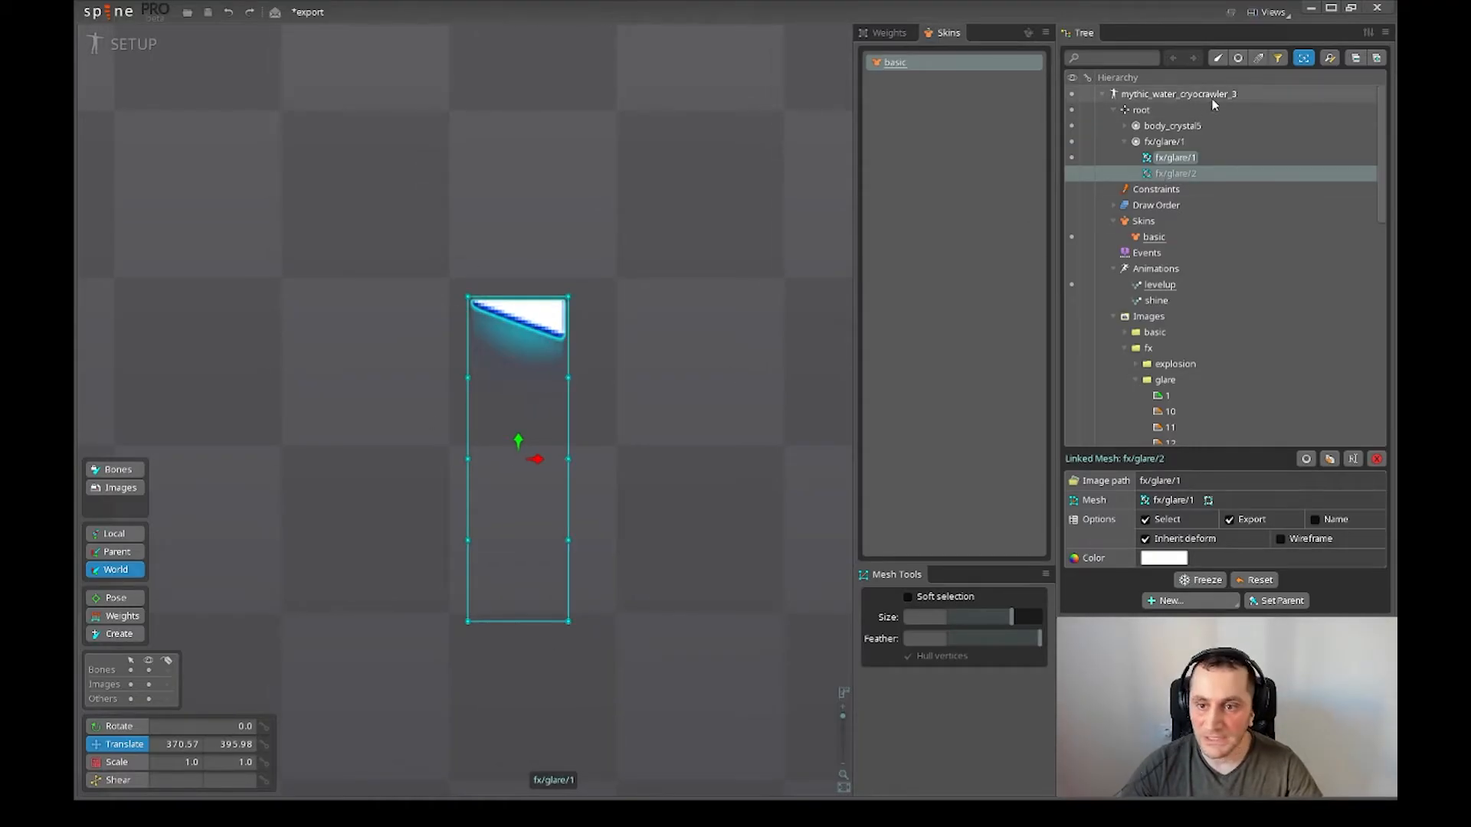
- Duplicate fx/glare/1 as an independent mesh and compare its properties with those of the linked mesh fx/glare/2
click(1174, 159)
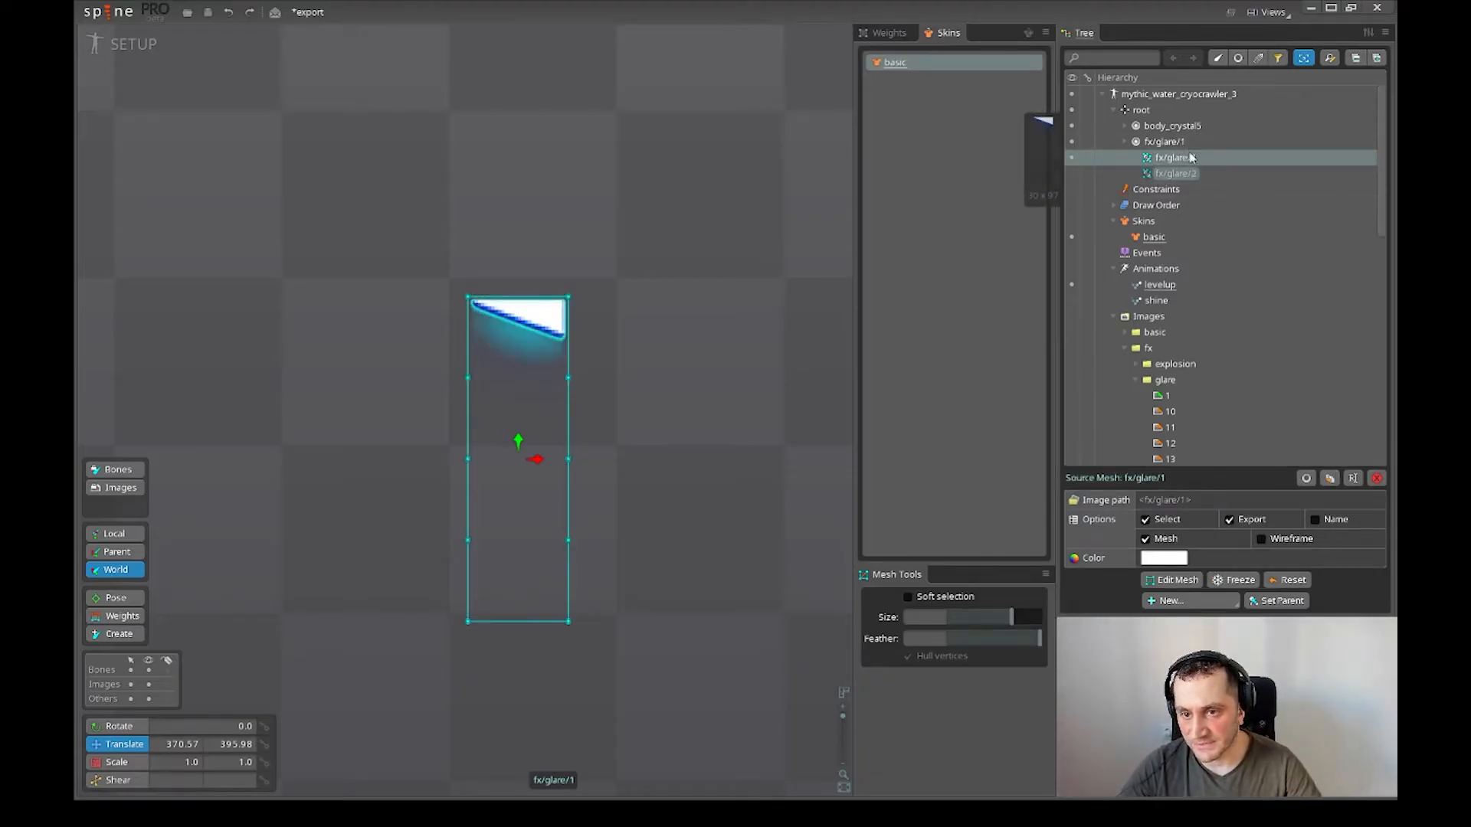
click(1330, 478)
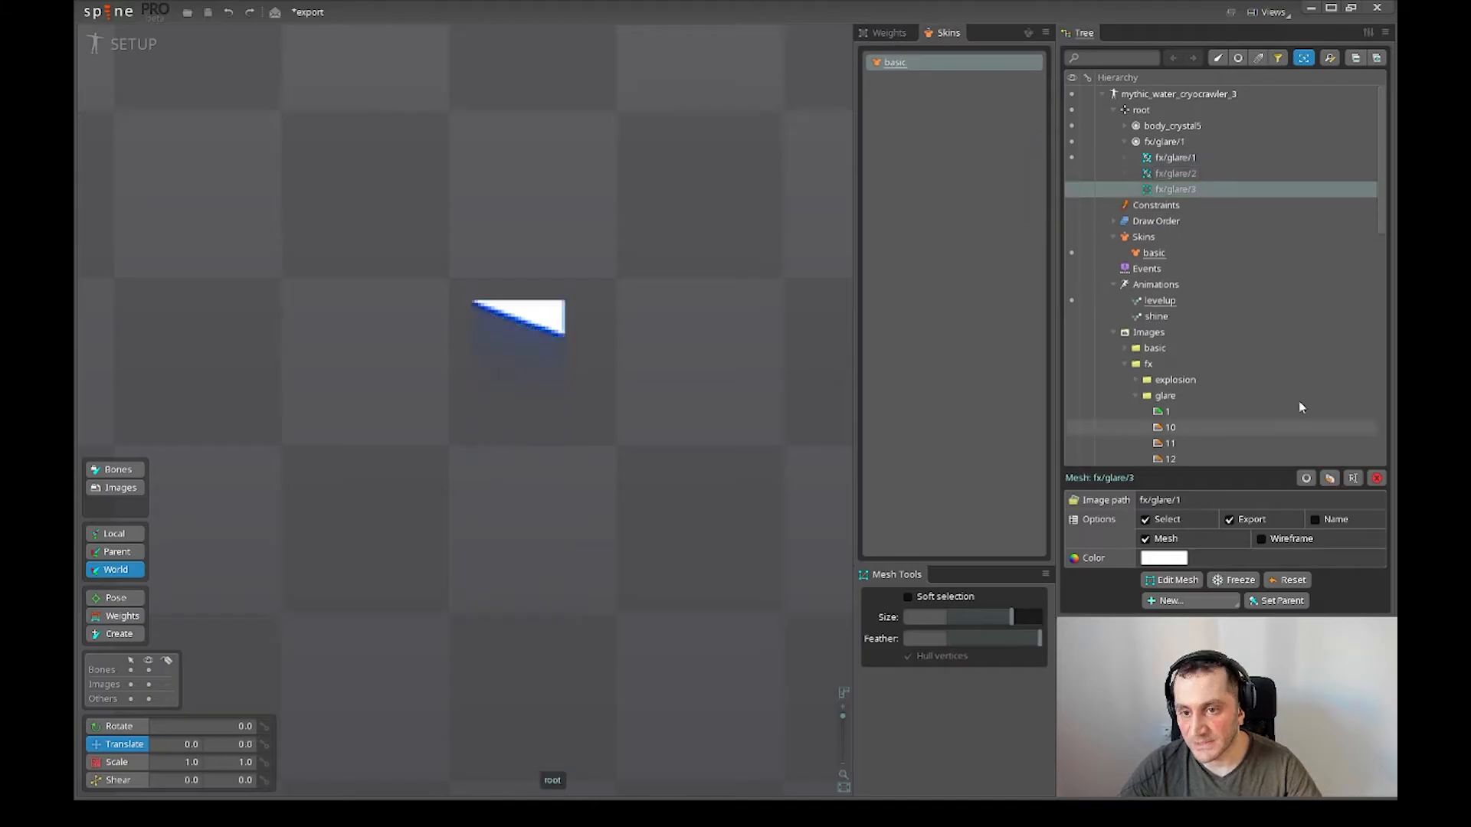
click(1148, 174)
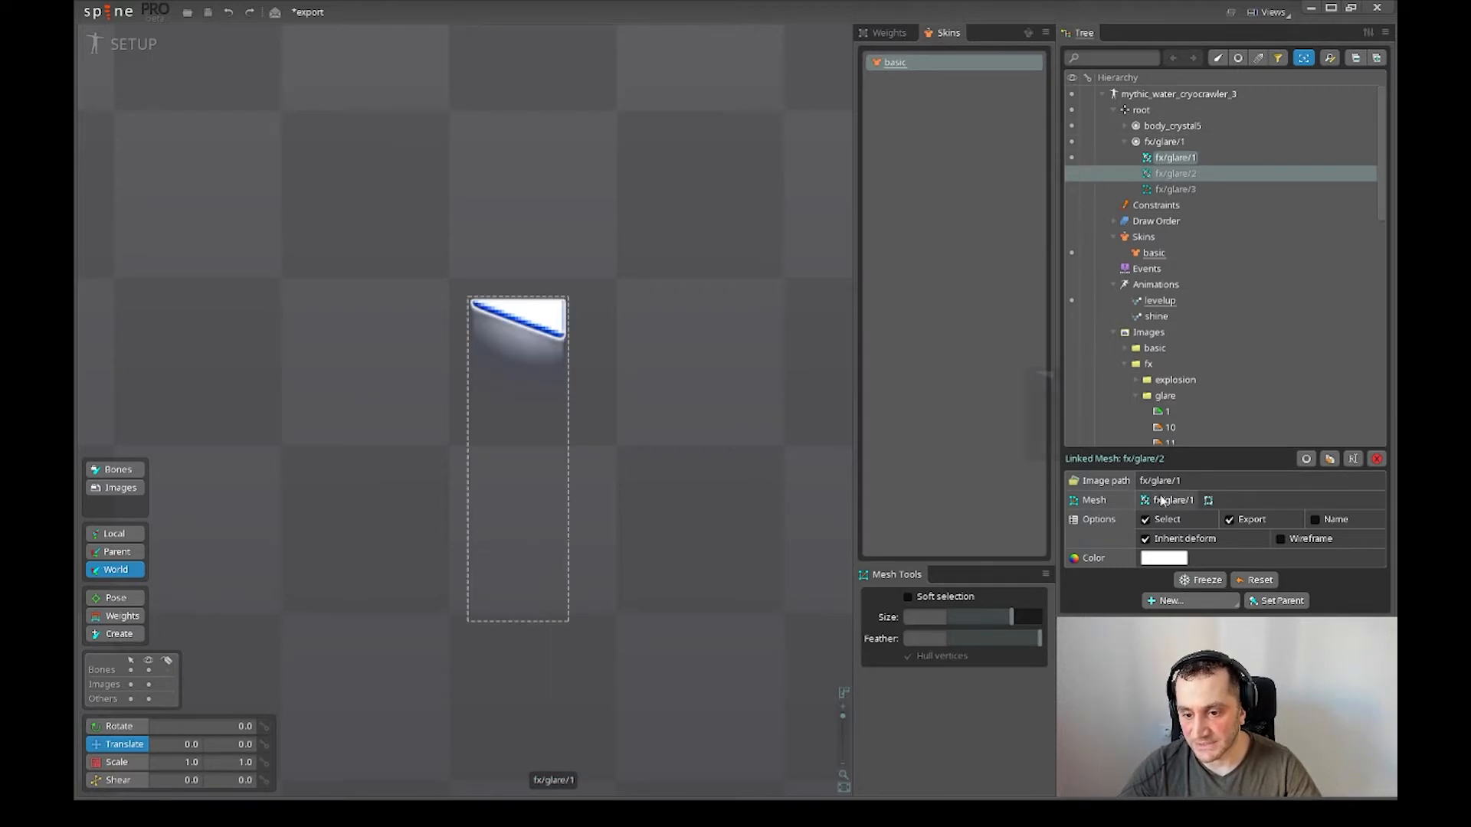
click(1175, 189)
click(1174, 175)
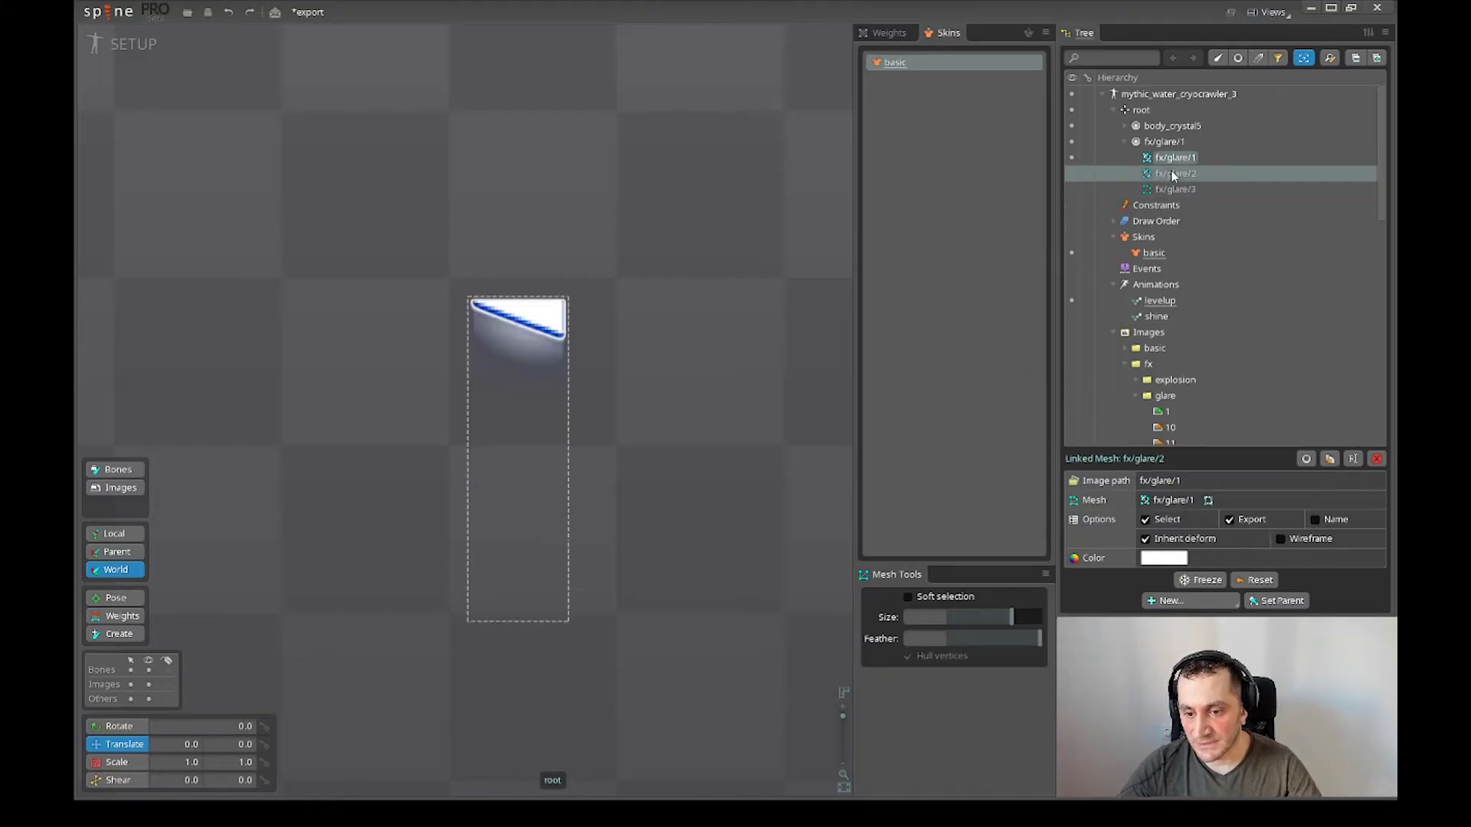
click(1174, 189)
click(1174, 174)
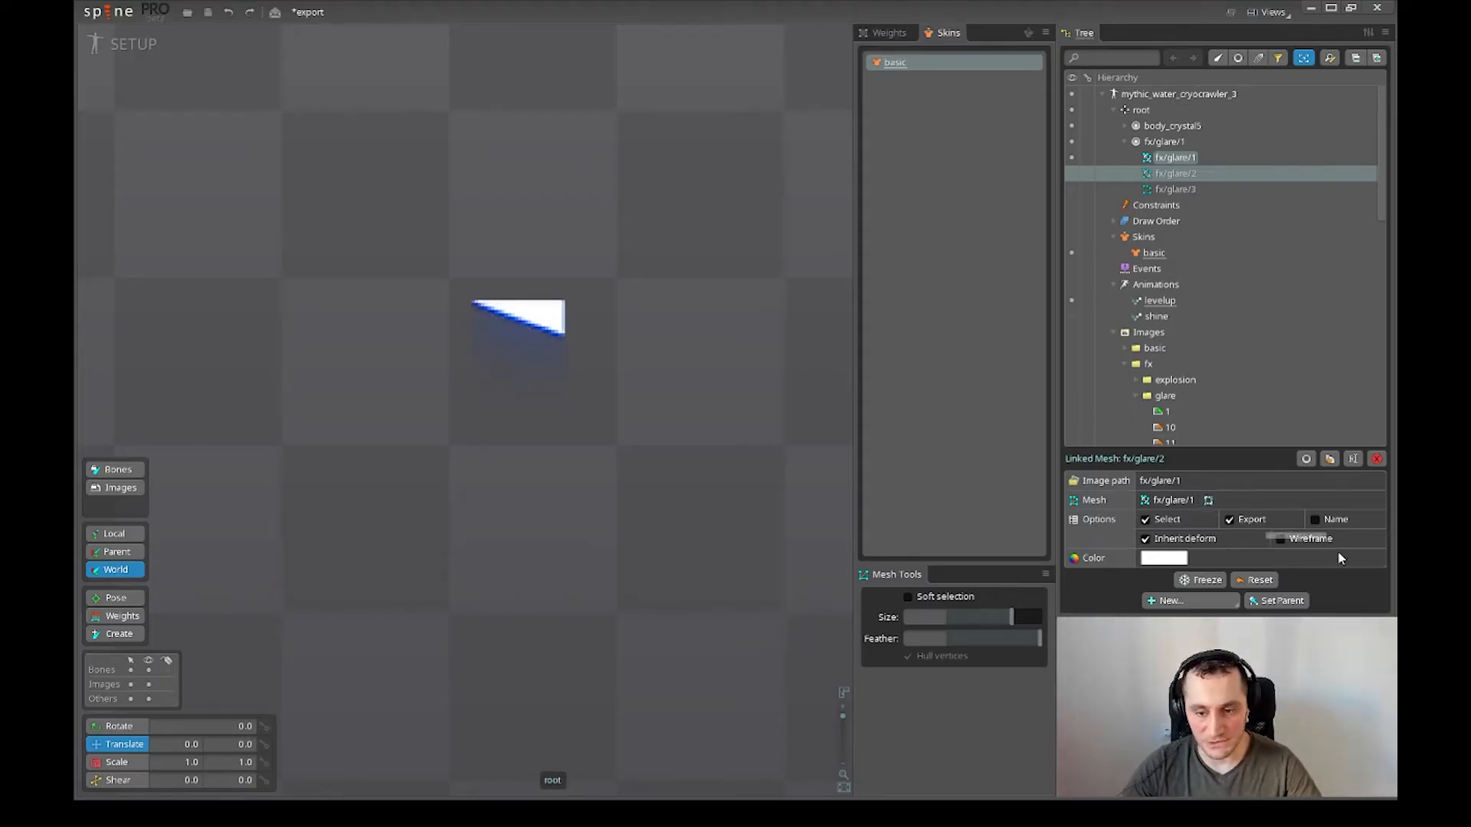
- Try unlinking fx/glare/2 from its source mesh, and undo that along with the independent duplicate
click(1209, 500)
click(1170, 156)
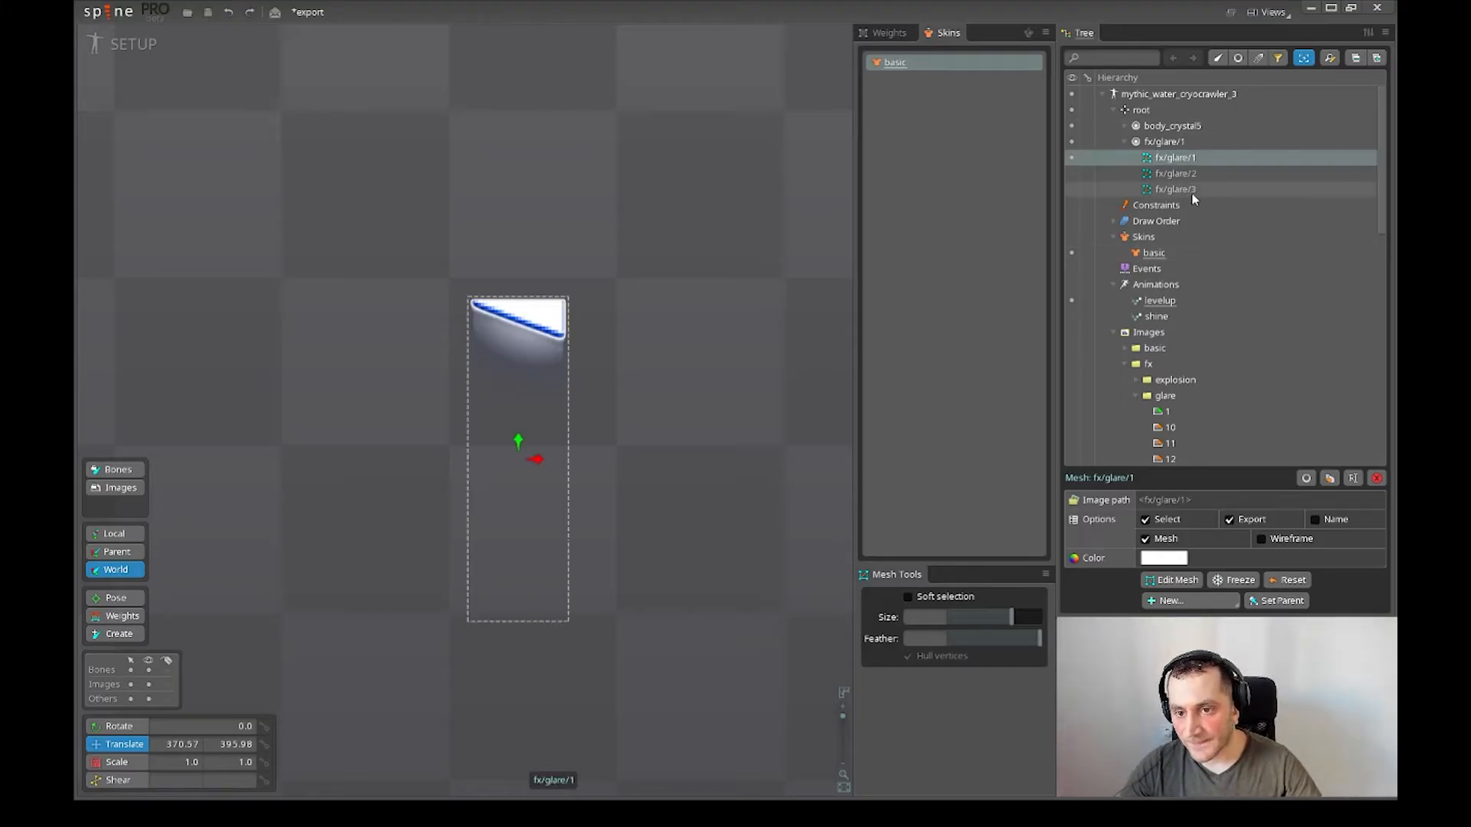
key(ctrl+z)
key(ctrl+z)
key(ctrl+z)
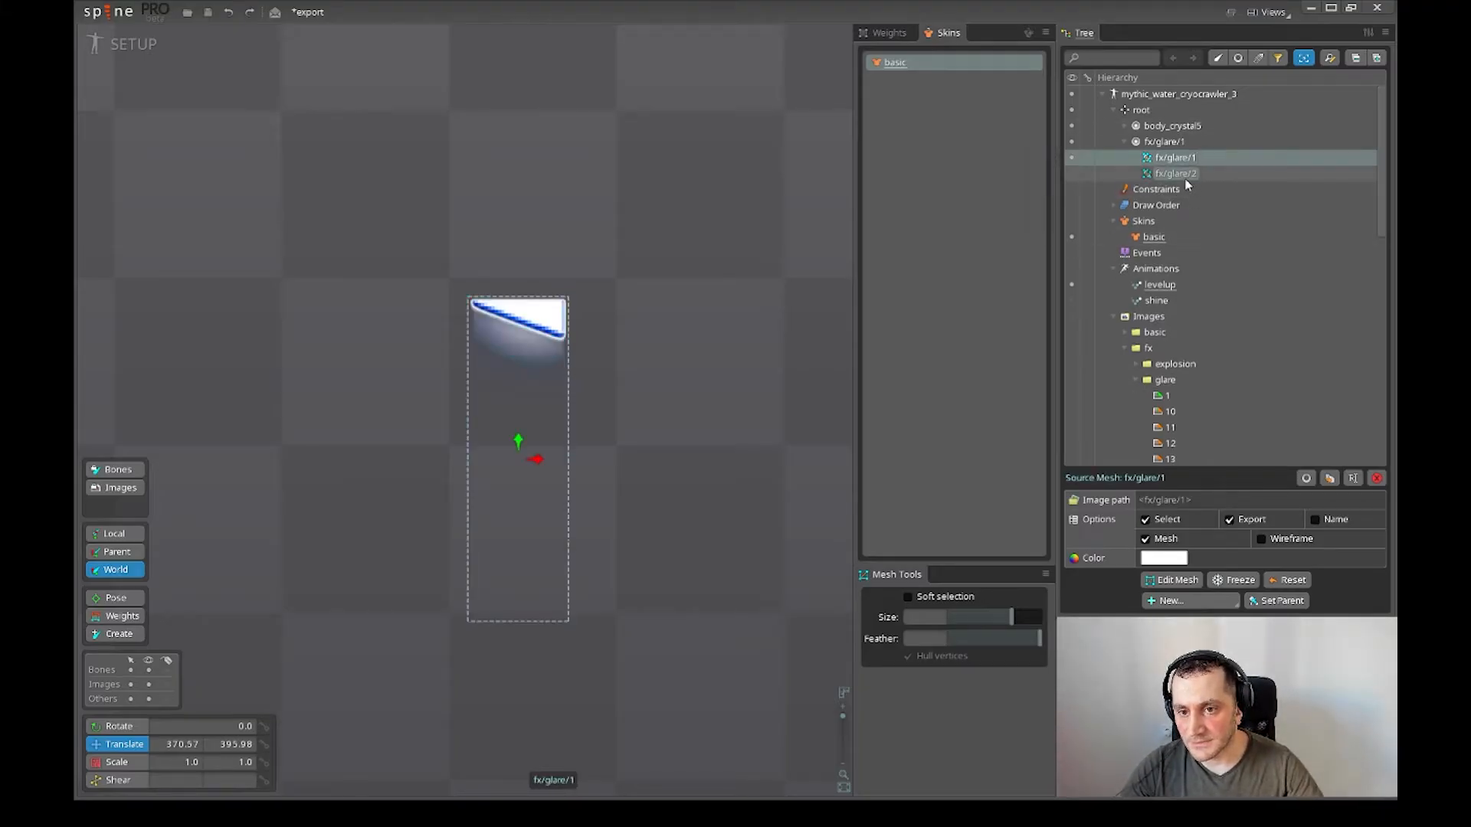
- Unlink the linked mesh fx/glare/2 from fx/glare/1 once more and undo the unlinking
click(1185, 175)
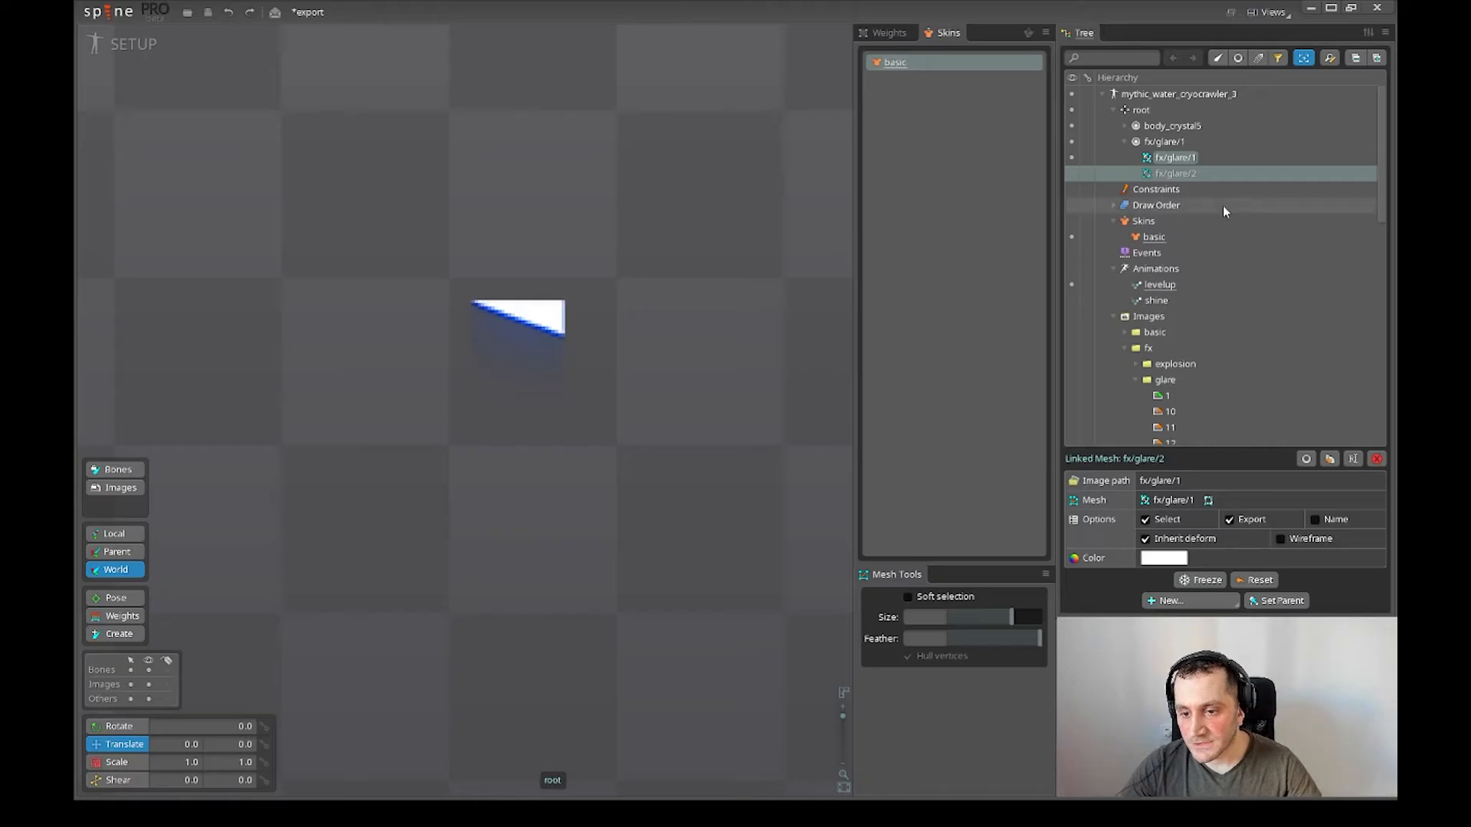
click(1209, 501)
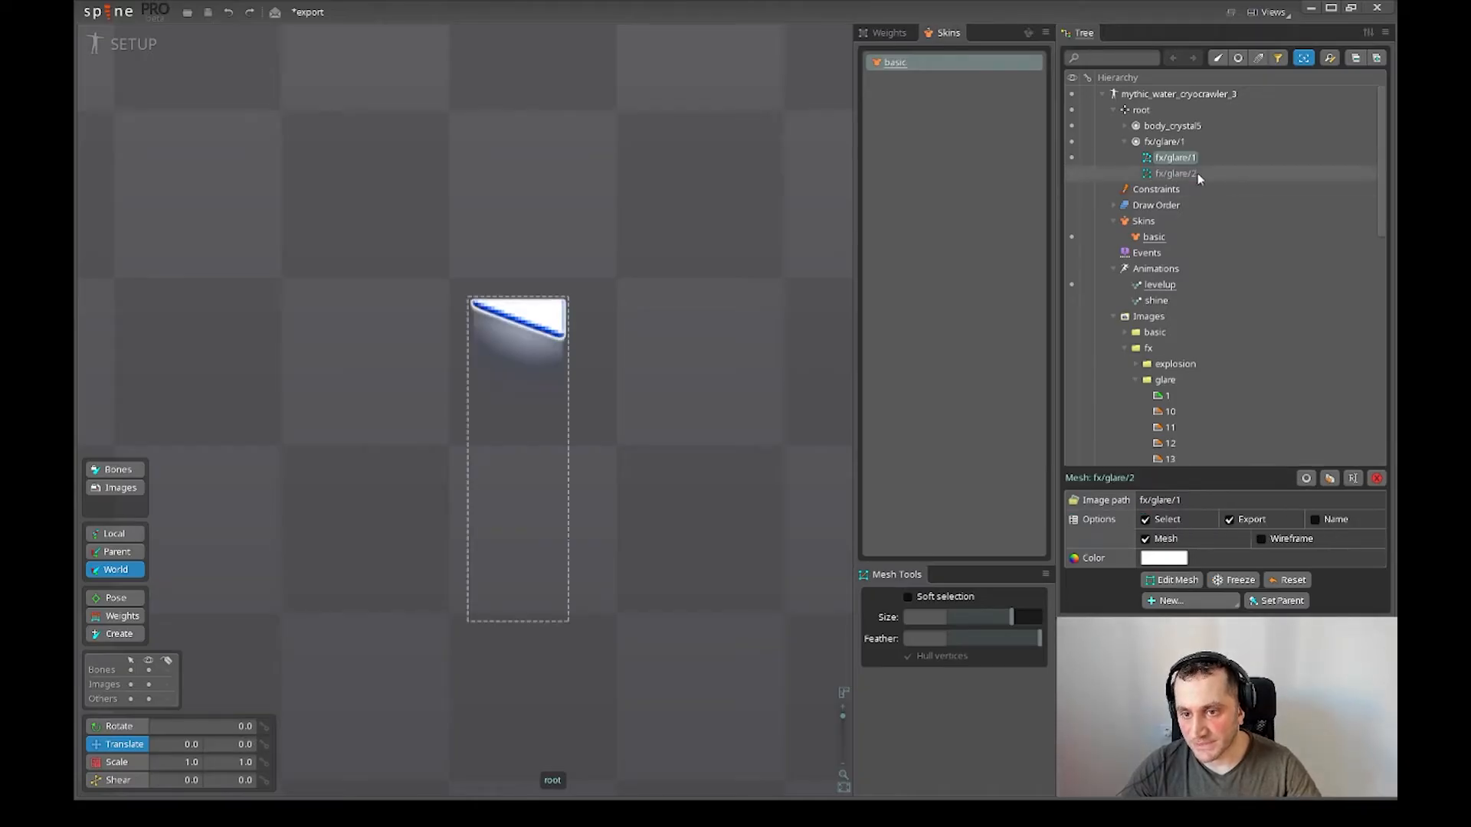
key(ctrl+z)
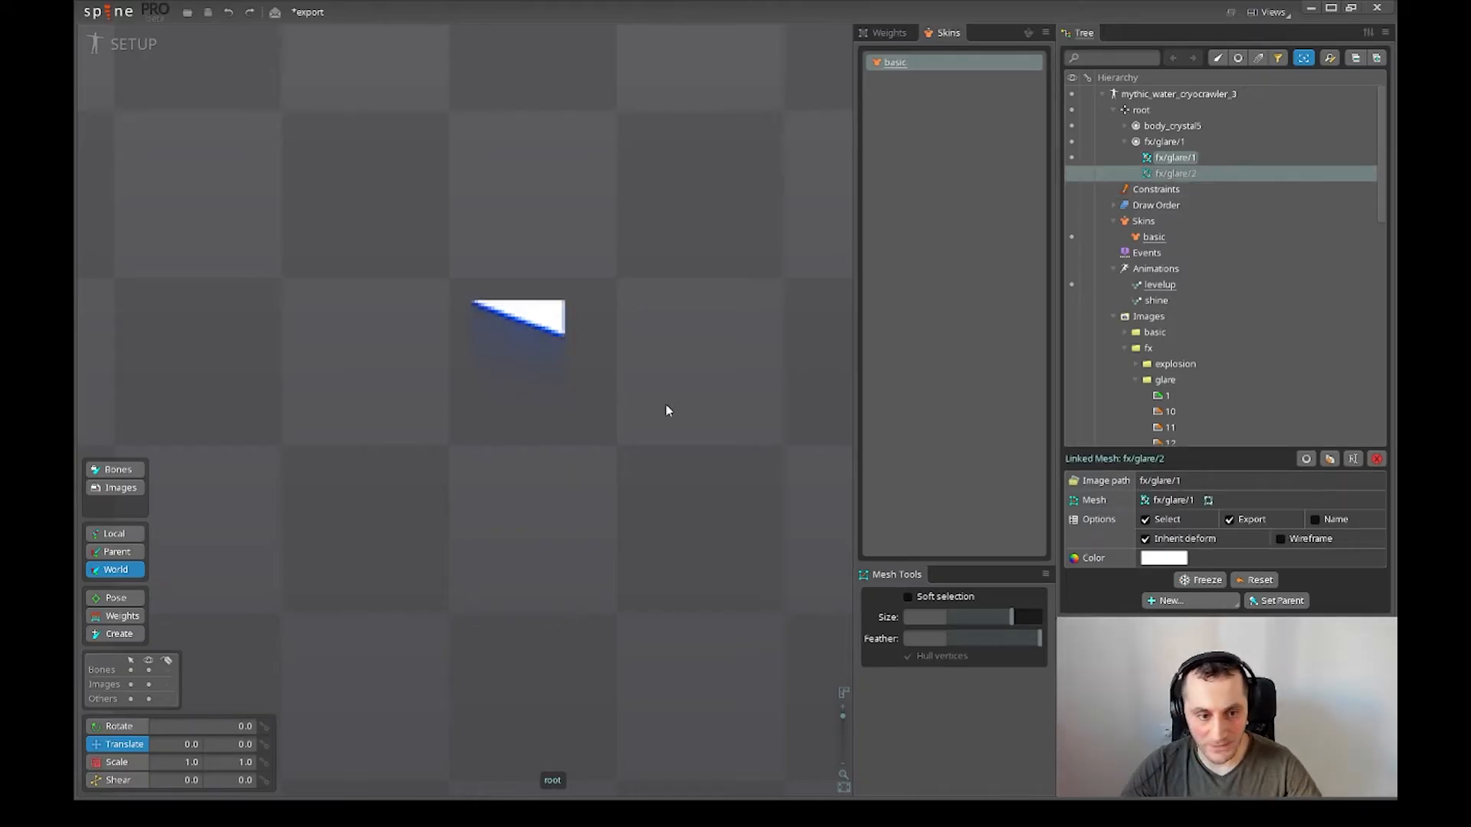
- Duplicate the linked mesh fx/glare/2 repeatedly until the series reaches fx/glare/16
click(533, 360)
click(1215, 177)
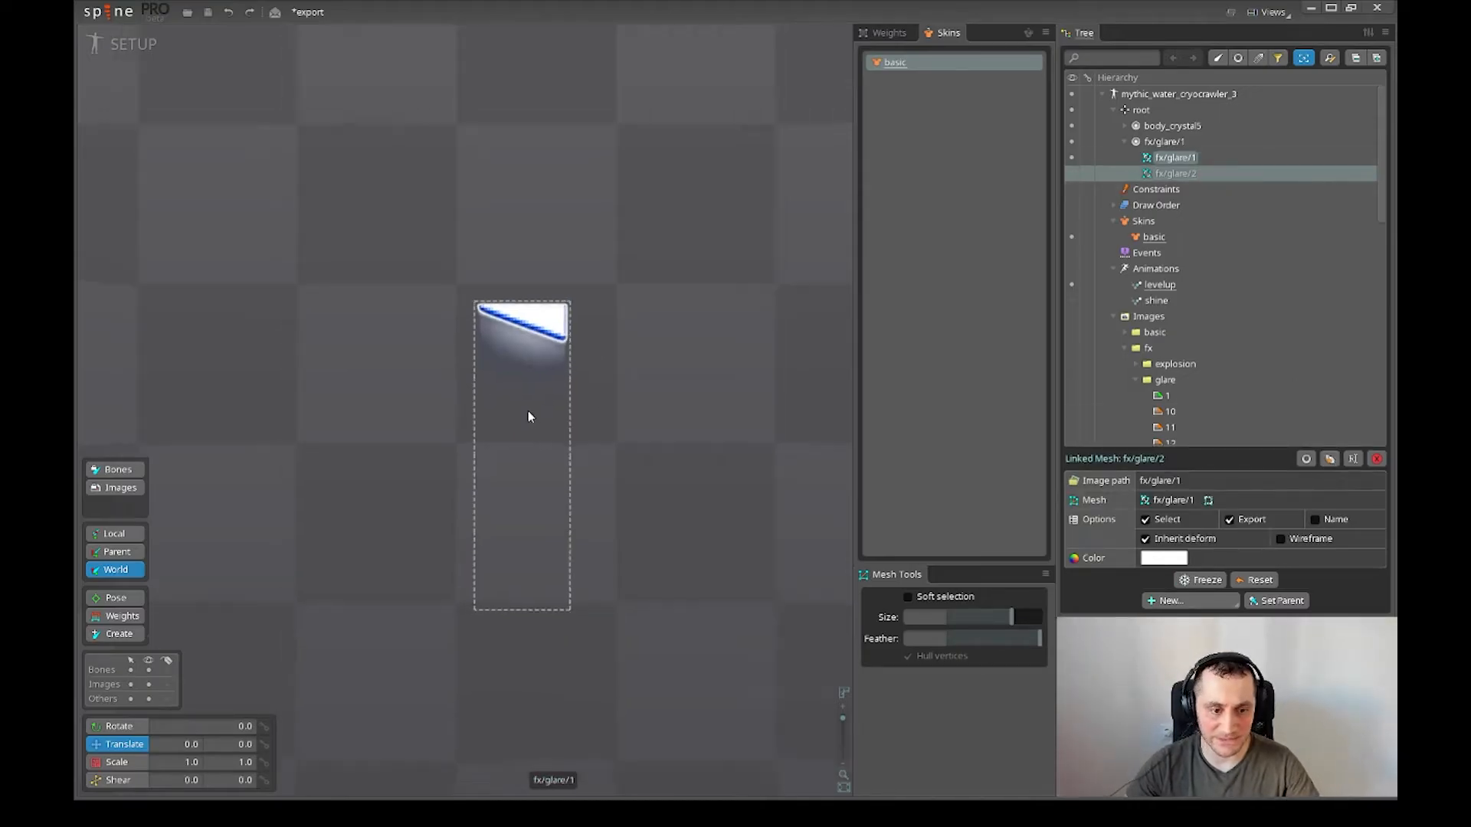
scroll(537, 409, down, 2)
click(1188, 158)
click(1195, 170)
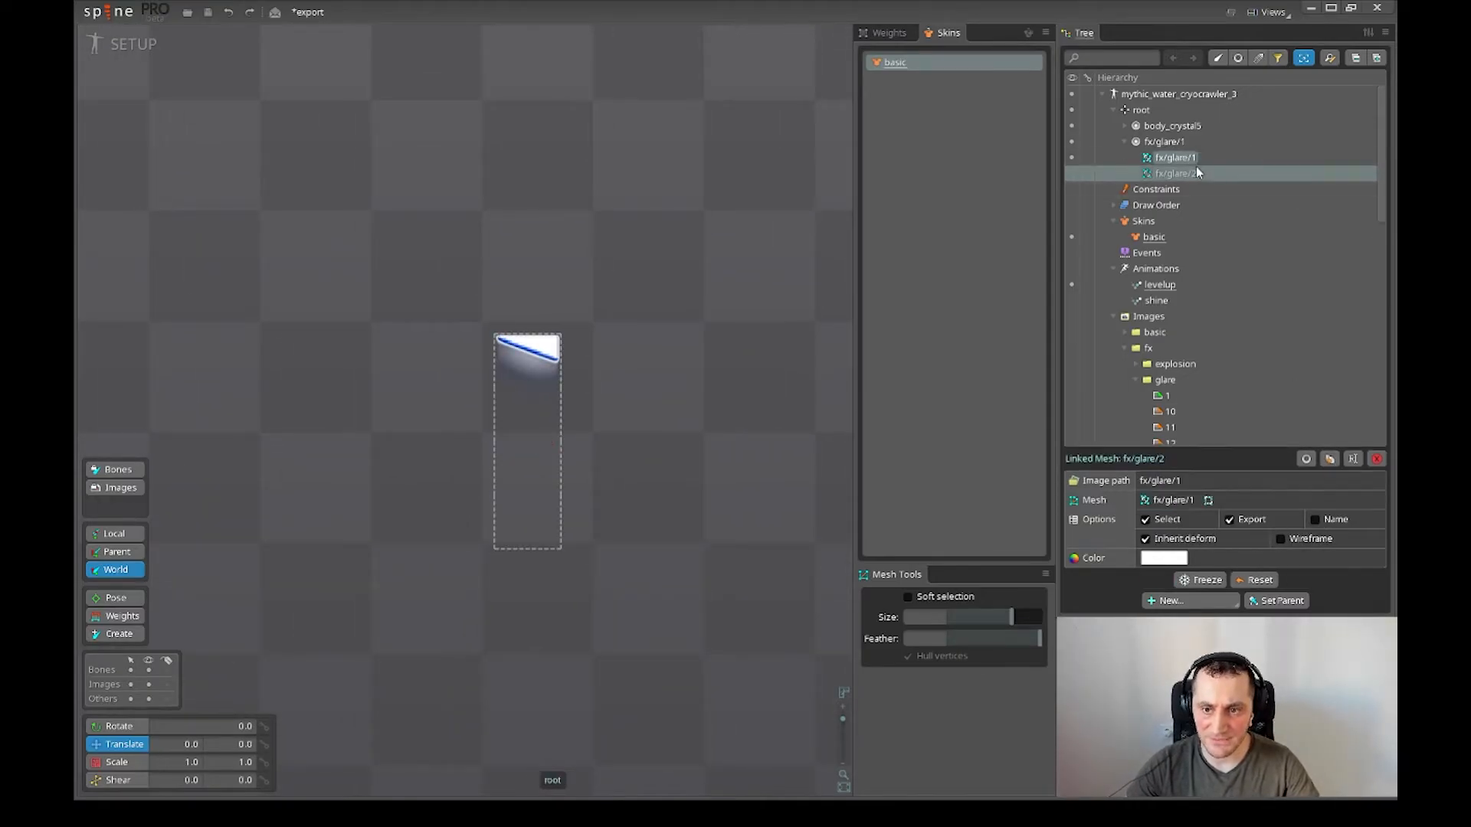
click(1329, 459)
click(1329, 459)
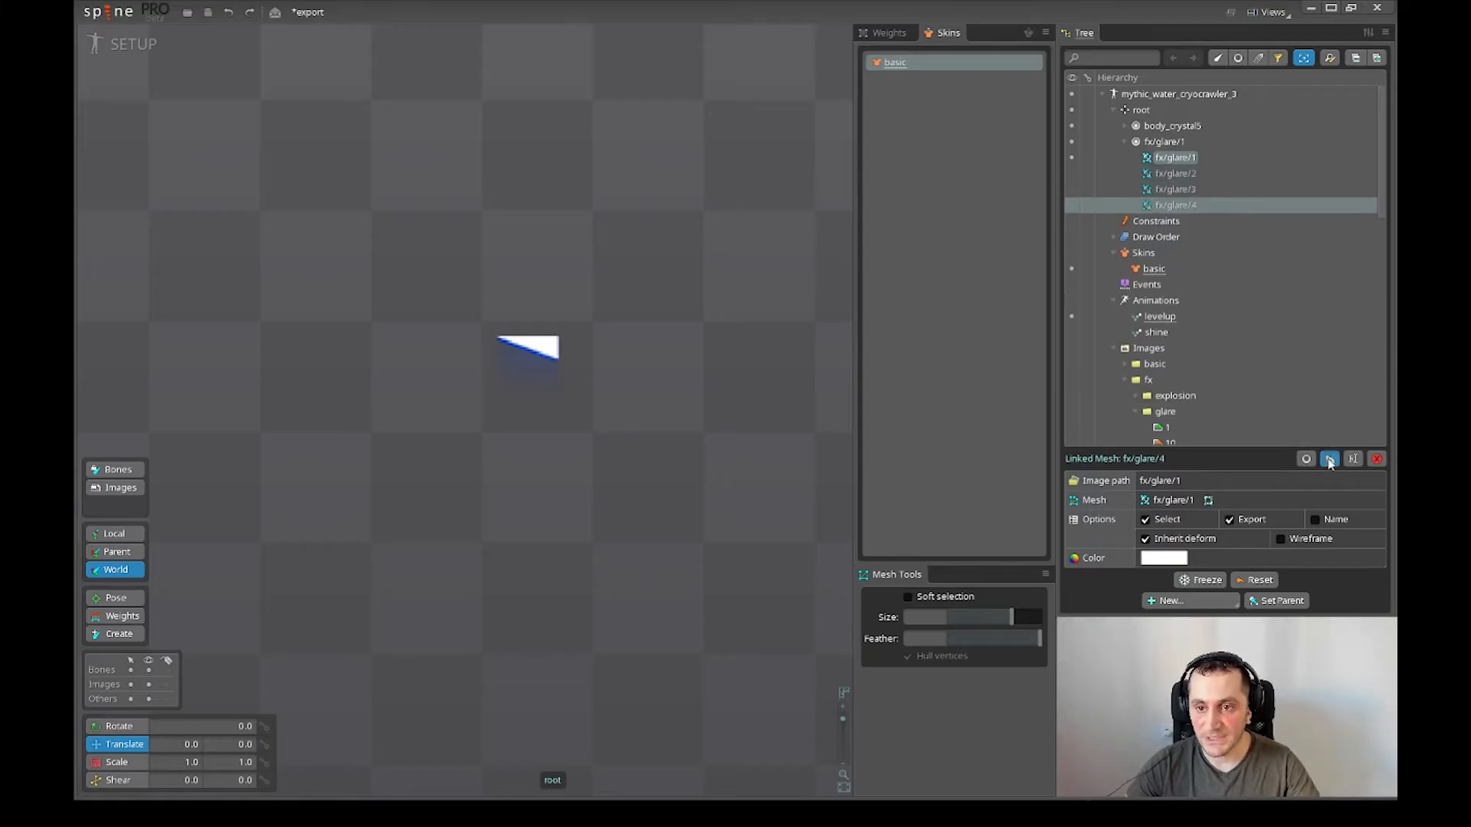
click(1330, 459)
click(1330, 459)
click(1330, 459)
click(1330, 459)
click(1329, 459)
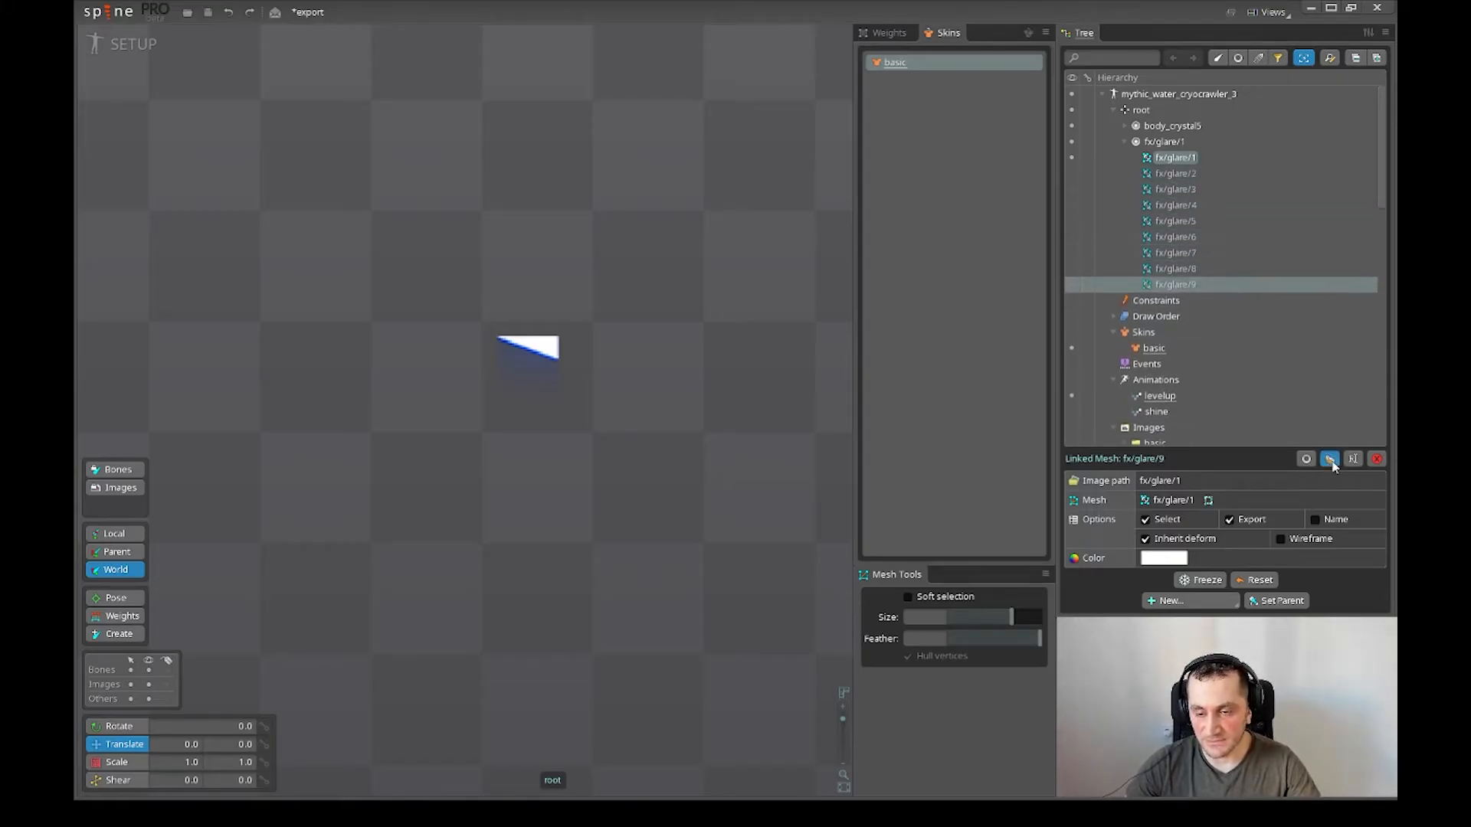
click(1329, 459)
click(1330, 459)
click(1330, 459)
click(1329, 459)
click(1329, 459)
click(1329, 459)
click(1330, 459)
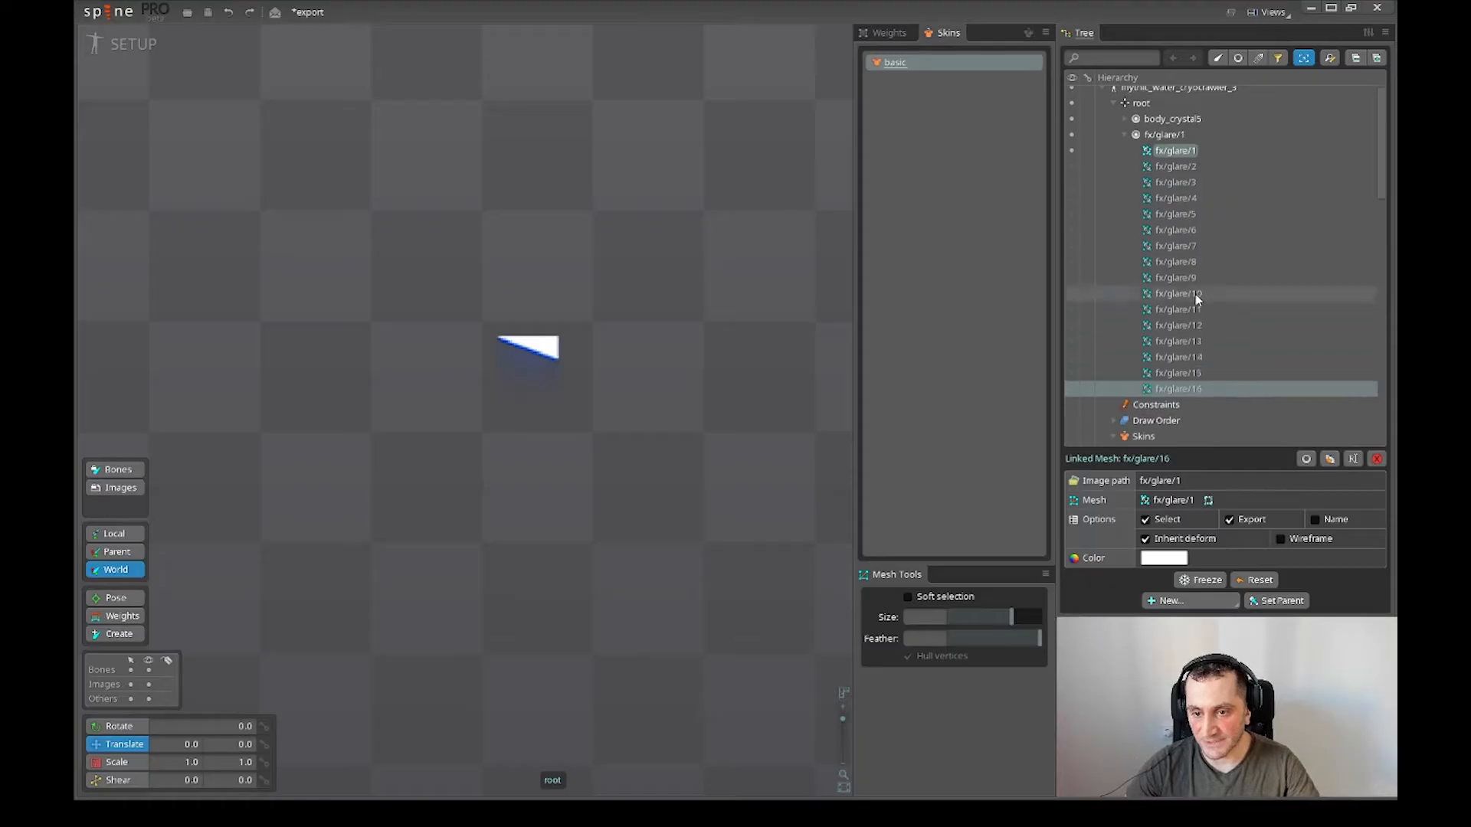
- Check the frame numbers in the glare image folder and add linked mesh duplicates up to fx/glare/23
scroll(1202, 292, down, 10)
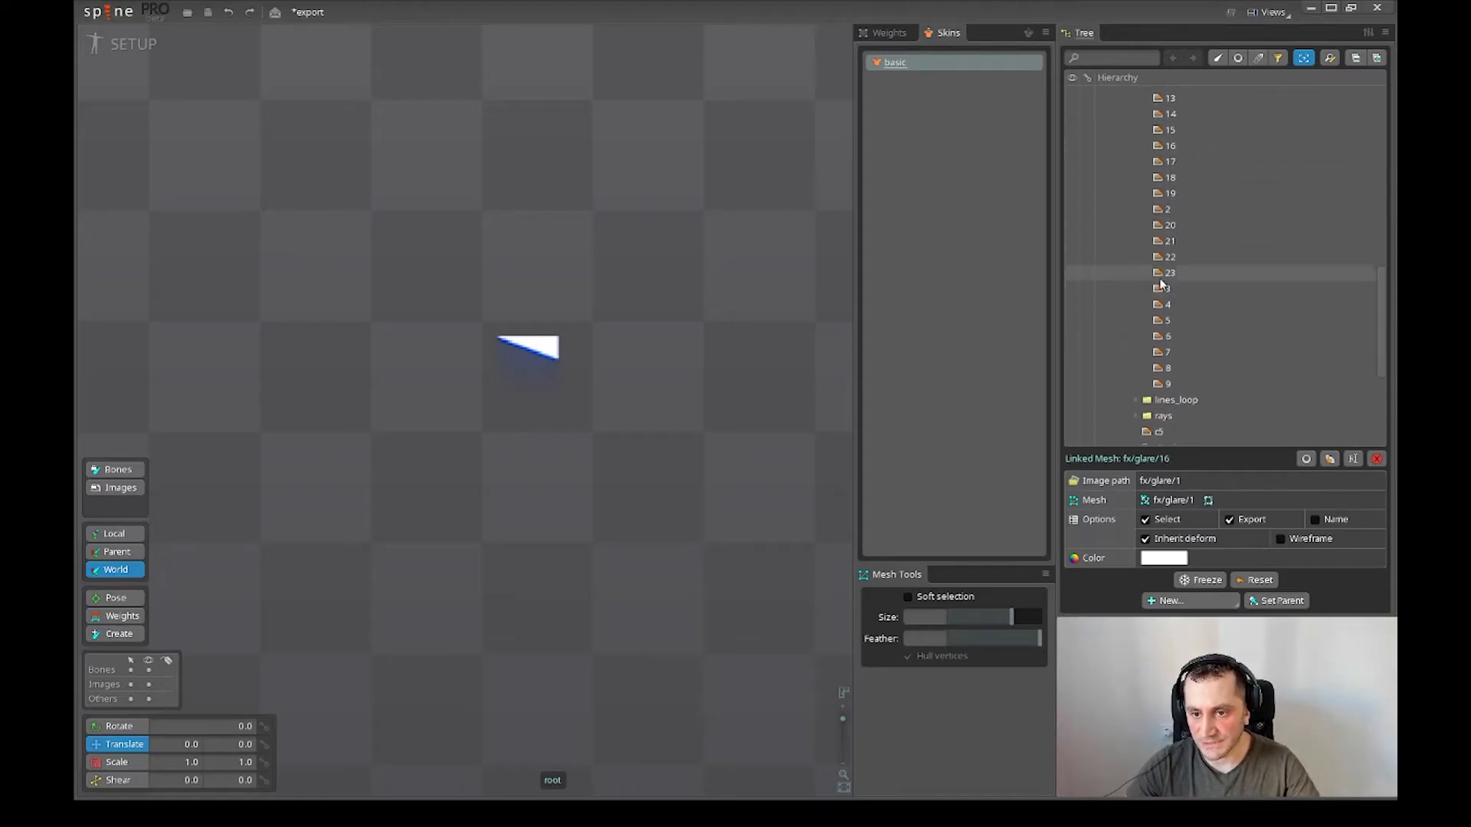
scroll(1199, 253, up, 3)
scroll(1203, 364, up, 8)
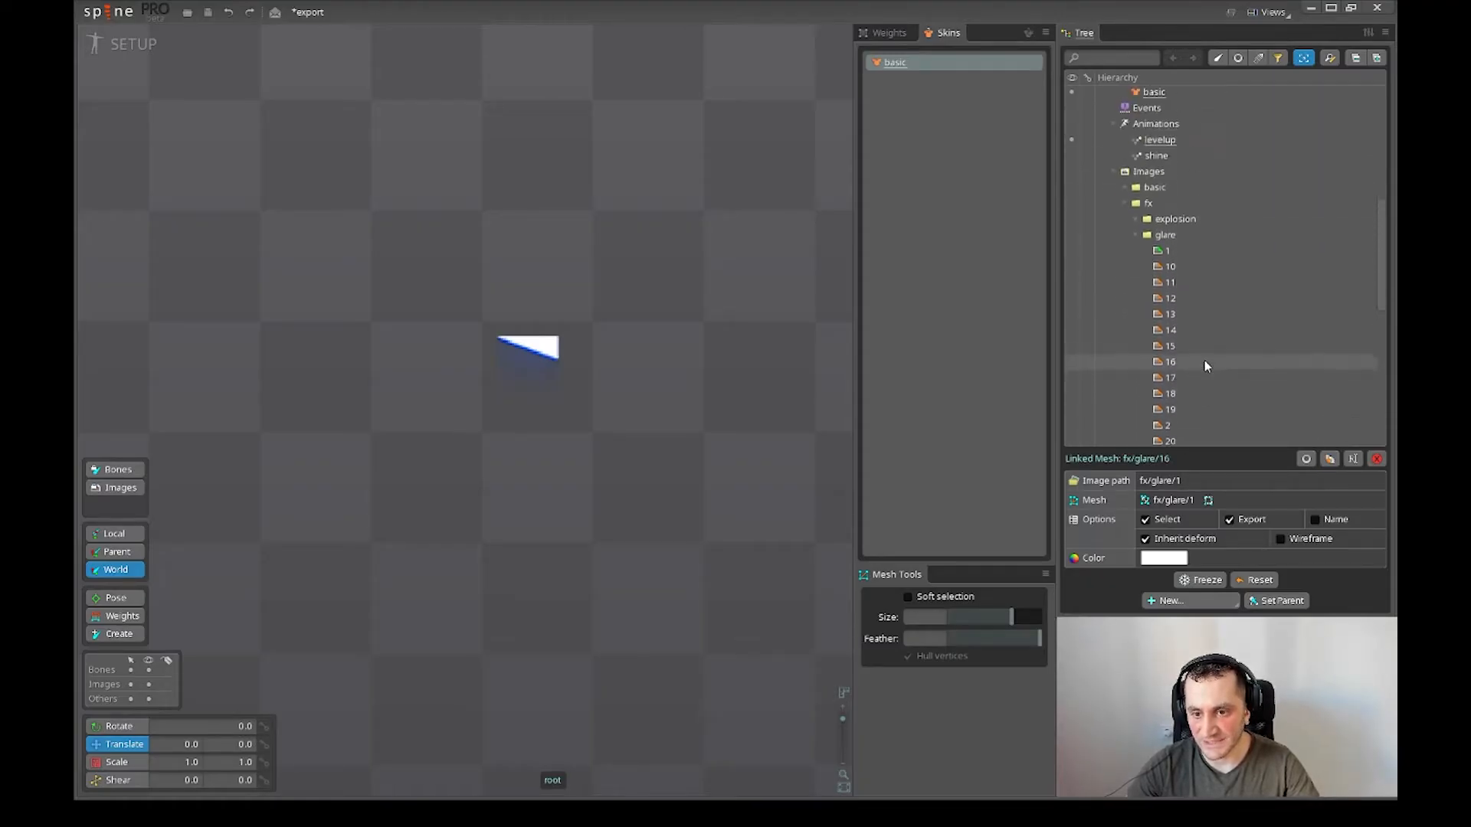
click(1329, 459)
click(1330, 459)
click(1330, 459)
click(1329, 459)
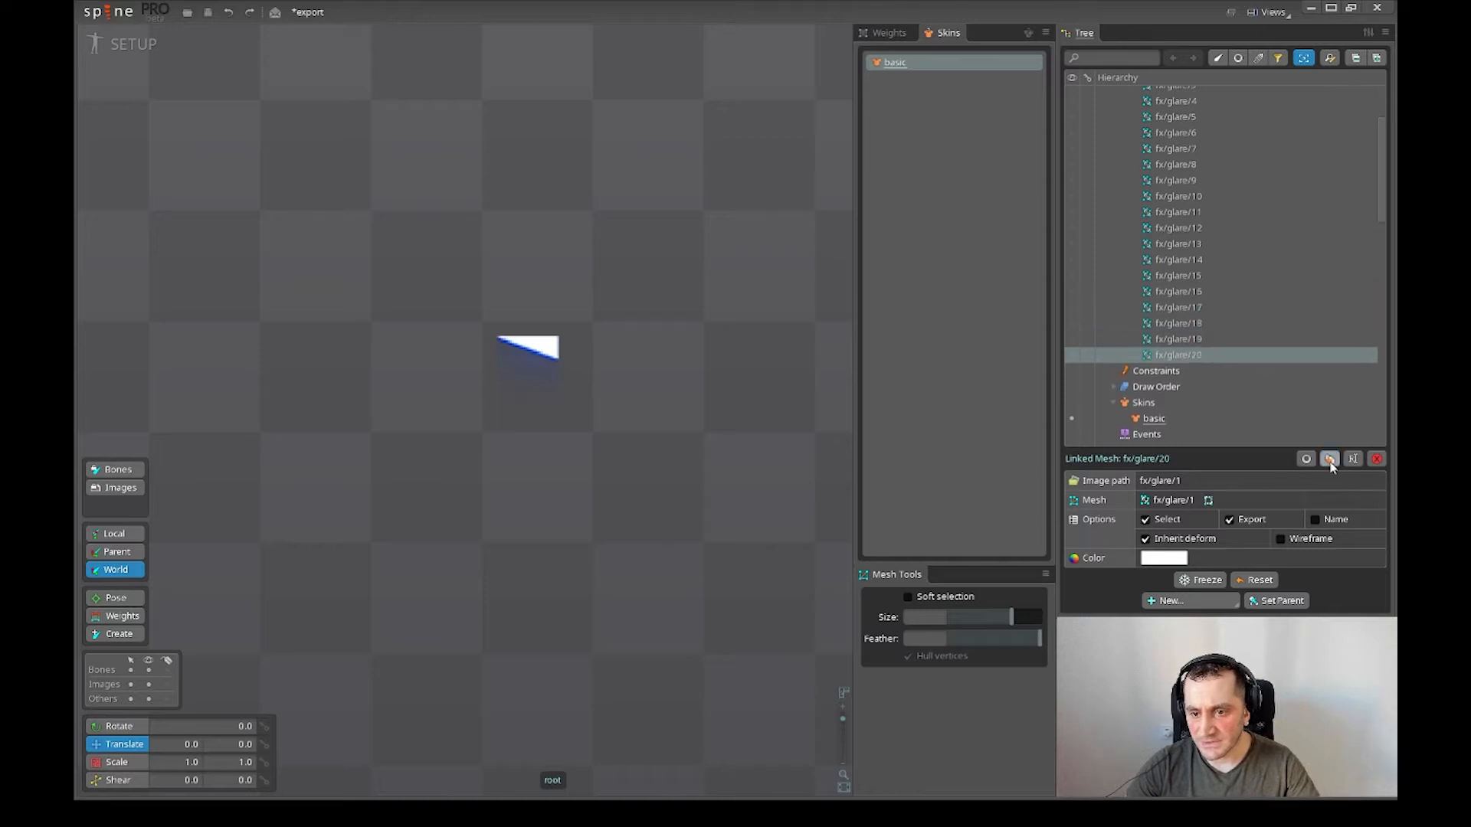
click(1329, 459)
click(1329, 459)
click(1329, 459)
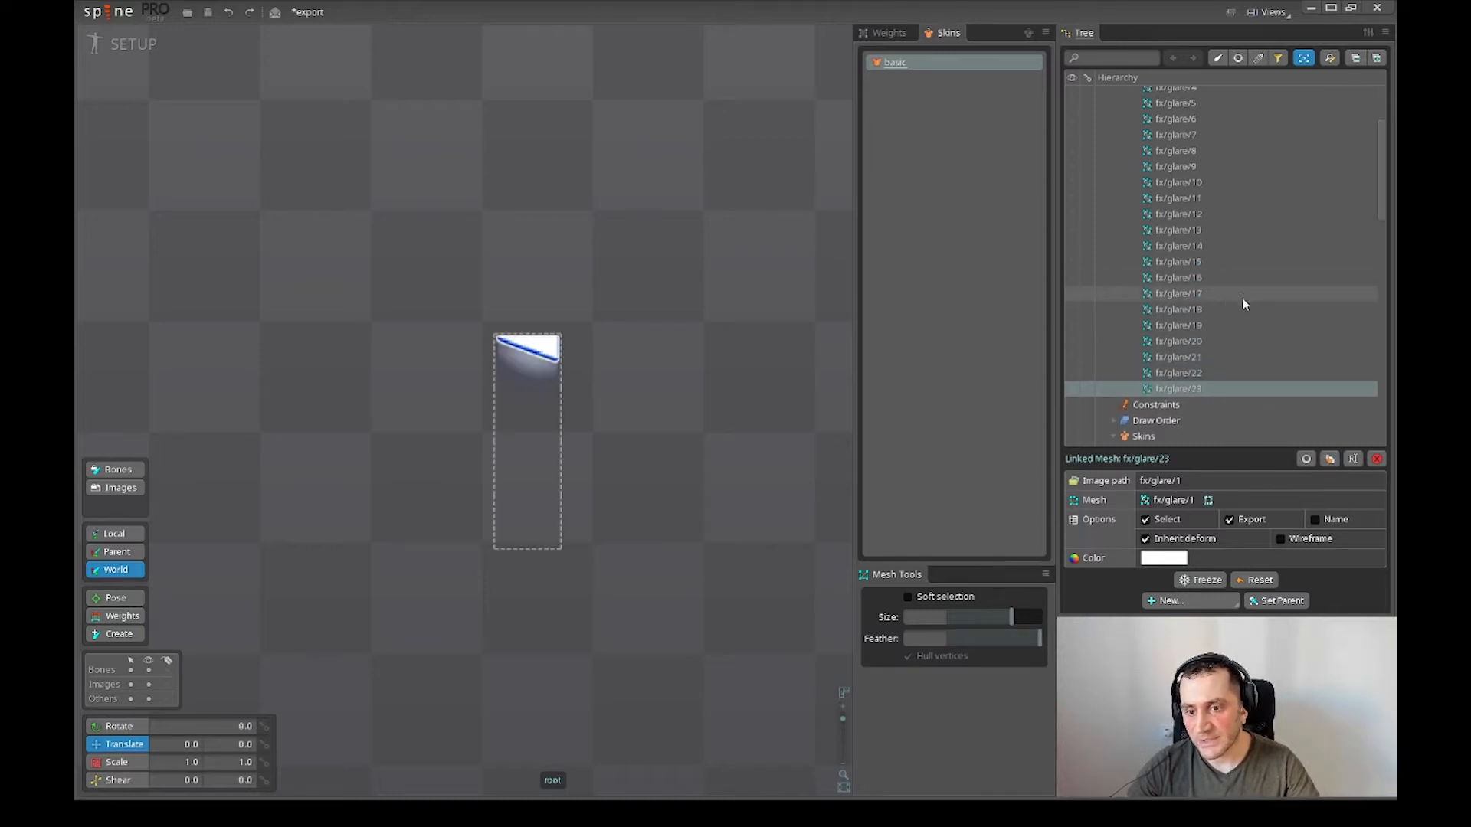
scroll(1251, 314, up, 7)
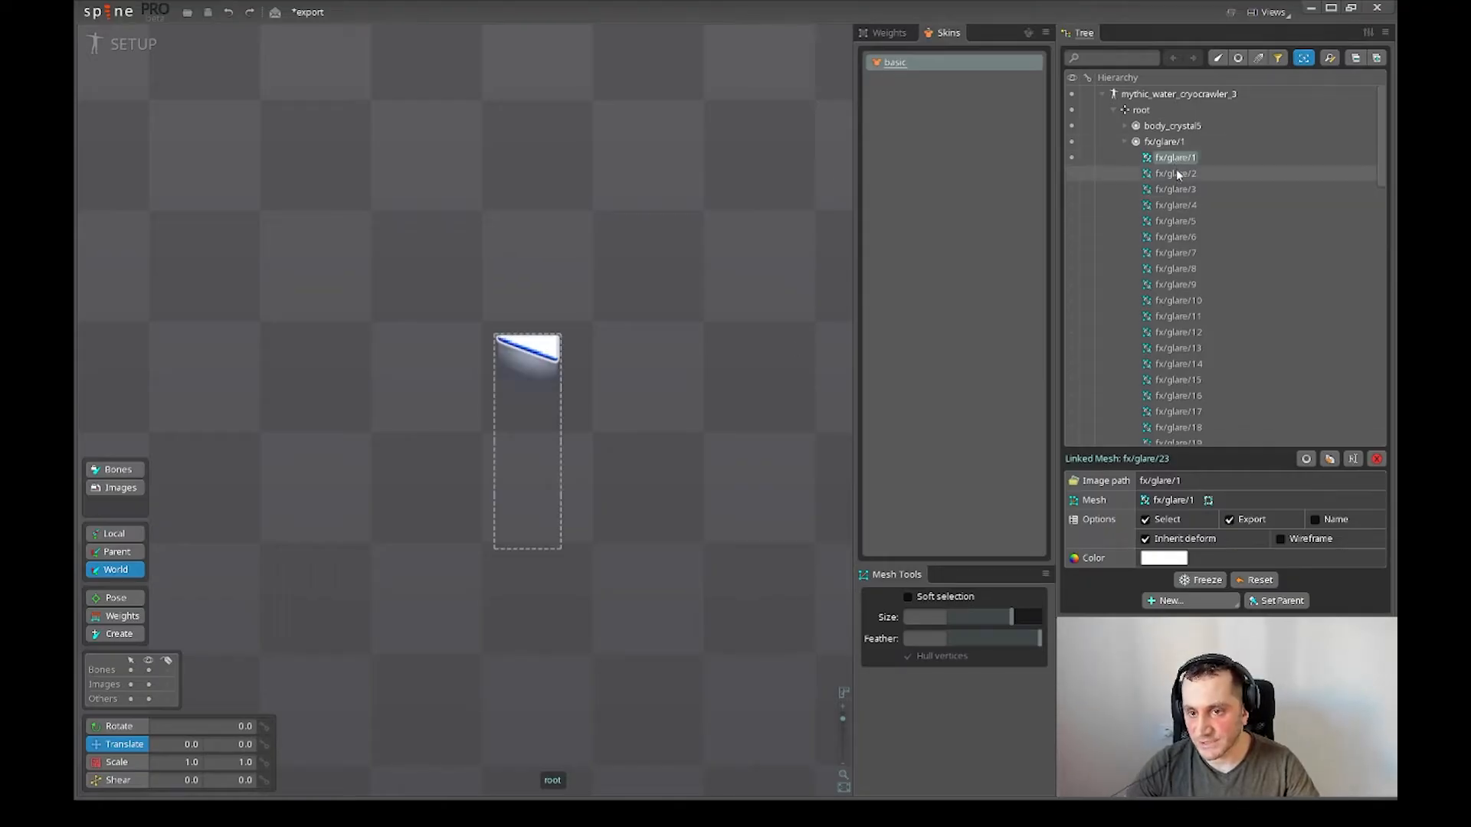
- Check fx/glare/2 and the frames in the glare image folder, and clear the image path of linked mesh fx/glare/3
click(1186, 175)
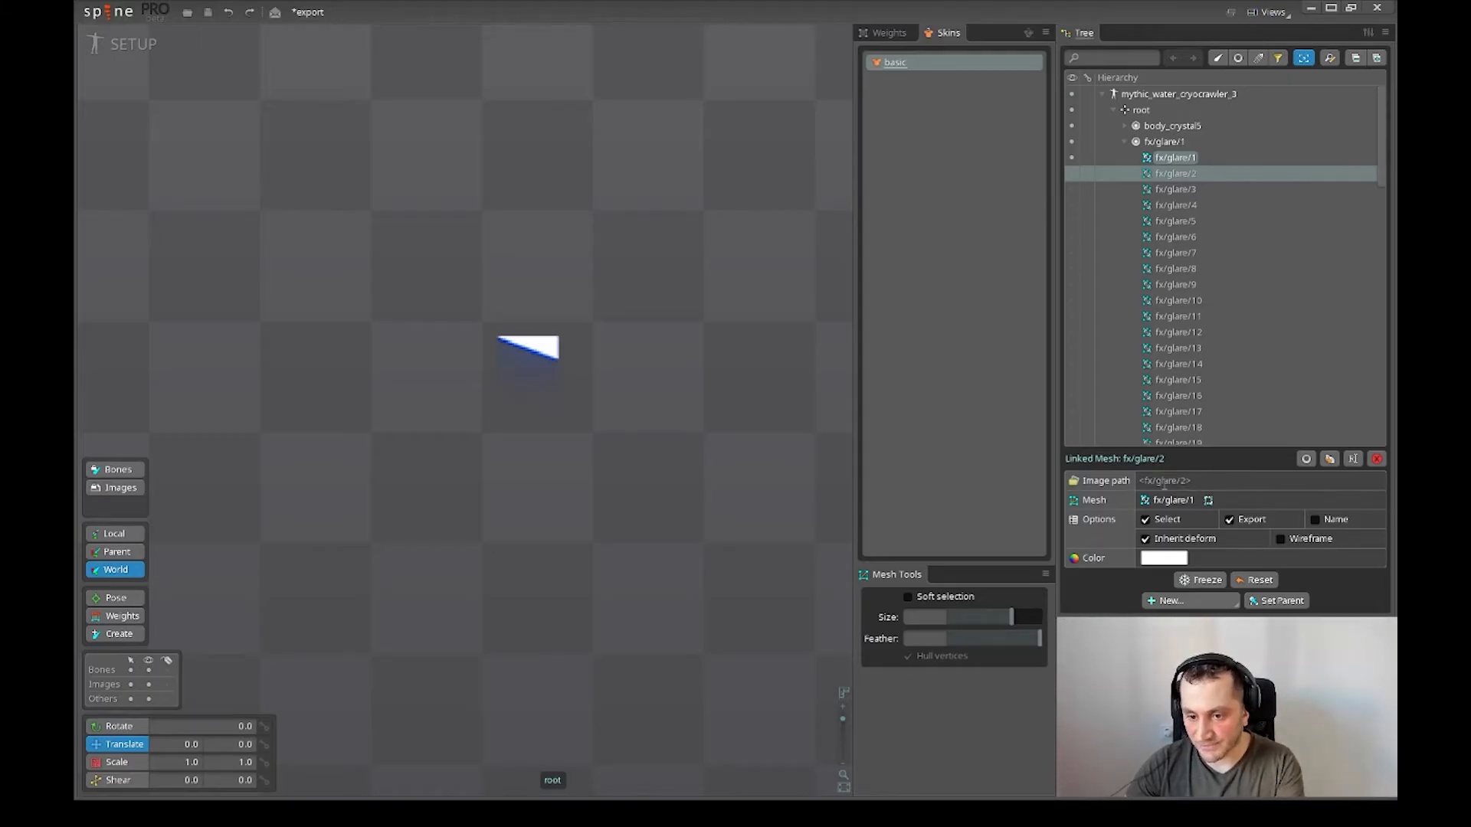
click(1195, 191)
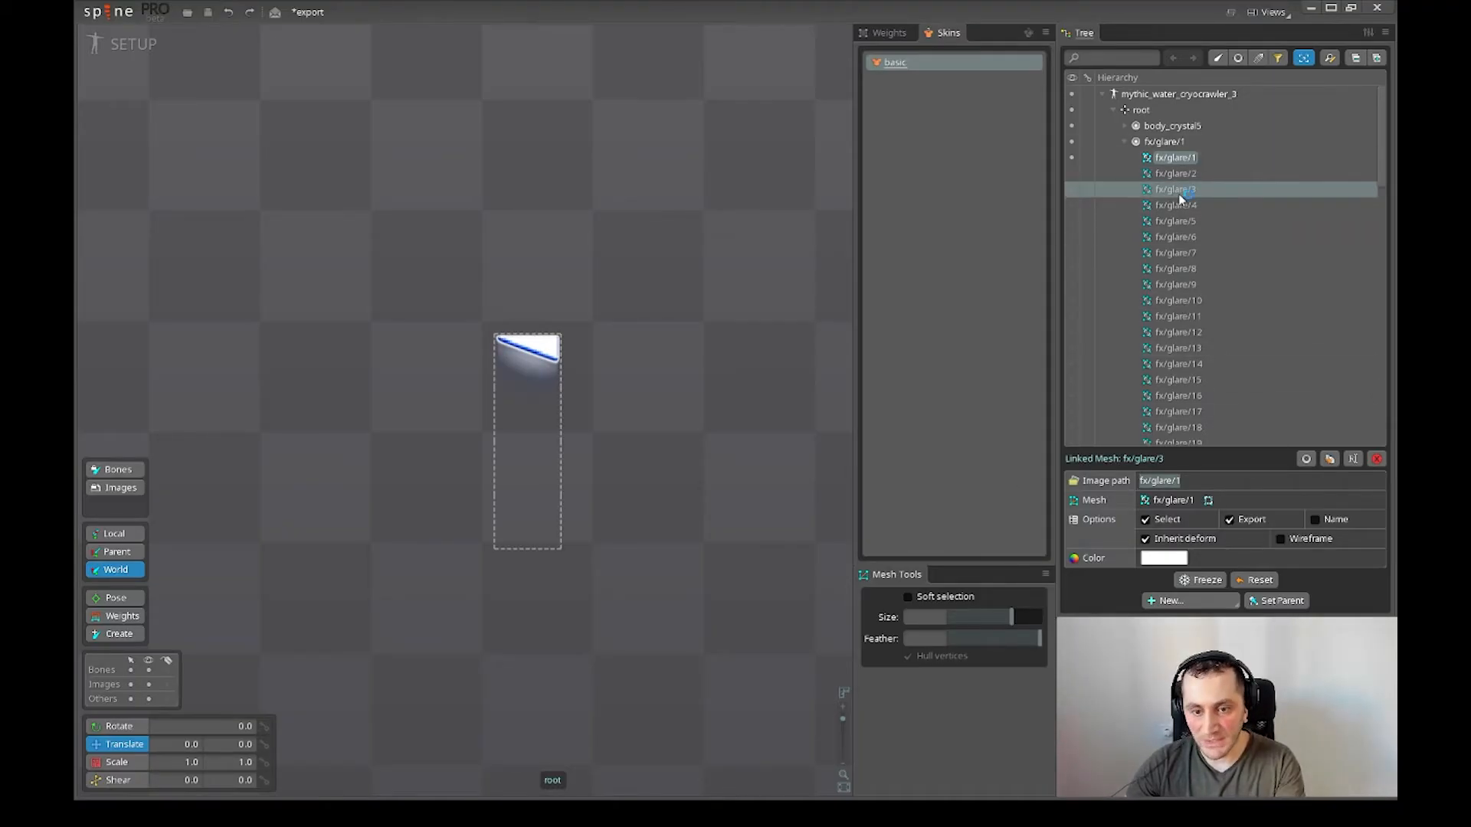
scroll(1205, 326, down, 10)
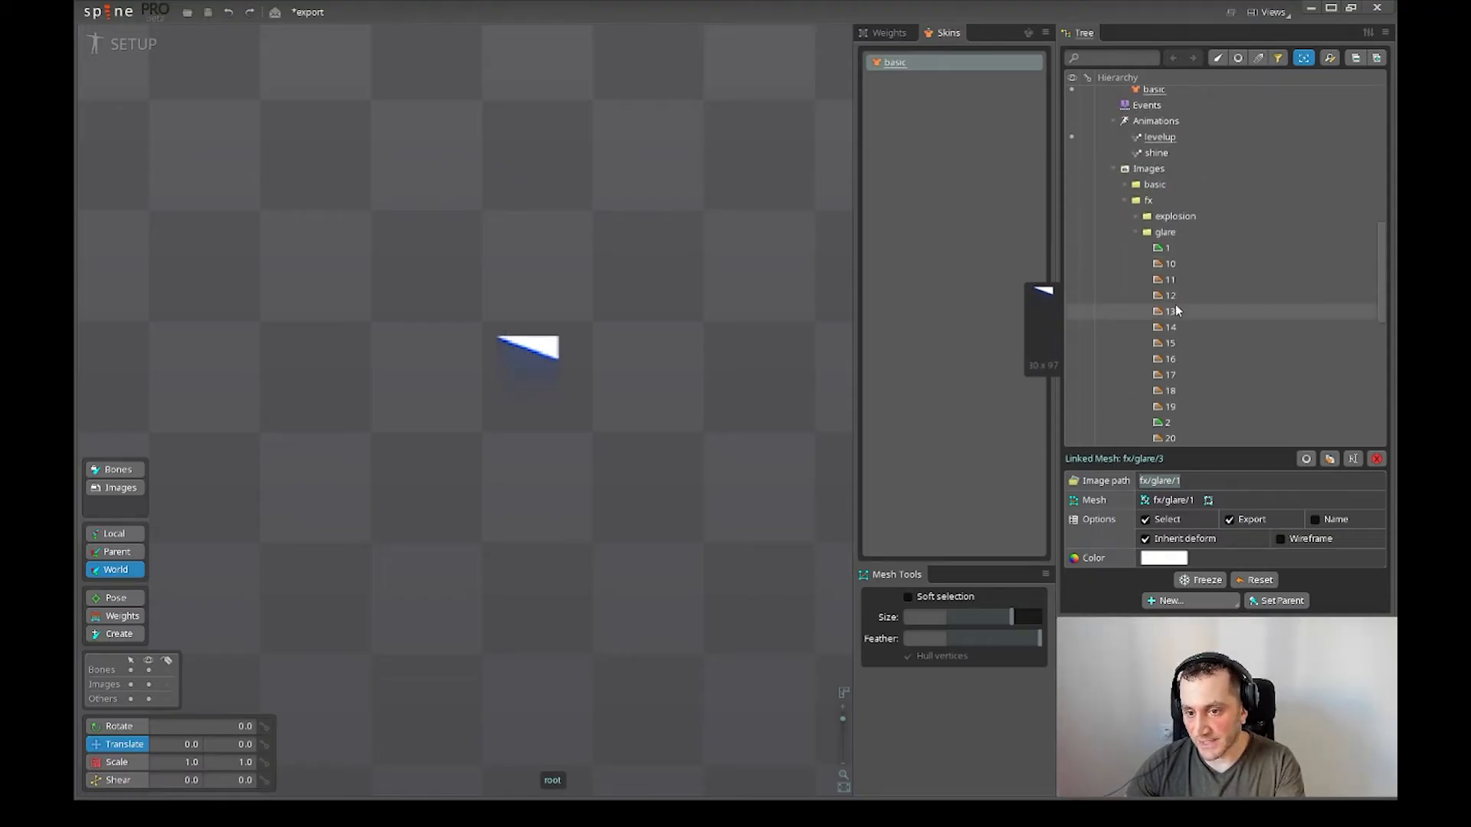
scroll(1179, 300, up, 2)
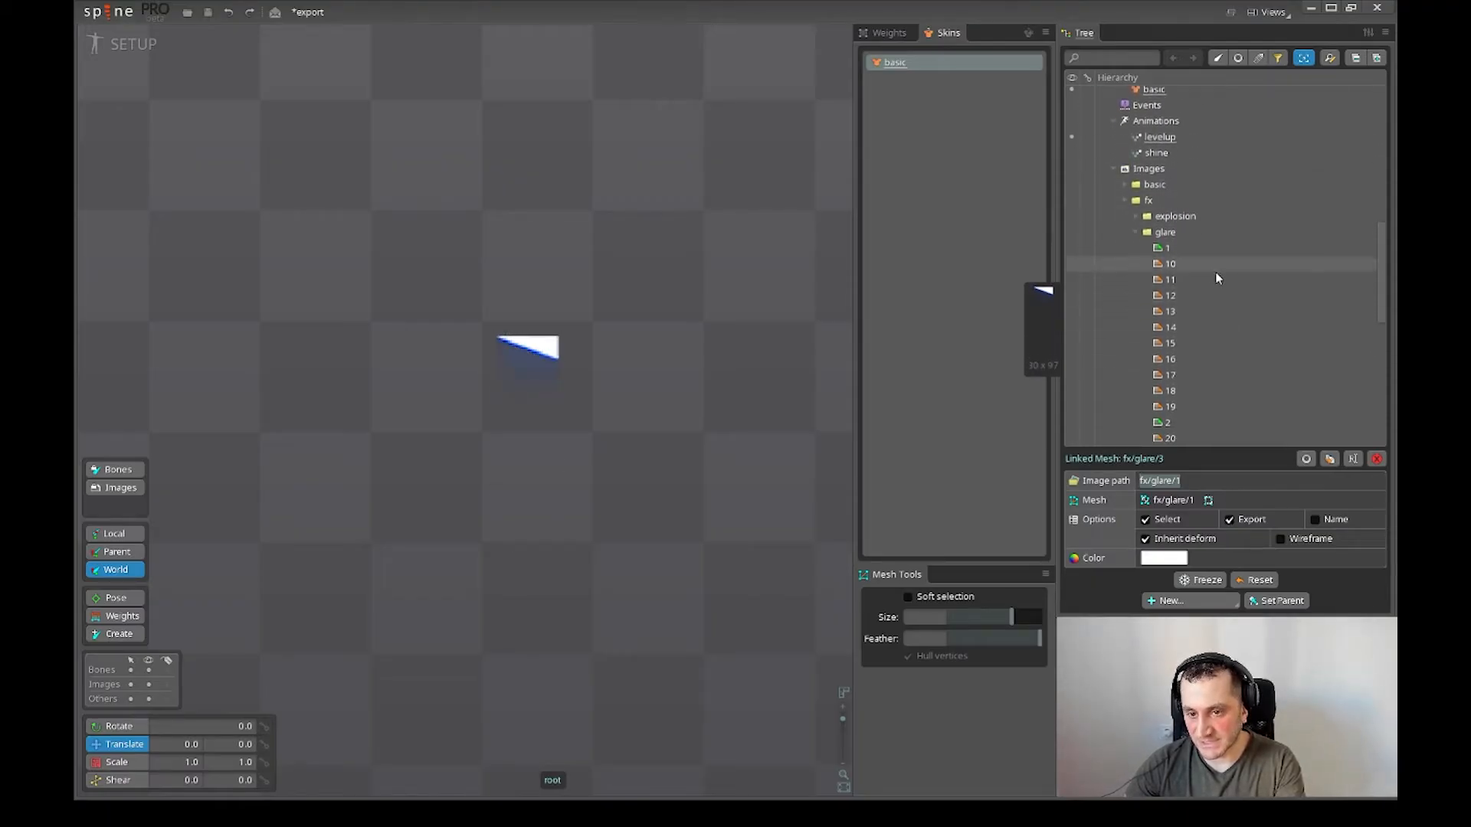
scroll(1217, 307, up, 8)
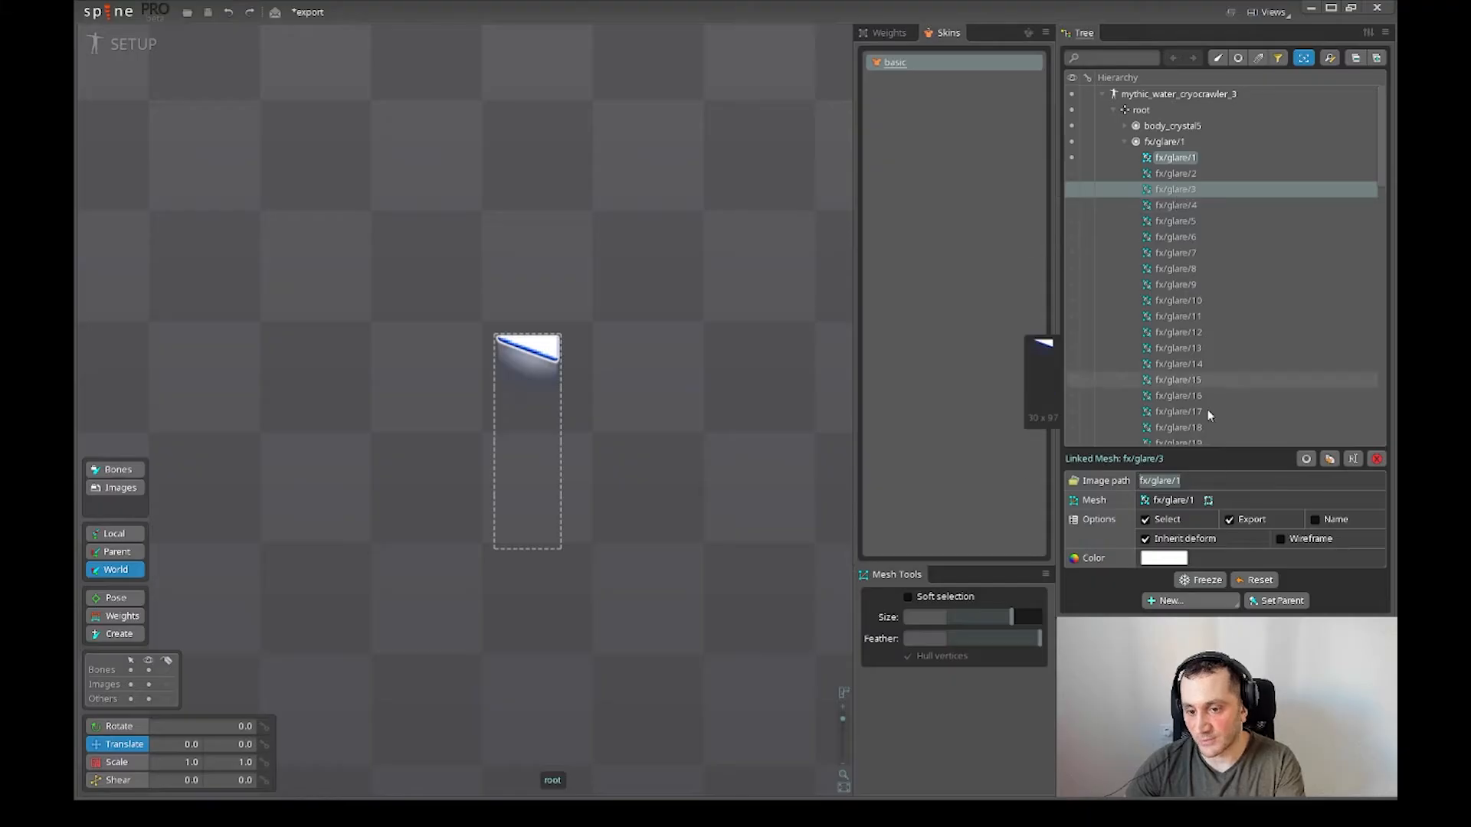
scroll(1164, 197, down, 3)
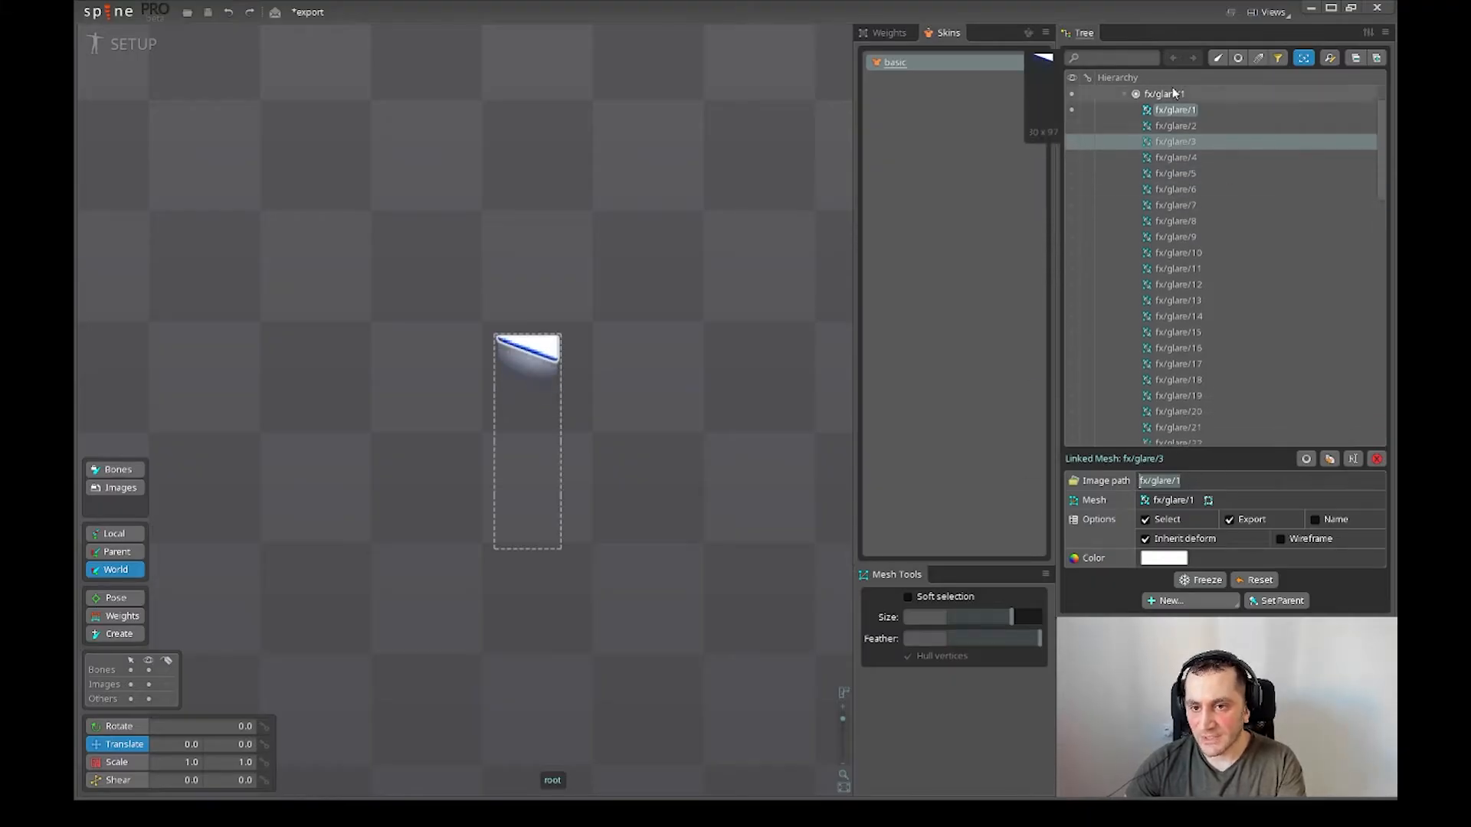
scroll(1234, 337, down, 5)
scroll(1238, 356, down, 2)
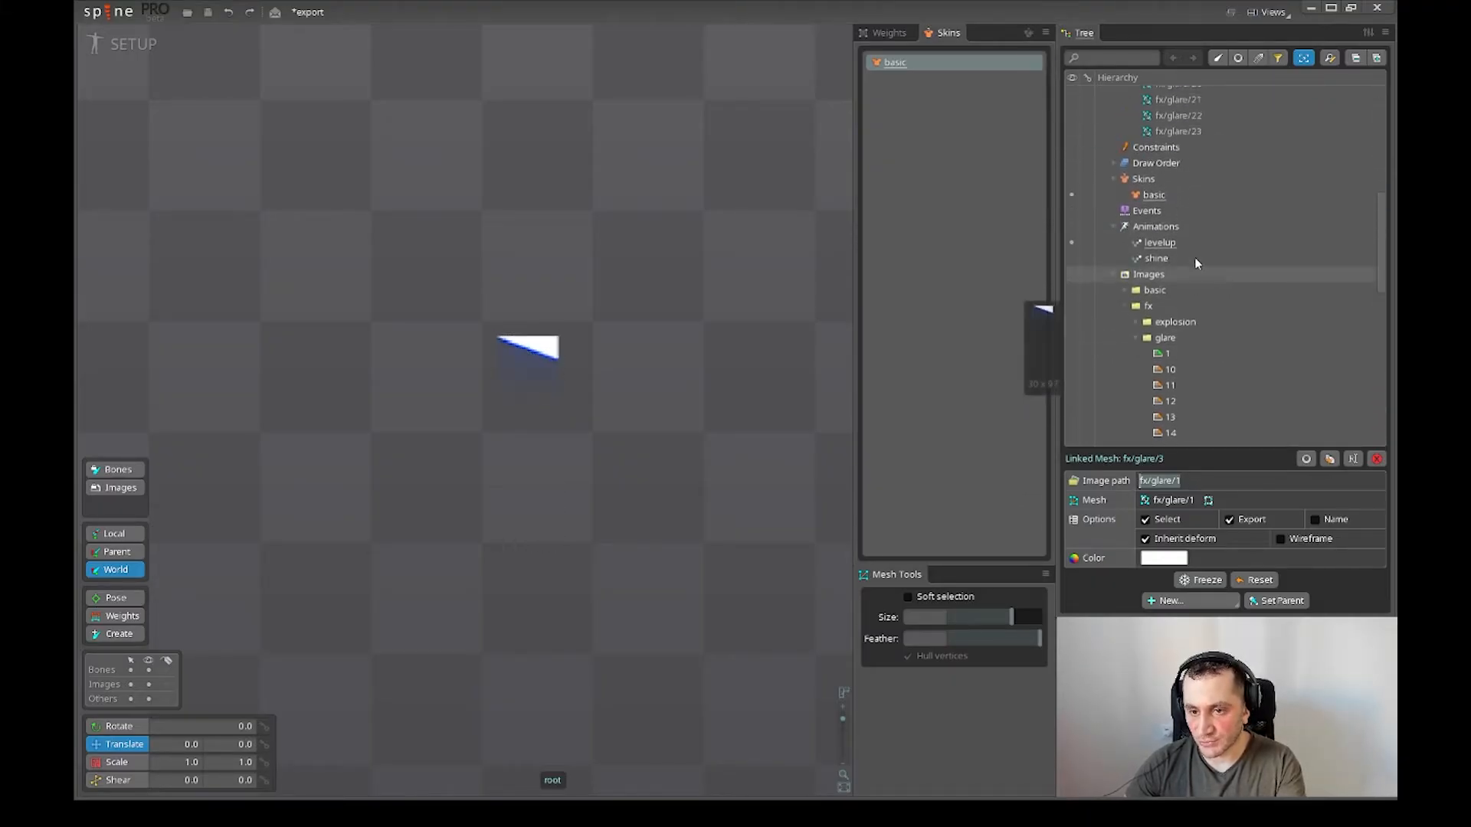
scroll(1193, 257, up, 8)
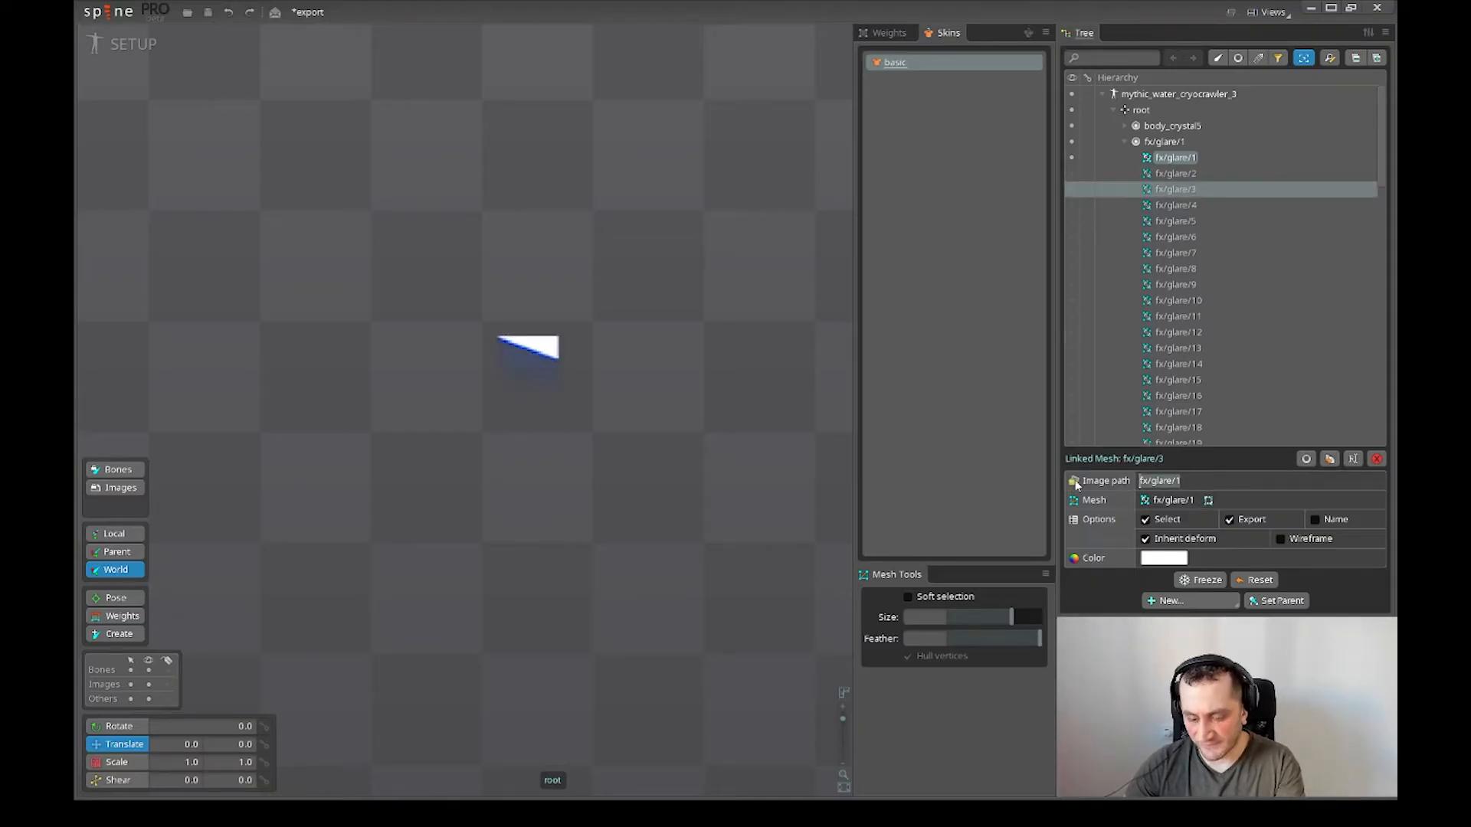
- Clear the custom image paths of linked meshes fx/glare/4 through fx/glare/9 so each uses its own frame image
click(1199, 205)
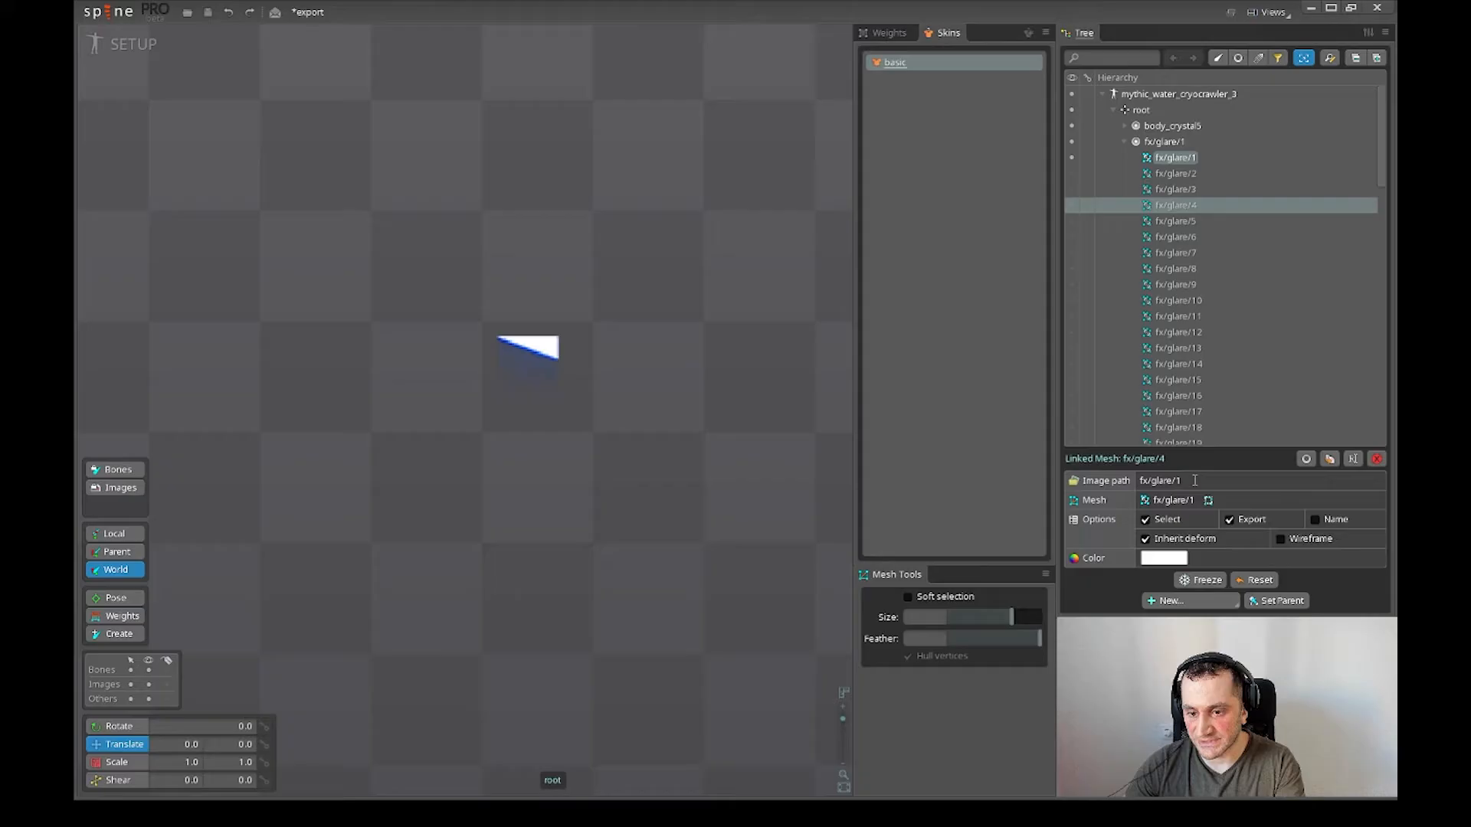
click(1196, 221)
click(1182, 239)
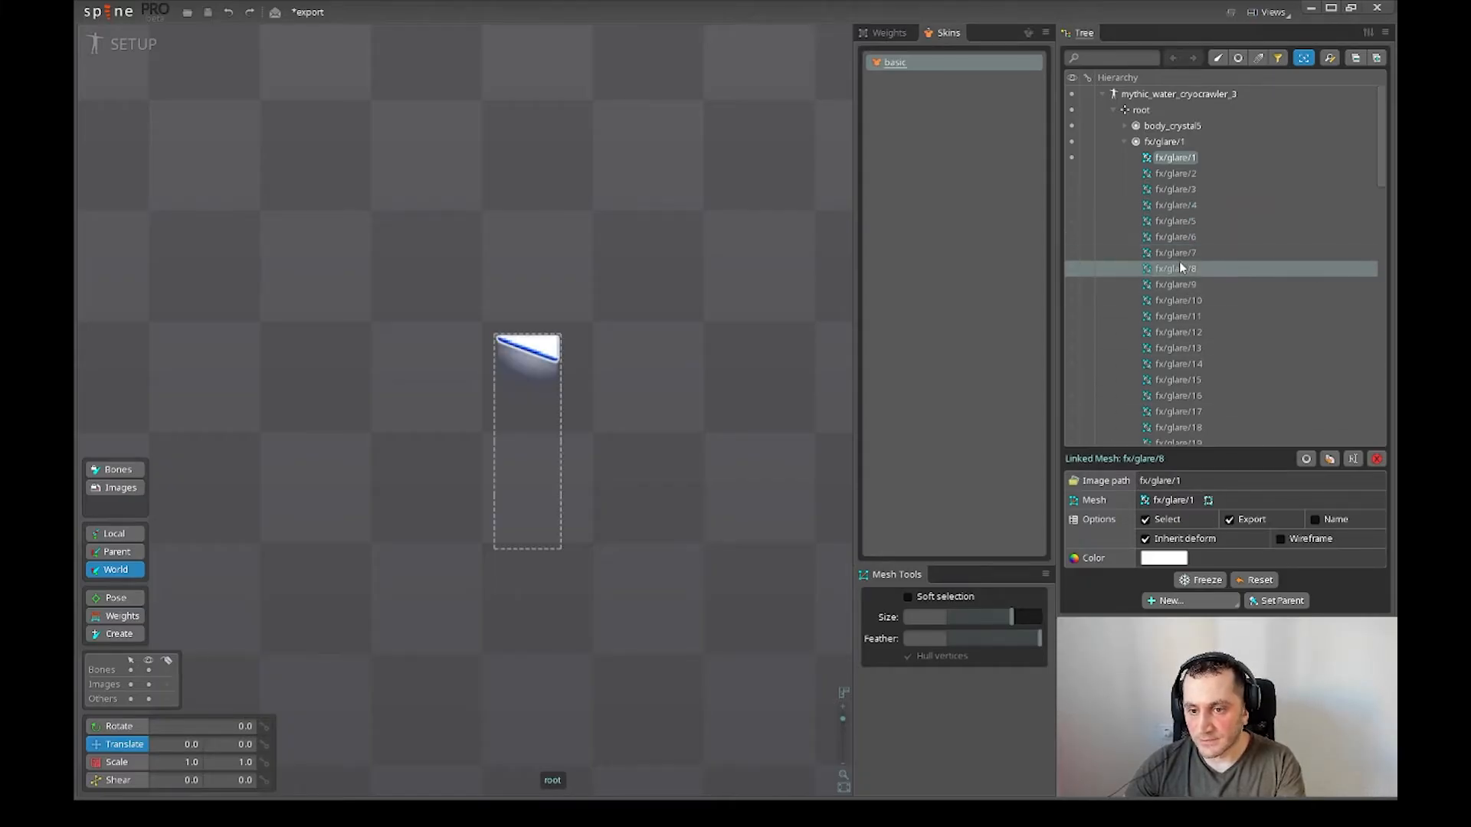
click(1177, 254)
click(1184, 269)
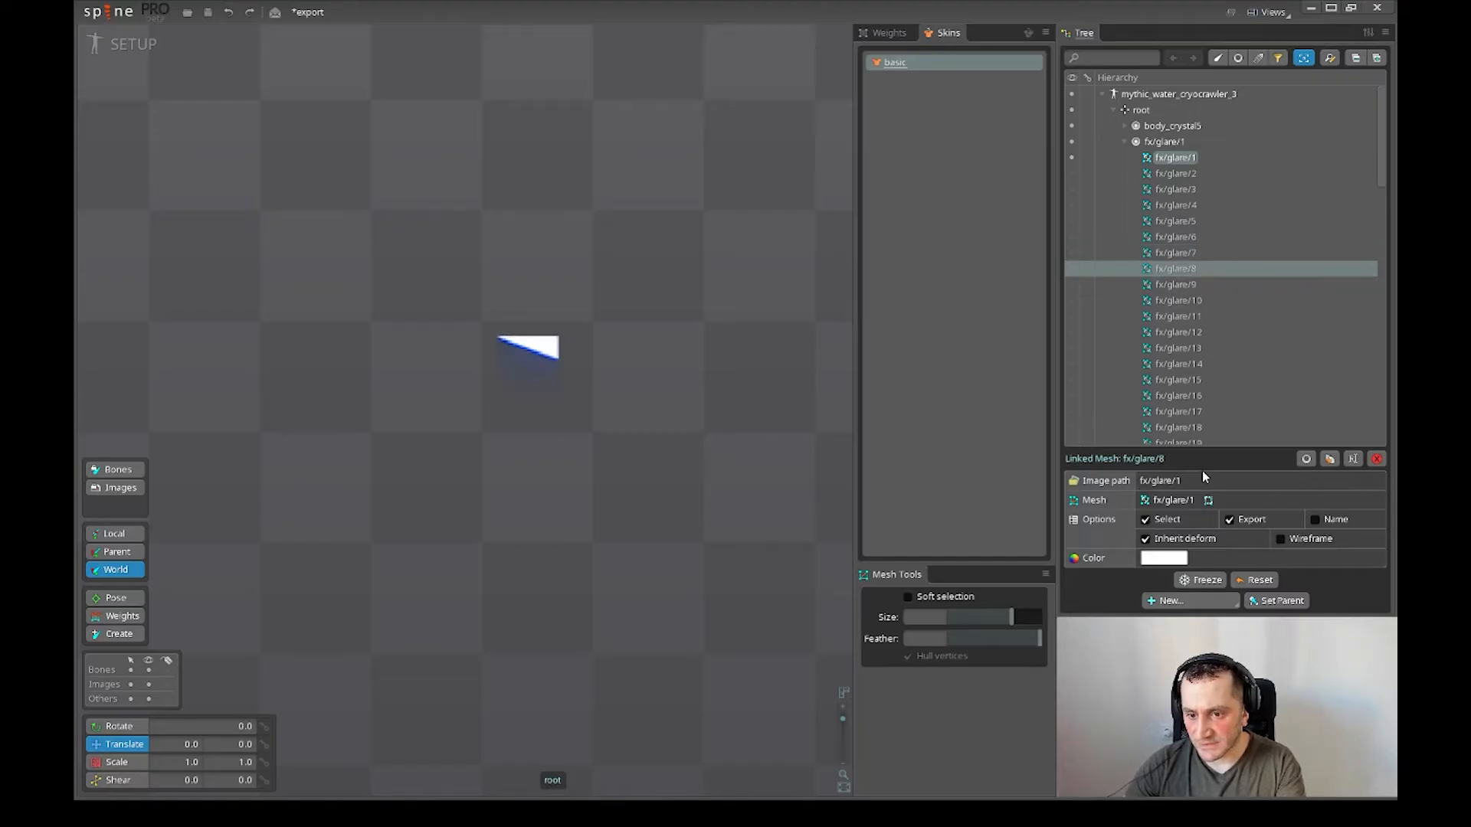
click(1199, 287)
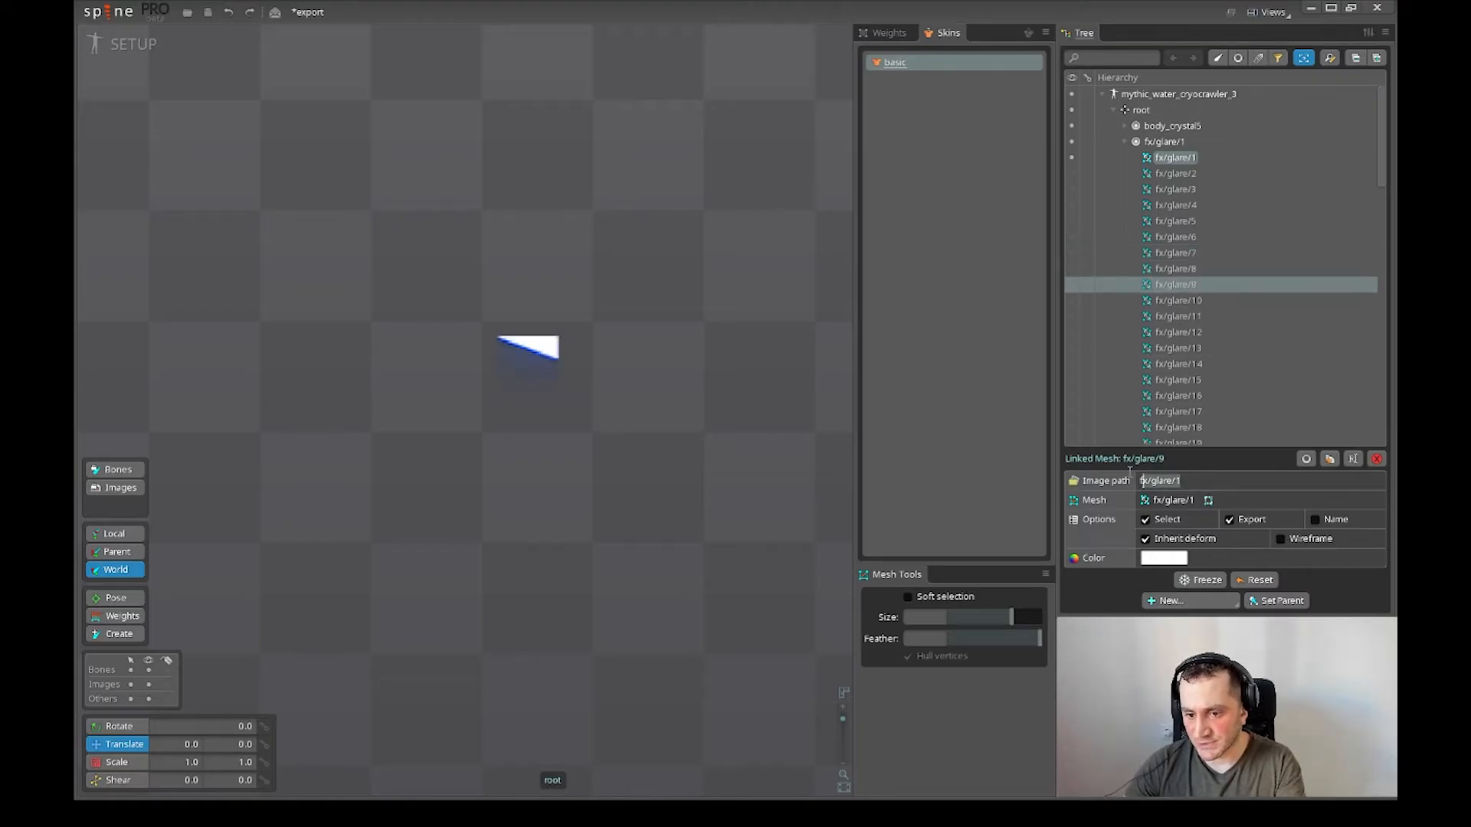
- Clear the custom image paths of linked meshes fx/glare/10 through fx/glare/13
click(1196, 304)
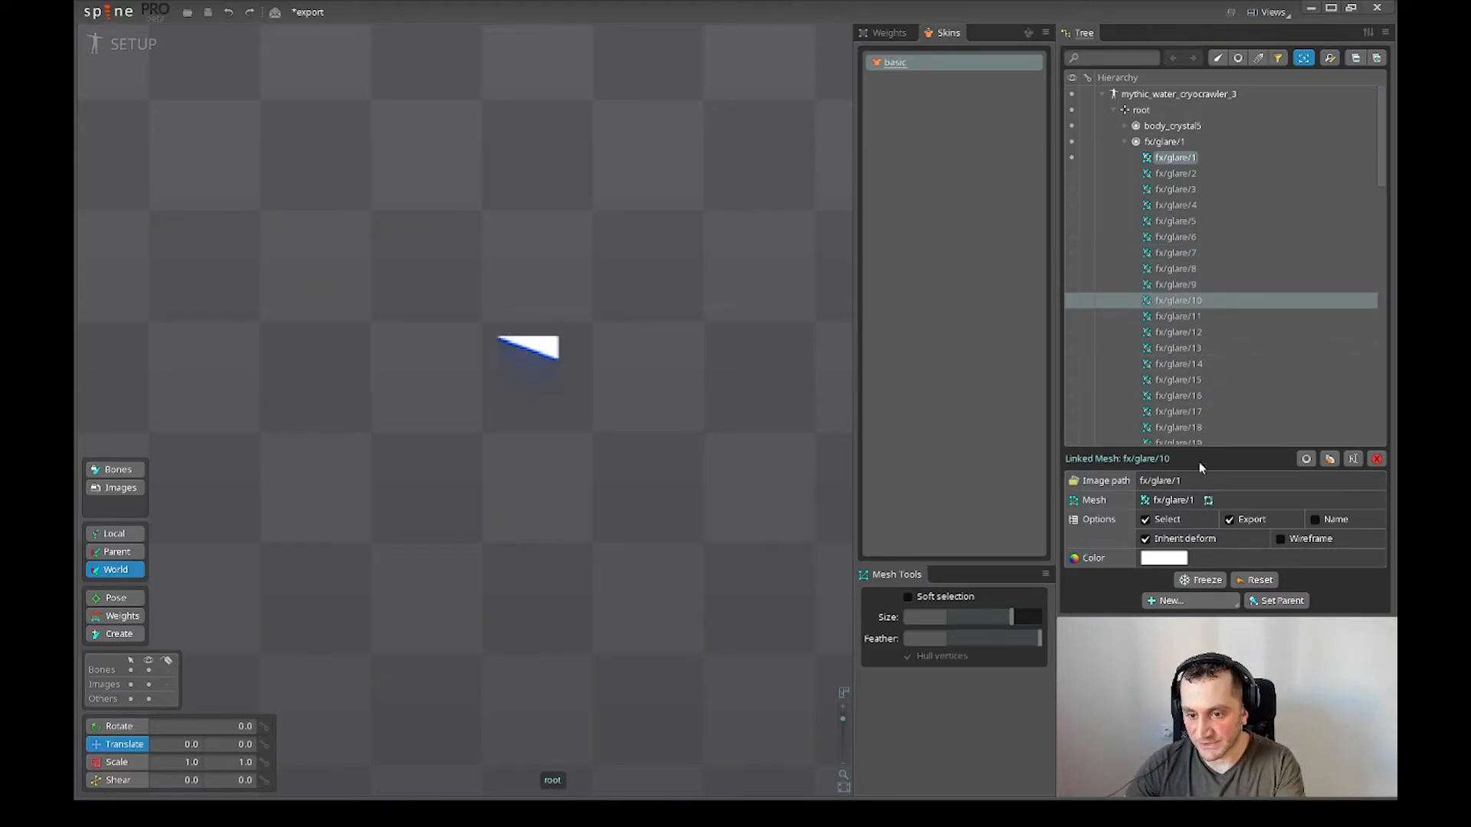
click(1191, 319)
click(1184, 302)
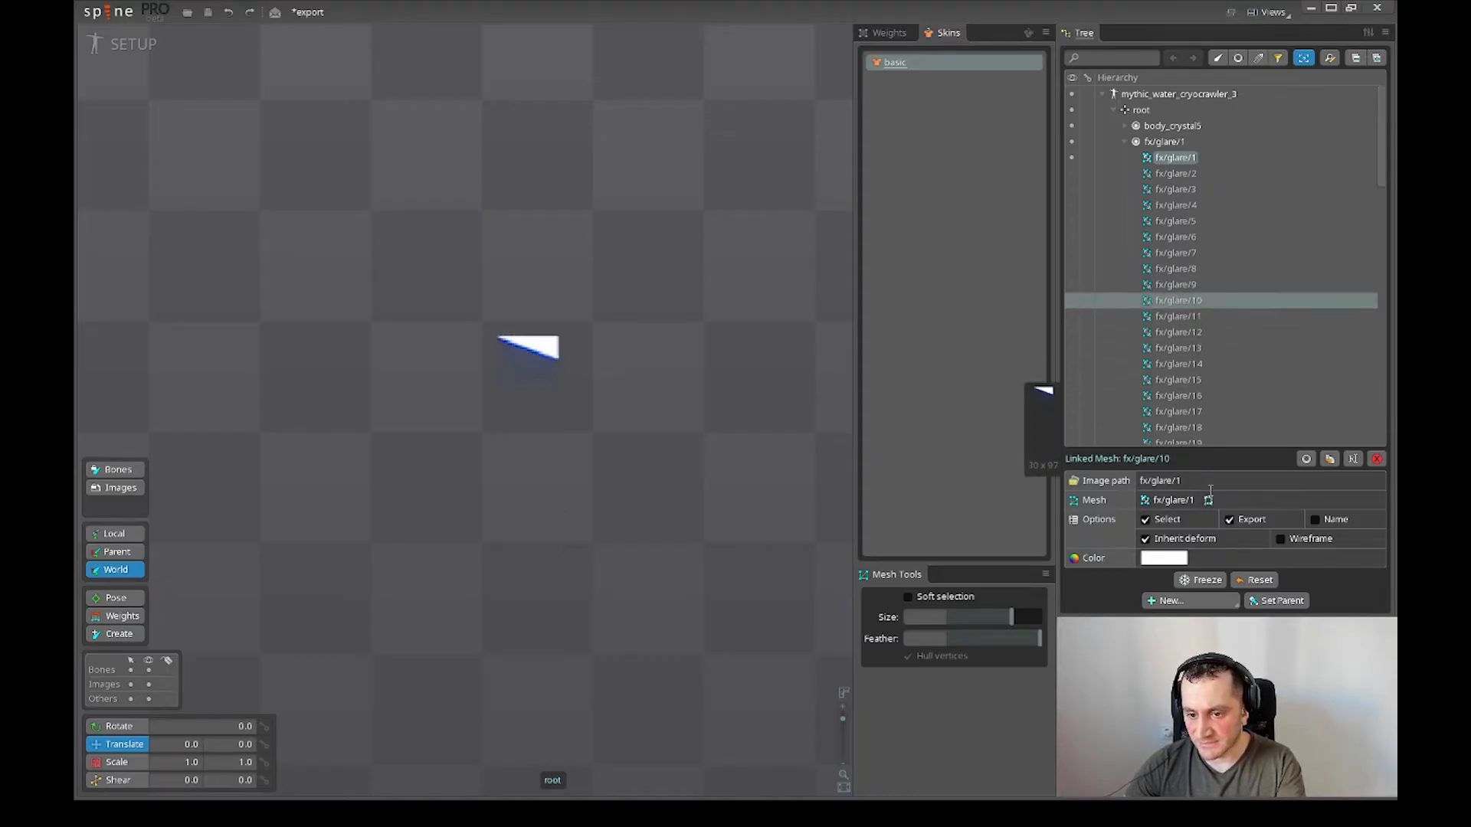
click(1196, 318)
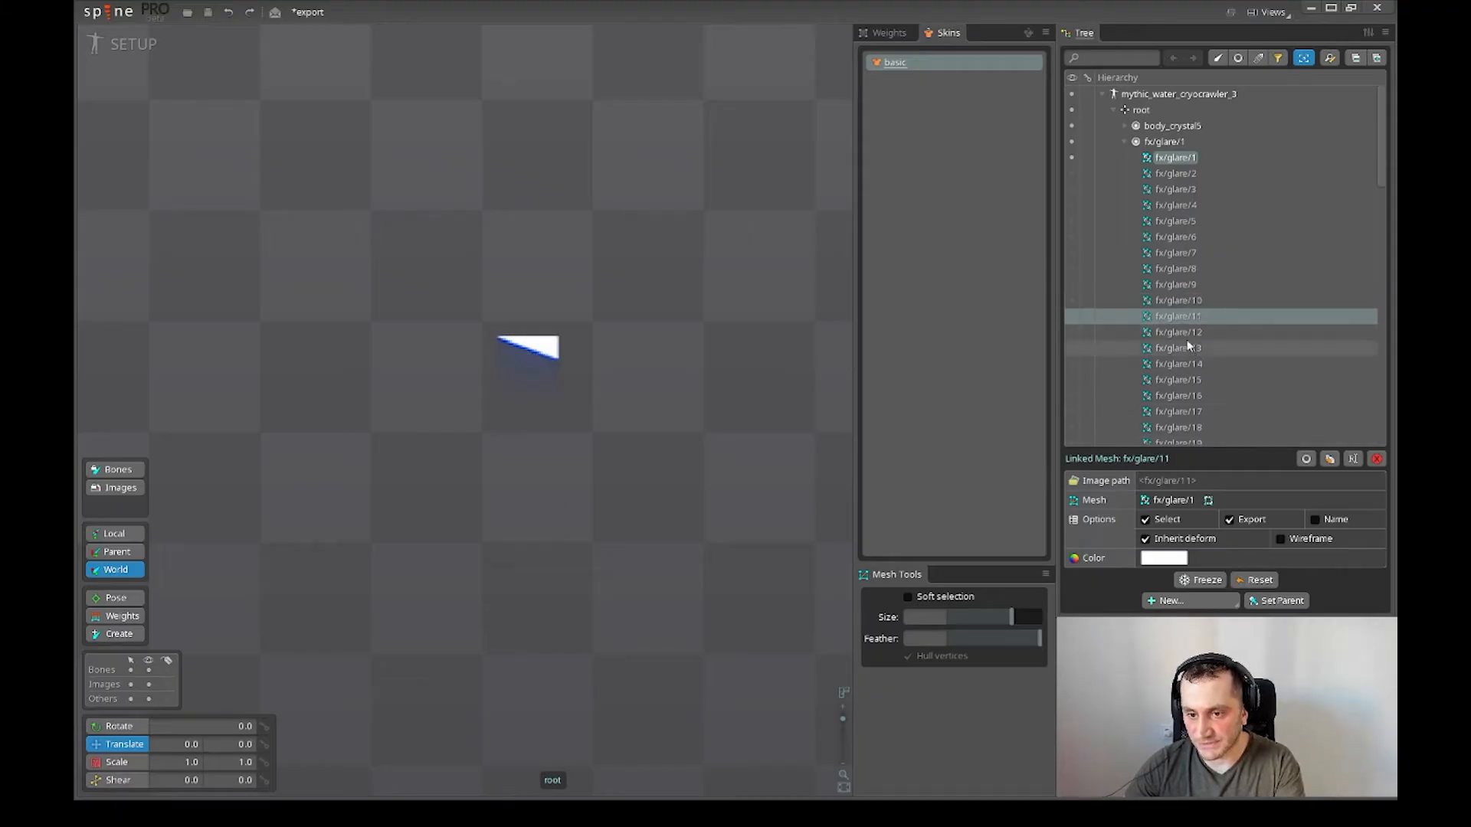
click(1197, 332)
click(1205, 349)
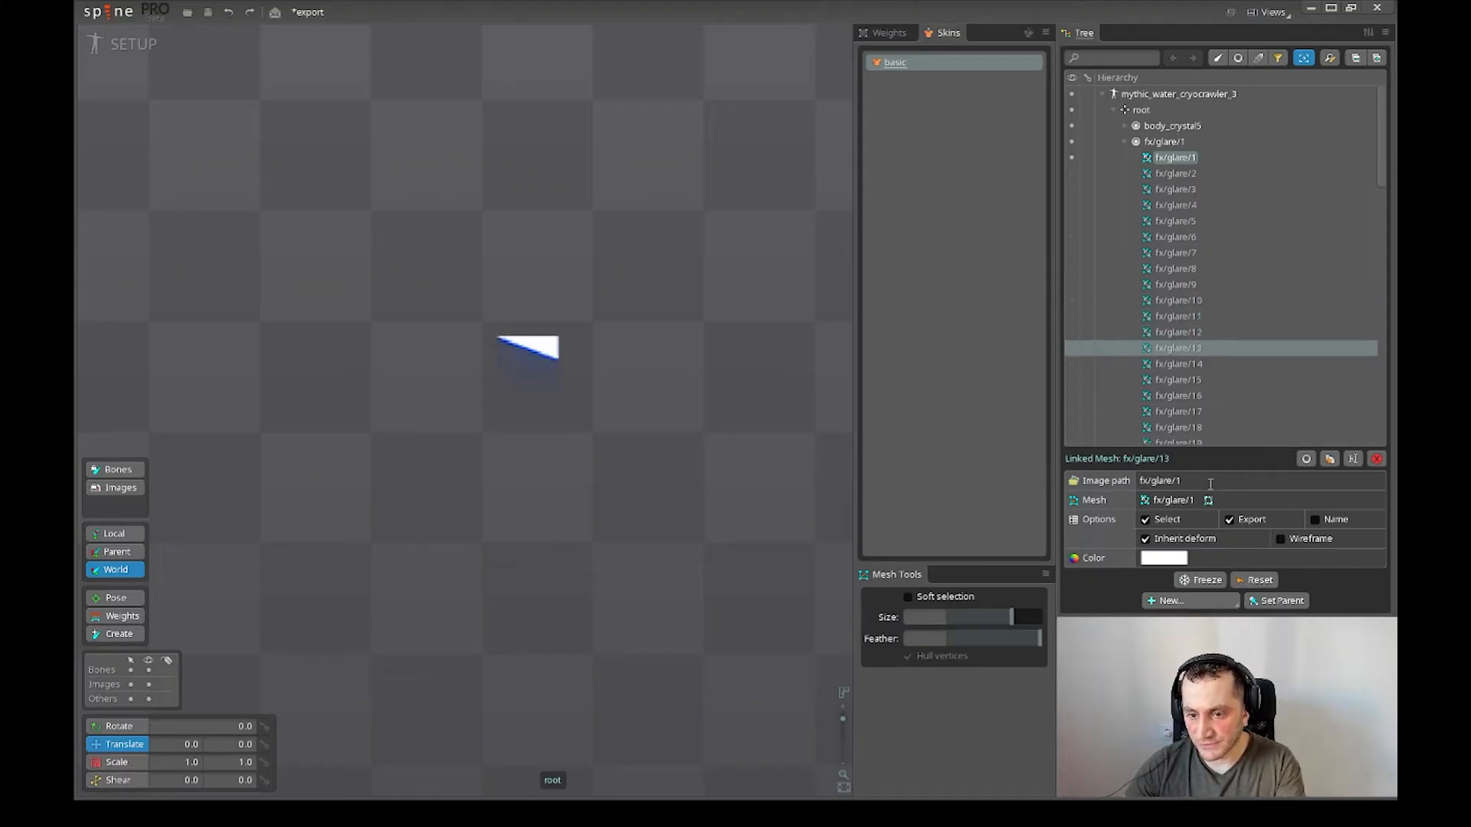
- Clear the custom image paths of linked meshes fx/glare/14, fx/glare/15 and fx/glare/16
scroll(1207, 321, down, 1)
click(1207, 316)
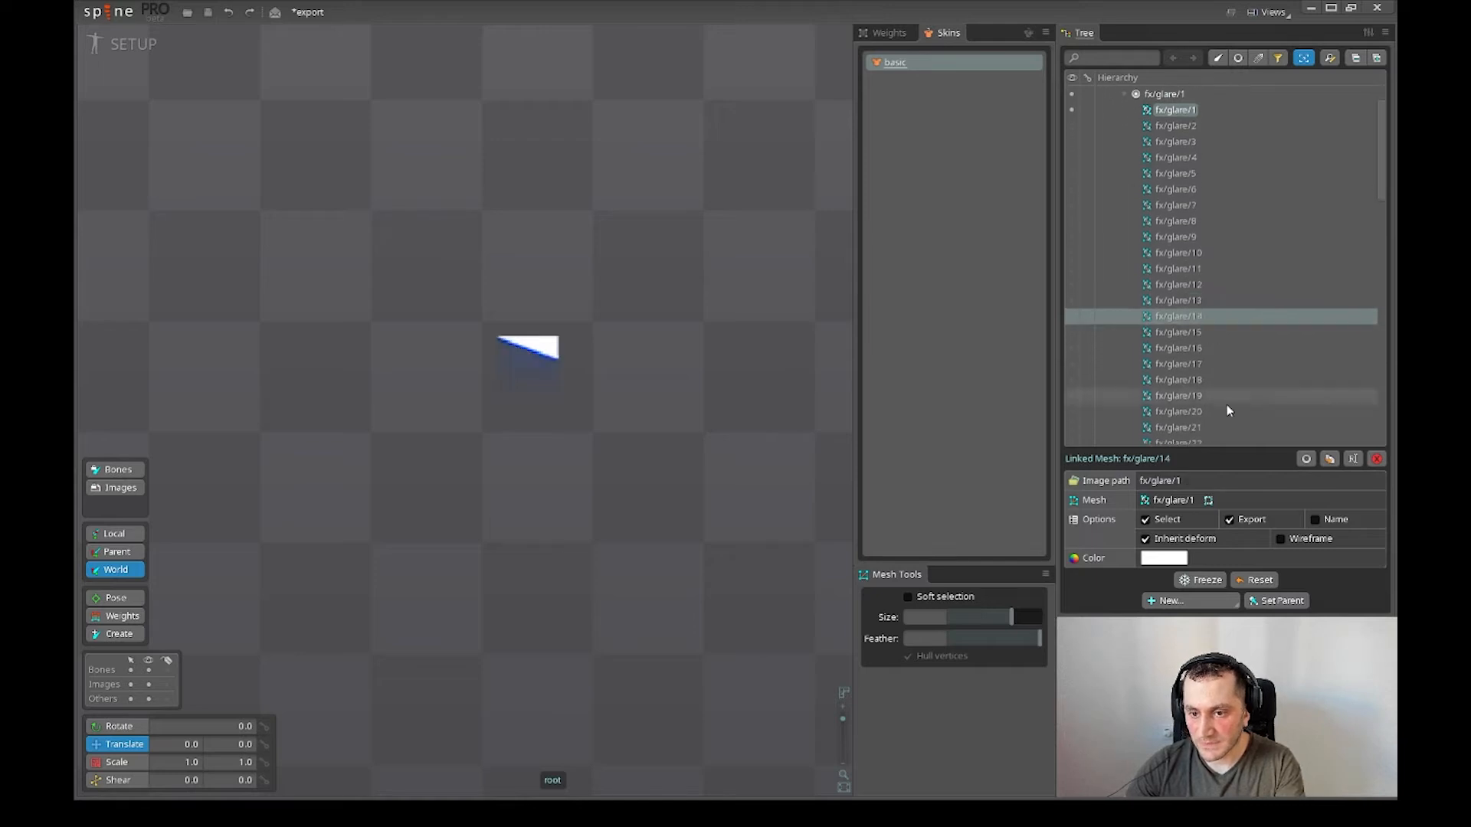
click(1197, 332)
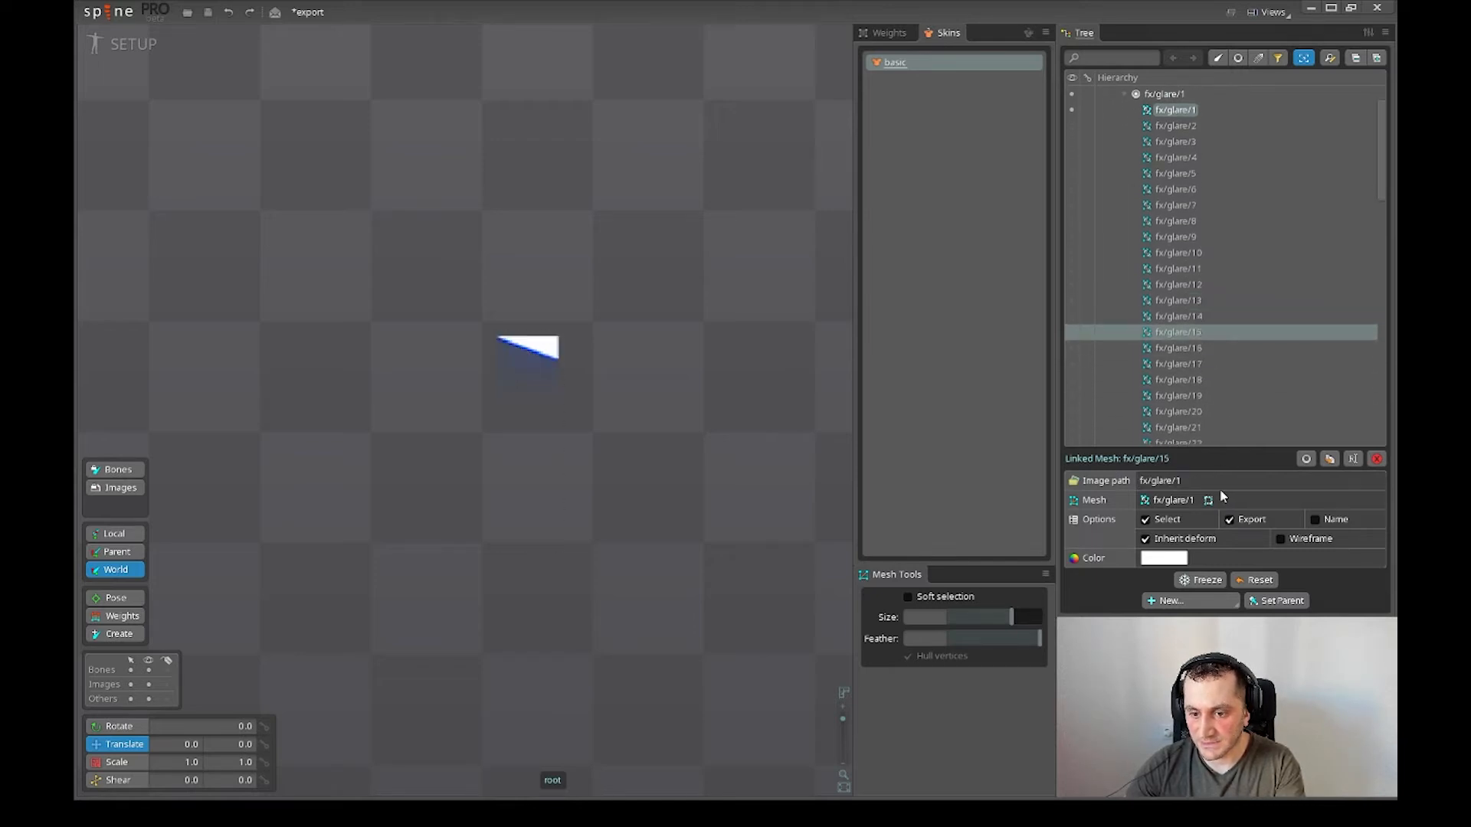
click(1214, 349)
scroll(1215, 356, down, 2)
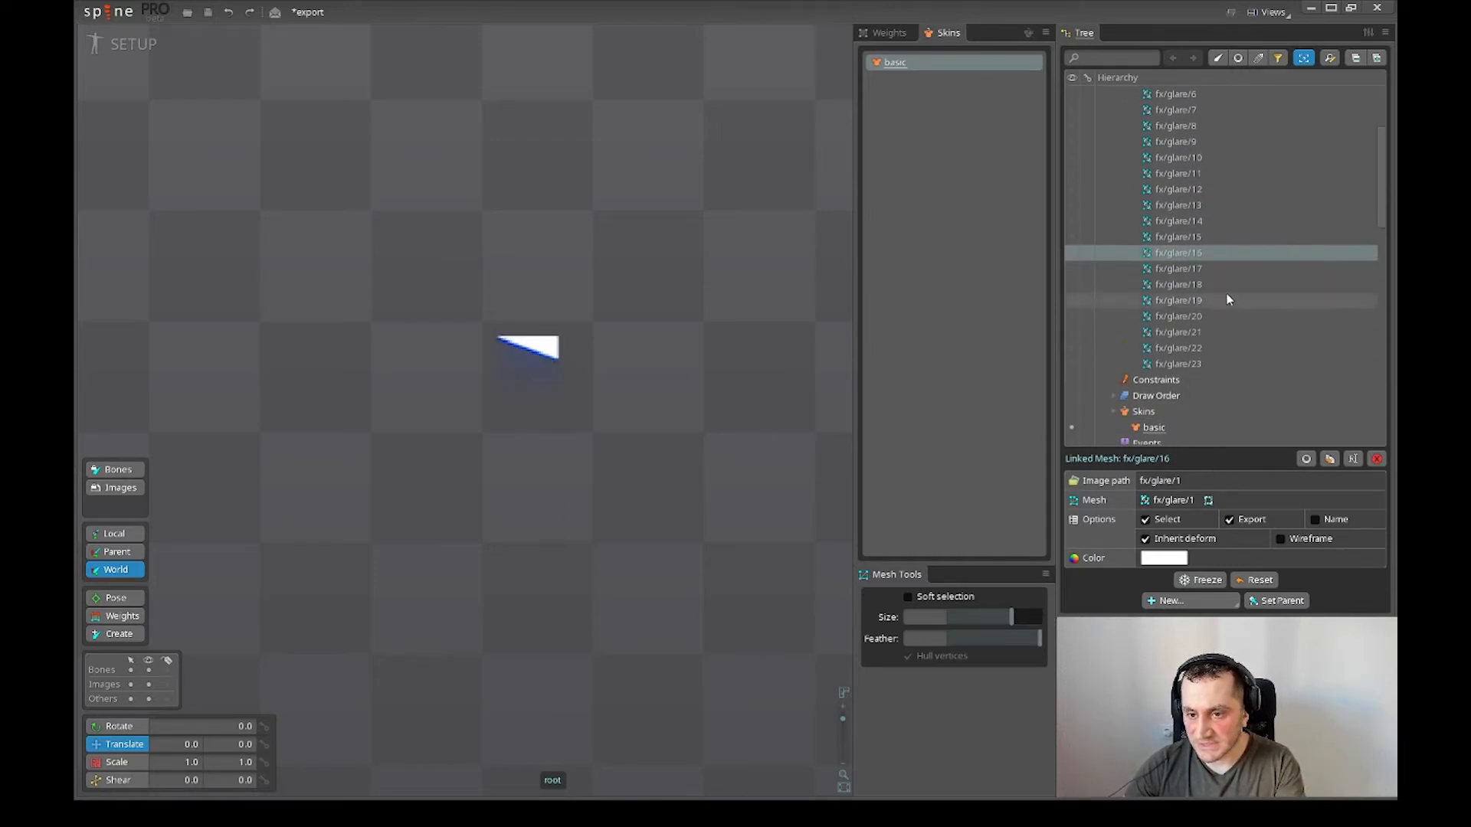
click(1172, 481)
key(BackSpace)
key(Return)
- Clear the custom image paths of the remaining linked meshes, fx/glare/17 through fx/glare/23
click(1203, 269)
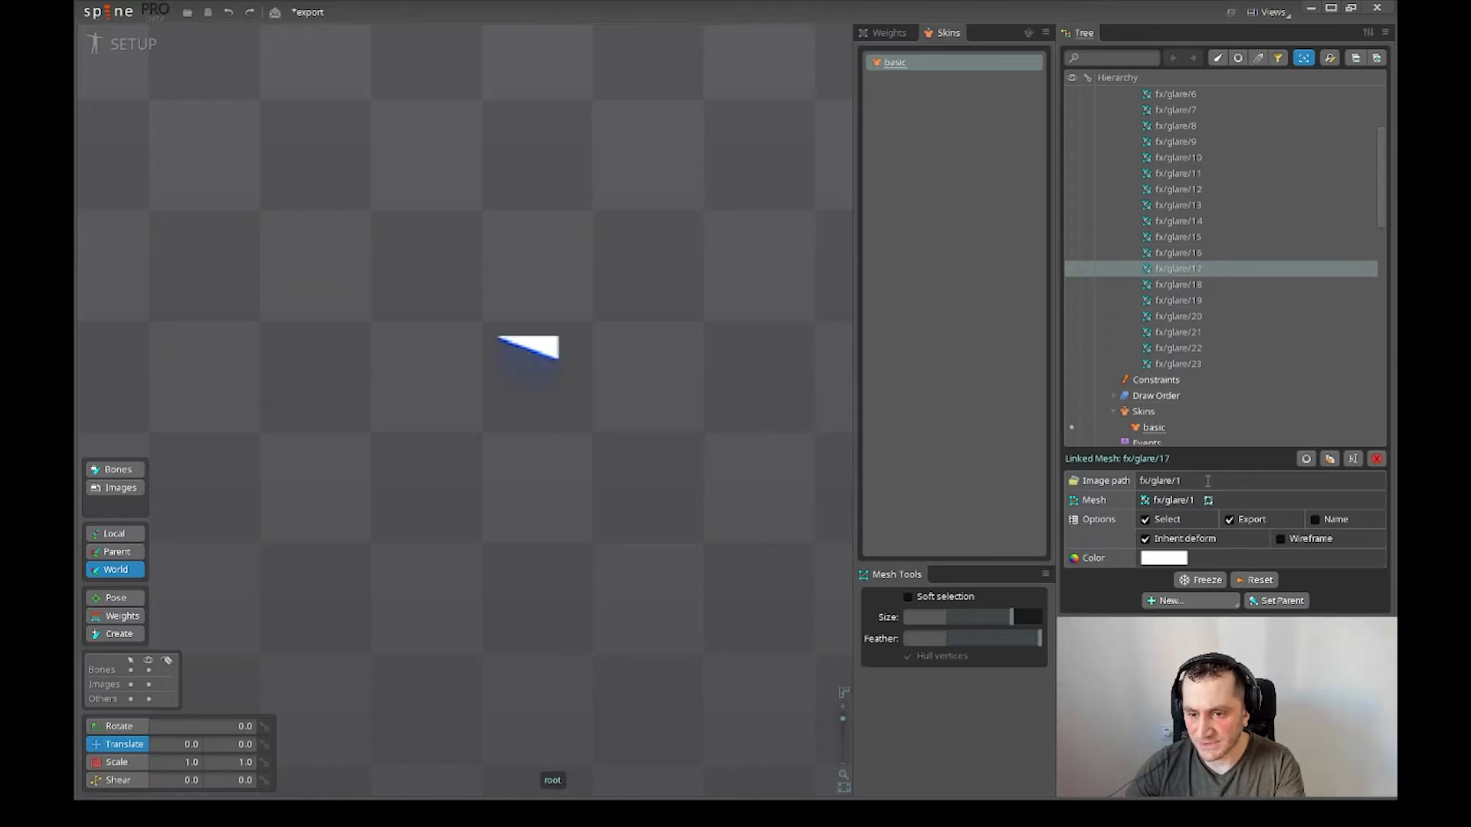
click(1202, 285)
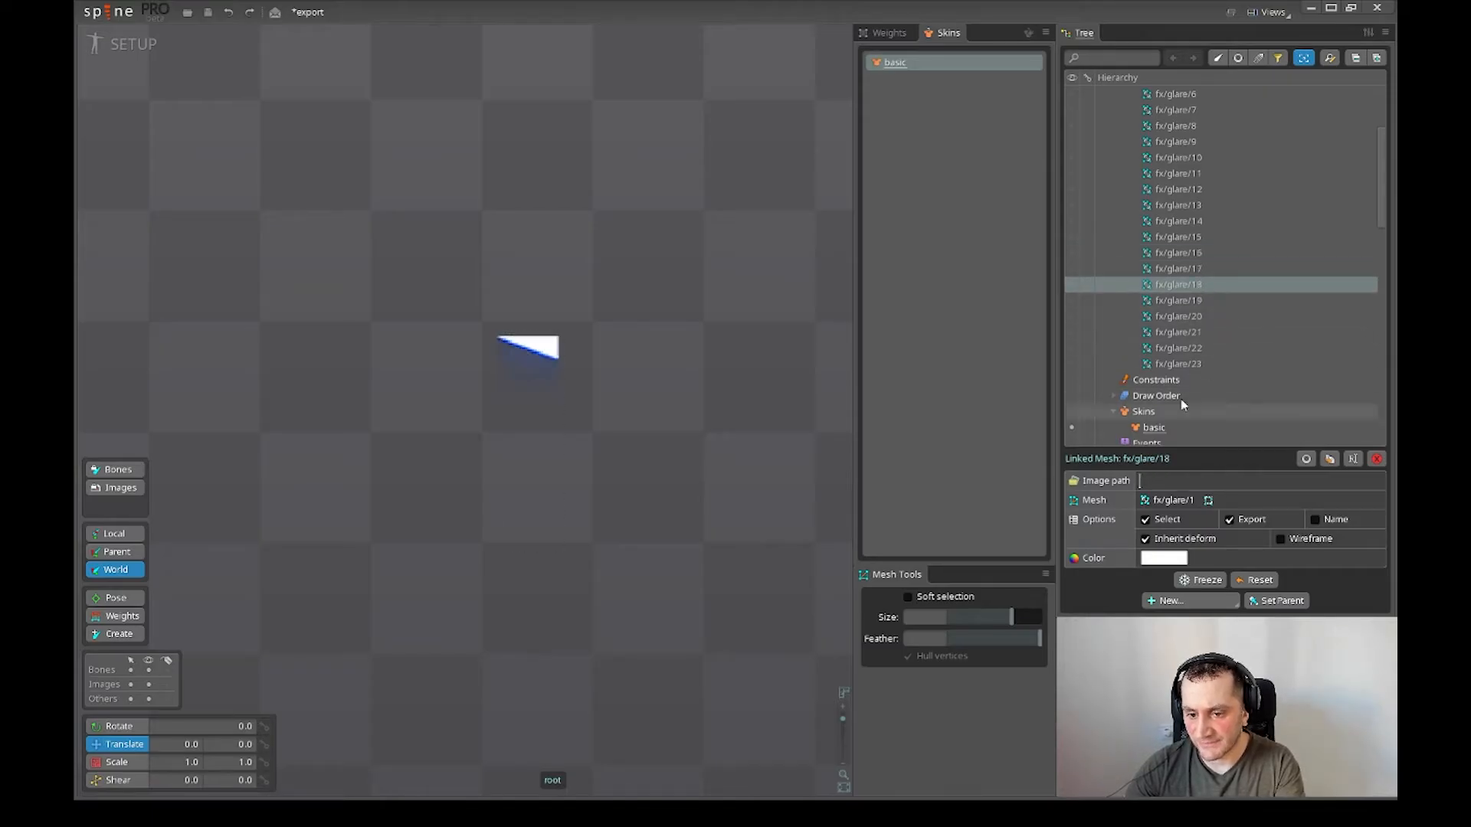
click(1200, 301)
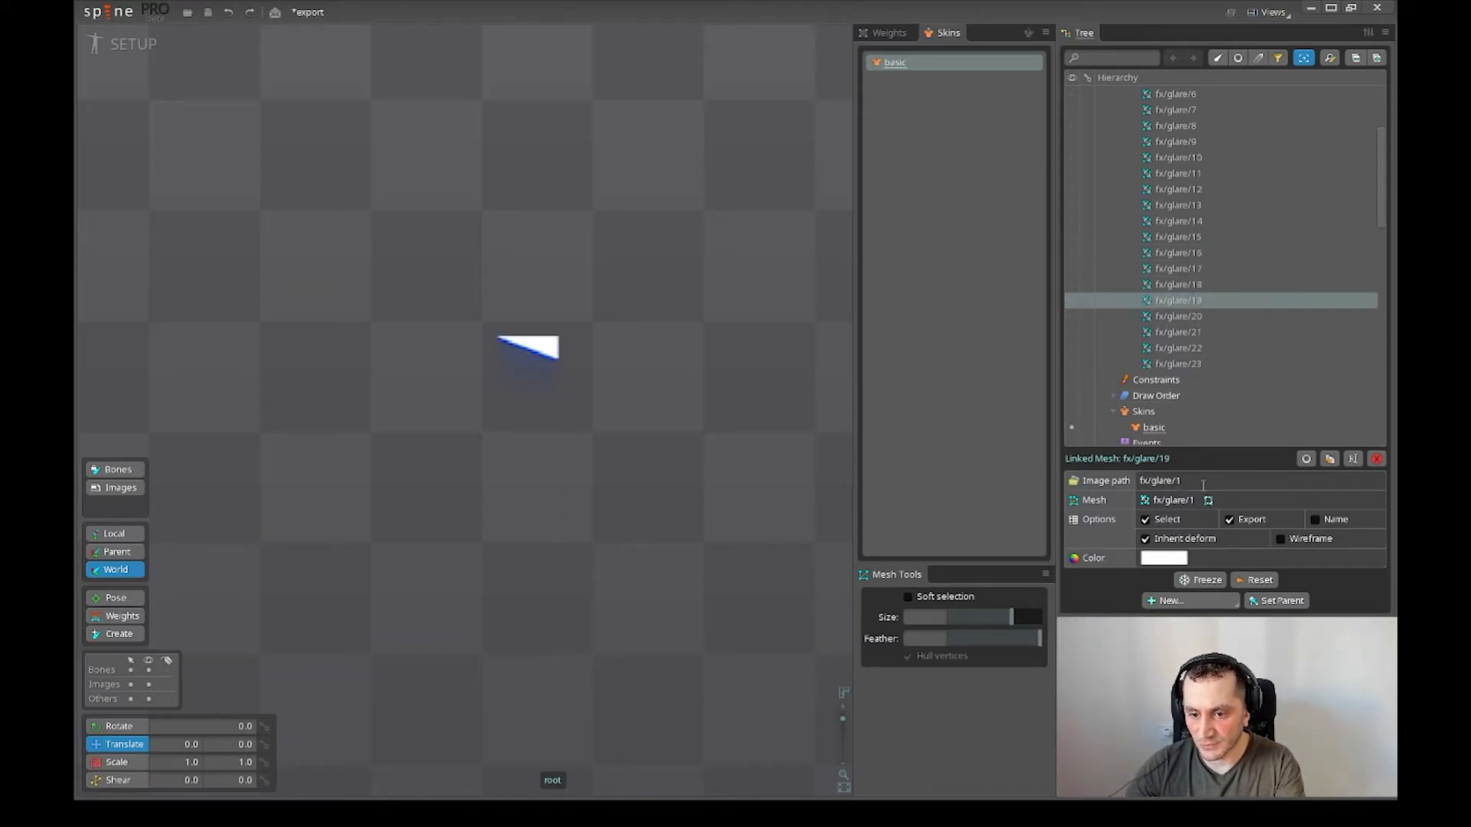
click(1199, 316)
click(1197, 331)
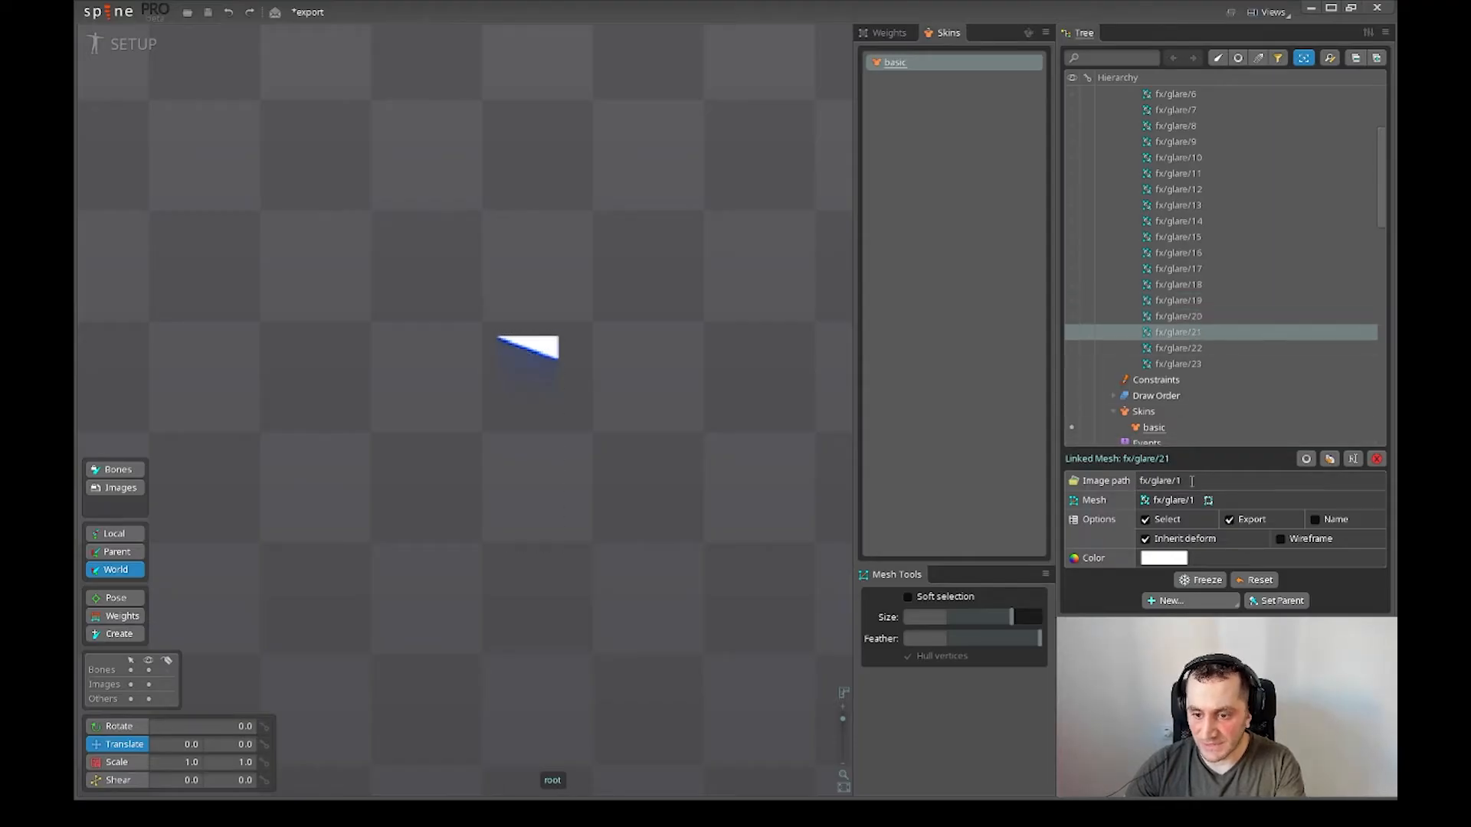
click(1201, 348)
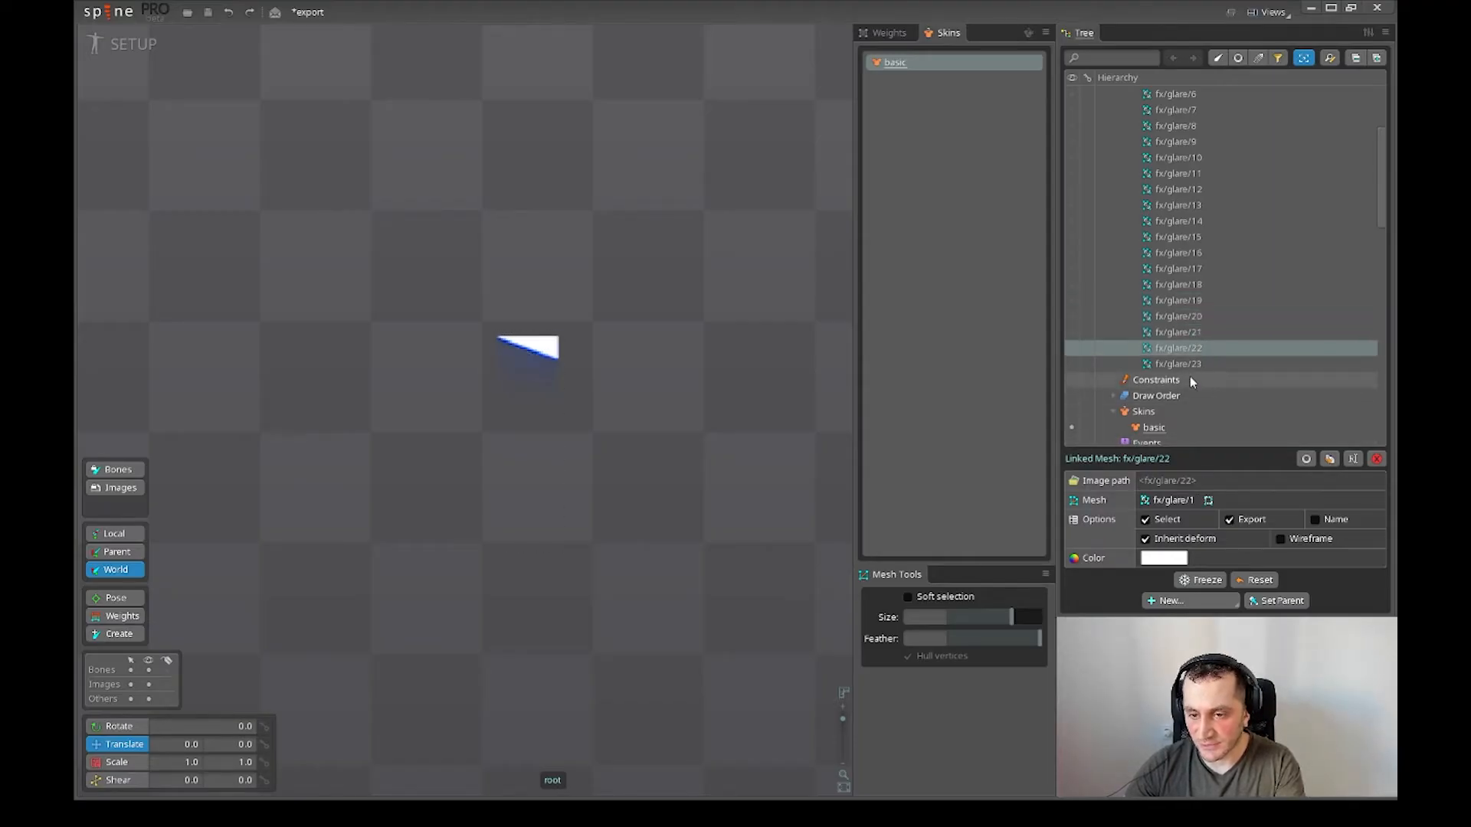
click(1192, 365)
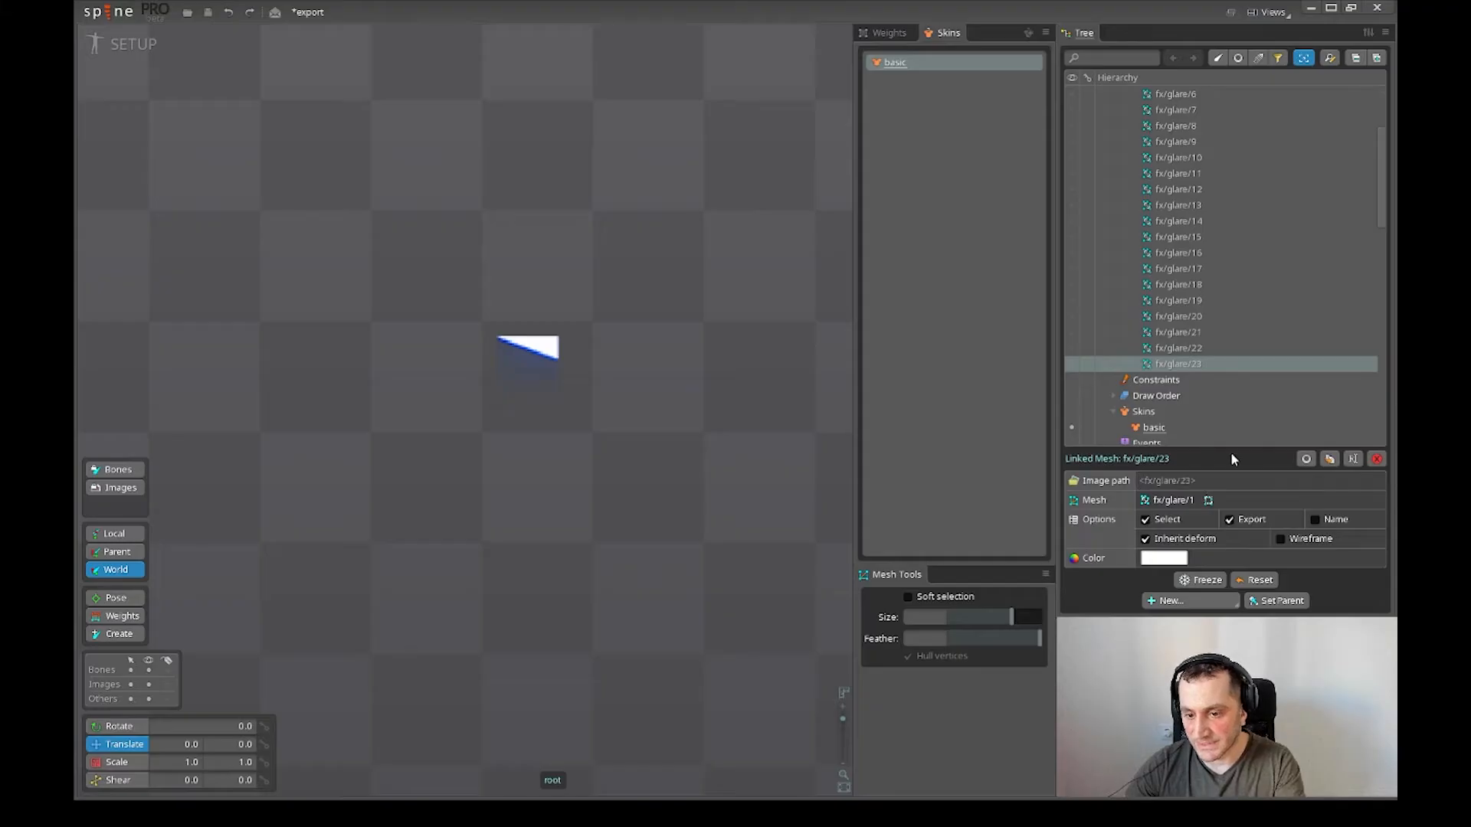
scroll(1189, 344, up, 1)
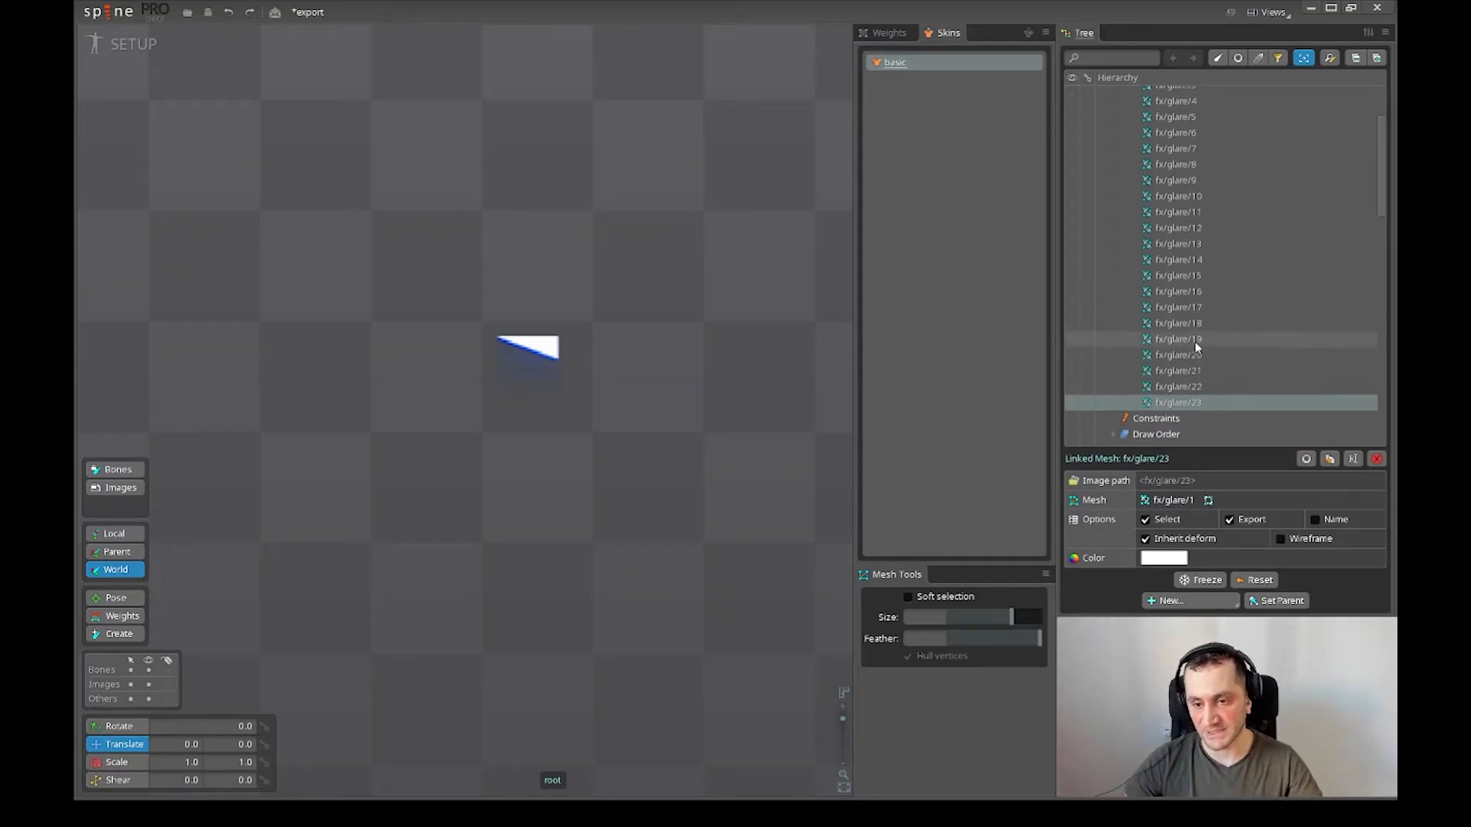
- Switch to Animate mode and select the source mesh fx/glare/1 in the viewport
click(123, 44)
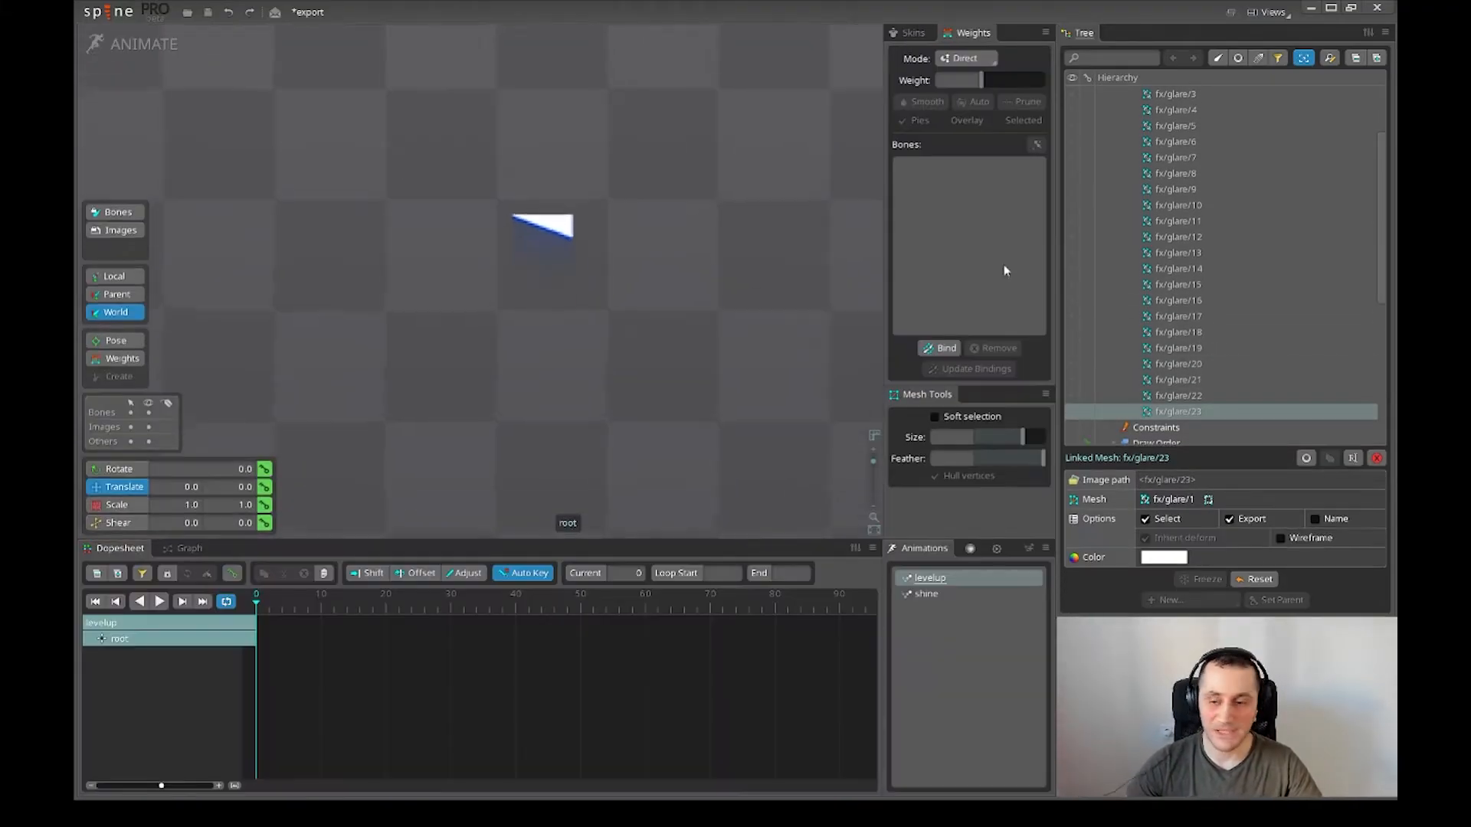
scroll(1171, 280, down, 1)
scroll(653, 352, down, 2)
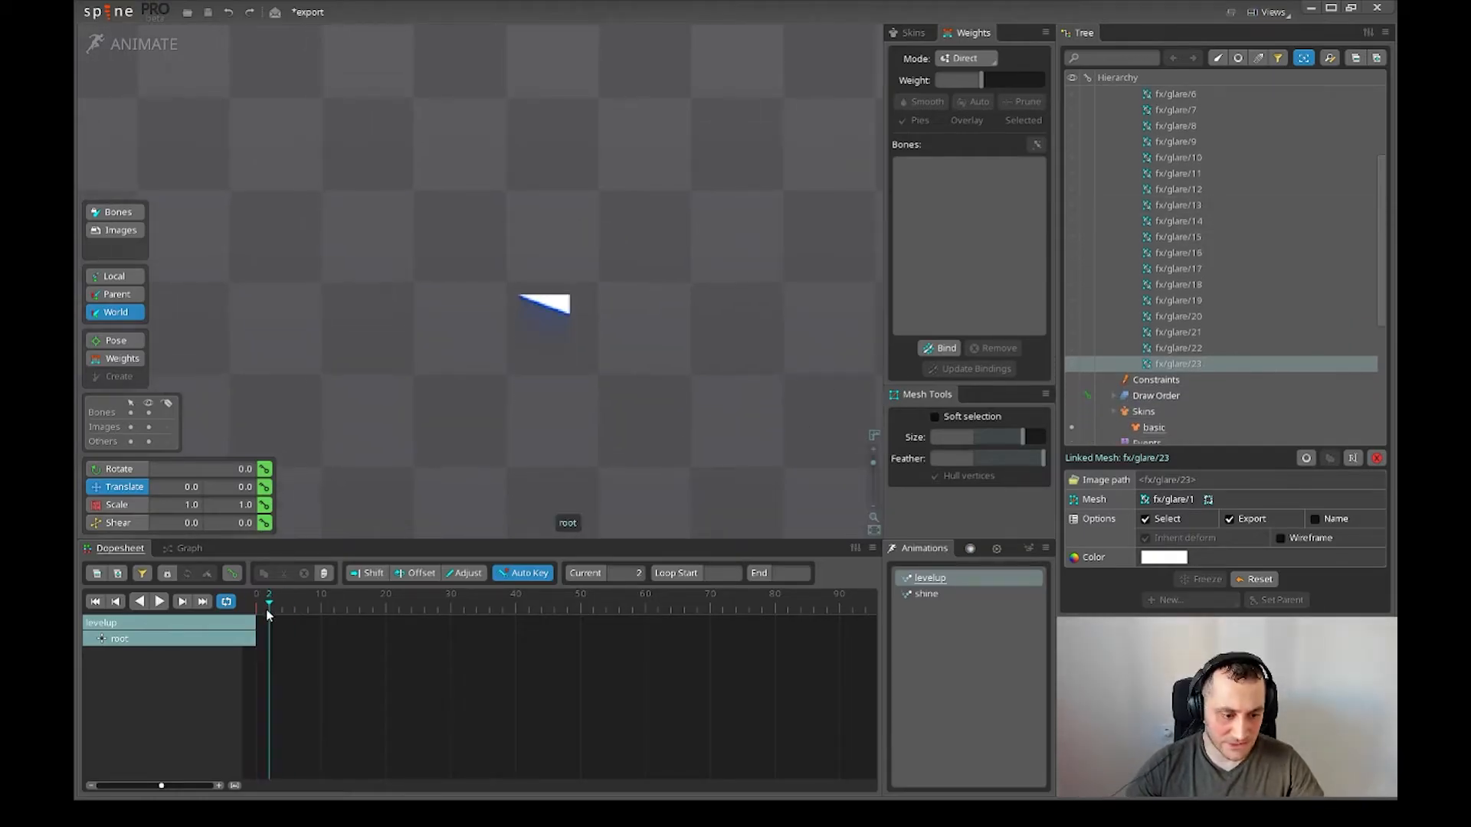
click(535, 342)
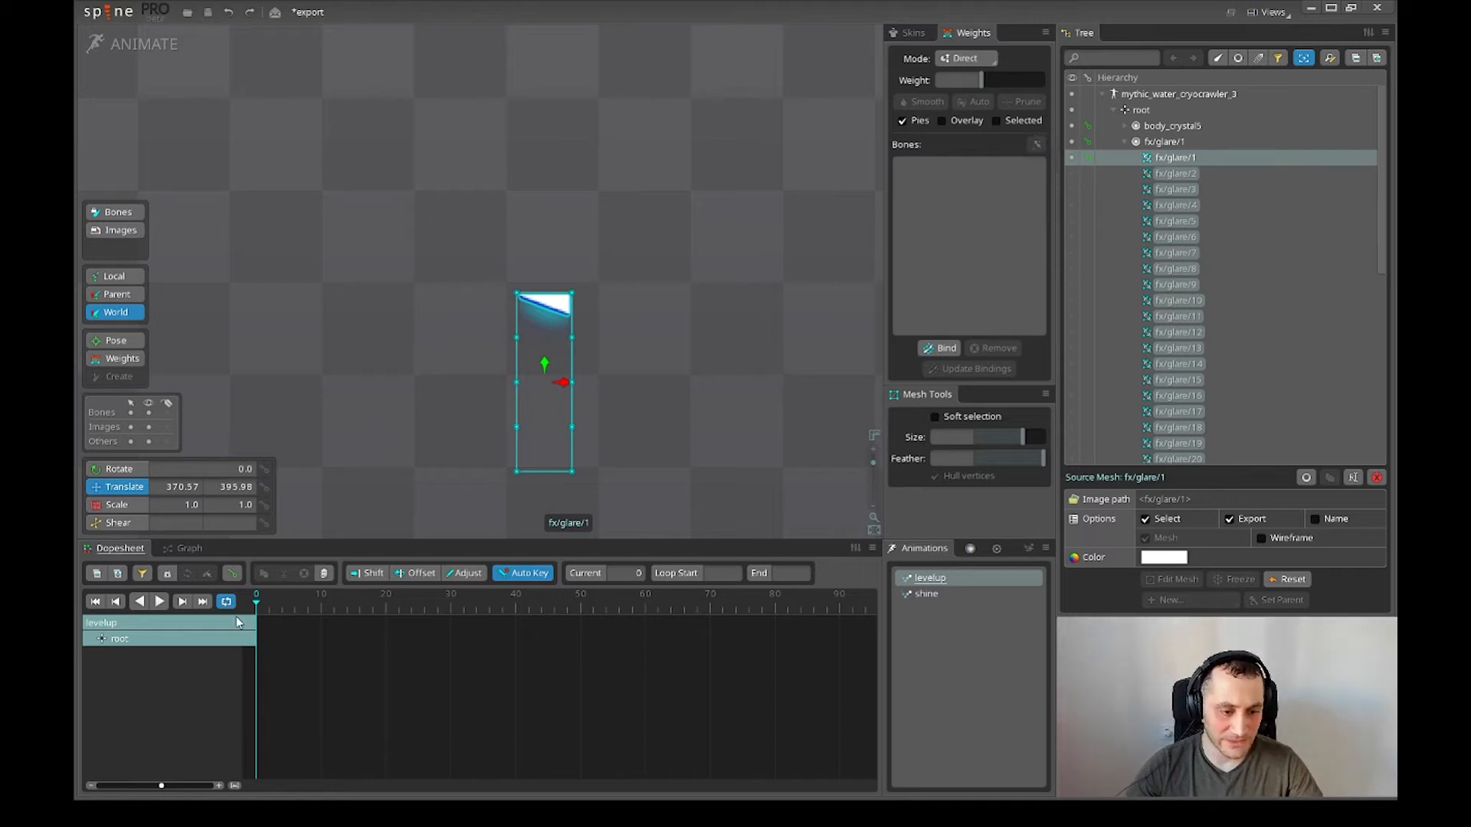
- Make fx/glare/23 the visible attachment of the glare slot at frame 0 of the levelup animation
scroll(524, 401, down, 3)
drag(619, 433, 826, 407)
drag(314, 498, 559, 234)
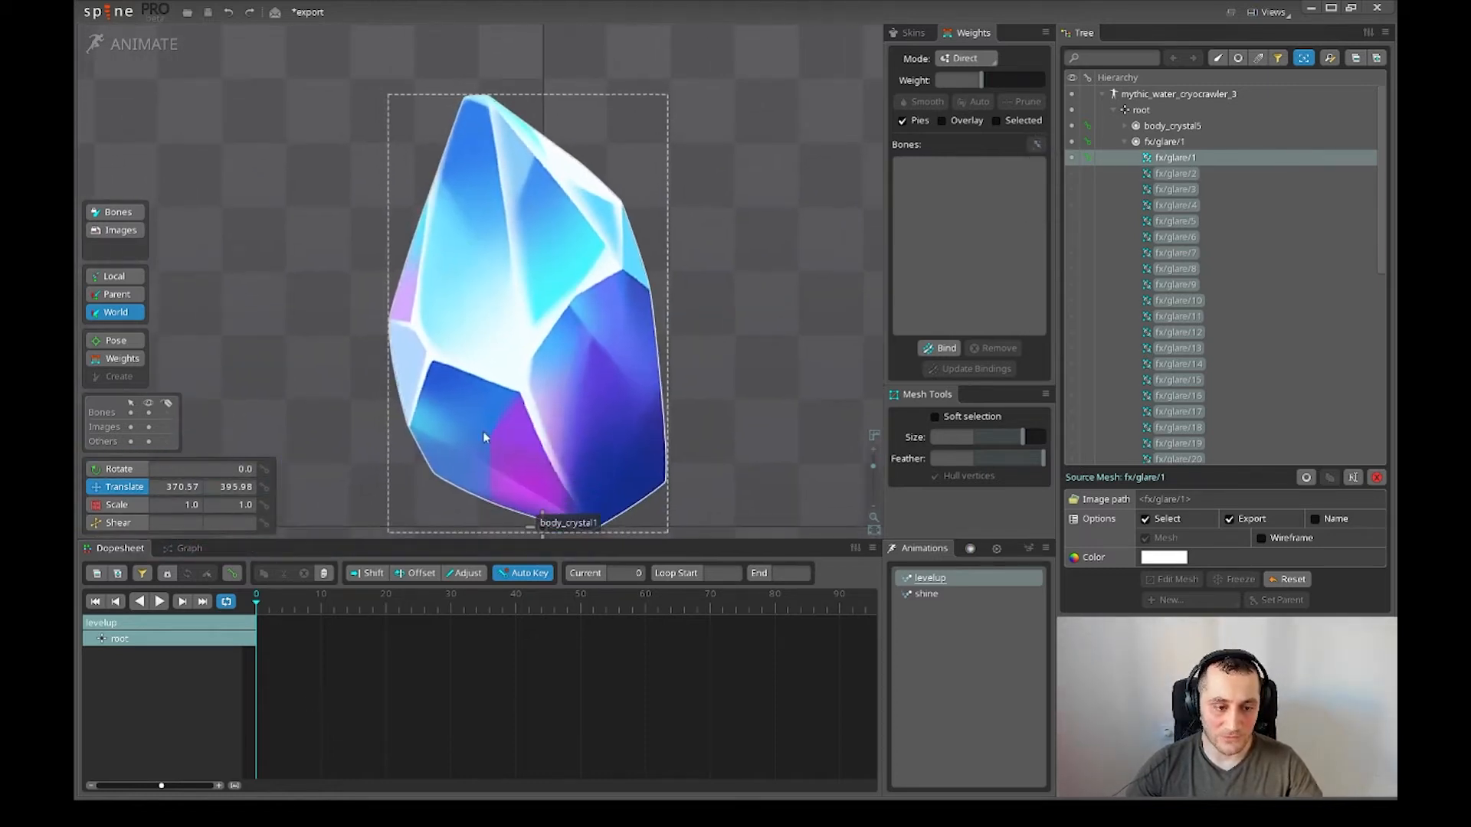
drag(501, 99, 269, 227)
scroll(333, 426, down, 3)
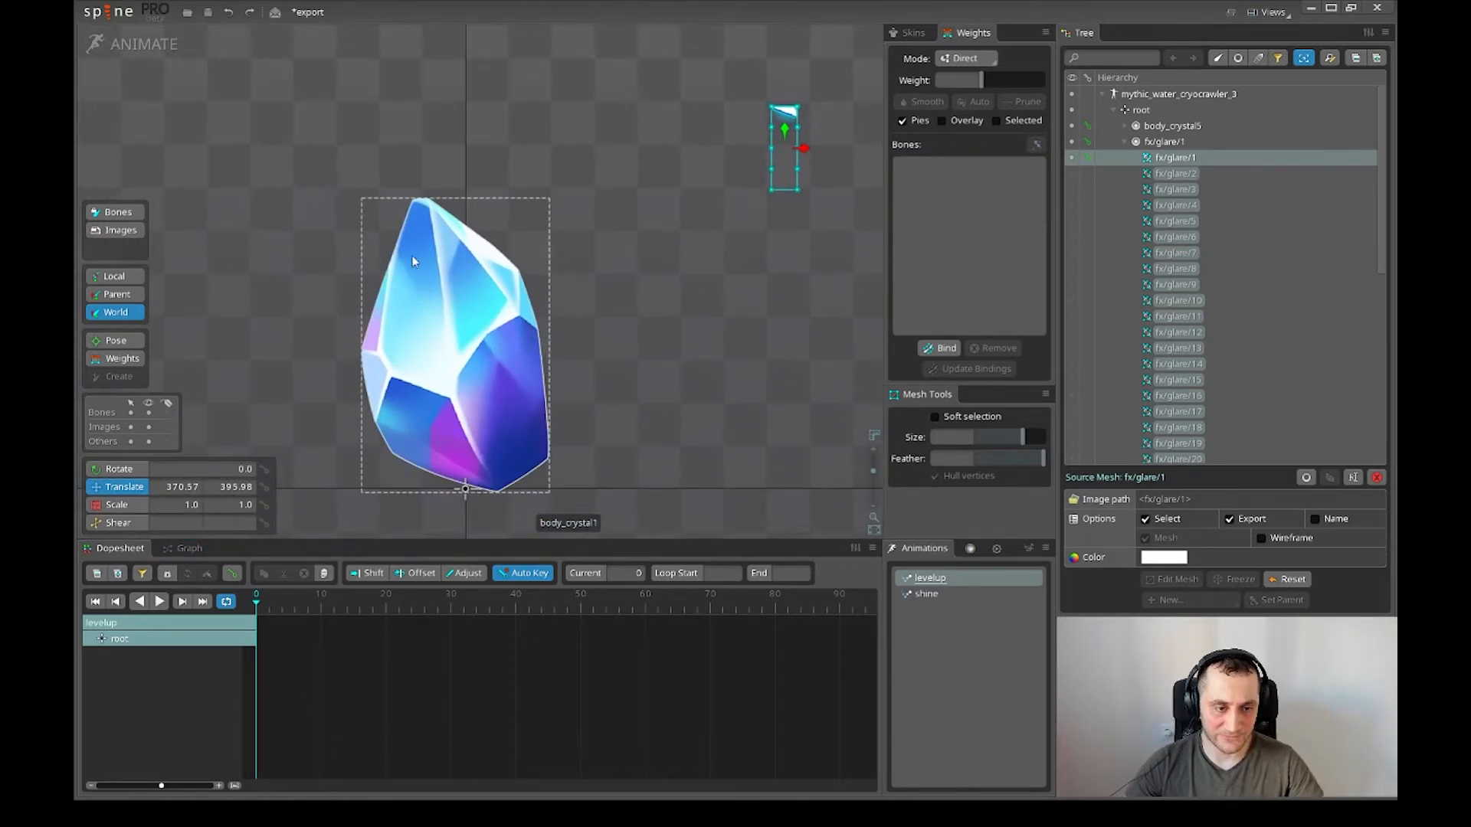
drag(751, 313, 643, 460)
scroll(783, 324, up, 3)
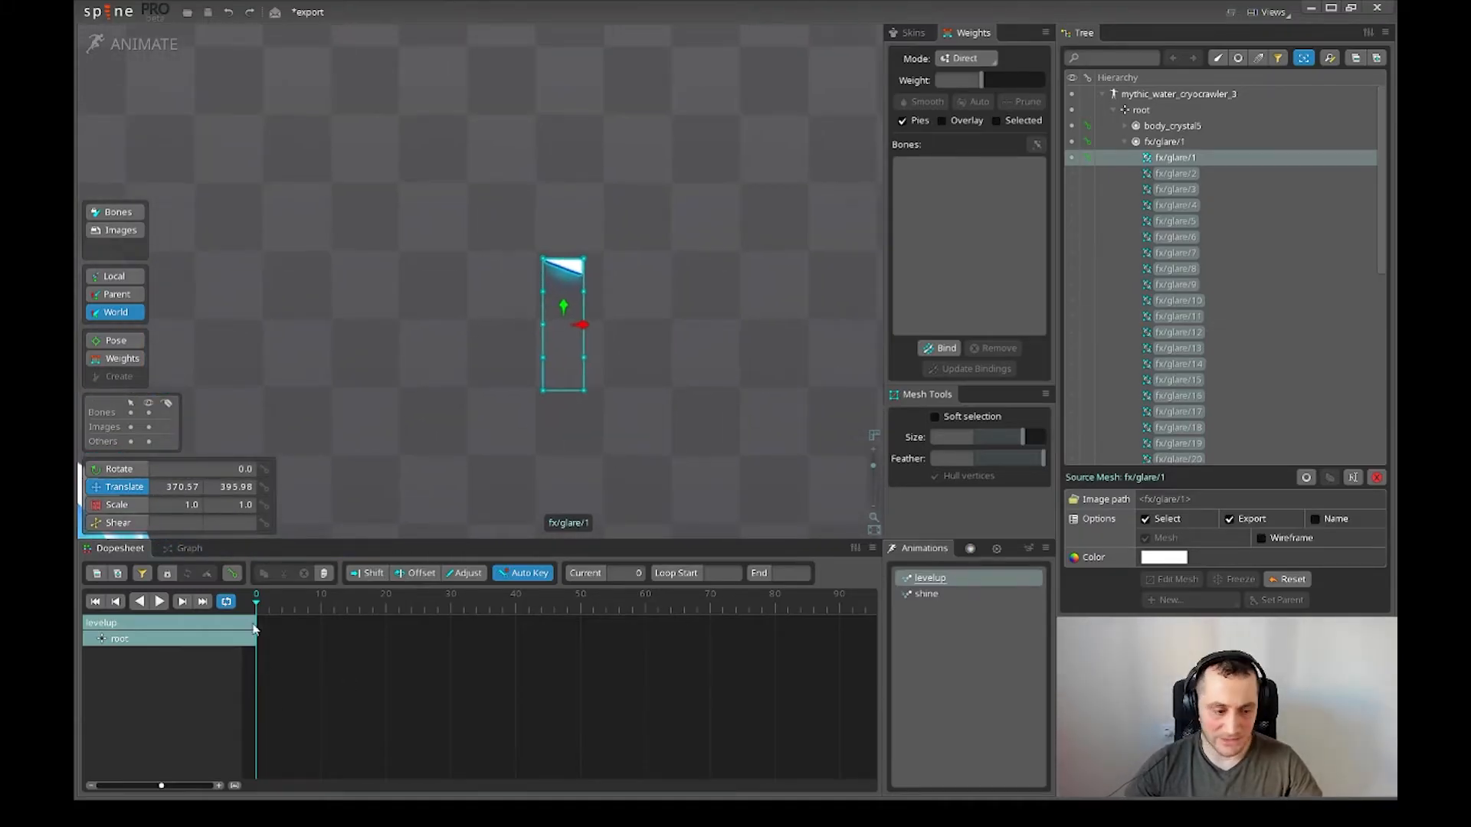
scroll(1241, 390, down, 2)
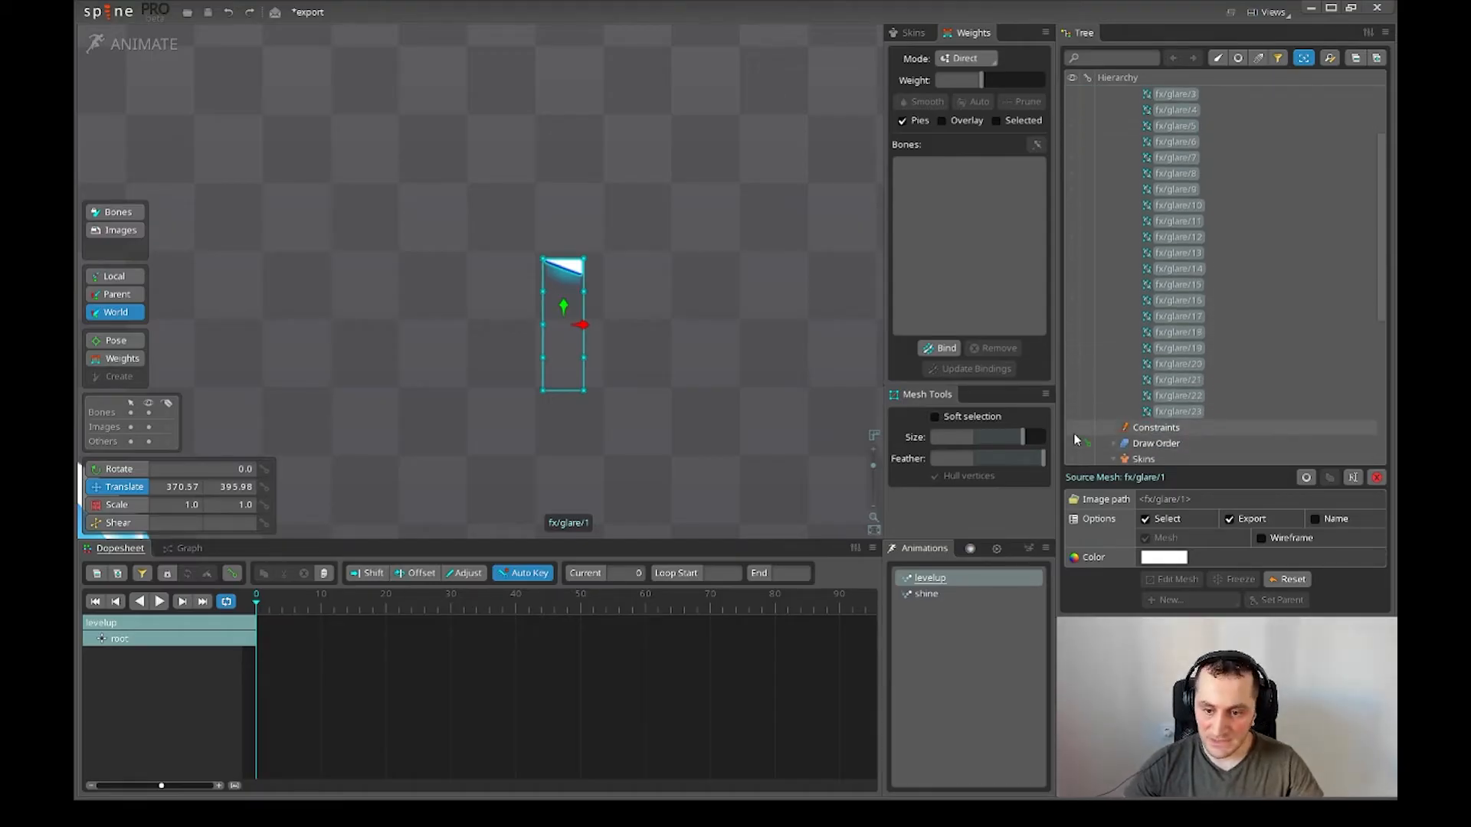
click(1072, 412)
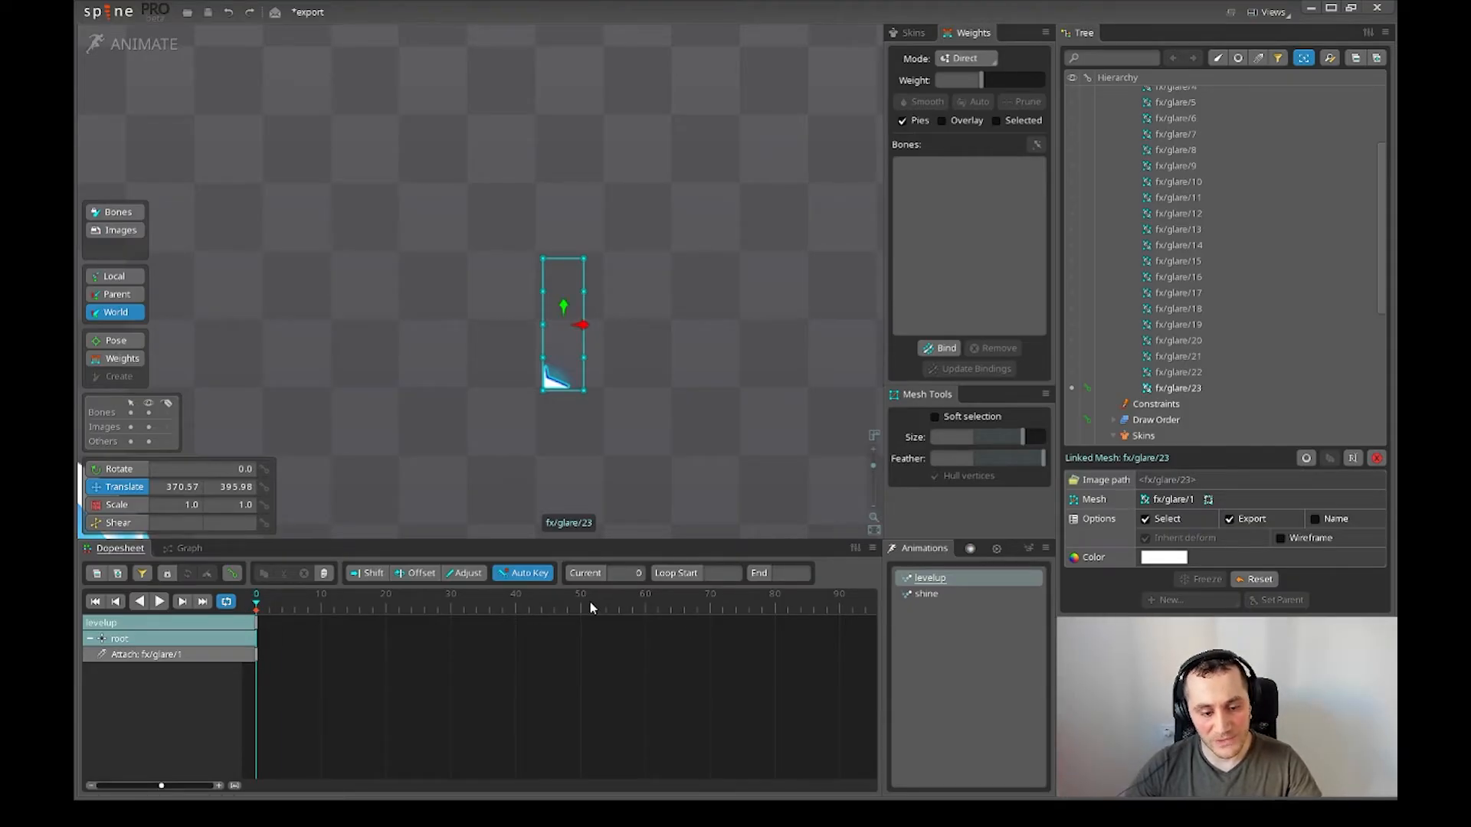
scroll(1185, 283, up, 2)
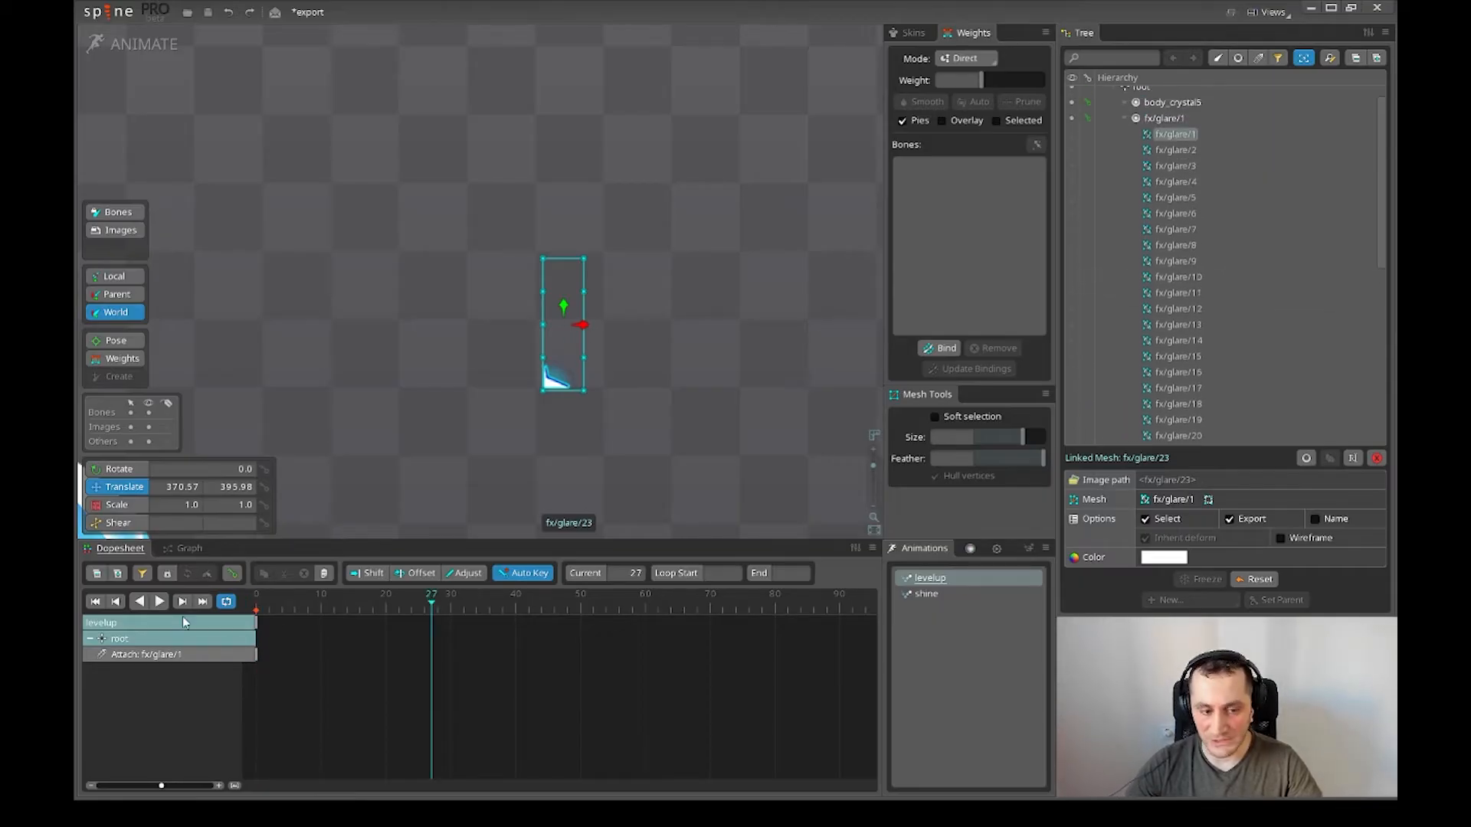
- Key fx/glare/2 as the glare slot's visible attachment at frame 27 of levelup and return to frame 0
click(1072, 150)
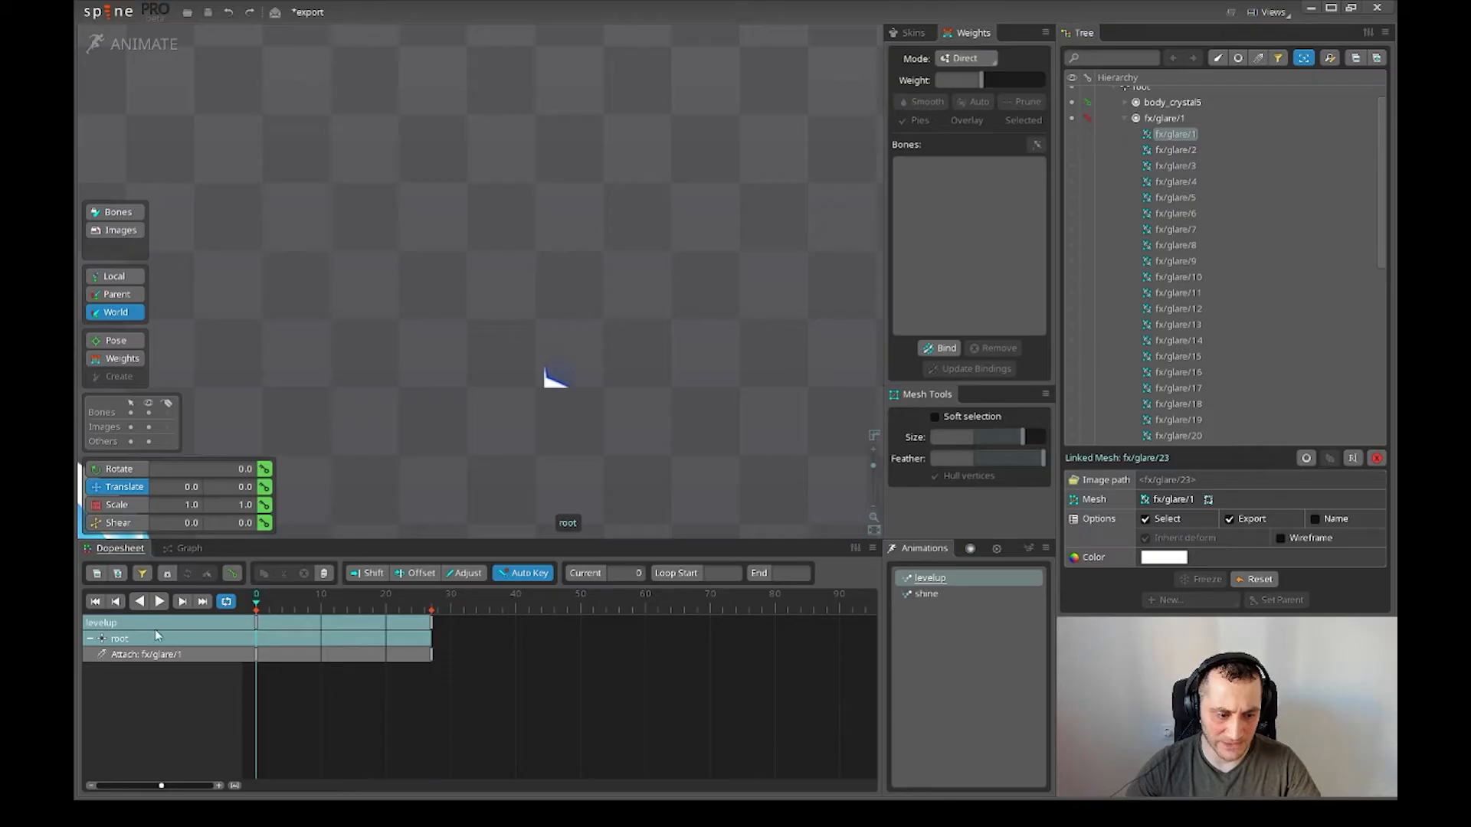
drag(348, 640, 246, 609)
drag(579, 725, 168, 577)
drag(671, 709, 253, 577)
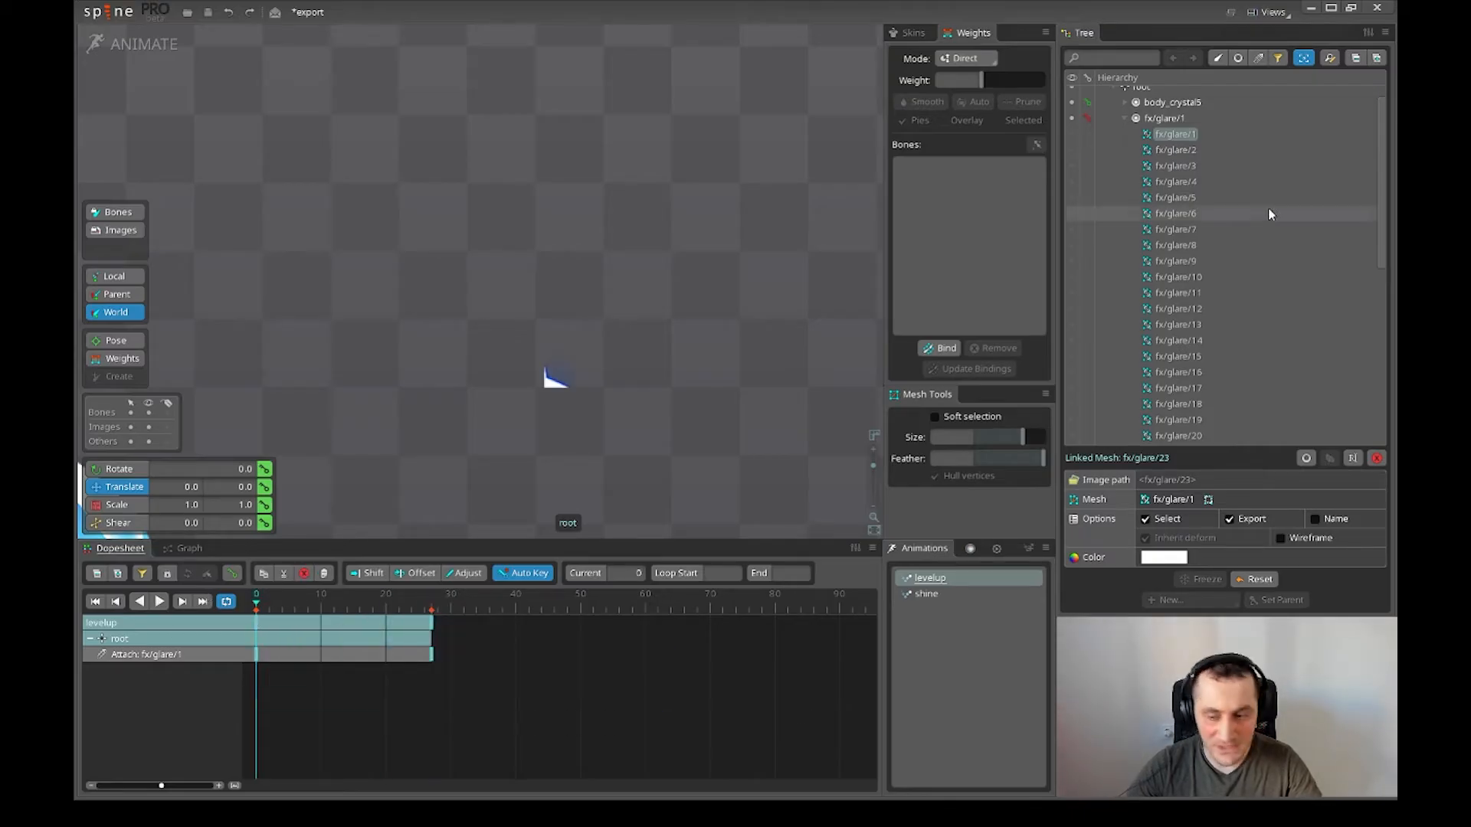
- Make fx/glare/22 the glare slot's visible attachment at frame 1
scroll(1269, 213, down, 5)
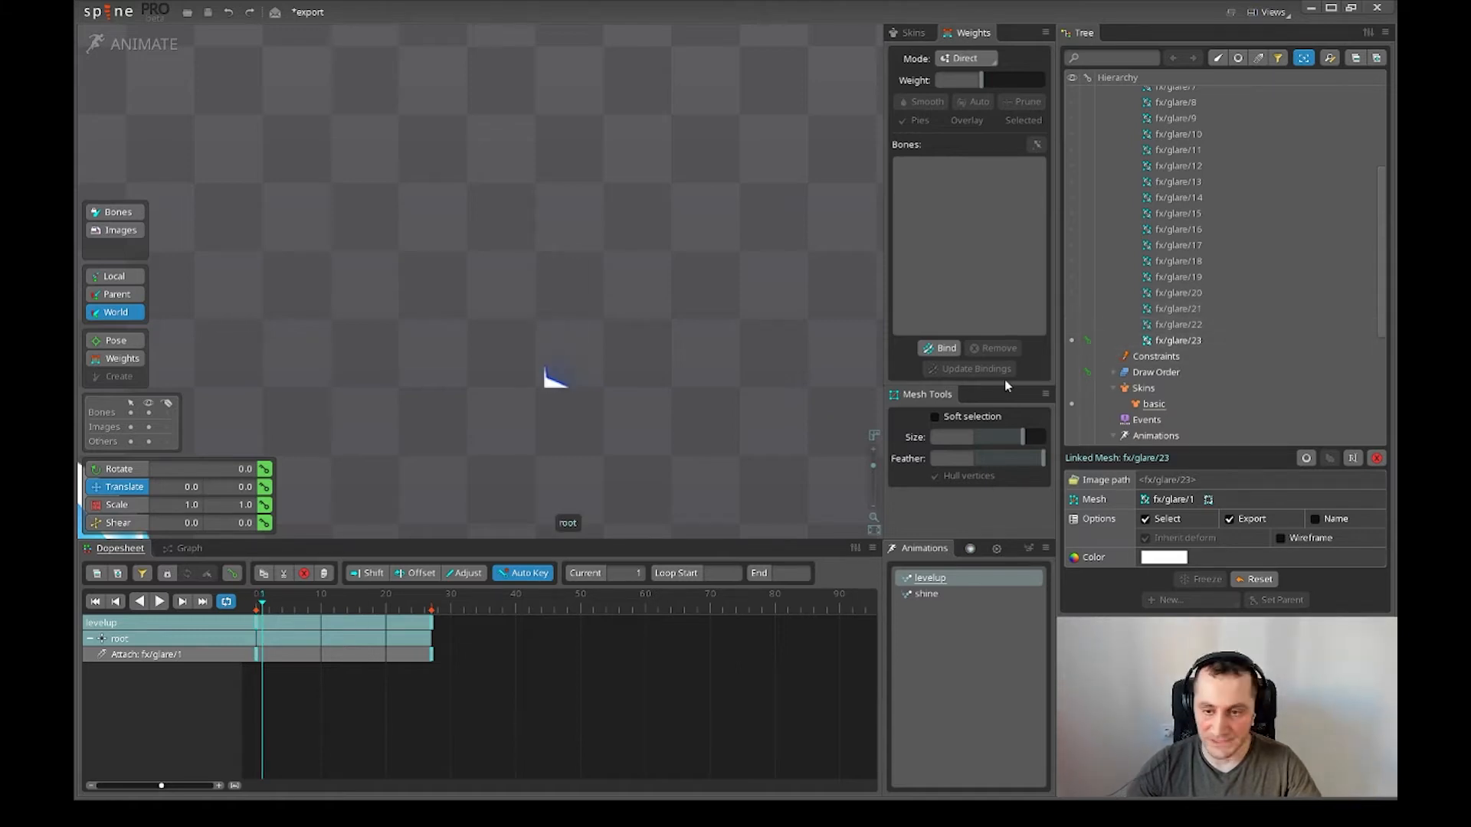
click(1070, 325)
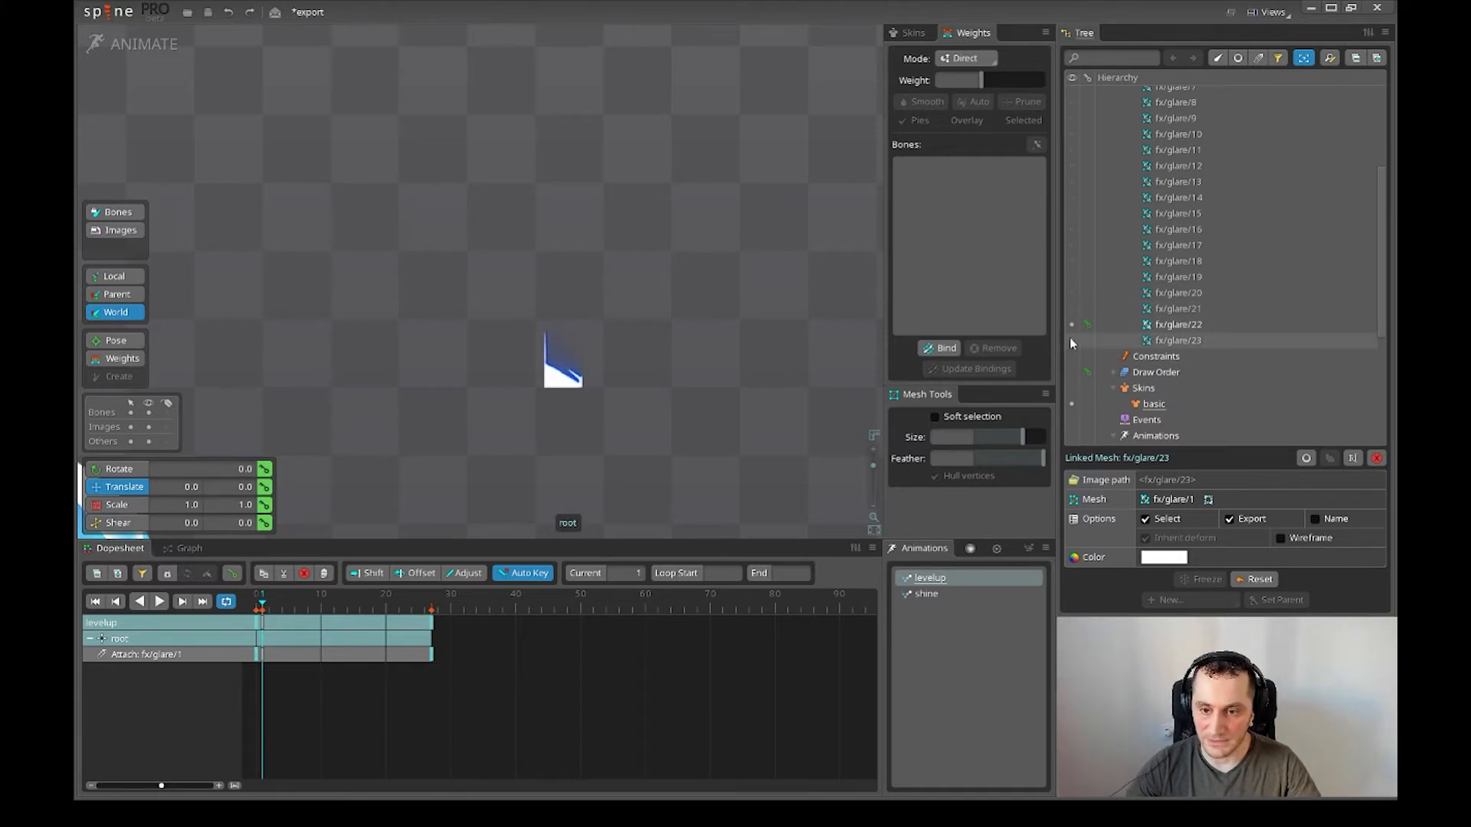
click(1071, 341)
click(1069, 324)
click(1087, 326)
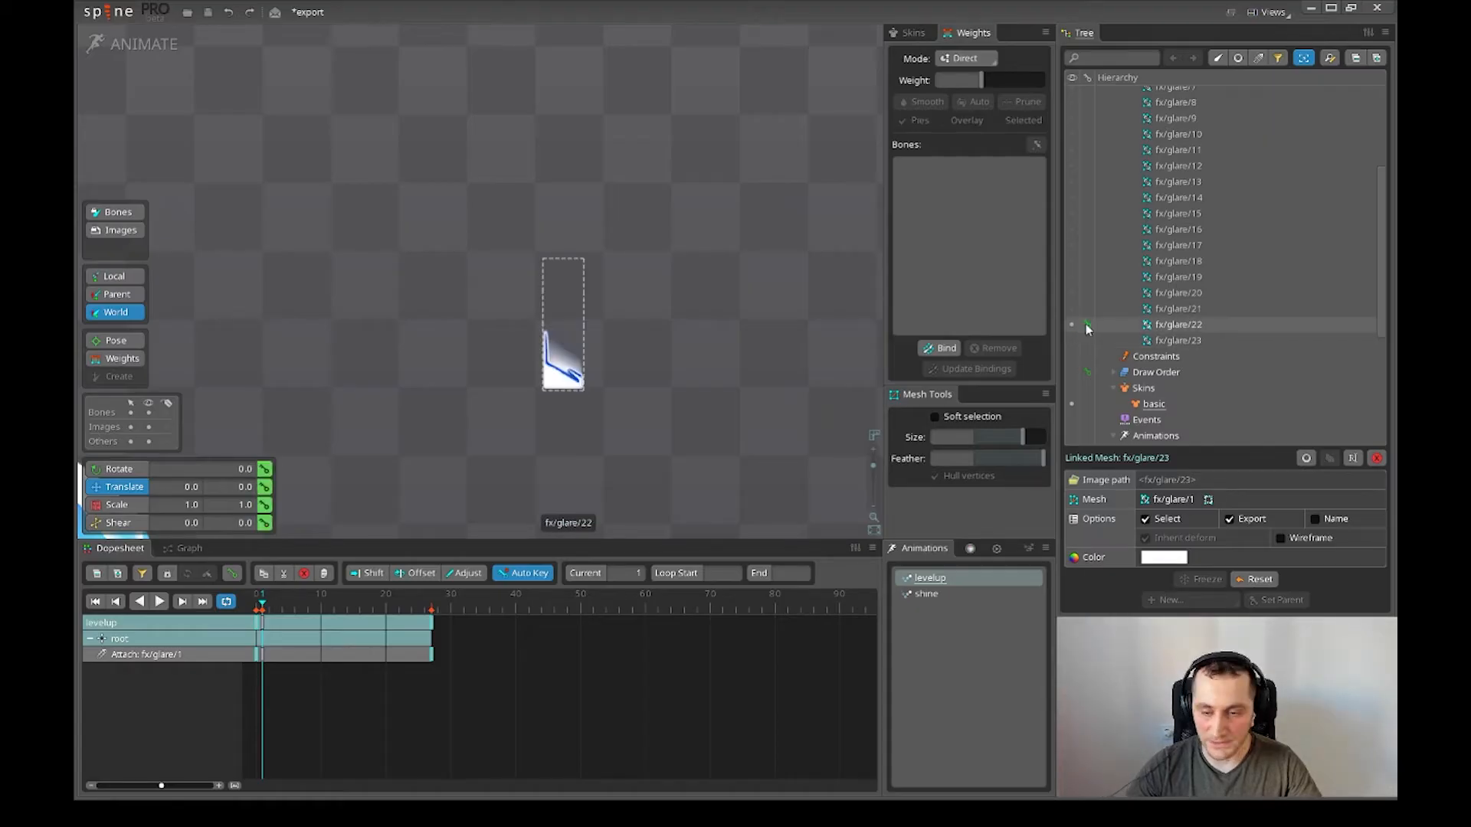
- Make fx/glare/21 the visible attachment at frame 2 and fx/glare/20 at frame 3
click(1071, 310)
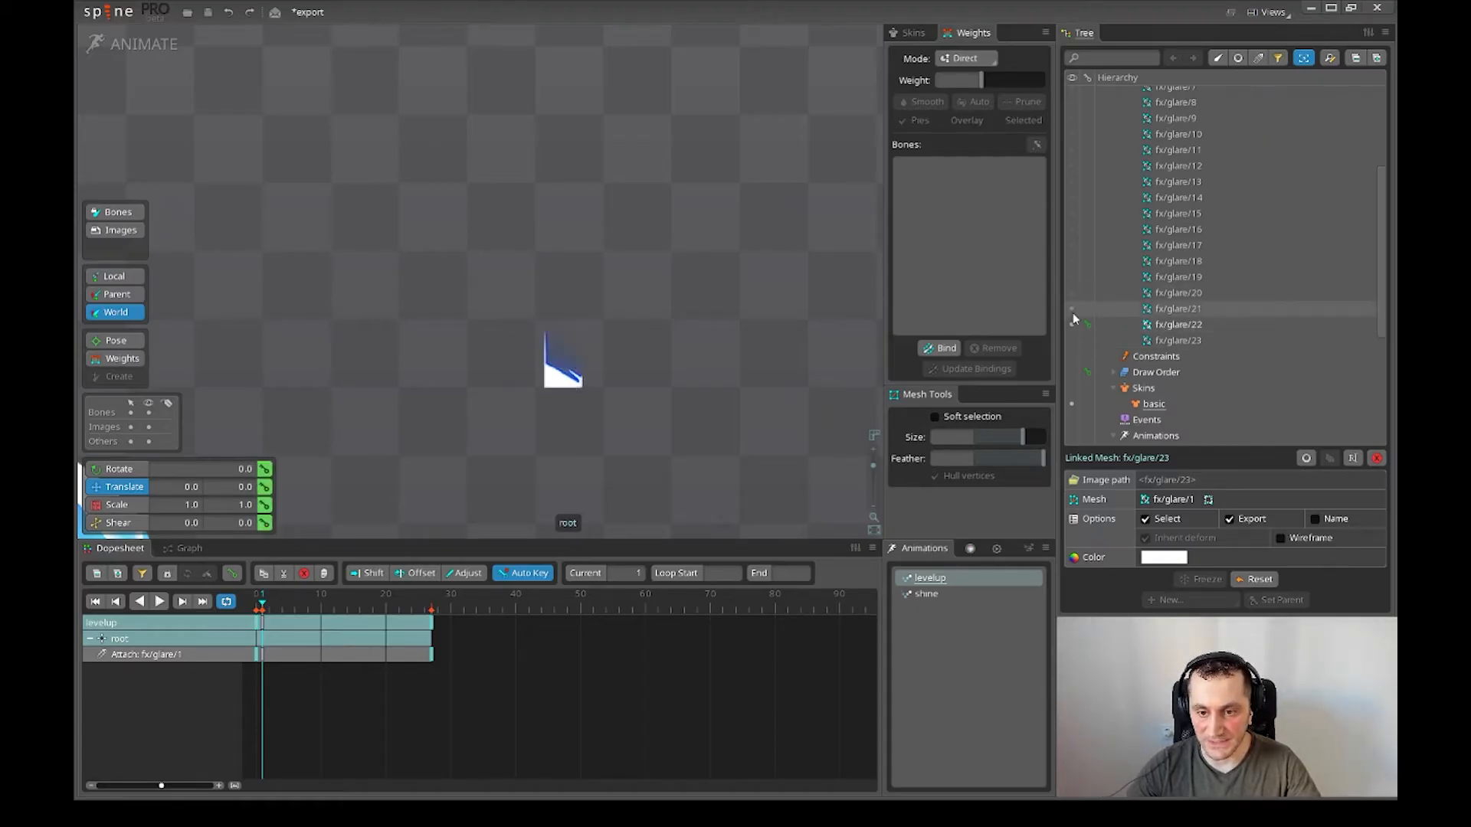
click(1071, 308)
key(Right)
click(1071, 292)
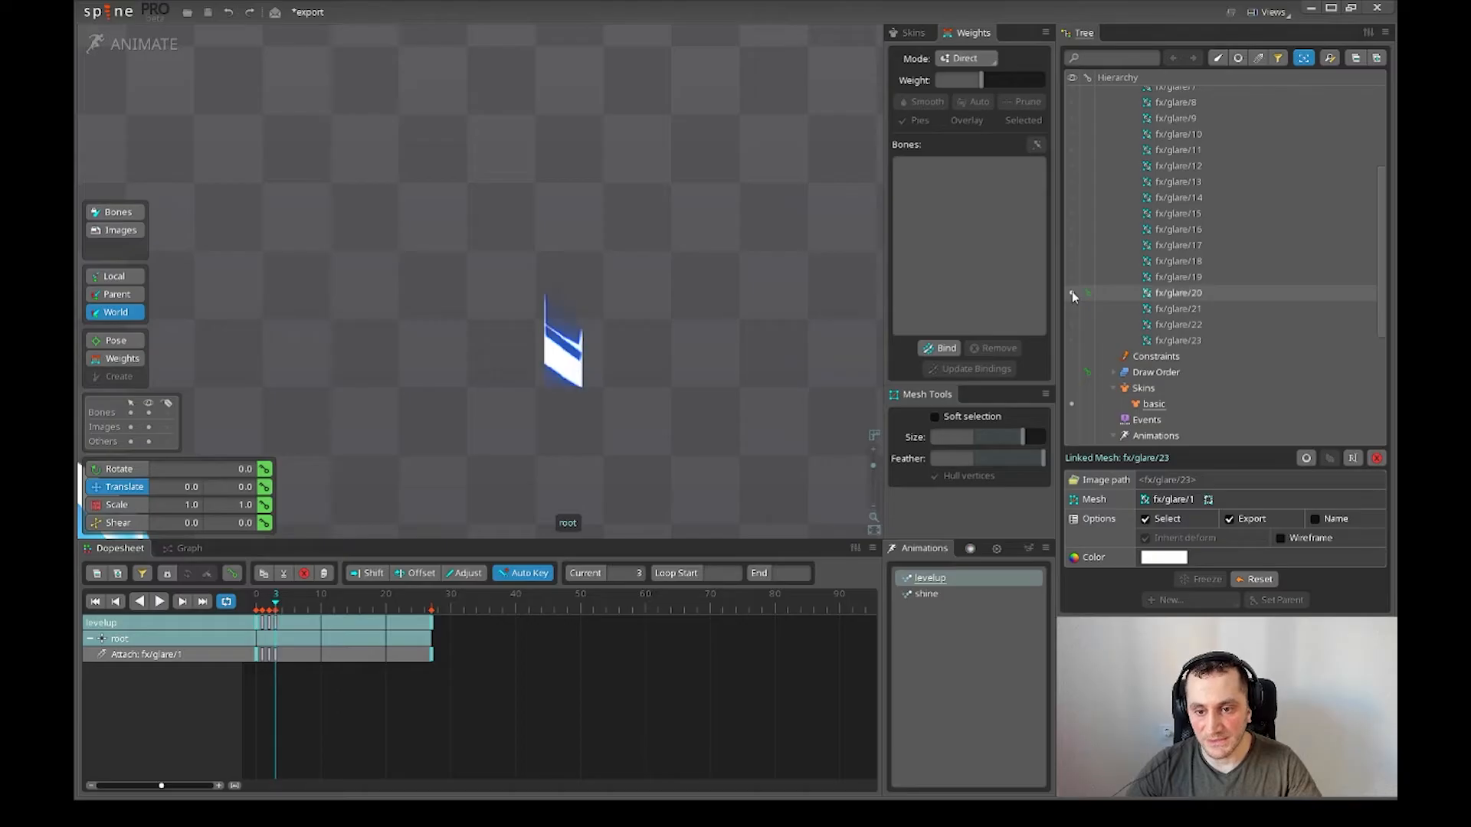
- Key the visible attachments fx/glare/19, 18, 17 and 16 in descending order on frames 4 through 7
key(Right)
click(1071, 277)
key(Right)
click(1071, 262)
key(Right)
click(1071, 245)
key(Right)
click(1071, 230)
key(Right)
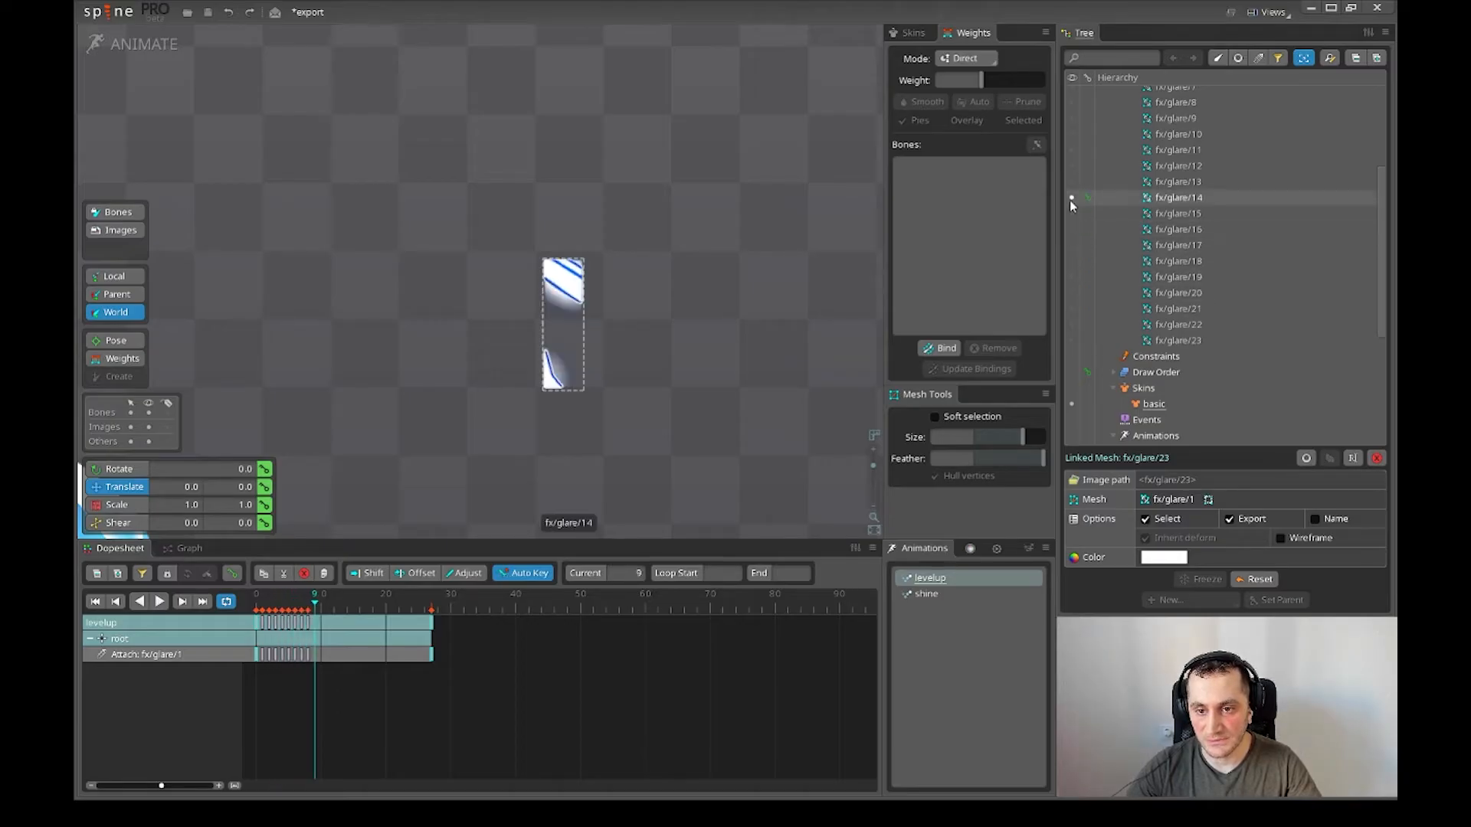
- Recheck the previous frames and key the attachments fx/glare/15, 14, 13 and 12 on frames 8 through 11
key(Left)
key(Left)
key(Left)
key(Right)
key(Right)
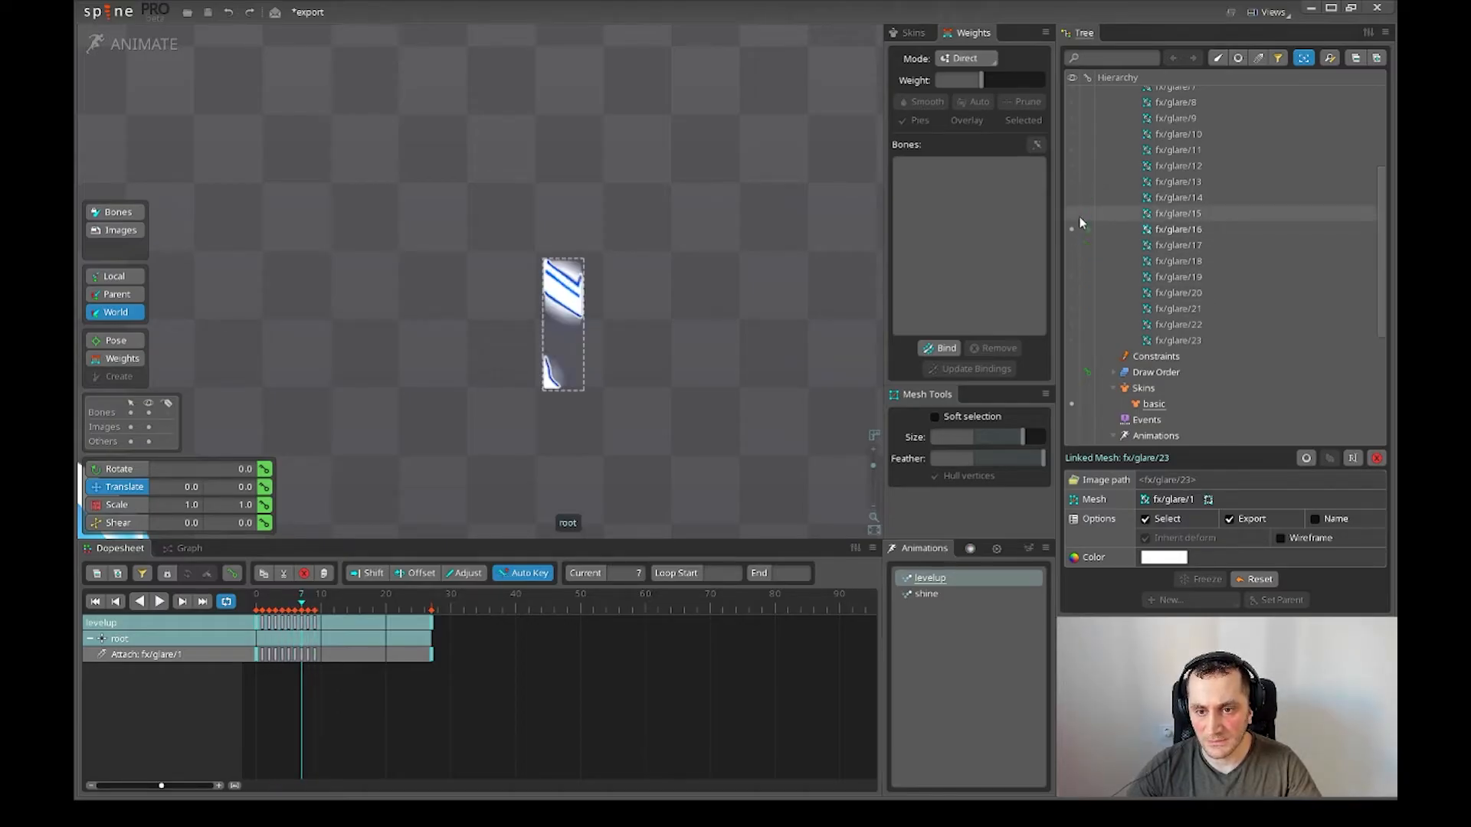
click(1072, 214)
key(Right)
click(1072, 198)
key(Right)
click(1072, 183)
key(Right)
click(1072, 166)
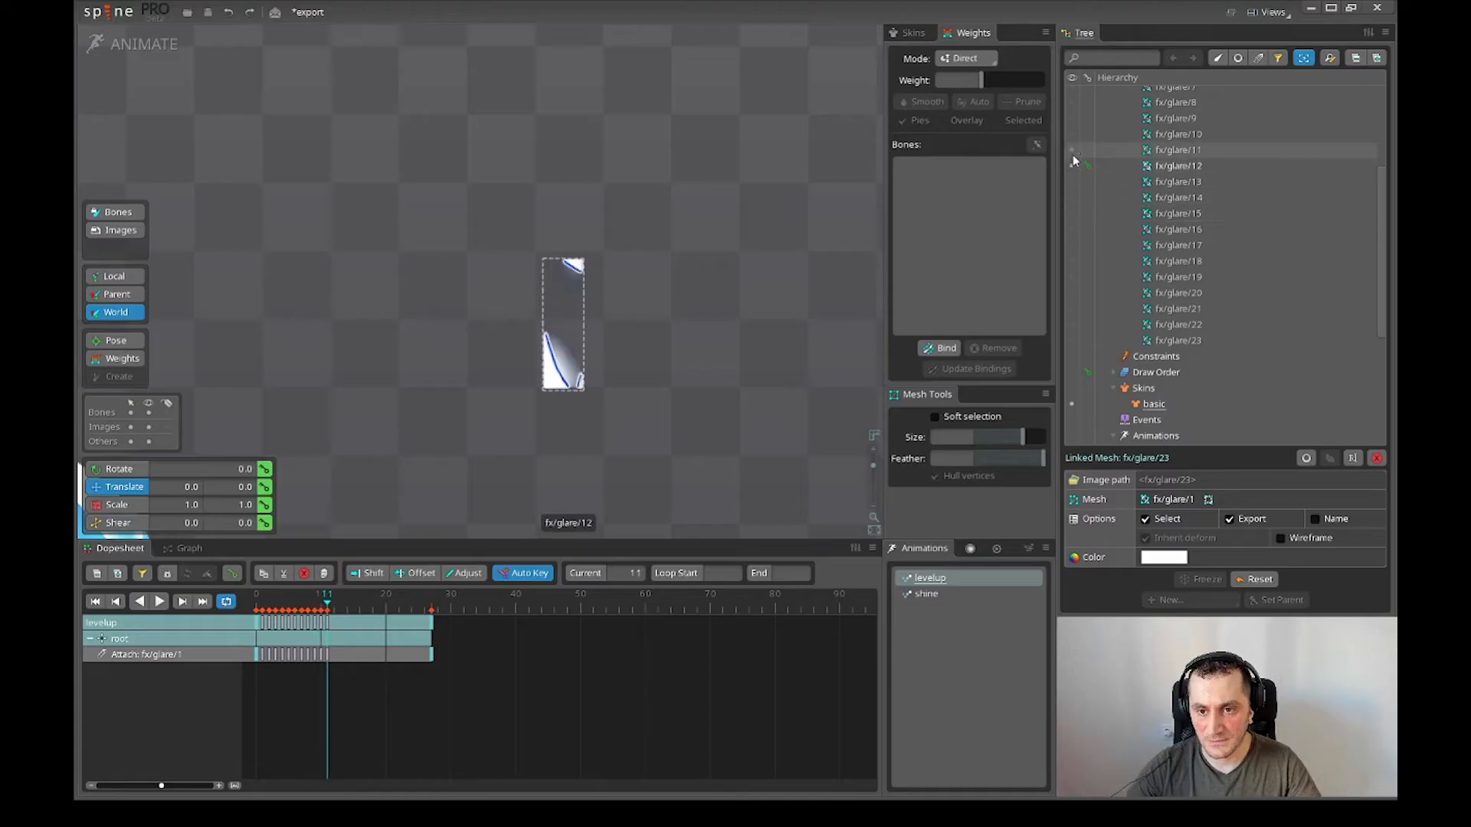
- Key the visible attachments fx/glare/11, 10, 9 and 8 in descending order on frames 12 through 15
key(Right)
click(1072, 134)
key(Right)
click(1073, 118)
key(Right)
click(1072, 102)
scroll(1164, 205, up, 3)
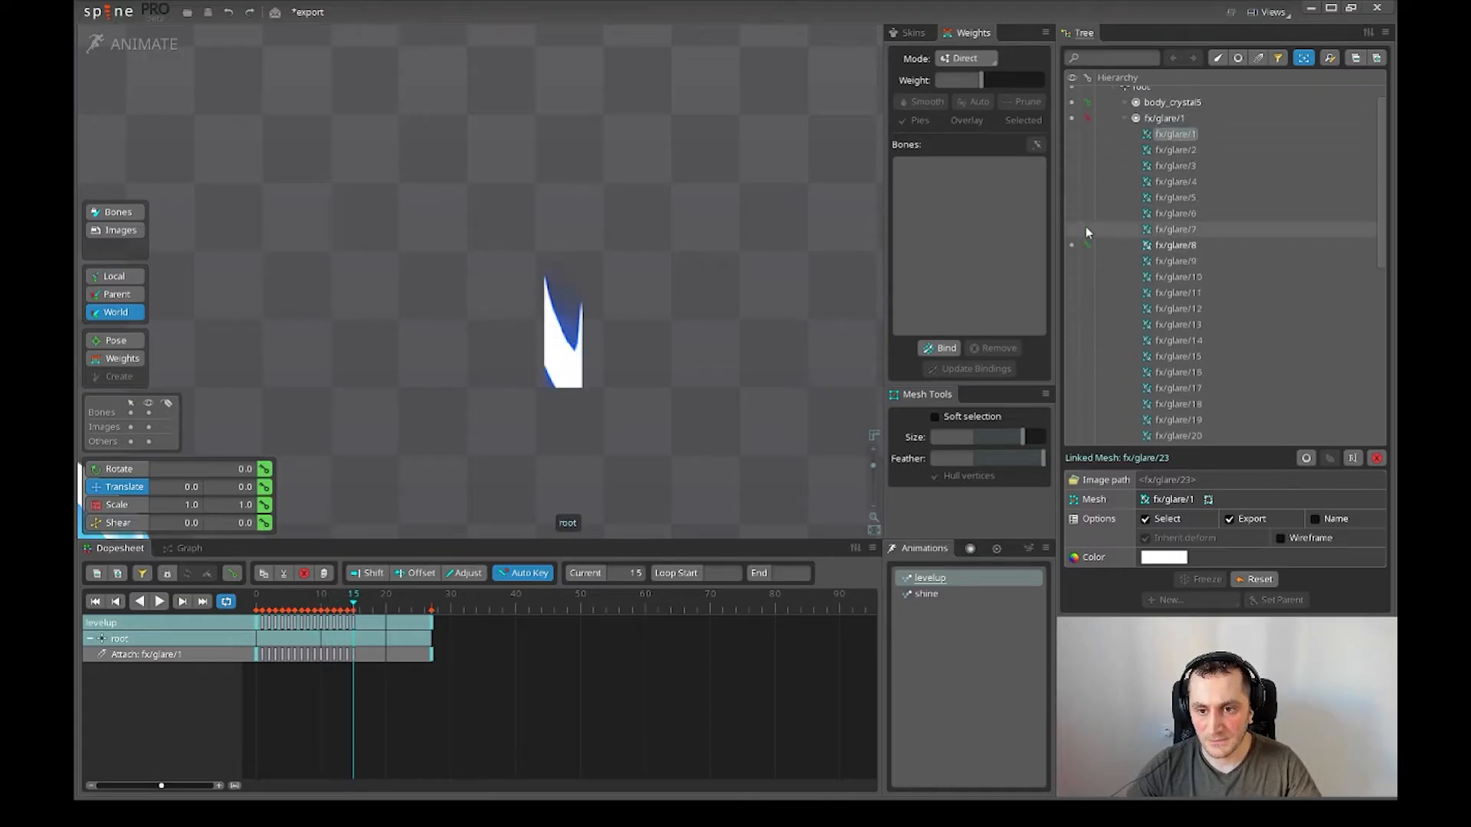
- Key the visible attachments fx/glare/7, 6, 5, 4 and 3 in descending order on frames 16 through 20
key(Right)
click(1072, 229)
key(Right)
click(1072, 213)
key(Right)
click(1072, 197)
key(Right)
click(1072, 182)
key(Right)
click(1072, 166)
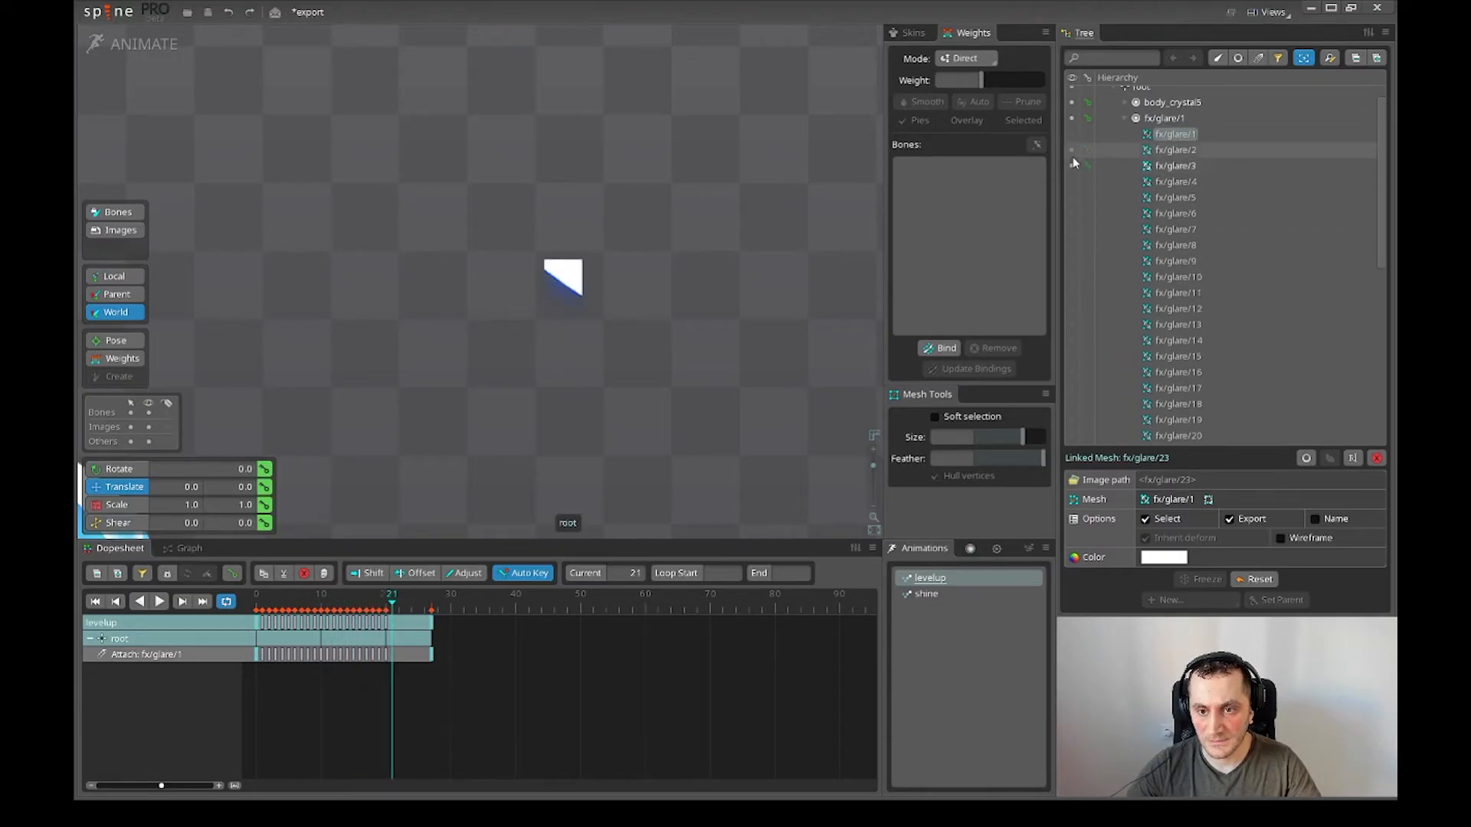
- Key fx/glare/2 as the visible attachment at frame 21 and fx/glare/23 at frame 22
key(Right)
click(1071, 134)
scroll(1152, 316, down, 5)
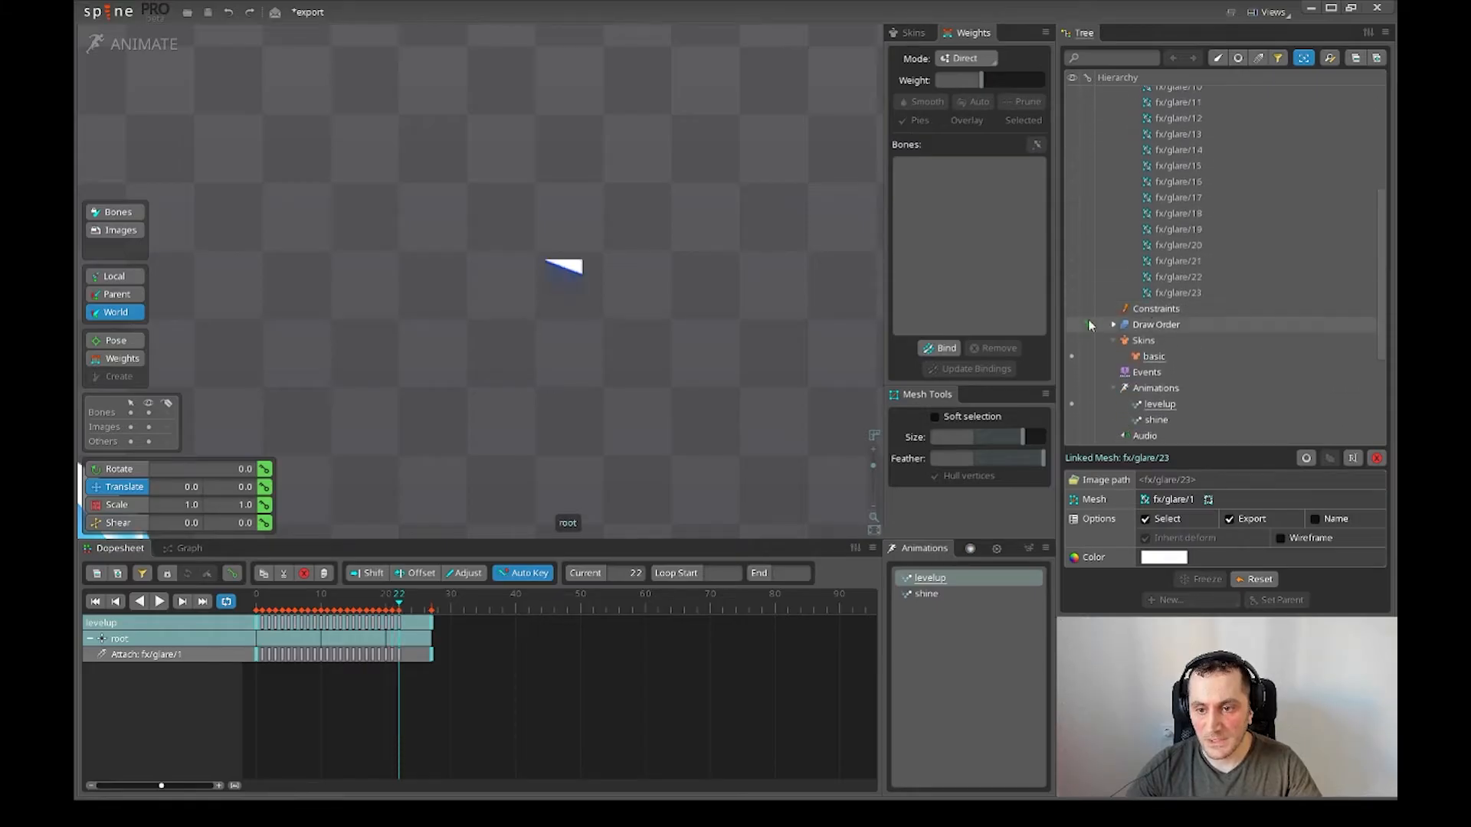
click(1073, 293)
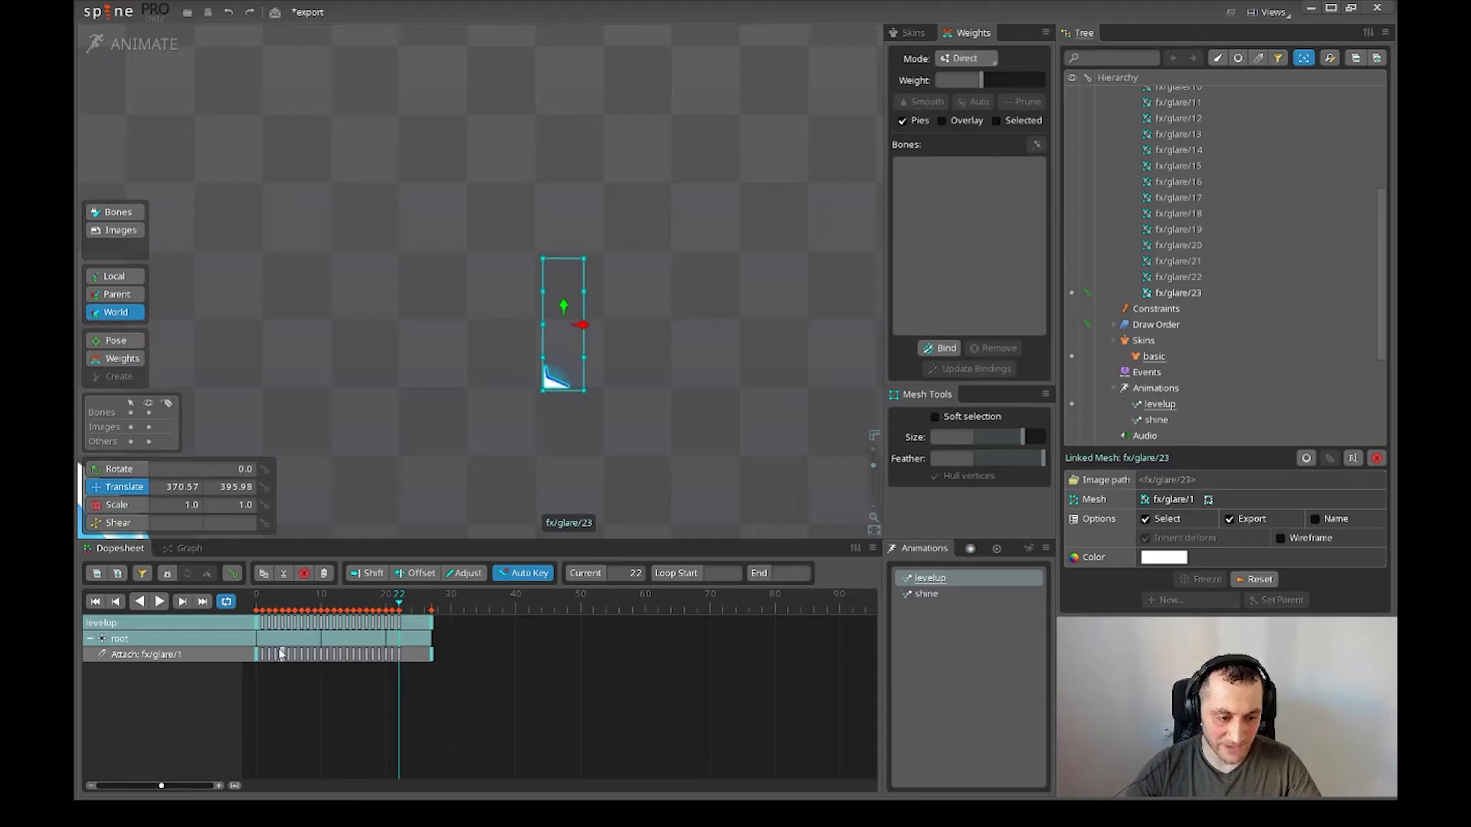
- Delete the extra attachment key at frame 27 of the levelup animation
drag(270, 612, 224, 607)
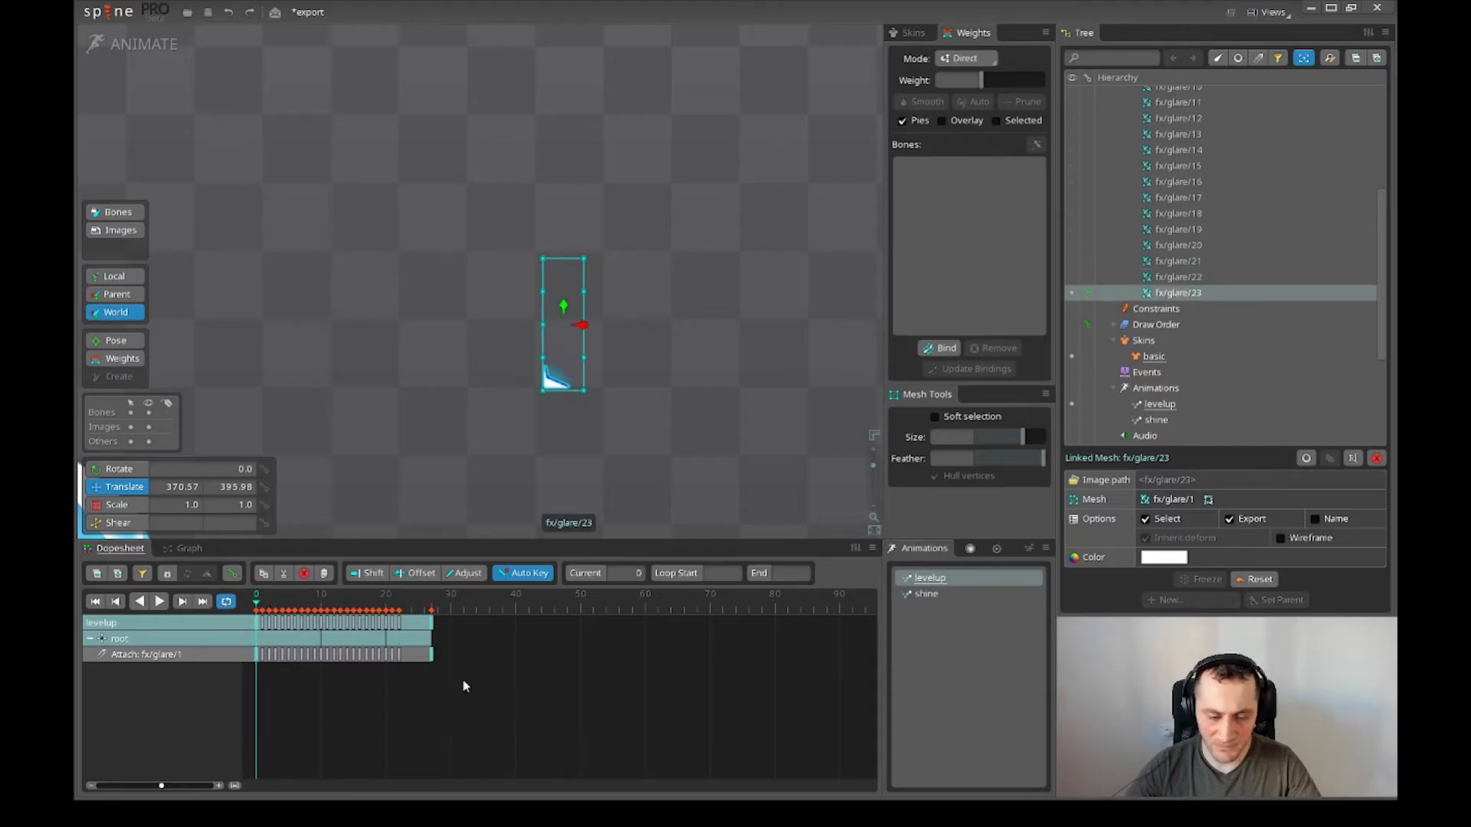
drag(388, 686, 497, 625)
drag(551, 686, 421, 628)
key(Delete)
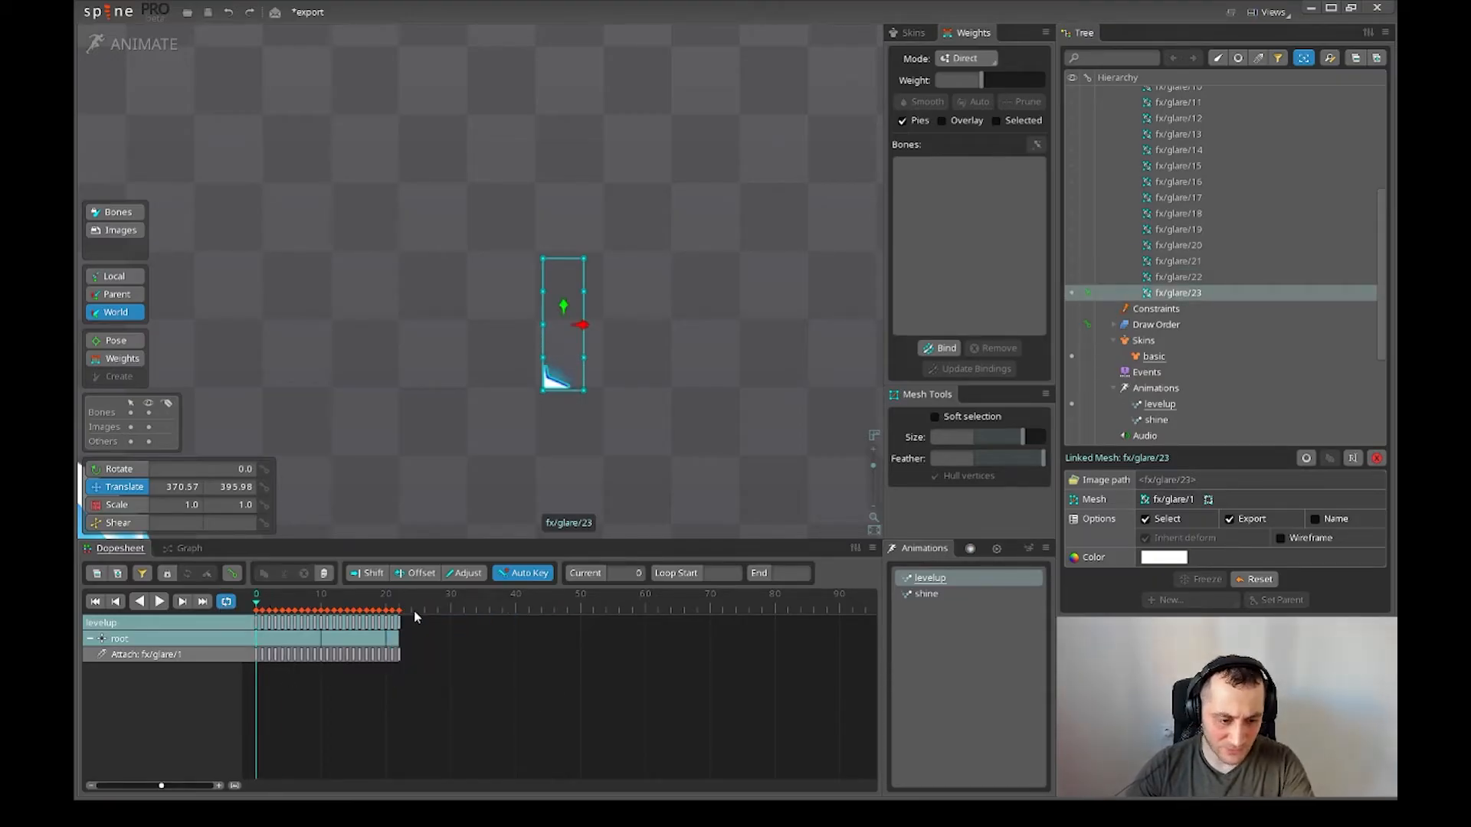
- Compare the glare attachments at frames 0, 21 and 22, and play back the levelup animation
click(398, 603)
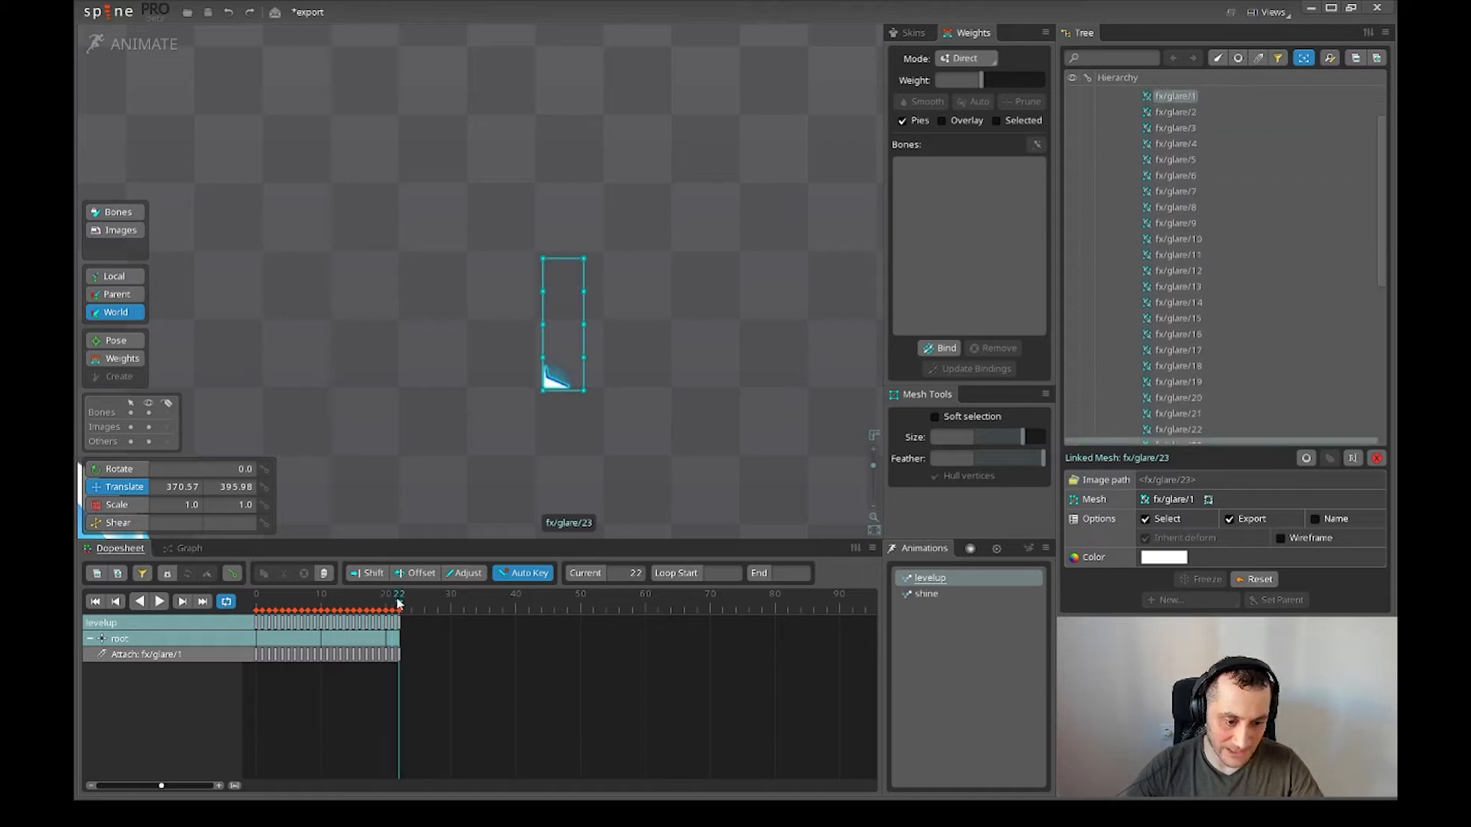
drag(398, 602, 393, 606)
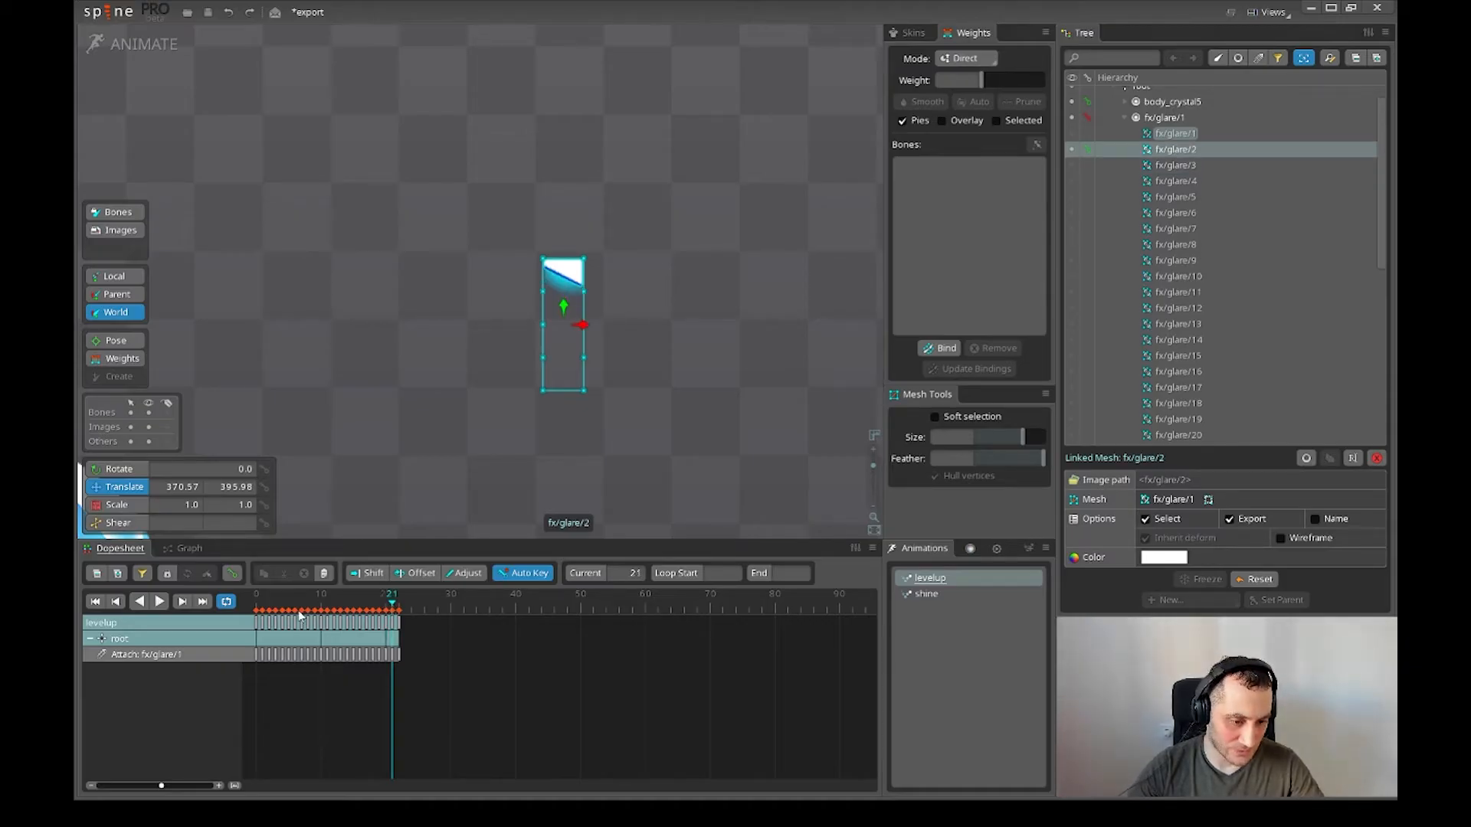
click(257, 609)
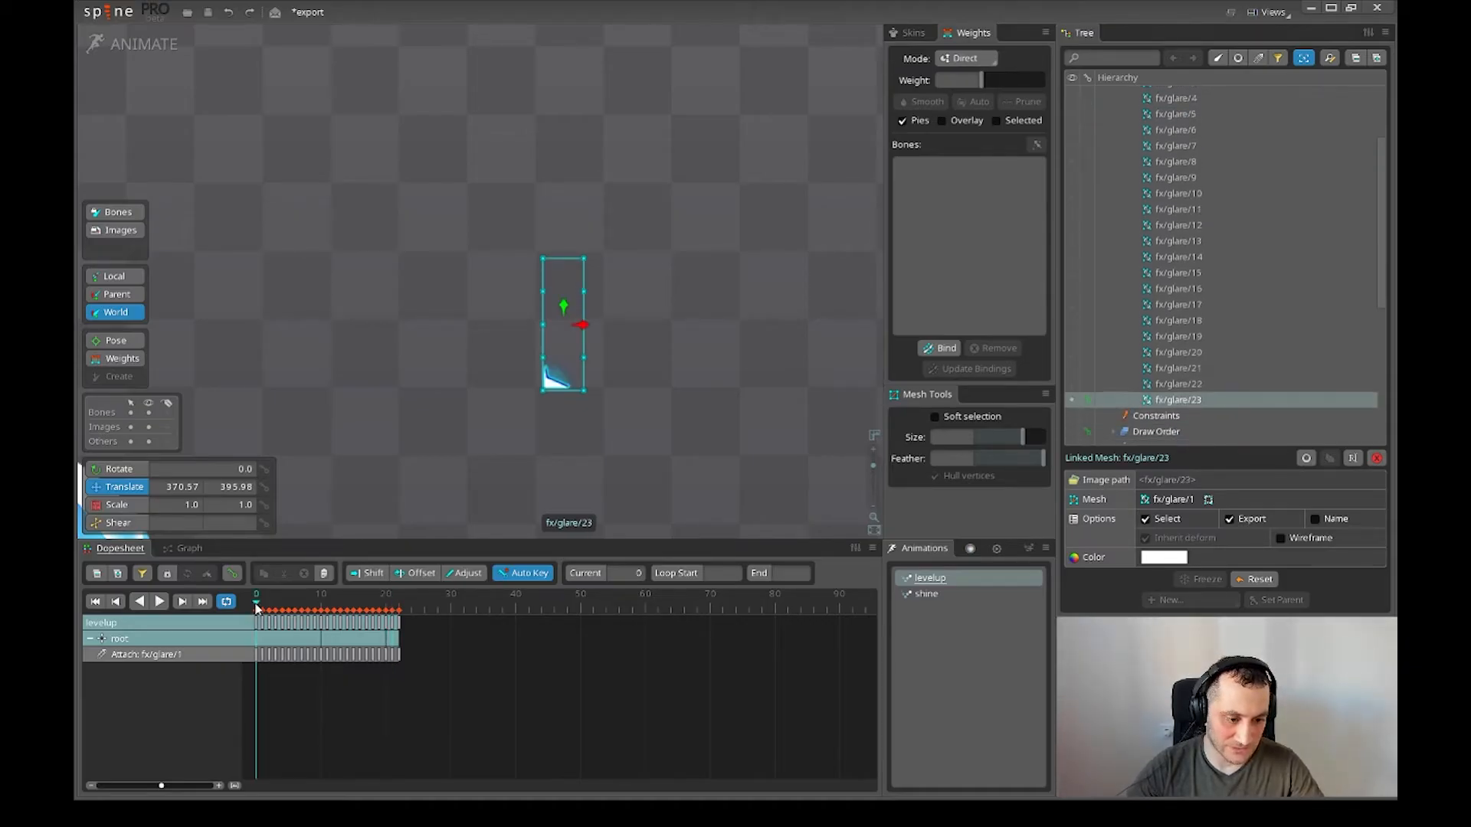
click(398, 625)
click(391, 625)
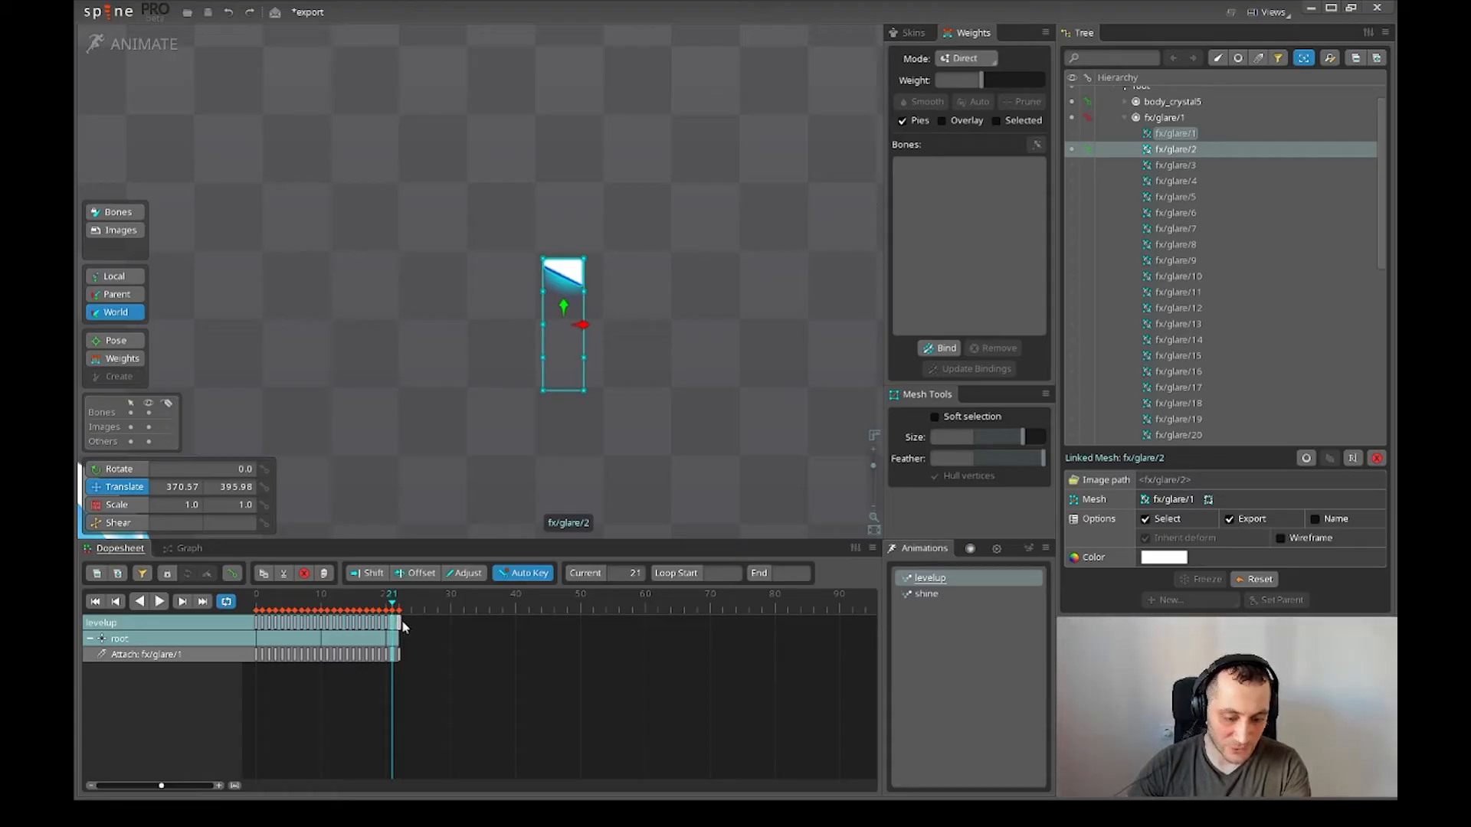
click(401, 623)
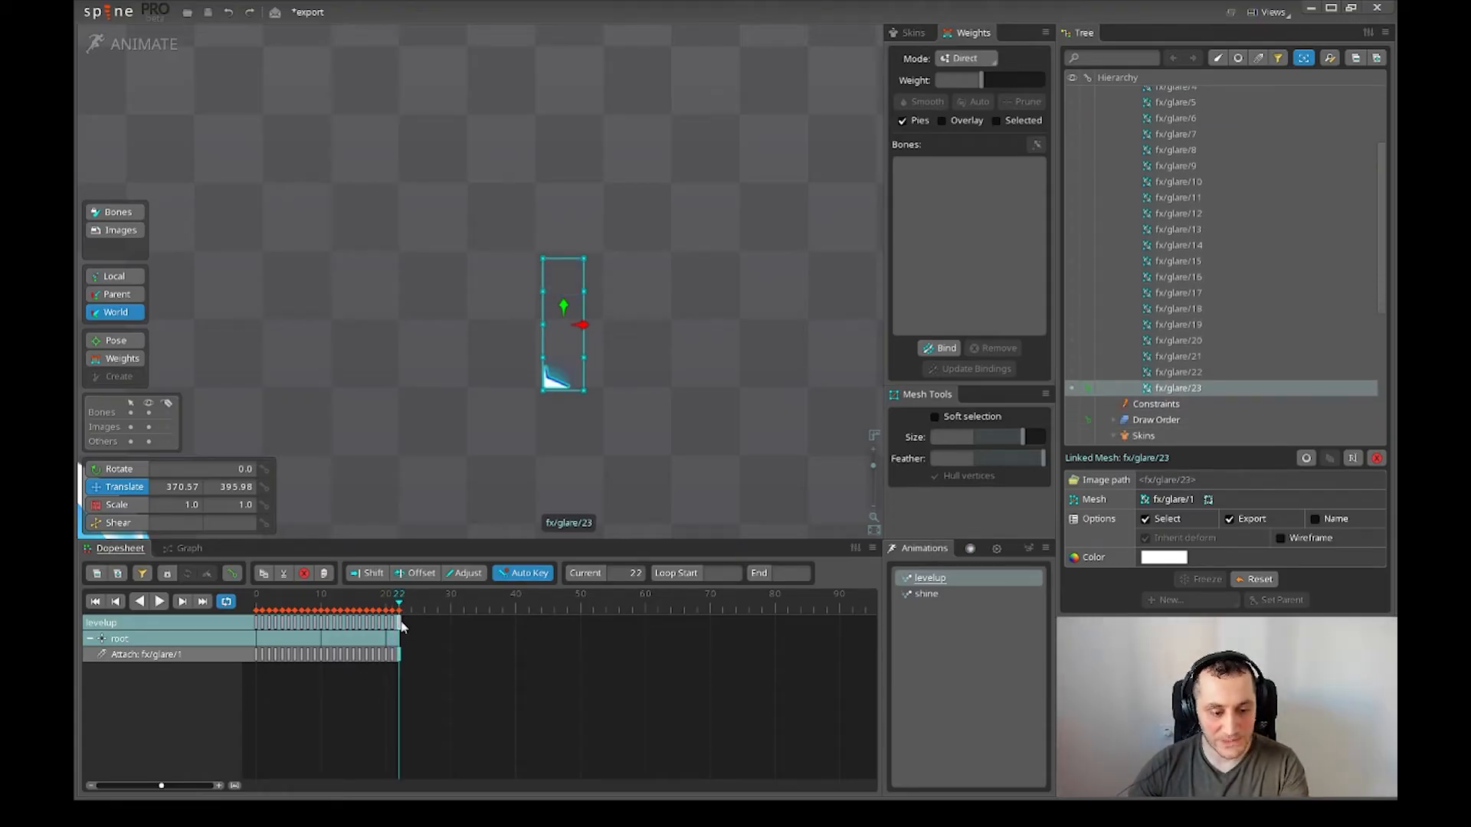
scroll(1171, 375, up, 3)
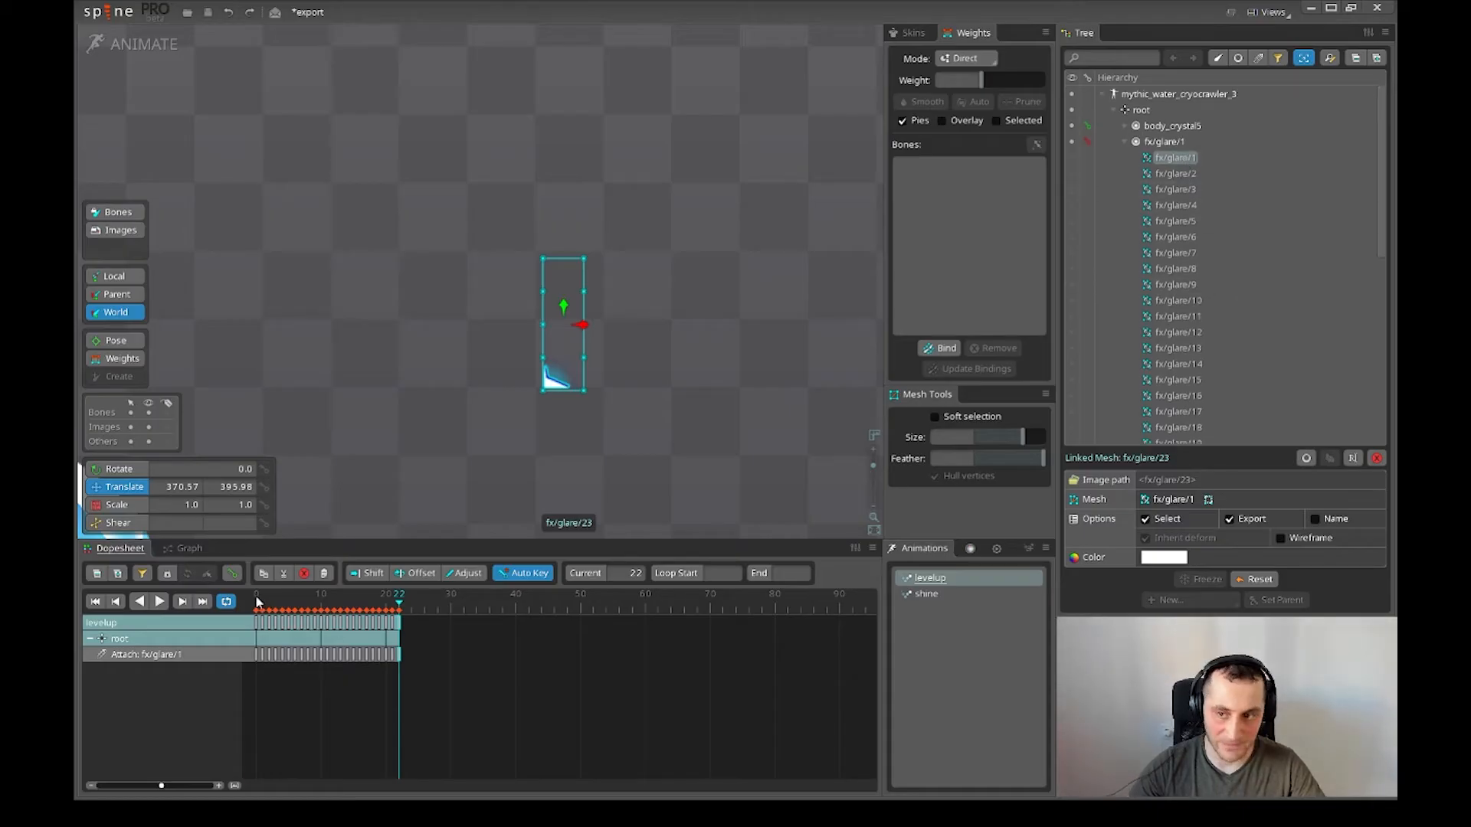
key(space)
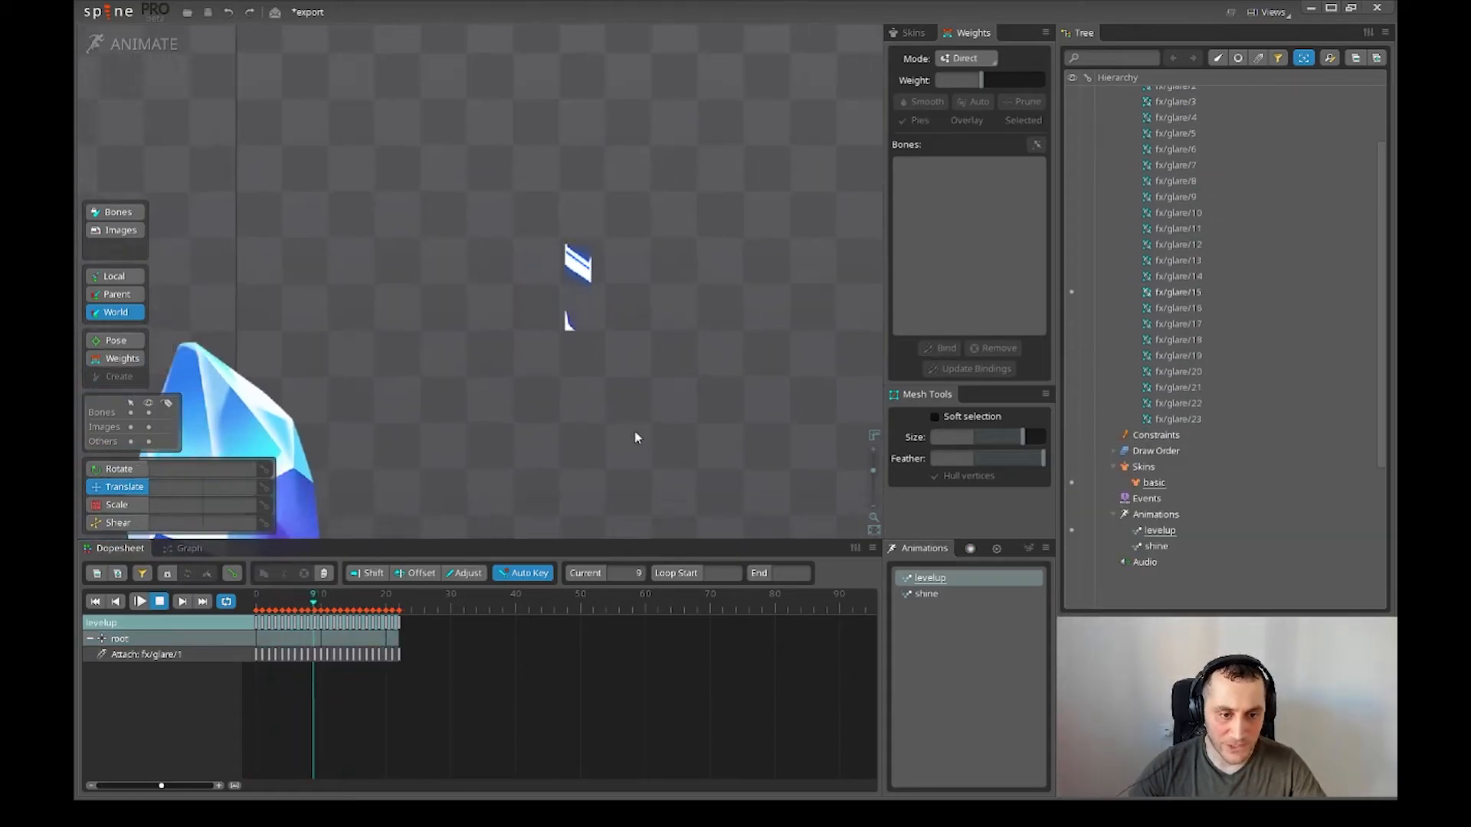
key(space)
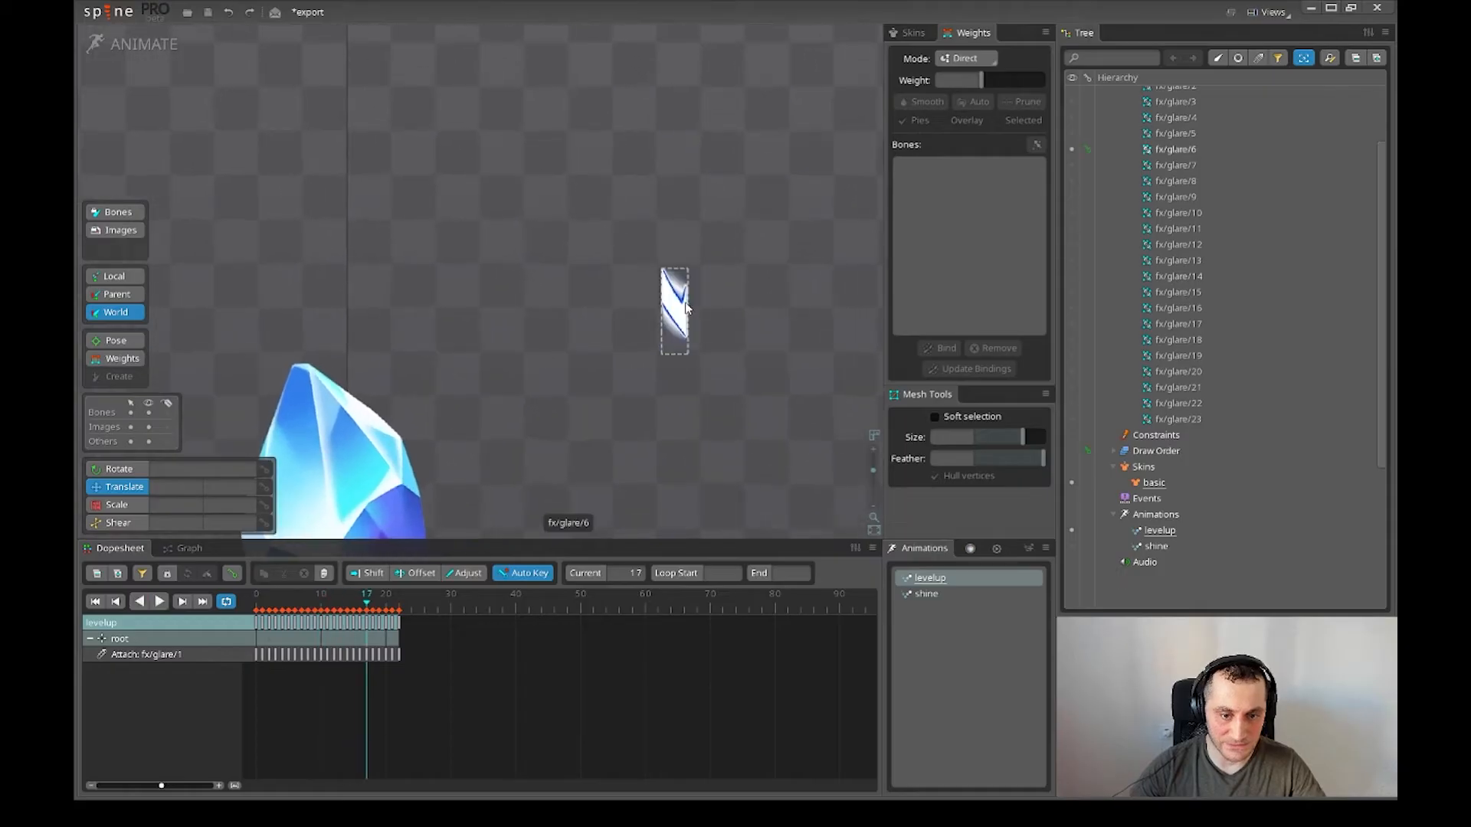
- Move the fx/glare/6 mesh at frame 17 onto the crystal's upper front facet, to about X -58, Y 223
click(676, 310)
scroll(679, 282, down, 3)
drag(589, 471, 443, 454)
scroll(735, 299, up, 2)
scroll(452, 387, up, 2)
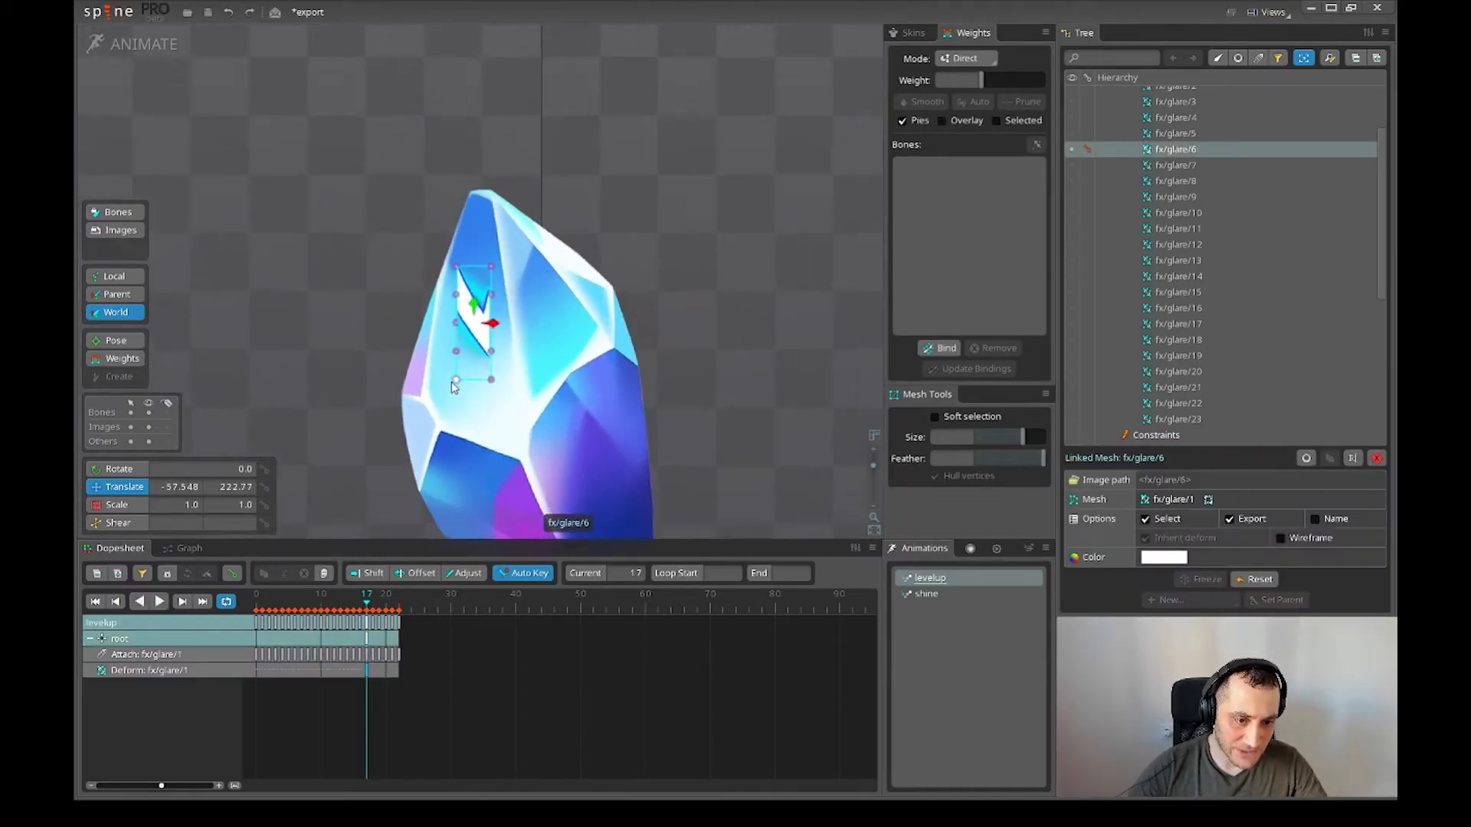
- Fit the lower vertices of the fx/glare/6 mesh to the bottom corners and lower edges of the crystal facet
scroll(454, 387, up, 1)
click(421, 416)
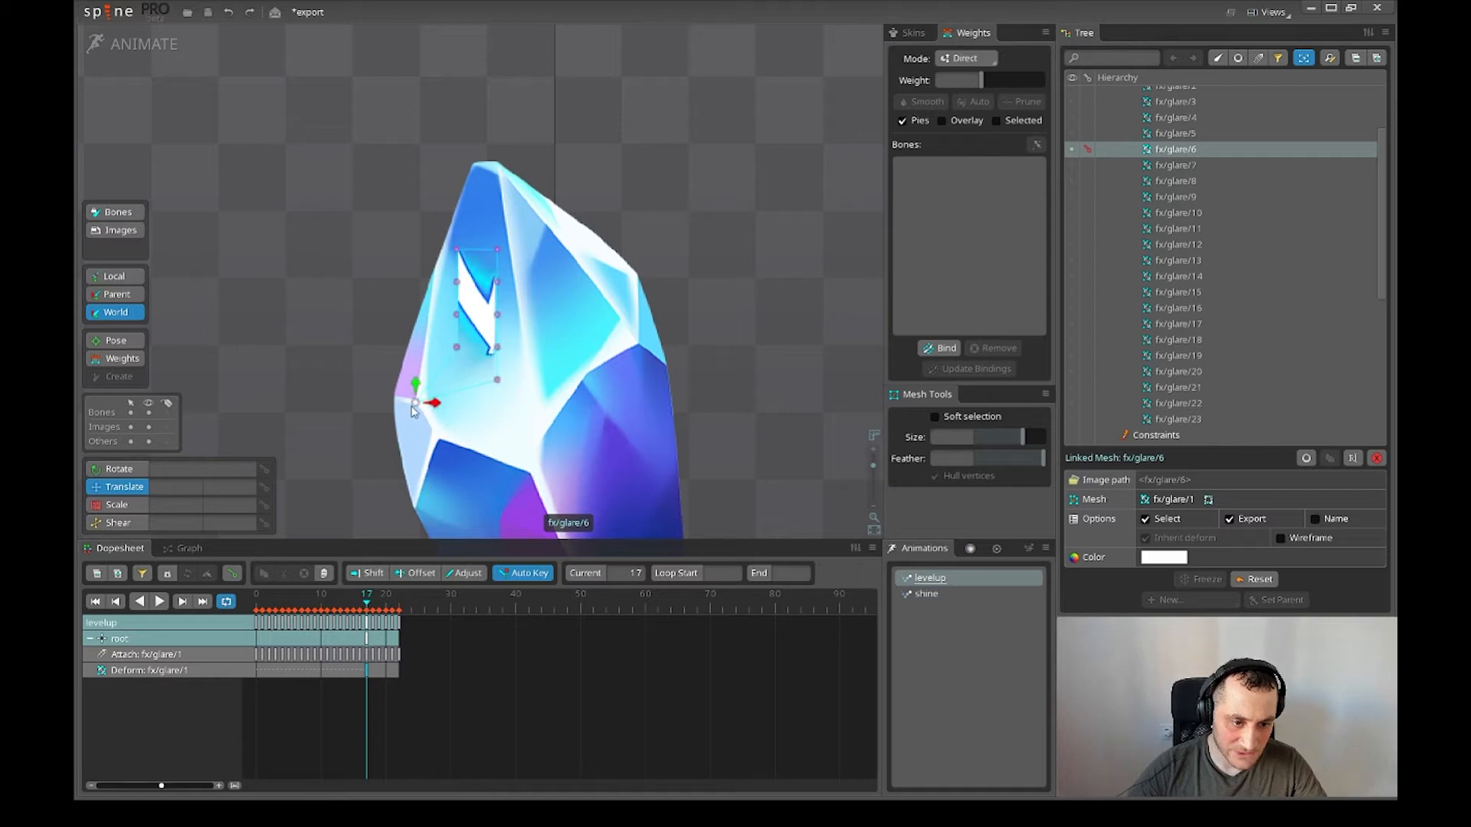
drag(412, 411, 438, 448)
drag(458, 349, 416, 403)
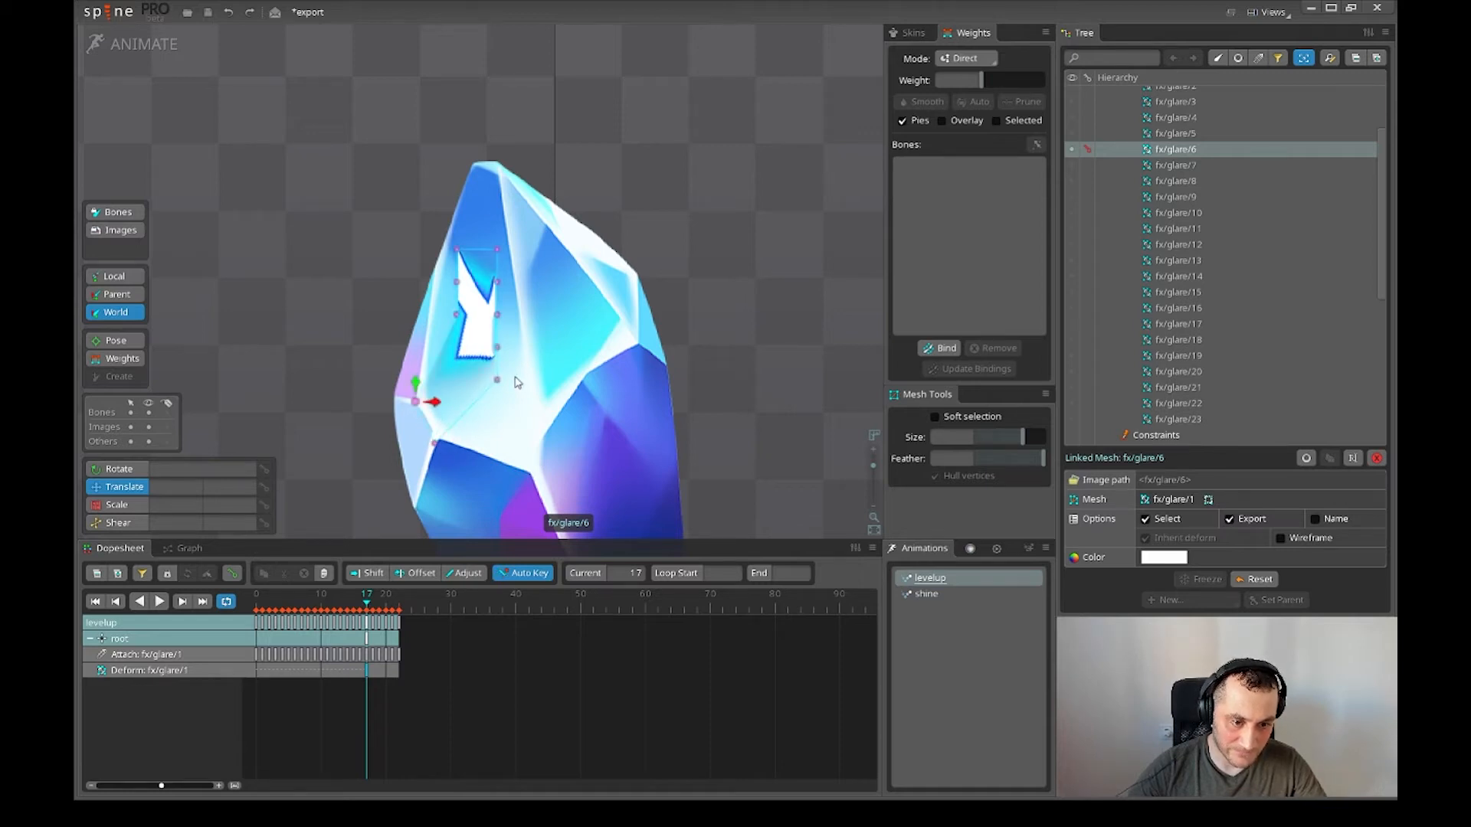
drag(498, 381, 526, 474)
drag(499, 349, 533, 393)
- Fit the upper vertices of the fx/glare/6 mesh to the crystal's tip and refine its side vertices along the facet edges
drag(498, 315, 498, 165)
drag(458, 249, 470, 166)
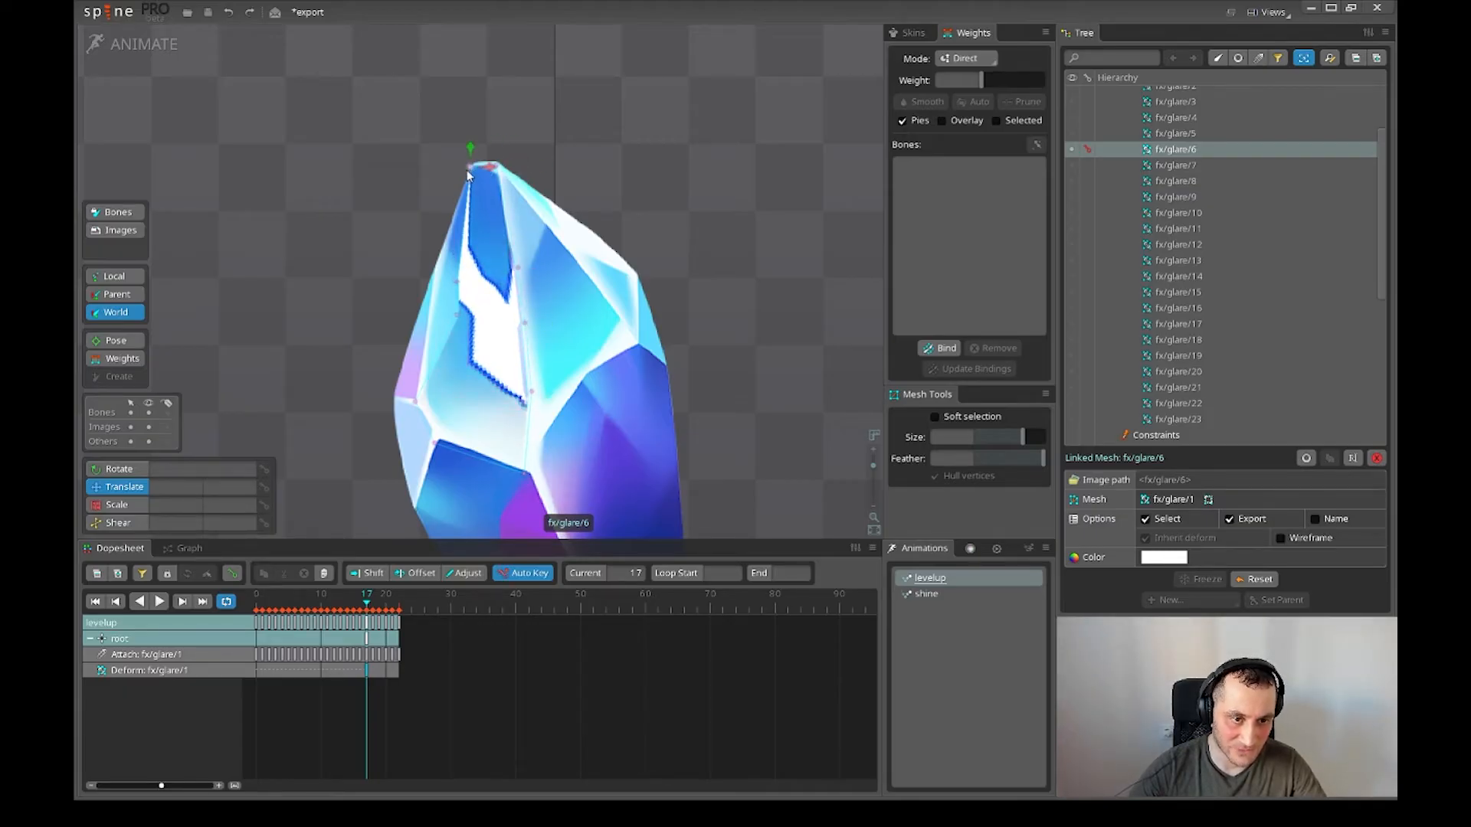
drag(458, 283, 424, 319)
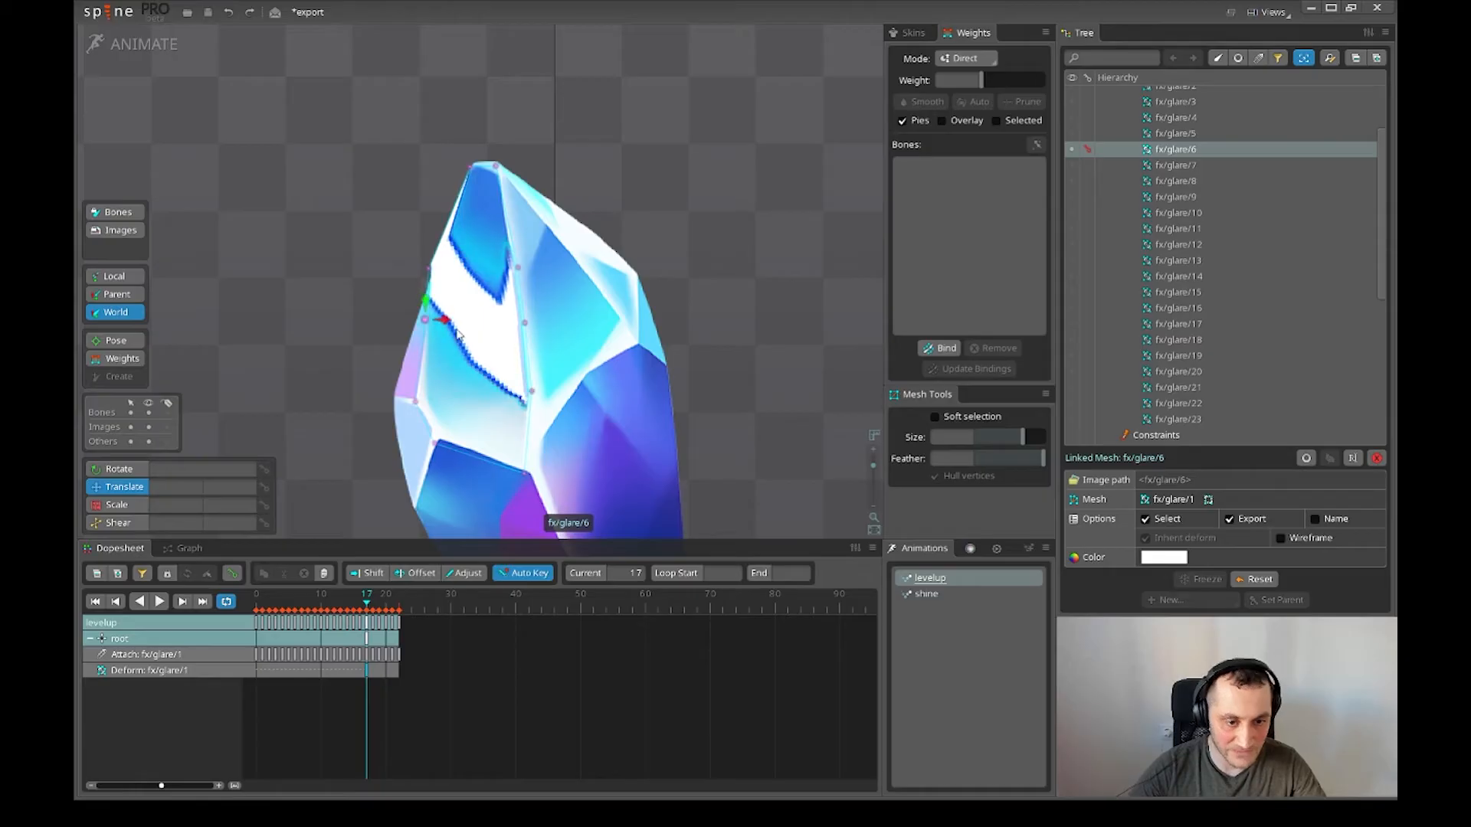
drag(430, 269, 435, 272)
click(531, 398)
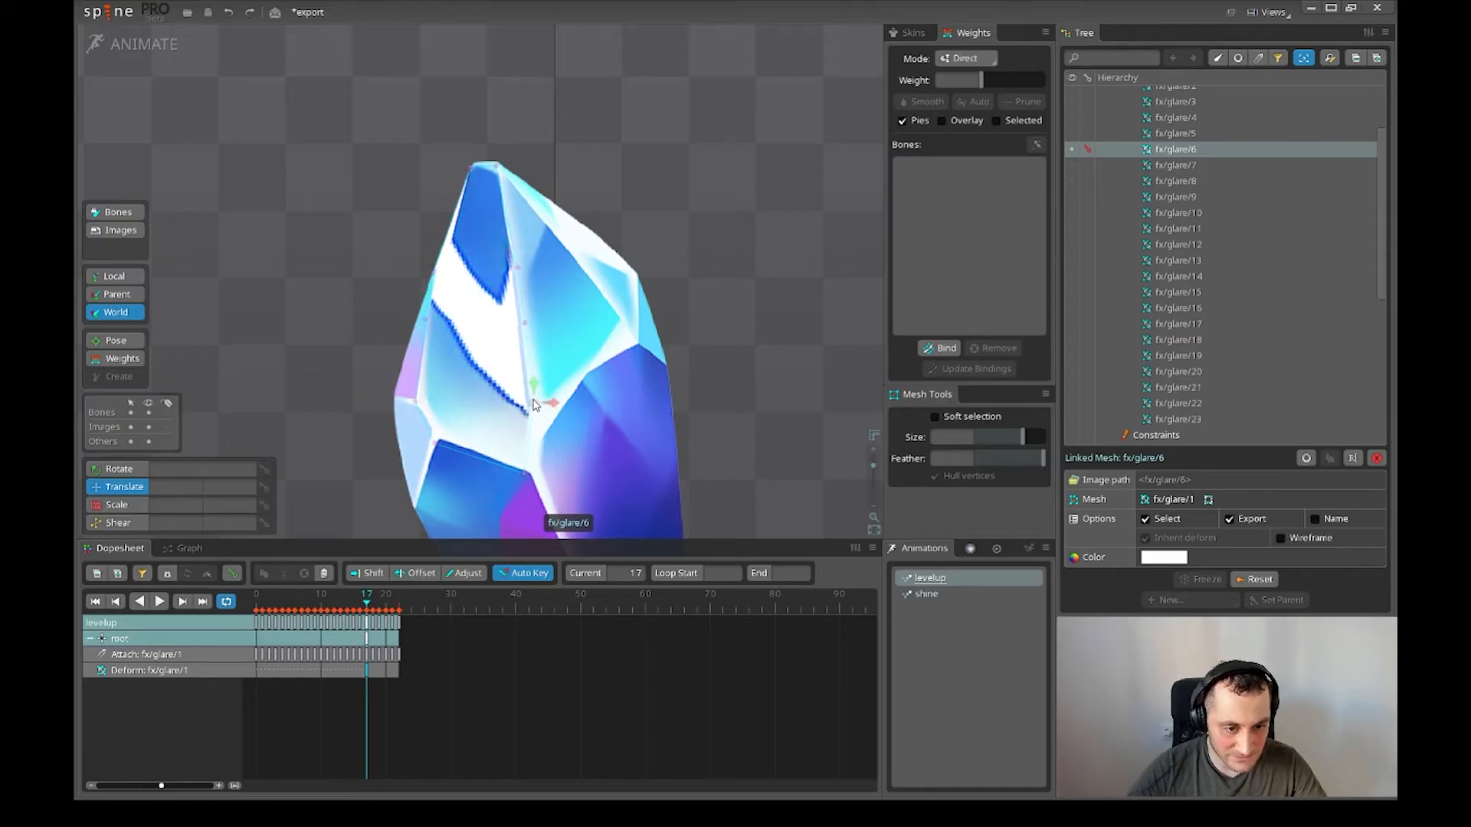
- Move the glare mesh's deform key from frame 17 to frame 0 and start playing the animation
drag(366, 672, 257, 671)
scroll(490, 498, down, 2)
key(space)
key(d)
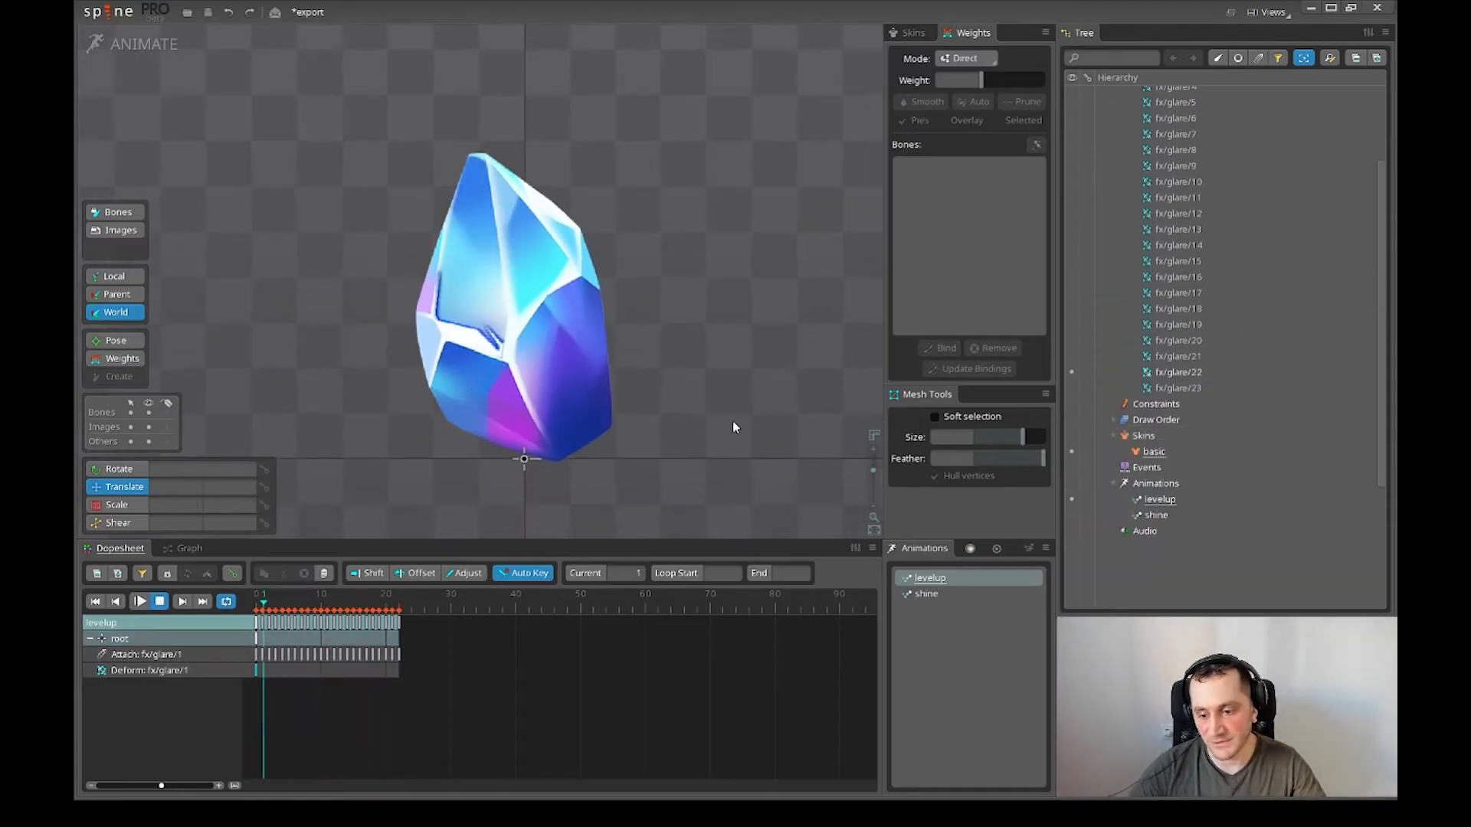
- Preview the looping glare animation on the whole crystal in the Outline view and stop playback
scroll(738, 420, down, 3)
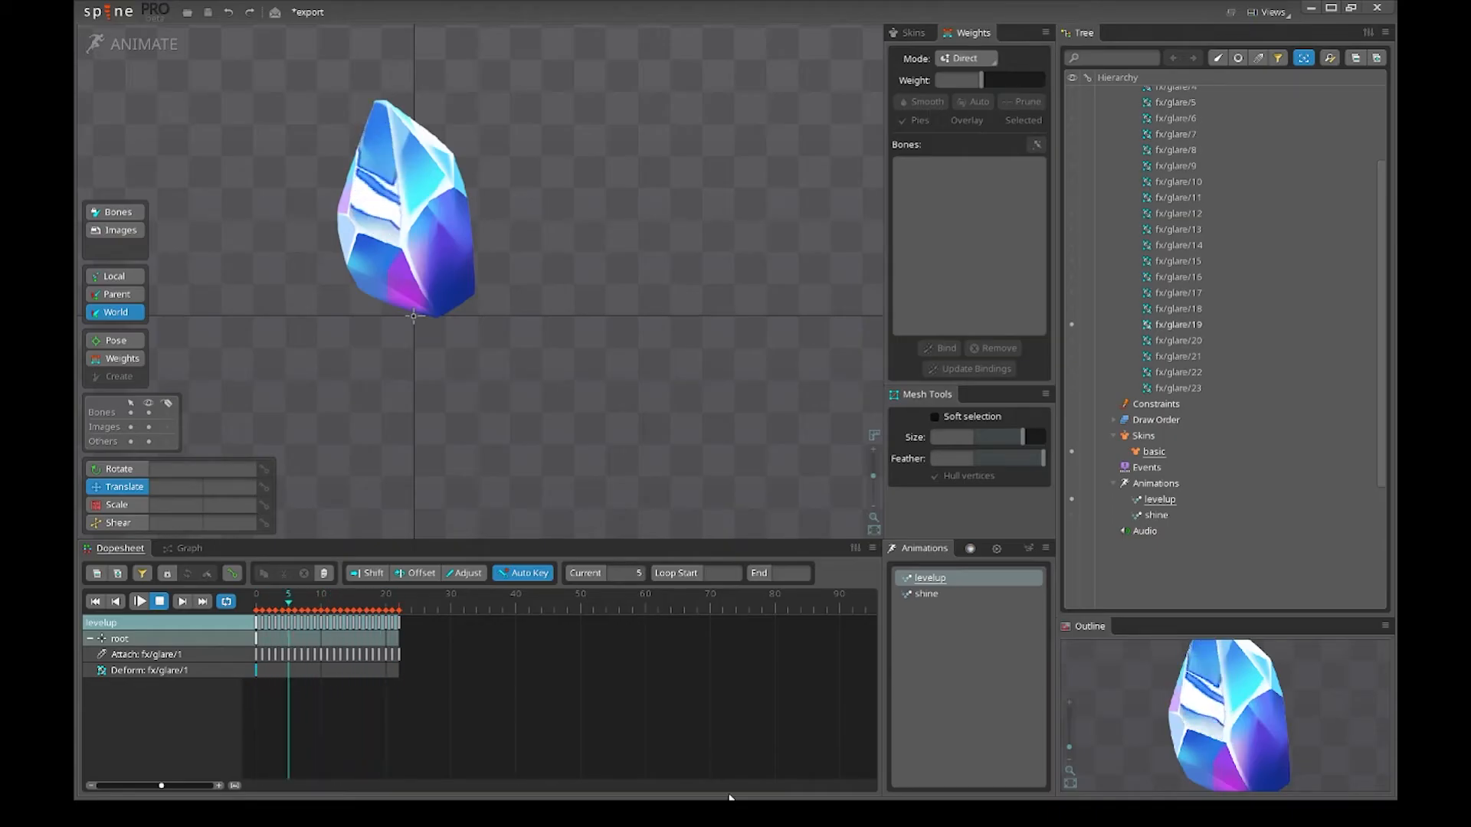
scroll(1289, 692, down, 4)
scroll(1254, 687, up, 2)
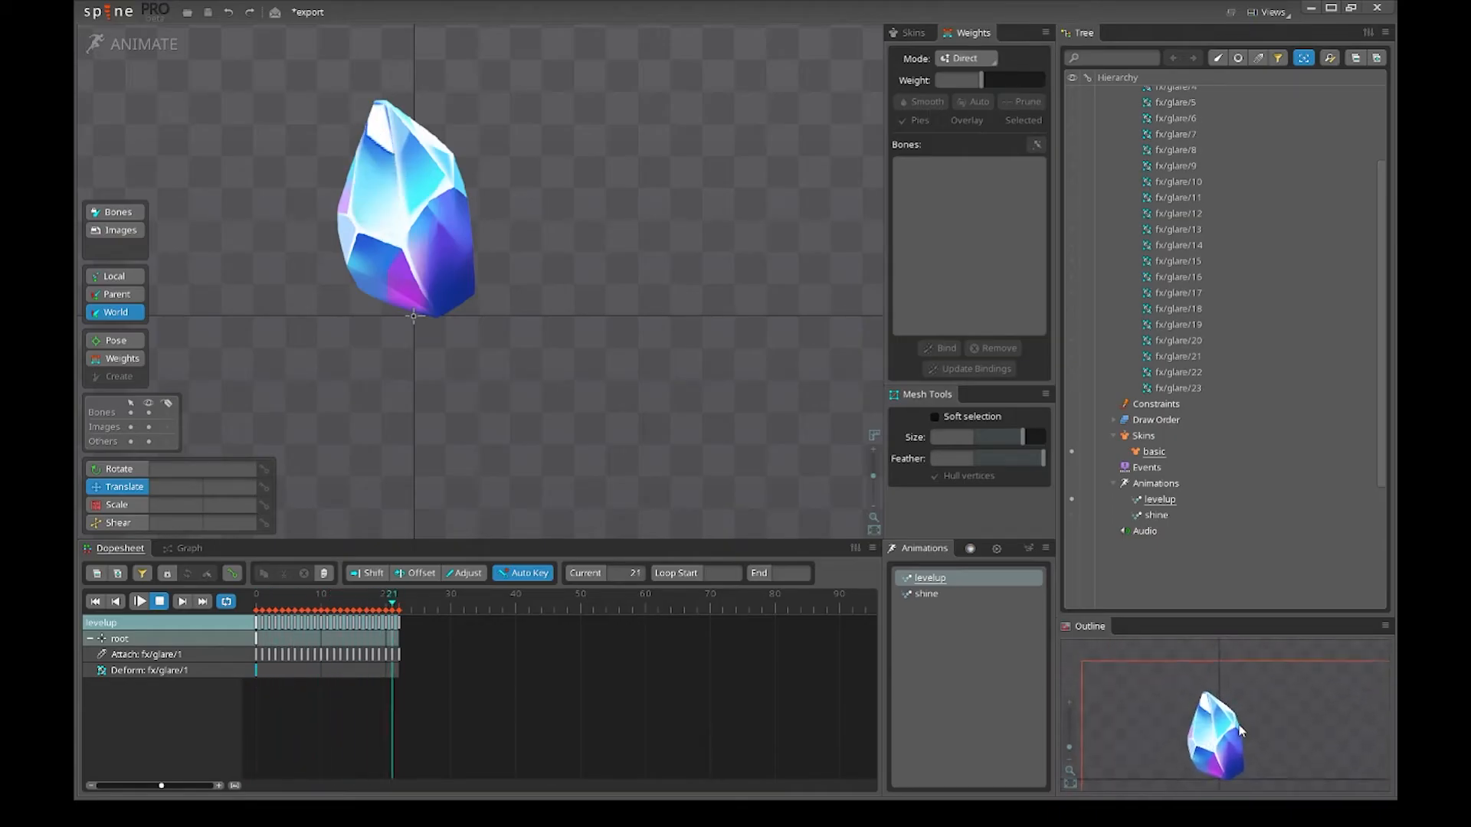
key(d)
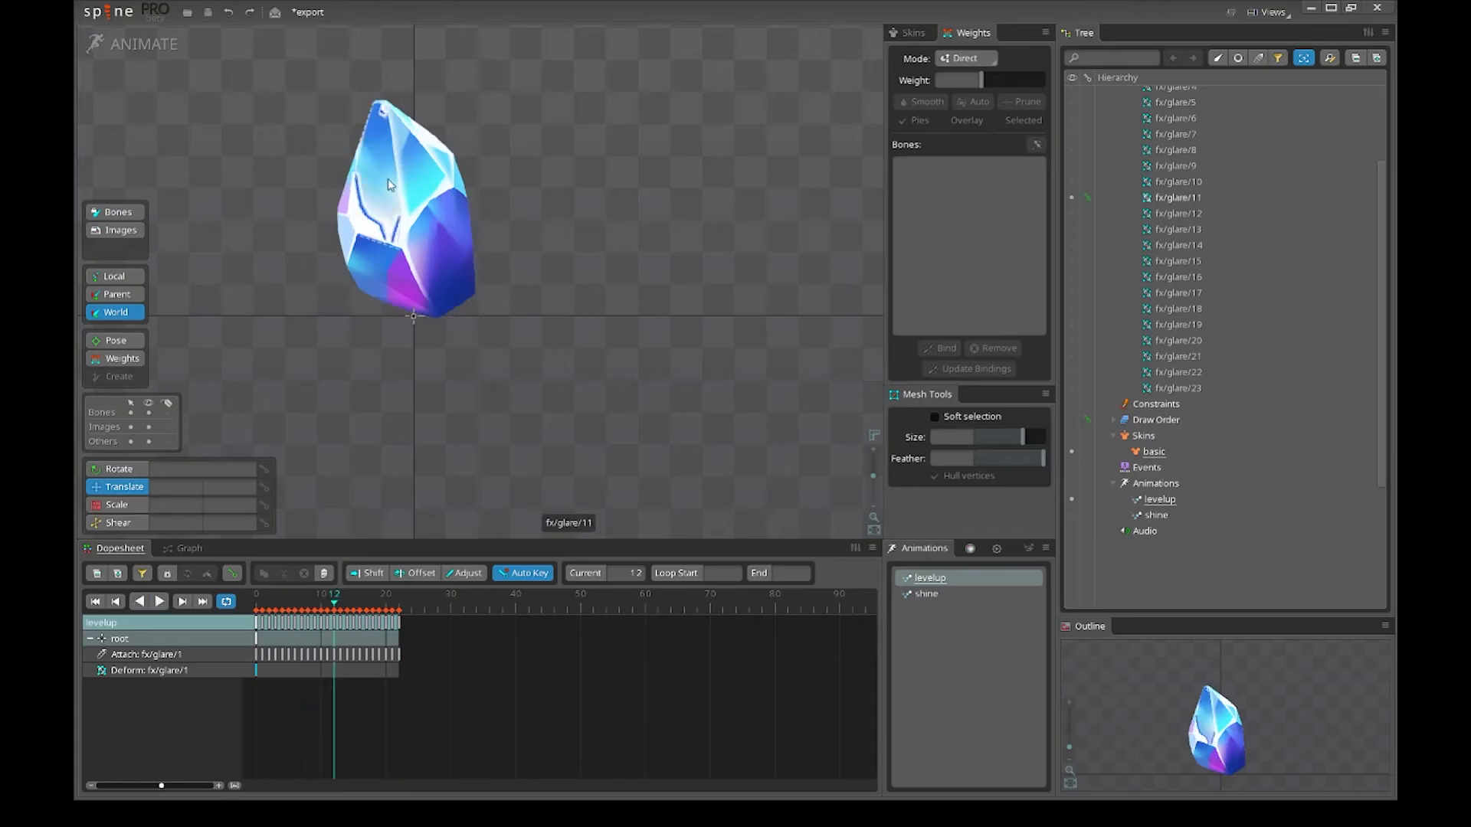
- Select the linked mesh fx/glare/11 on the crystal at frame 12 and review the glare slot's attachments in the hierarchy
click(385, 175)
scroll(1138, 224, up, 1)
scroll(1137, 225, up, 5)
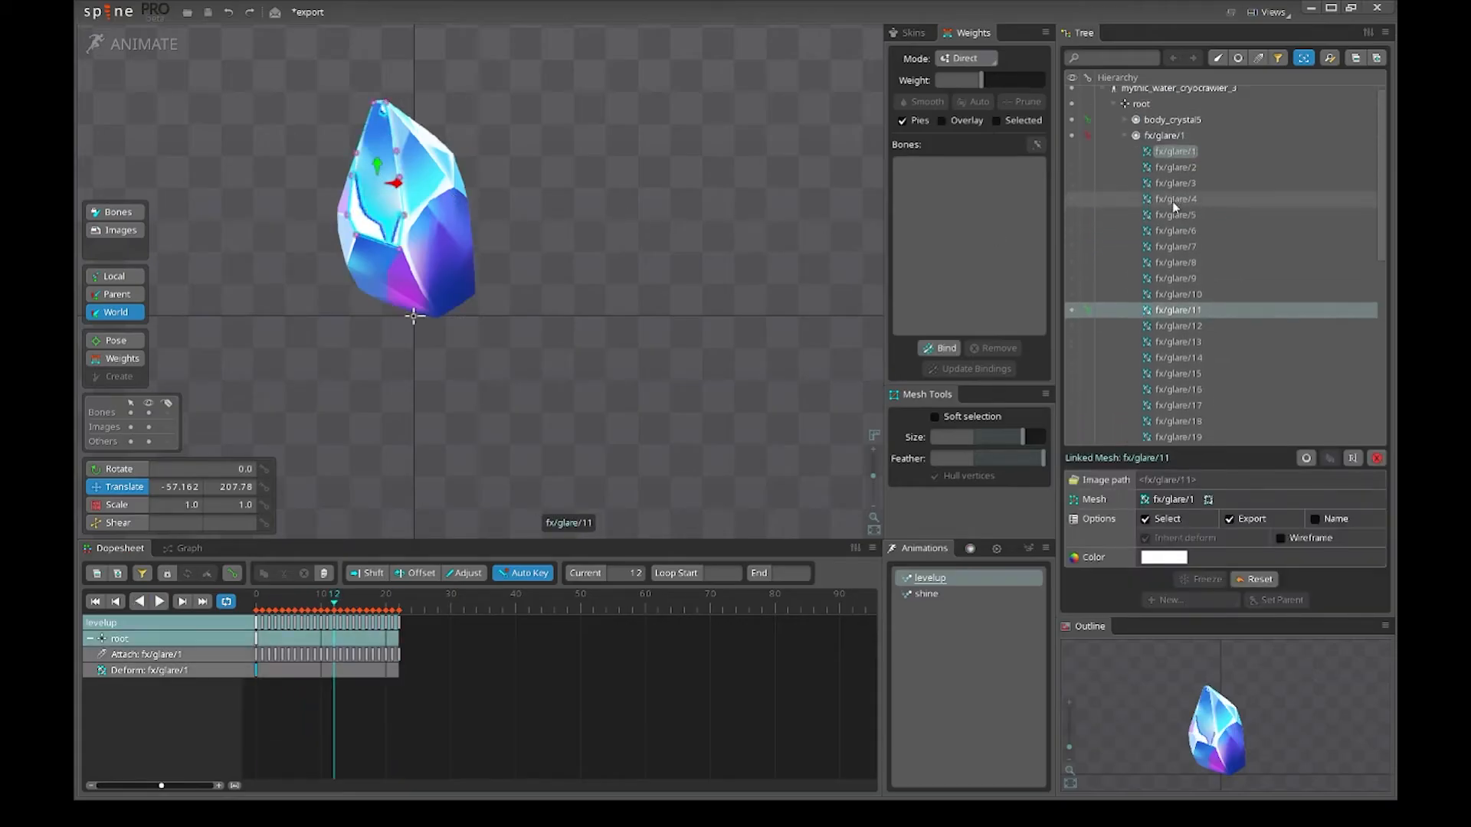
- Set the fx/glare/1 slot's blending to Additive in setup mode and return to animate mode
click(1161, 146)
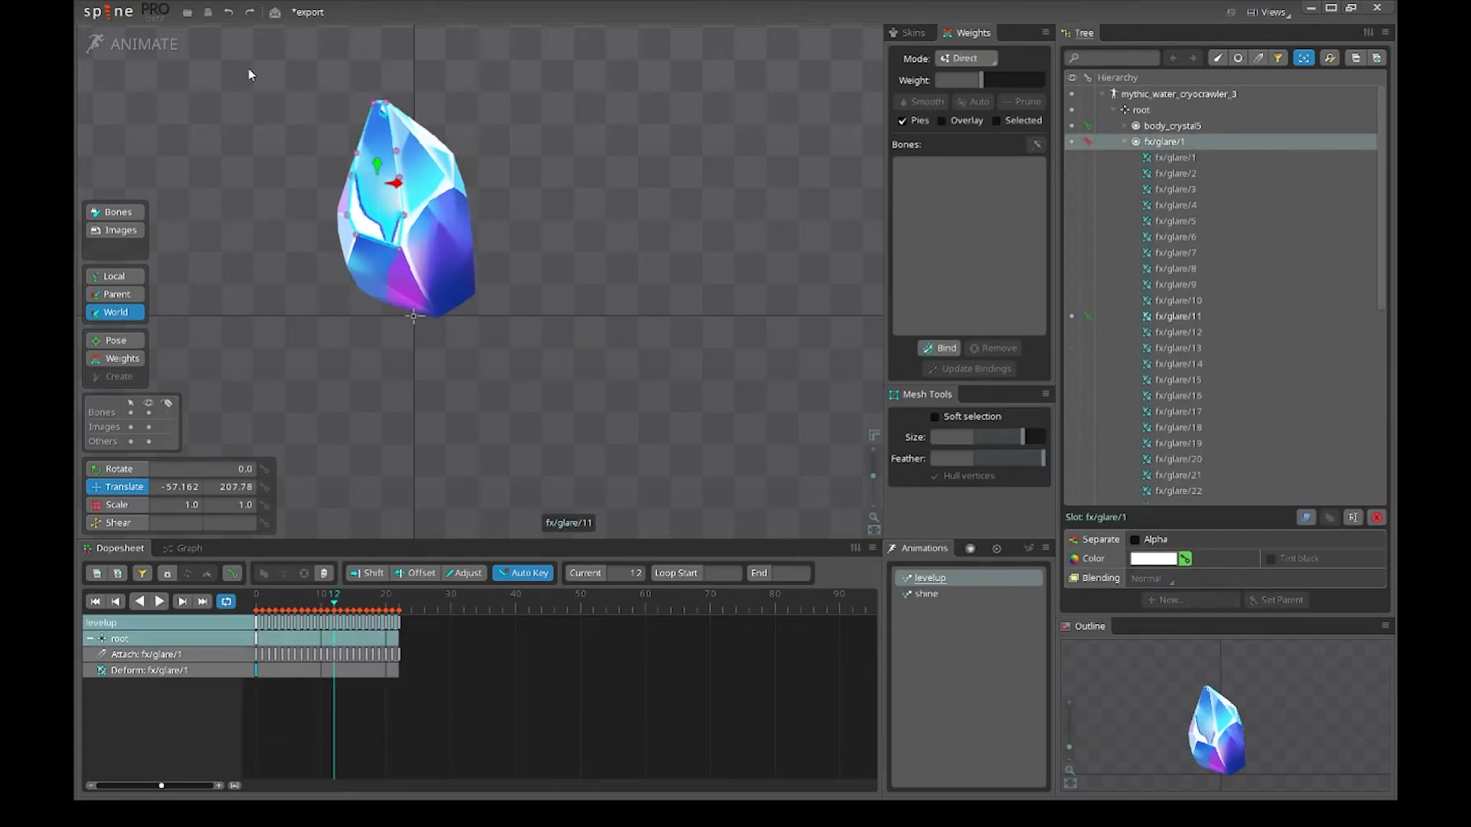
click(131, 44)
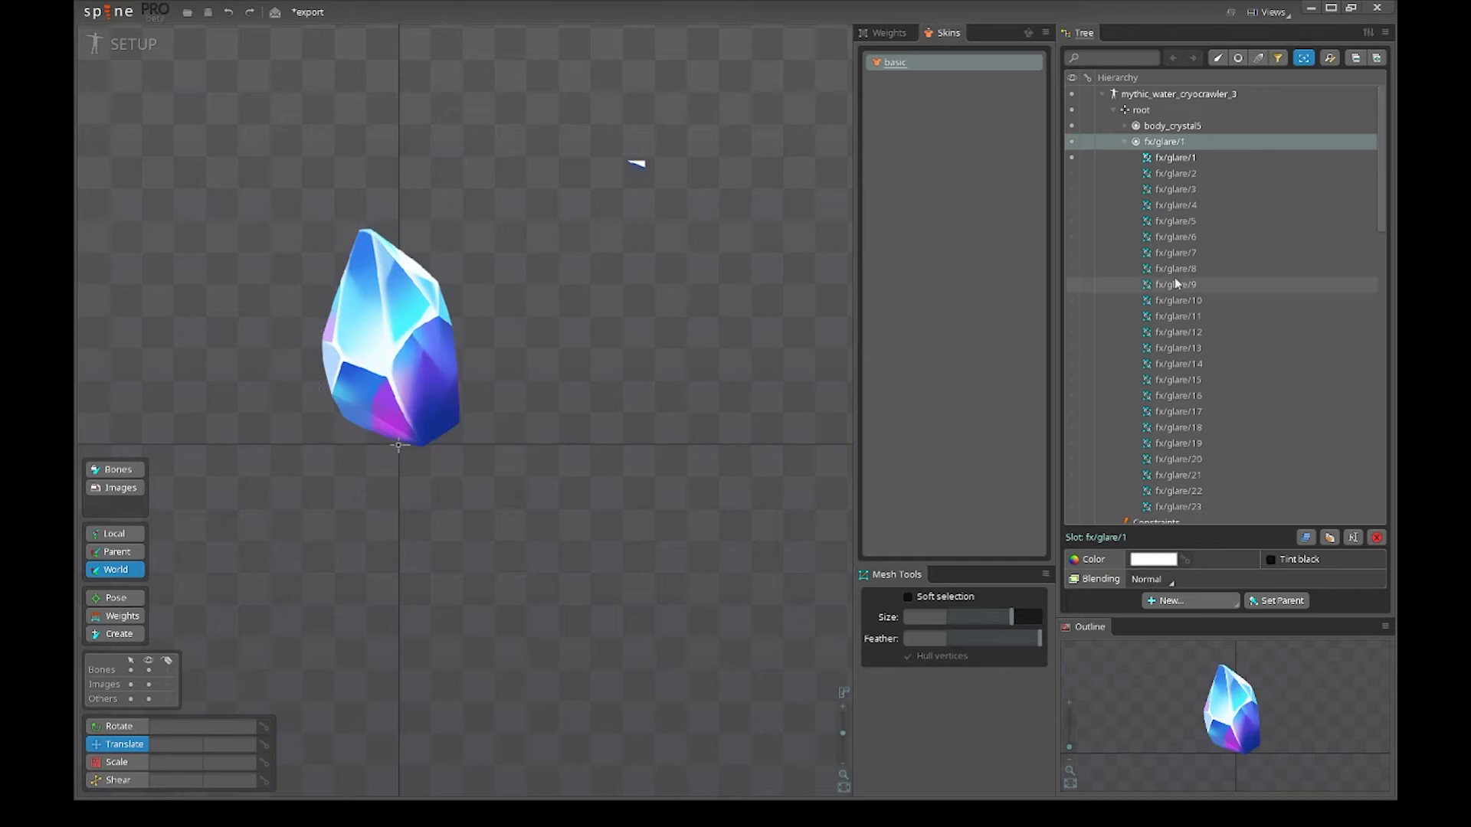
click(1149, 579)
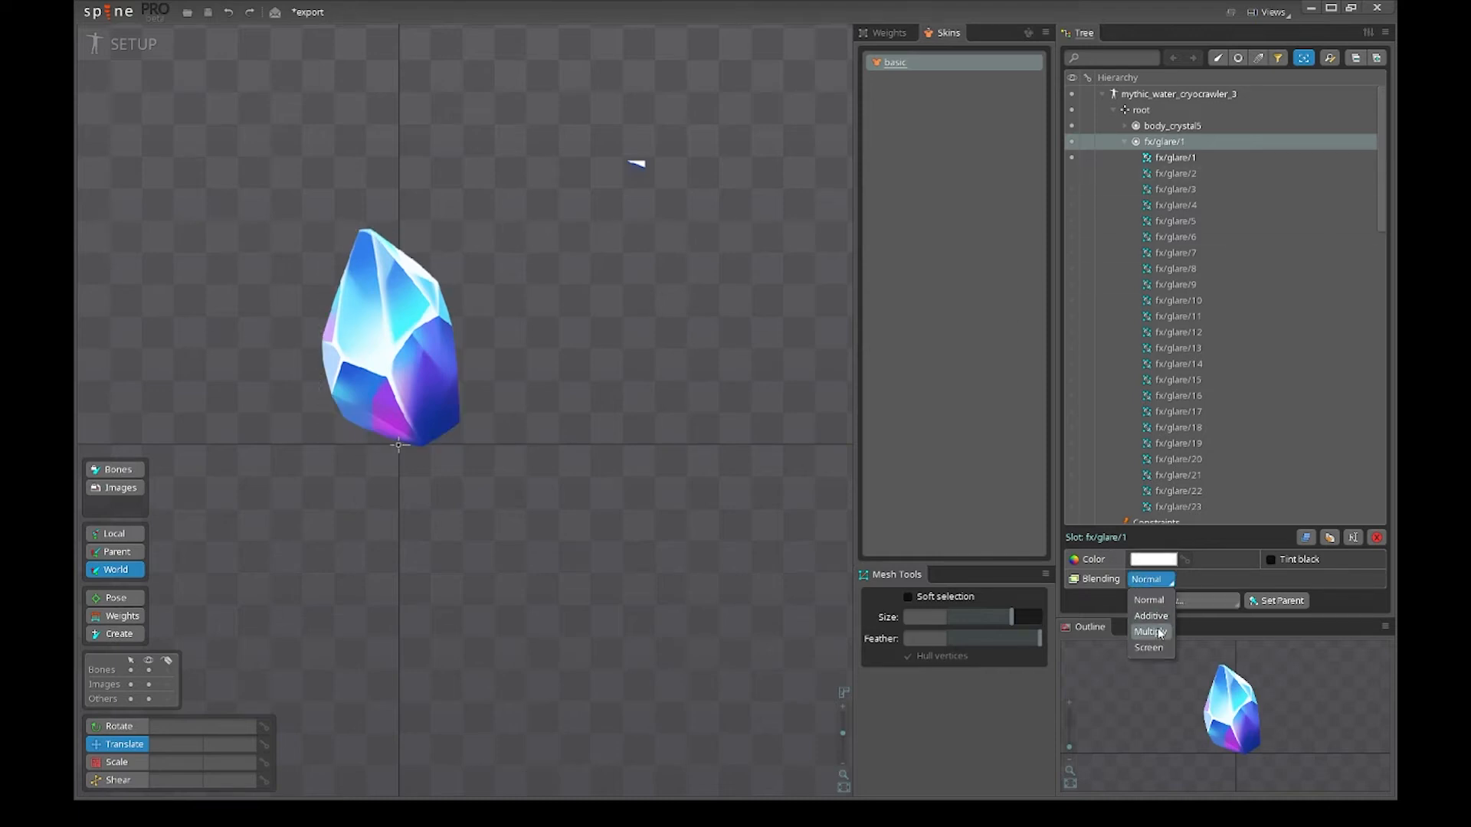
click(1152, 617)
click(131, 43)
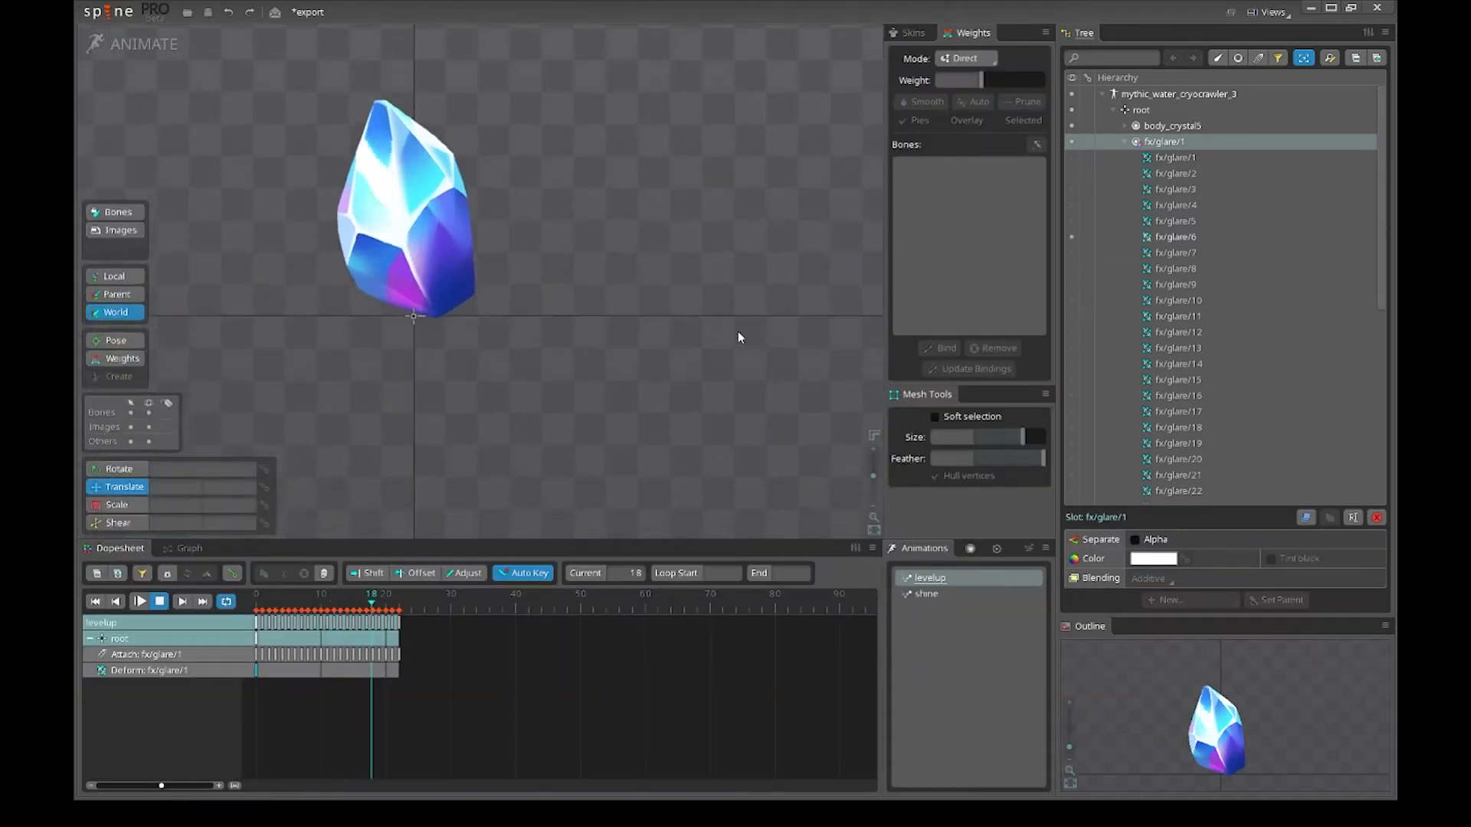
- Preview the looping additive glare on the crystal in the viewport and the Outline view, ending with playback stopped
drag(616, 334, 663, 374)
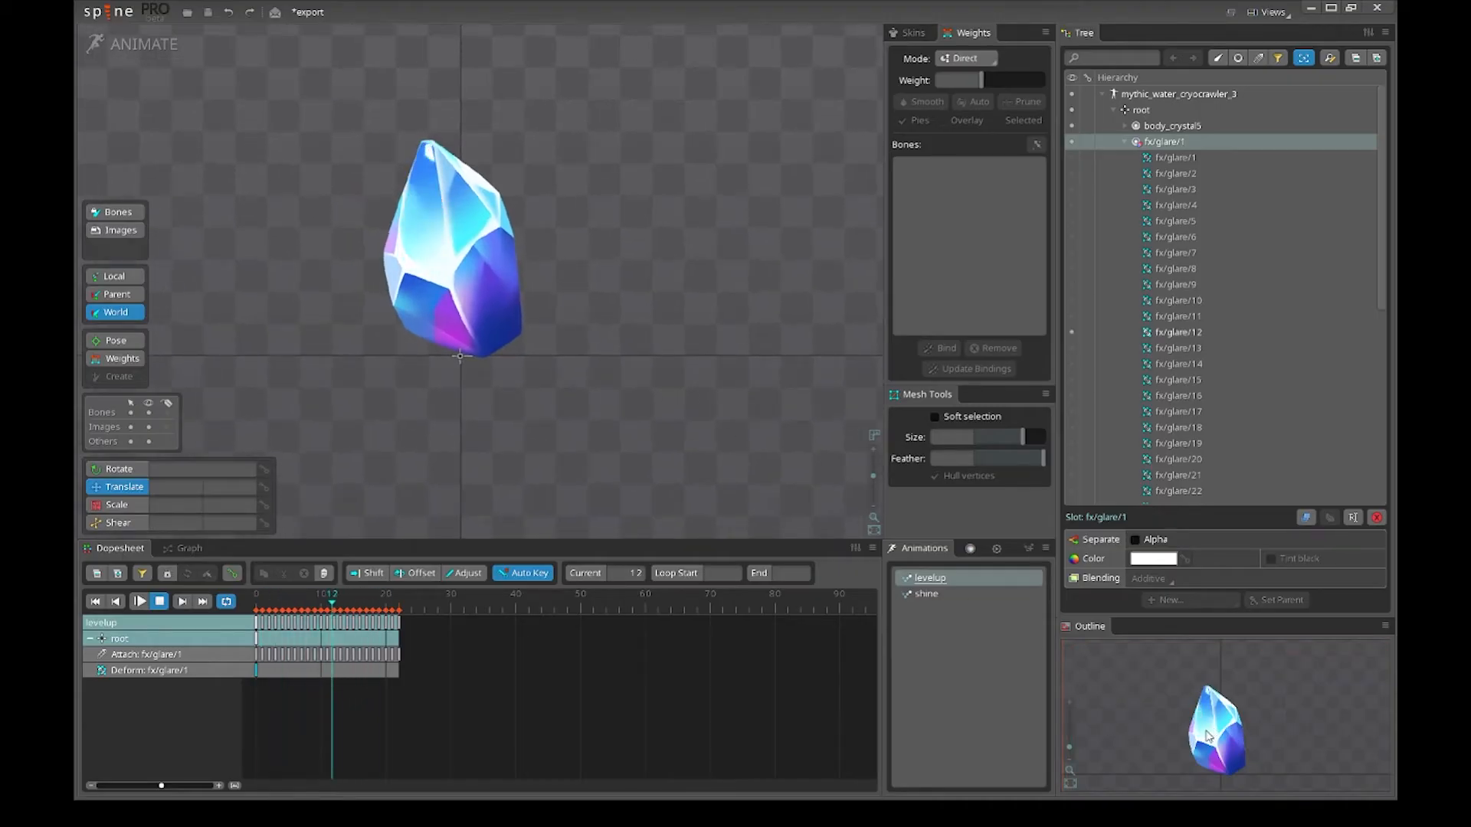
scroll(1217, 742, up, 1)
drag(1216, 742, 1219, 723)
click(423, 227)
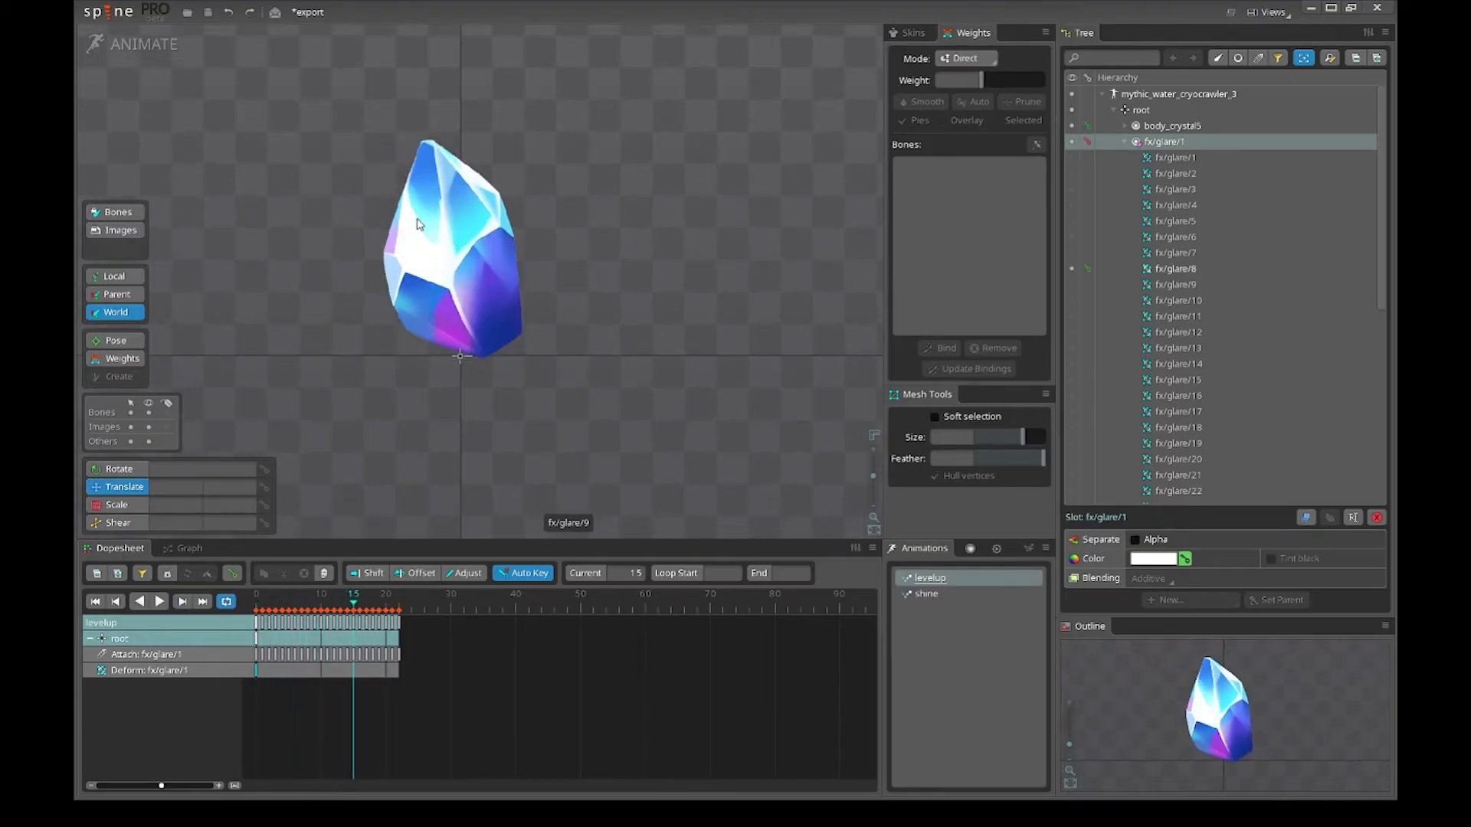
- Examine where the source mesh fx/glare/1 sits relative to the crystal in setup mode
click(132, 44)
scroll(443, 400, up, 2)
click(443, 400)
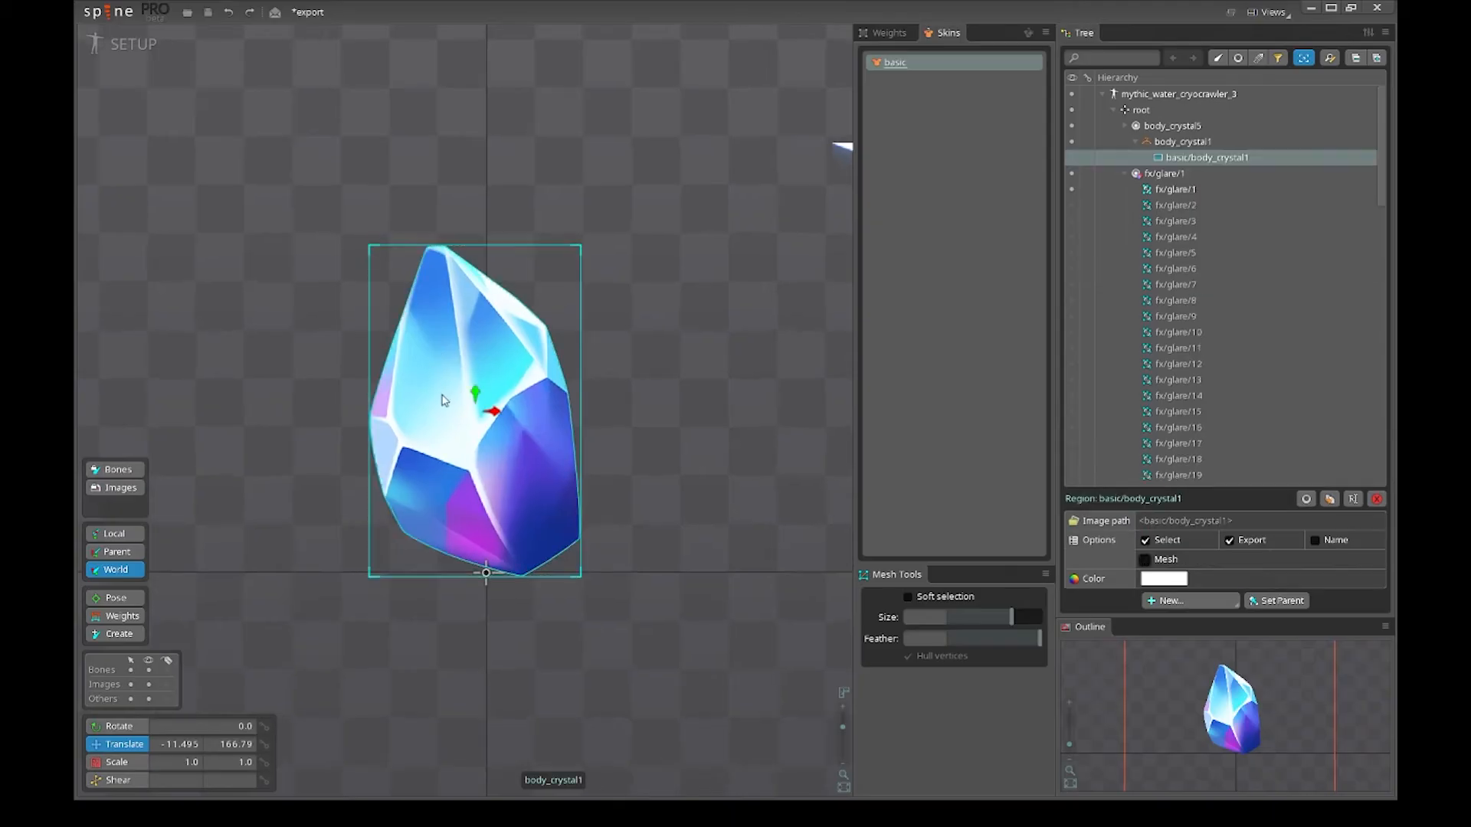
click(1175, 190)
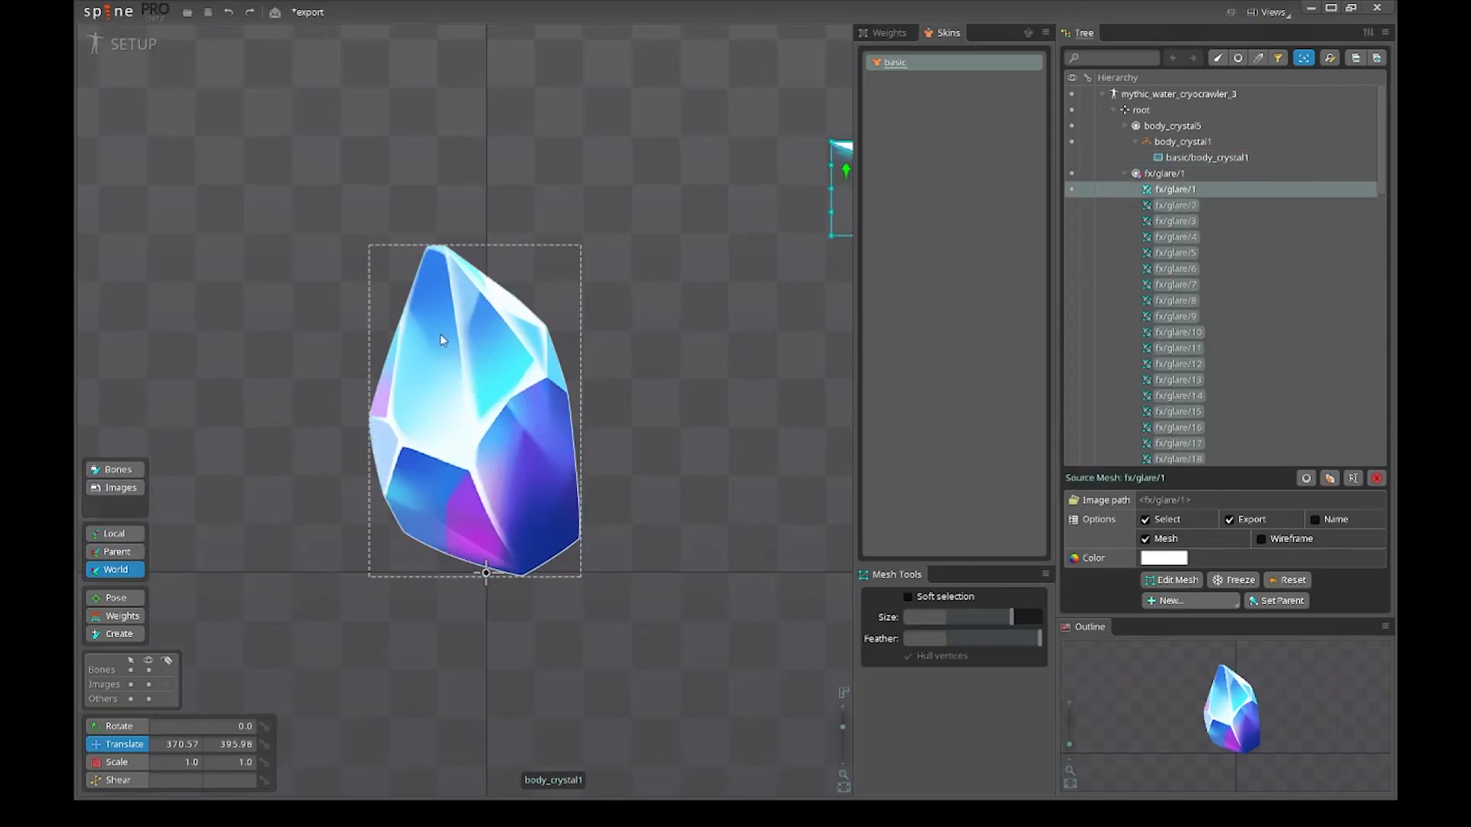
drag(830, 209, 727, 223)
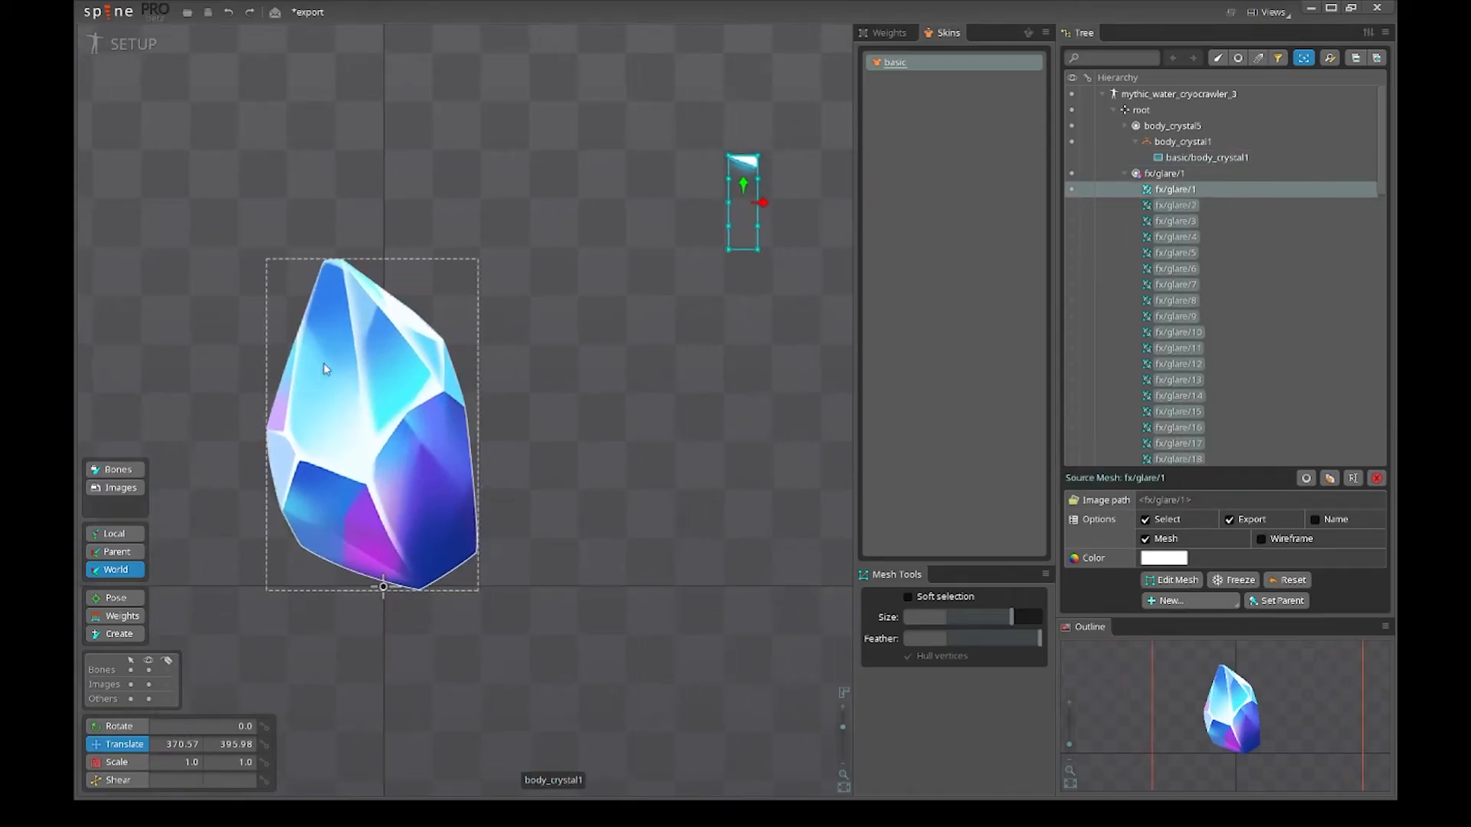
drag(760, 366, 449, 452)
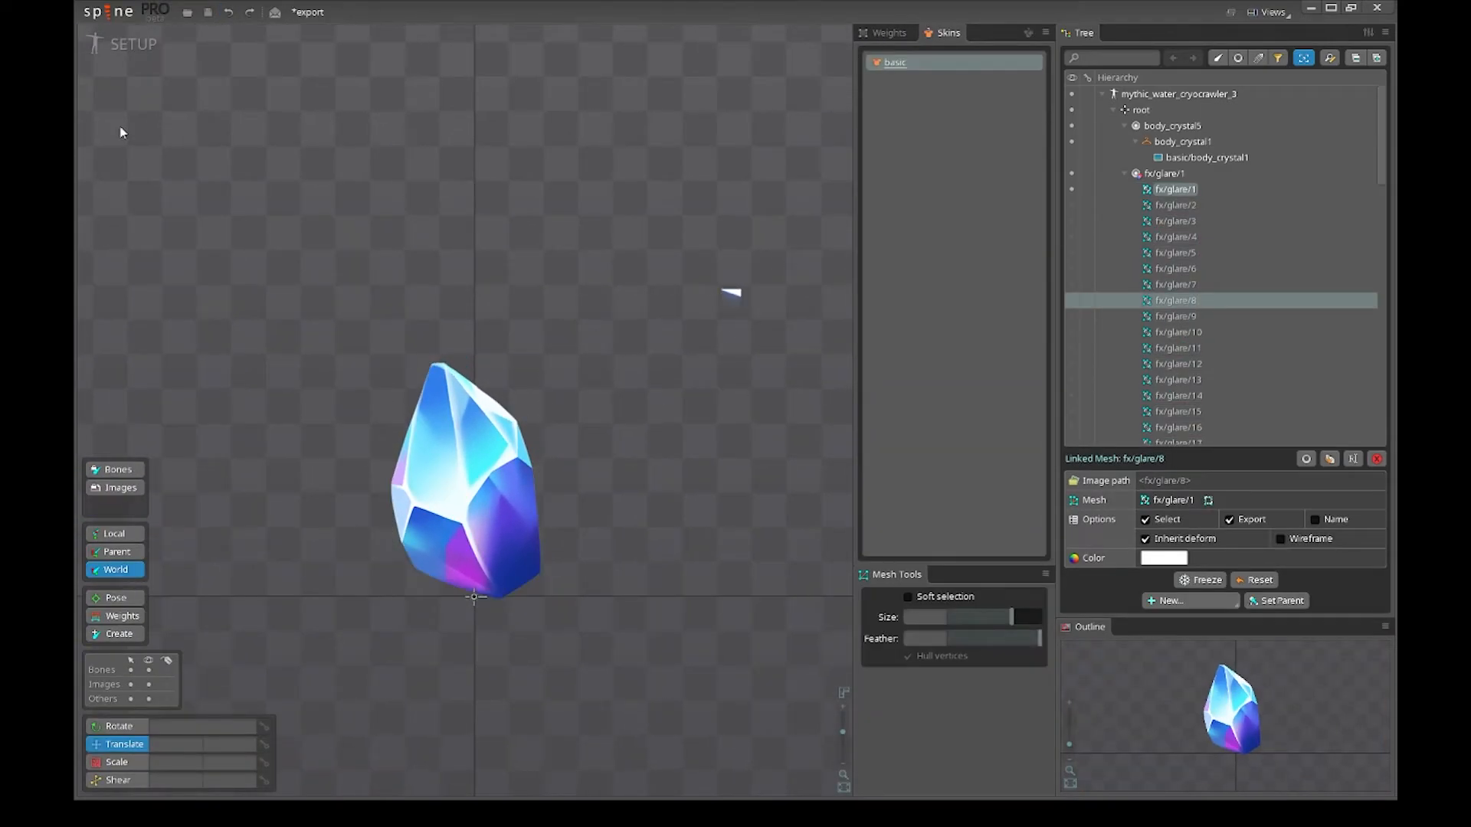
- Copy the positions of all fx/glare/23 mesh vertices at frame 0 in animate mode
click(126, 45)
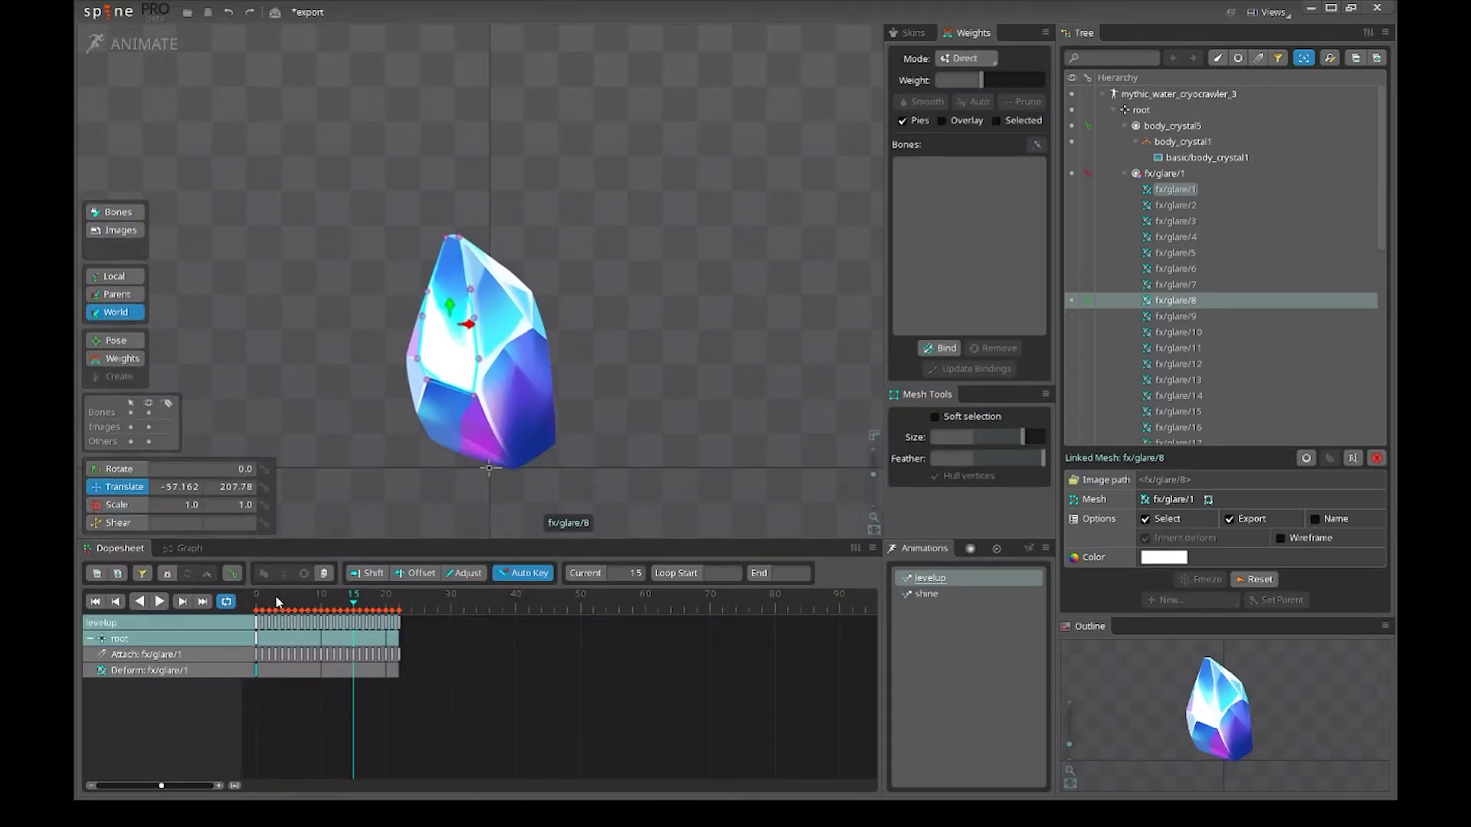
drag(279, 603, 255, 603)
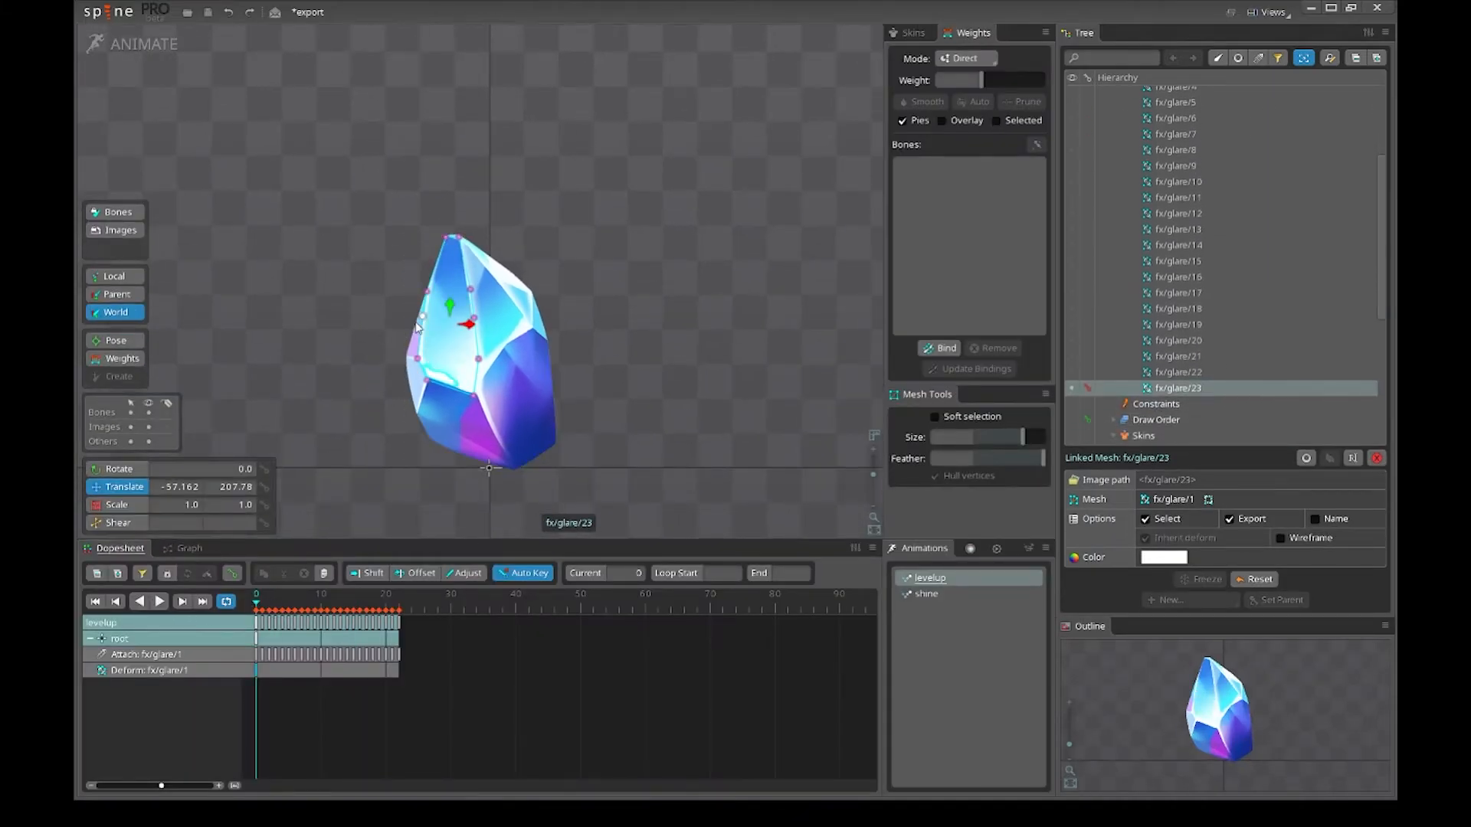
scroll(417, 327, up, 3)
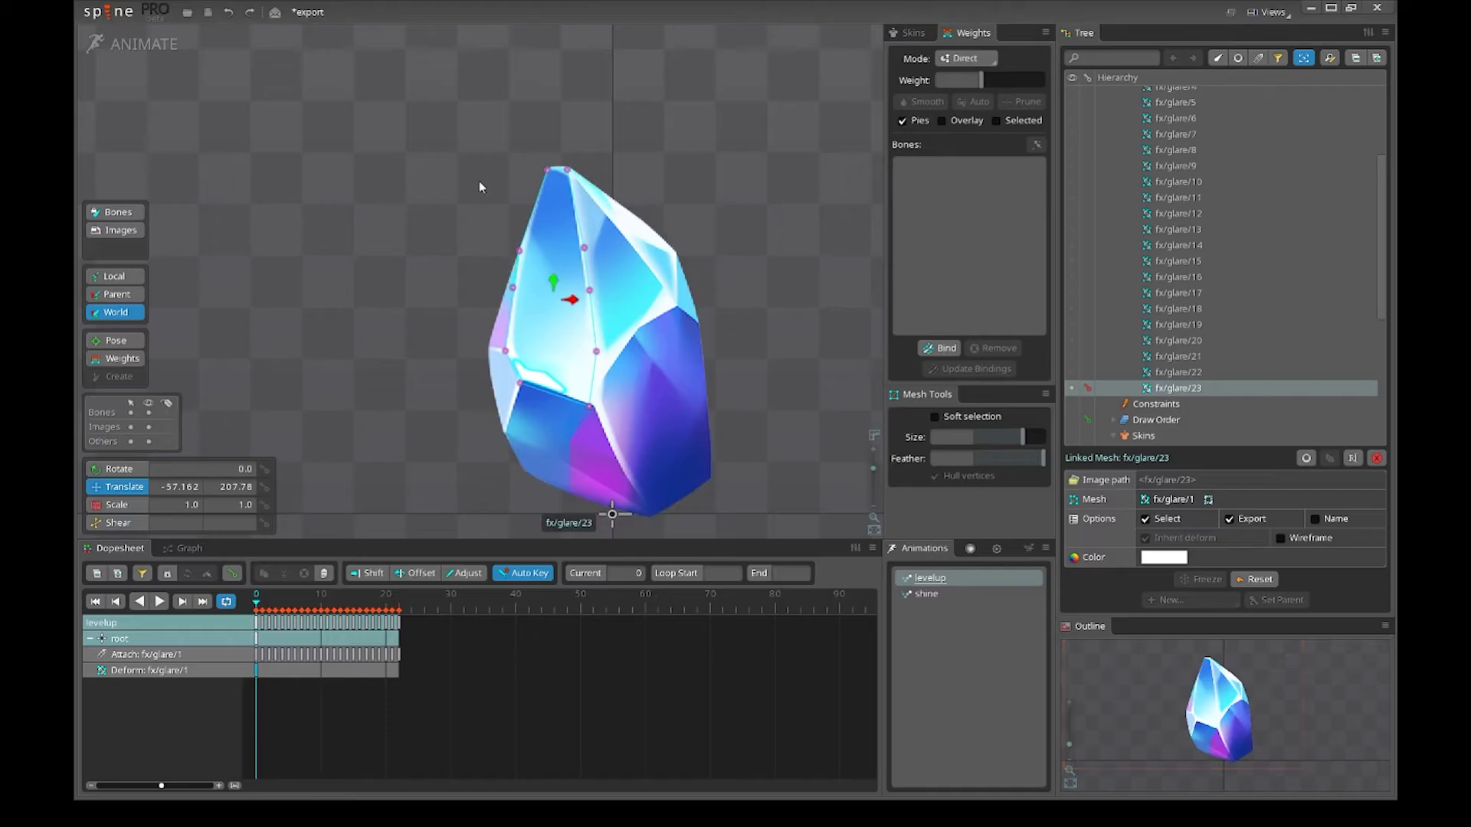
drag(360, 113, 748, 454)
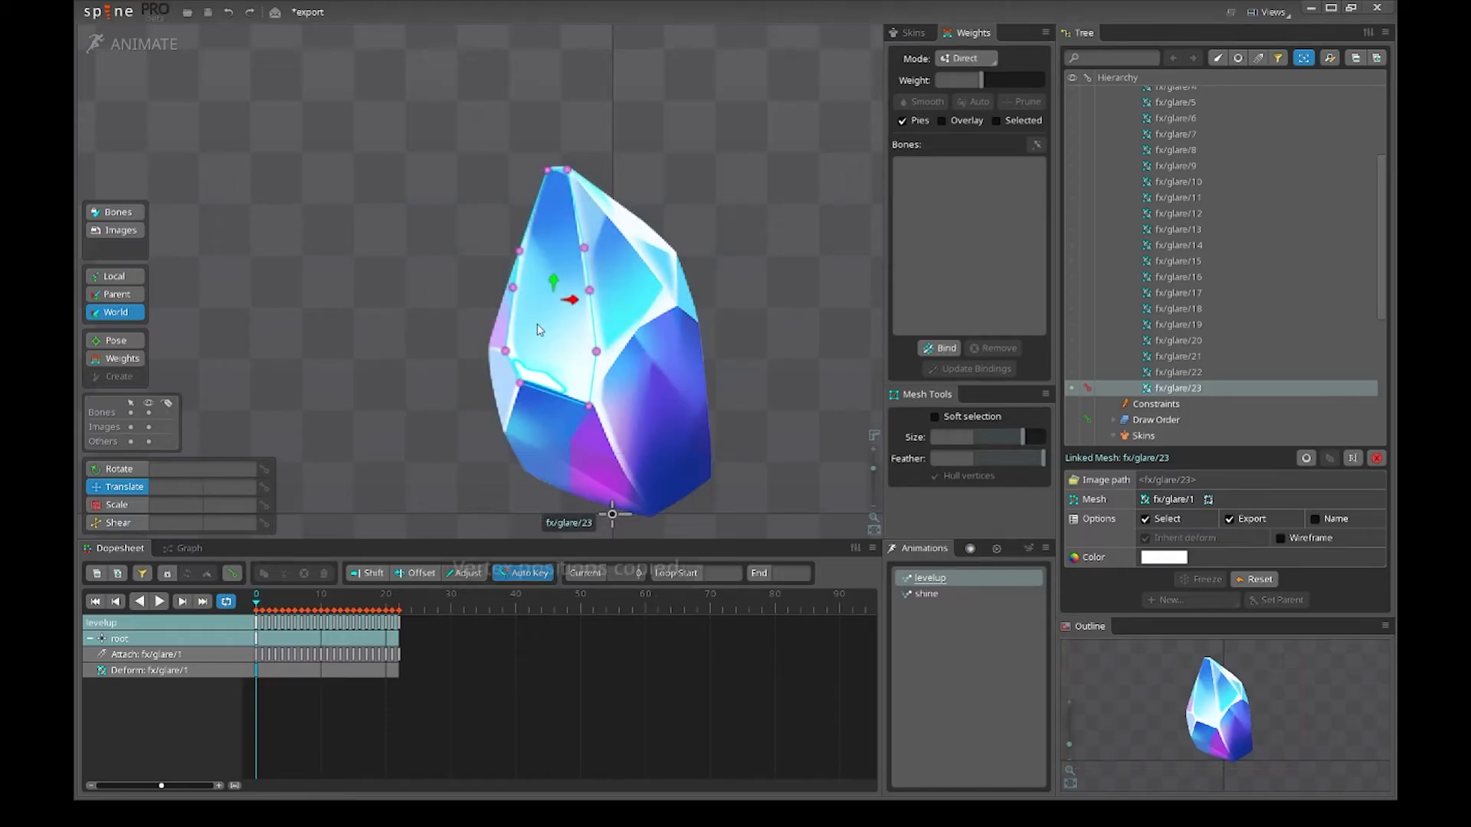
key(ctrl+c)
click(522, 166)
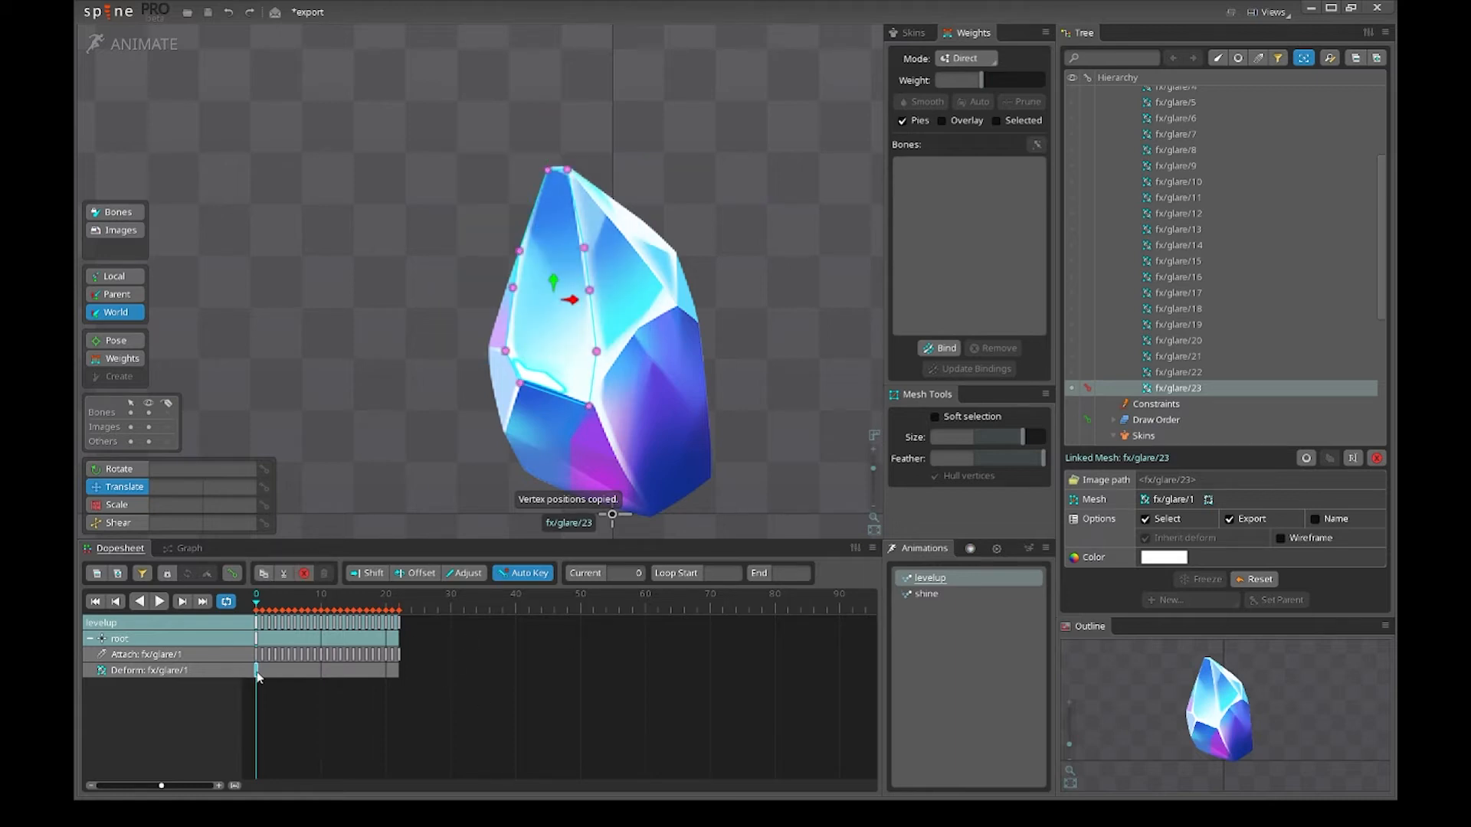
drag(444, 144, 794, 544)
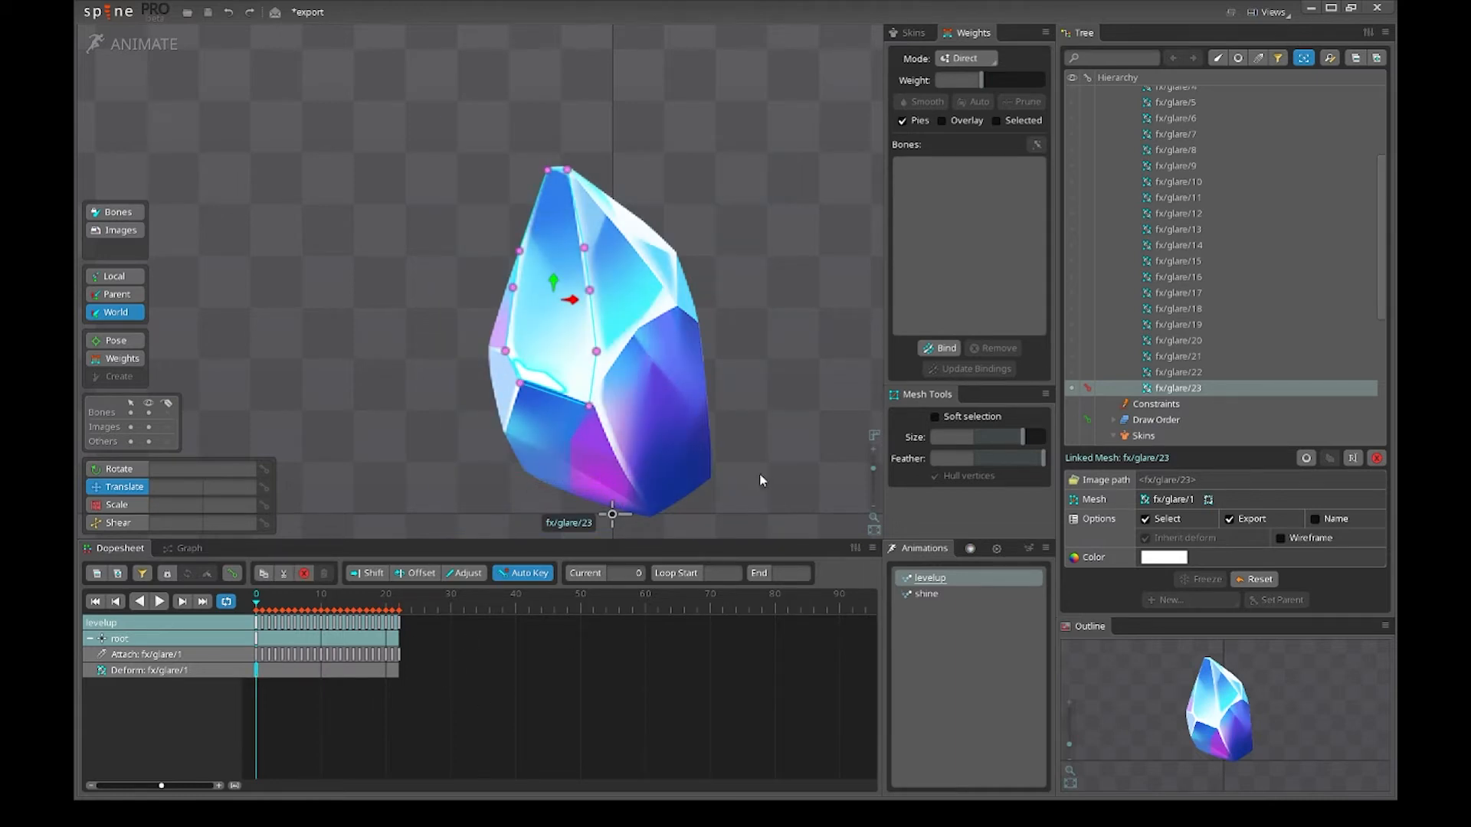
scroll(525, 390, up, 2)
drag(529, 386, 416, 431)
key(ctrl+c)
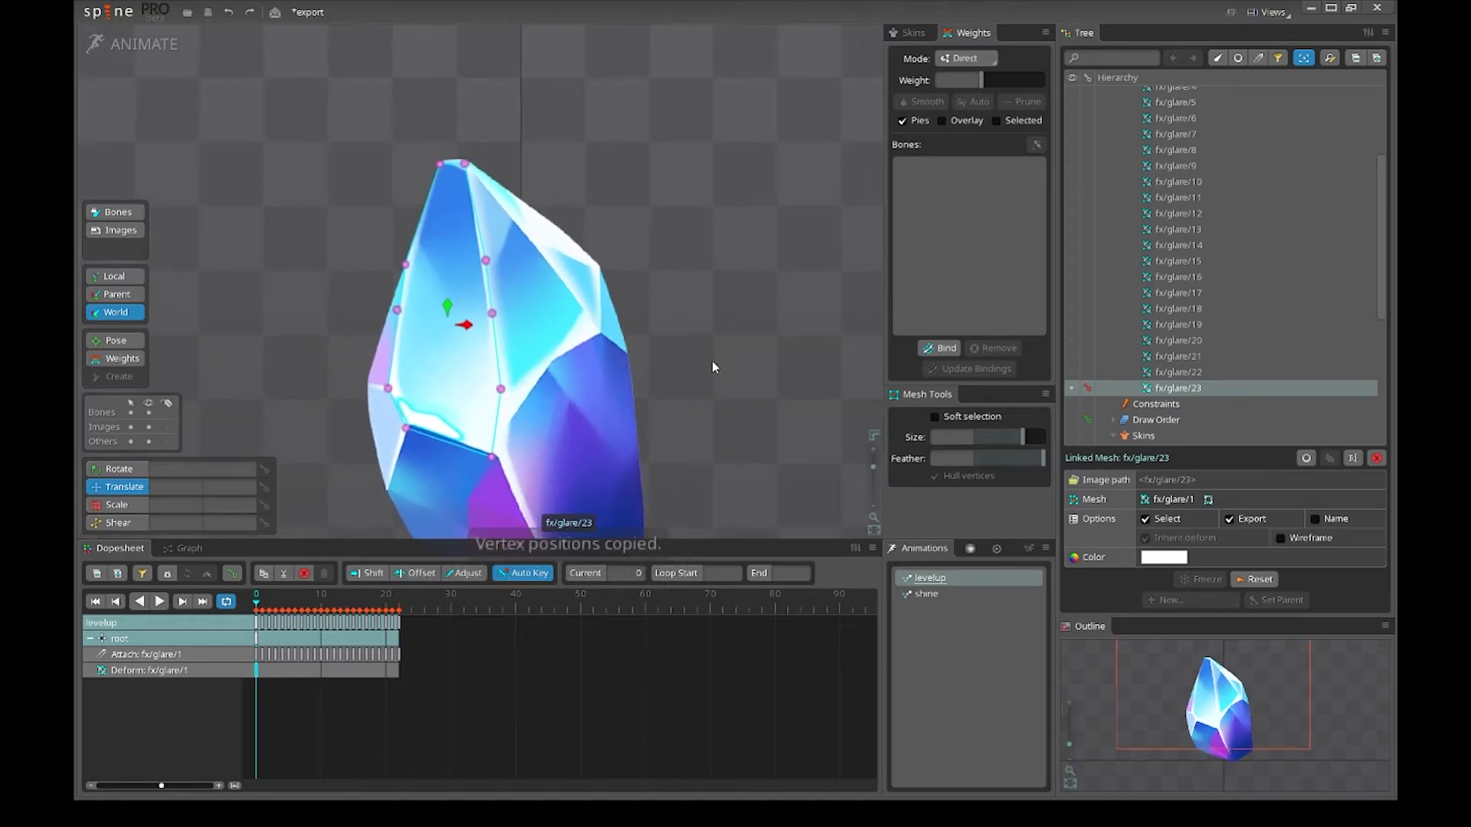
- Paste the copied vertex positions onto the source mesh fx/glare/1 in setup mode
scroll(556, 242, down, 3)
click(140, 46)
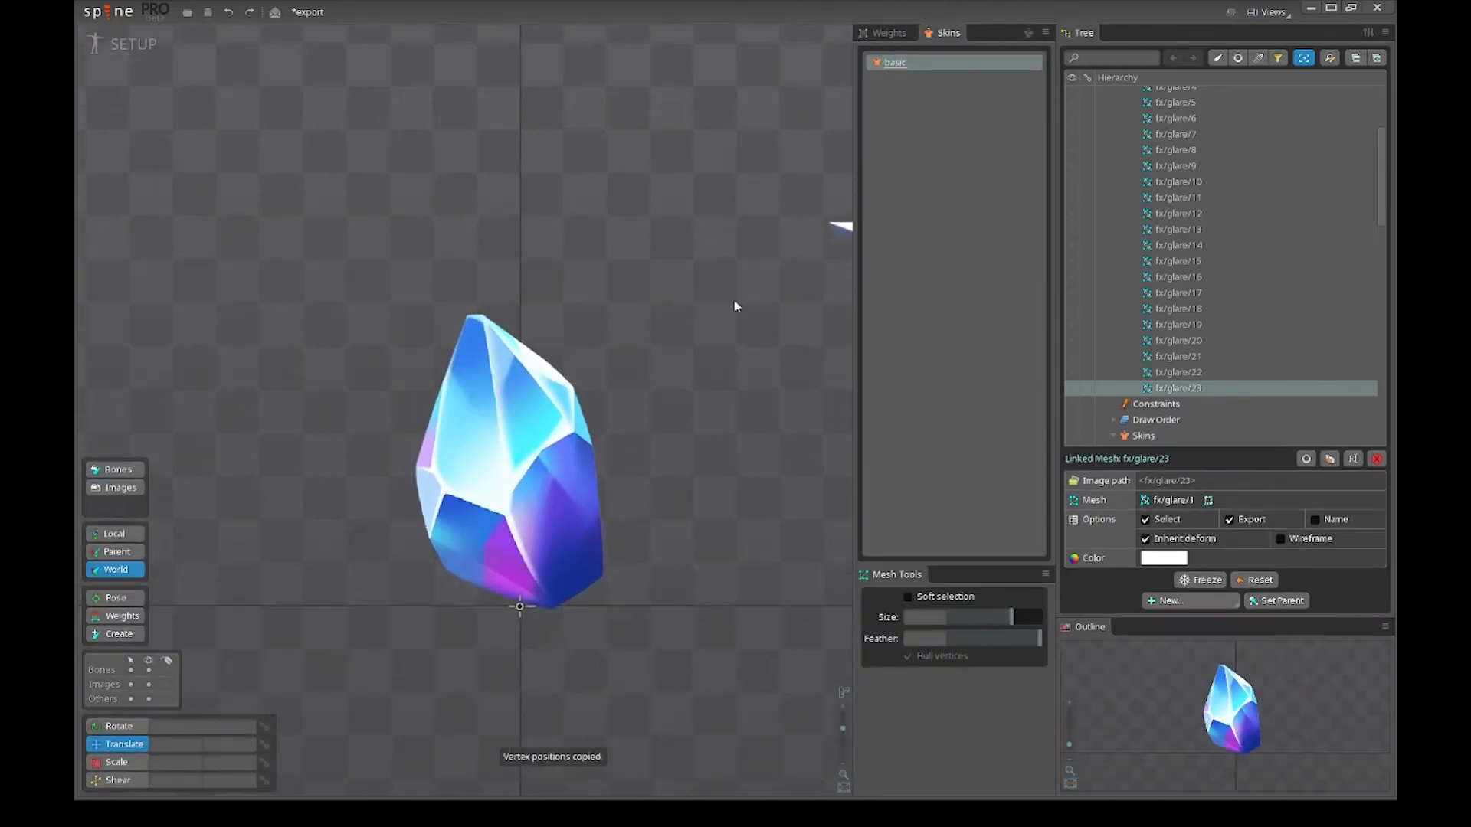
drag(735, 305, 407, 302)
key(space)
click(365, 329)
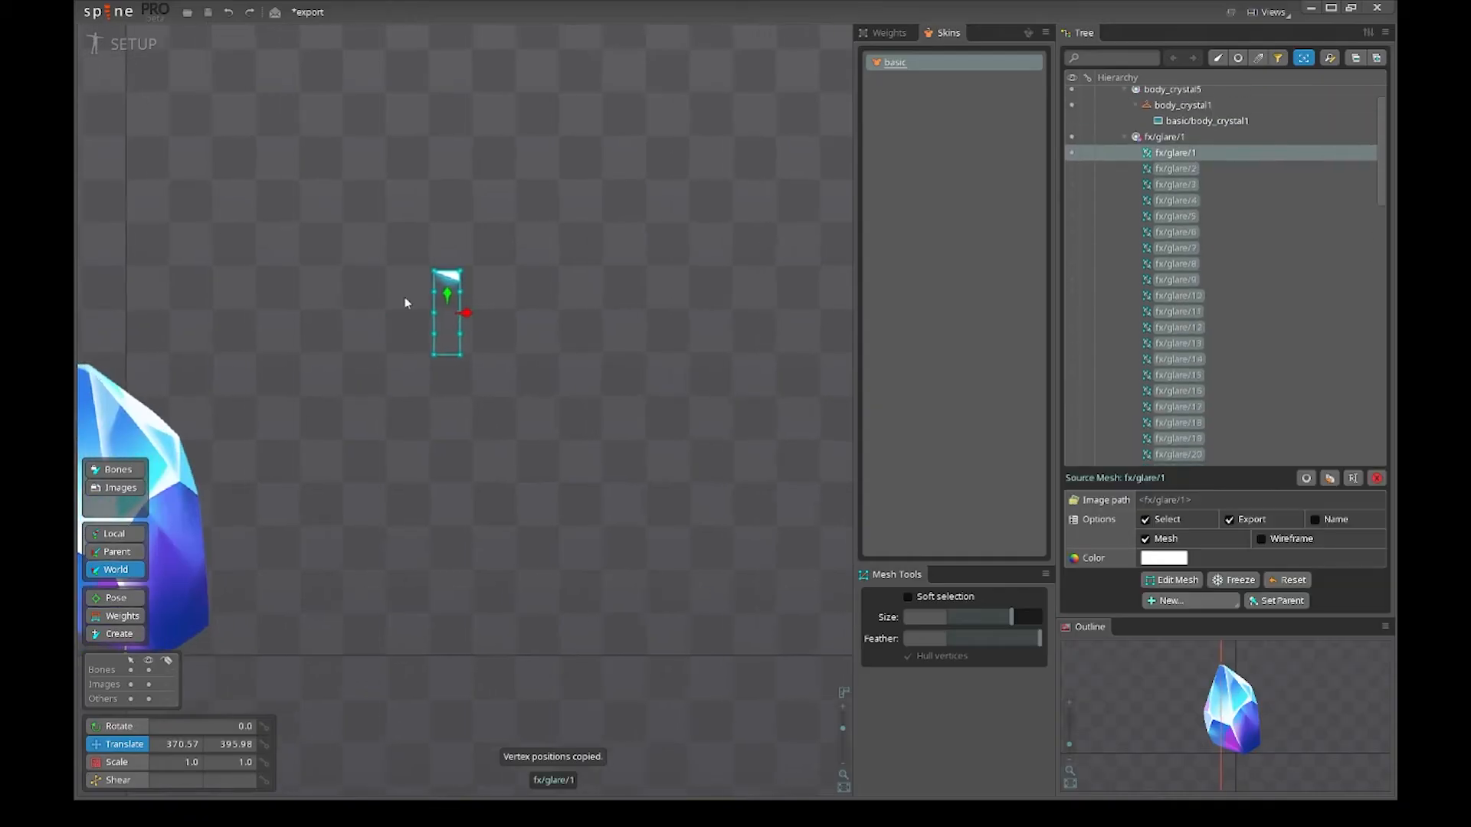
drag(433, 498, 664, 469)
scroll(670, 469, down, 2)
key(ctrl+v)
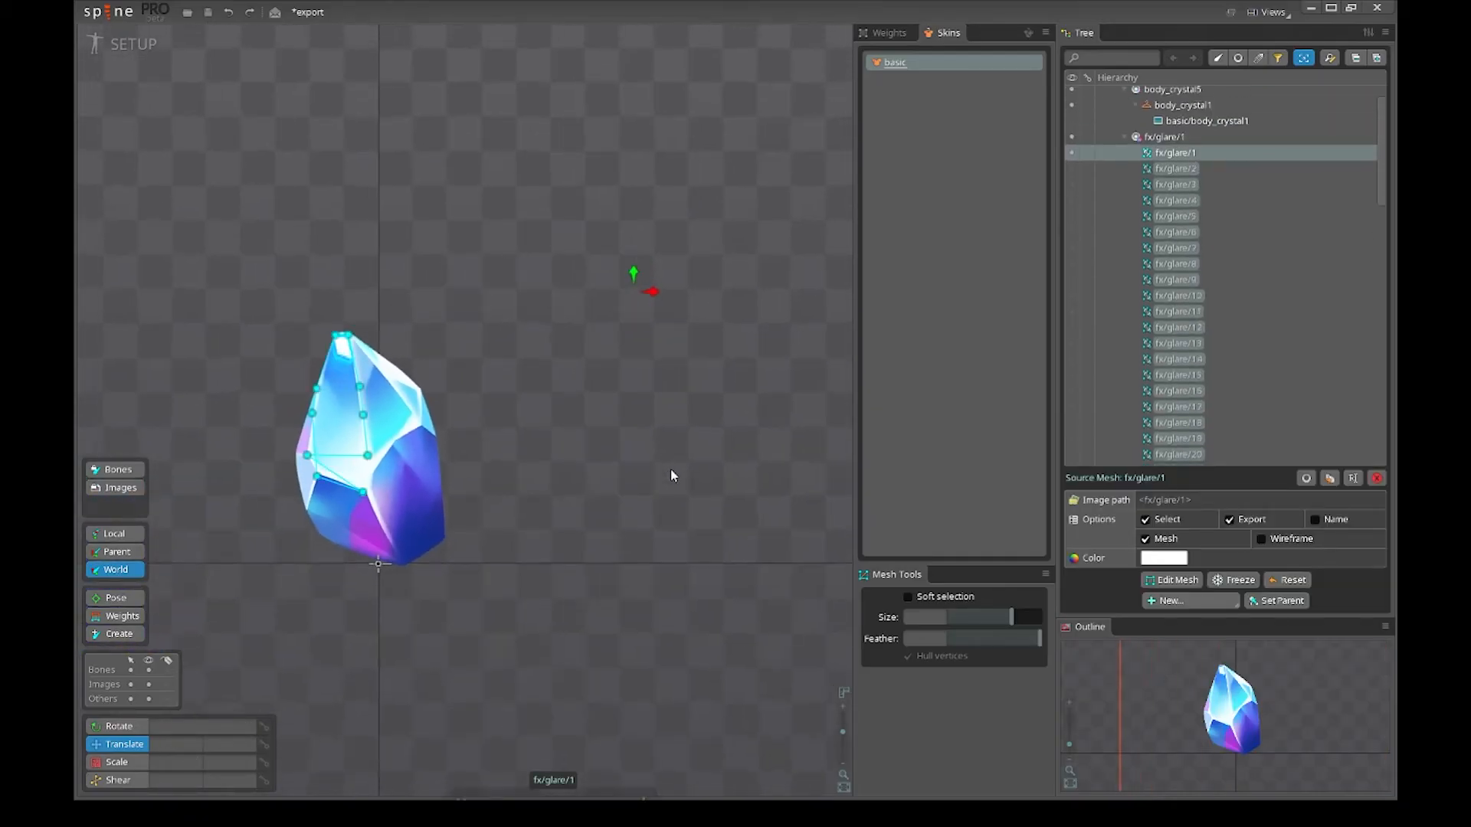
drag(320, 476, 512, 512)
scroll(512, 512, up, 6)
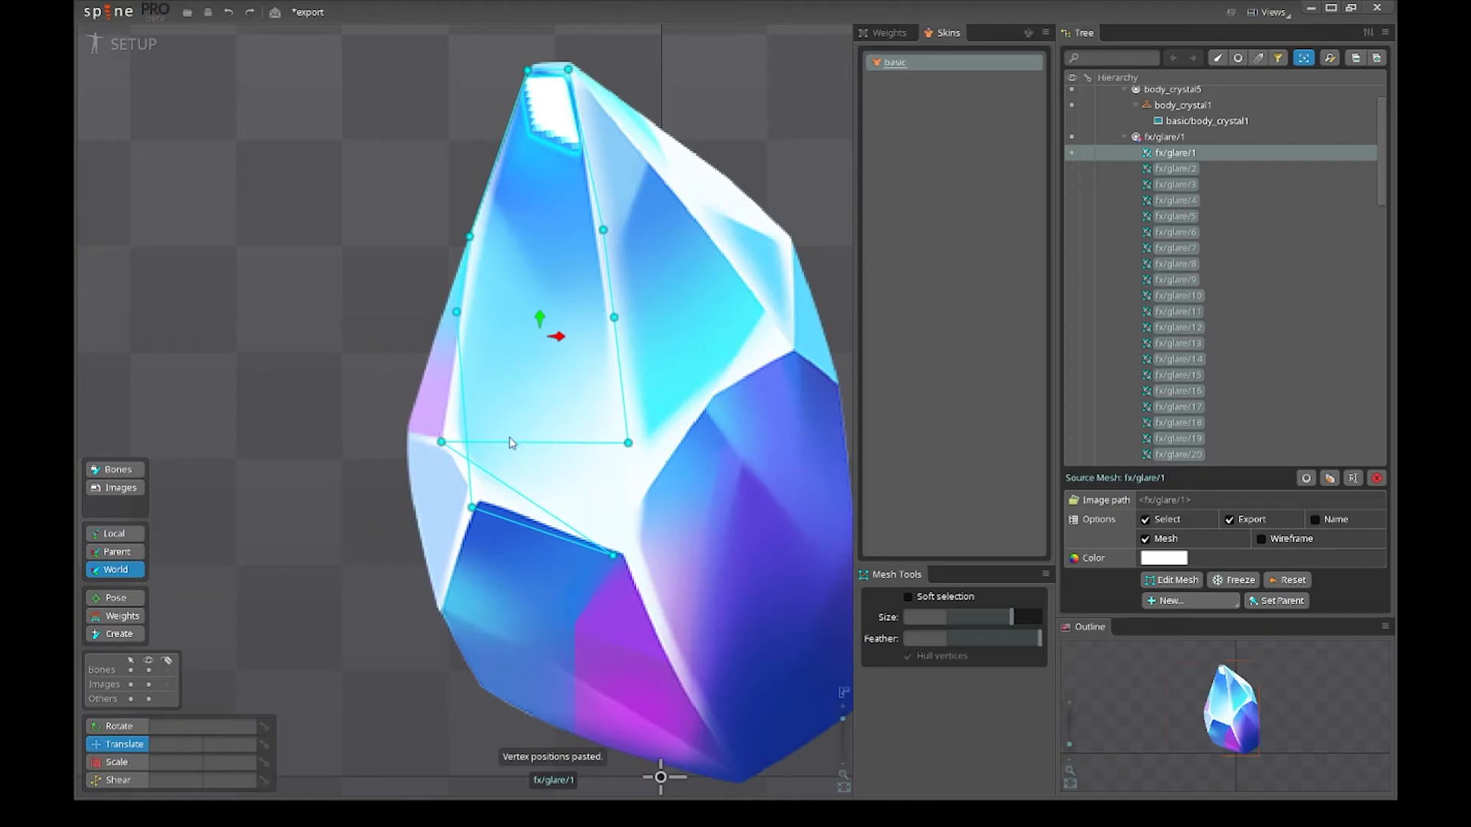
- Compare the fx/glare/23 mesh's placement at frame 0 in animate mode with the source mesh in setup mode
scroll(577, 456, down, 3)
click(138, 46)
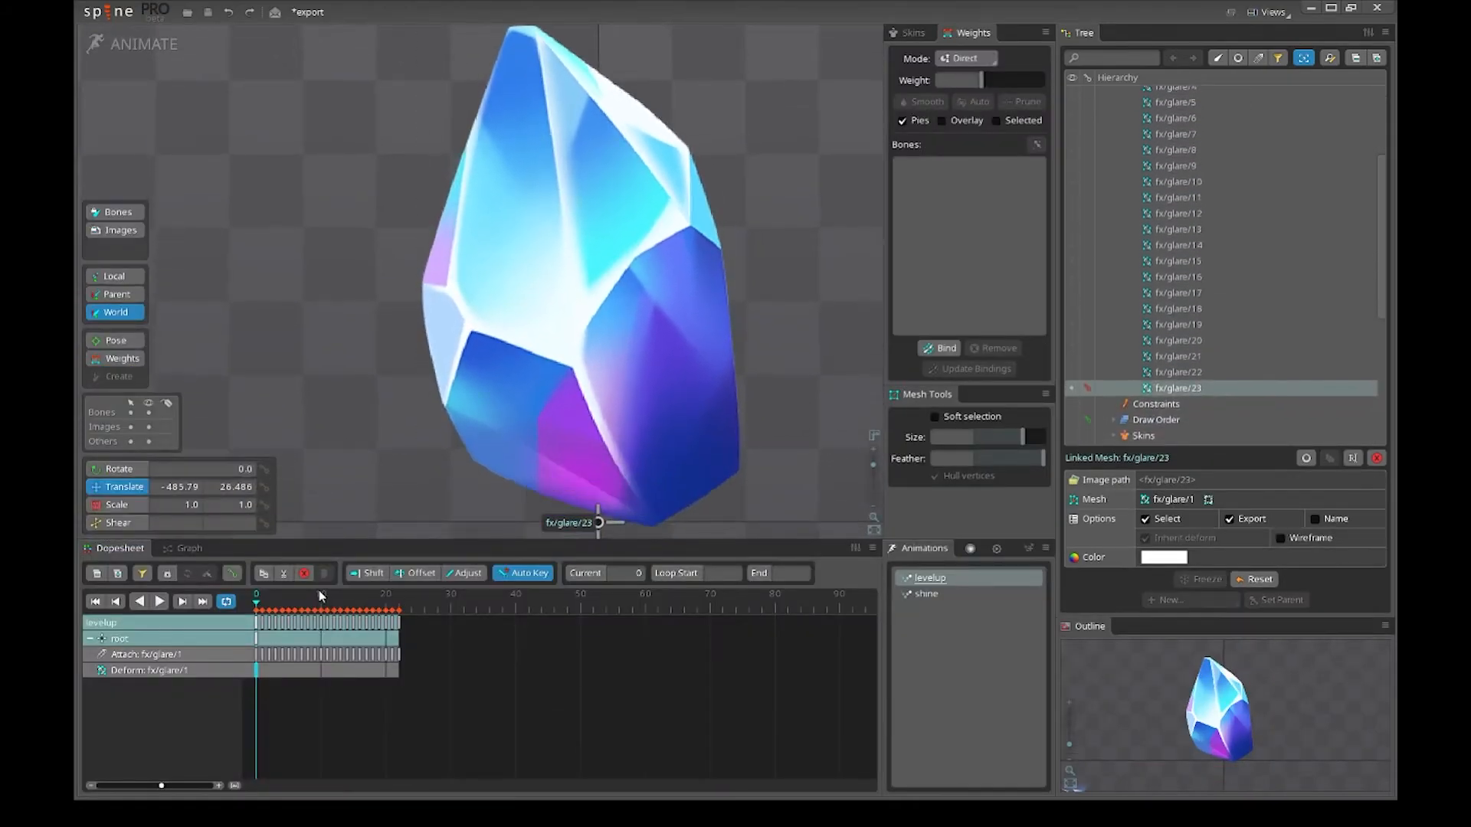
scroll(545, 202, down, 2)
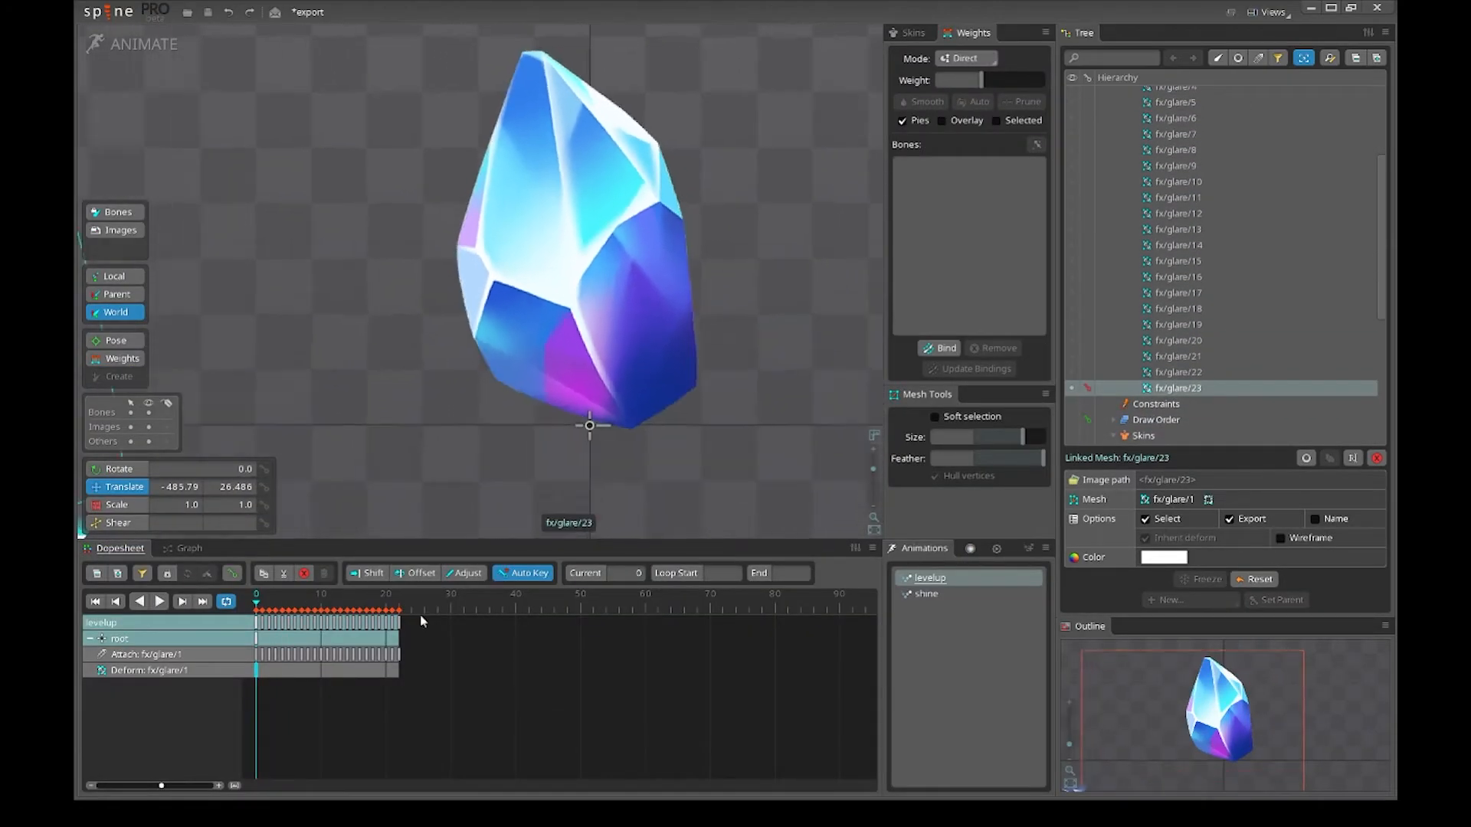
drag(266, 603, 256, 603)
drag(435, 426, 751, 350)
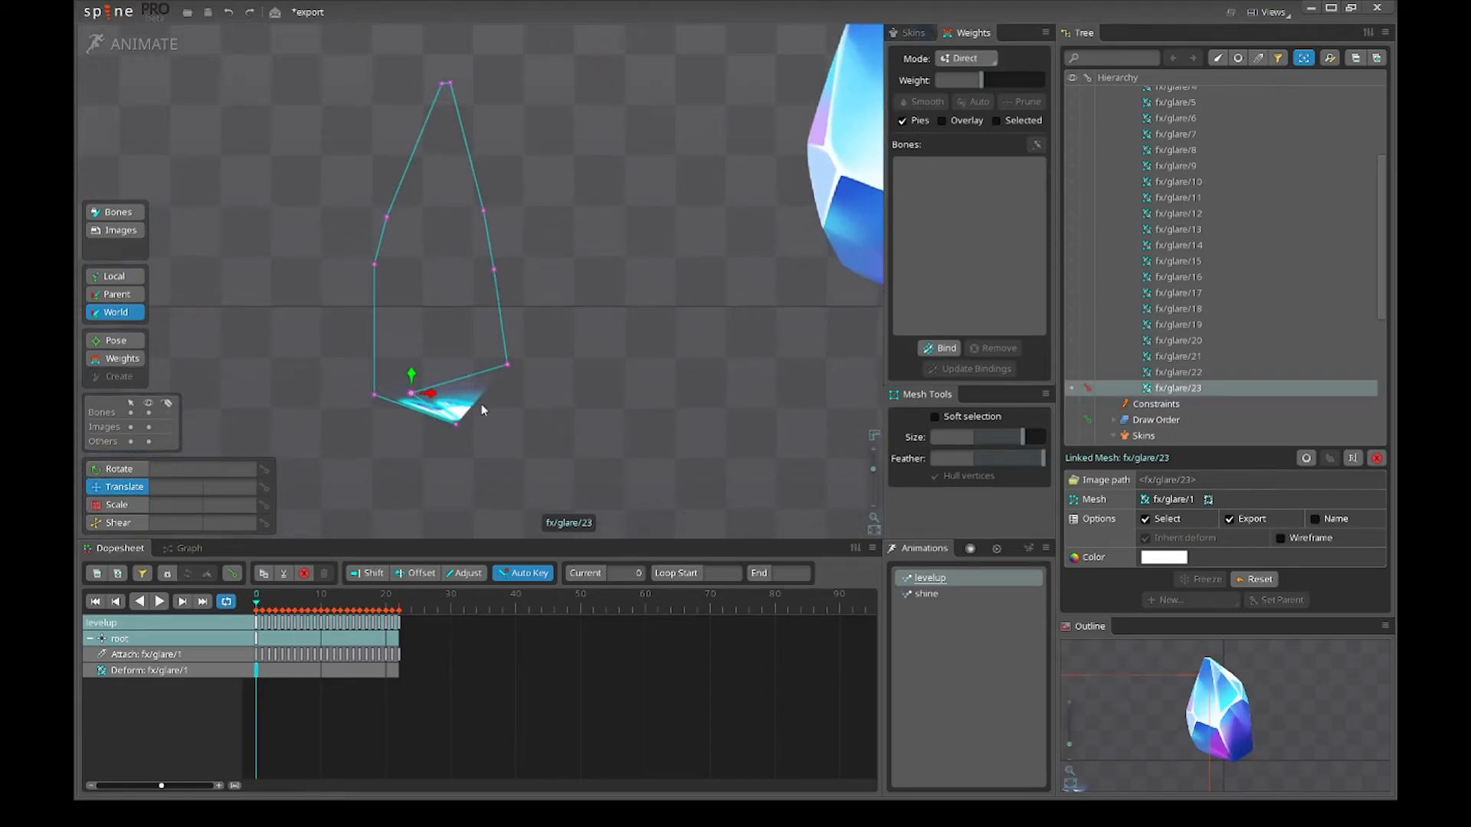
drag(743, 442, 563, 452)
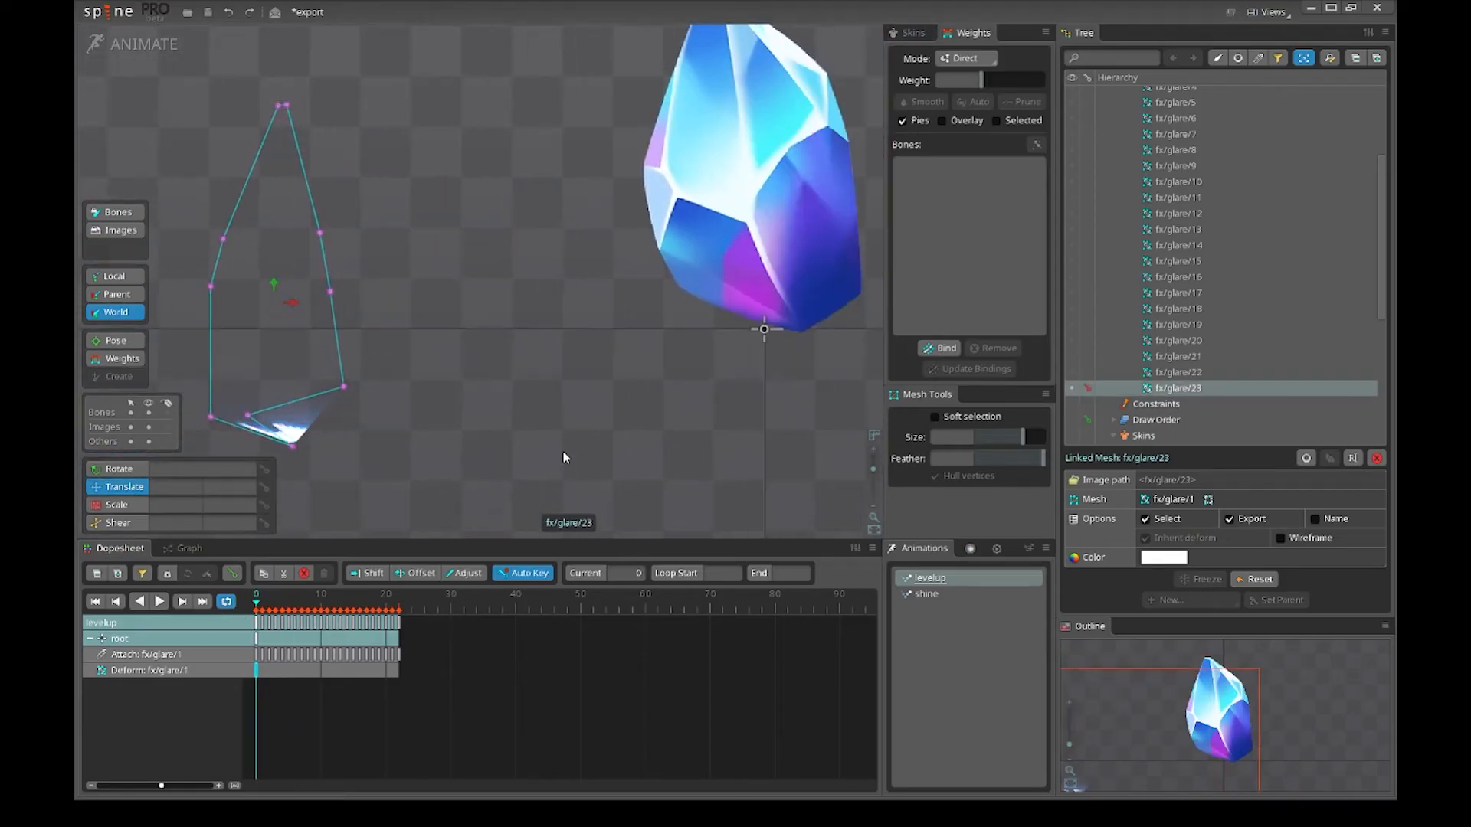
click(144, 31)
drag(789, 314, 659, 450)
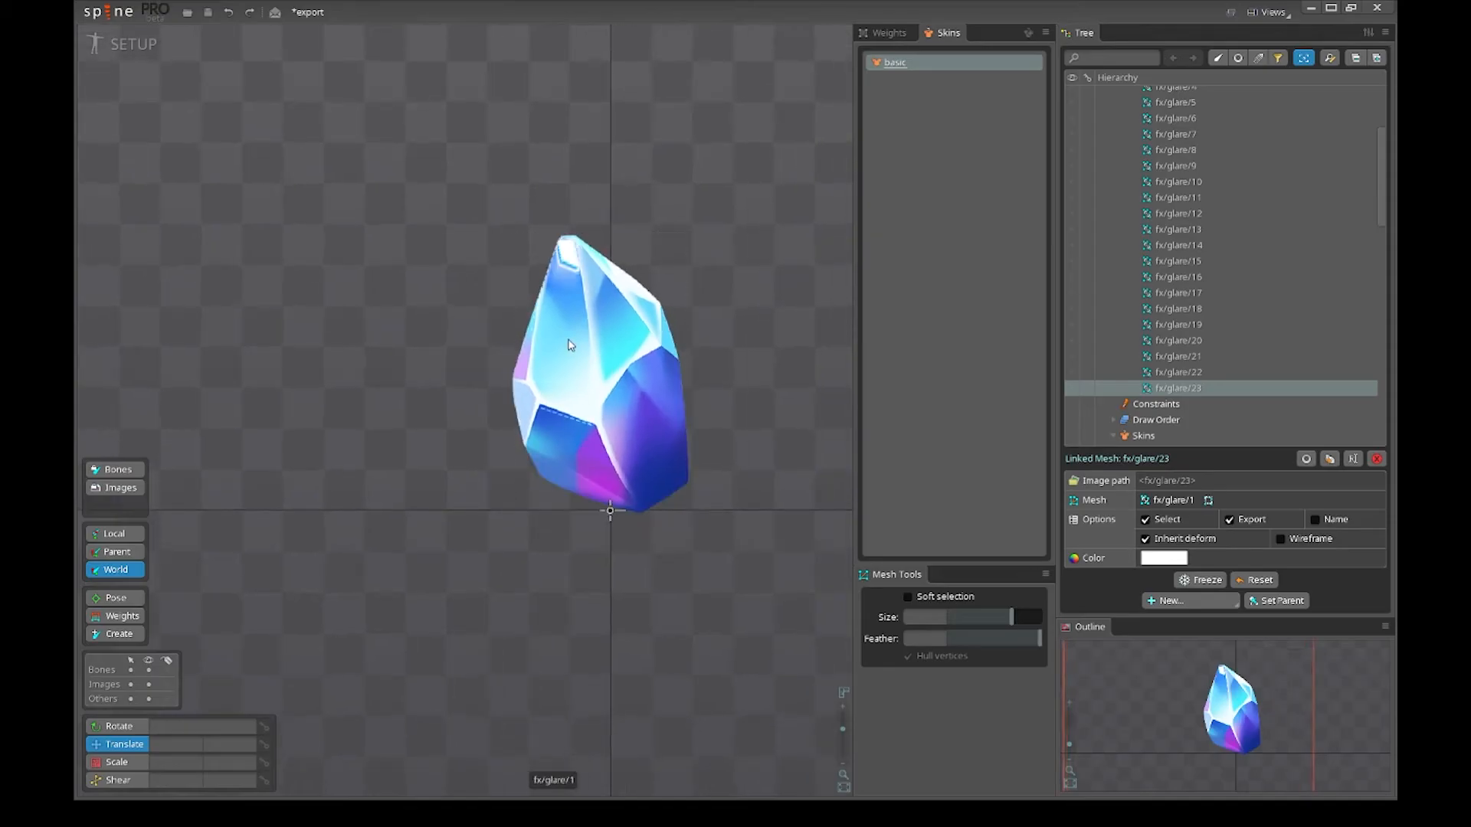
click(657, 451)
scroll(466, 283, up, 2)
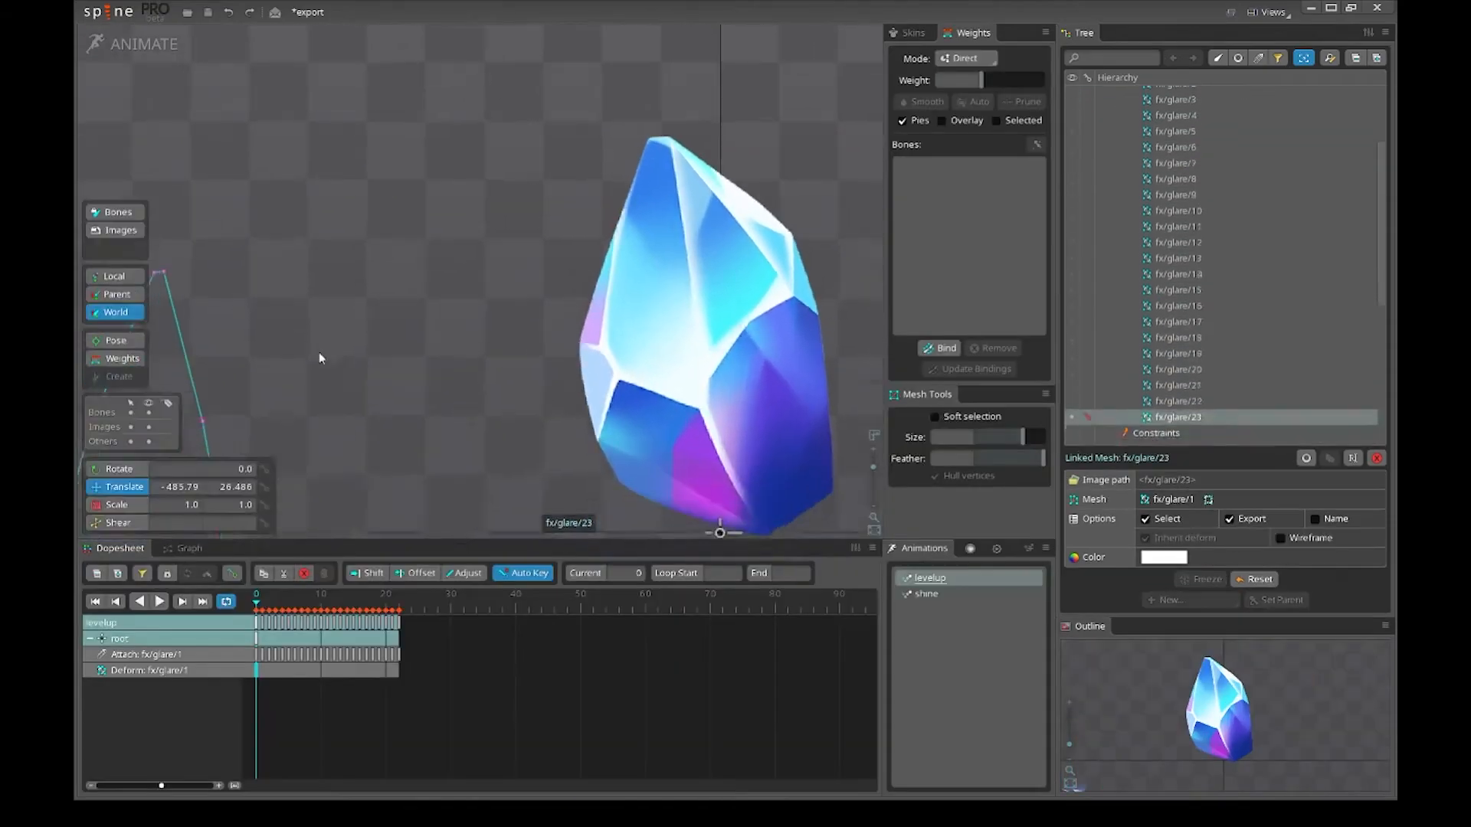
- Delete the fx/glare/1 deform key at frame 0 while keeping the fx/glare/23 attachment
drag(441, 371, 854, 98)
click(258, 674)
key(Delete)
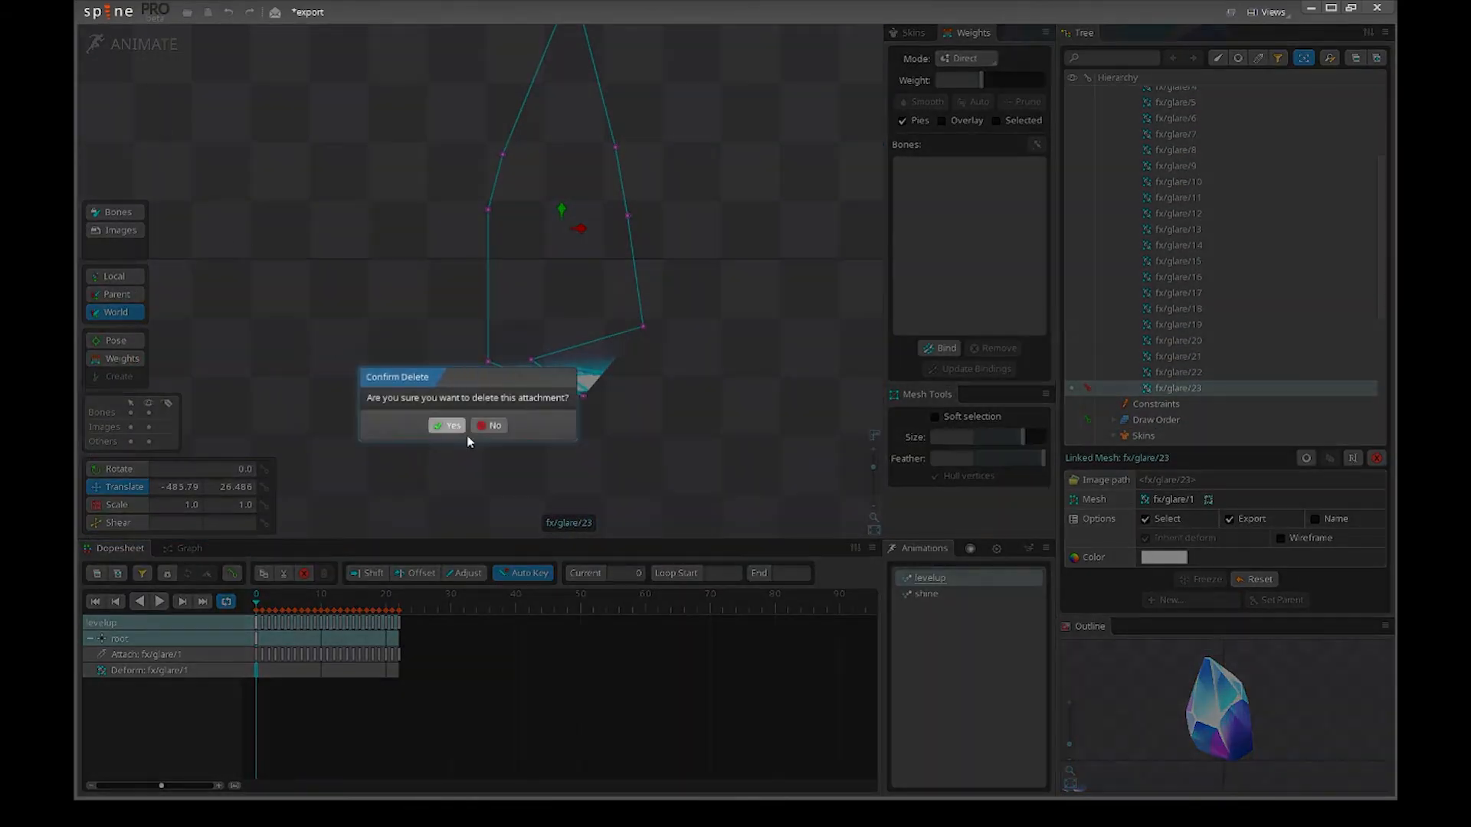
click(495, 428)
click(256, 672)
key(Delete)
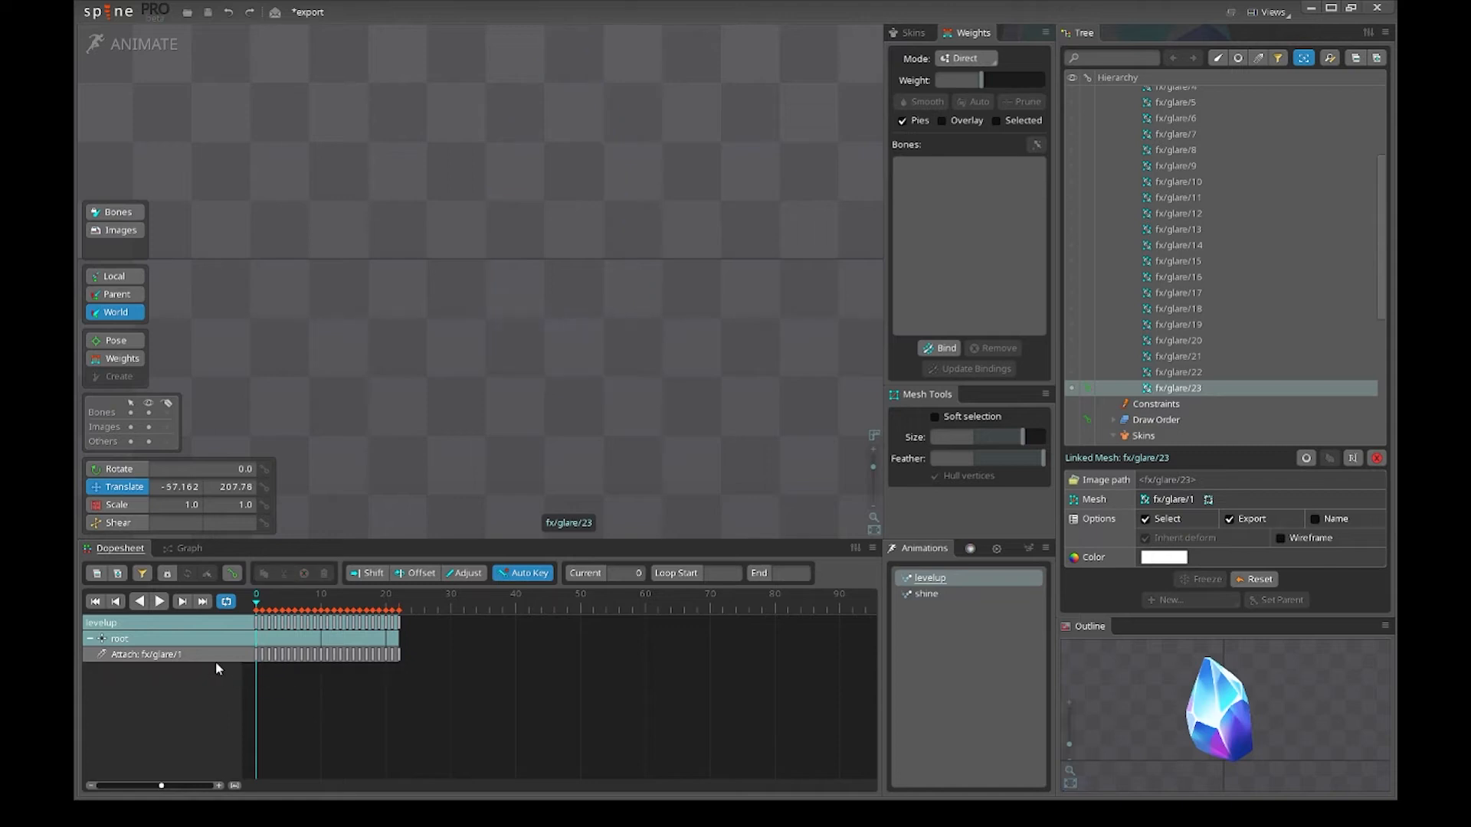
- Try adjusting the side vertices of the fx/glare/1 source mesh along the facet edge in setup mode, undoing the last move
click(120, 38)
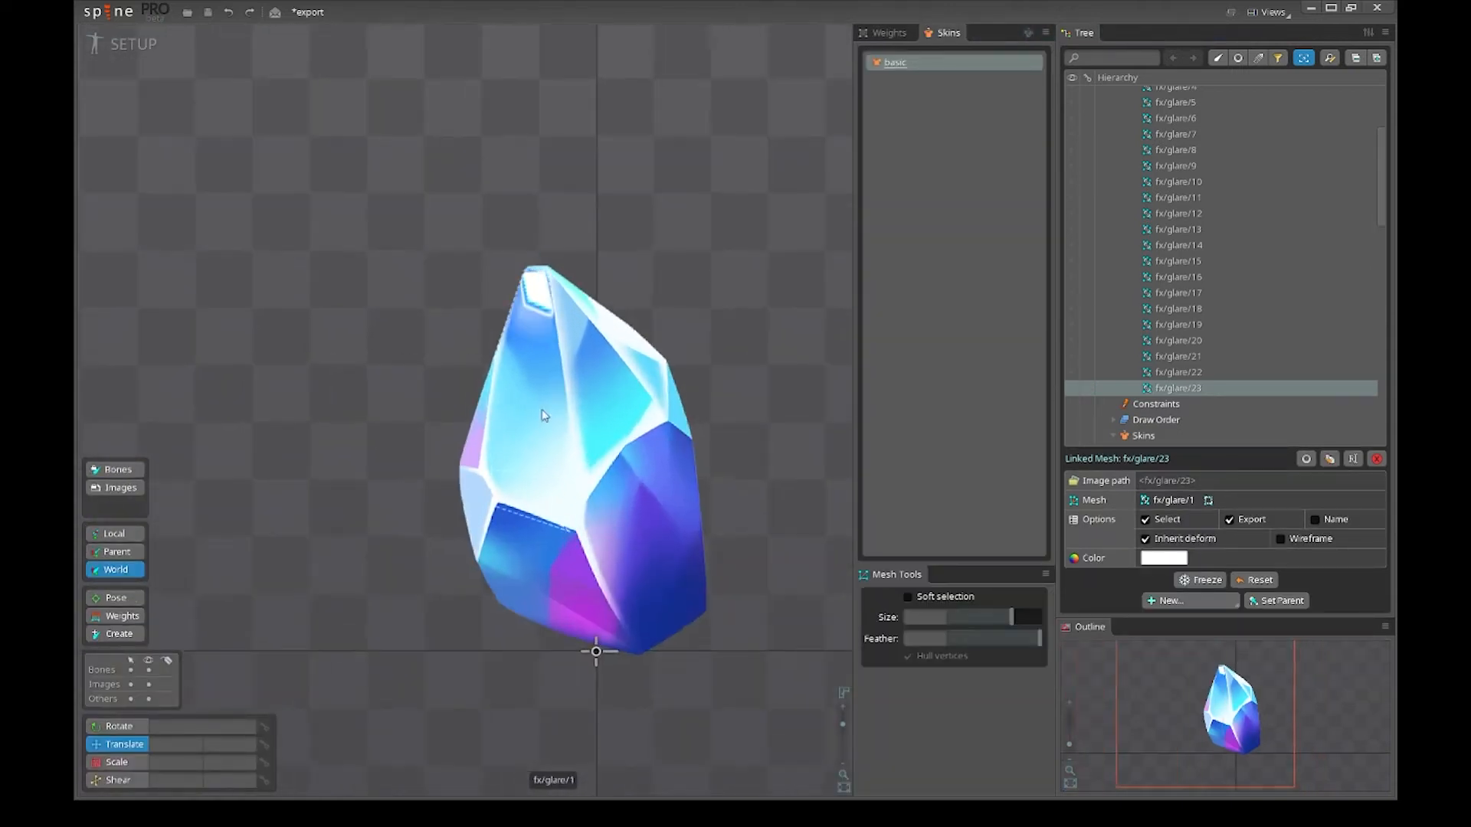
click(551, 395)
scroll(521, 475, up, 2)
click(469, 473)
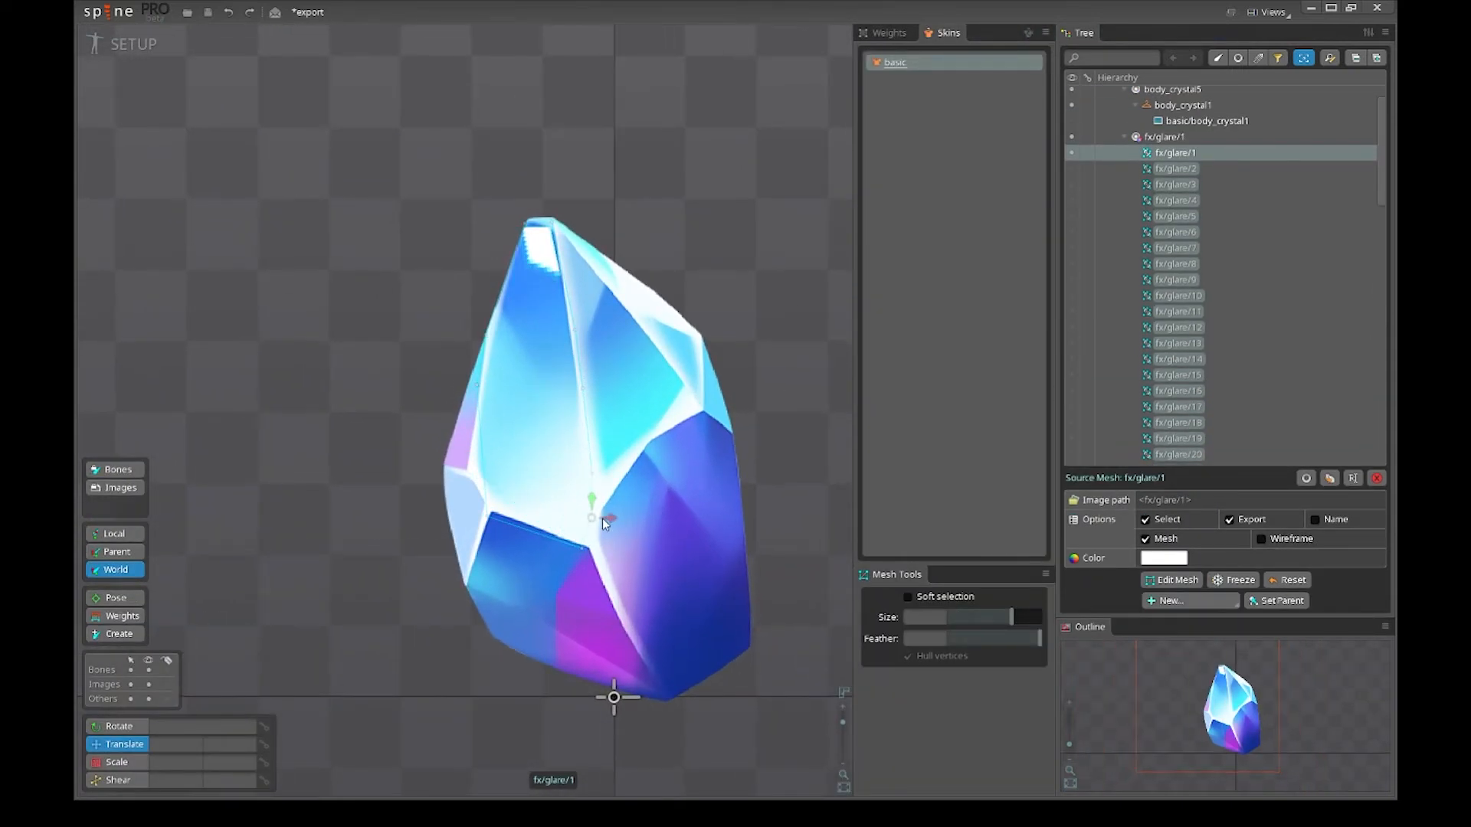
click(477, 421)
click(472, 471)
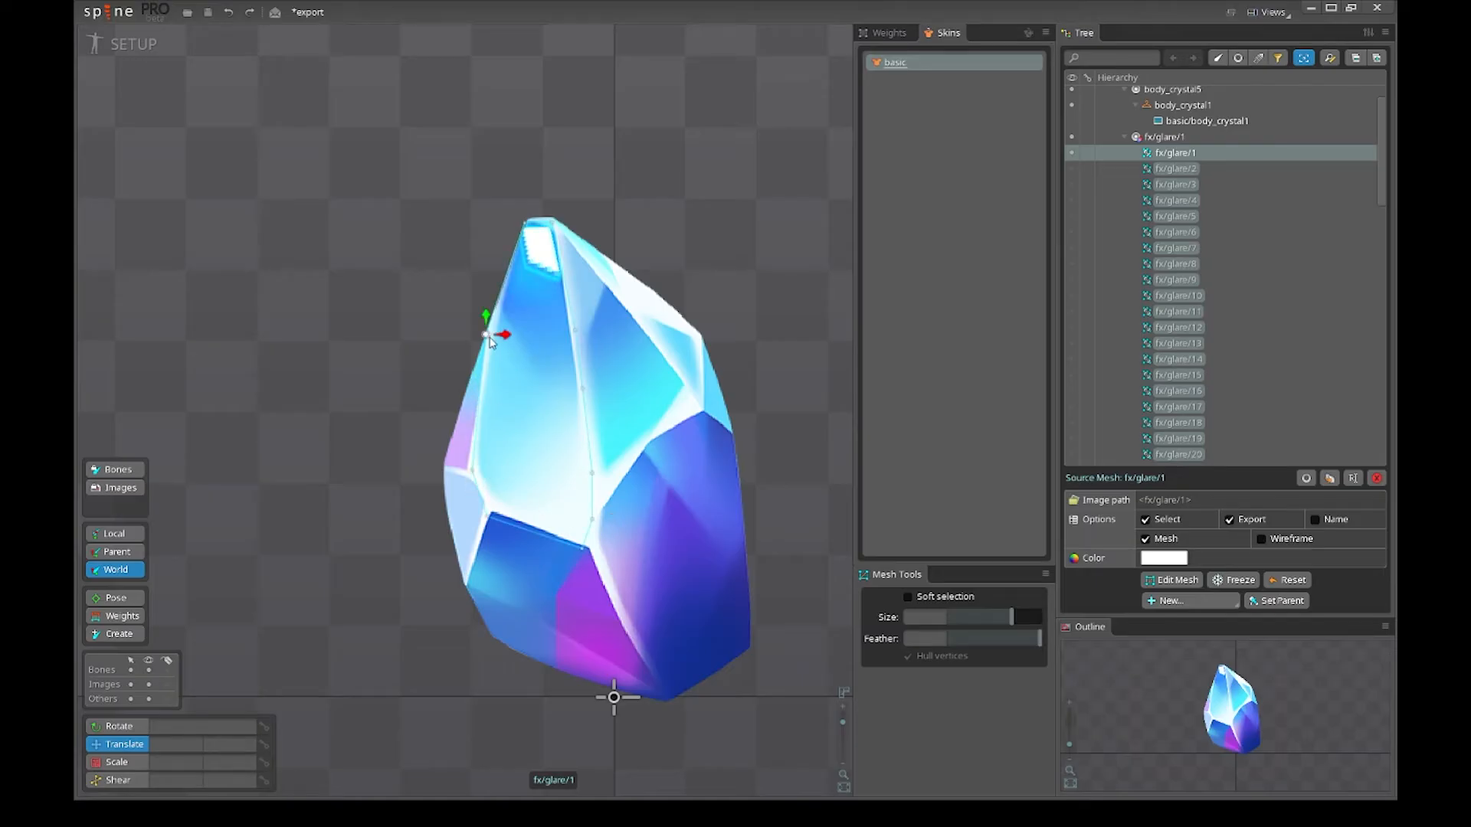
drag(488, 337, 484, 394)
key(ctrl+z)
- Reset the fx/glare/1 source mesh, rotate it to about 22.4° over the crystal's upper facet and fit its vertices to the facet edges
click(1288, 579)
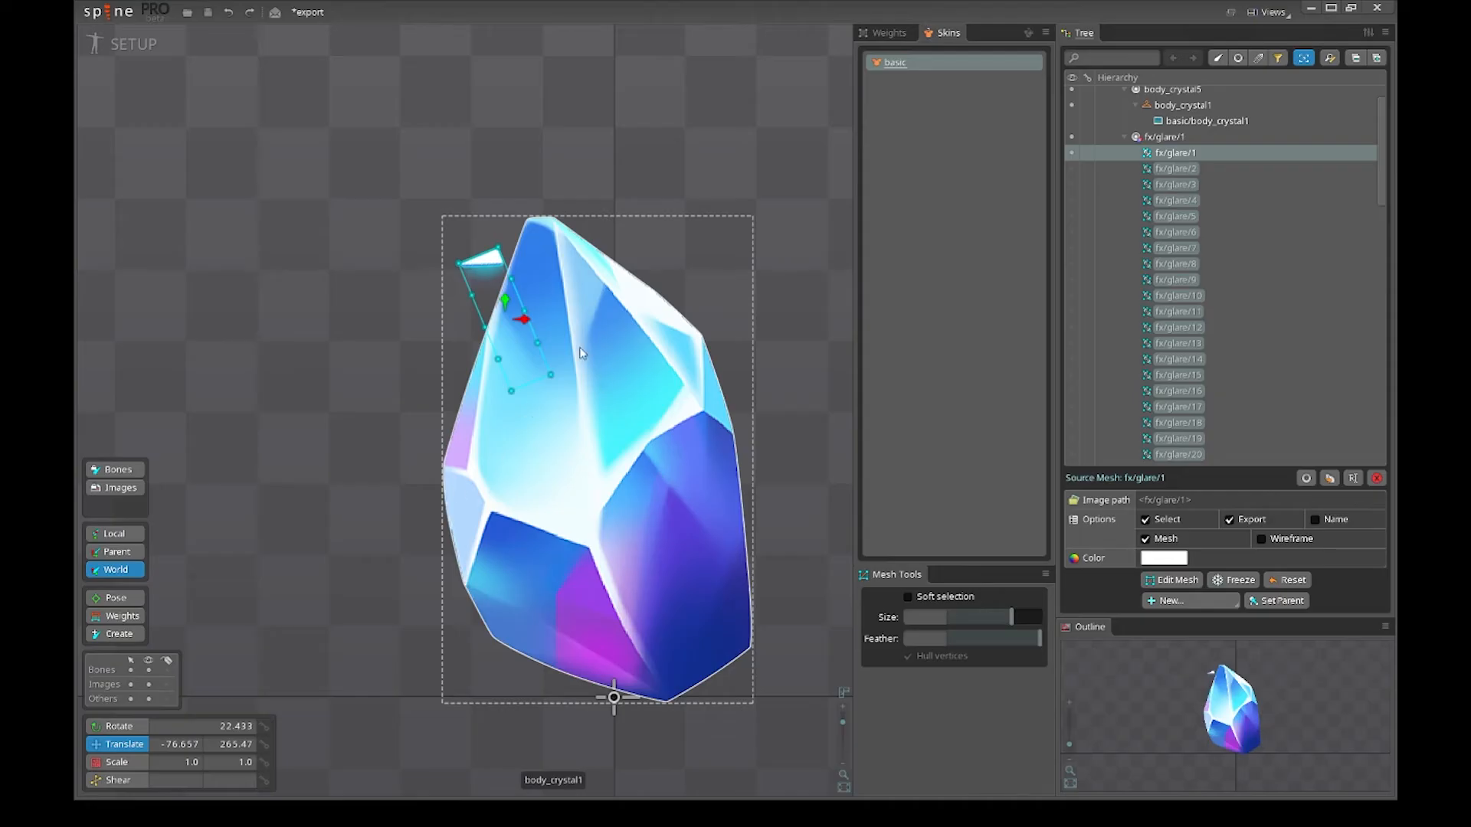
key(c)
drag(661, 143, 736, 244)
key(v)
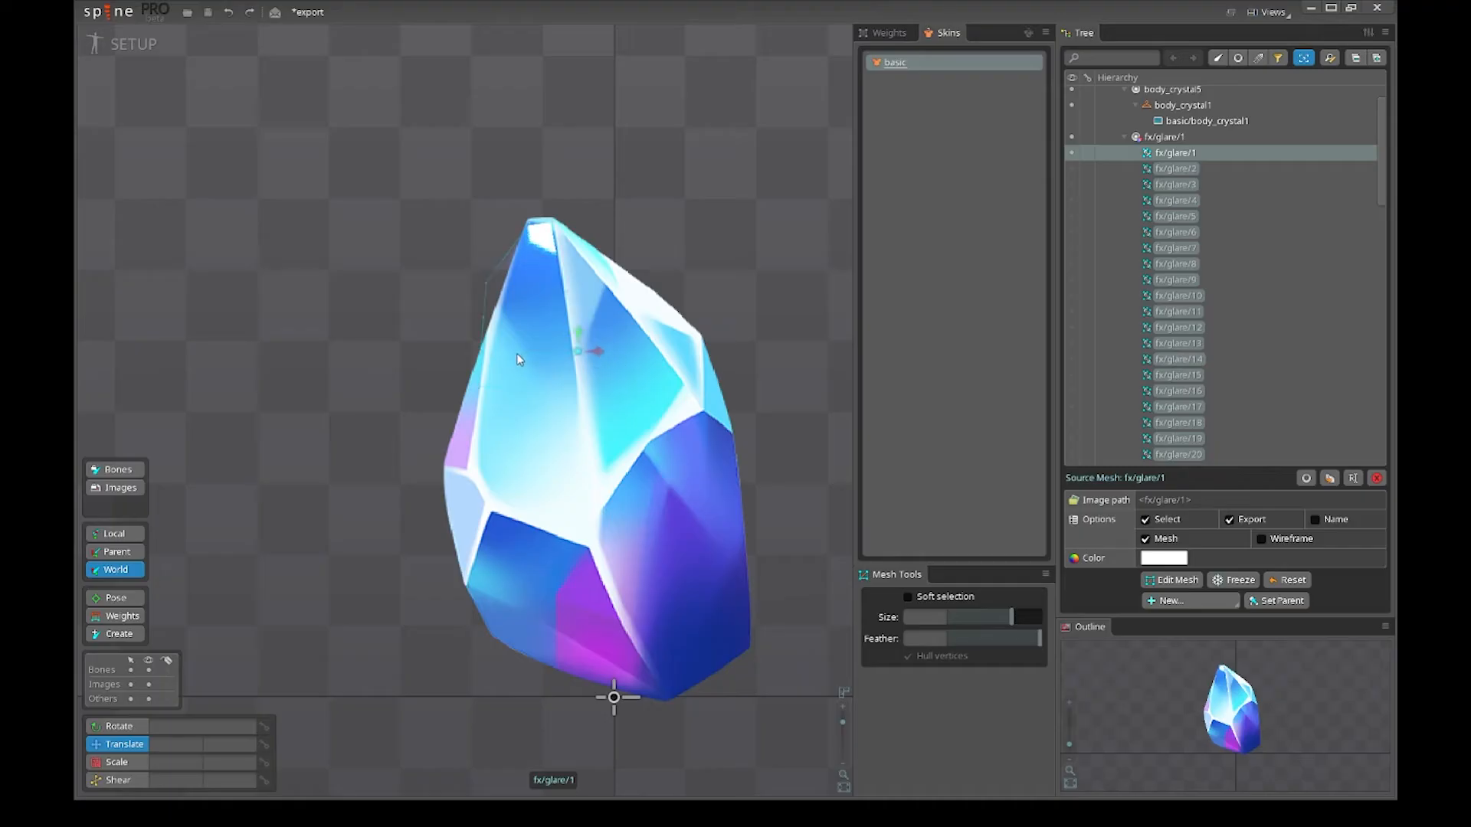
drag(578, 351, 584, 419)
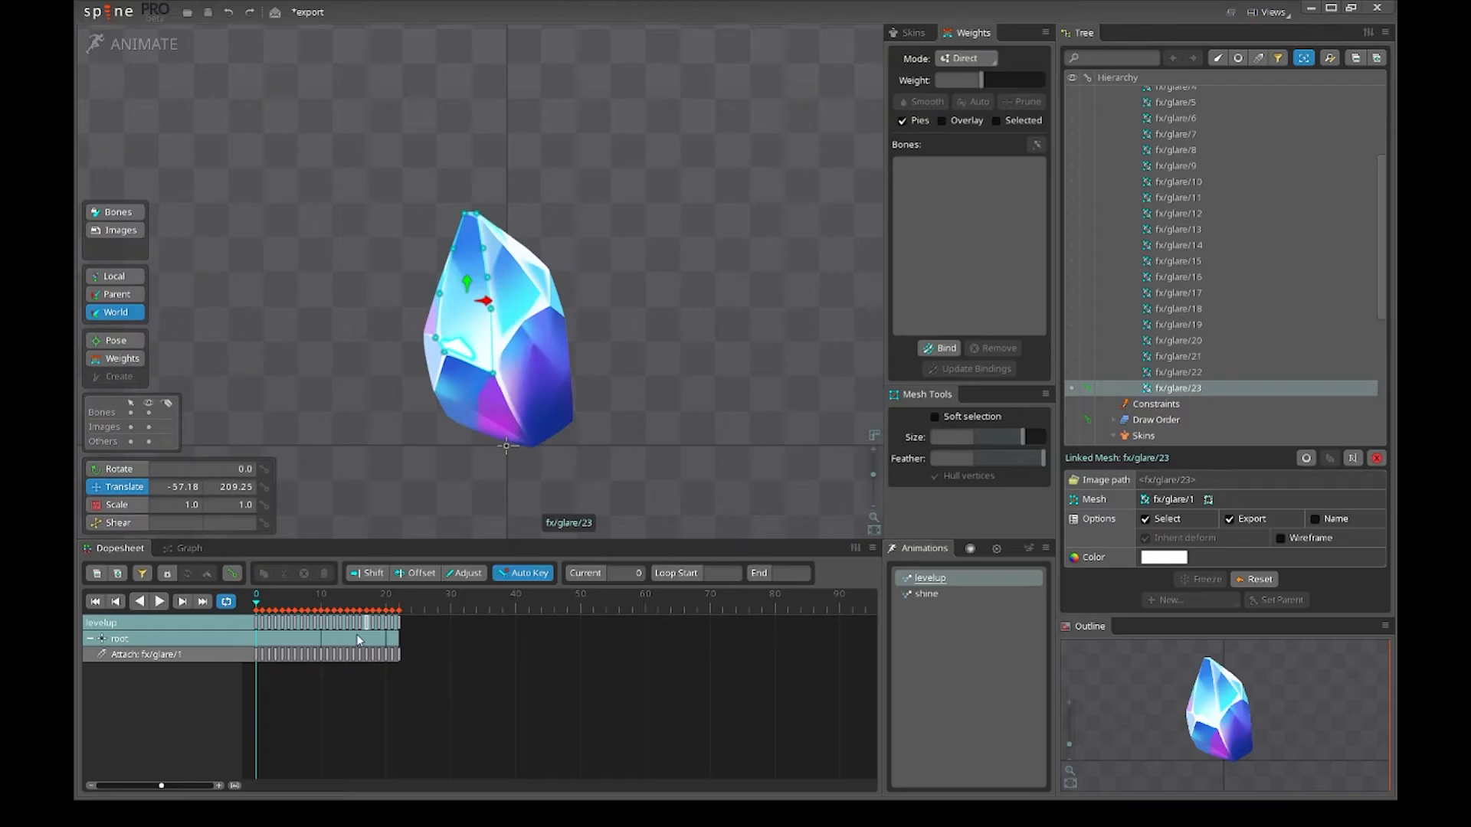
- Duplicate the fx/glare/1 slot in setup mode together with its animation keys
key(space)
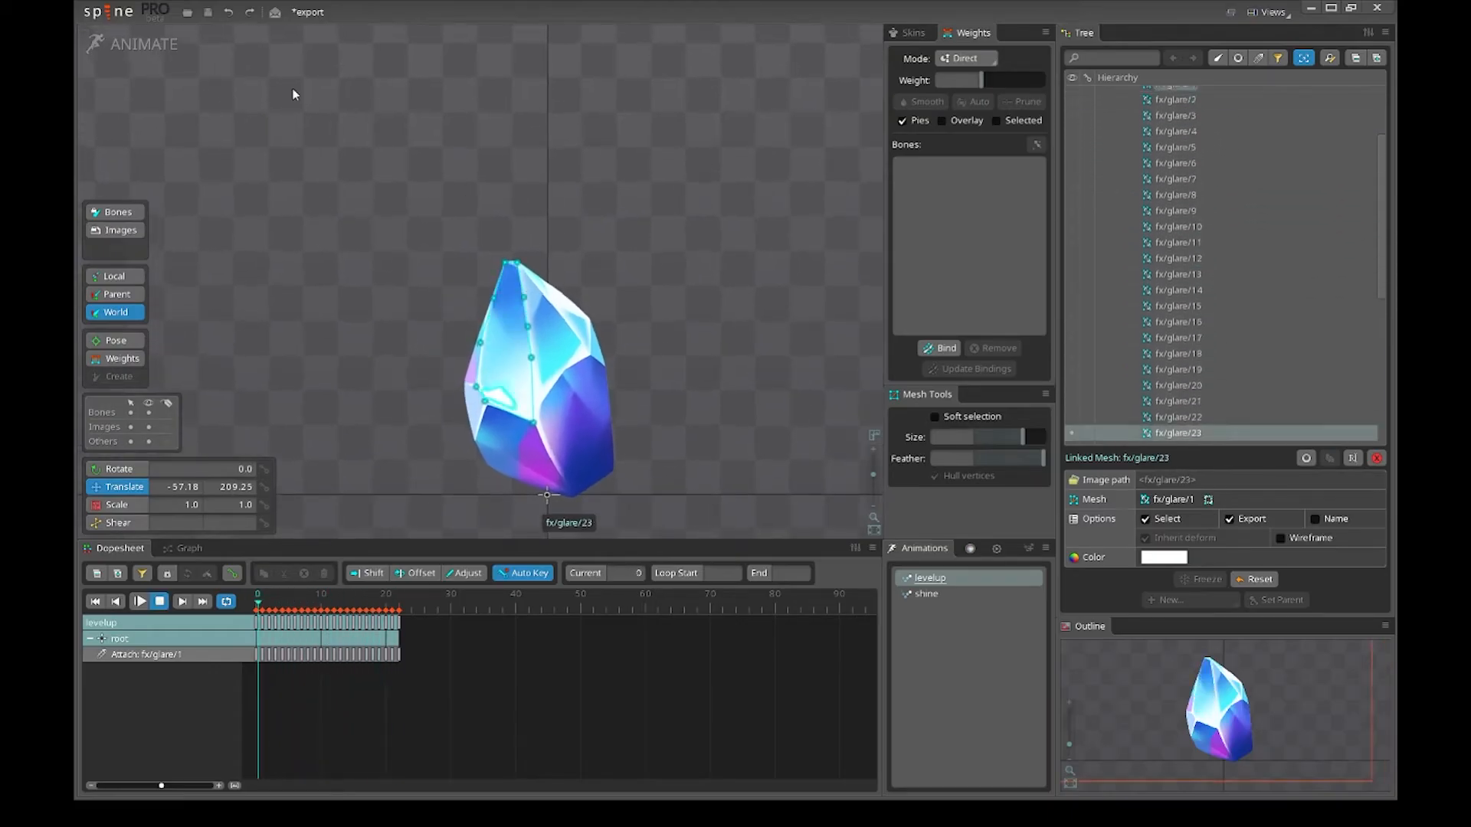
click(134, 46)
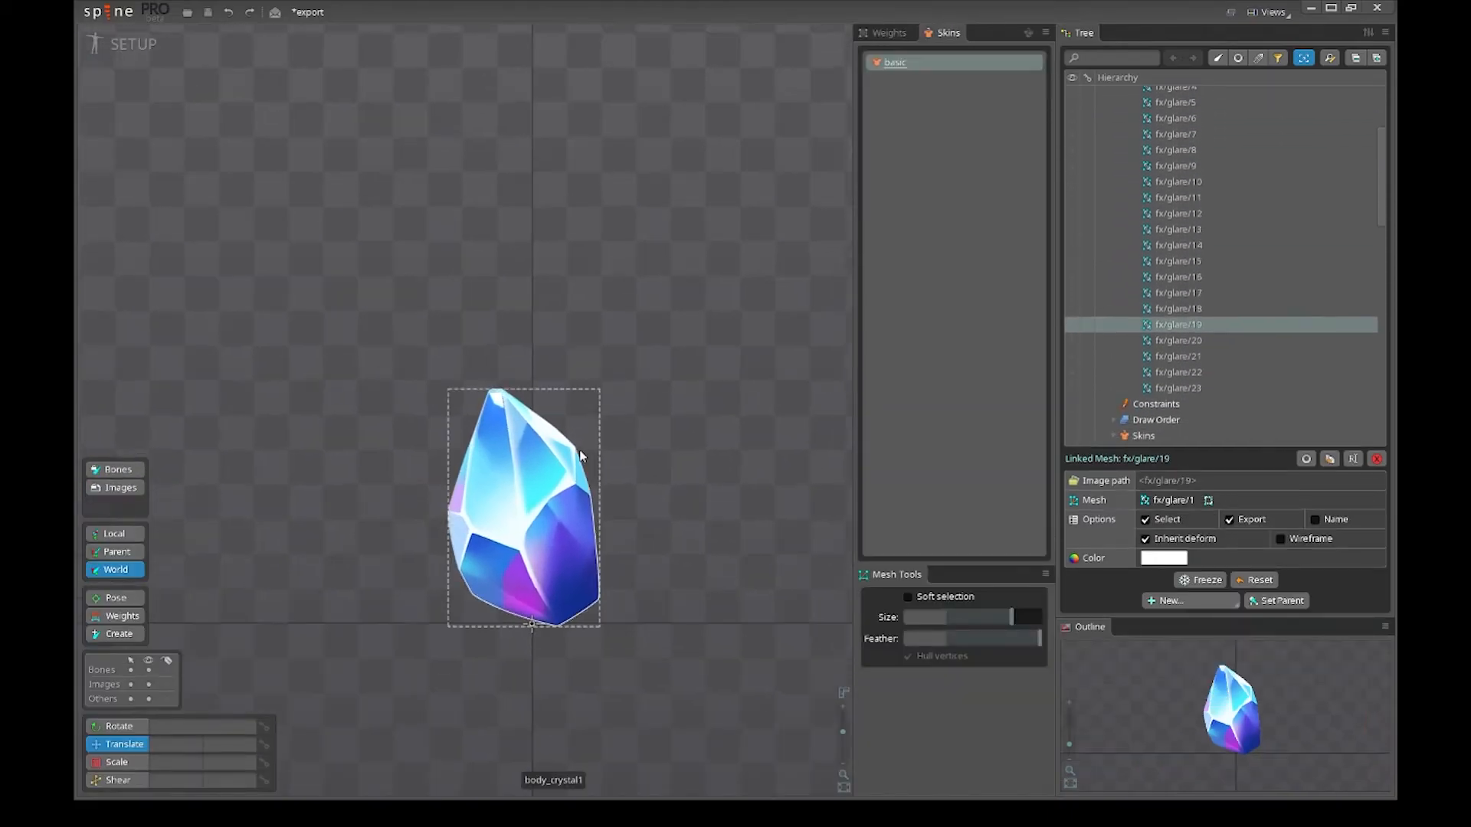
scroll(514, 457, up, 3)
drag(490, 455, 415, 469)
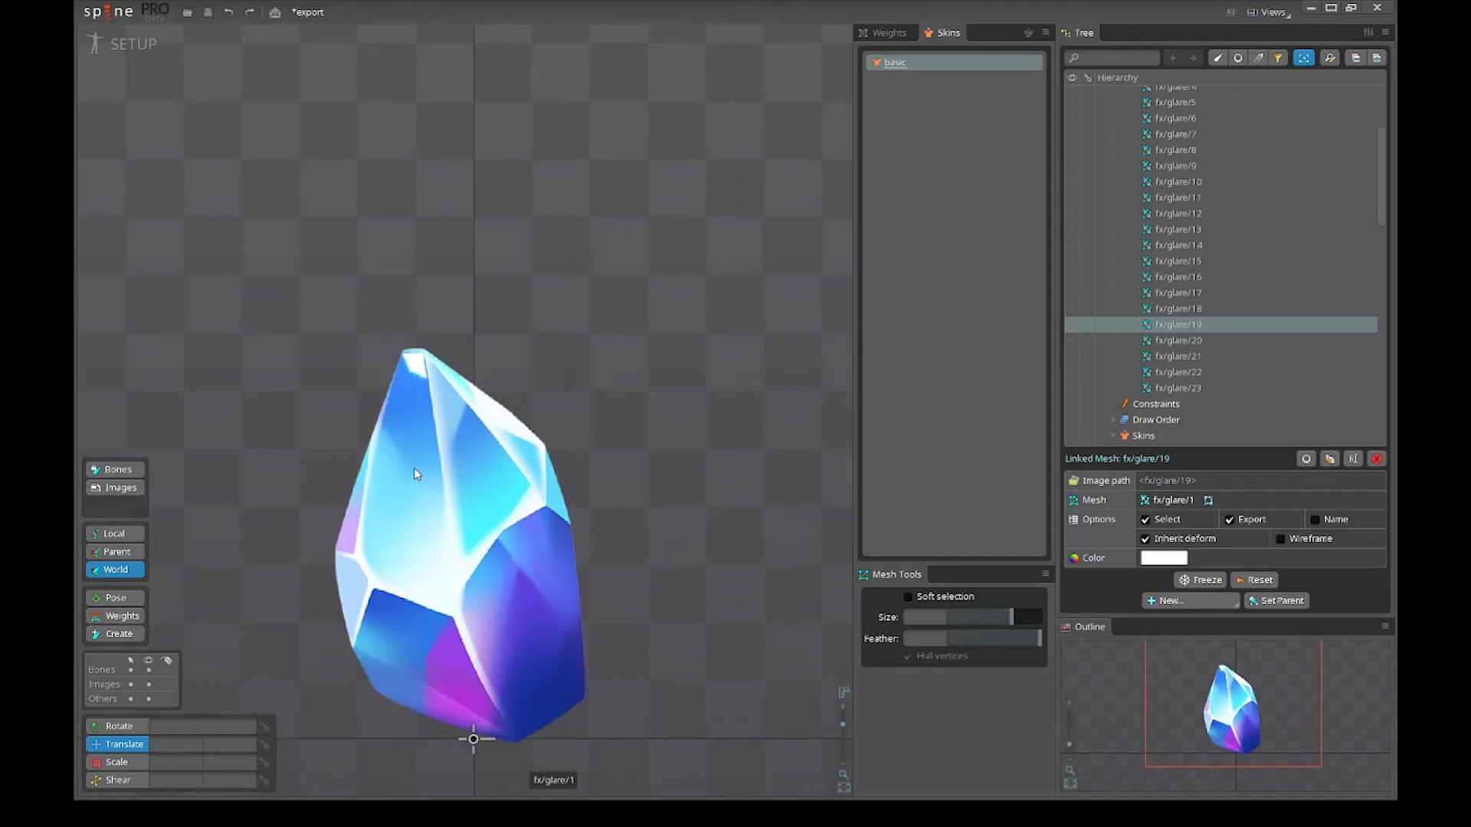
scroll(501, 468, down, 1)
click(434, 487)
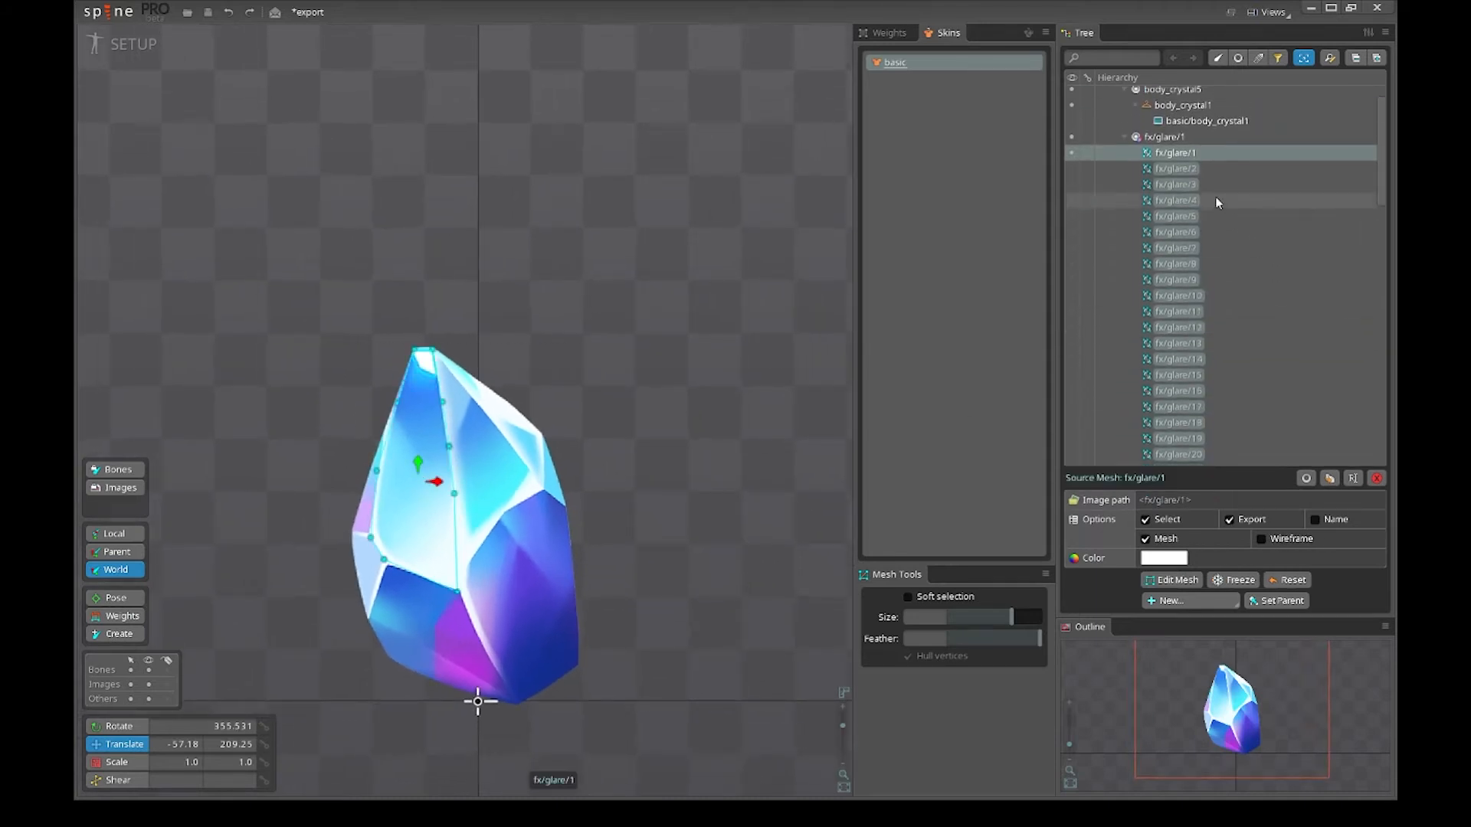
click(1179, 137)
click(1330, 518)
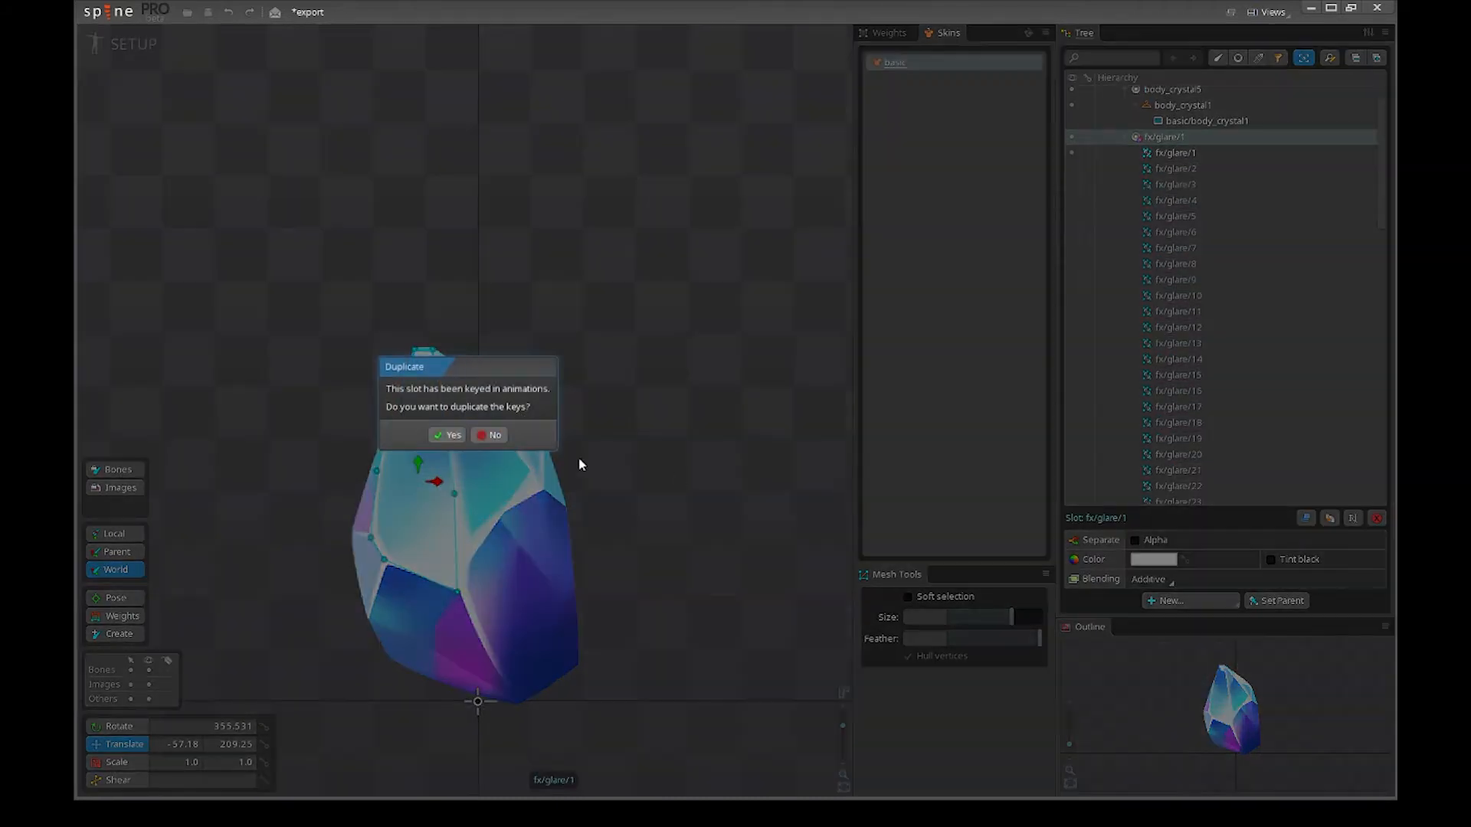
click(452, 443)
- Move the duplicated fx/glare/2 slot's source mesh onto the crystal's adjacent upper facet and fit its vertices to the facet edges
drag(665, 514, 733, 517)
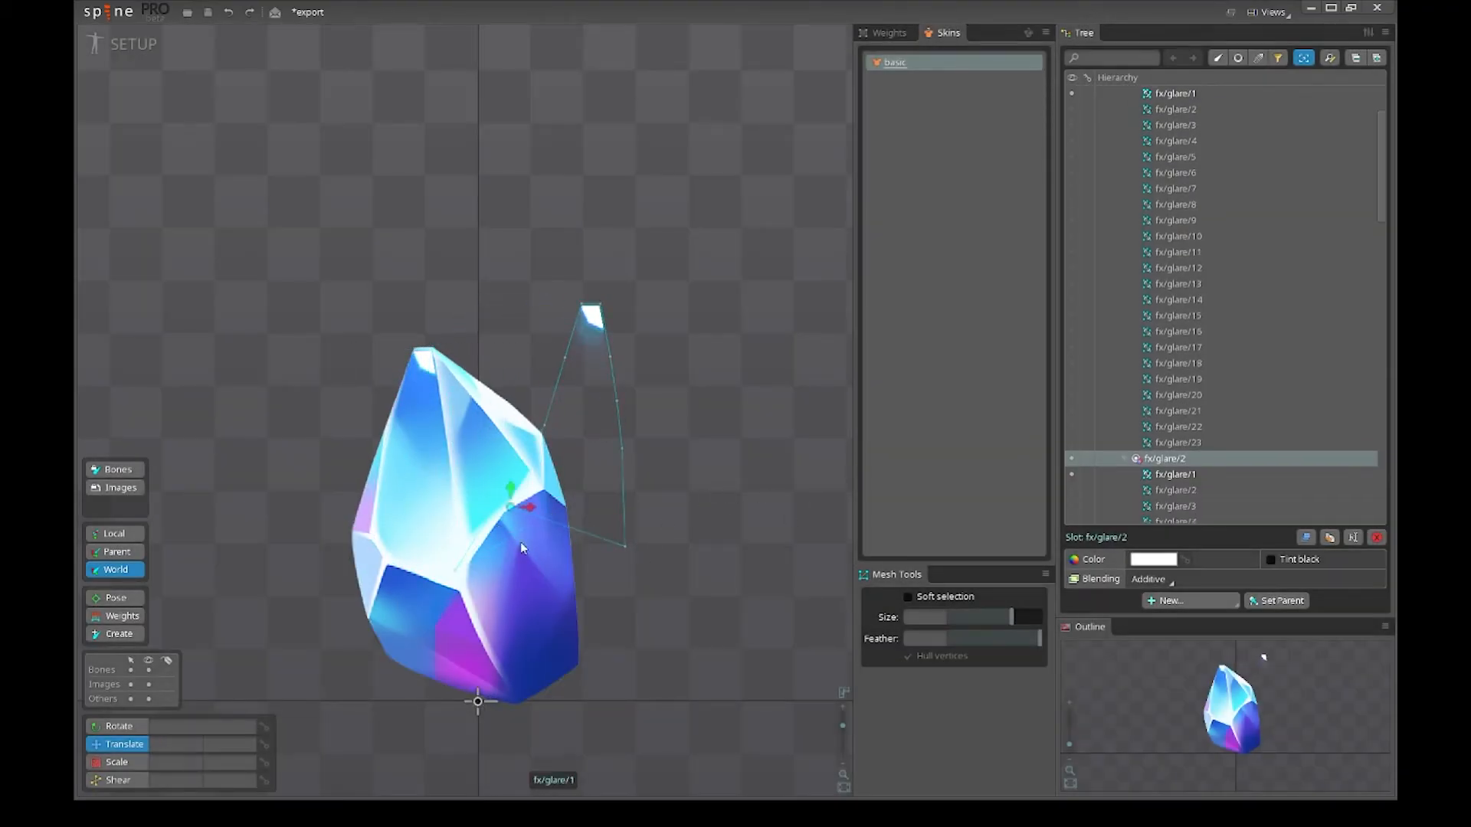
drag(547, 488, 443, 478)
drag(529, 375, 434, 420)
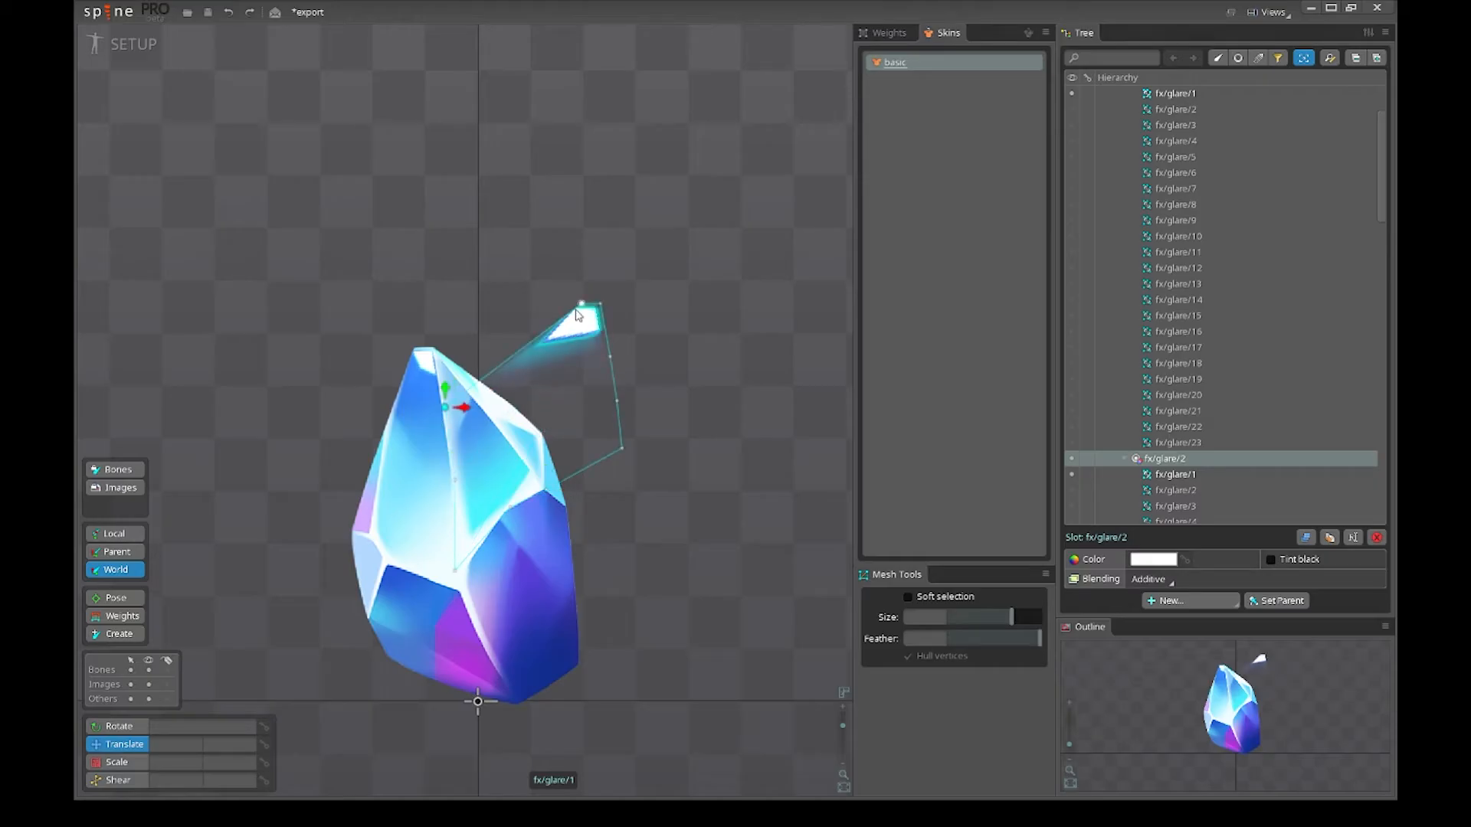
drag(568, 311, 422, 357)
drag(577, 311, 475, 401)
scroll(426, 339, up, 2)
scroll(426, 341, up, 1)
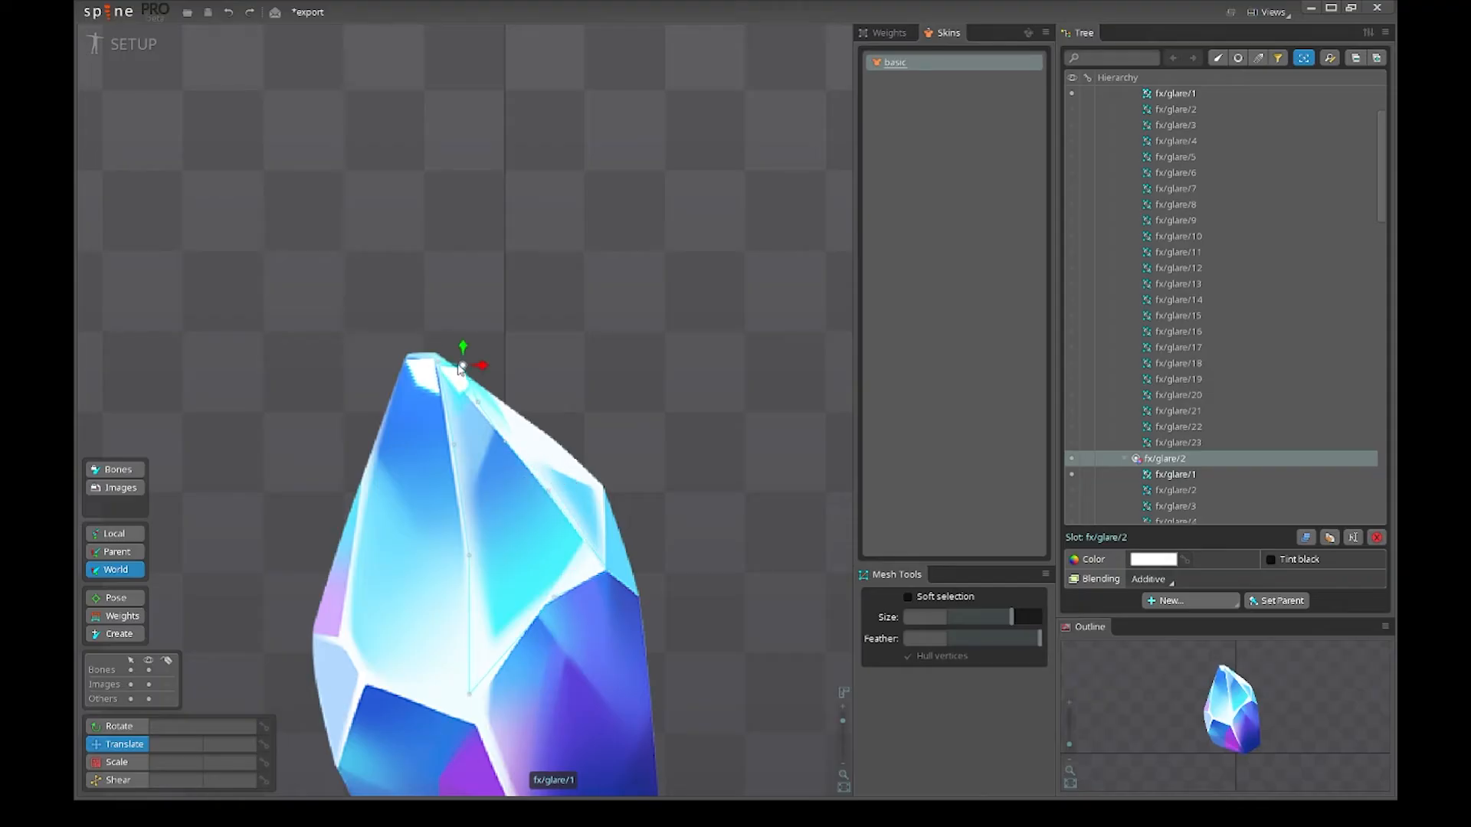
scroll(490, 498, down, 3)
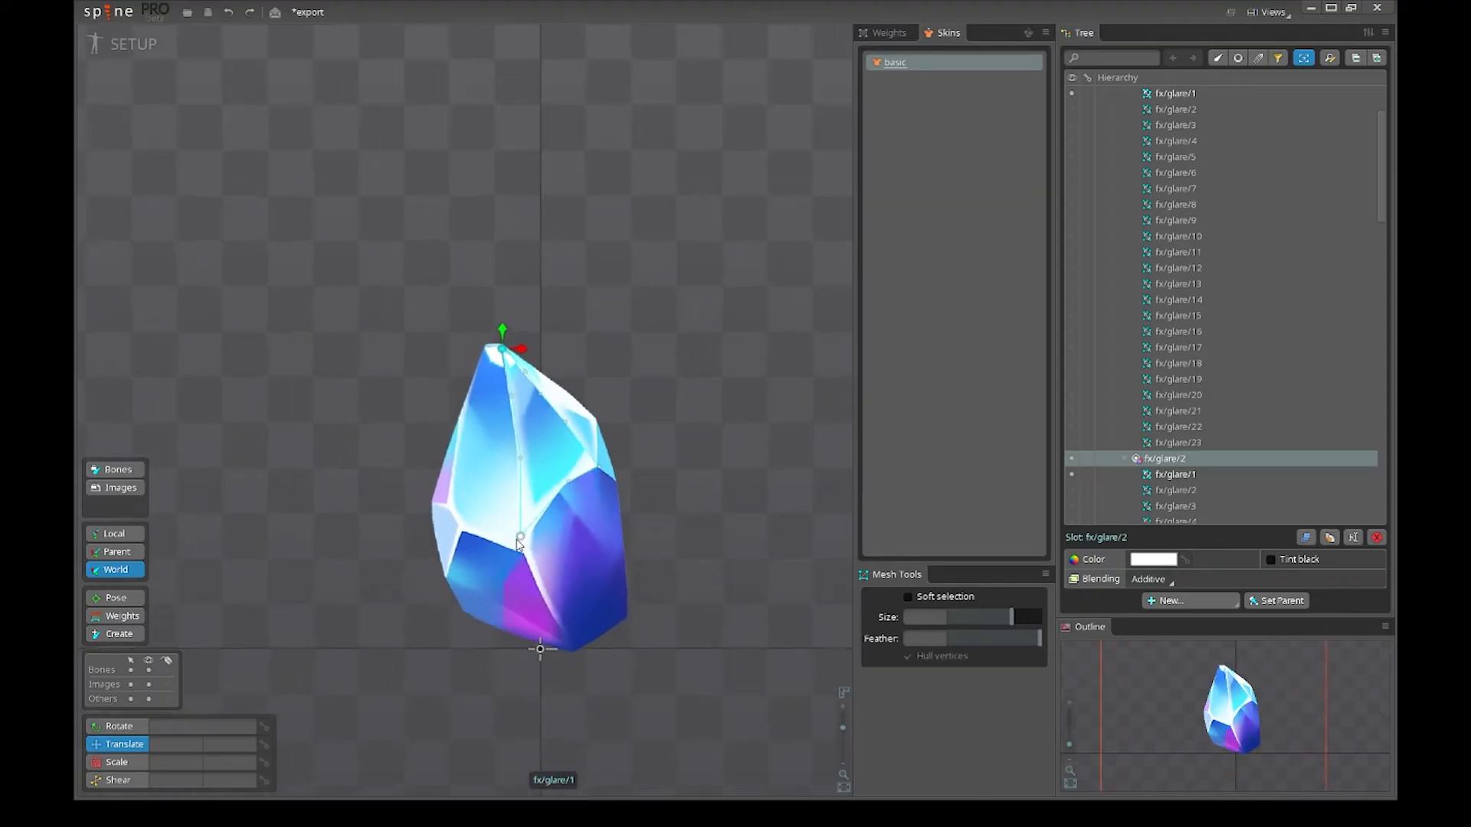
- Shift the fx/glare/2 attachment keys about 8 frames later in the levelup animation, playing it back to check the delay
click(132, 44)
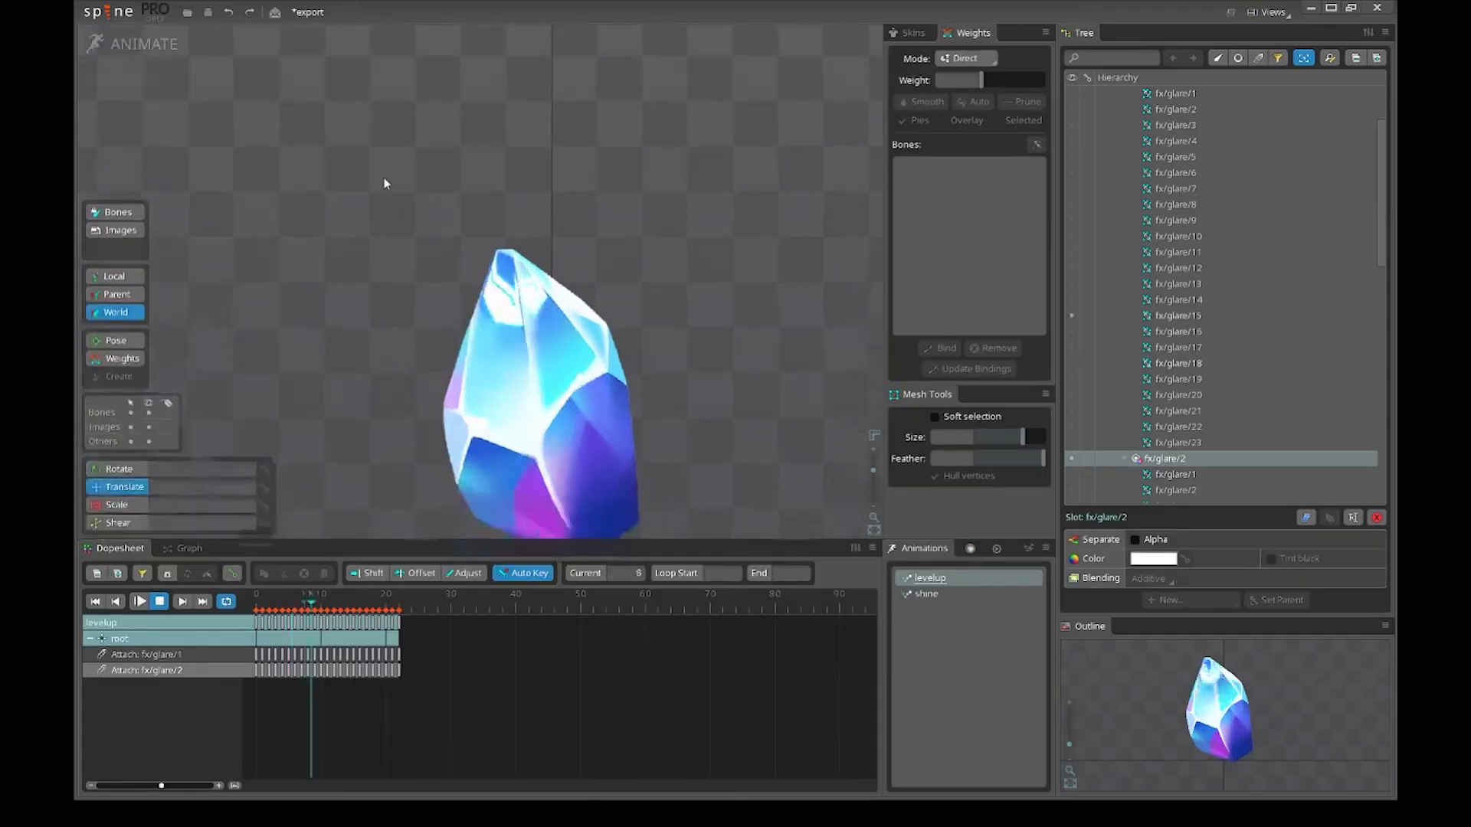
scroll(563, 345, down, 2)
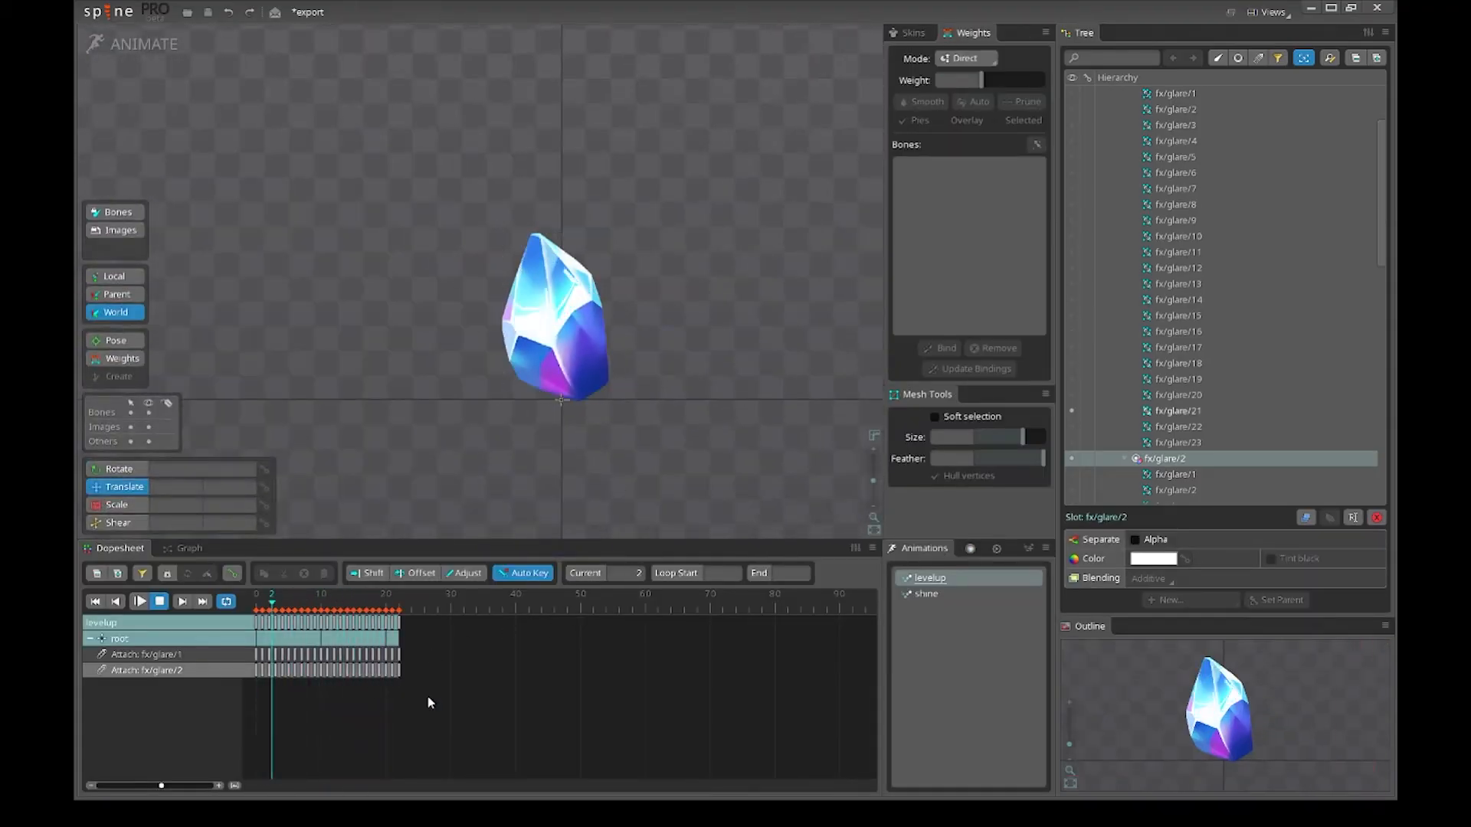
drag(434, 679, 384, 679)
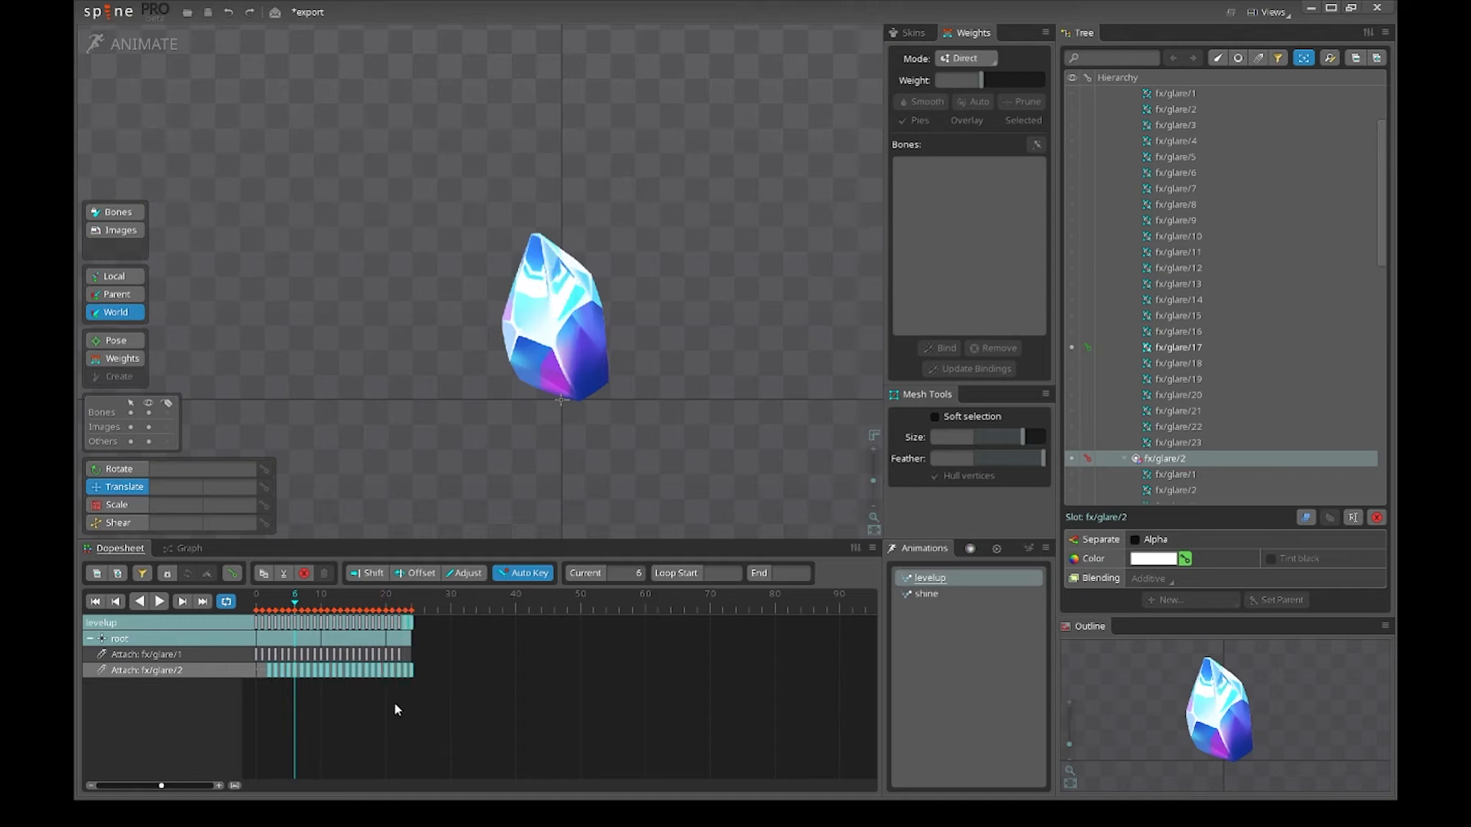
drag(308, 602, 216, 608)
key(d)
key(d)
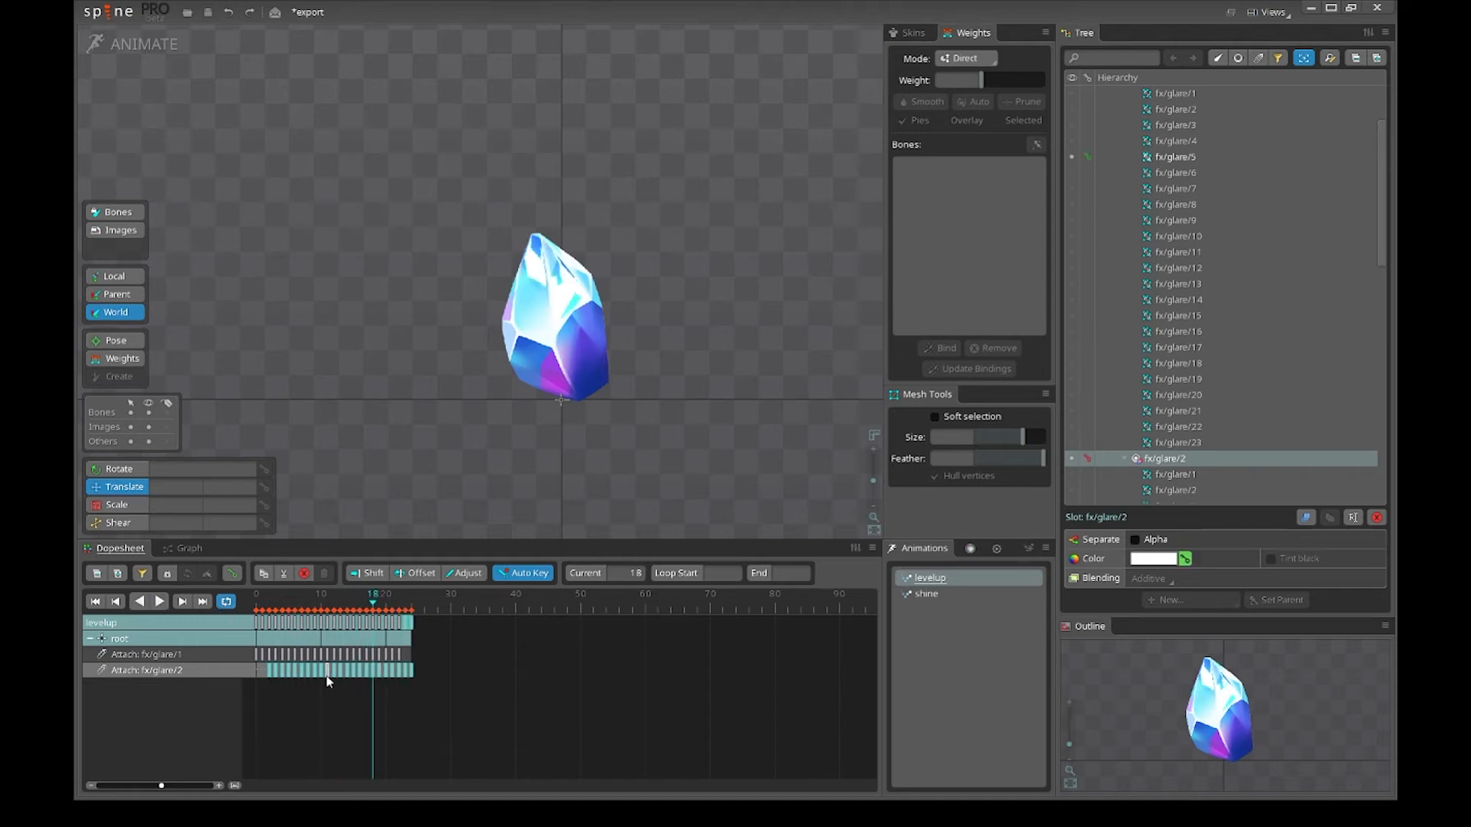
drag(326, 675, 366, 674)
drag(294, 609, 230, 608)
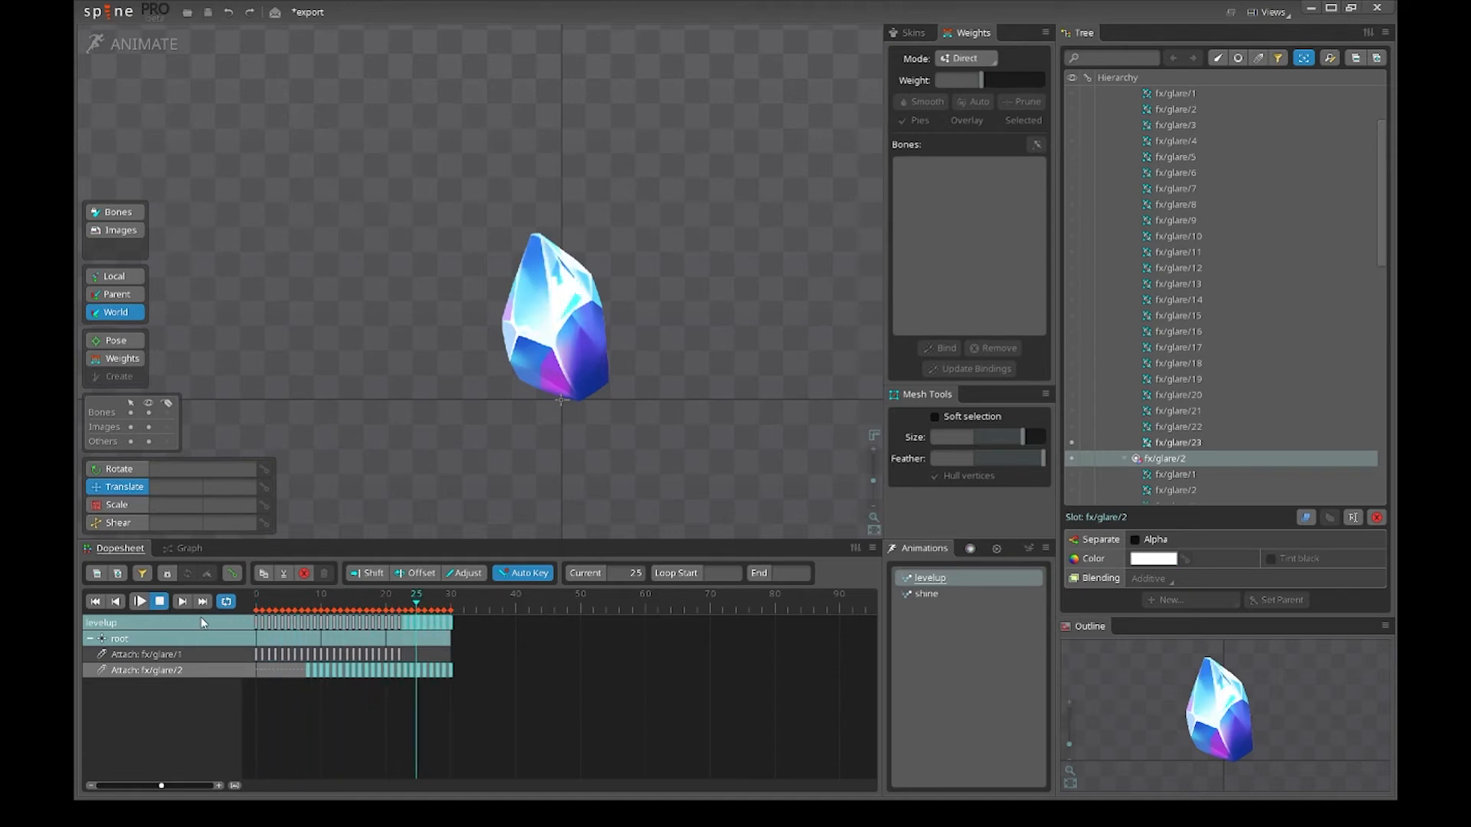
key(d)
- Try deleting the fx/glare/2 attachment keys that run beyond frame 22, and undo the deletion
drag(478, 726, 395, 662)
key(Delete)
click(374, 610)
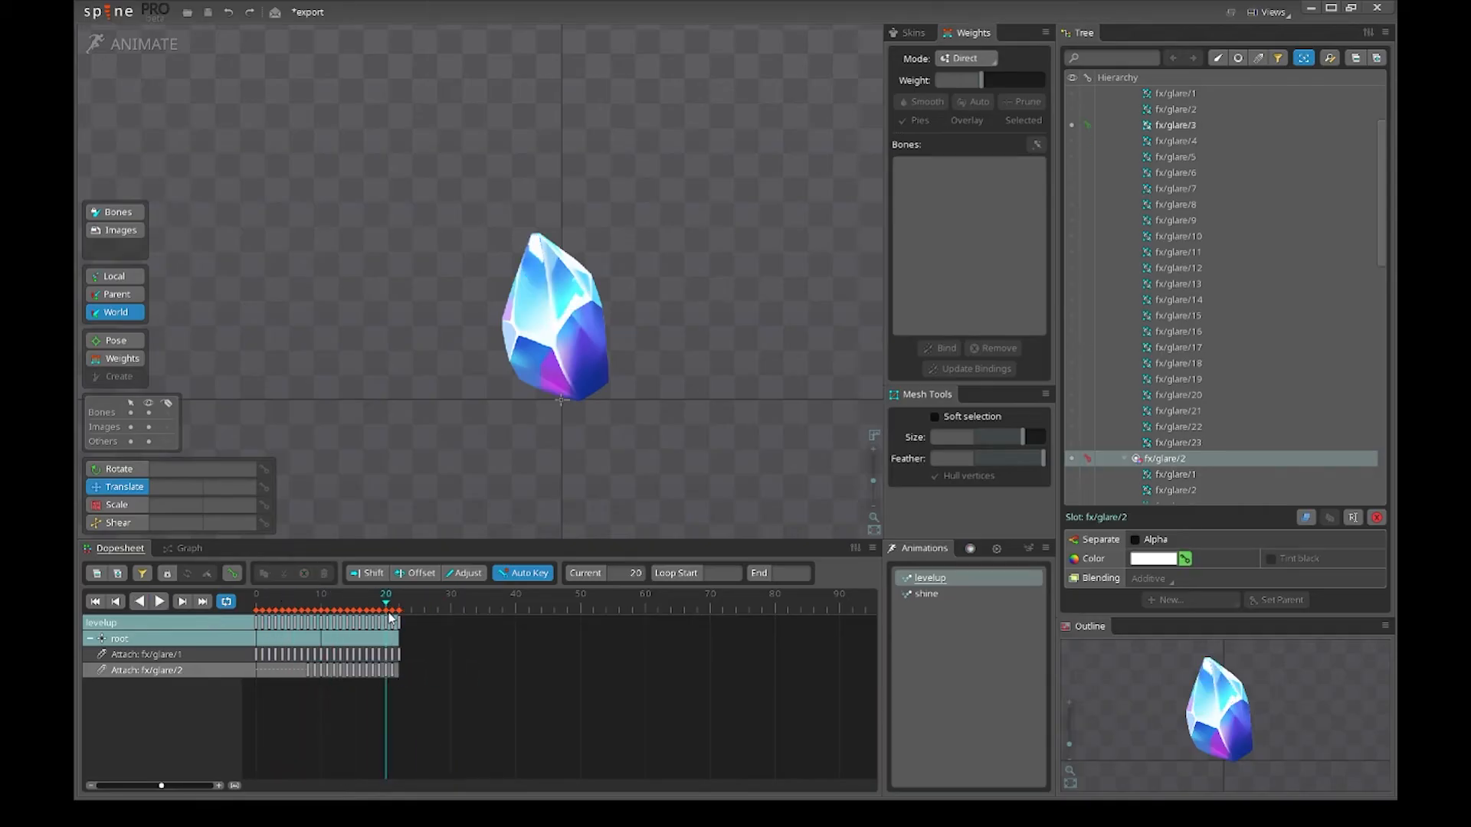
click(373, 610)
key(ctrl+v)
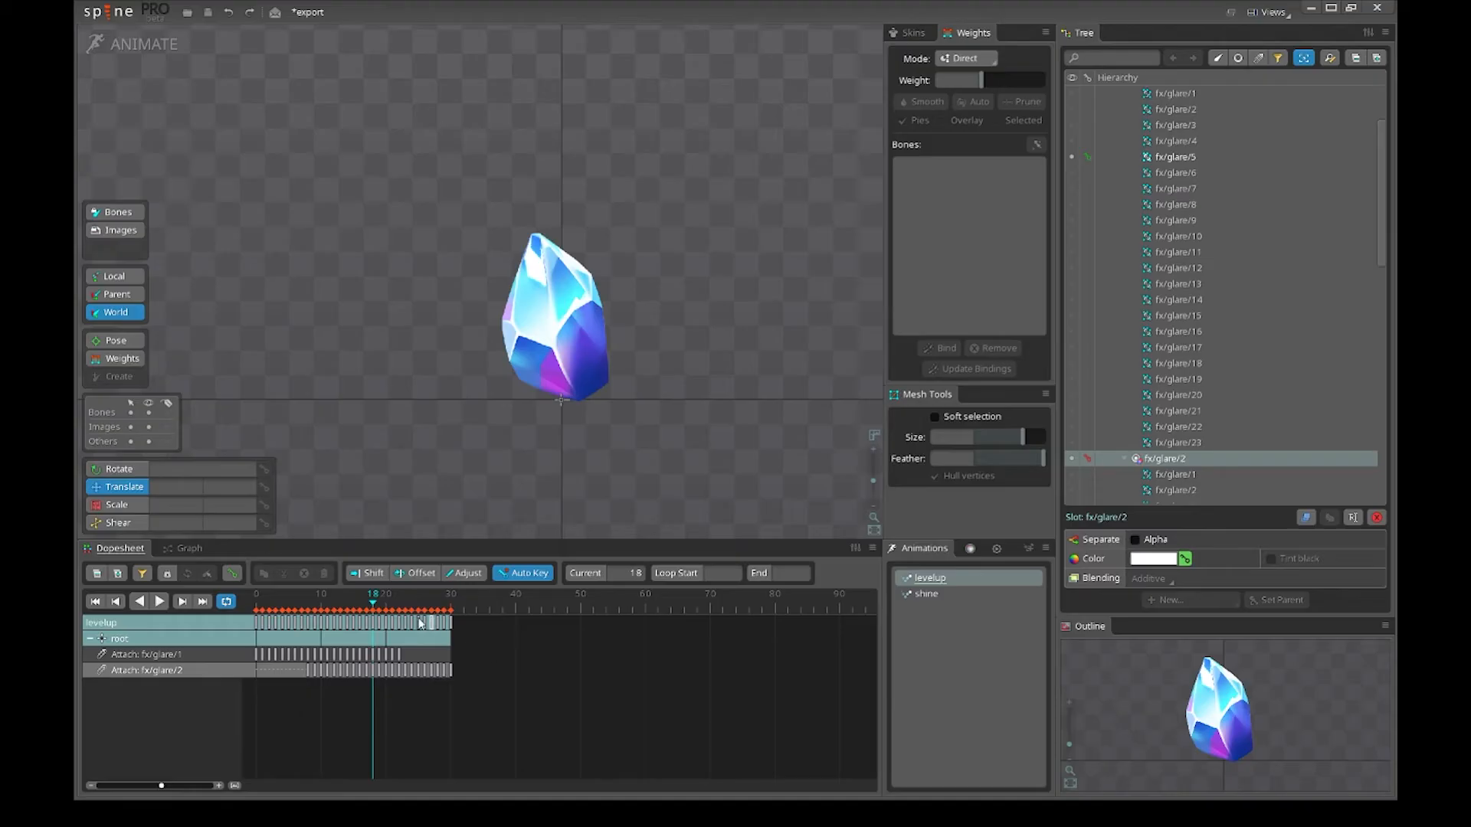
key(l)
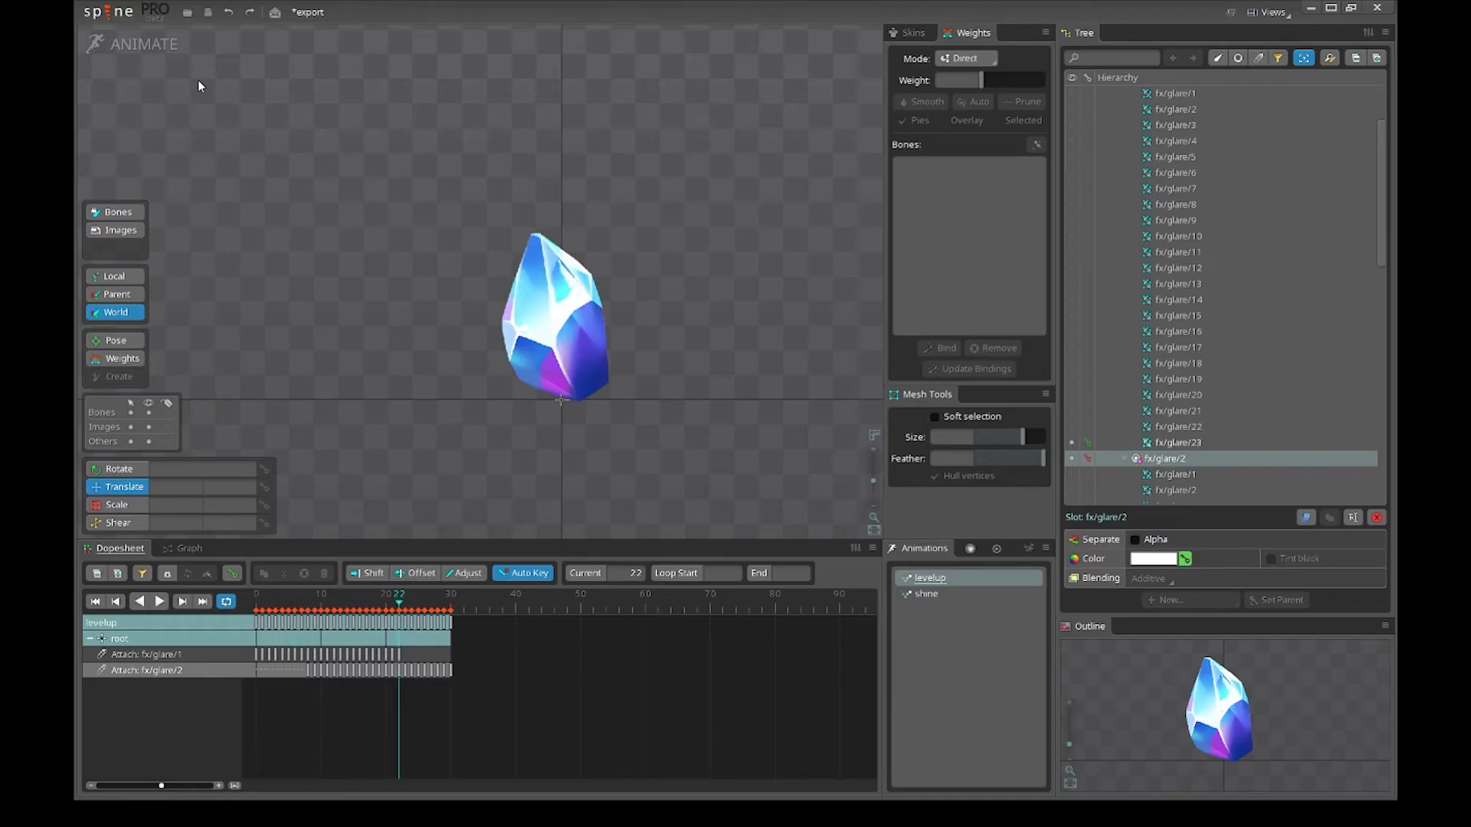
- Return to setup mode and look through the linked meshes under the fx/glare/2 slot
click(138, 44)
scroll(554, 417, up, 4)
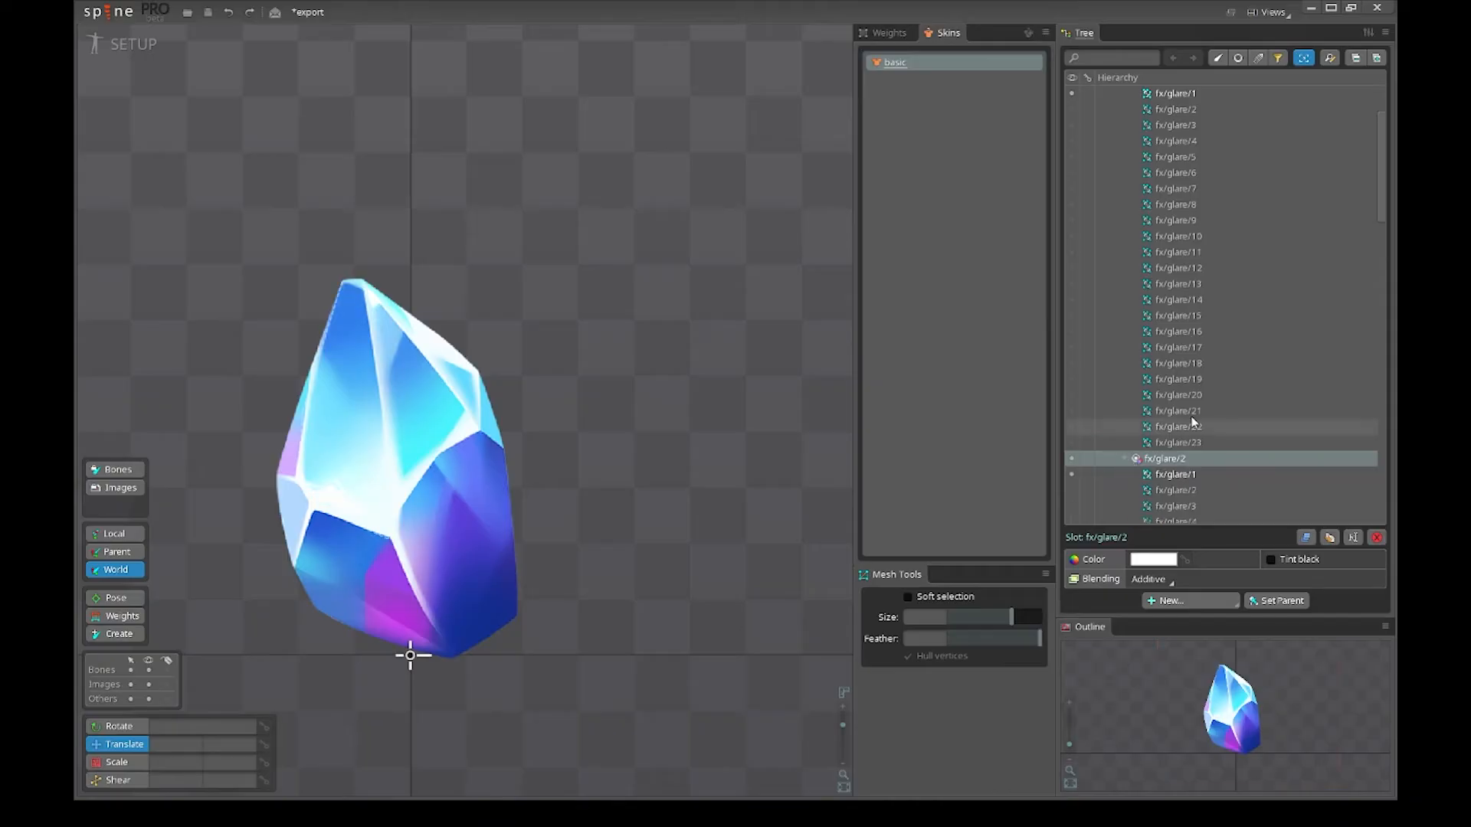
scroll(1193, 420, down, 4)
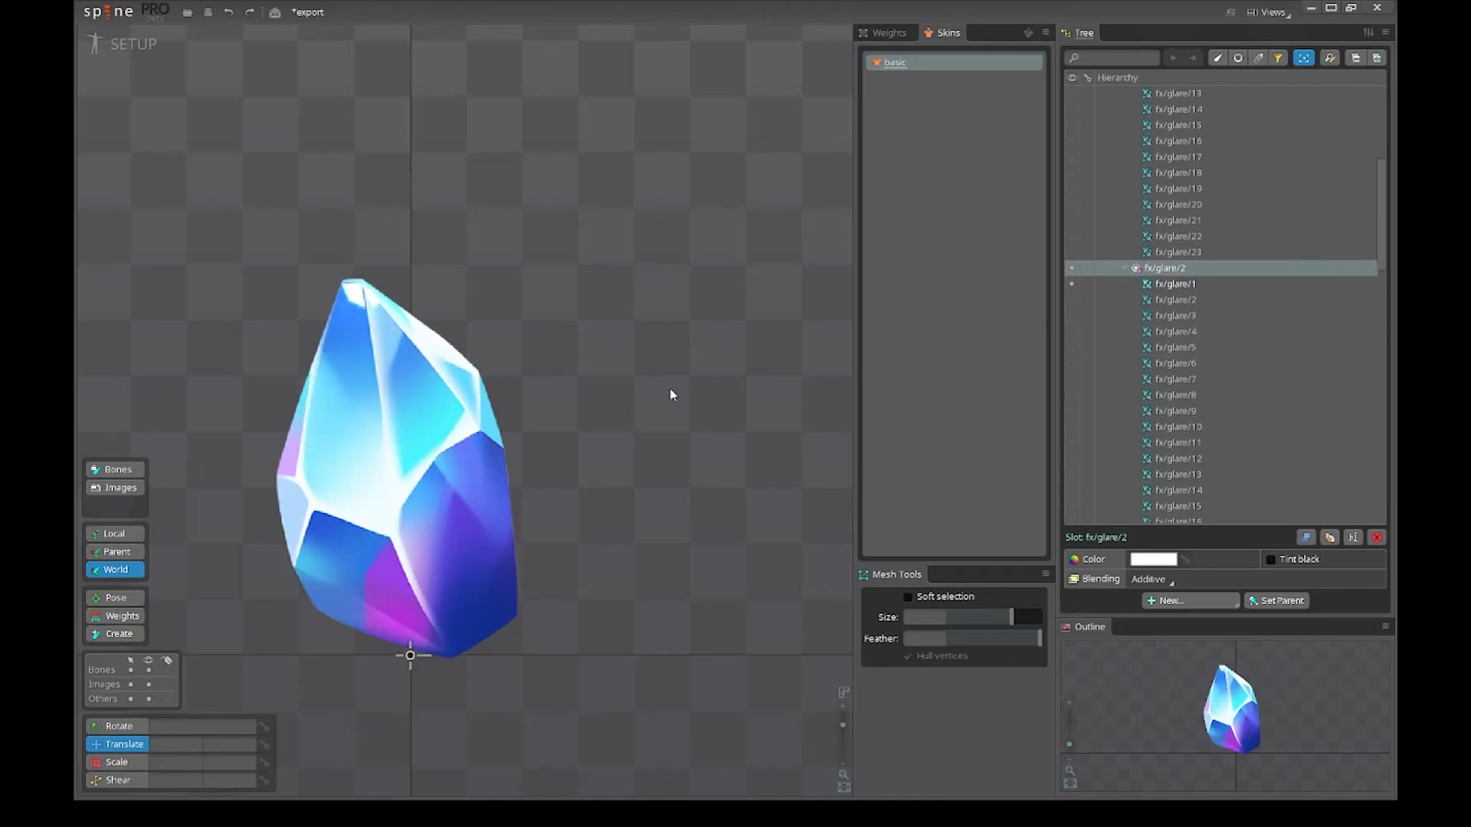
- Try moving a vertex on the shared edge of the fx/glare/1 source mesh inward, and undo the move
click(347, 433)
scroll(346, 433, up, 2)
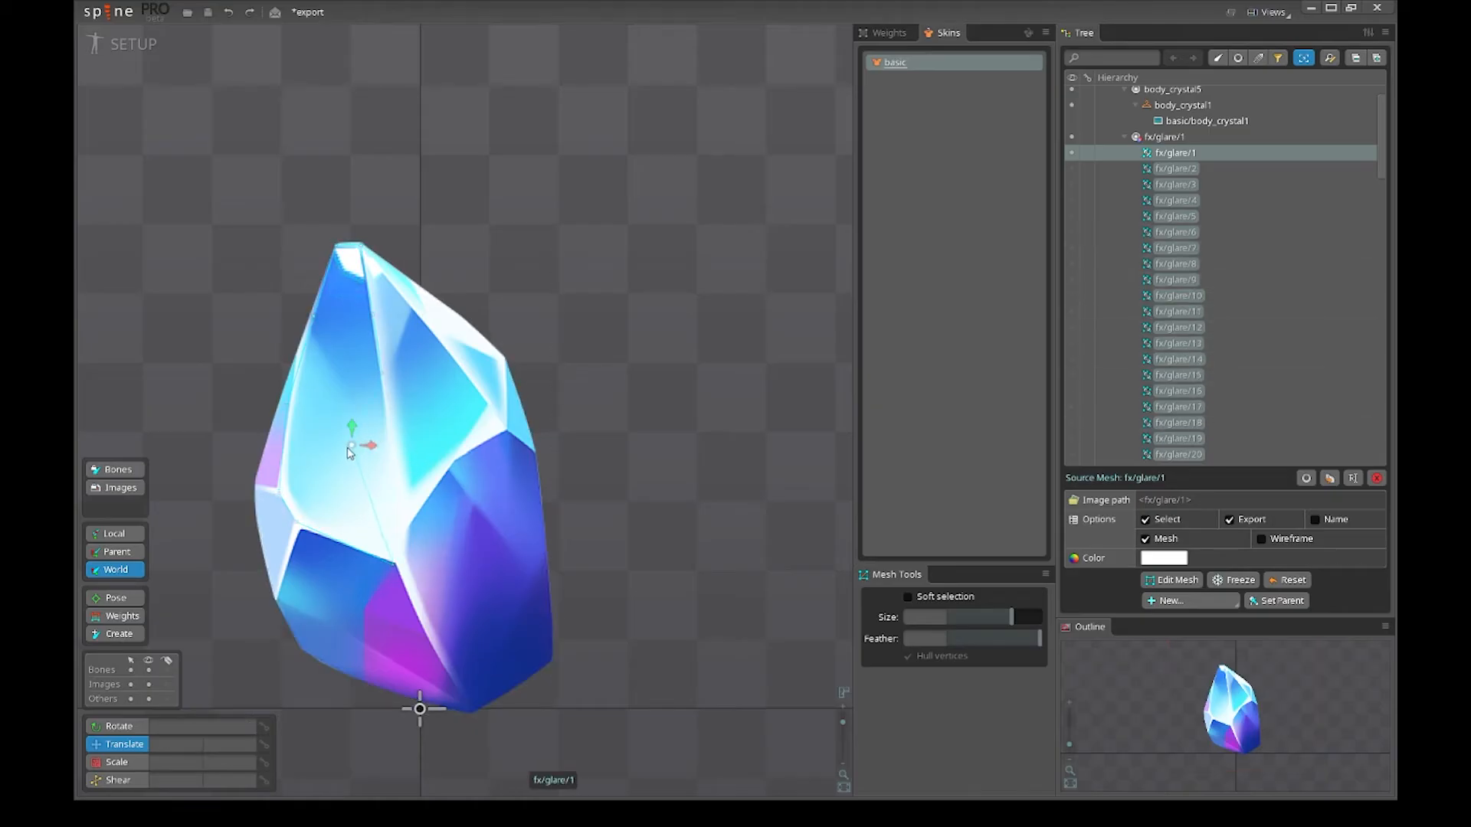
scroll(1156, 313, down, 3)
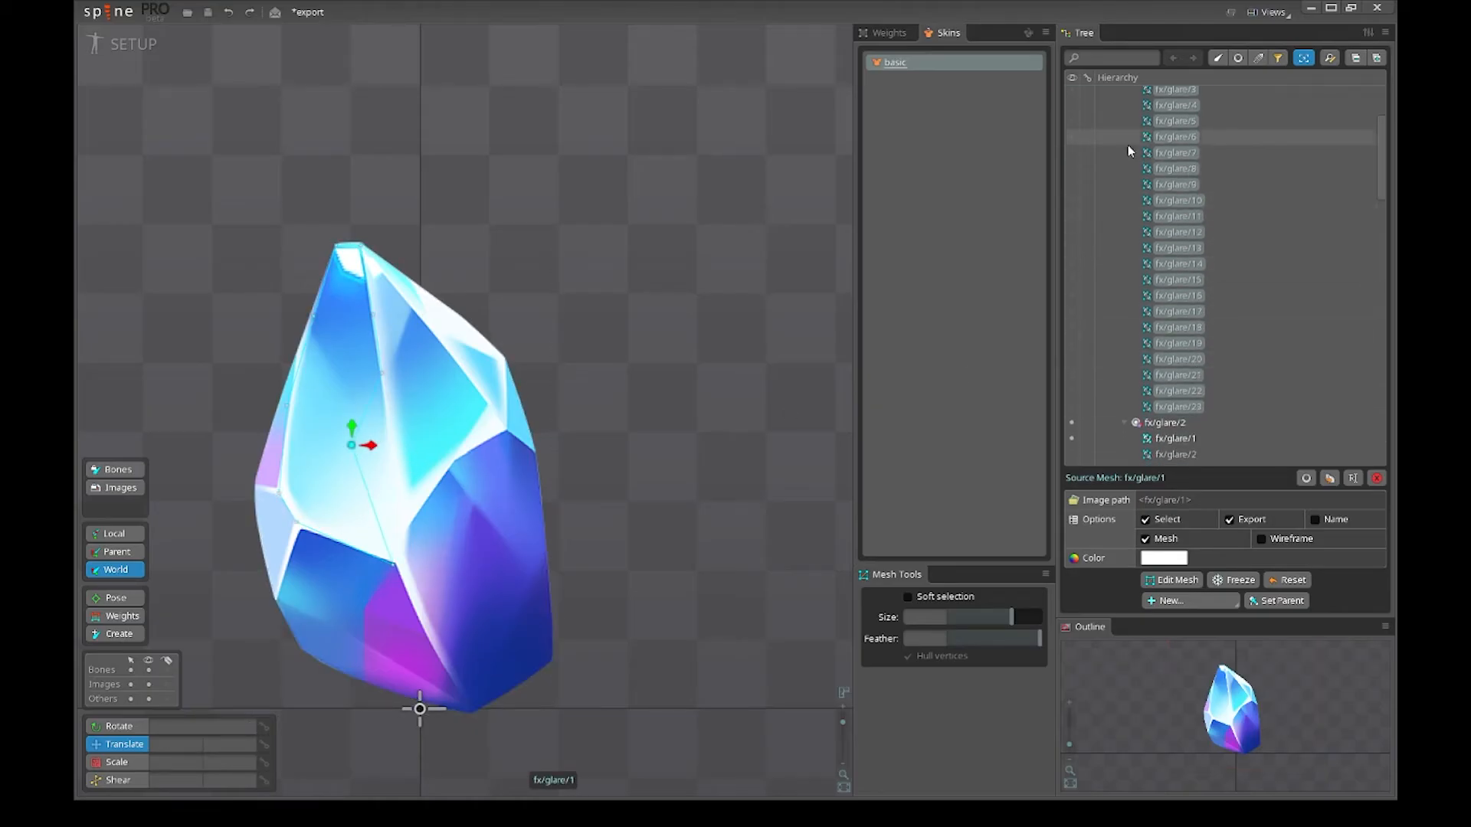
key(ctrl+z)
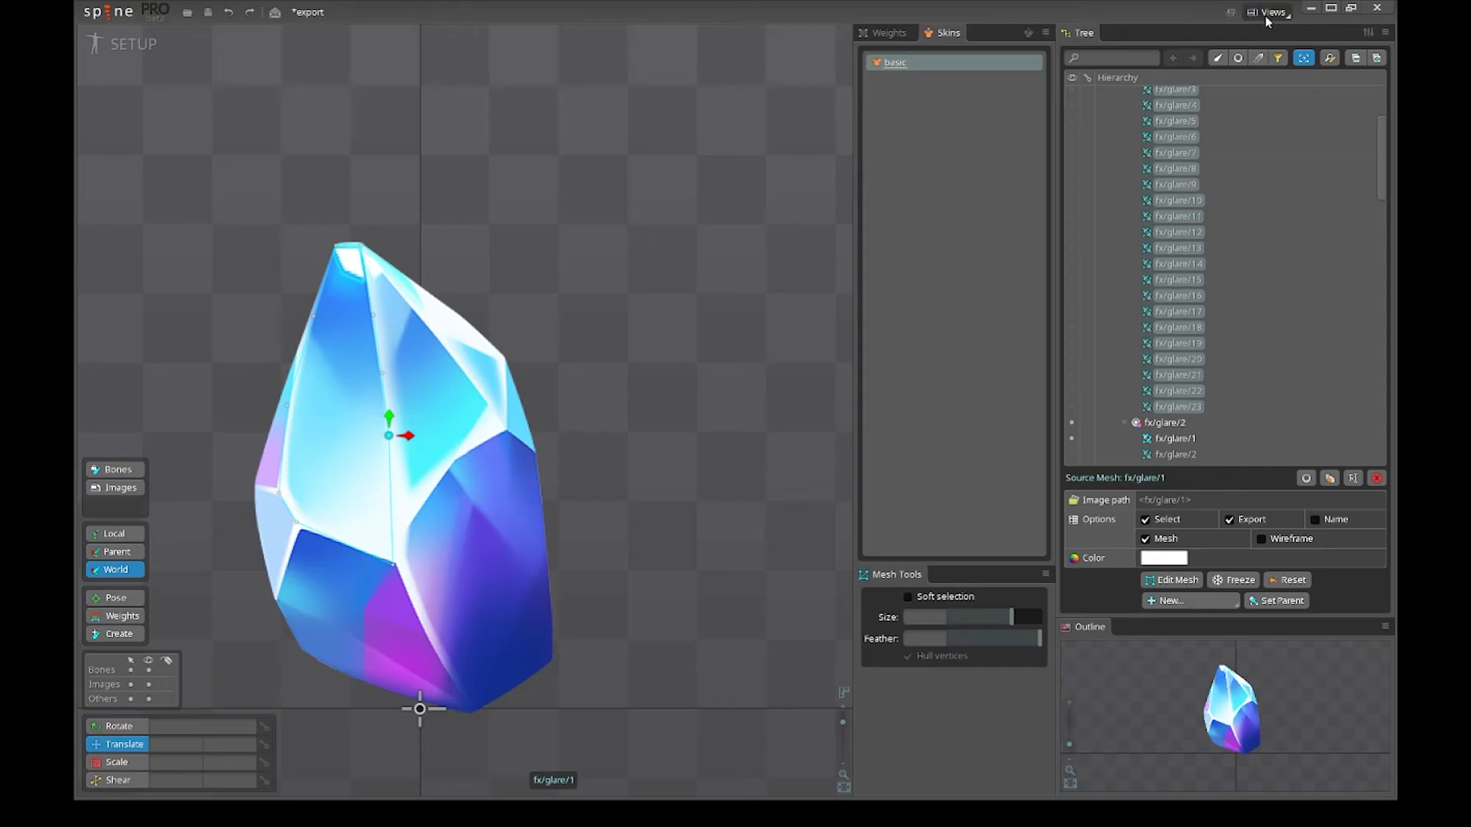
- Show the Metrics view, dock it beside Mesh Tools and review the figures for the fx/glare/1 source mesh
click(1269, 12)
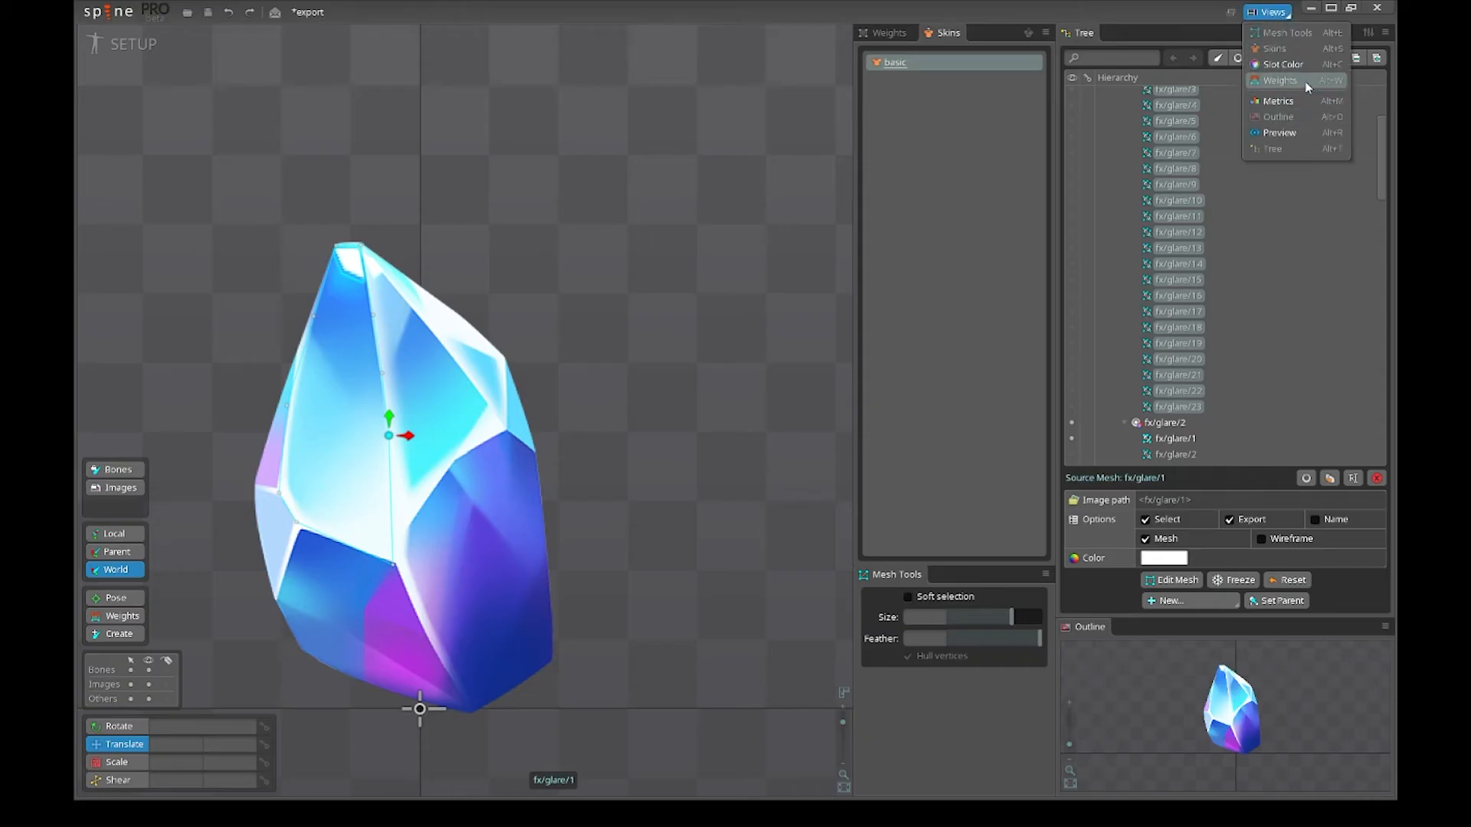
click(1299, 102)
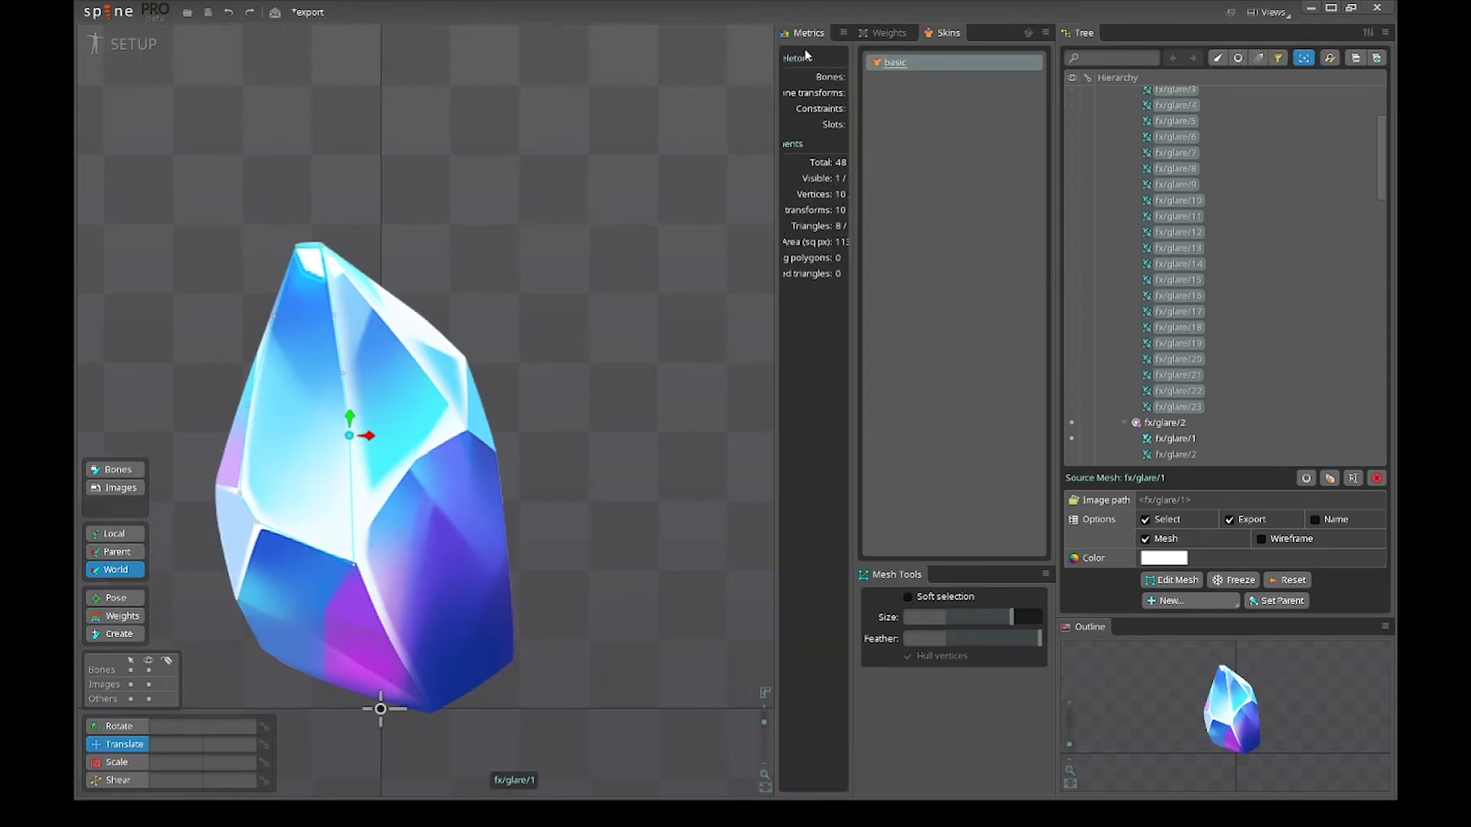
drag(964, 584, 966, 587)
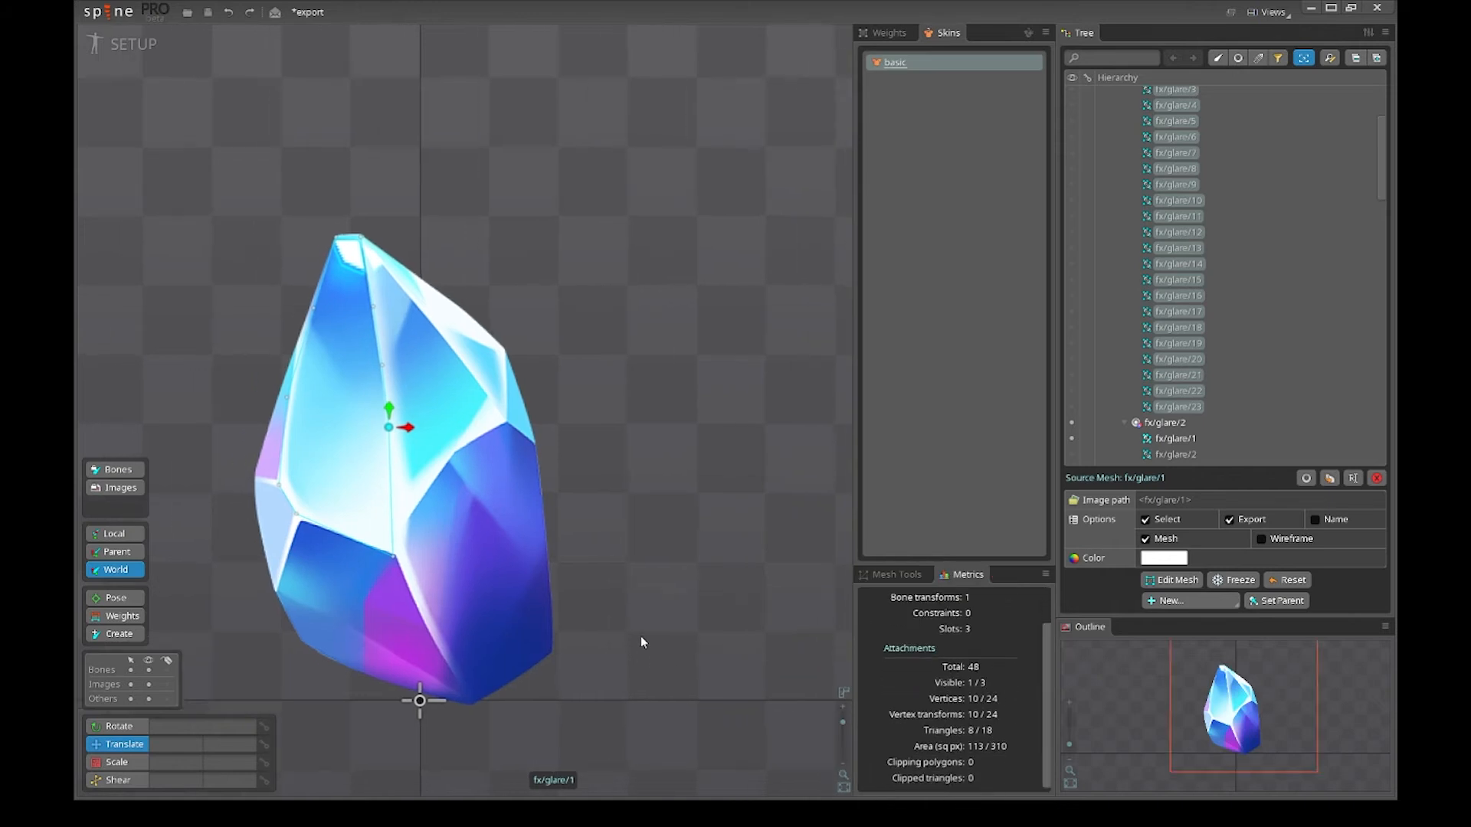
scroll(637, 614, down, 3)
scroll(492, 524, up, 3)
scroll(704, 590, down, 4)
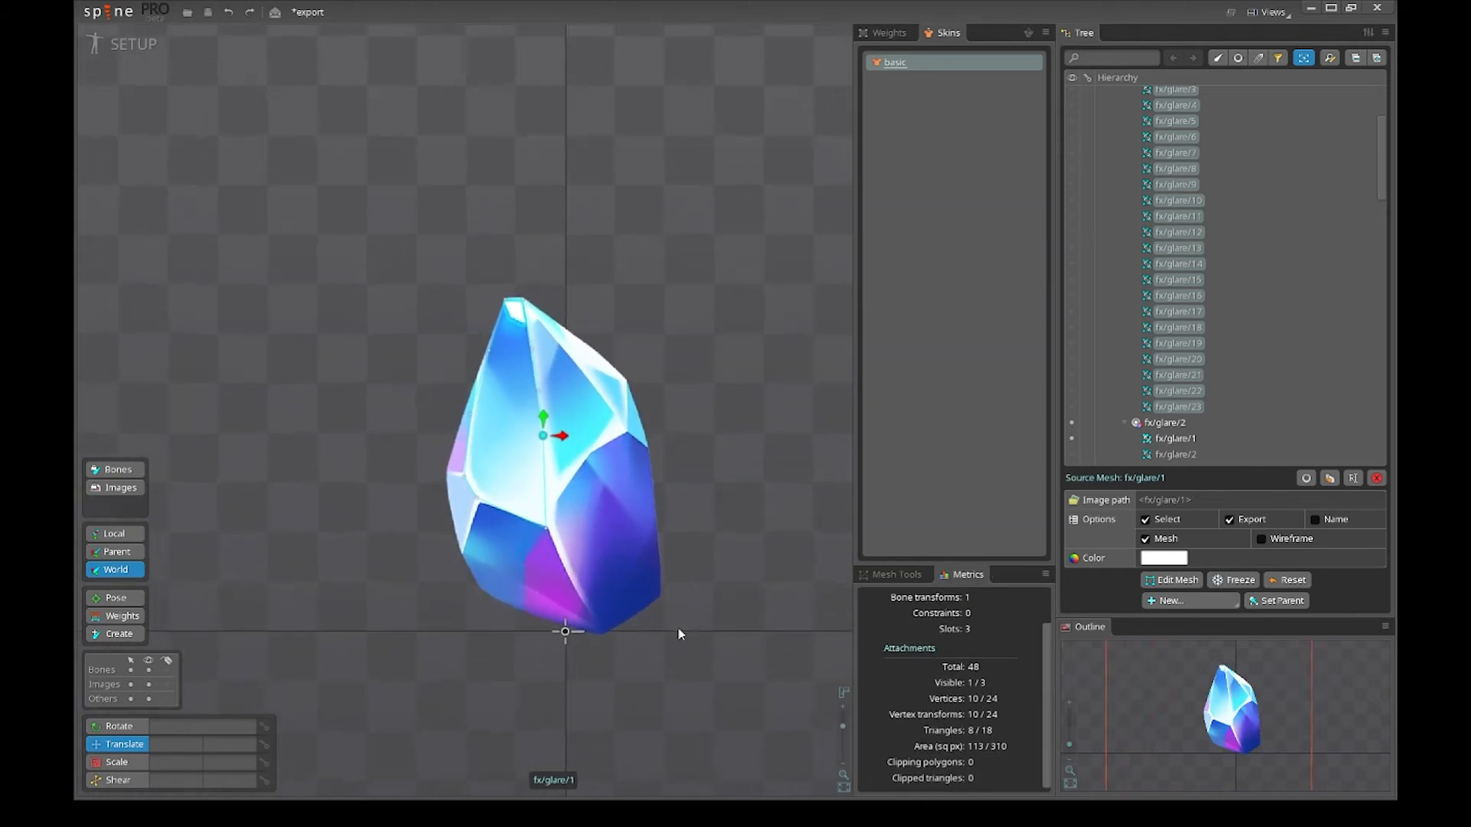
scroll(544, 529, up, 2)
scroll(547, 530, up, 1)
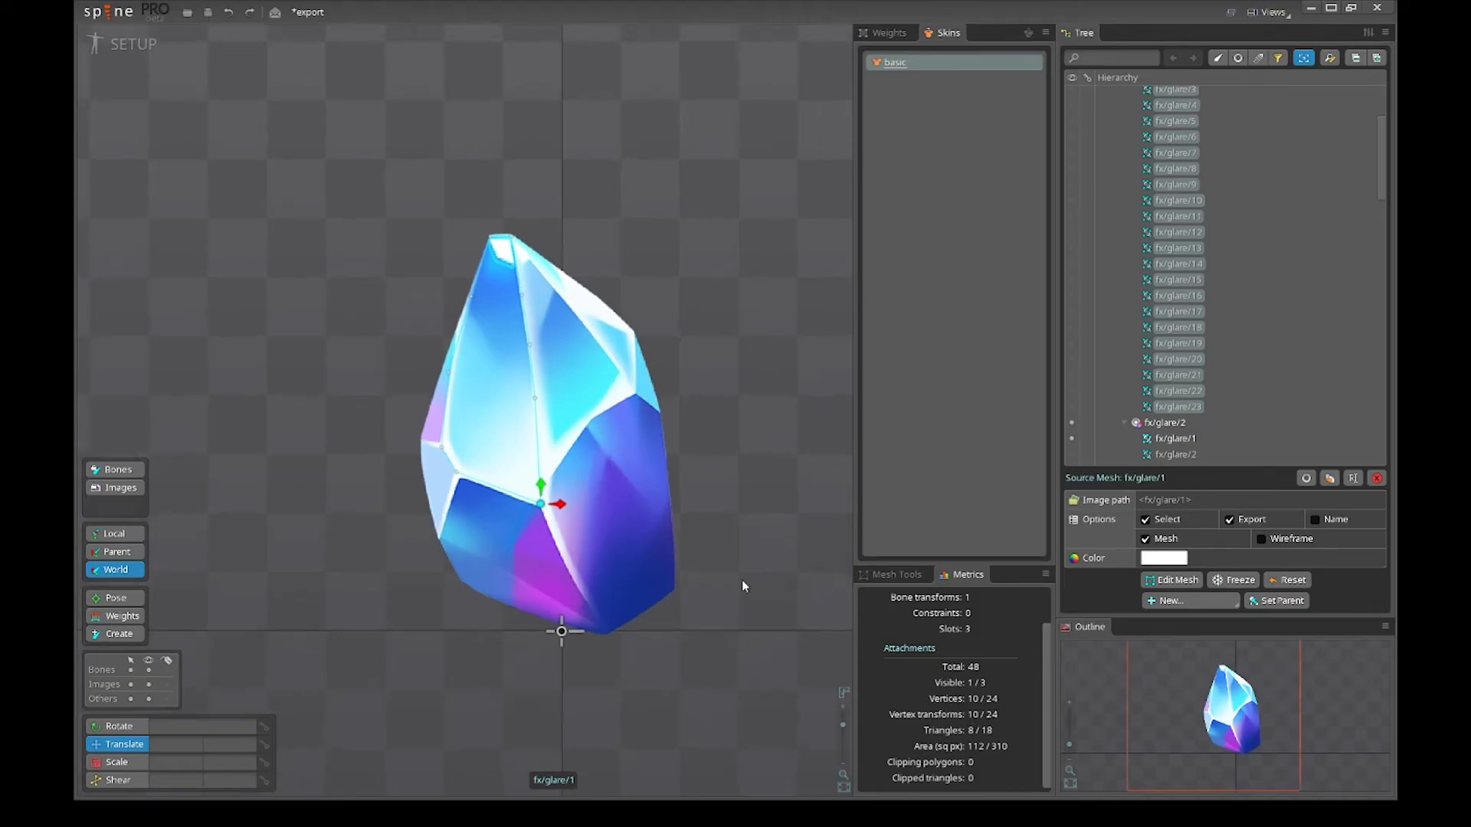
scroll(469, 396, down, 1)
- Compare the vertex and triangle metrics of the basic/body_crystal1 region with those of the fx/glare/1 source mesh
click(578, 374)
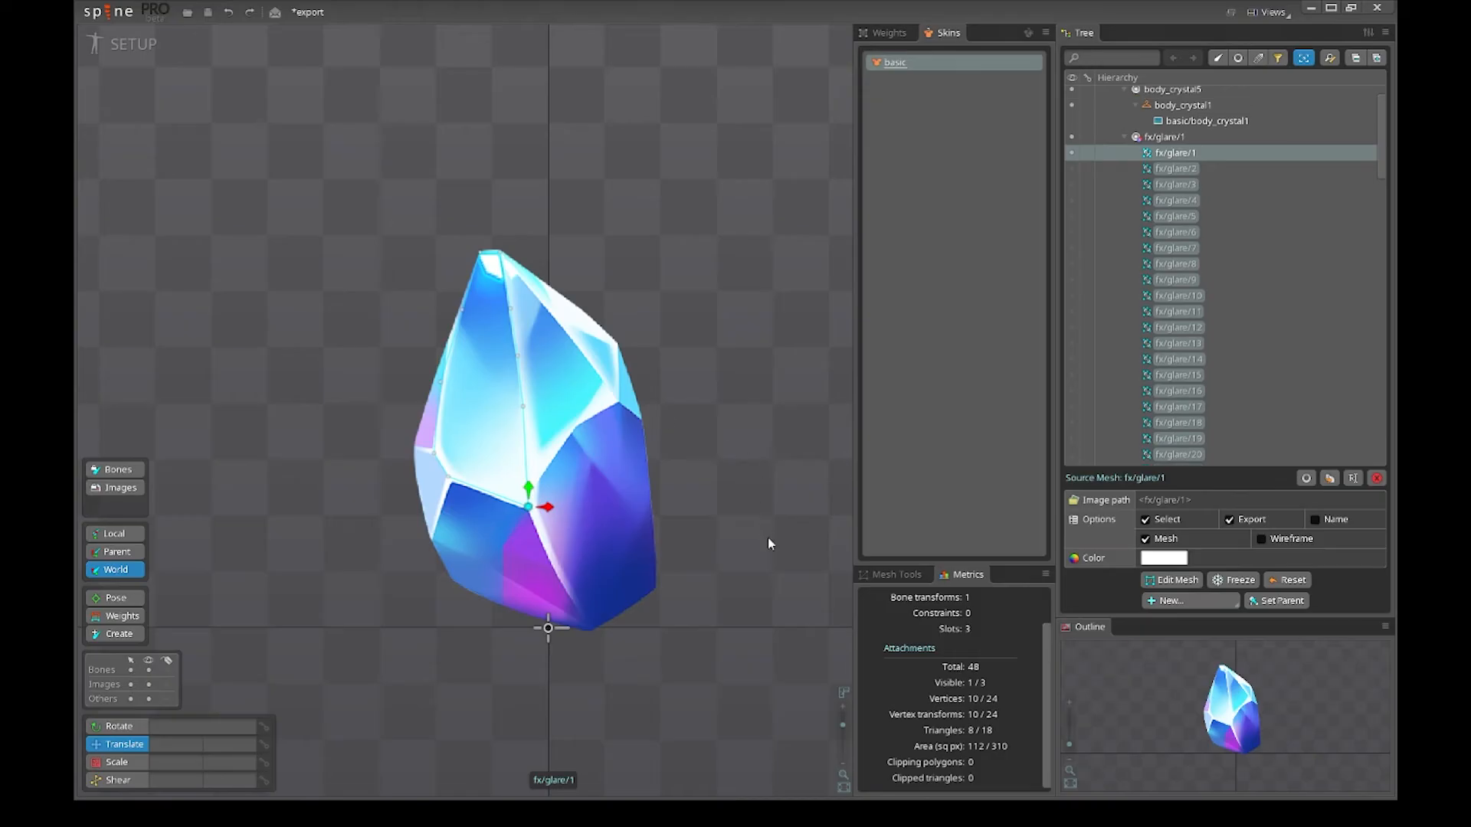
scroll(735, 536, down, 1)
click(512, 363)
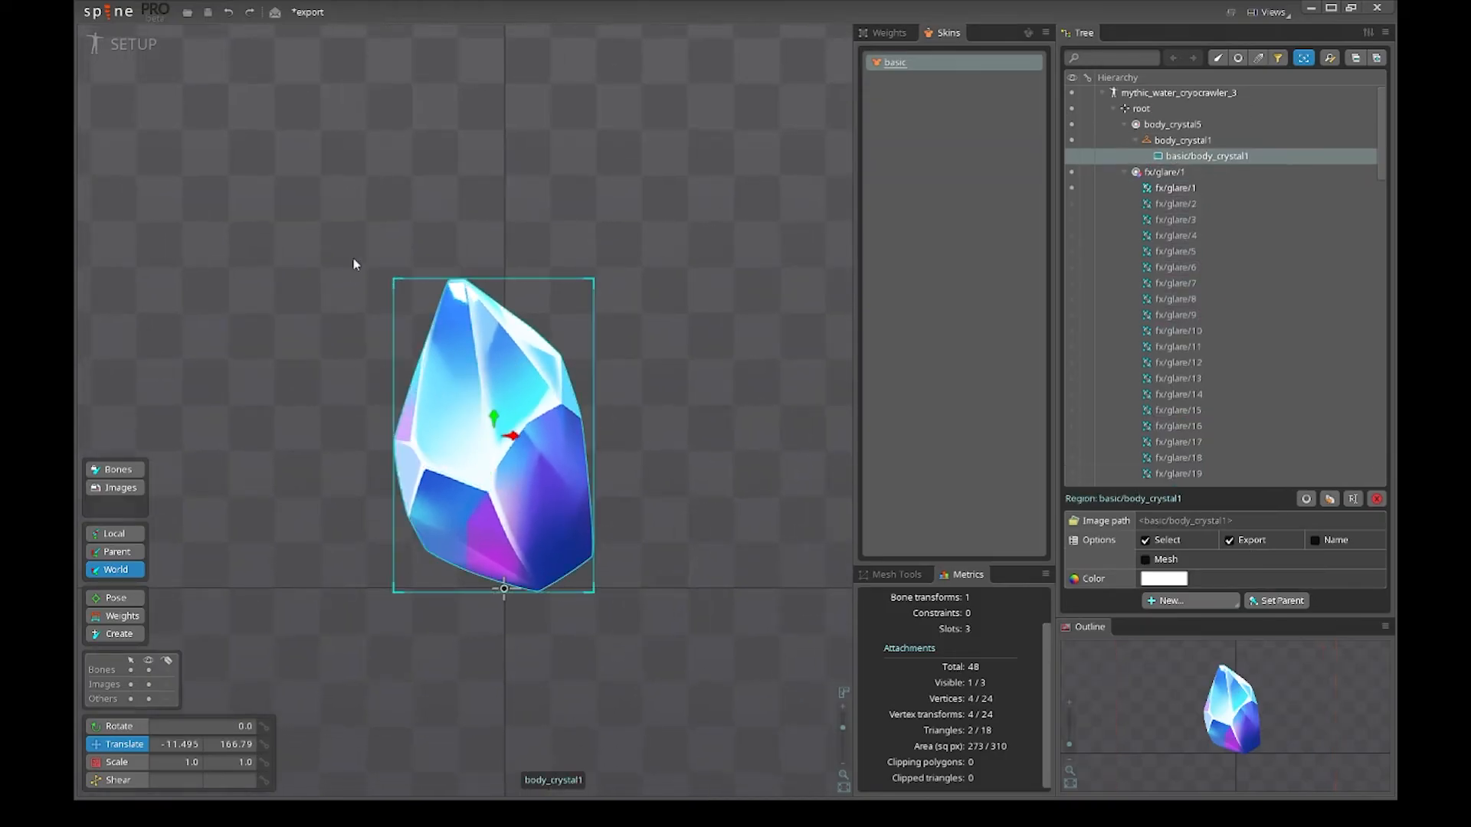
click(501, 419)
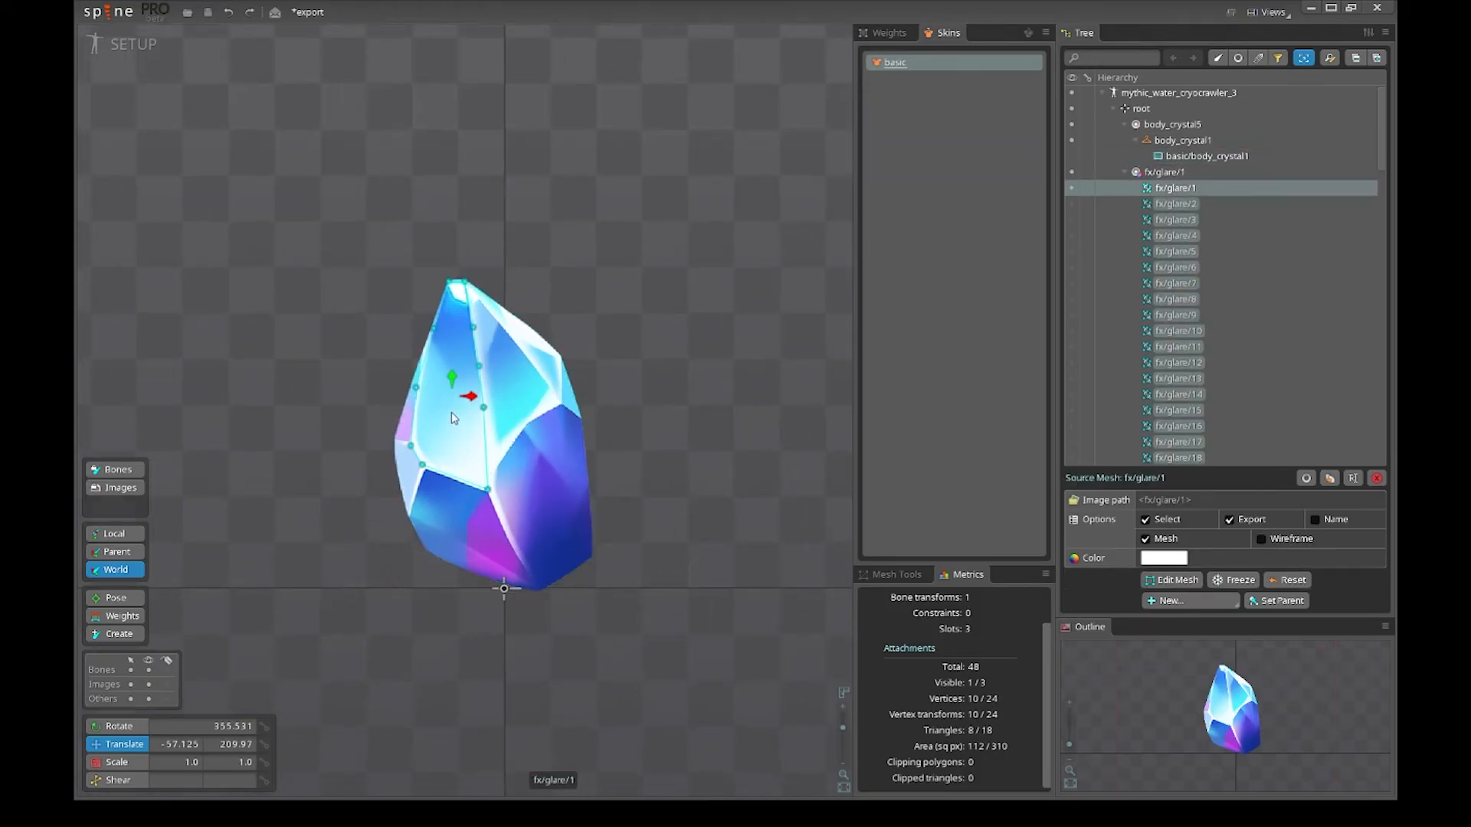
- Inspect the fx/glare/1 source mesh's triangle layout in Edit Mesh mode, leaving it unmodified
scroll(429, 314, up, 2)
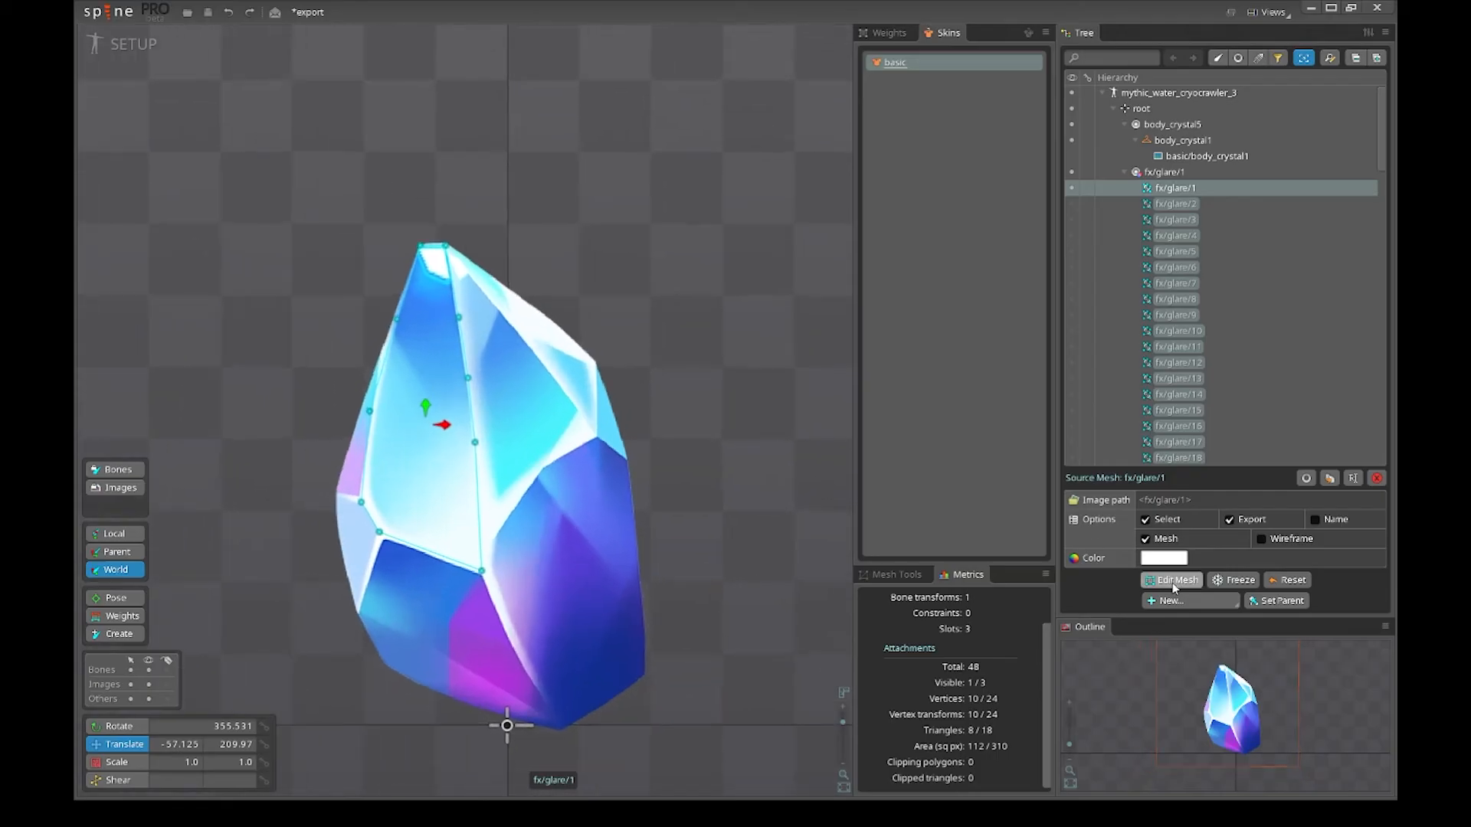
click(1172, 582)
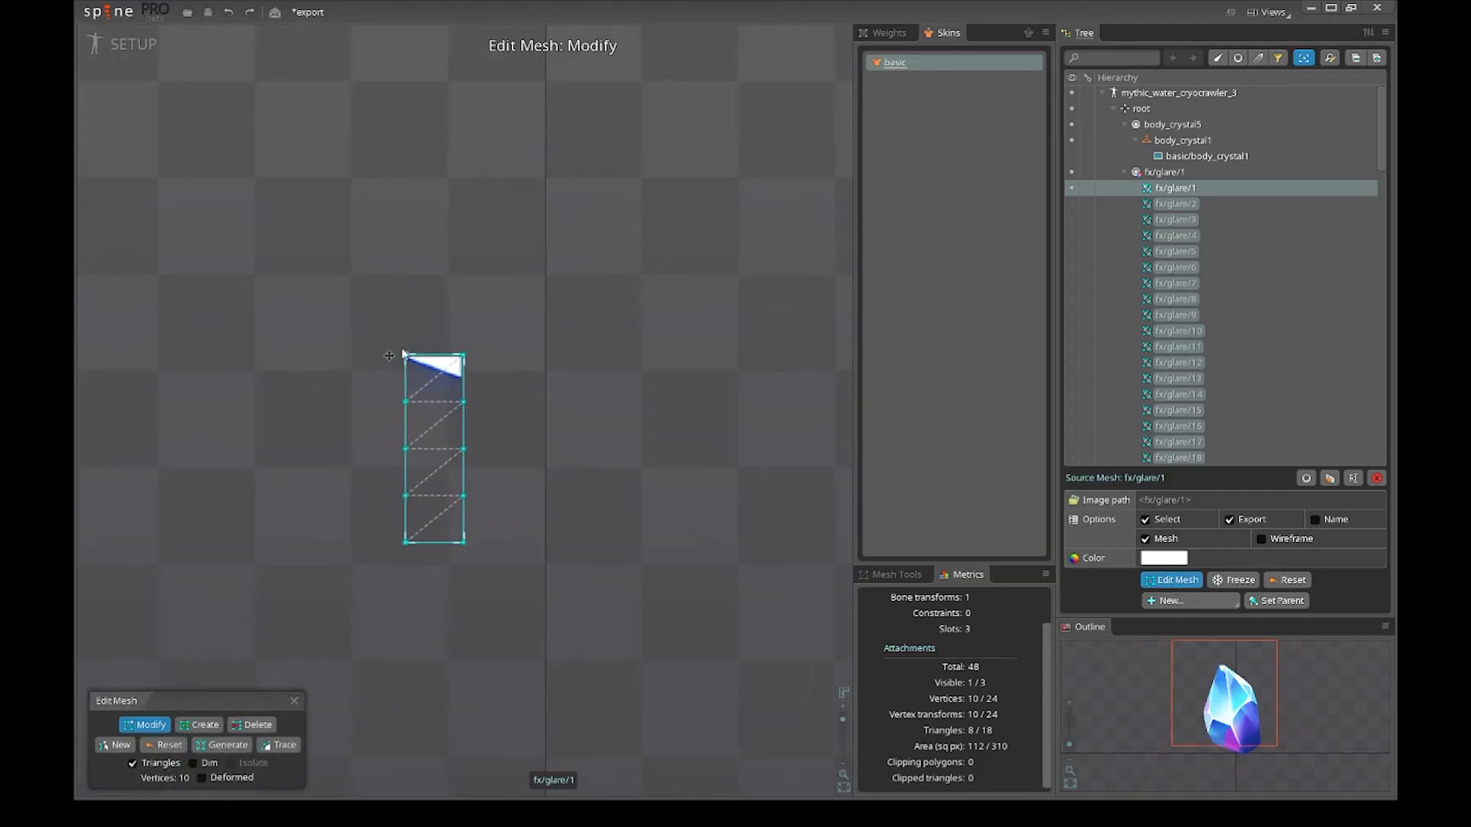
click(295, 702)
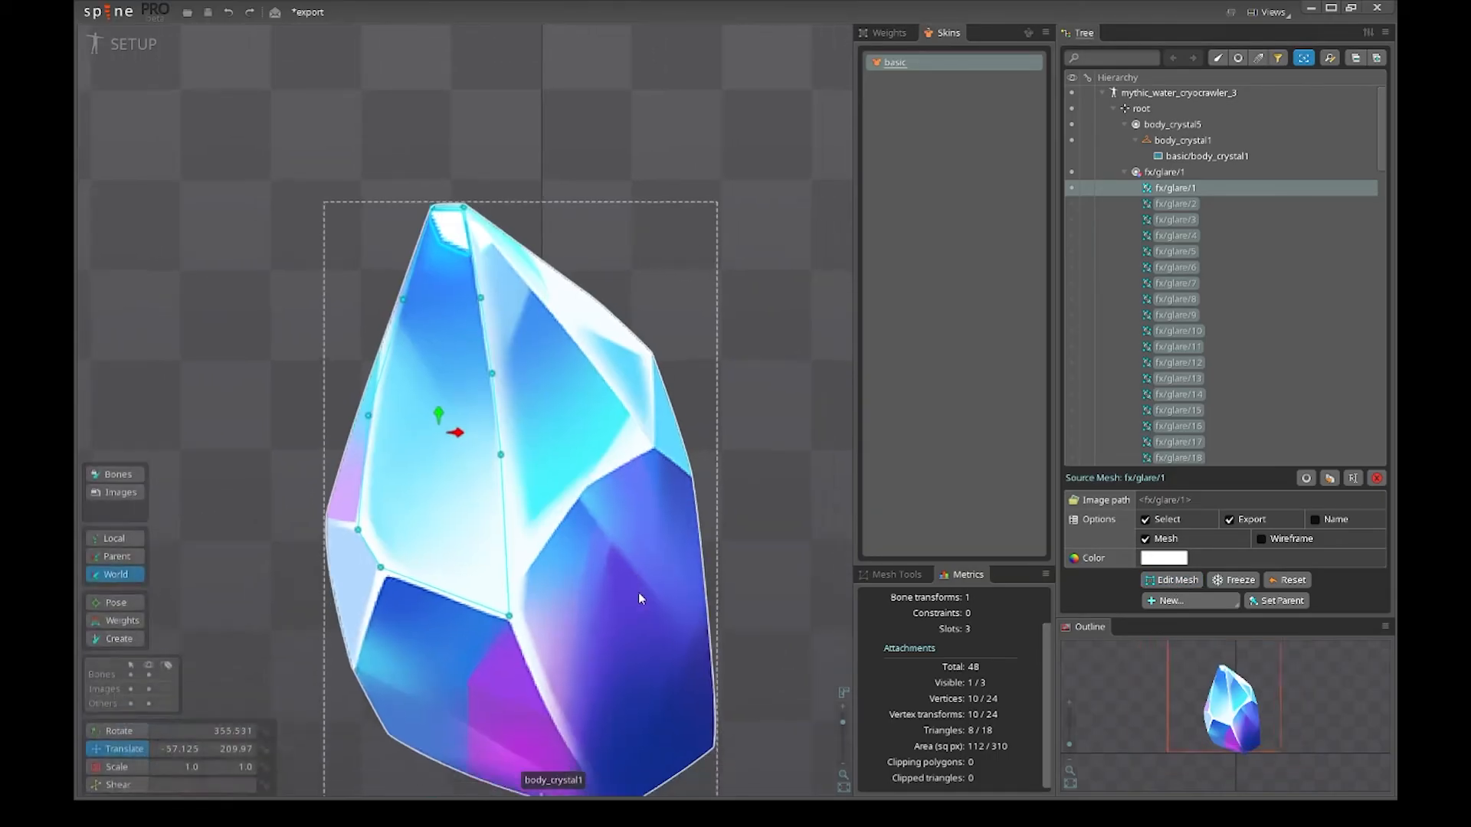
- Compare the metrics of the fx/glare/2 slot's source mesh with those of the basic/body_crystal1 region
scroll(638, 592, down, 2)
click(557, 343)
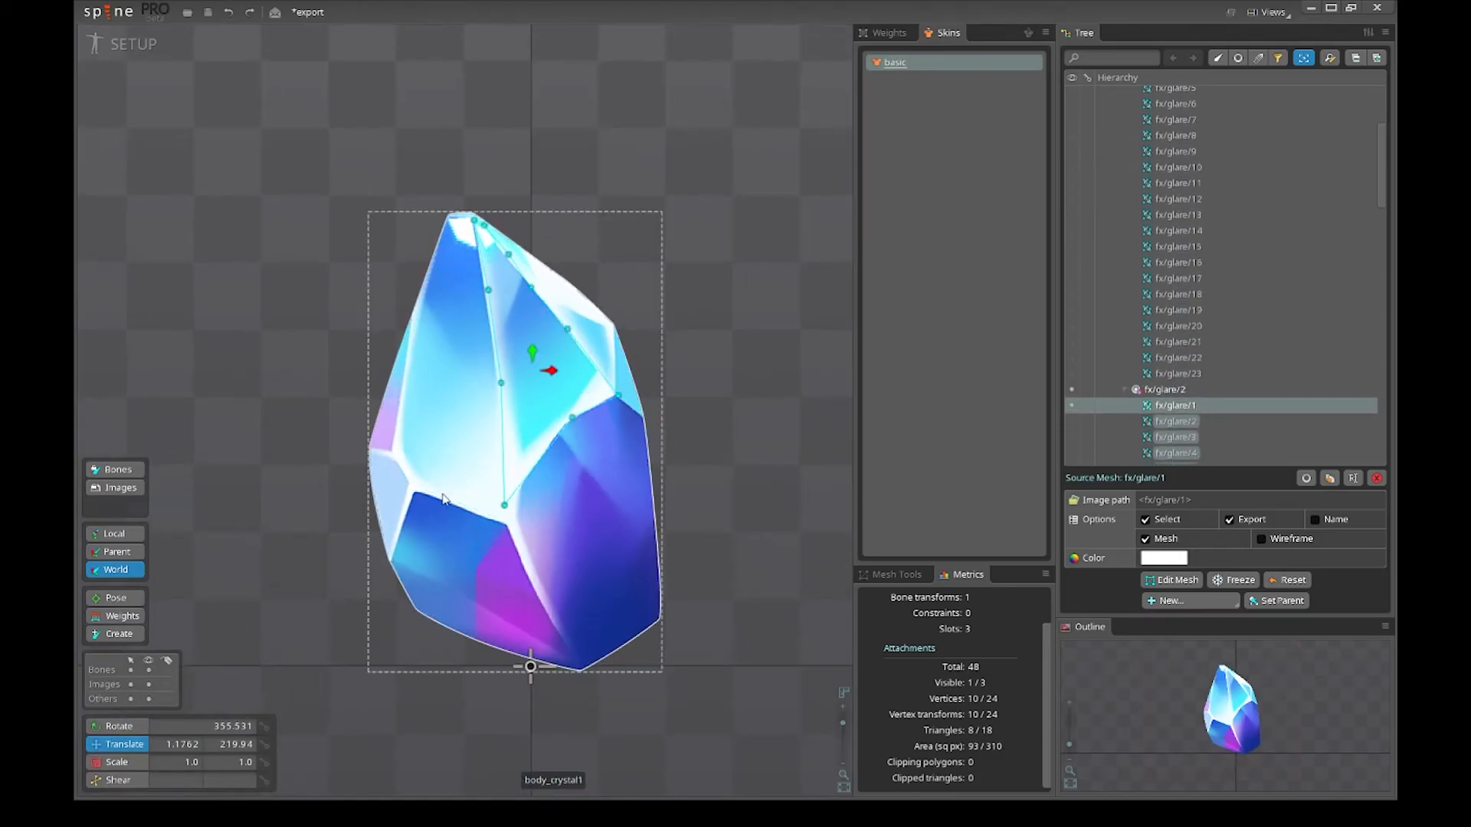
scroll(675, 559, down, 2)
scroll(672, 529, up, 2)
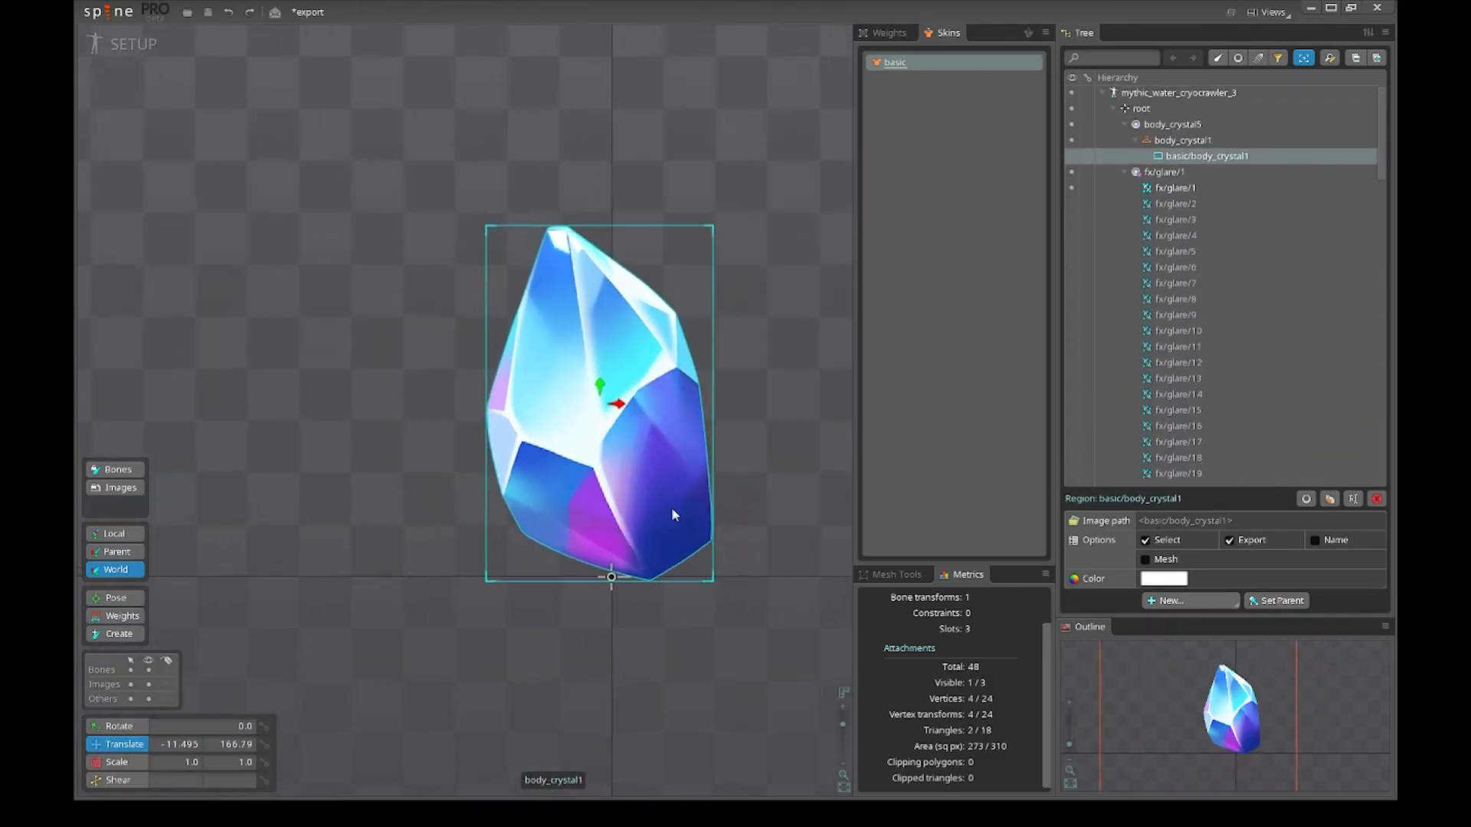
- Recheck the vertex and triangle metrics of the basic/body_crystal1 region against the fx/glare/1 source mesh, undoing the accidental nudge of the crystal
drag(674, 455, 645, 509)
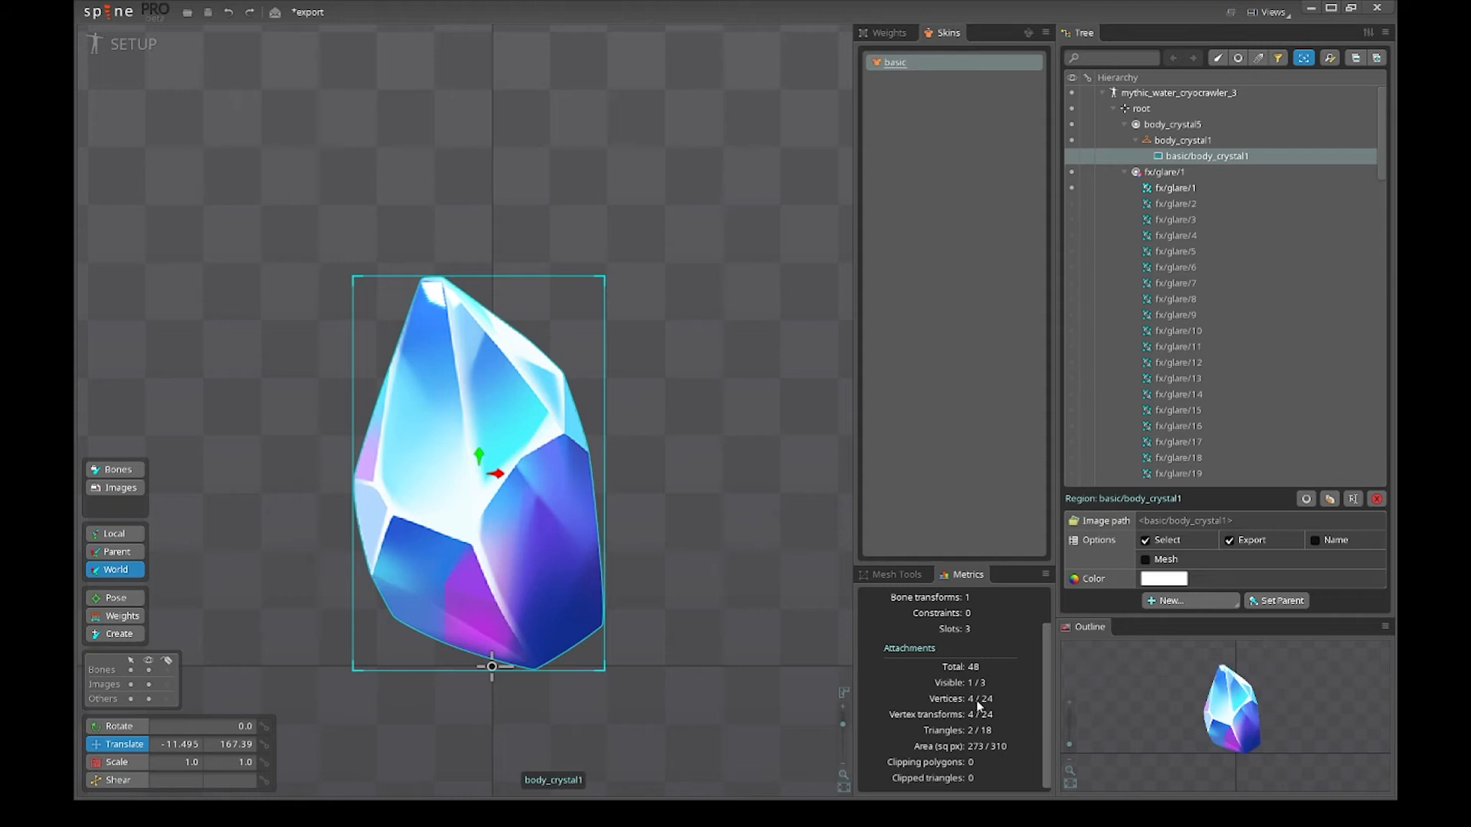
drag(727, 665, 727, 665)
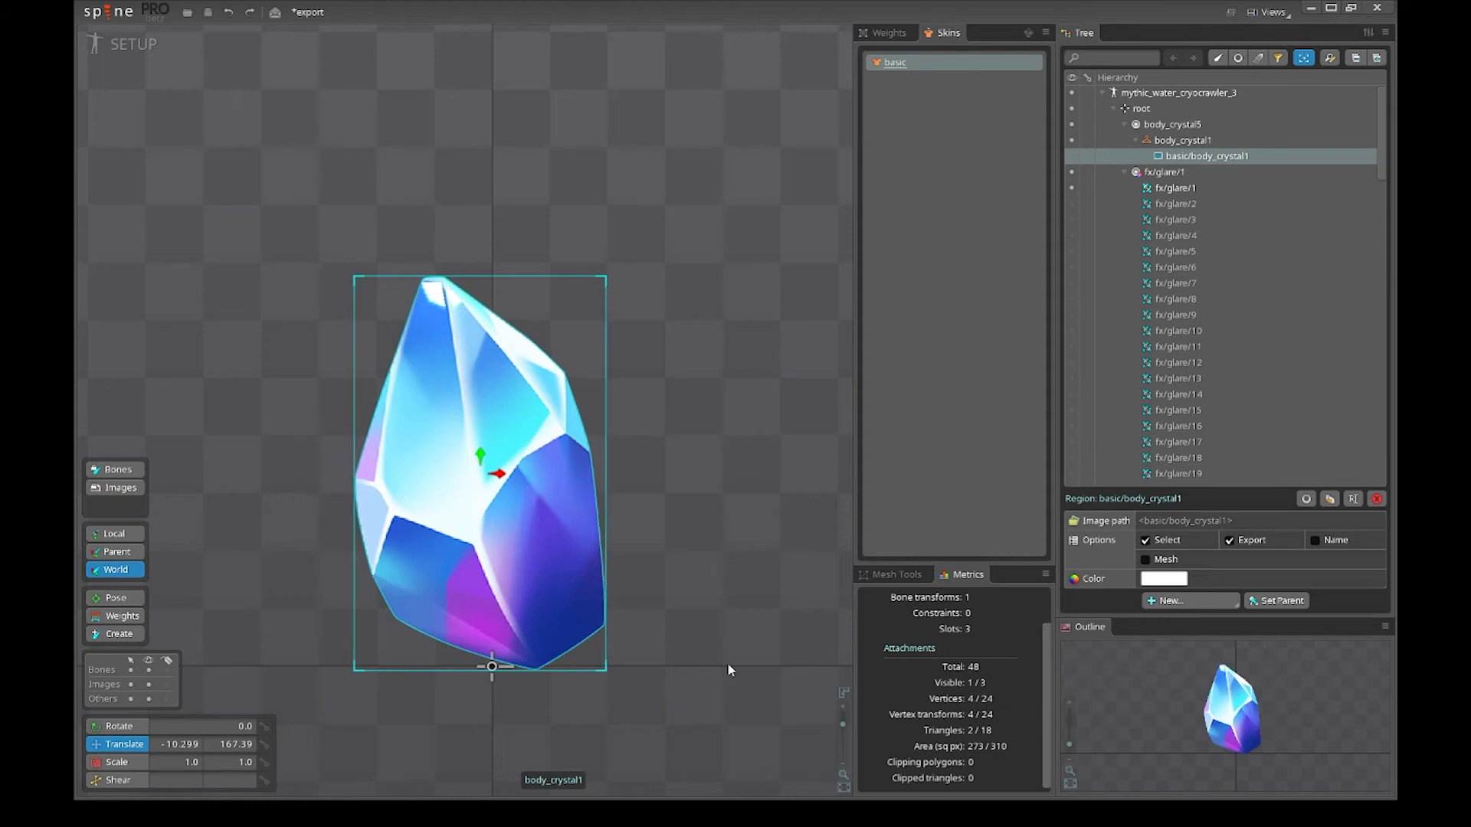
key(ctrl+z)
key(Escape)
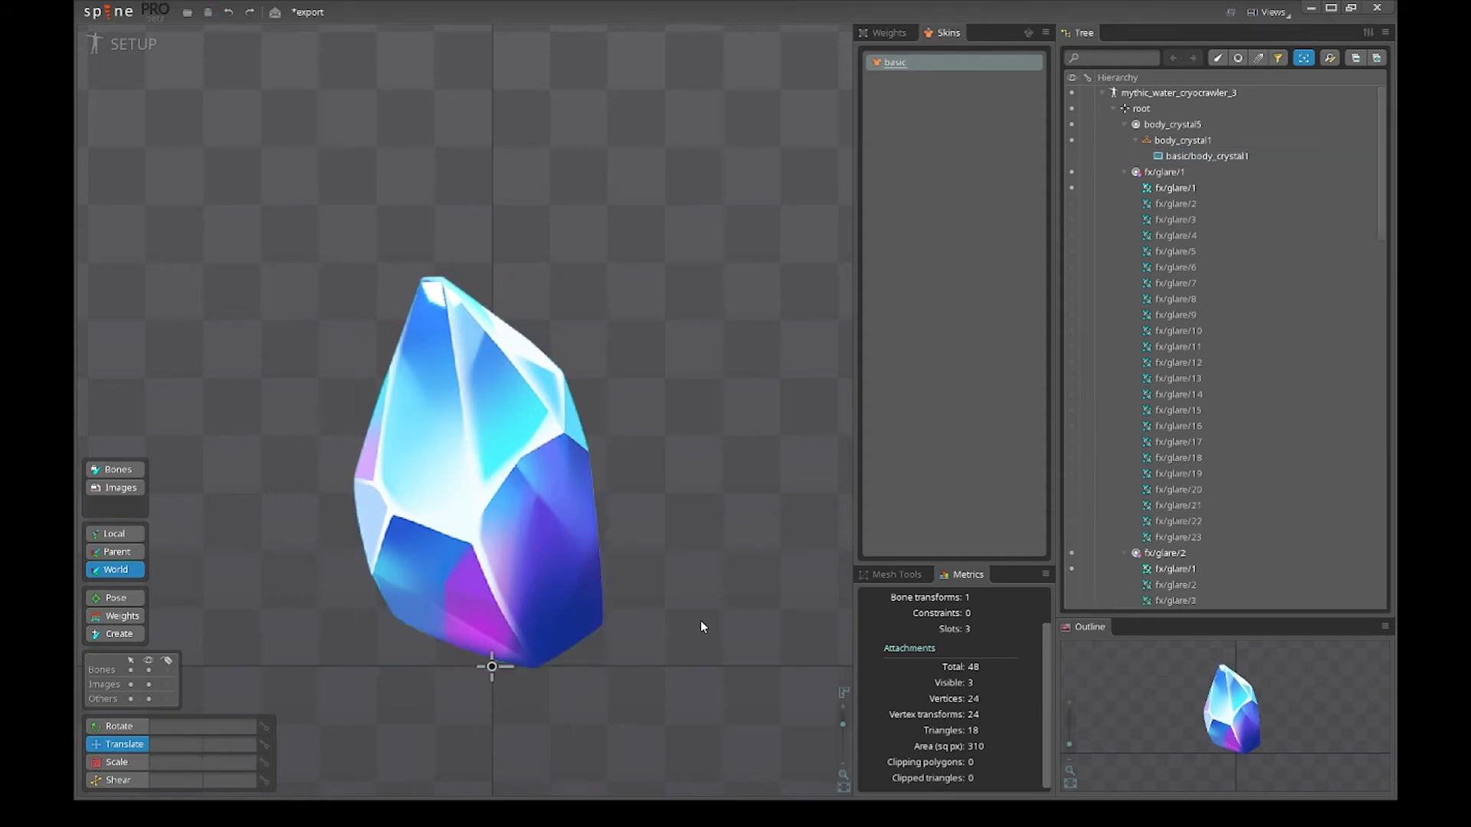
click(565, 627)
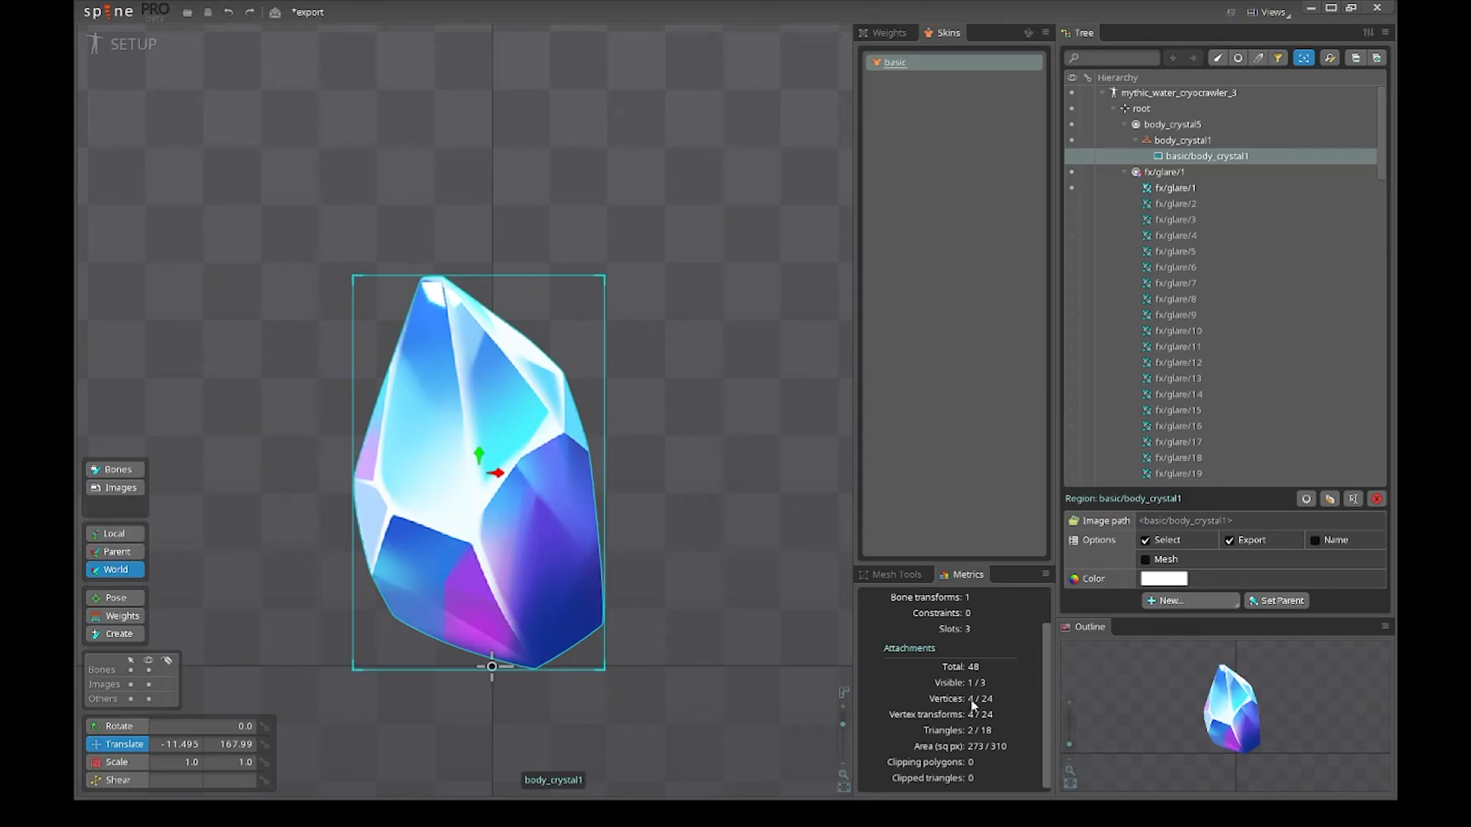
click(392, 418)
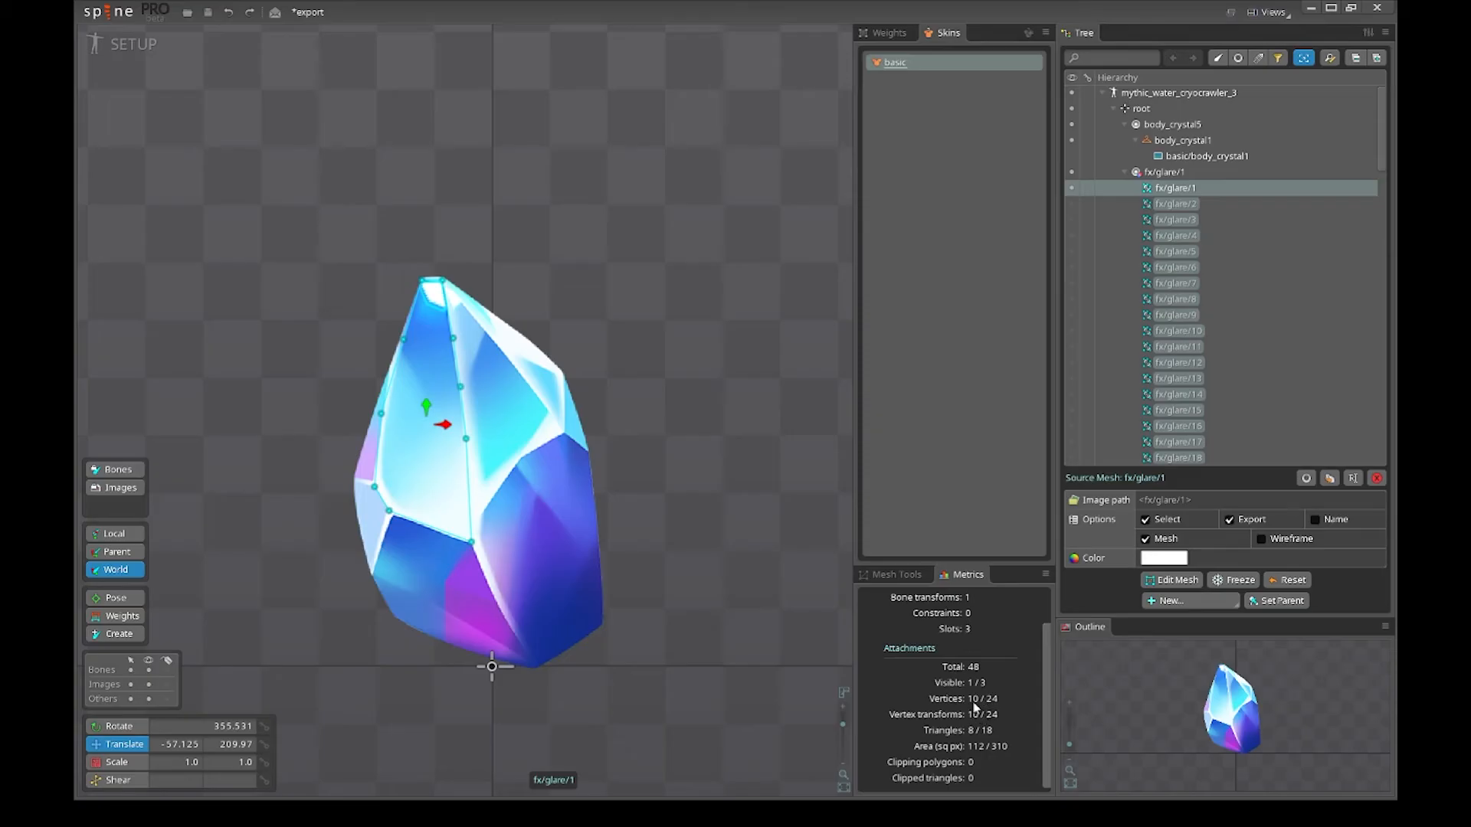
scroll(609, 596, down, 3)
key(space)
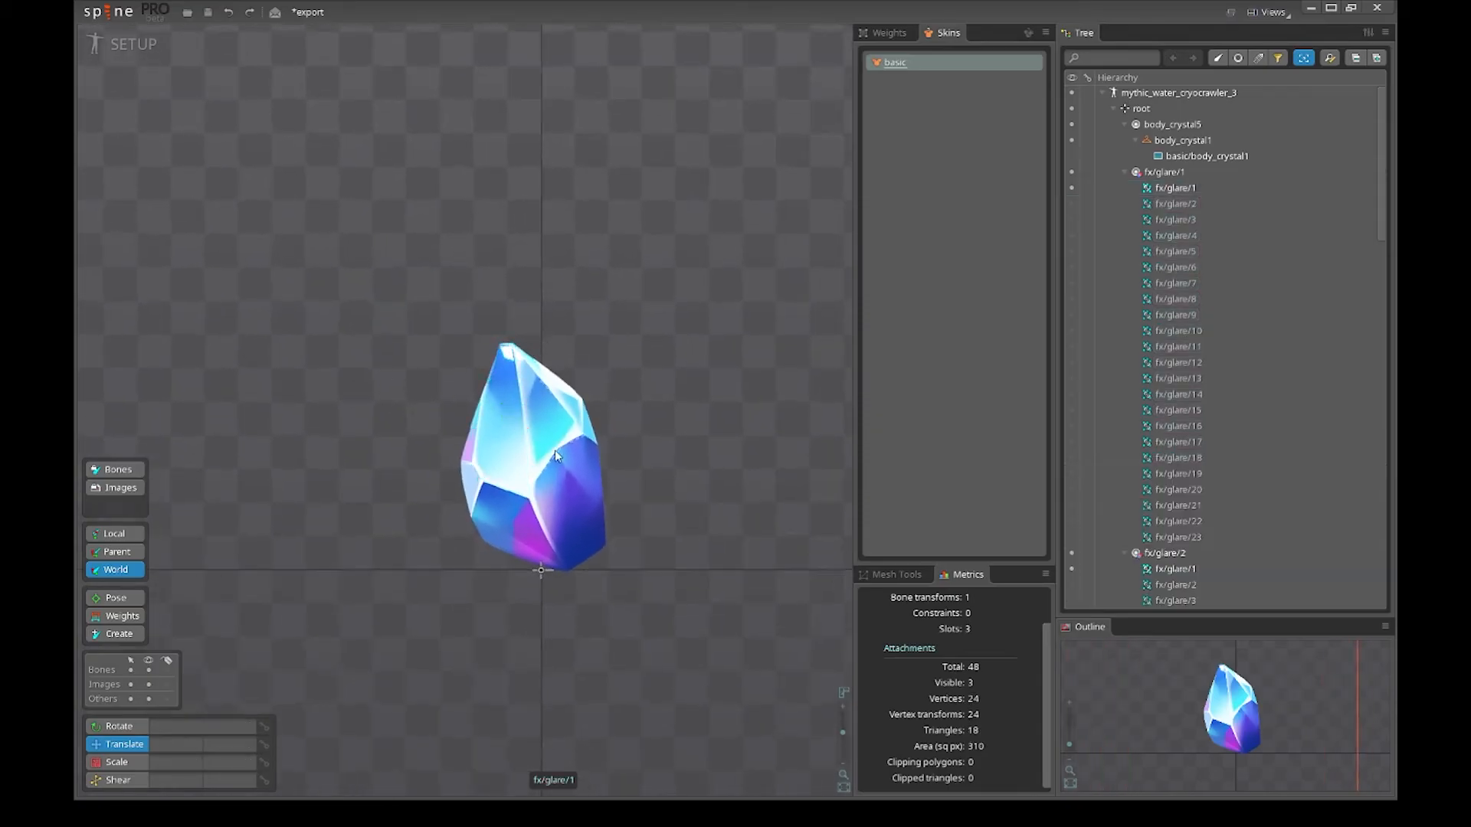
- Play back the levelup animation in Animate mode to review both glares on the crystal, and return to Setup mode
scroll(555, 449, up, 3)
scroll(558, 486, down, 1)
scroll(598, 452, down, 1)
drag(756, 503, 733, 535)
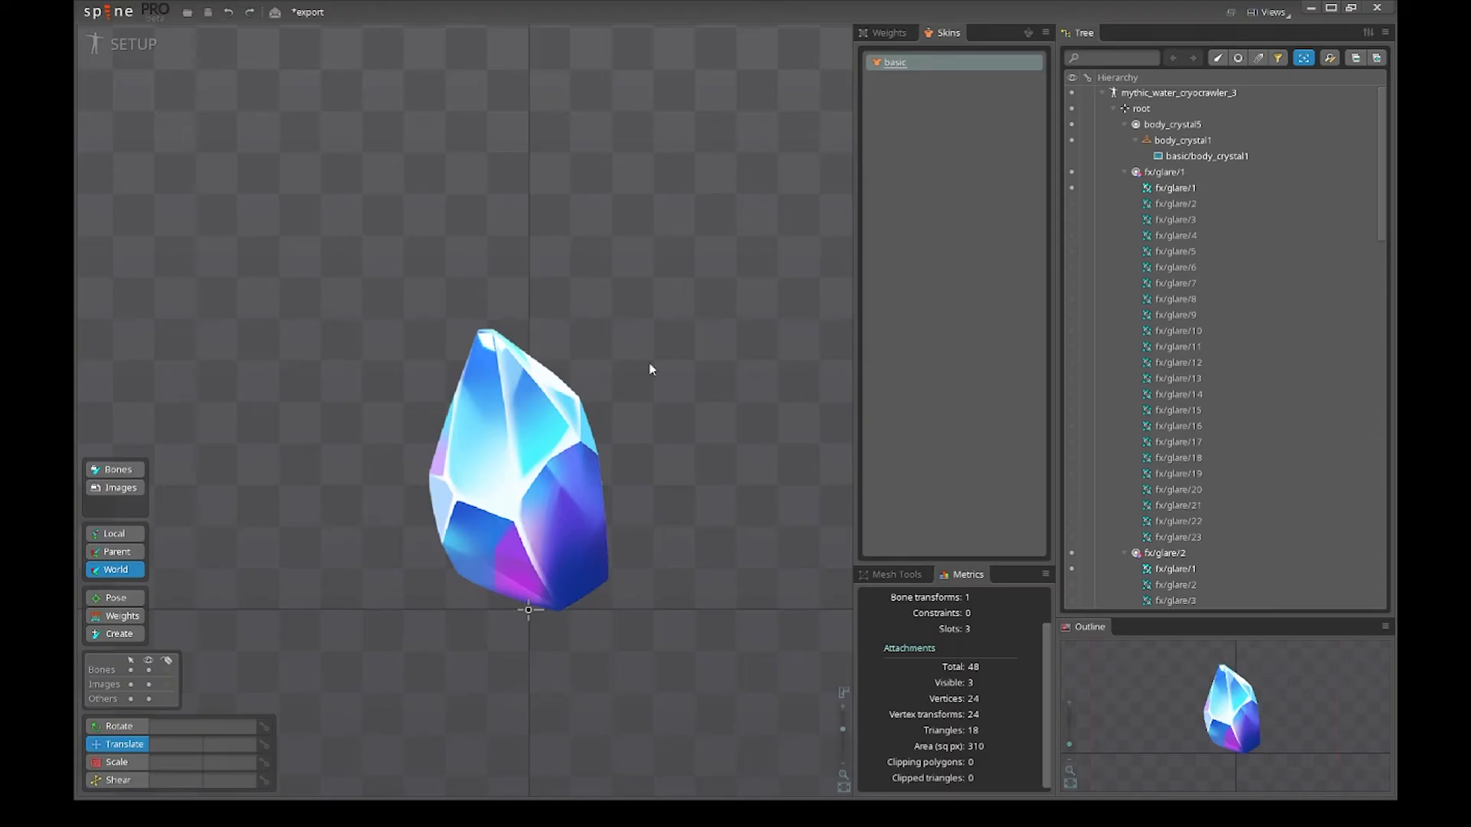
scroll(650, 369, down, 2)
click(123, 43)
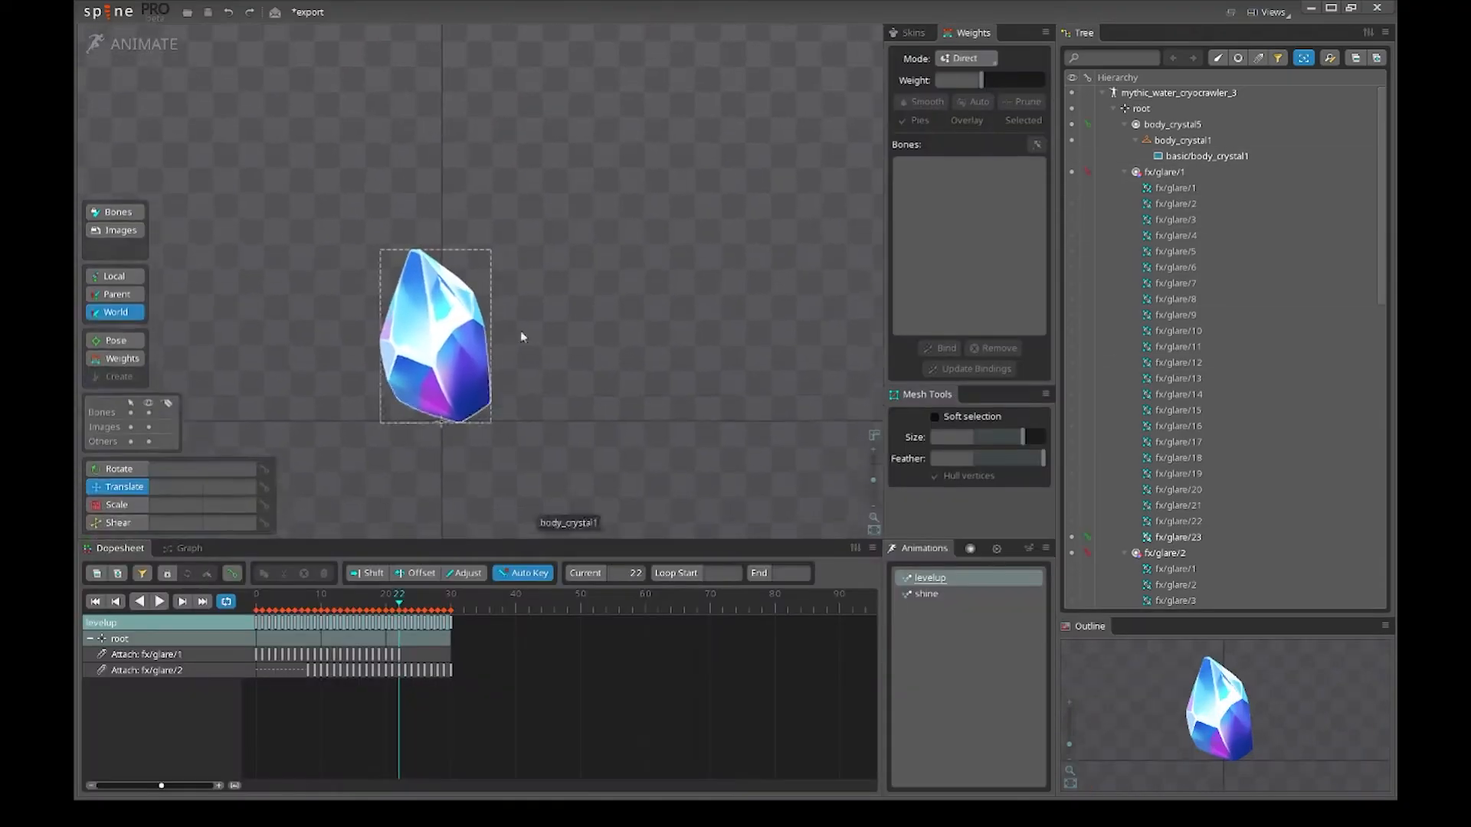
key(space)
drag(521, 336, 634, 403)
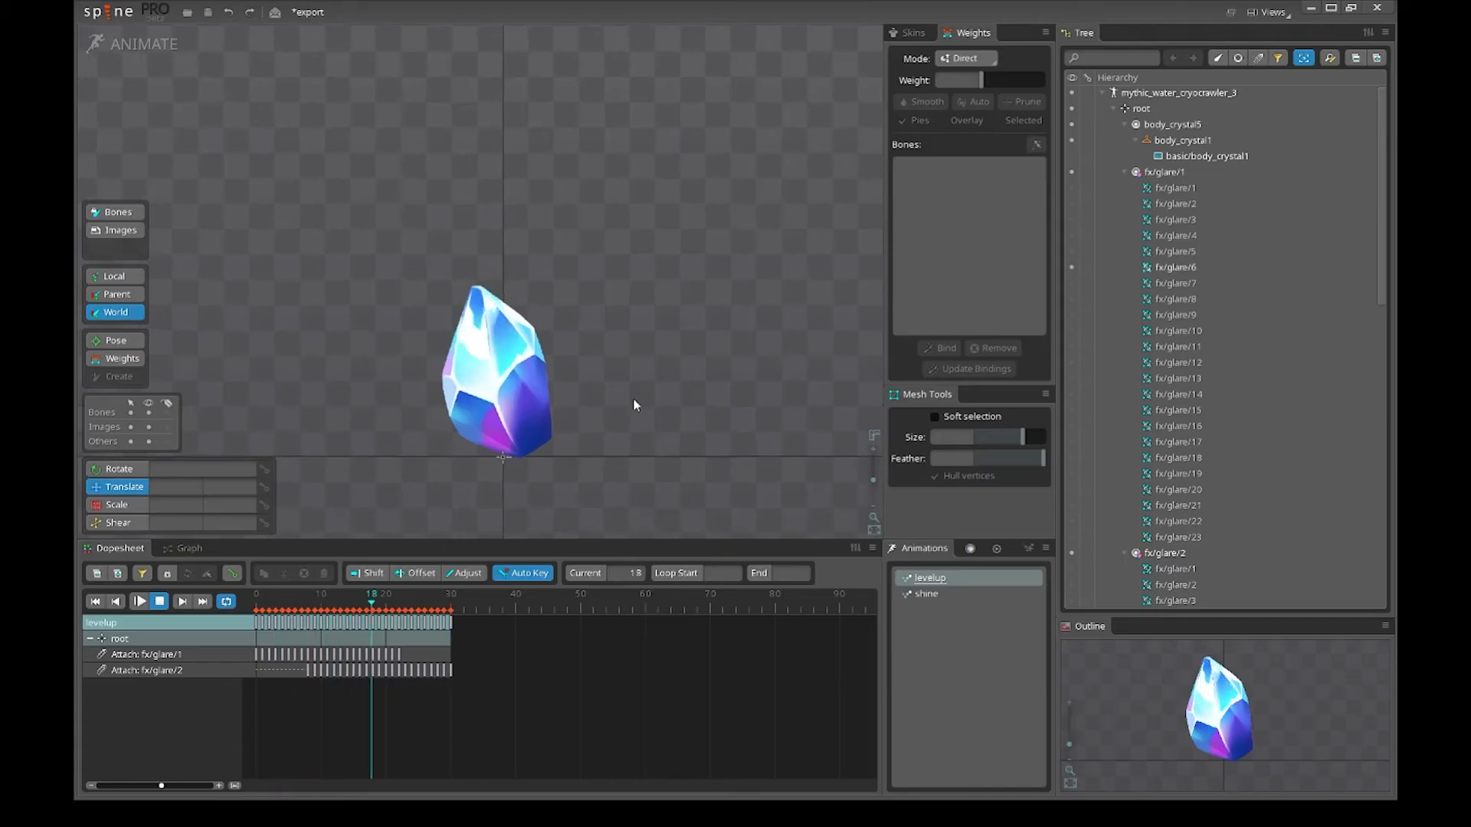
click(123, 44)
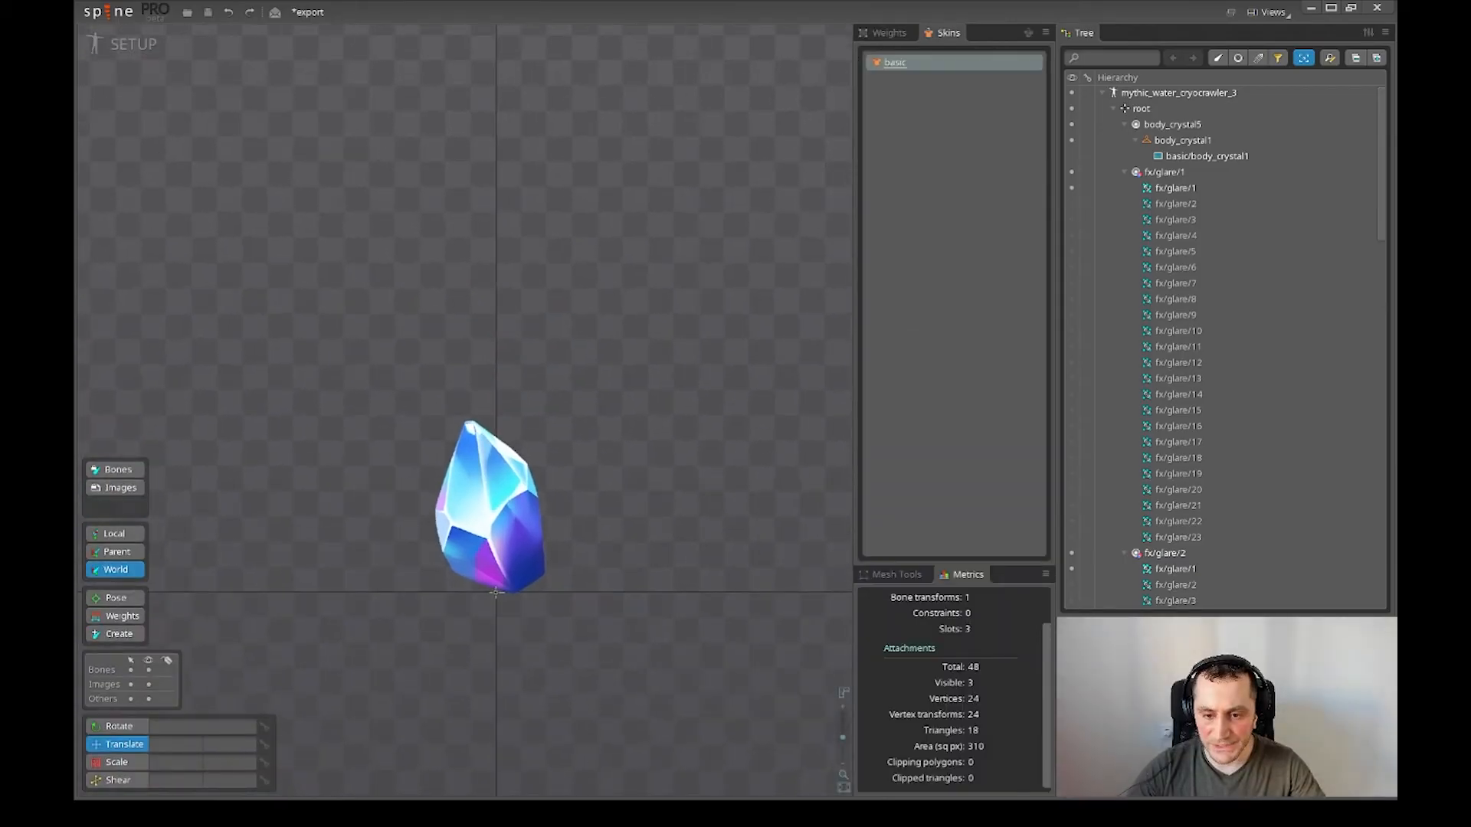
- Hide the active attachments of the fx/glare/1 and fx/glare/2 slots in the setup pose
drag(672, 452, 658, 475)
scroll(1216, 463, down, 1)
click(1123, 126)
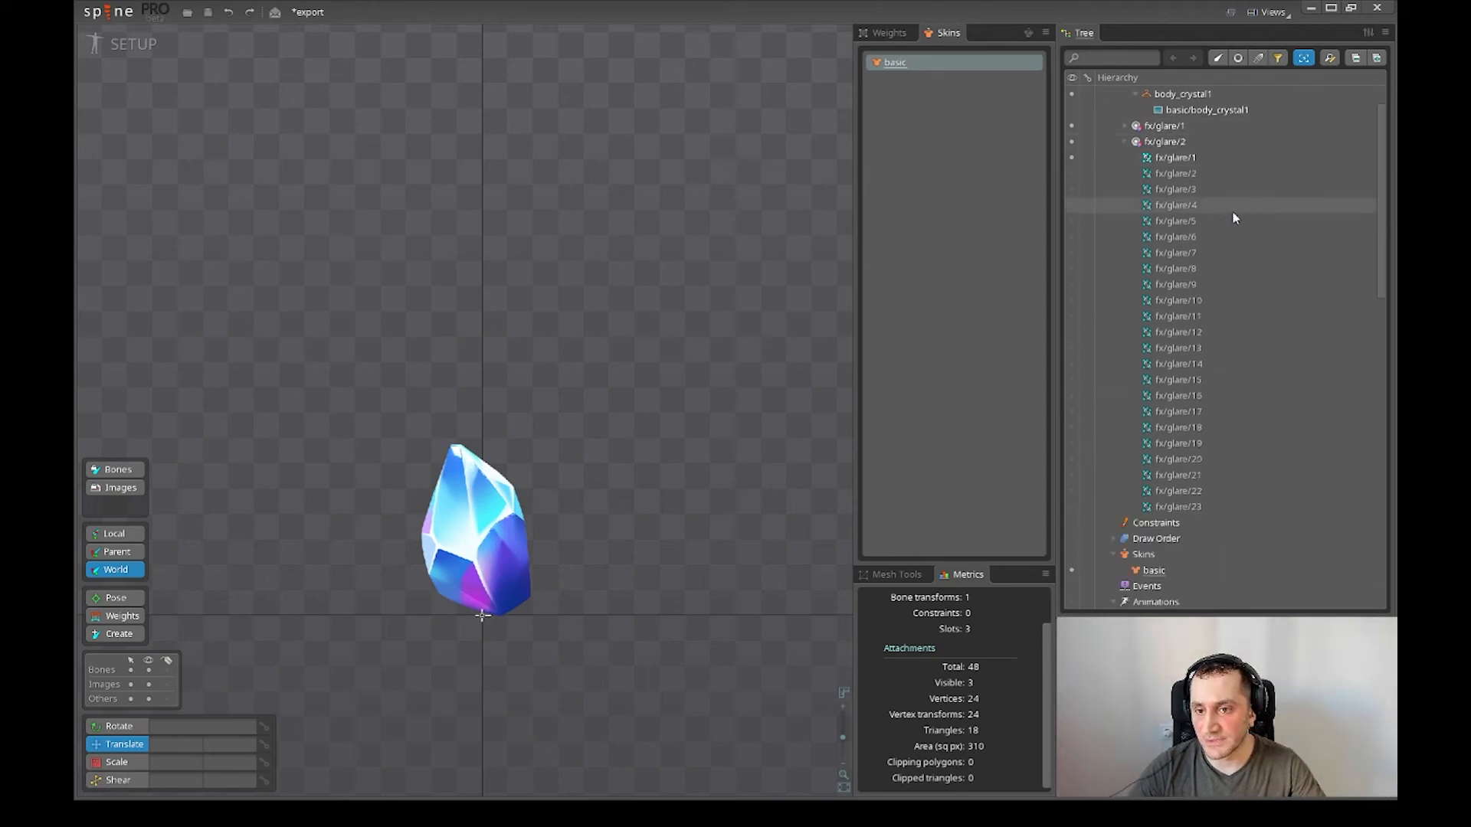
click(1124, 142)
click(1170, 128)
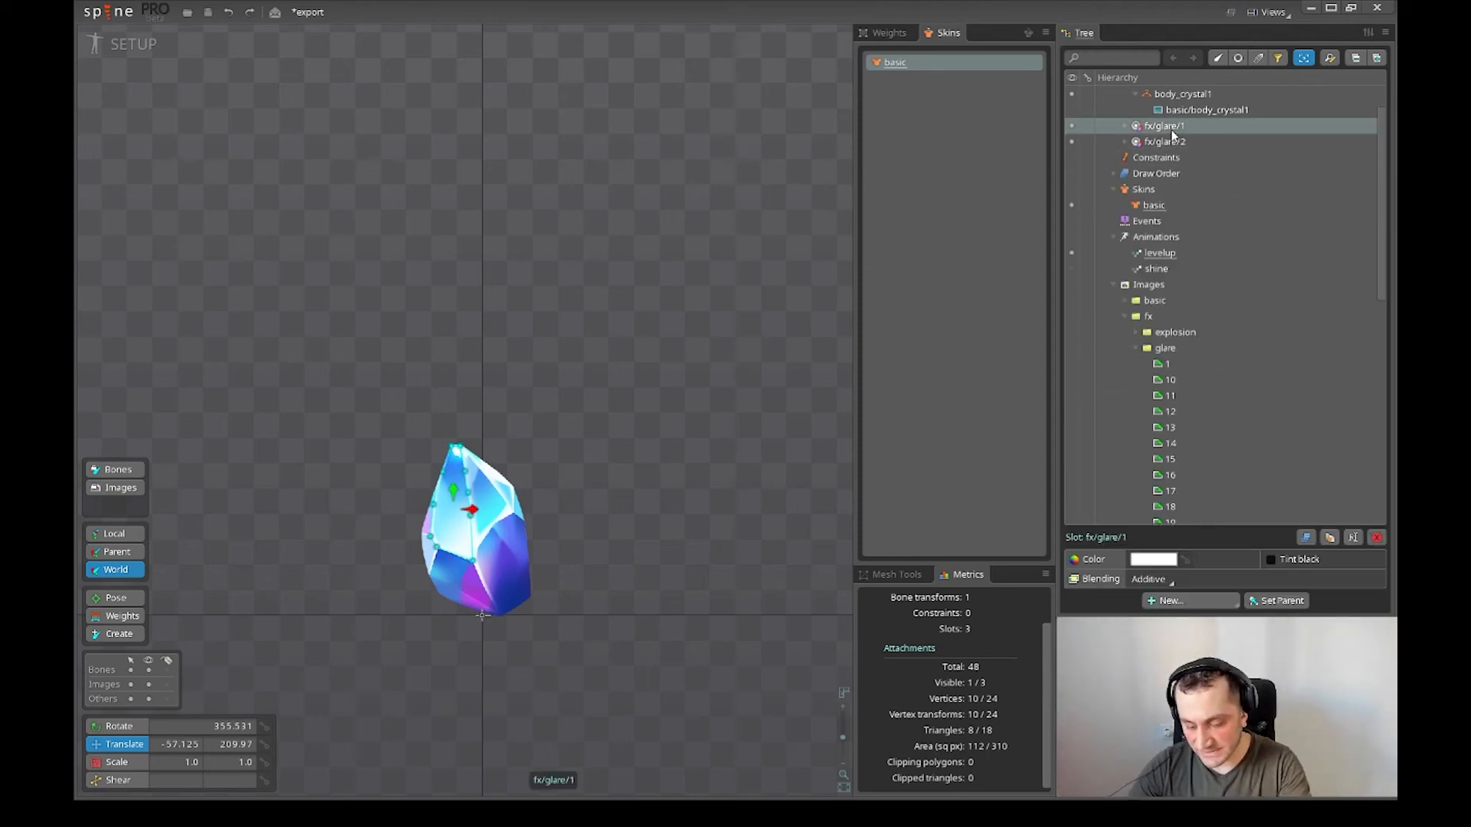
key(Delete)
key(Escape)
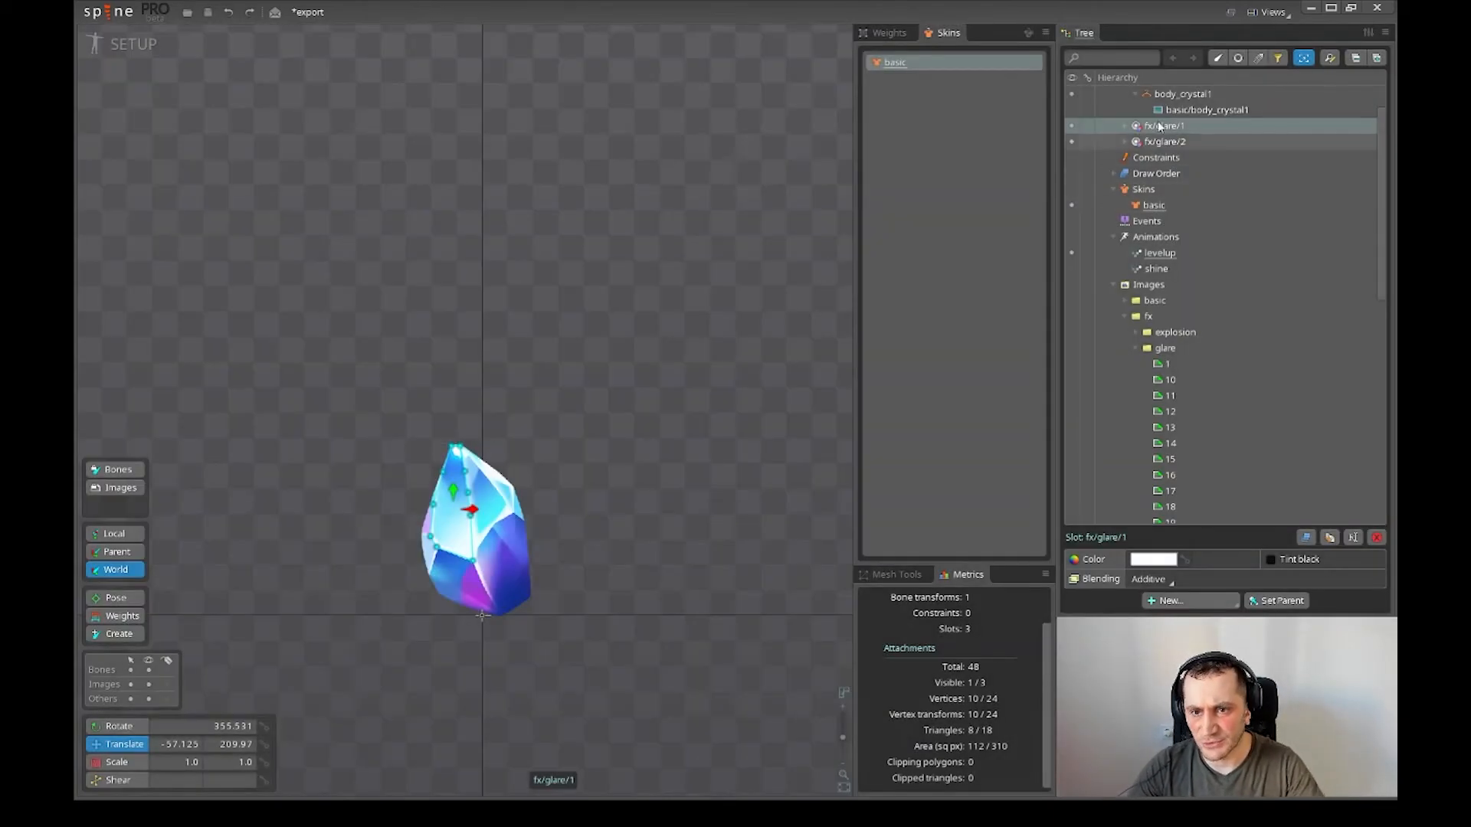
click(1124, 142)
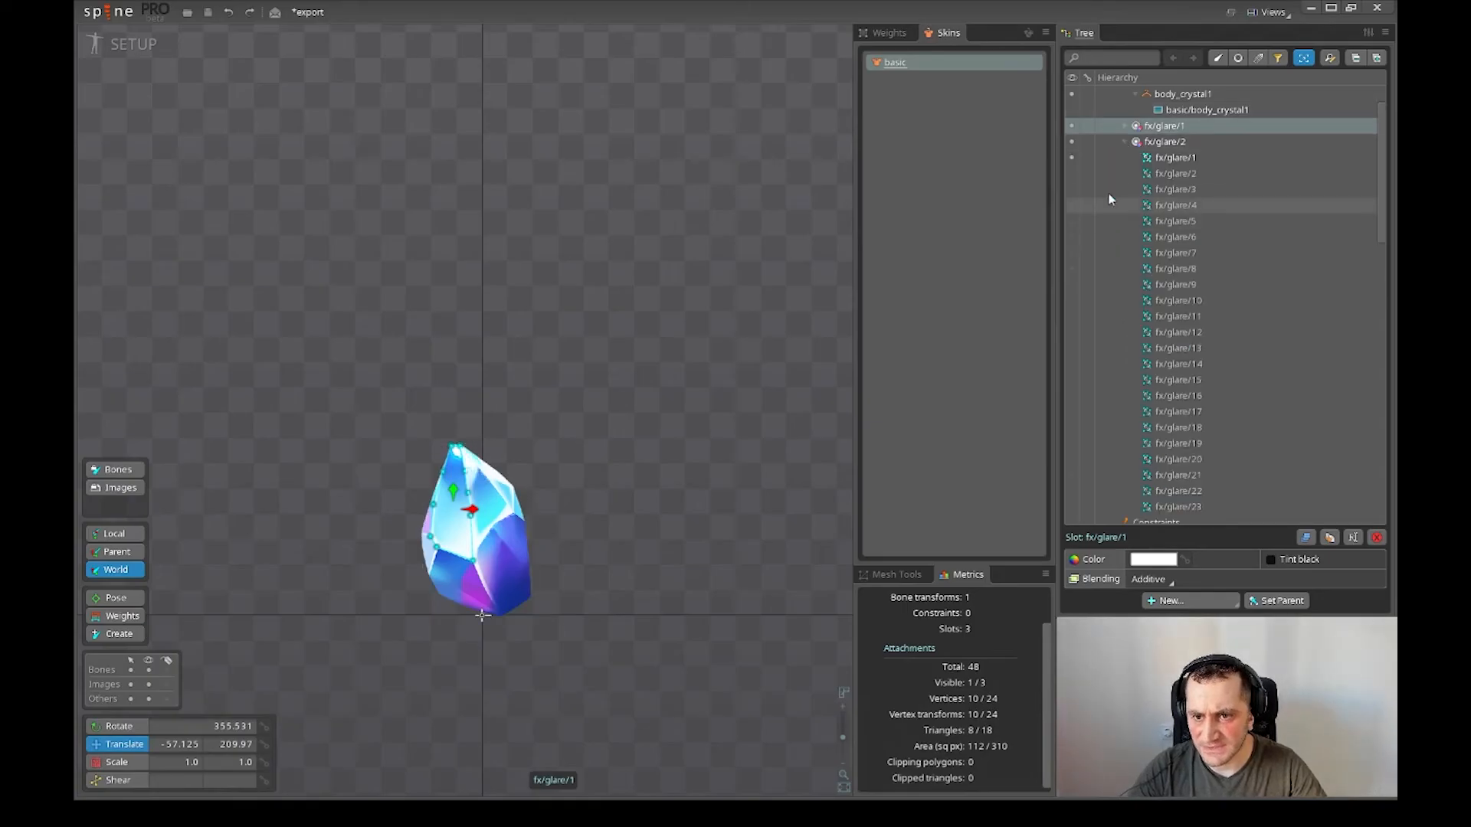
click(1124, 126)
- Collapse the glare image folder and expand the lines_loop image folder under fx
scroll(1207, 373, down, 15)
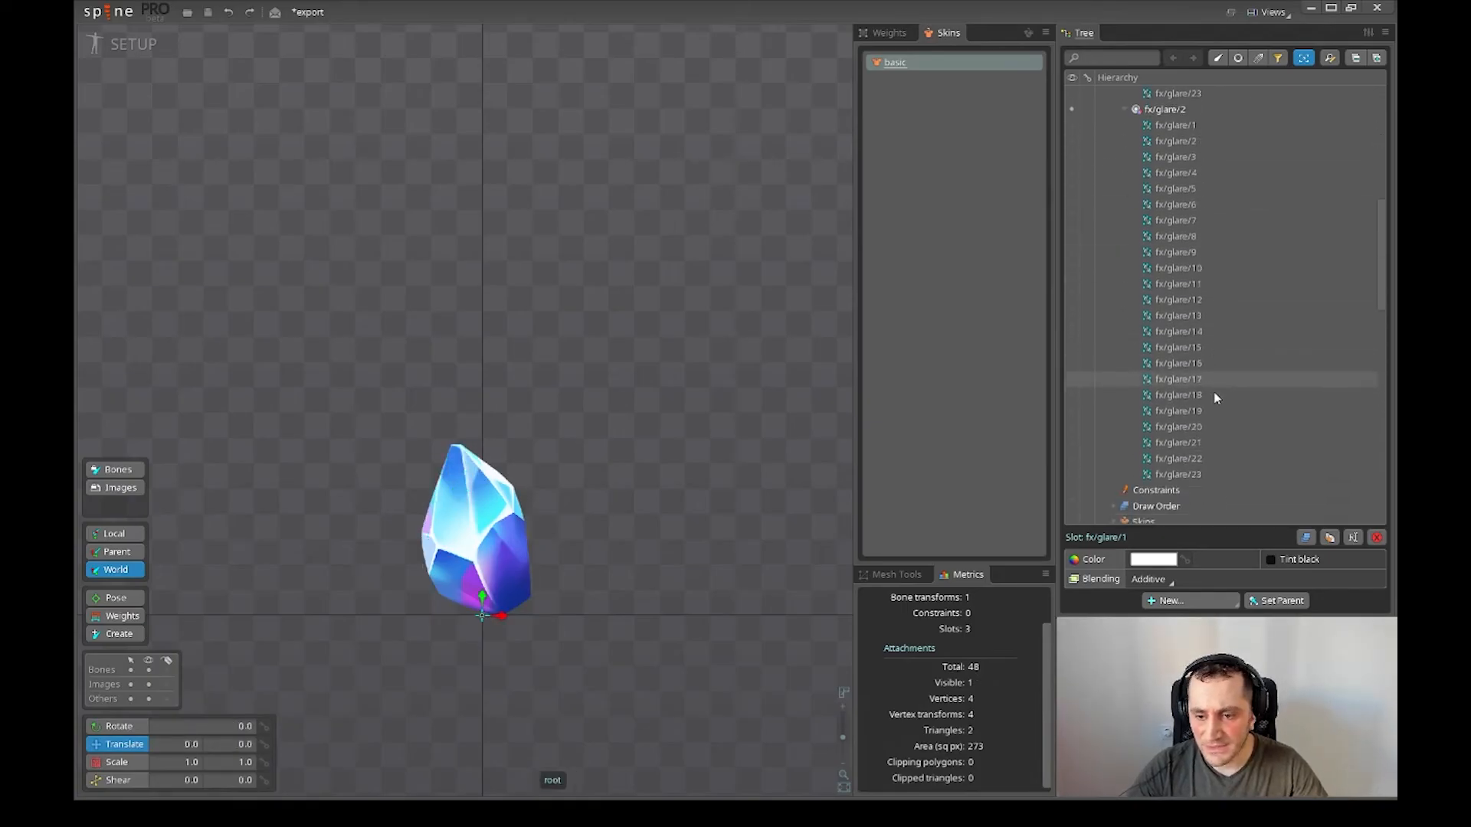
scroll(1200, 361, down, 3)
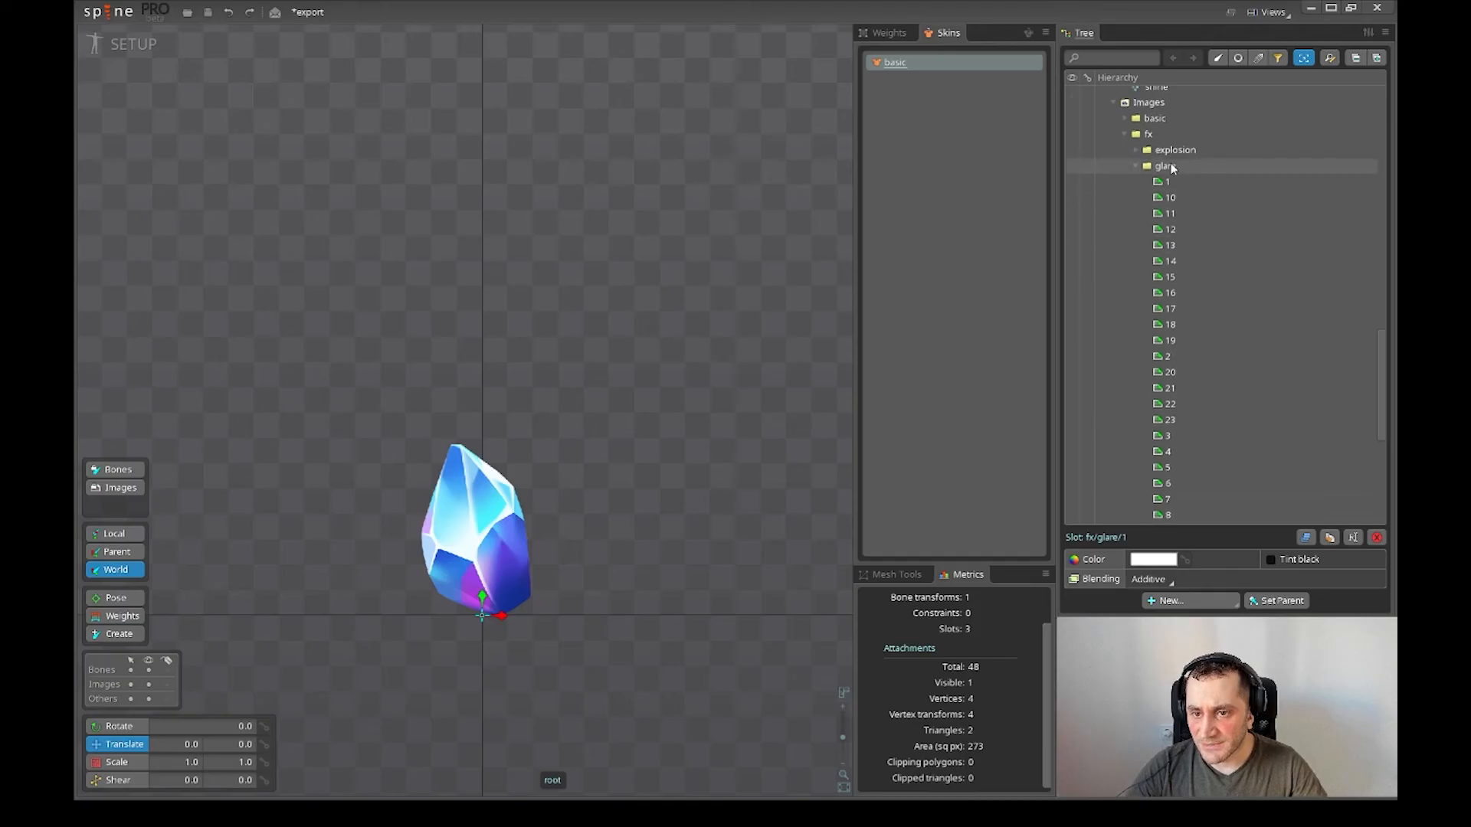
click(1168, 165)
click(1188, 222)
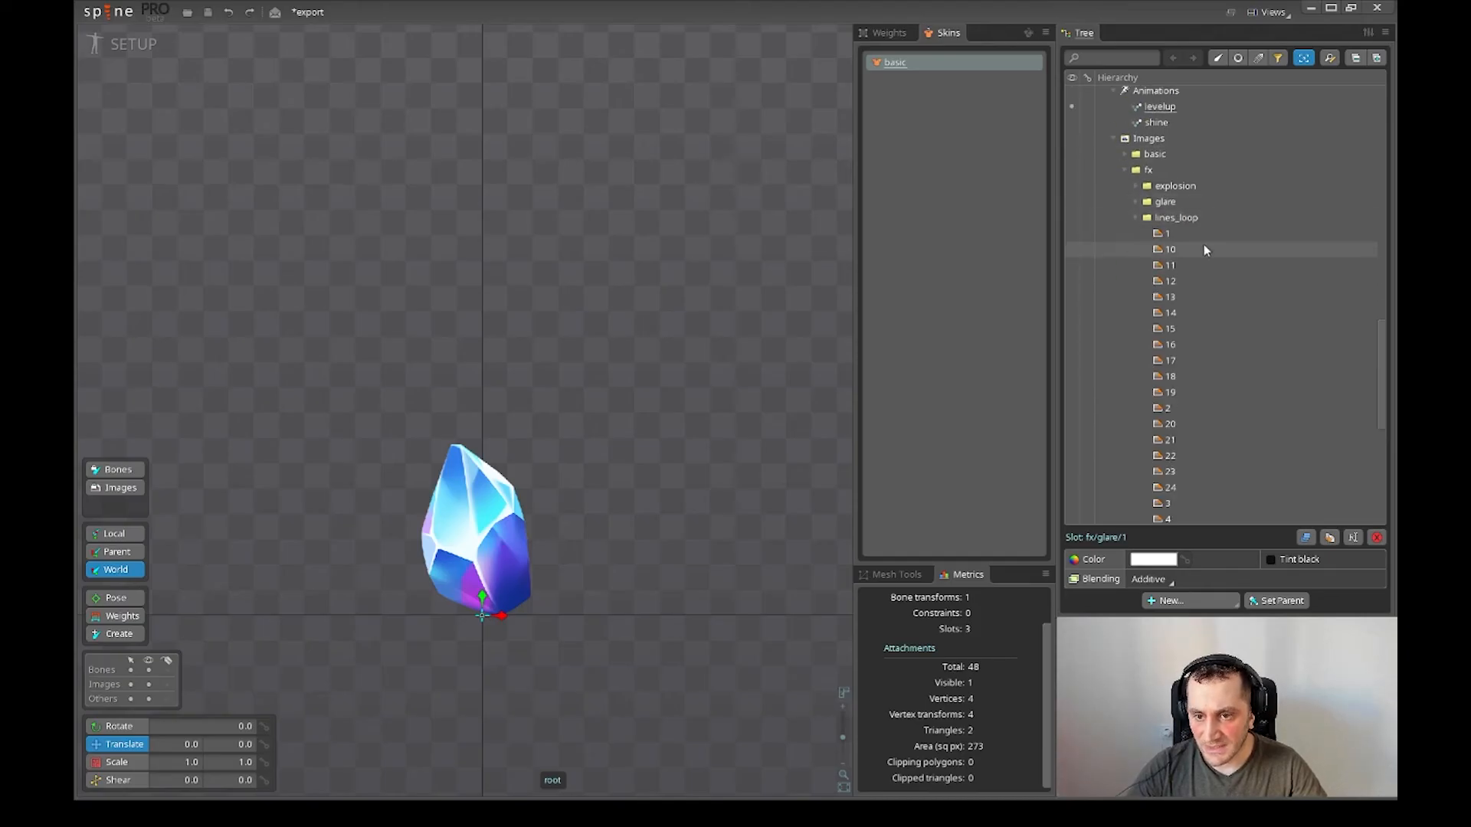
- Add image 1 of the lines_loop folder beside the crystal at about 326, 254 and scale it uniformly to about 1.34
scroll(1205, 248, down, 3)
drag(789, 435, 670, 454)
scroll(1214, 260, up, 2)
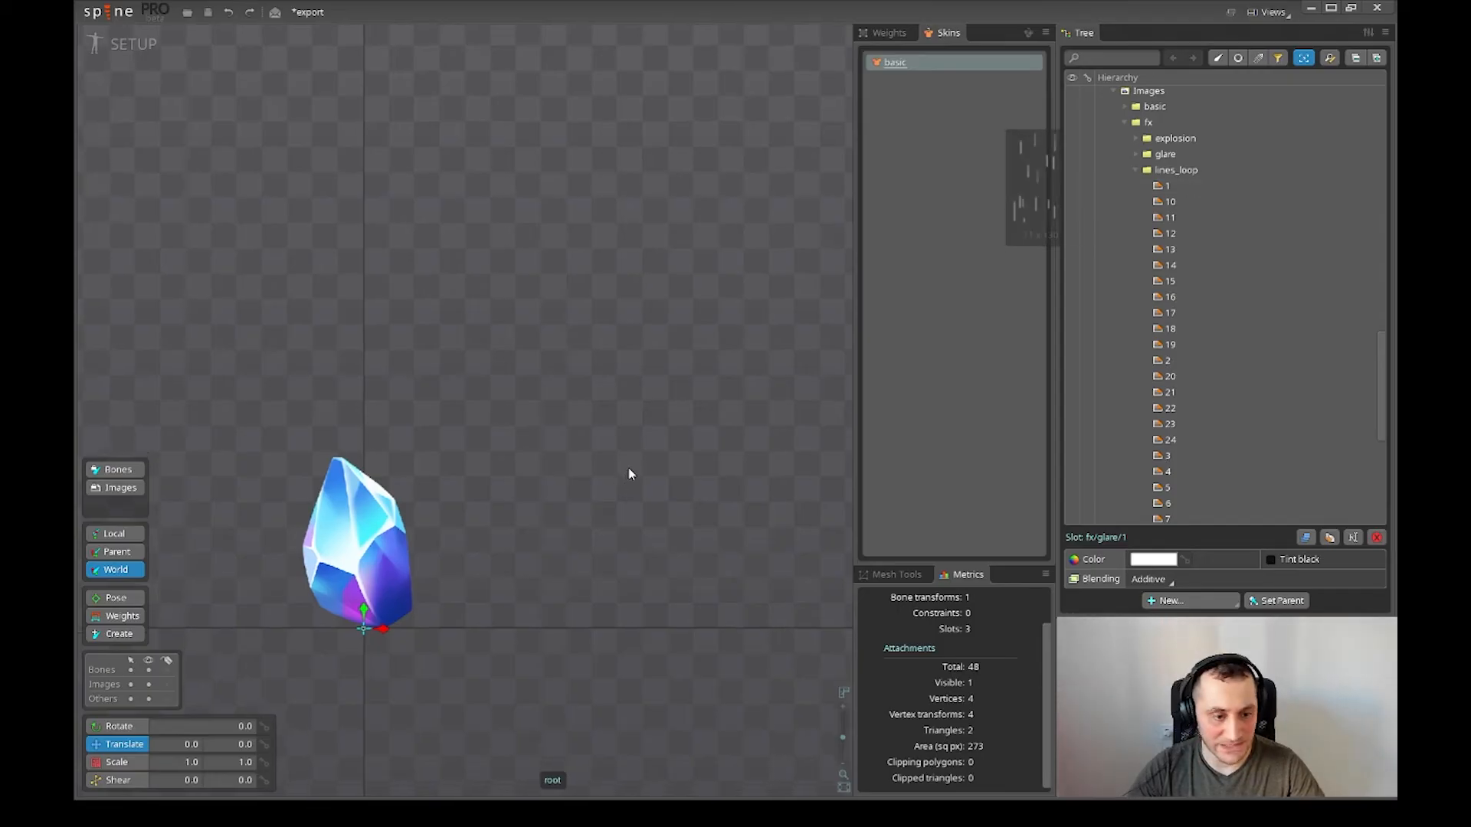
drag(629, 467, 704, 420)
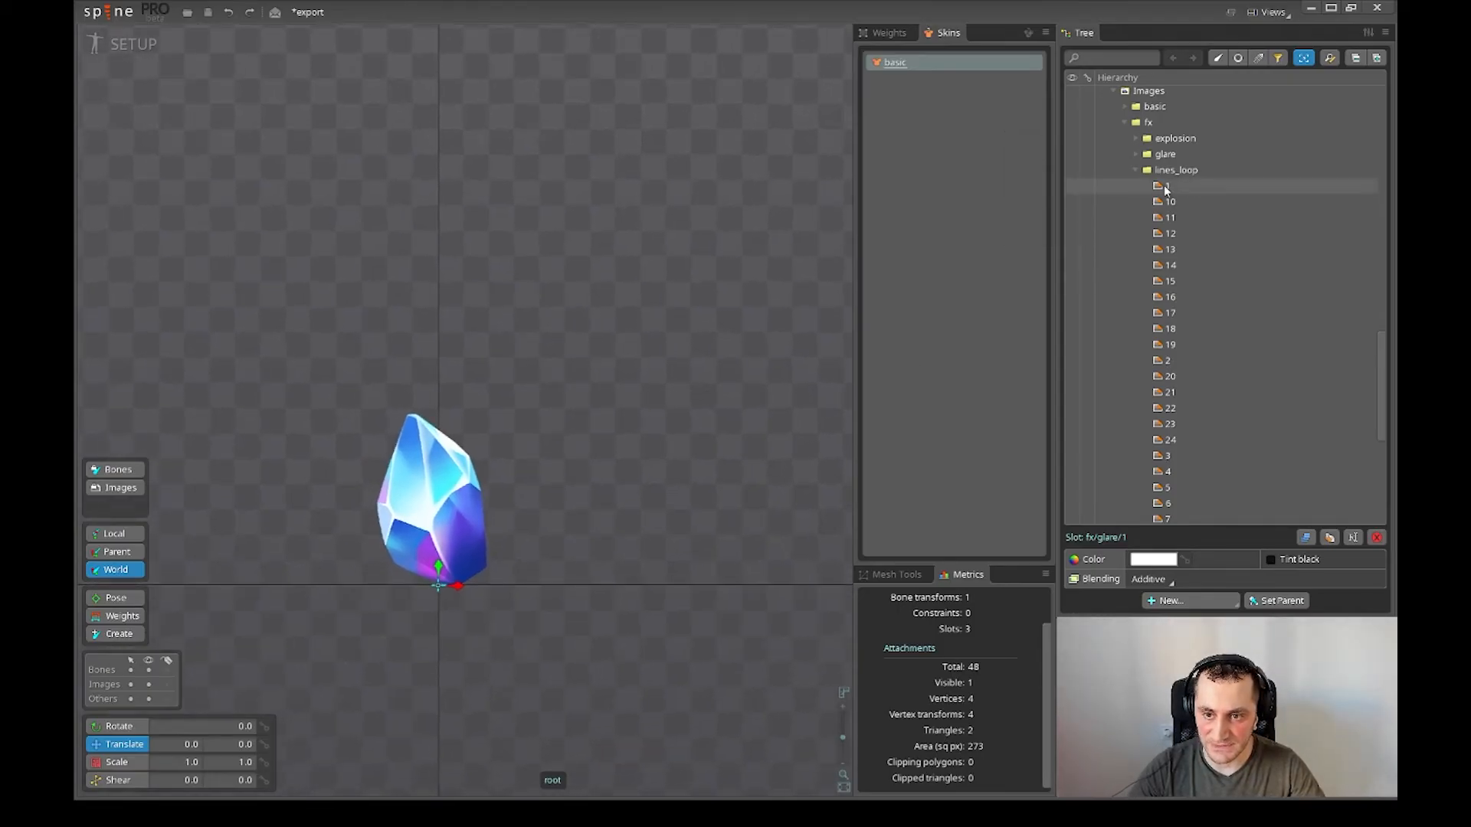
drag(1165, 190, 604, 455)
scroll(636, 529, up, 2)
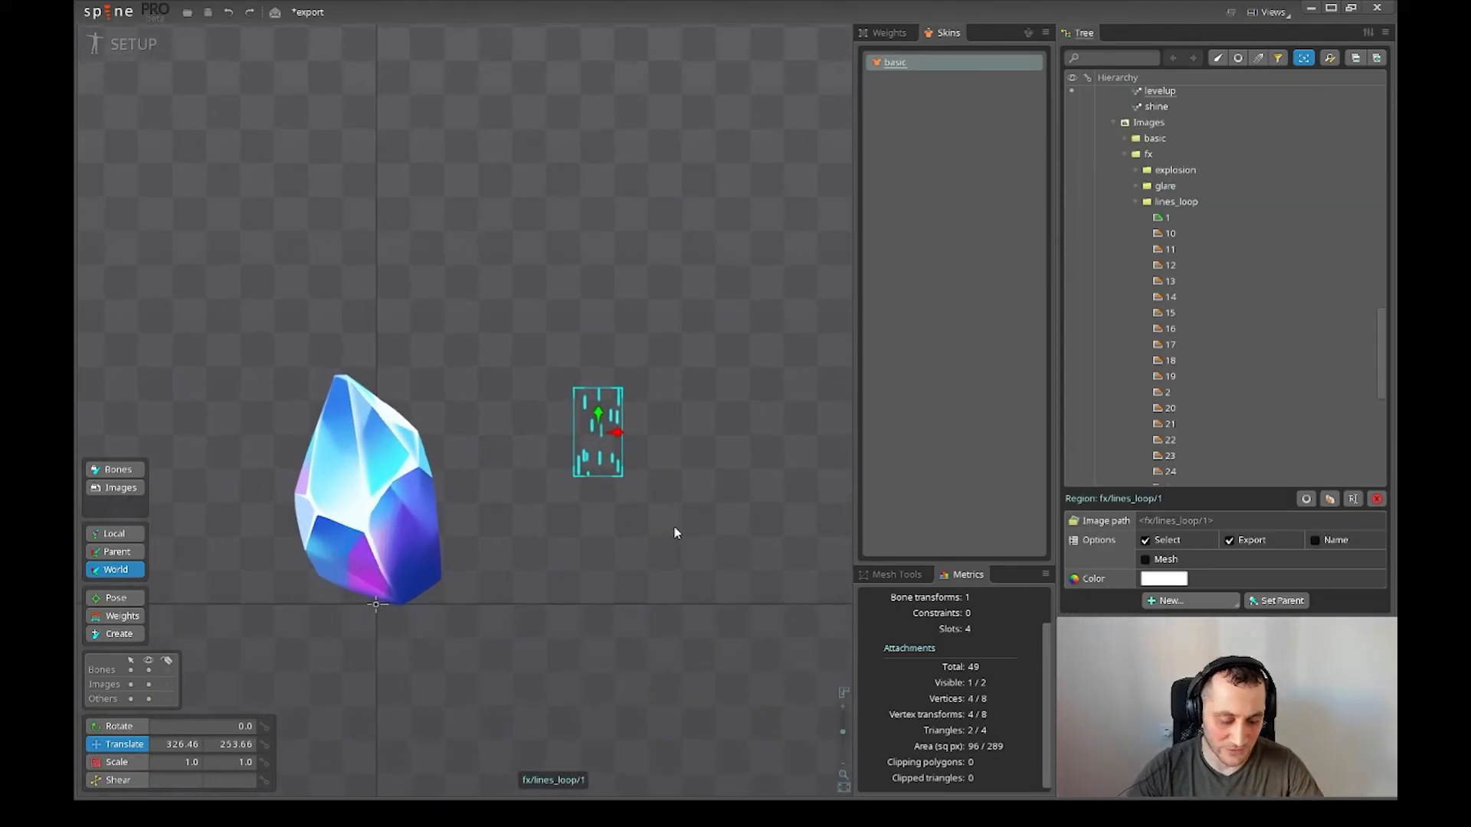
drag(670, 530, 684, 509)
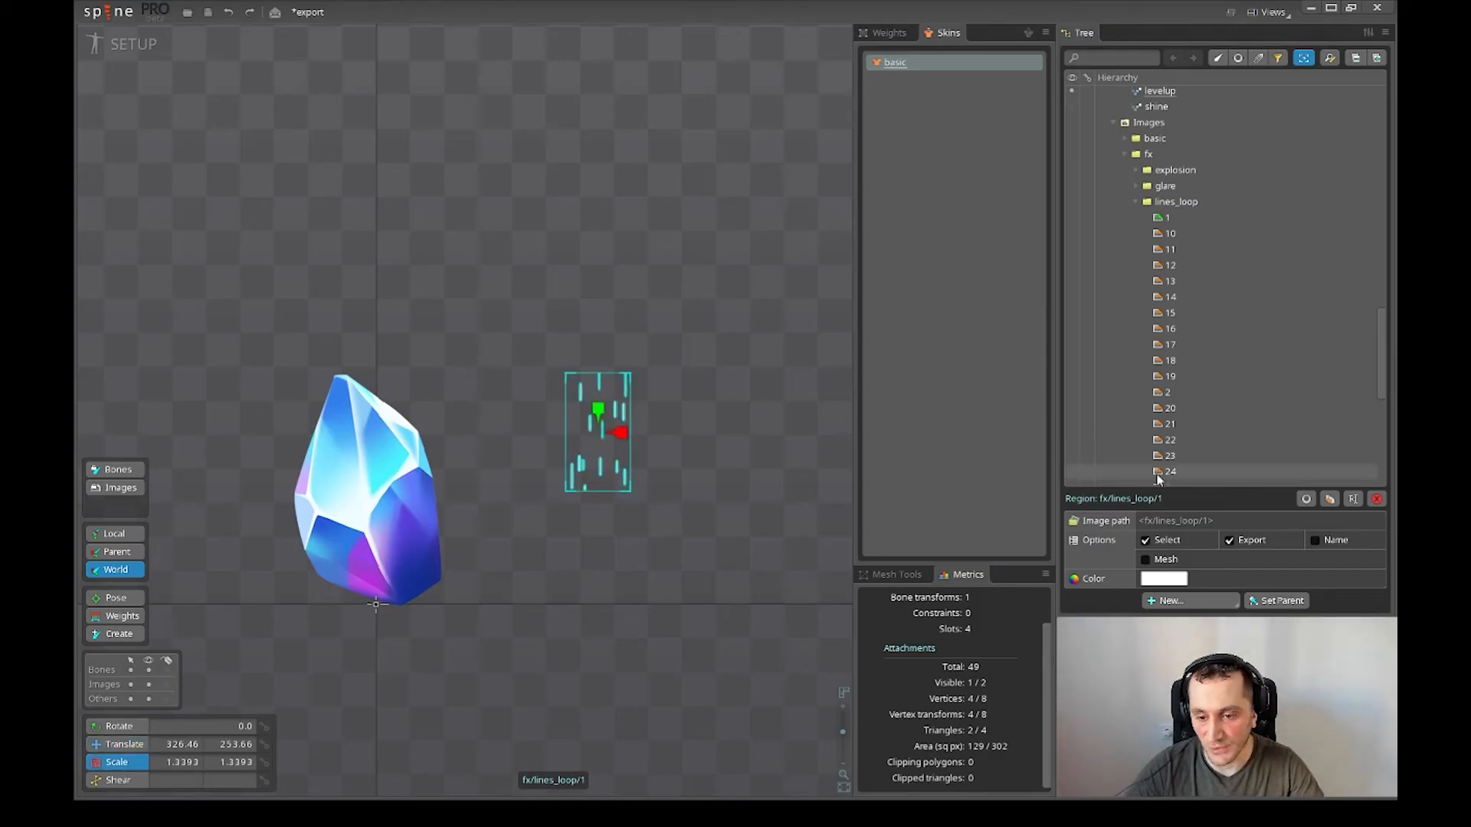
key(v)
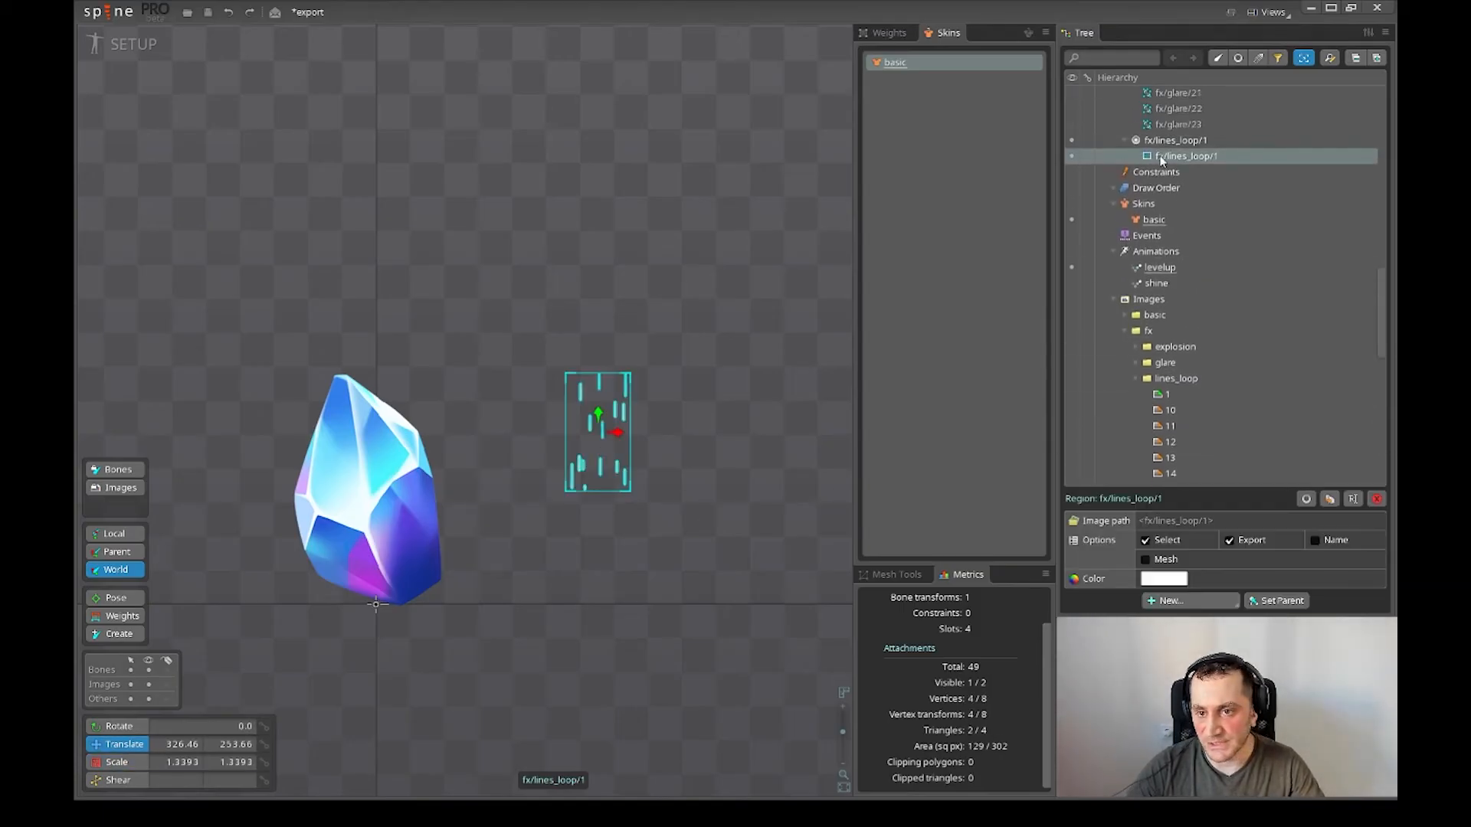
- Convert the fx/lines_loop/1 region to a mesh and generate its inner vertices in Edit Mesh mode
scroll(584, 460, up, 1)
scroll(586, 395, up, 1)
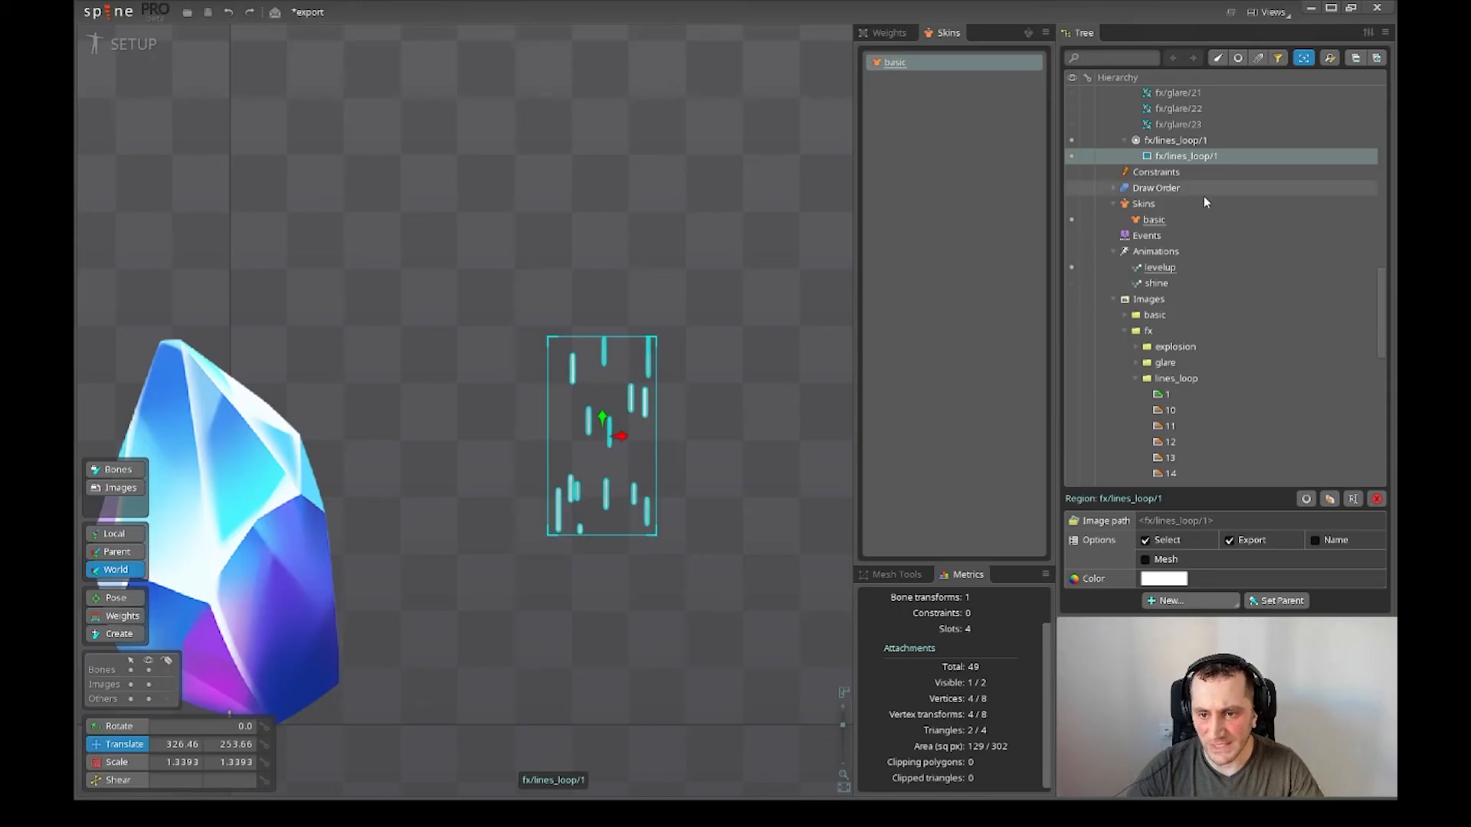
scroll(604, 416, up, 1)
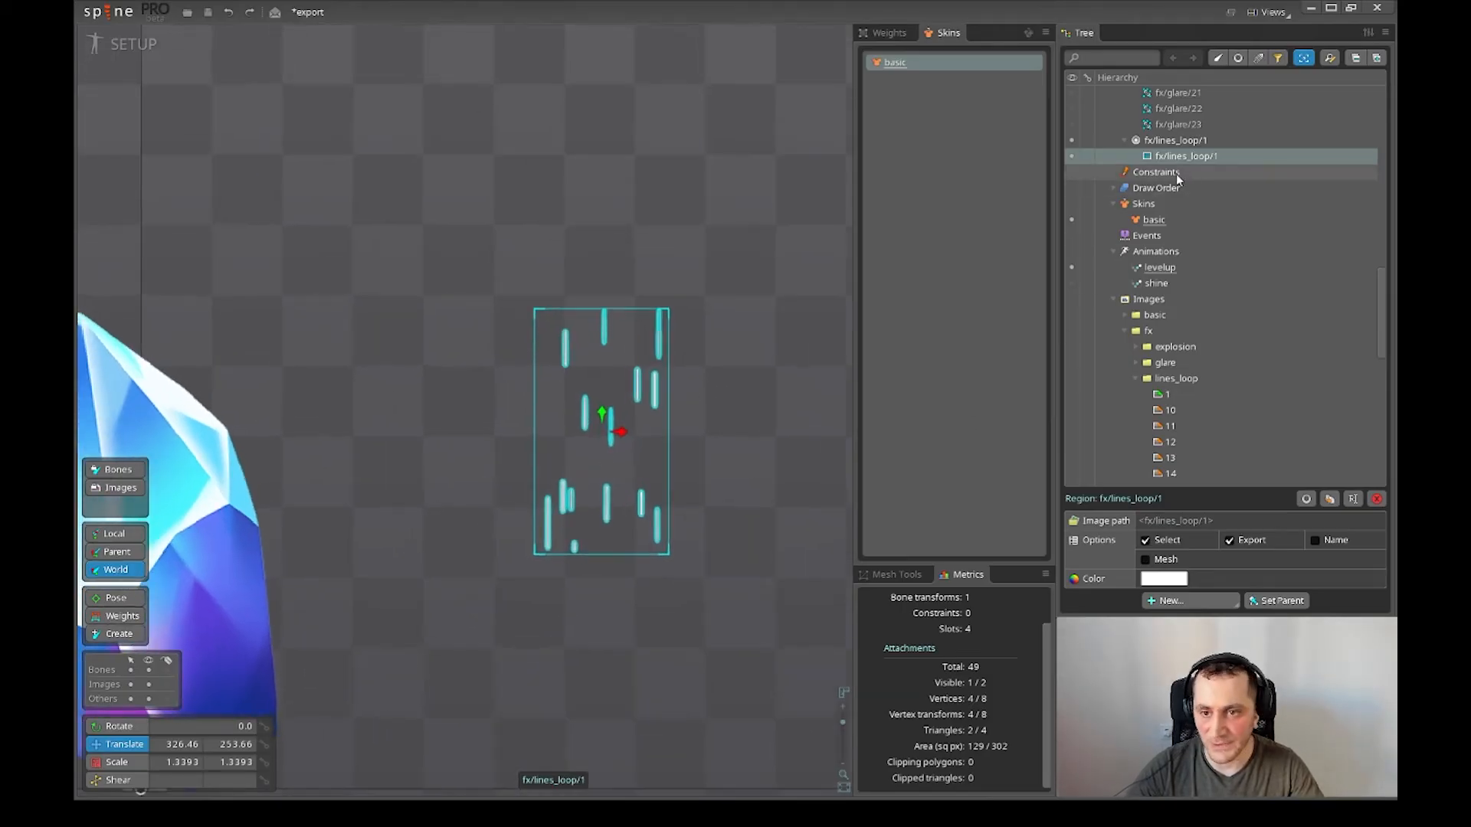
click(1146, 560)
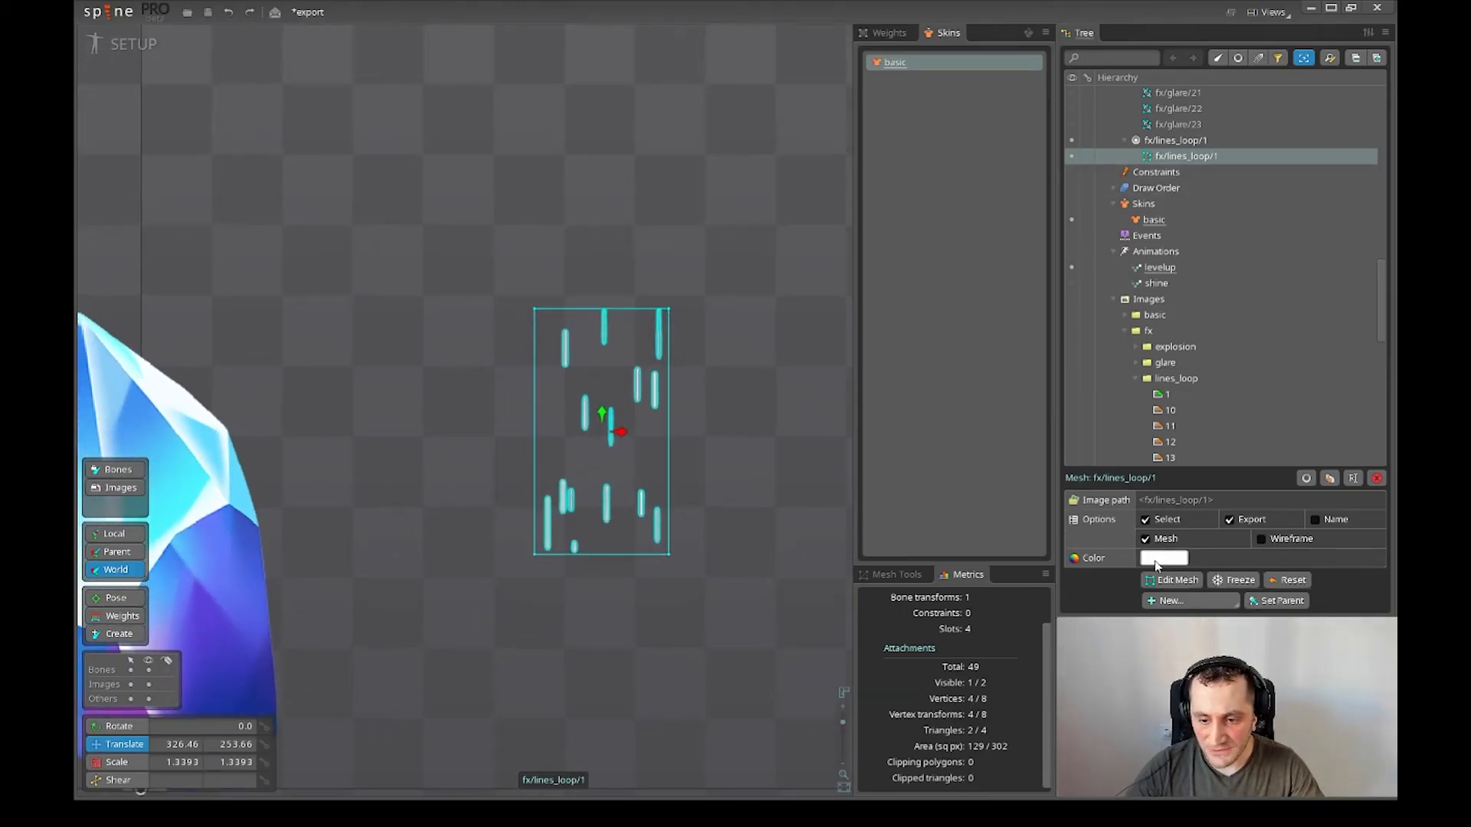
click(1170, 581)
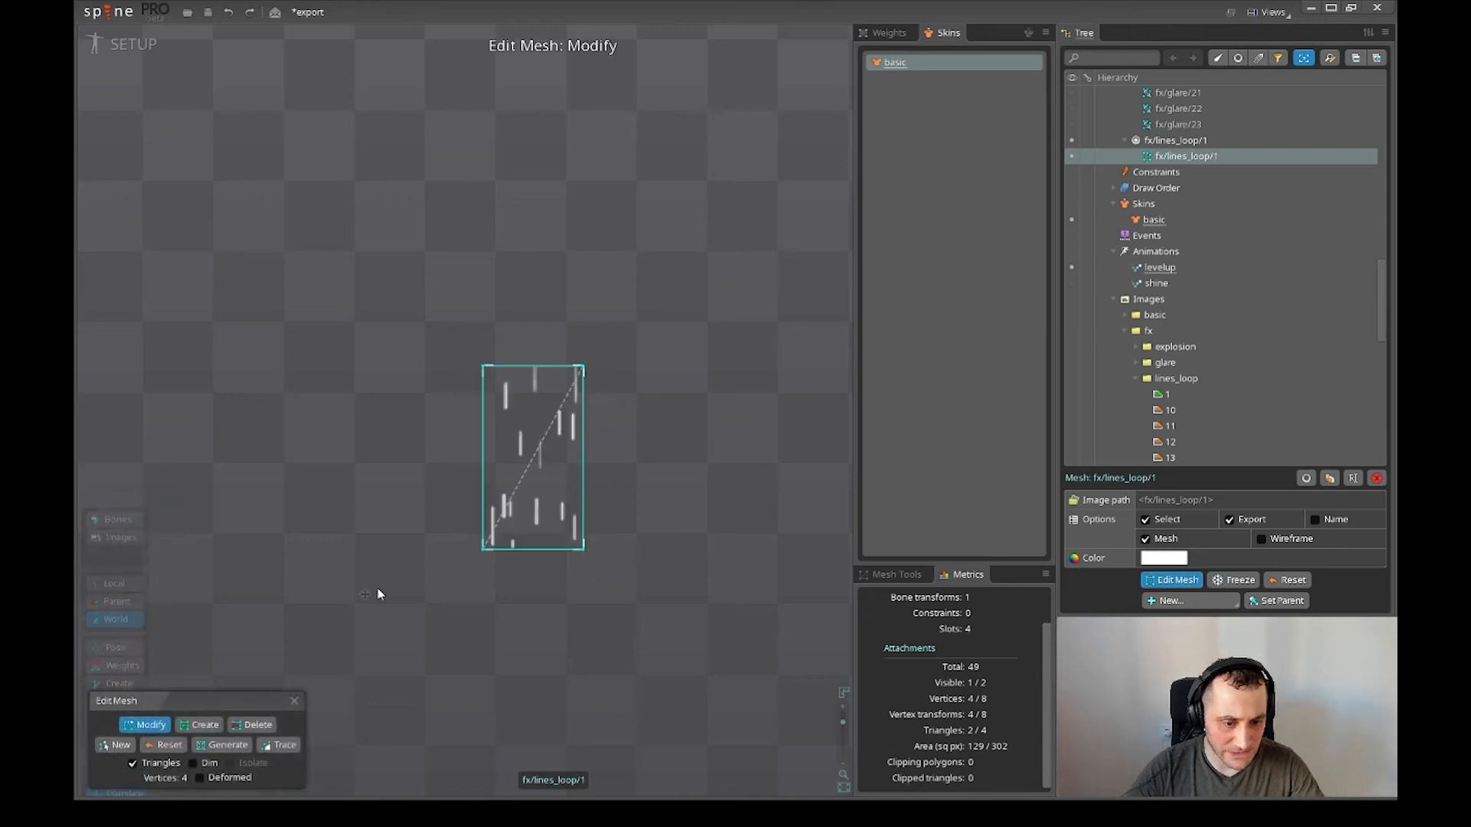
click(222, 747)
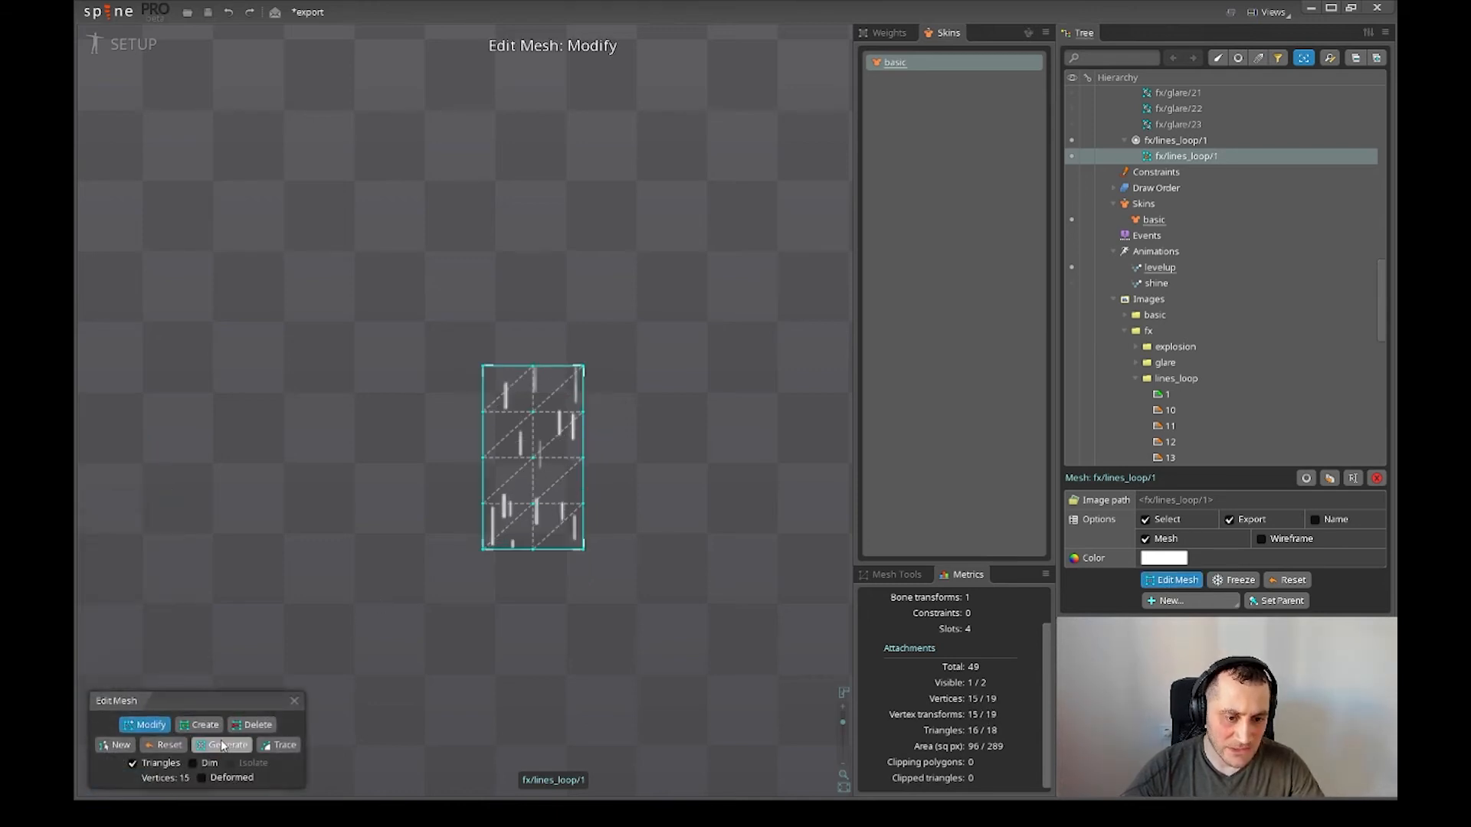
scroll(526, 466, up, 3)
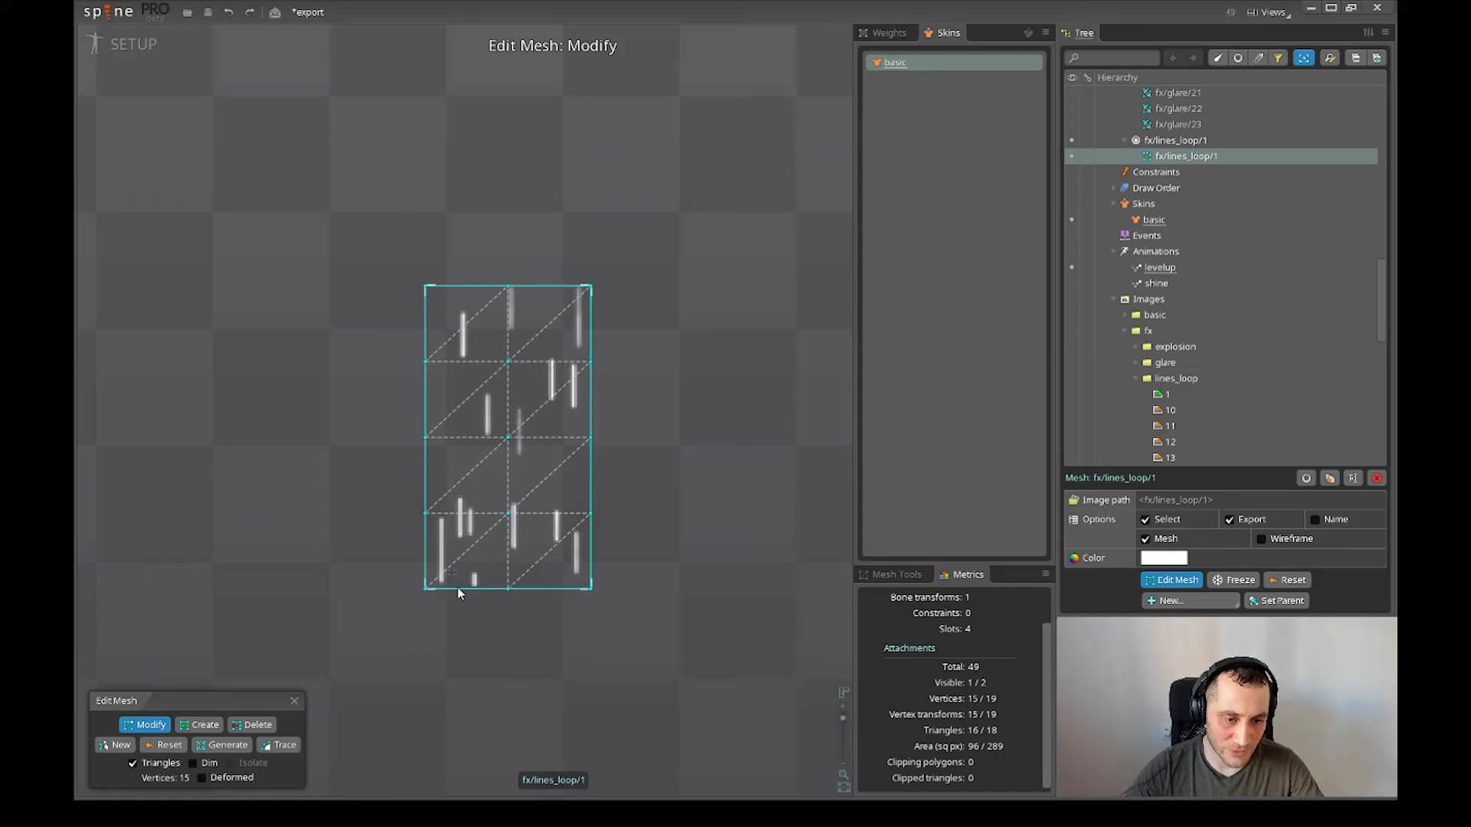
click(294, 701)
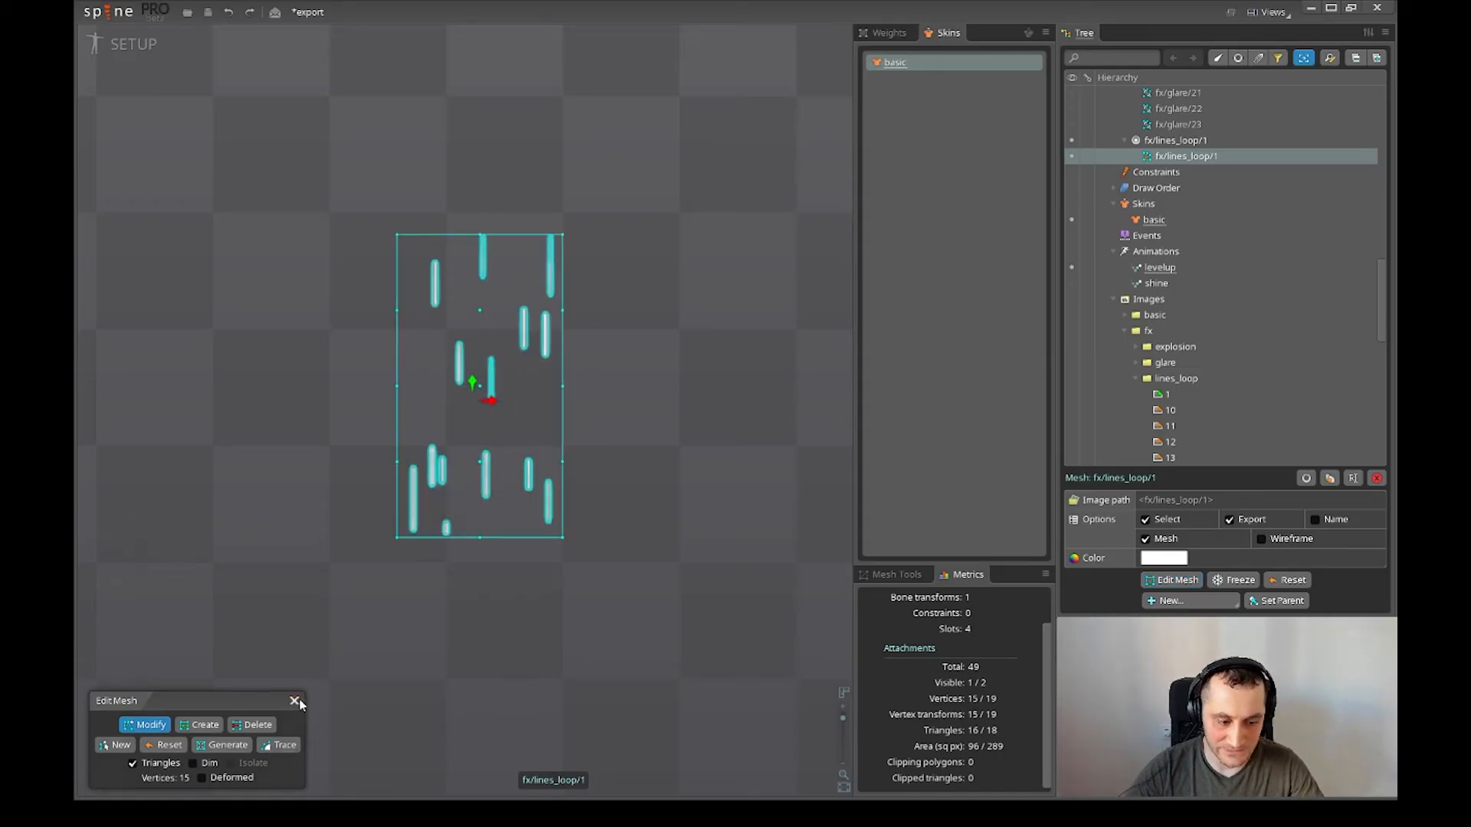
- Create a linked mesh named fx/lines_loop/2 from the fx/lines_loop/1 mesh
scroll(609, 579, down, 5)
click(648, 466)
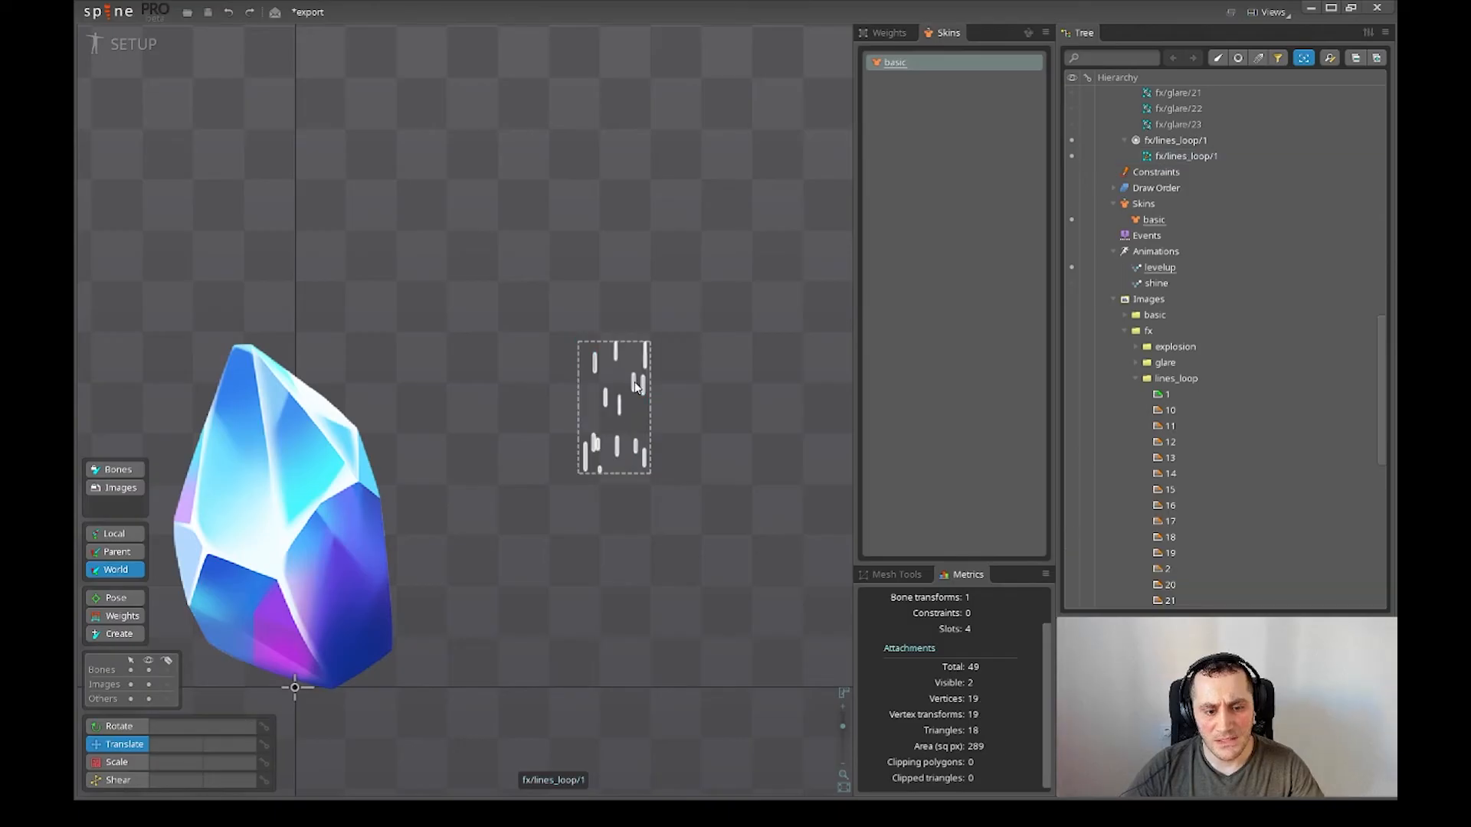
click(637, 389)
drag(749, 418, 737, 465)
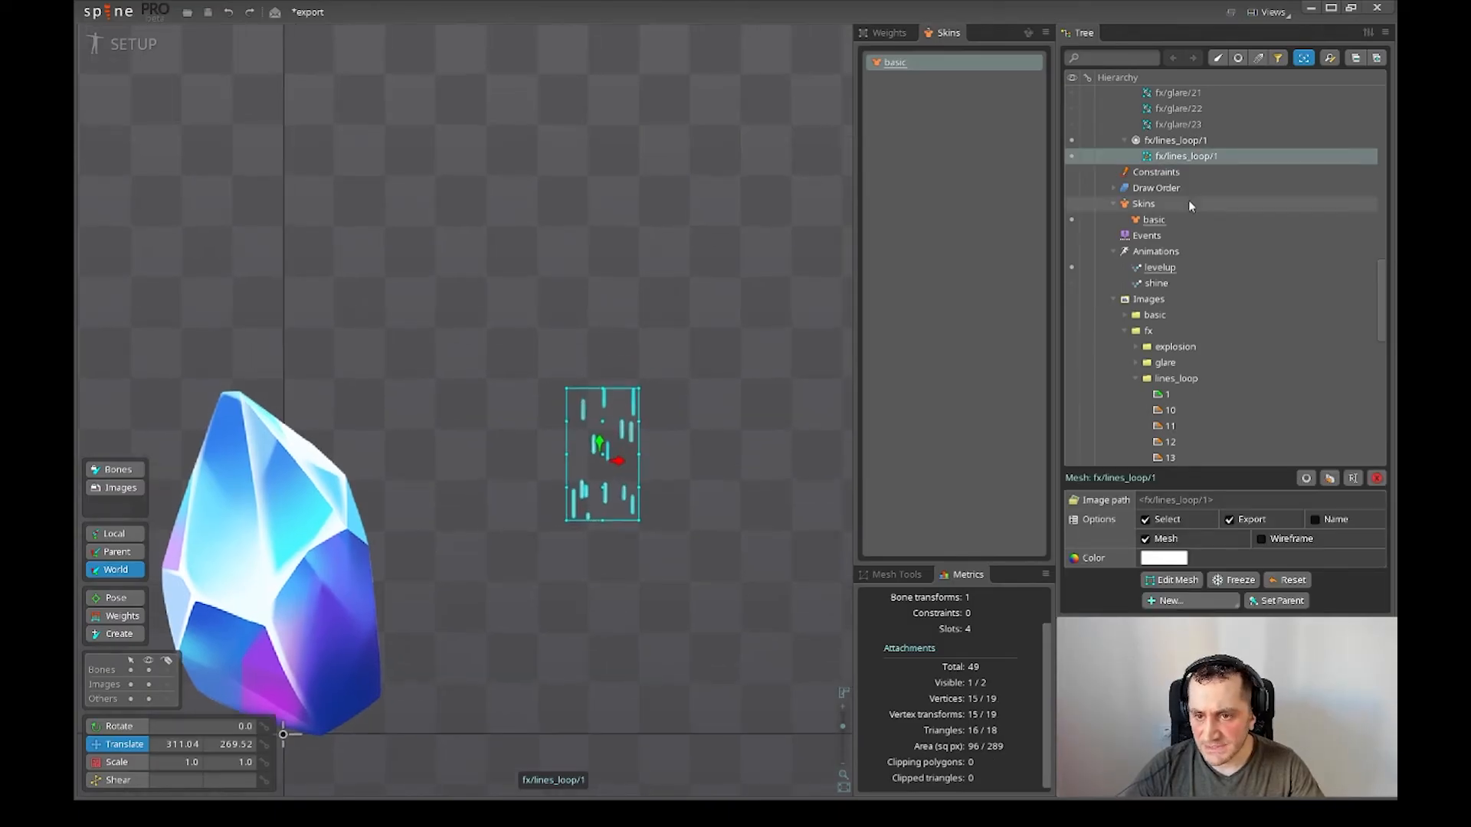
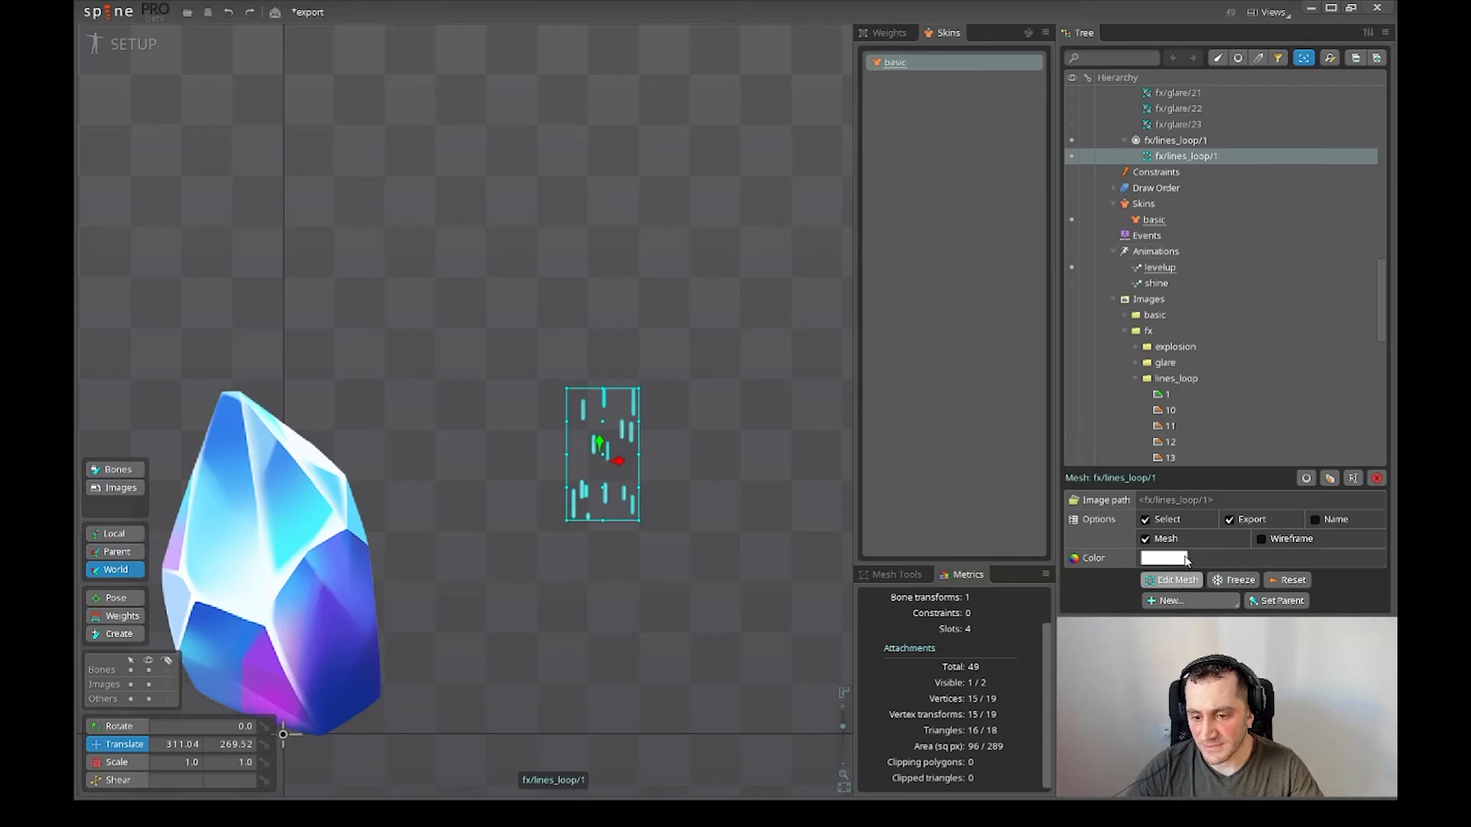
scroll(1201, 277, up, 2)
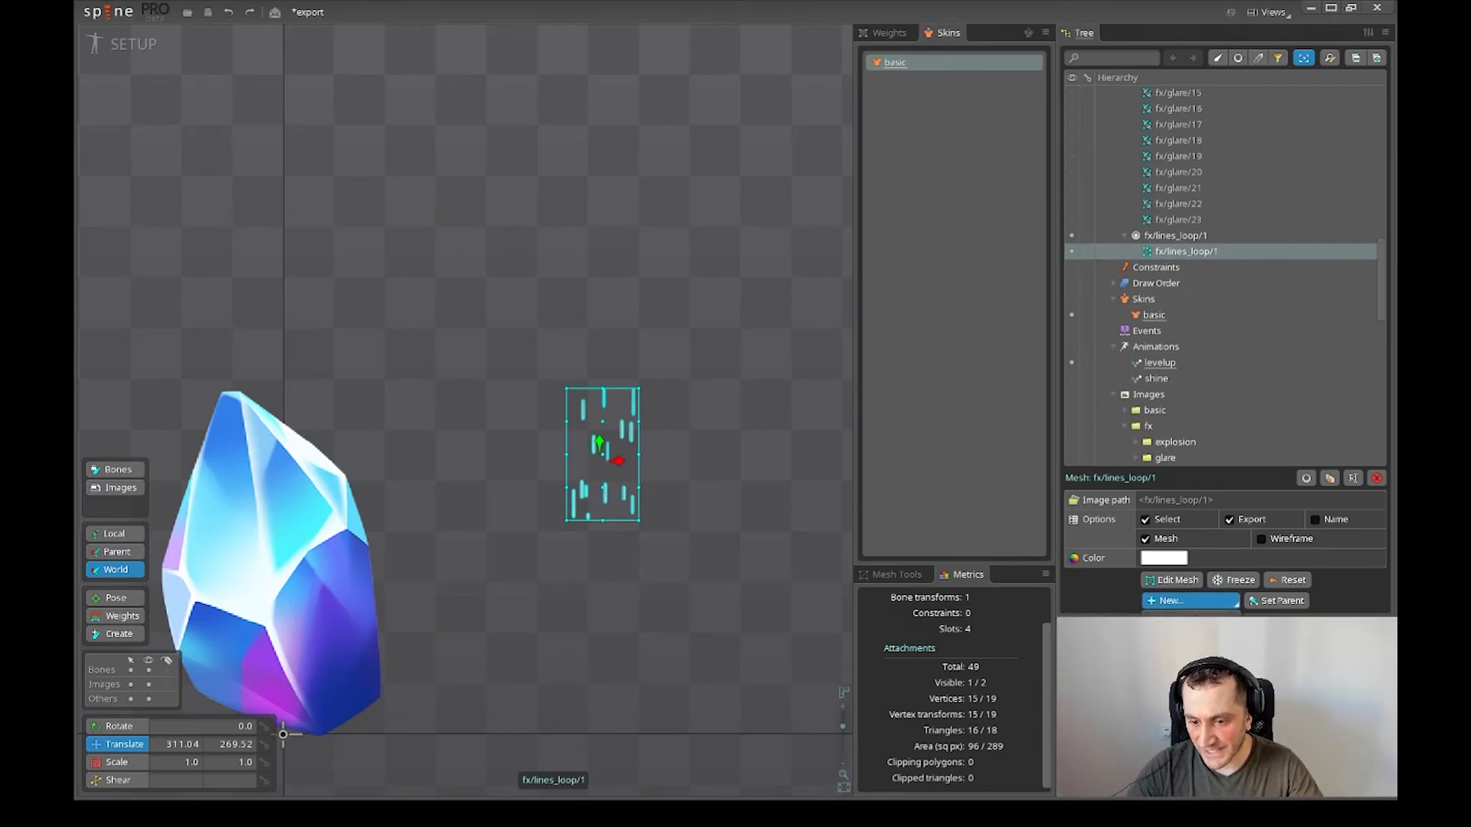
click(1188, 622)
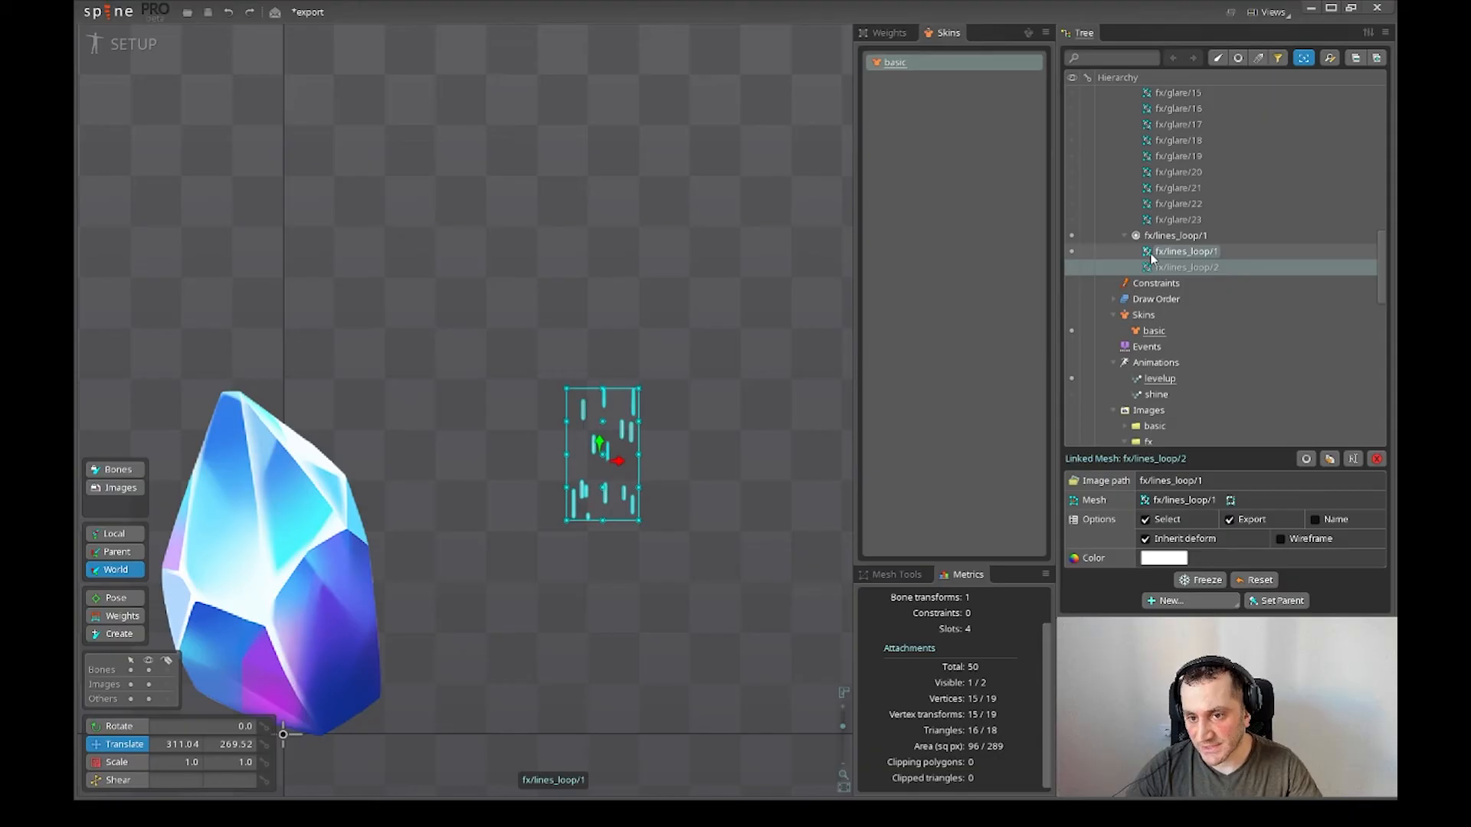
mouse_move(1170, 268)
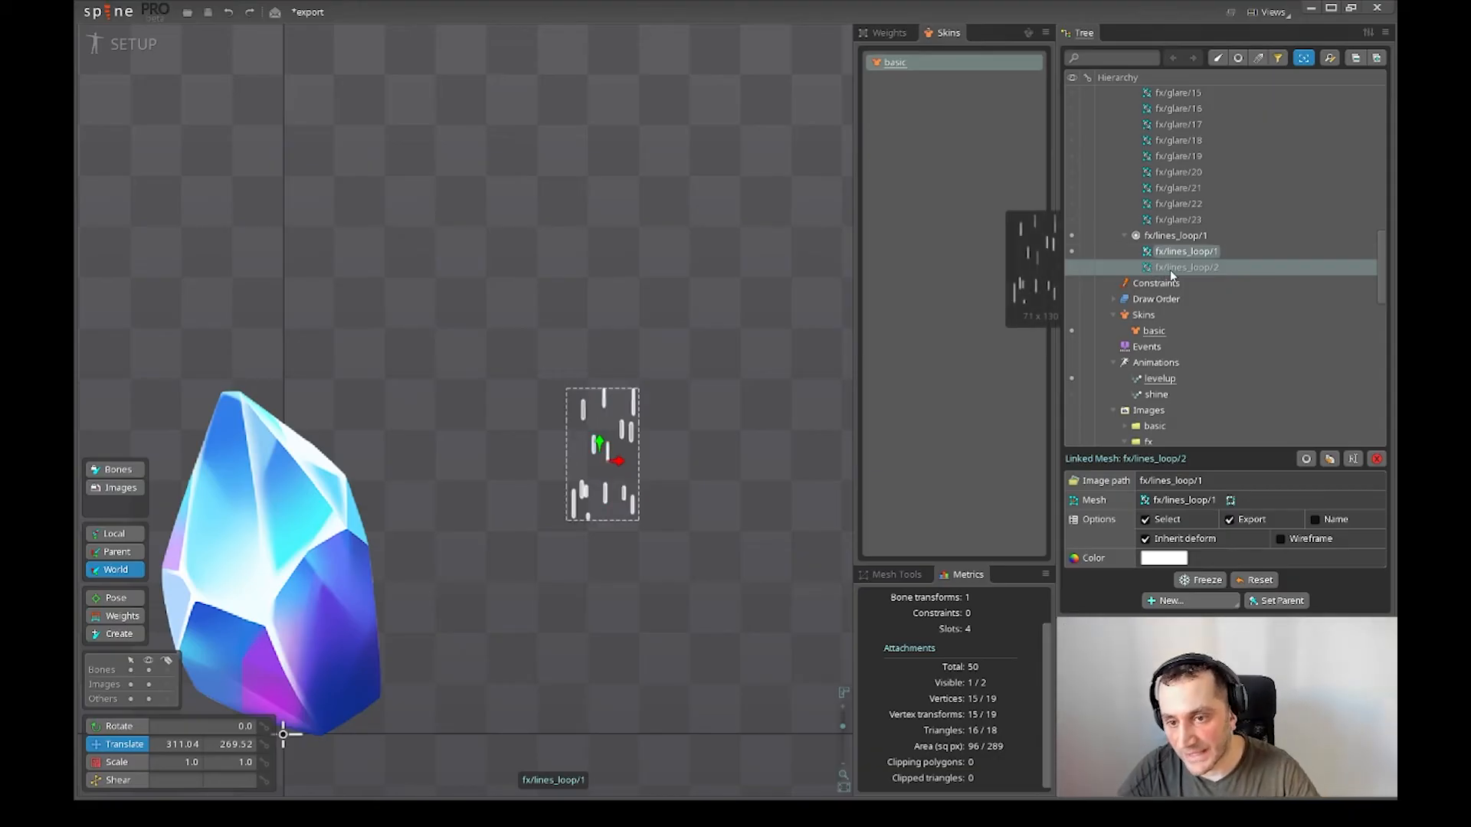
- Compare the image path settings of the linked meshes fx/glare/23 and fx/lines_loop/2
click(1189, 221)
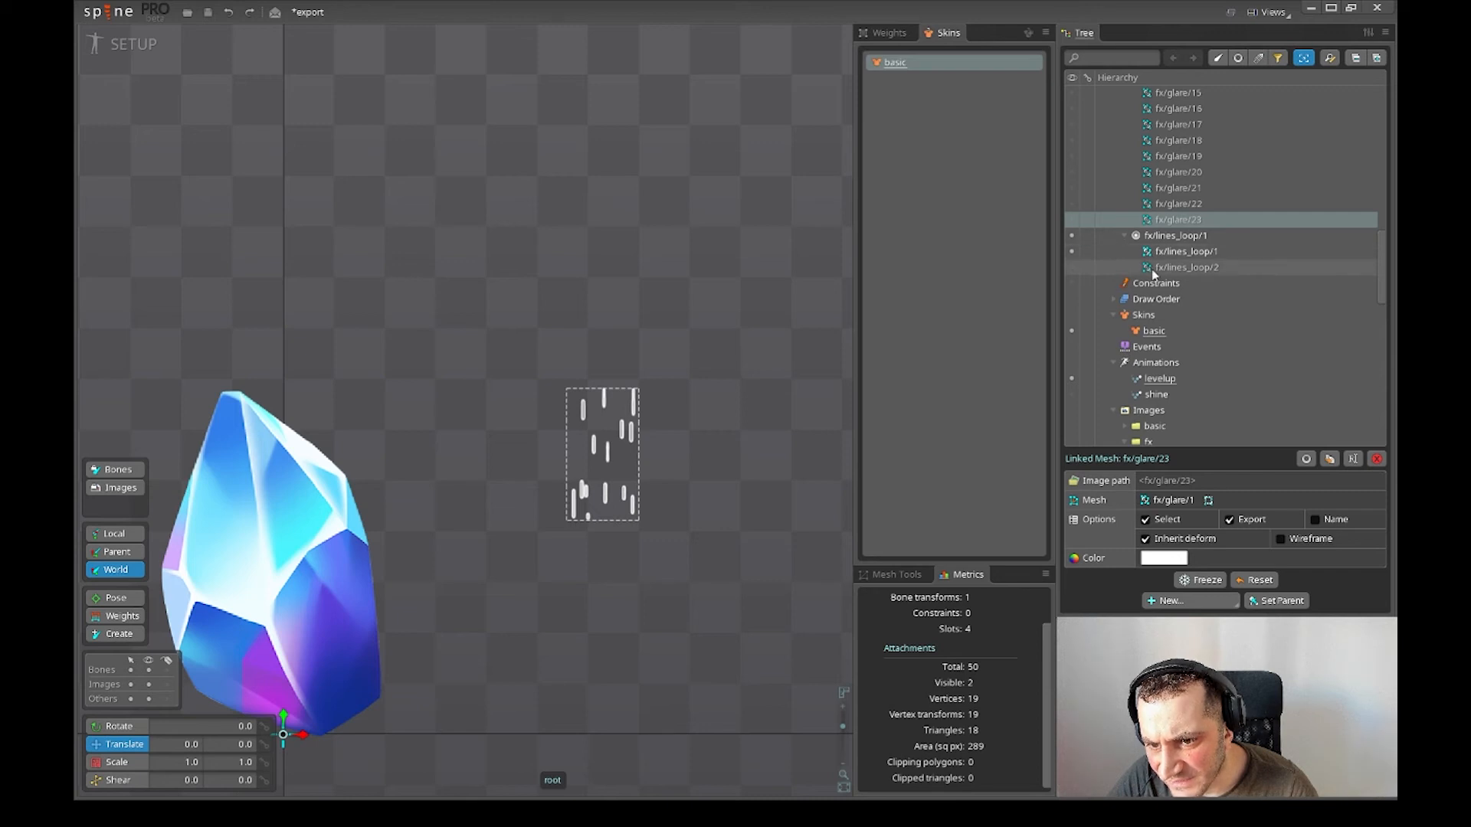
mouse_move(1156, 272)
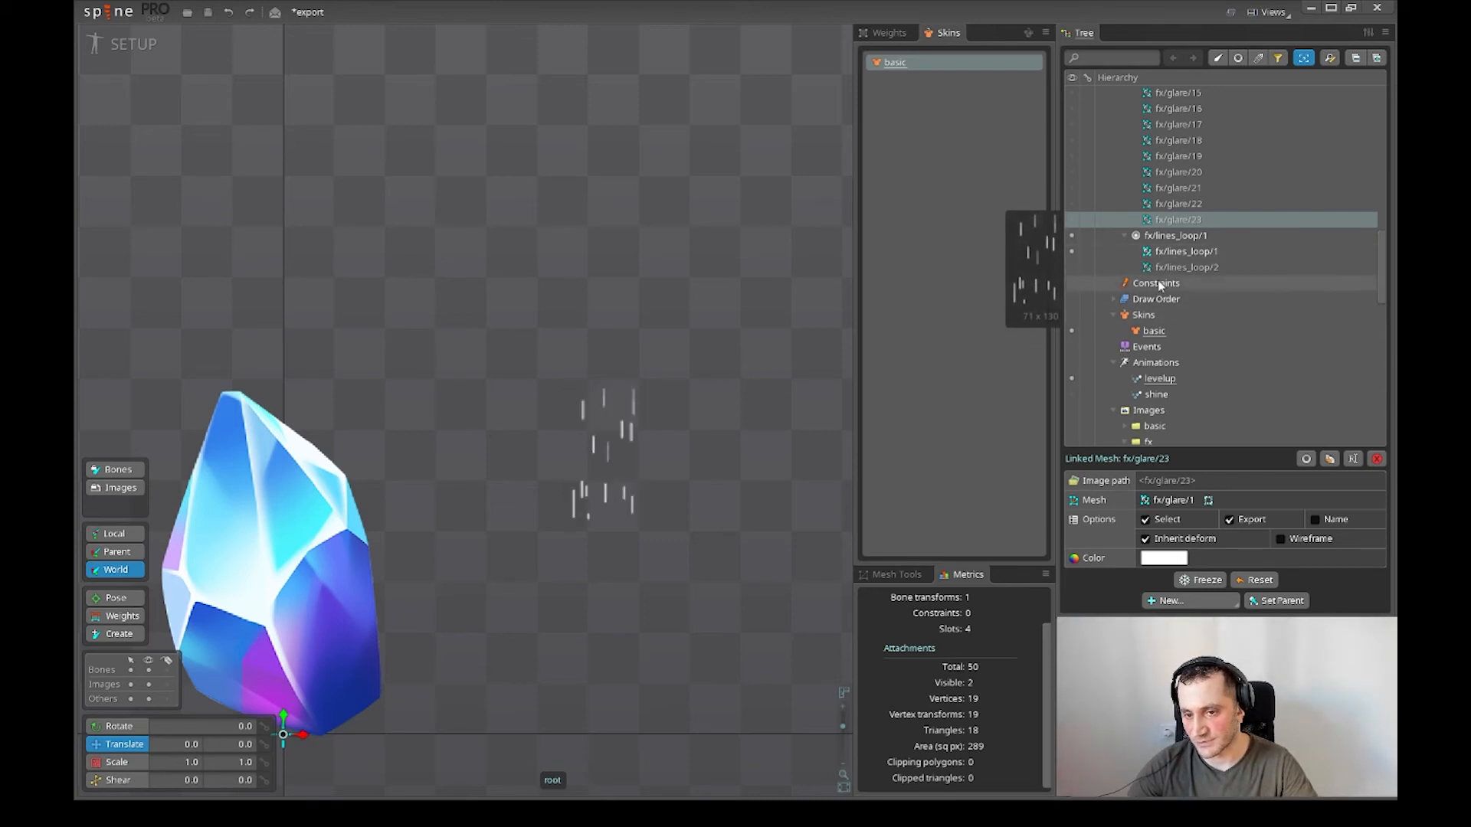
click(1174, 268)
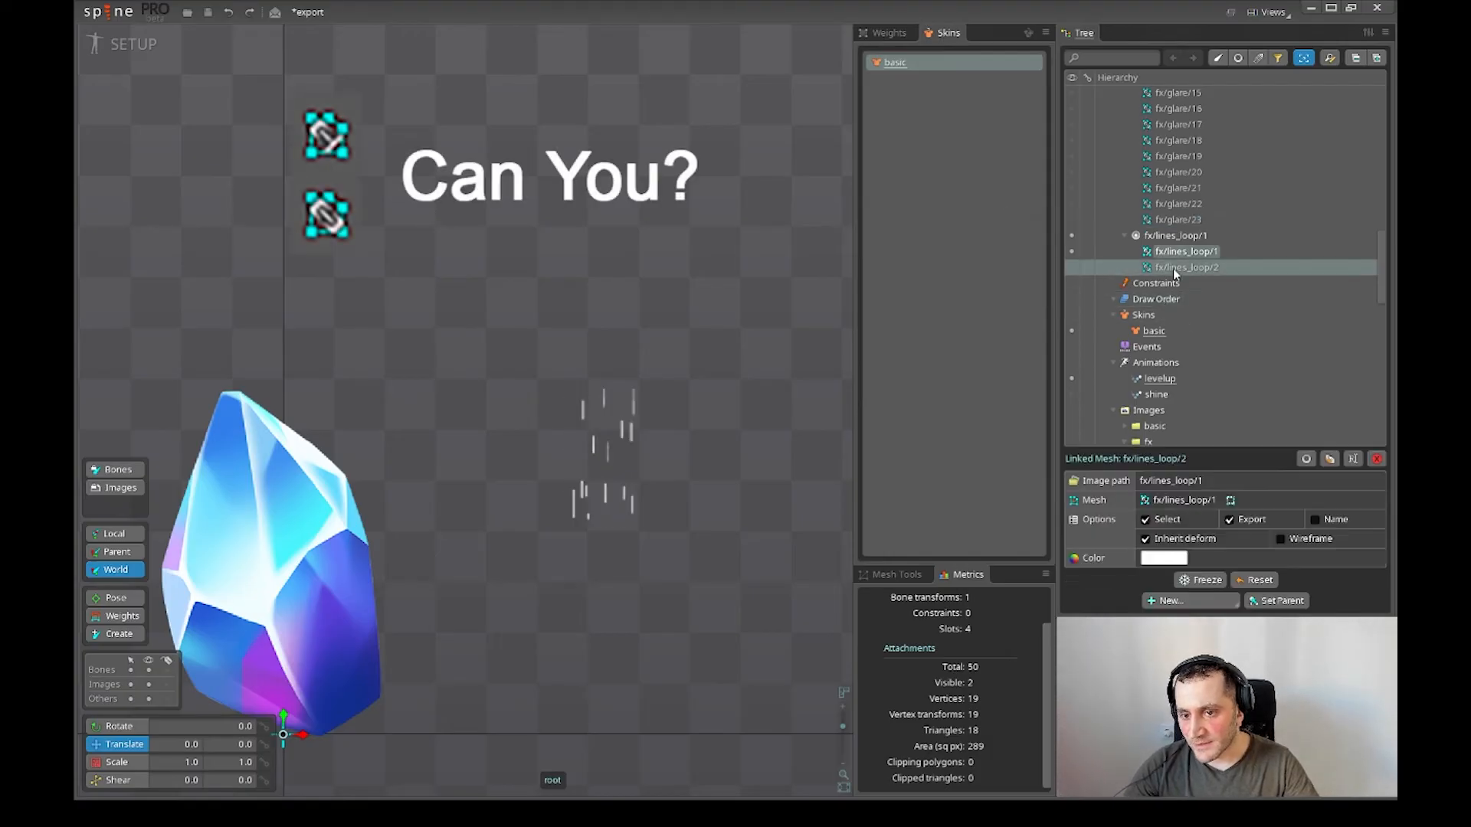
- Duplicate the fx/lines_loop/2 linked mesh repeatedly to add fx/lines_loop/3 through fx/lines_loop/15
click(1331, 464)
click(1331, 464)
click(1330, 464)
click(1330, 465)
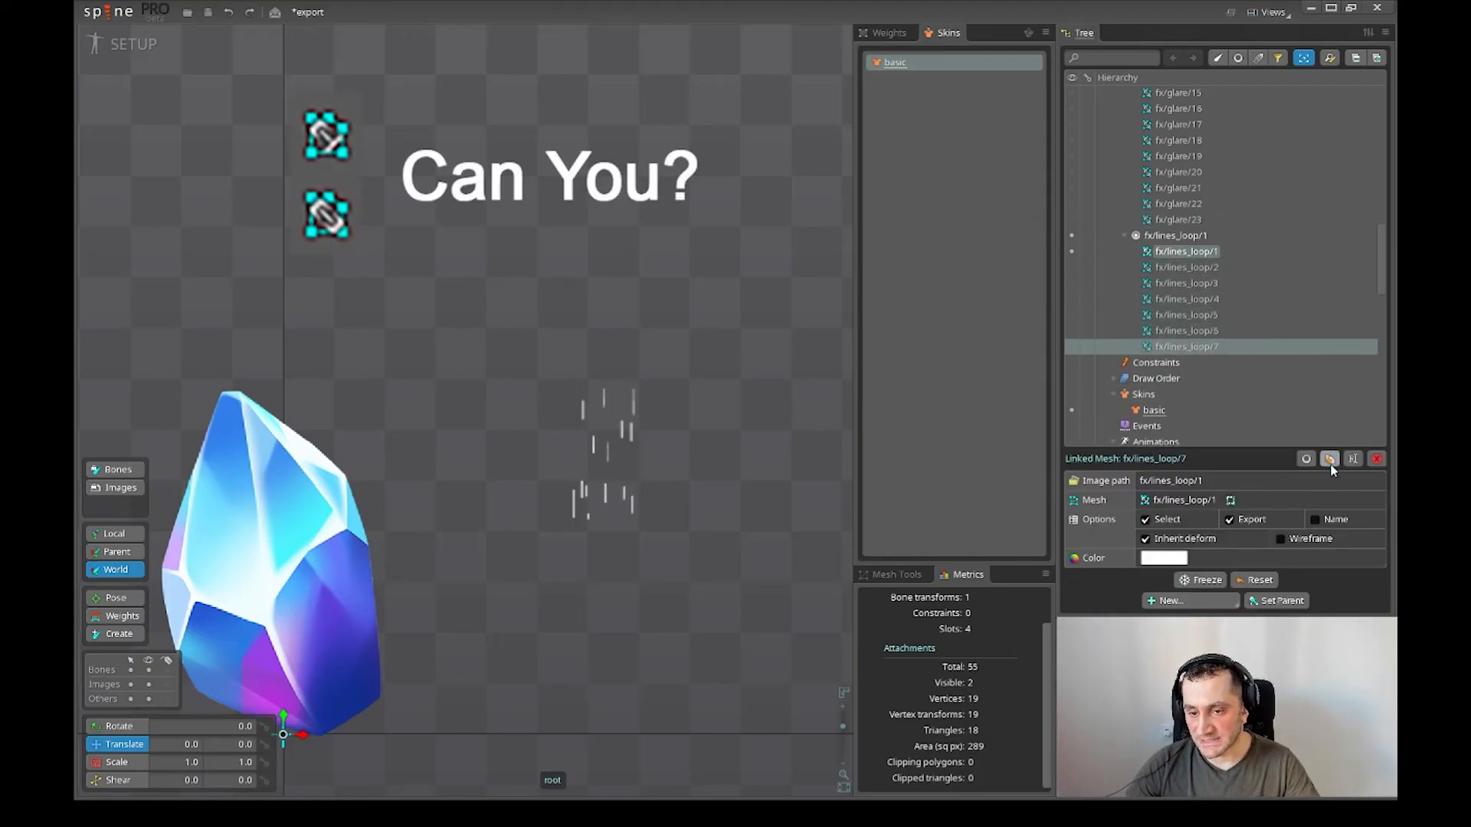
click(1331, 464)
click(1330, 464)
click(1331, 464)
click(1331, 464)
click(1331, 465)
click(1331, 465)
click(1331, 465)
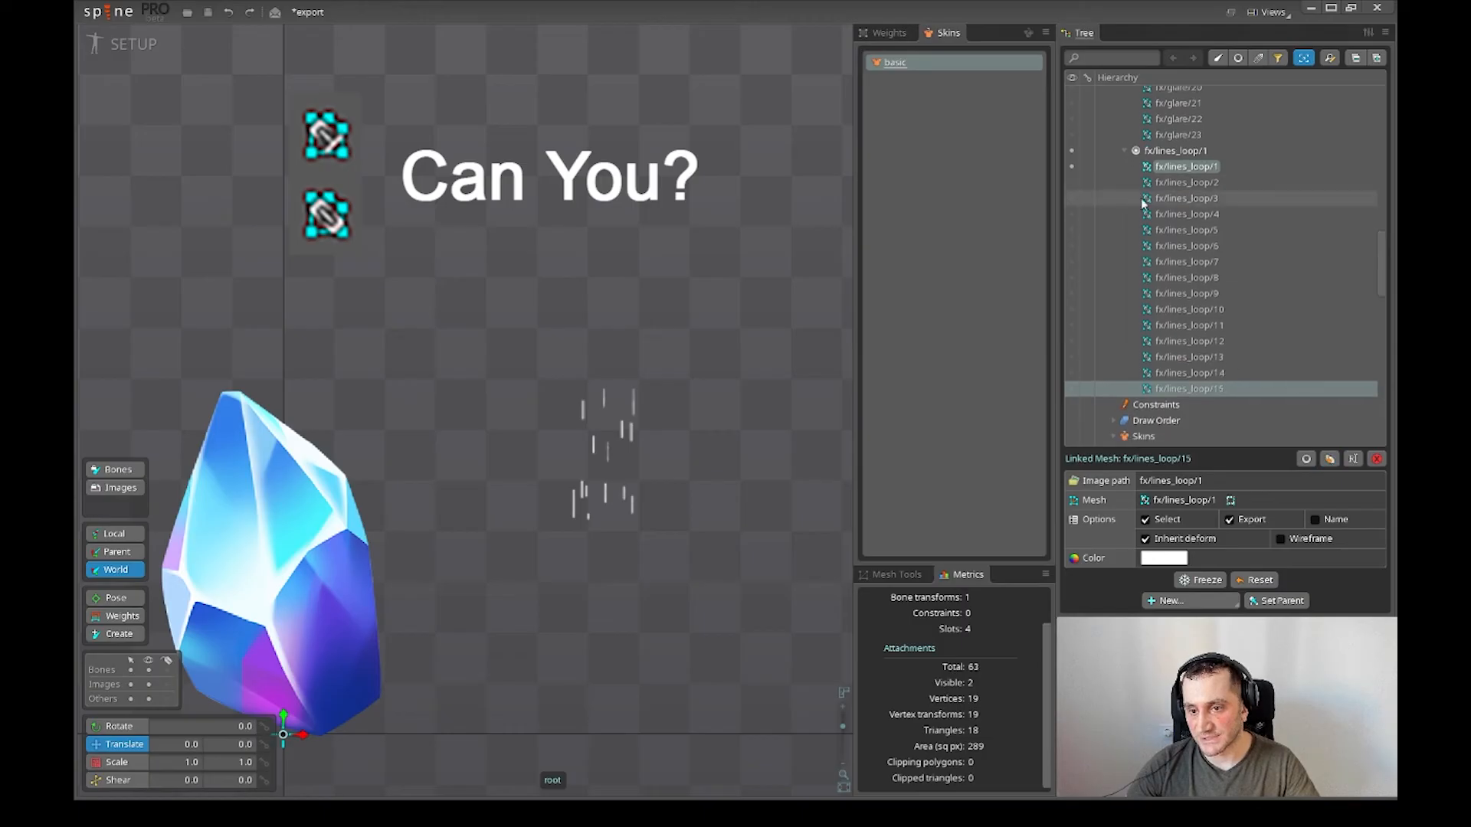
- Check the frames in the lines_loop image folder and duplicate linked meshes fx/lines_loop/16 through fx/lines_loop/24
scroll(1271, 295, down, 3)
scroll(1300, 381, down, 10)
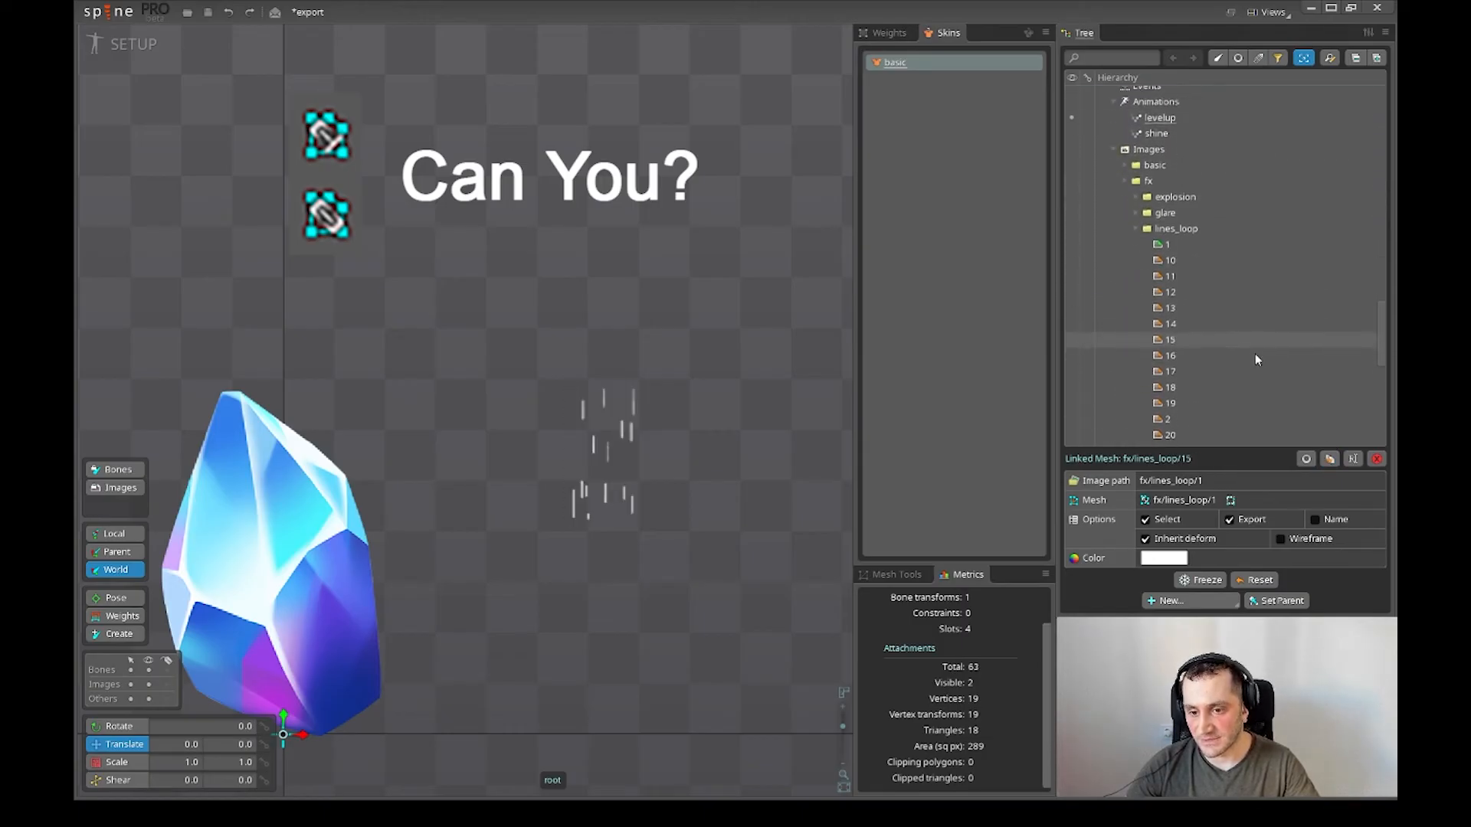
scroll(1189, 314, up, 10)
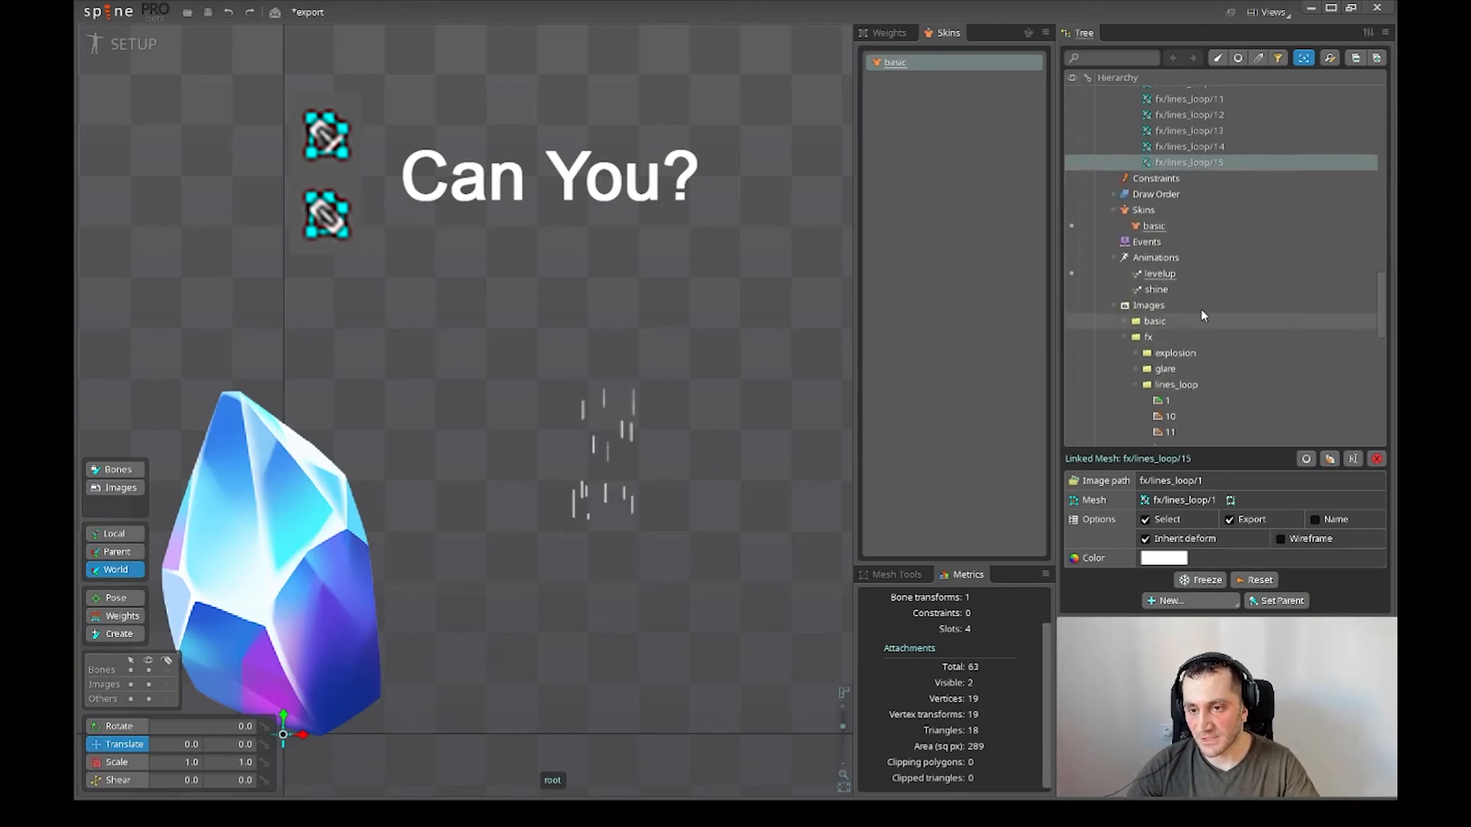
click(1330, 459)
click(1330, 459)
click(1331, 459)
click(1330, 459)
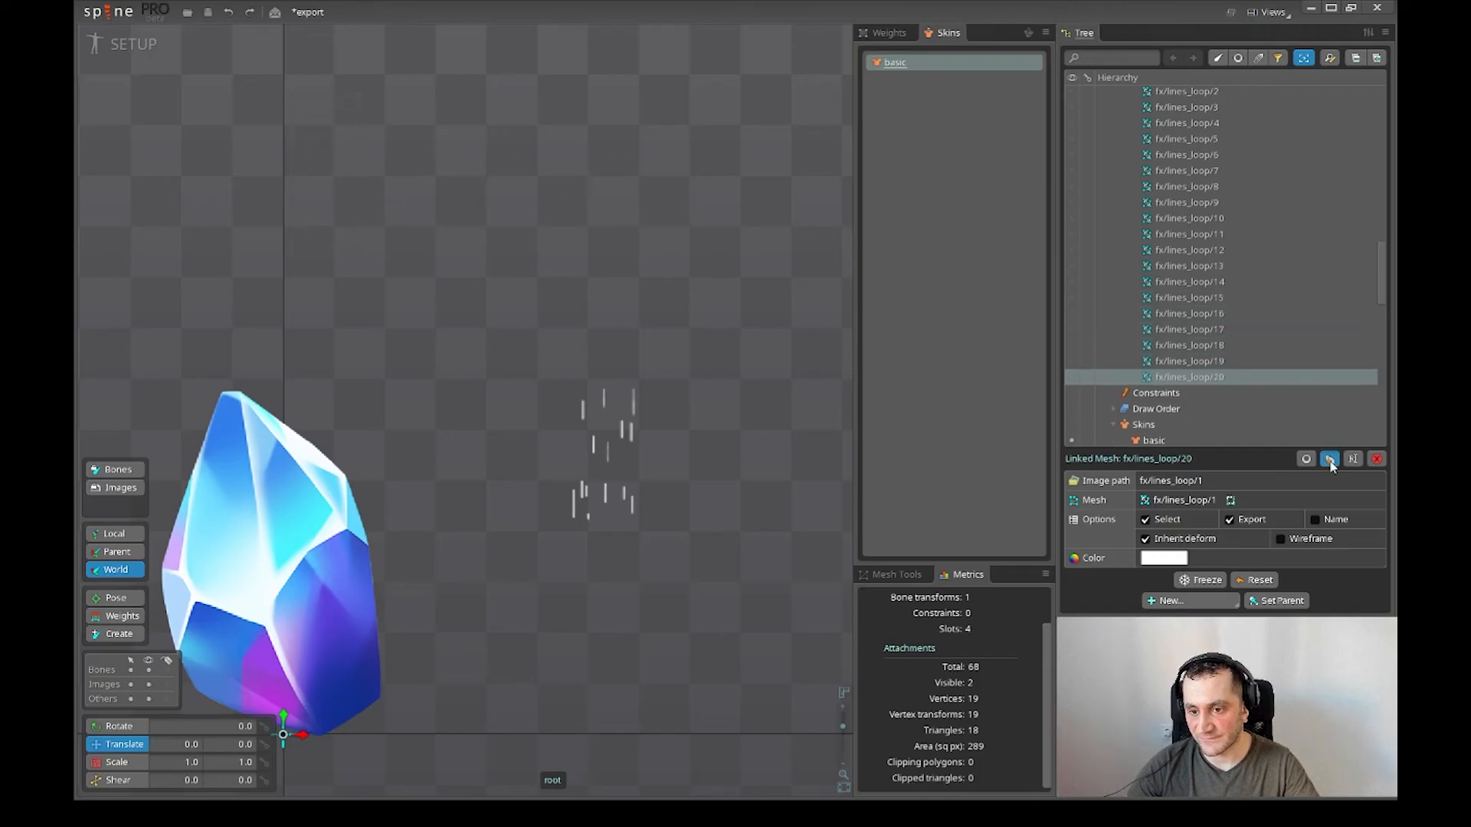
click(1330, 459)
click(1331, 459)
click(1331, 459)
scroll(1256, 338, down, 3)
scroll(1257, 339, down, 7)
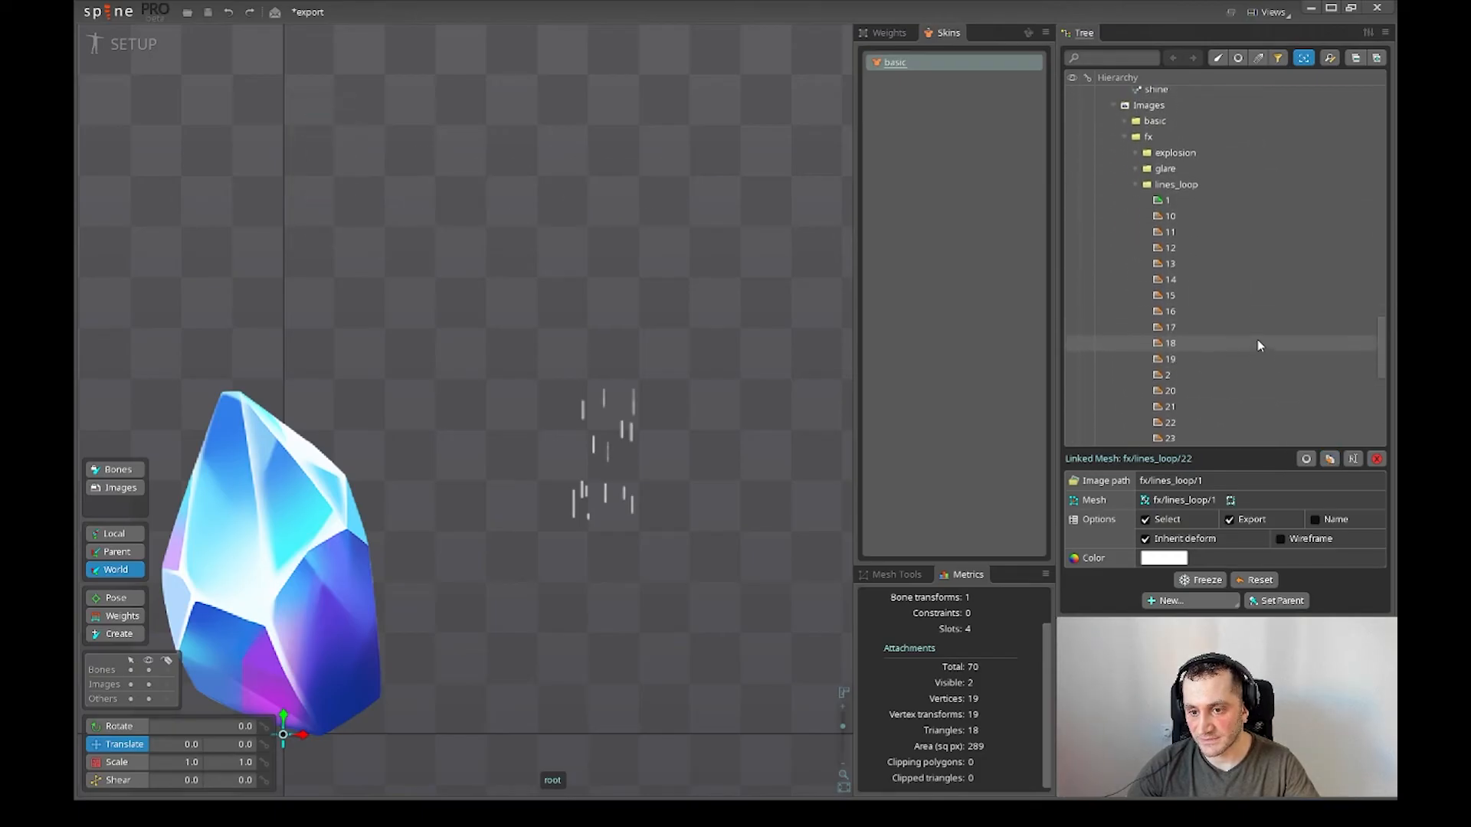
scroll(1250, 308, up, 10)
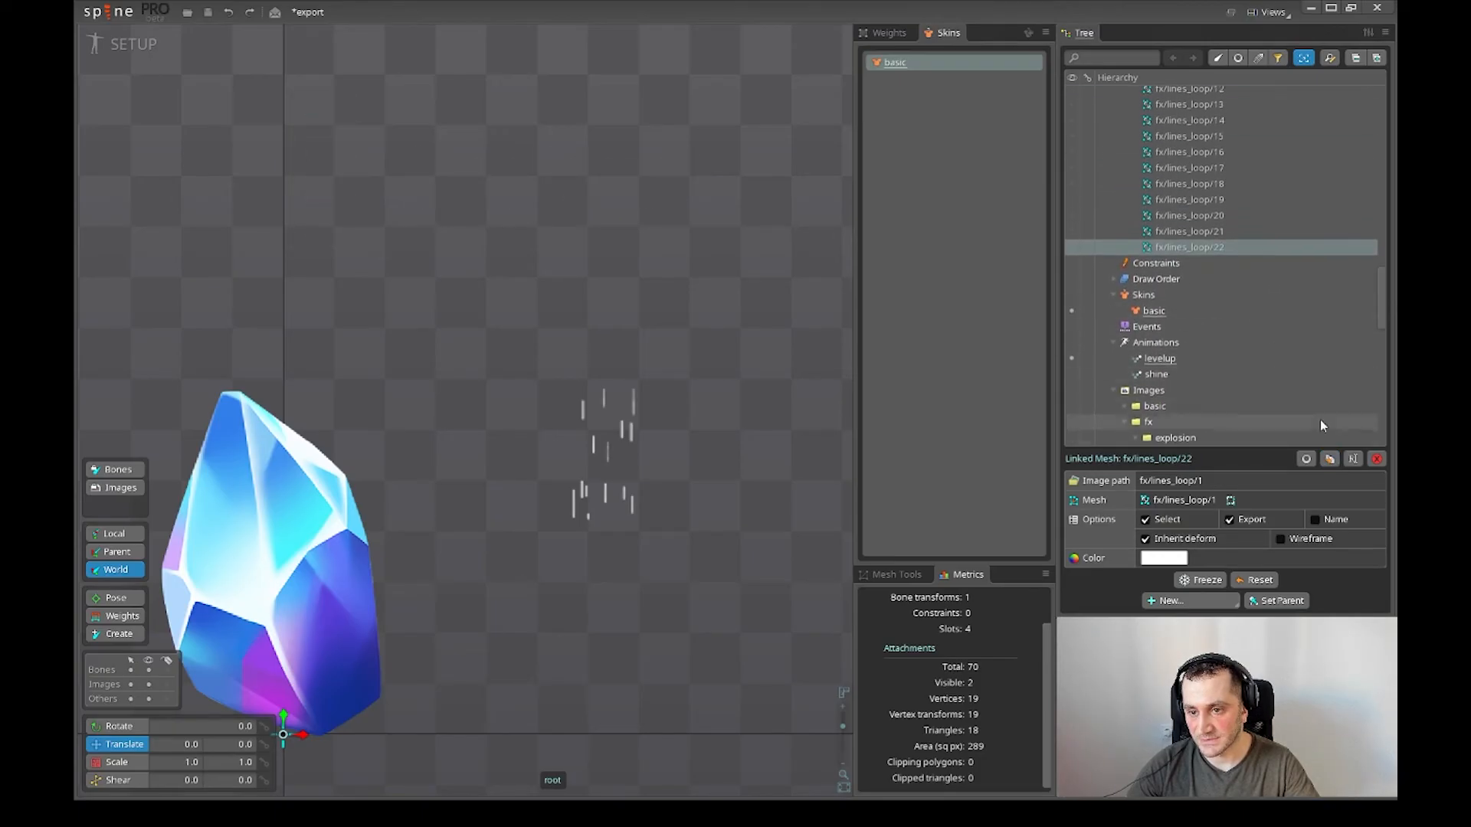
click(1331, 459)
click(1330, 459)
scroll(1249, 283, up, 5)
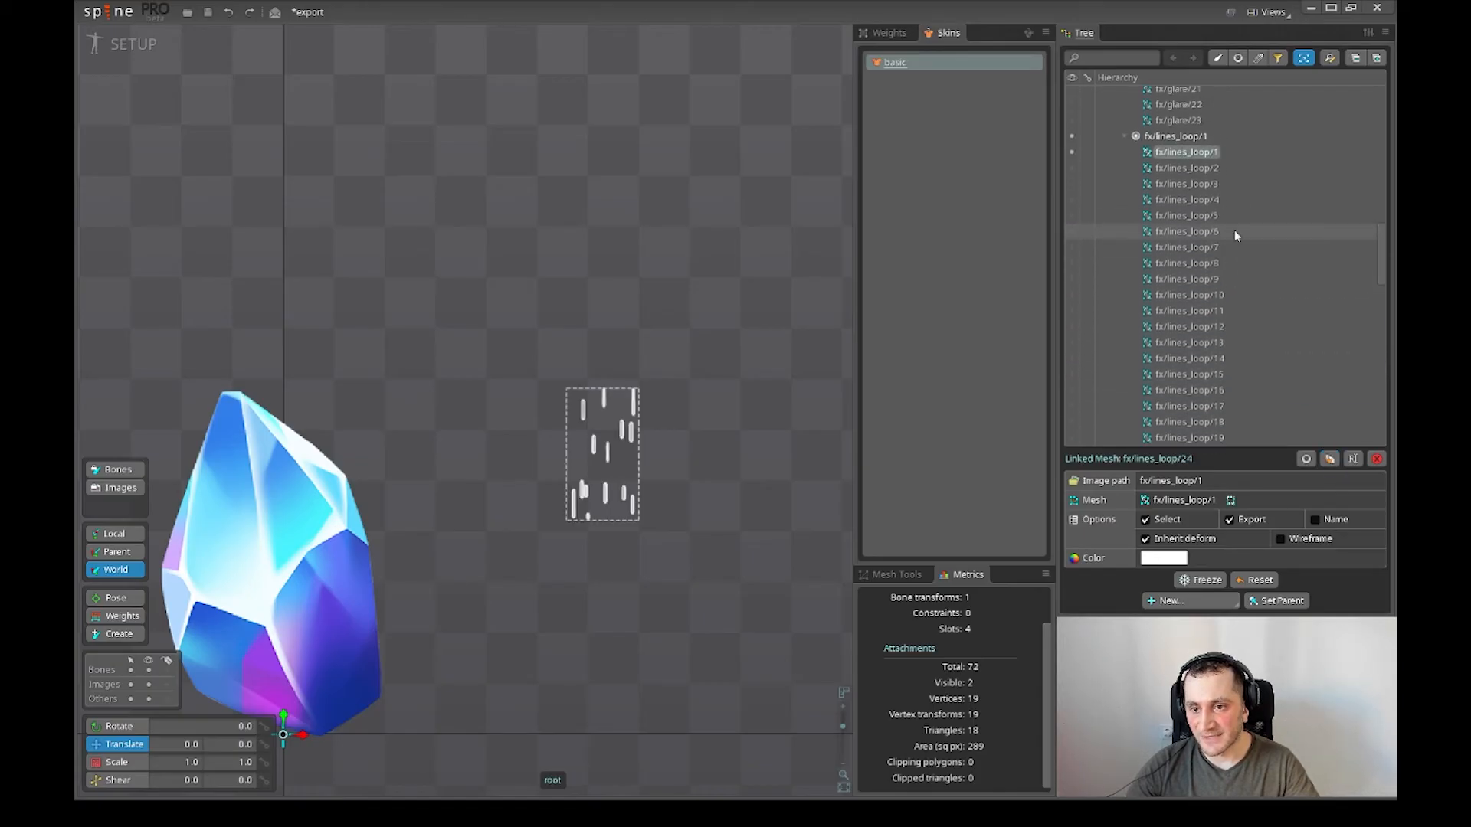
- Clear the image path of each linked mesh from fx/lines_loop/2 to fx/lines_loop/15 so each uses its own name
scroll(813, 351, down, 2)
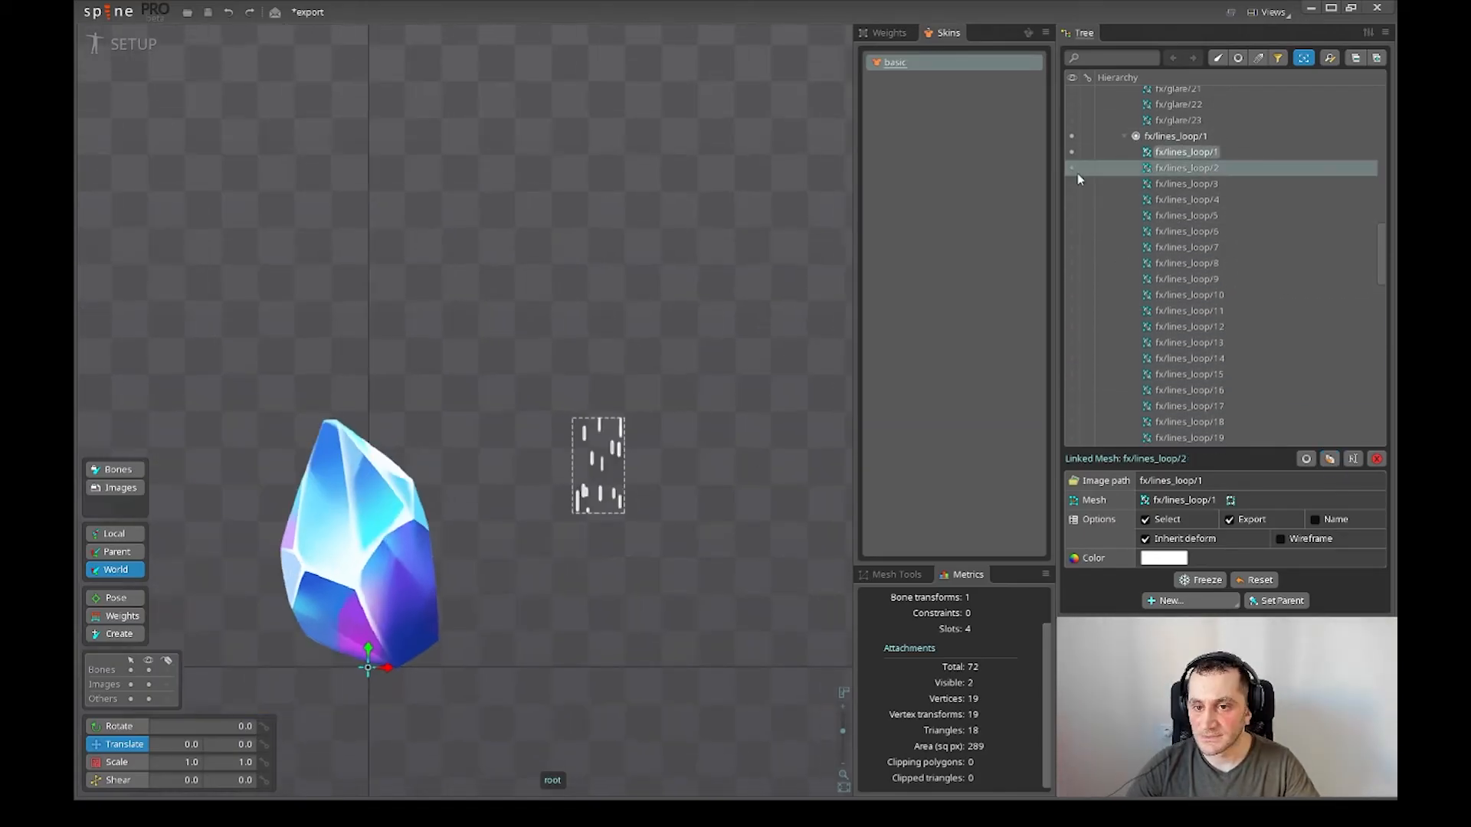
click(1095, 184)
click(1195, 201)
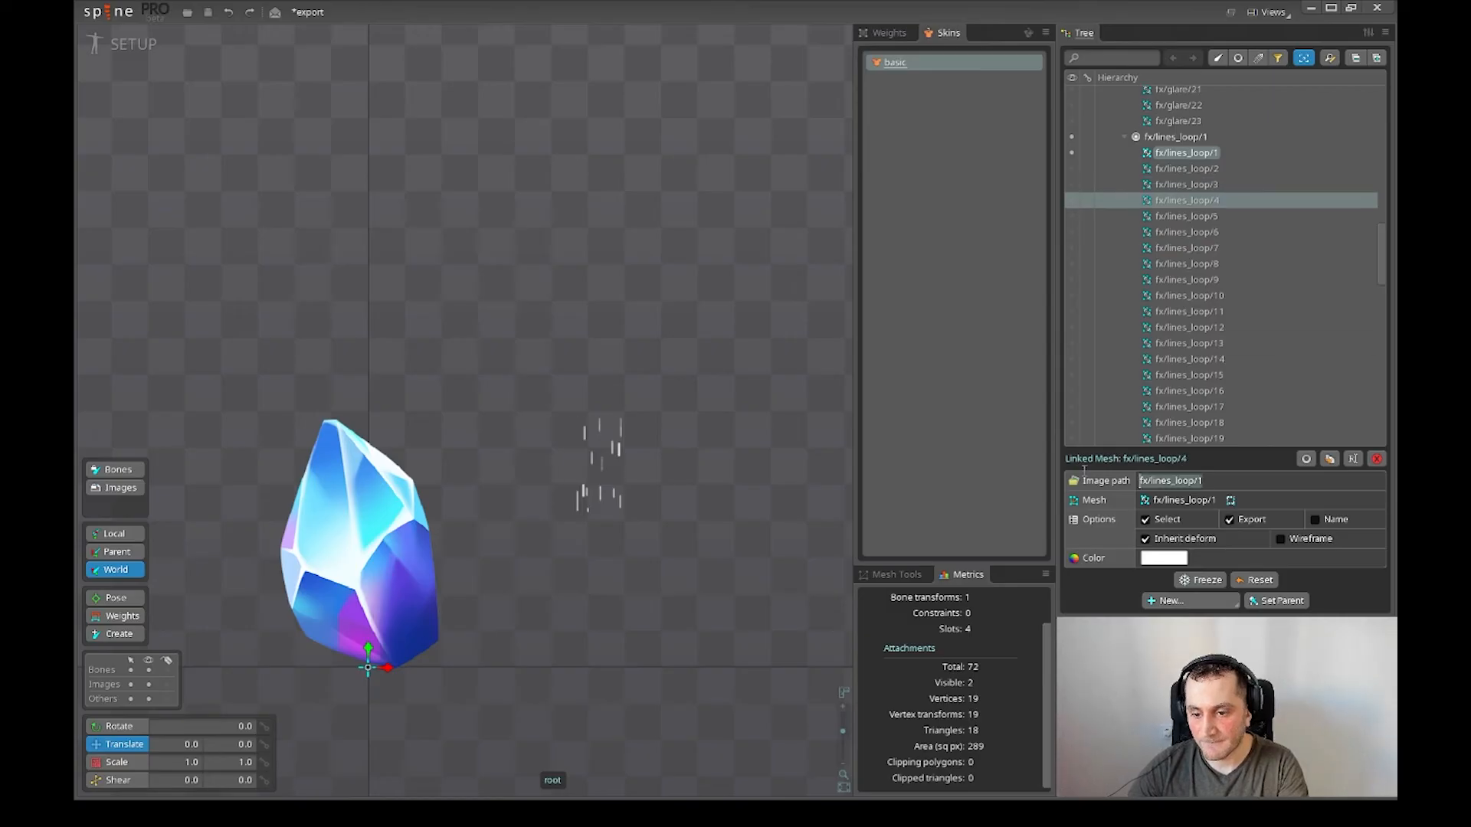
click(1195, 217)
click(1195, 233)
click(1195, 249)
click(1183, 265)
click(1207, 281)
click(1220, 295)
click(1218, 311)
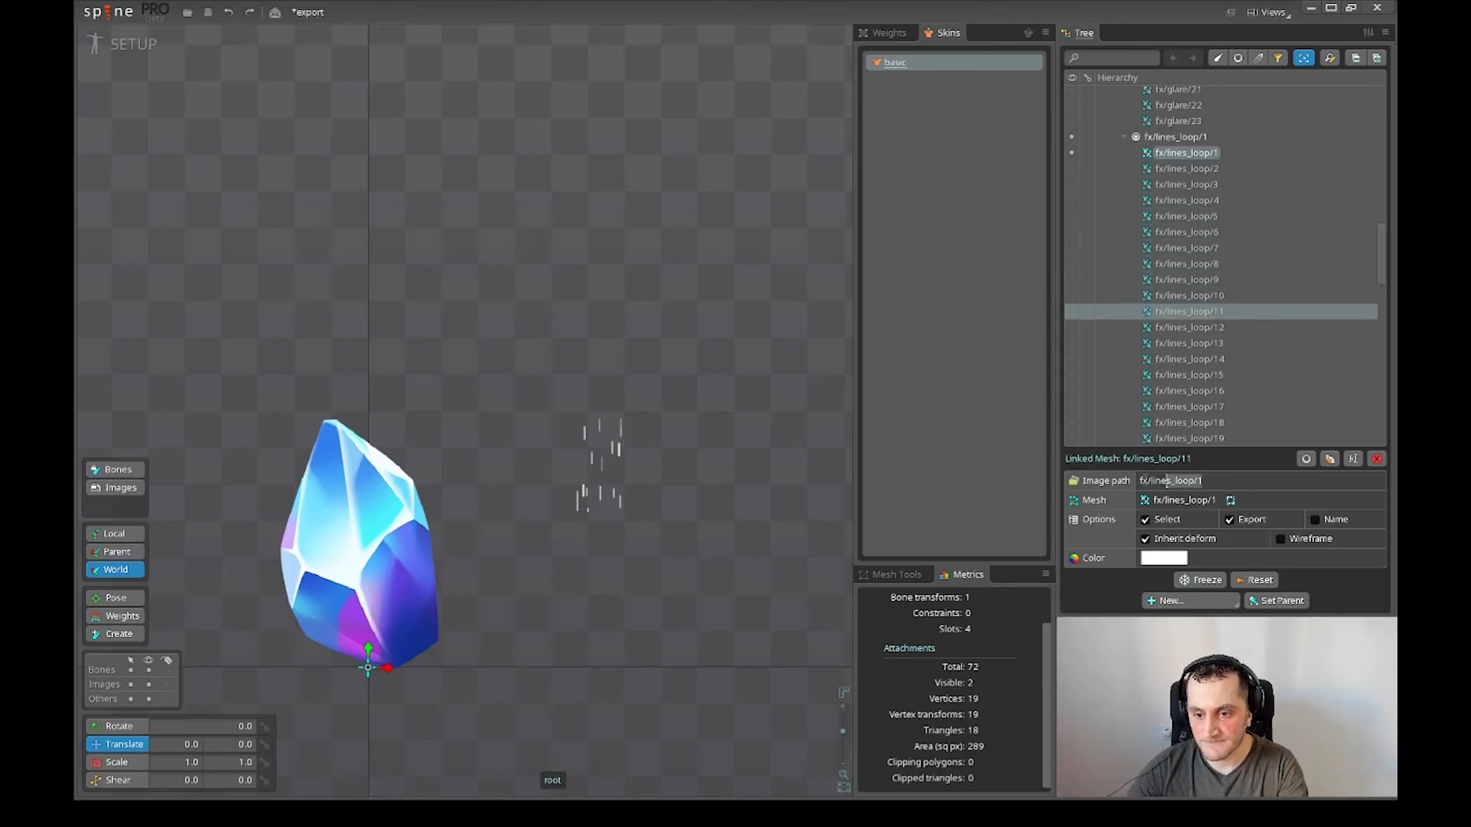
click(1215, 327)
click(1212, 343)
click(1209, 359)
click(1205, 374)
- Clear the image path of the remaining linked meshes through fx/lines_loop/24
scroll(1205, 374, down, 3)
click(1207, 264)
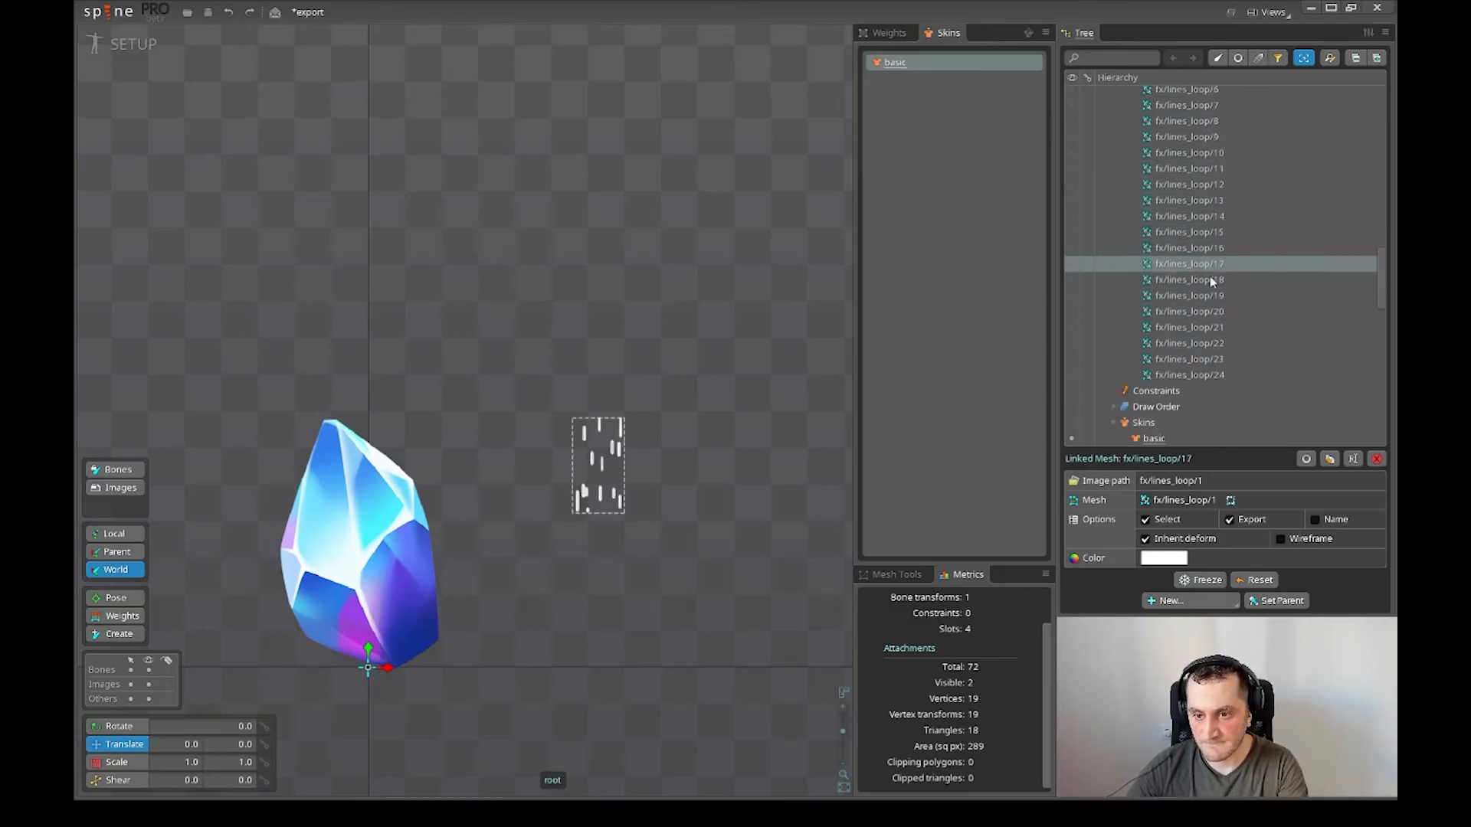
click(1211, 279)
click(1212, 296)
click(1215, 312)
click(1218, 327)
click(1215, 344)
click(1212, 482)
click(1216, 327)
click(1217, 344)
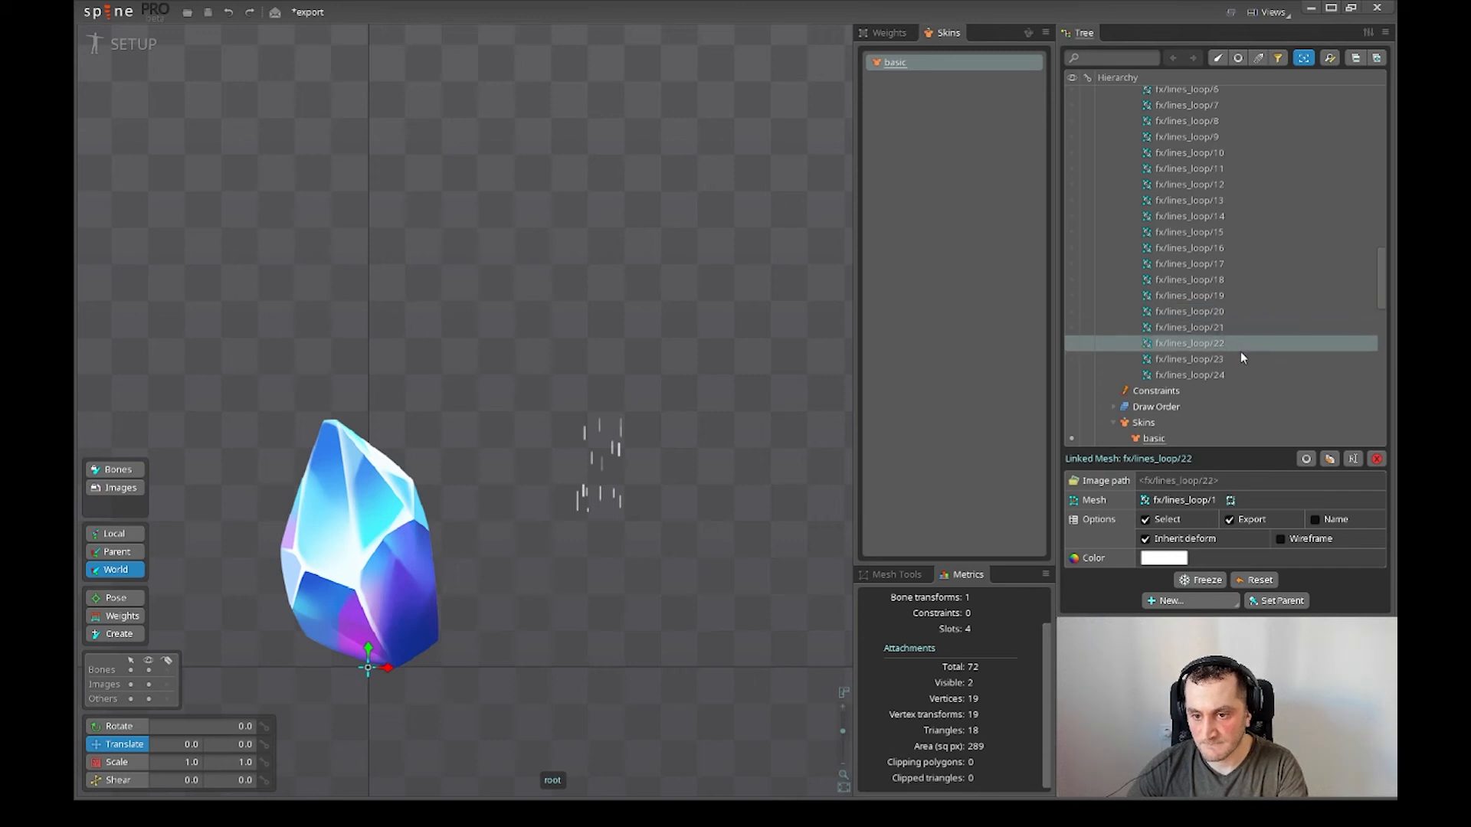
click(1226, 359)
click(1218, 375)
click(1213, 482)
key(BackSpace)
key(BackSpace)
key(BackSpace)
key(BackSpace)
key(BackSpace)
key(BackSpace)
key(BackSpace)
key(BackSpace)
key(BackSpace)
key(BackSpace)
key(BackSpace)
key(BackSpace)
key(BackSpace)
key(BackSpace)
key(BackSpace)
- Select the fx/lines_loop/1 source mesh and examine its vertices and its list of linked meshes
click(699, 460)
scroll(773, 491, up, 2)
drag(772, 491, 720, 507)
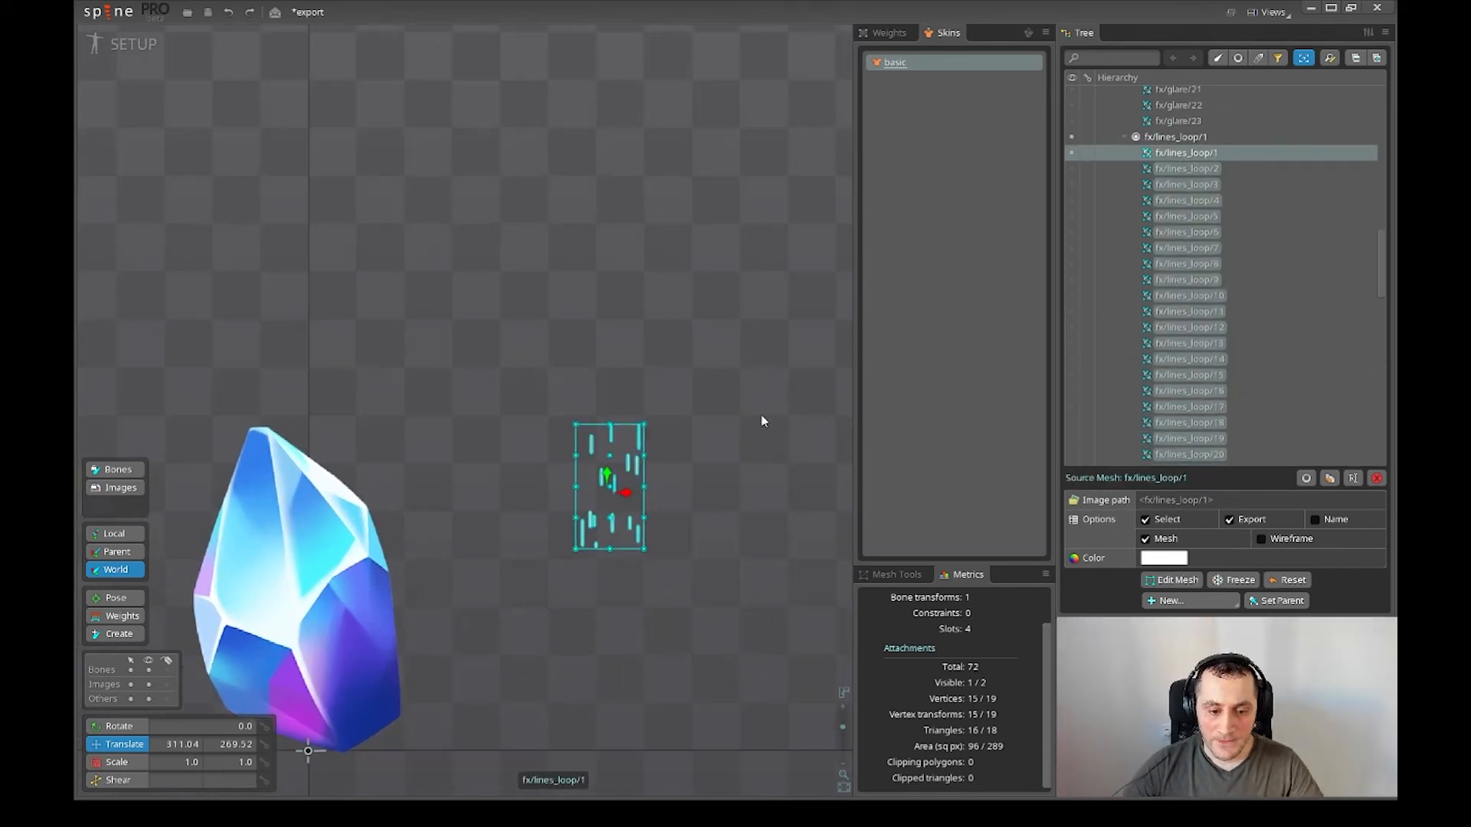
drag(674, 558, 703, 464)
scroll(679, 521, down, 3)
scroll(662, 459, up, 3)
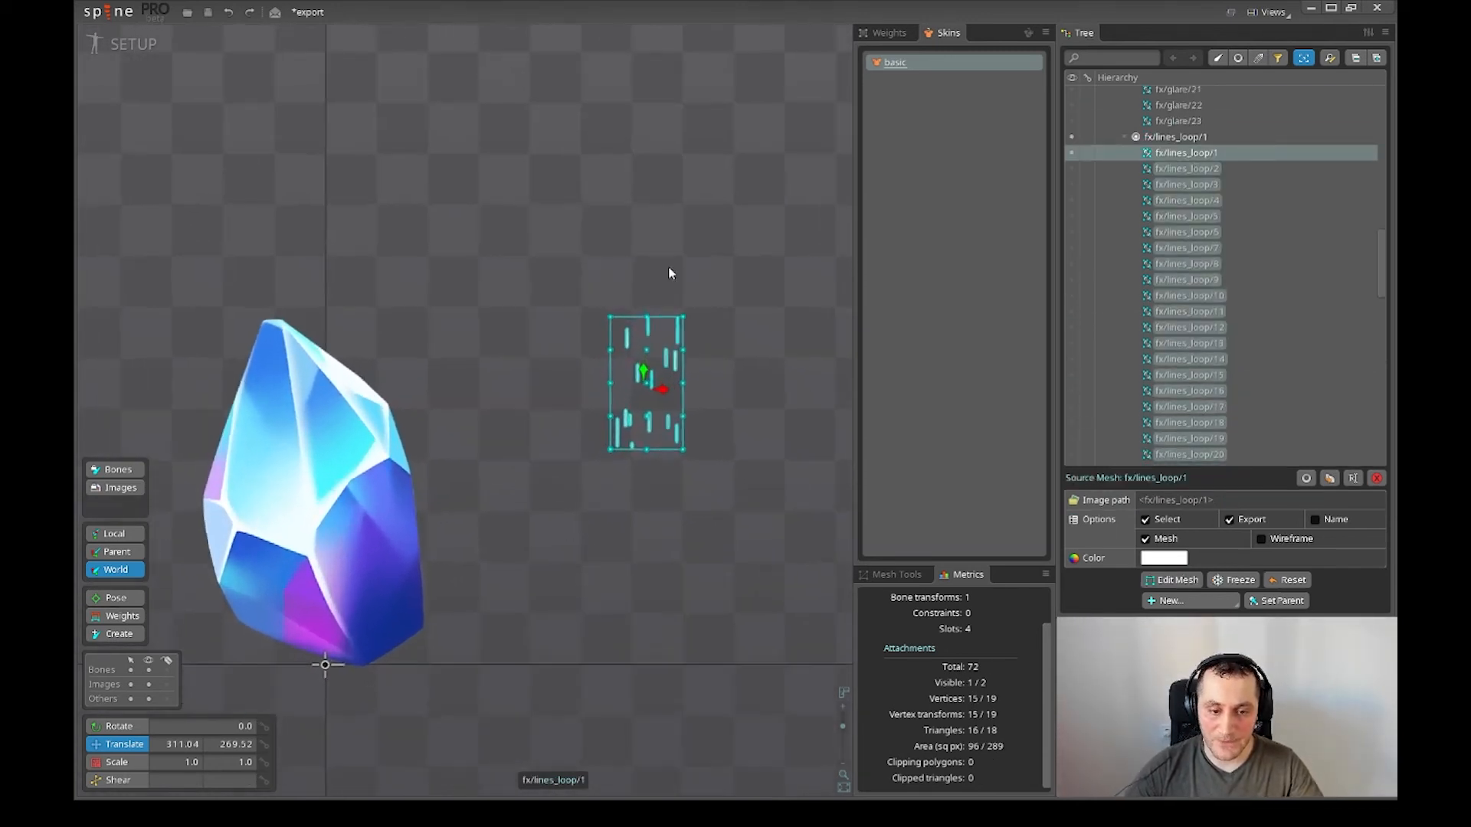
scroll(622, 439, up, 2)
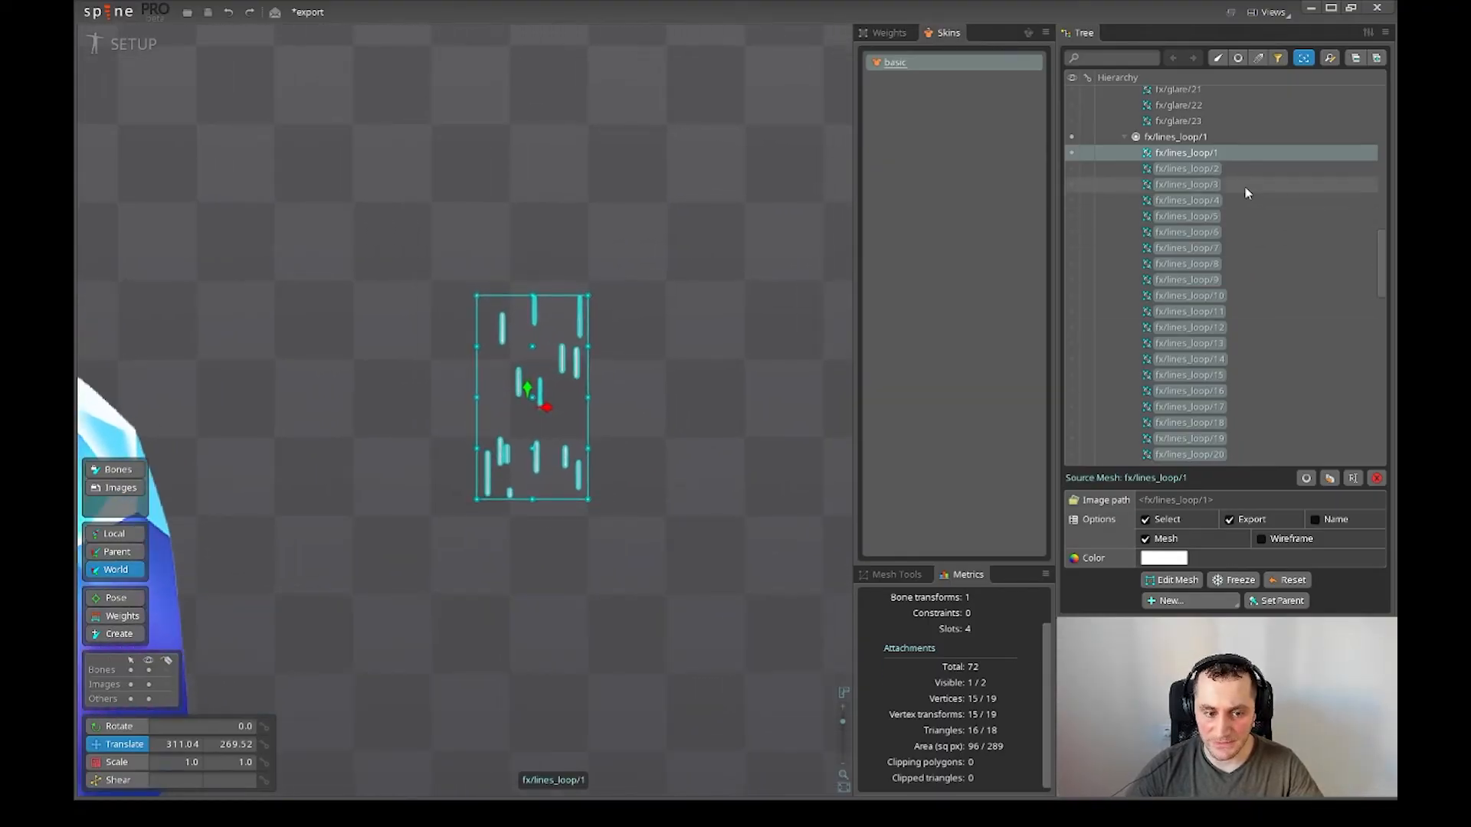
scroll(1244, 186, down, 4)
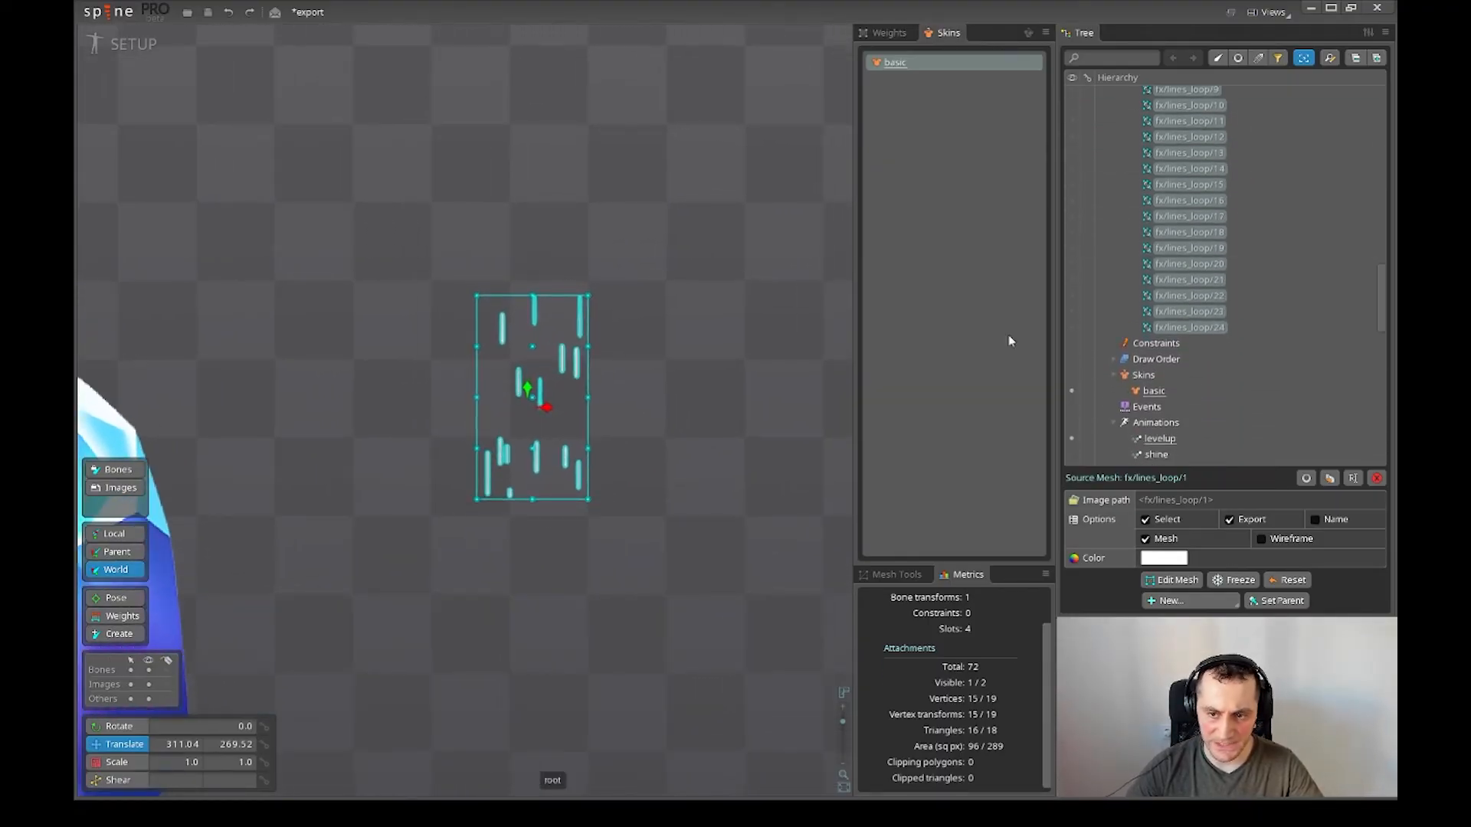
drag(748, 510, 799, 494)
scroll(529, 293, up, 2)
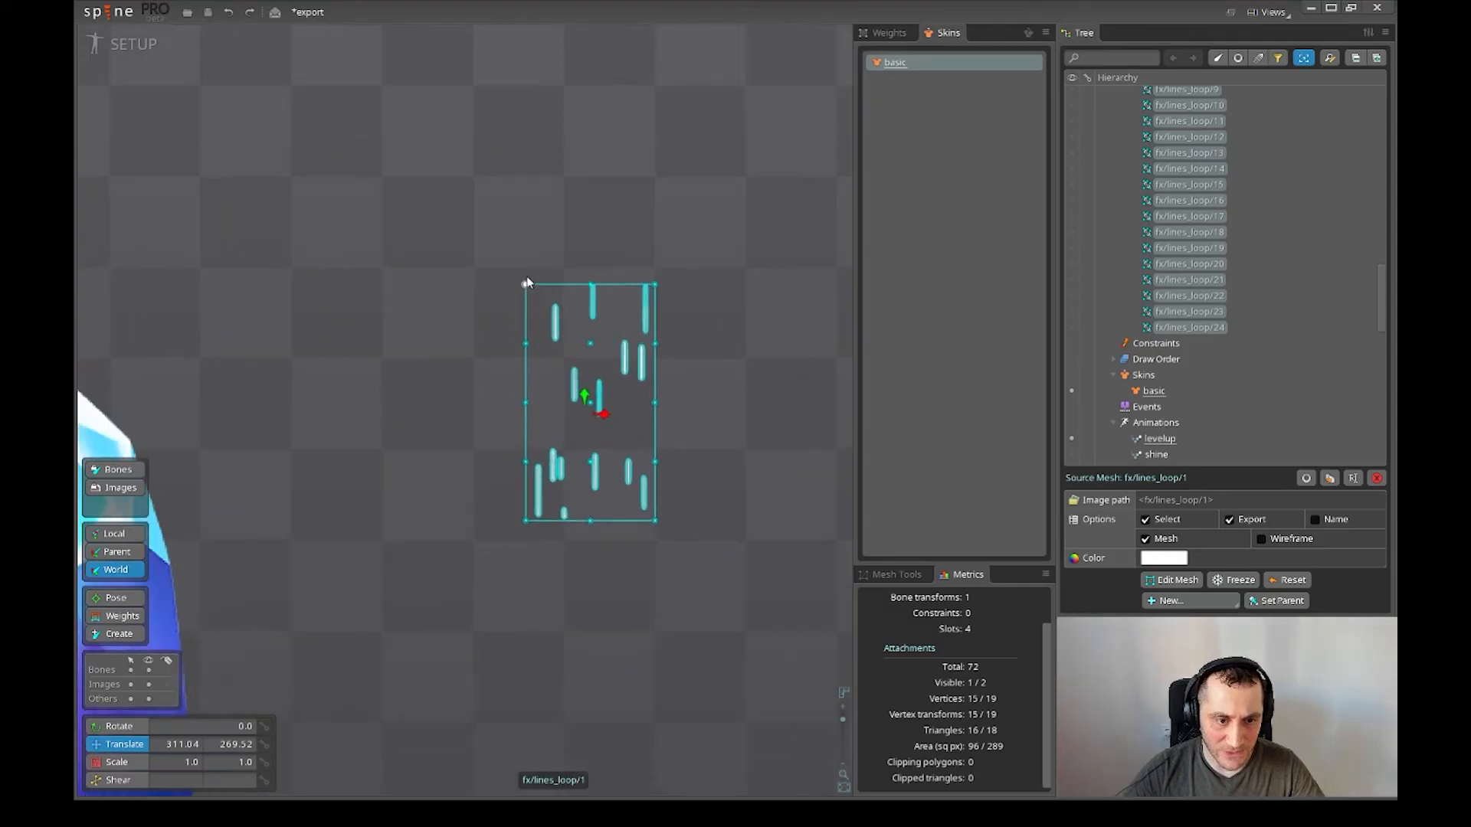
- Select the outer vertices and the middle column of the fx/lines_loop/1 mesh, and clear the vertex selection
drag(490, 249, 545, 559)
drag(735, 198, 676, 458)
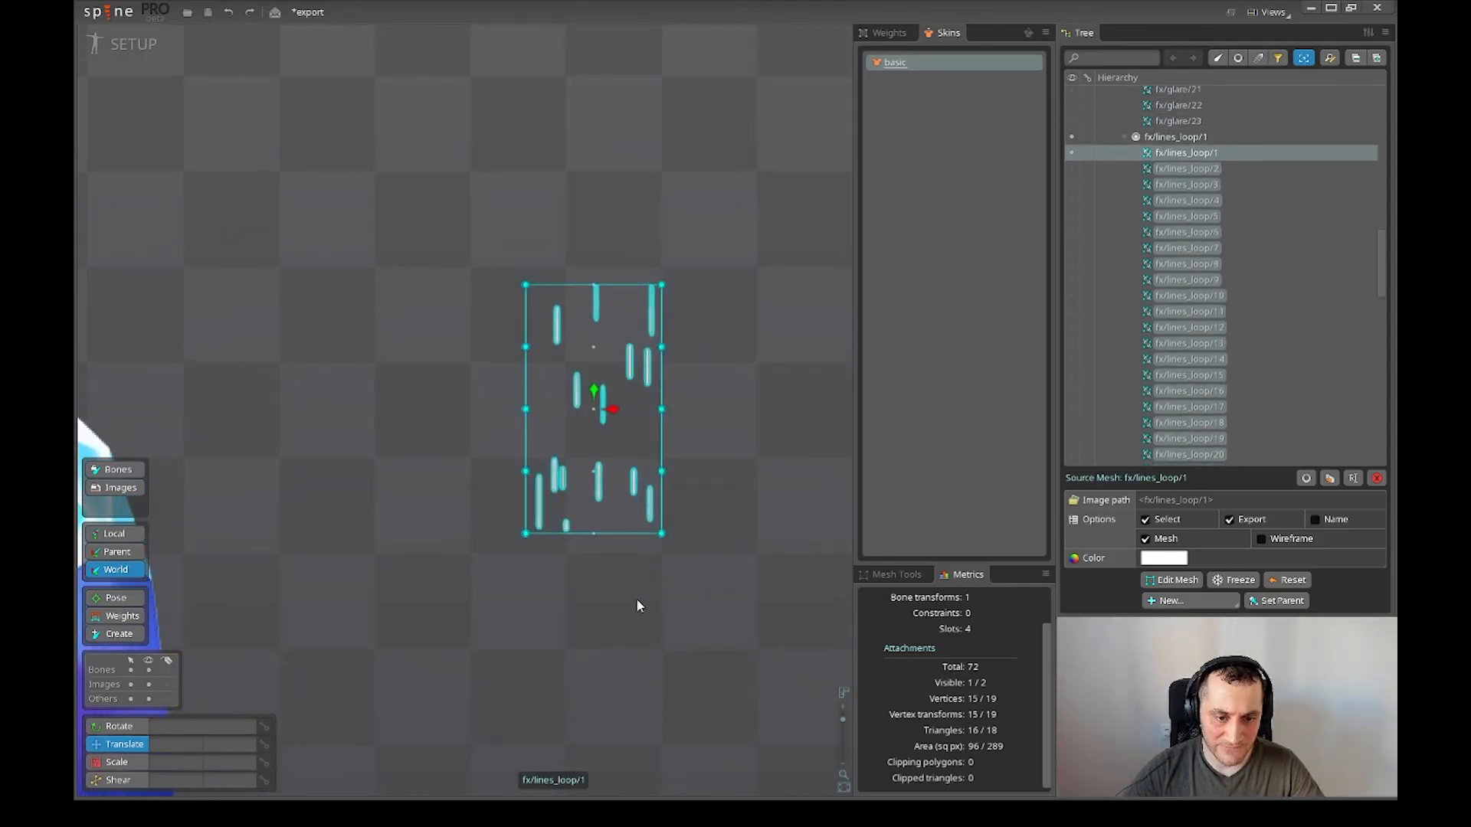
drag(585, 337, 610, 563)
mouse_move(443, 193)
mouse_down()
mouse_move(659, 476)
mouse_move(525, 187)
mouse_up()
scroll(524, 184, down, 1)
scroll(602, 627, down, 1)
drag(602, 626, 780, 563)
click(754, 623)
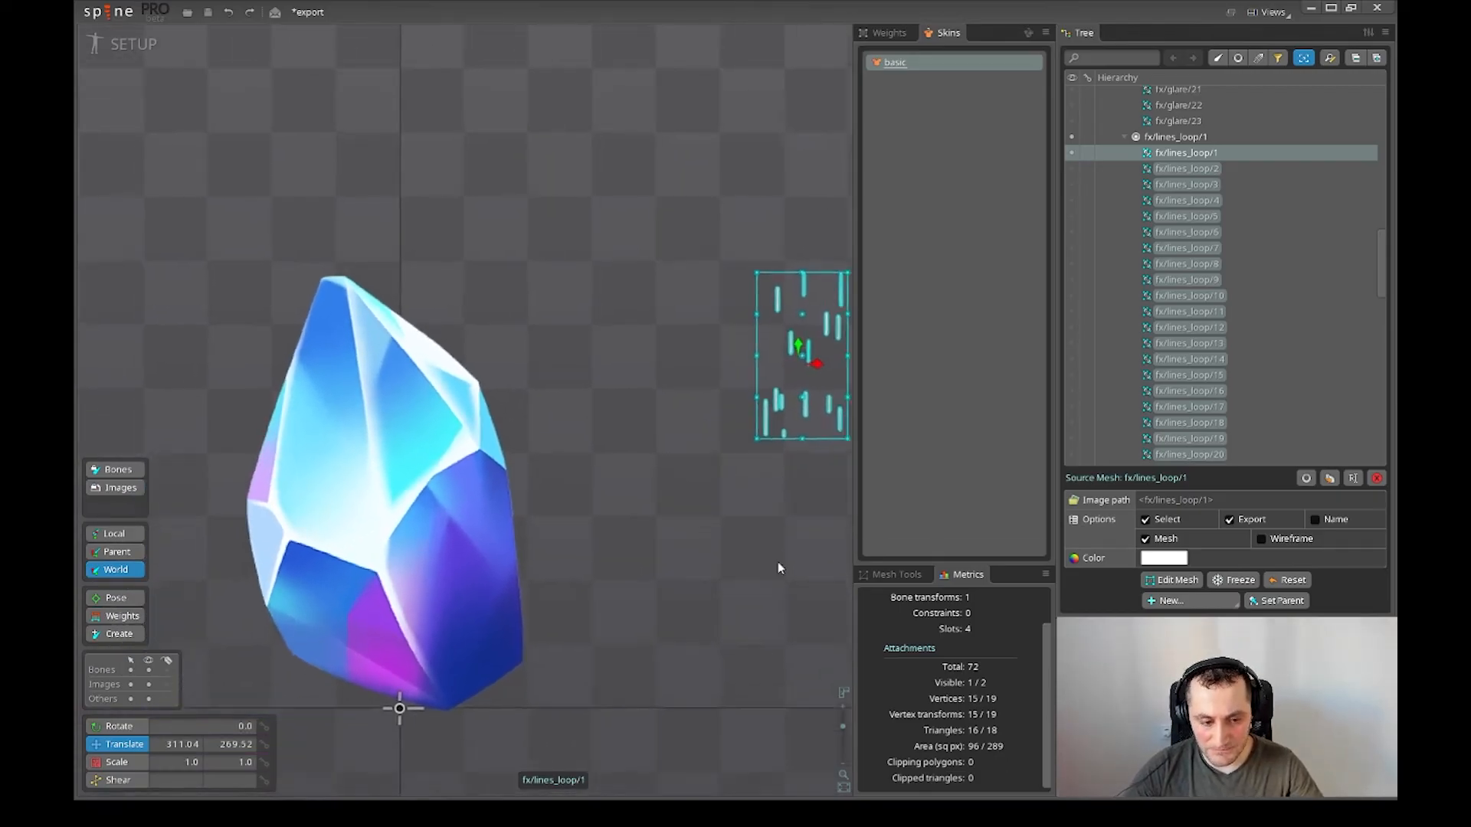
- Select the crystal region basic/body_crystal1 and examine its metrics
scroll(666, 502, down, 2)
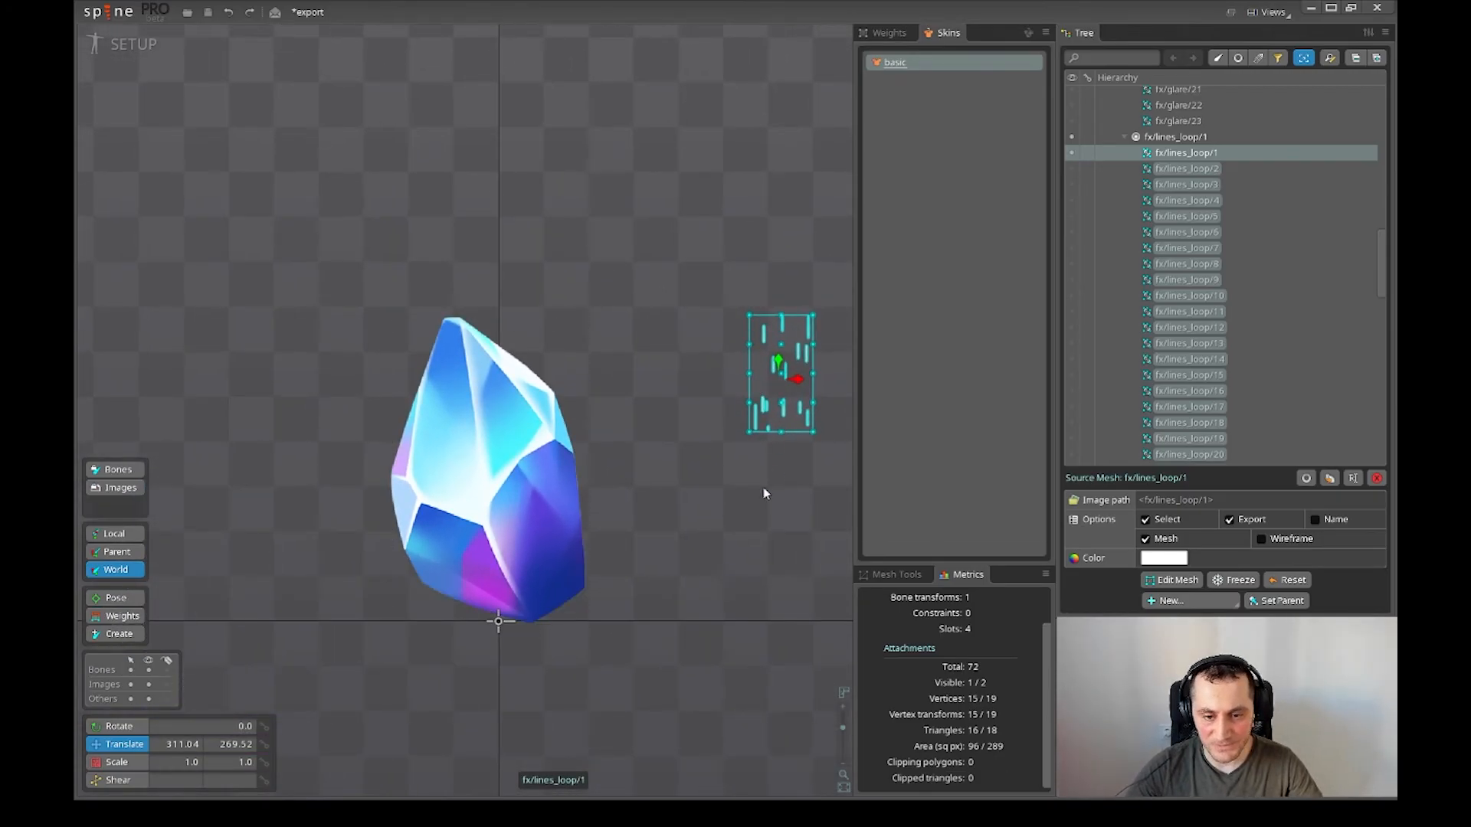
drag(763, 493, 683, 506)
click(431, 534)
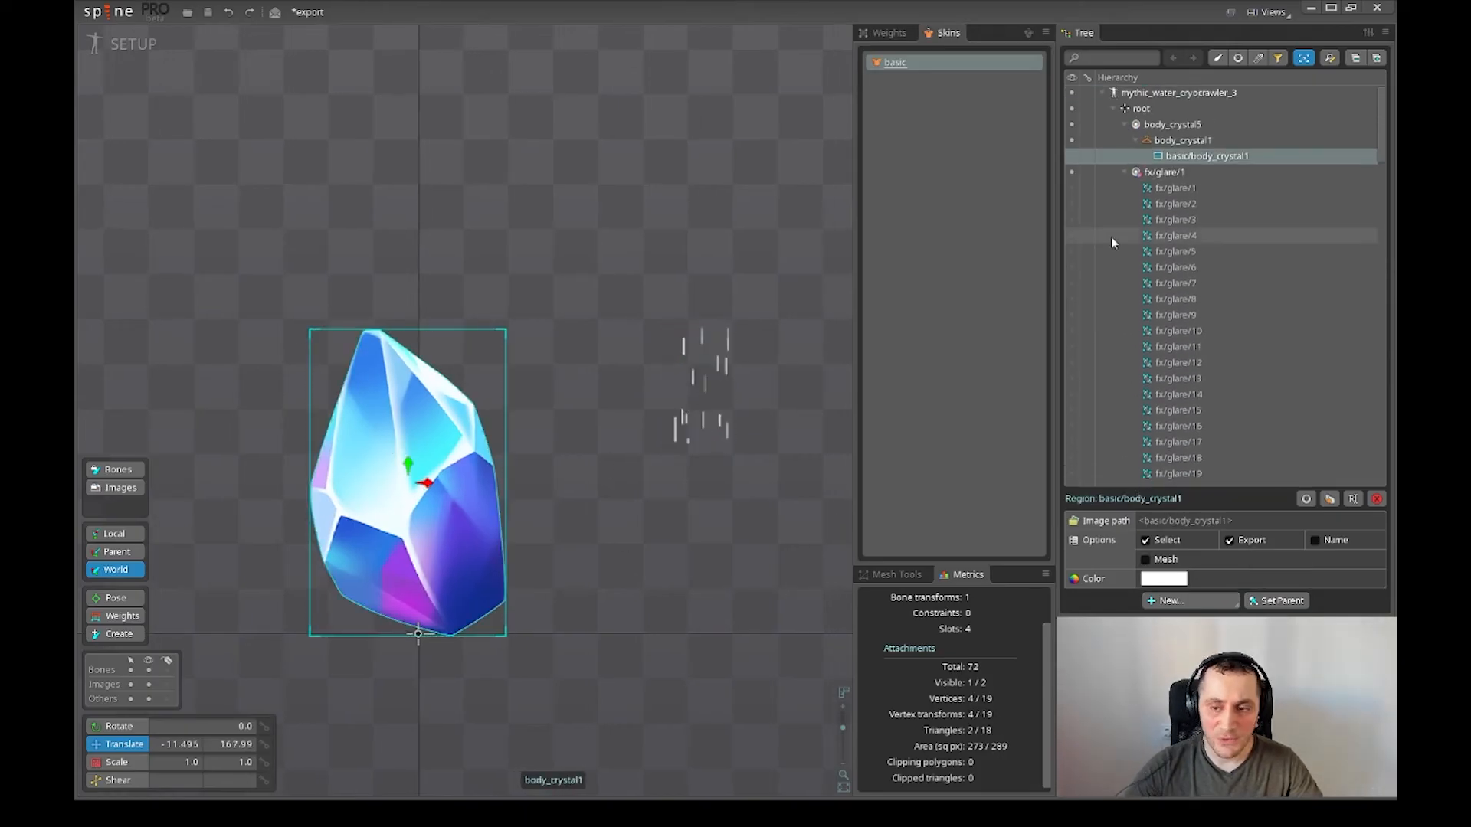
drag(405, 452, 509, 394)
scroll(510, 393, up, 1)
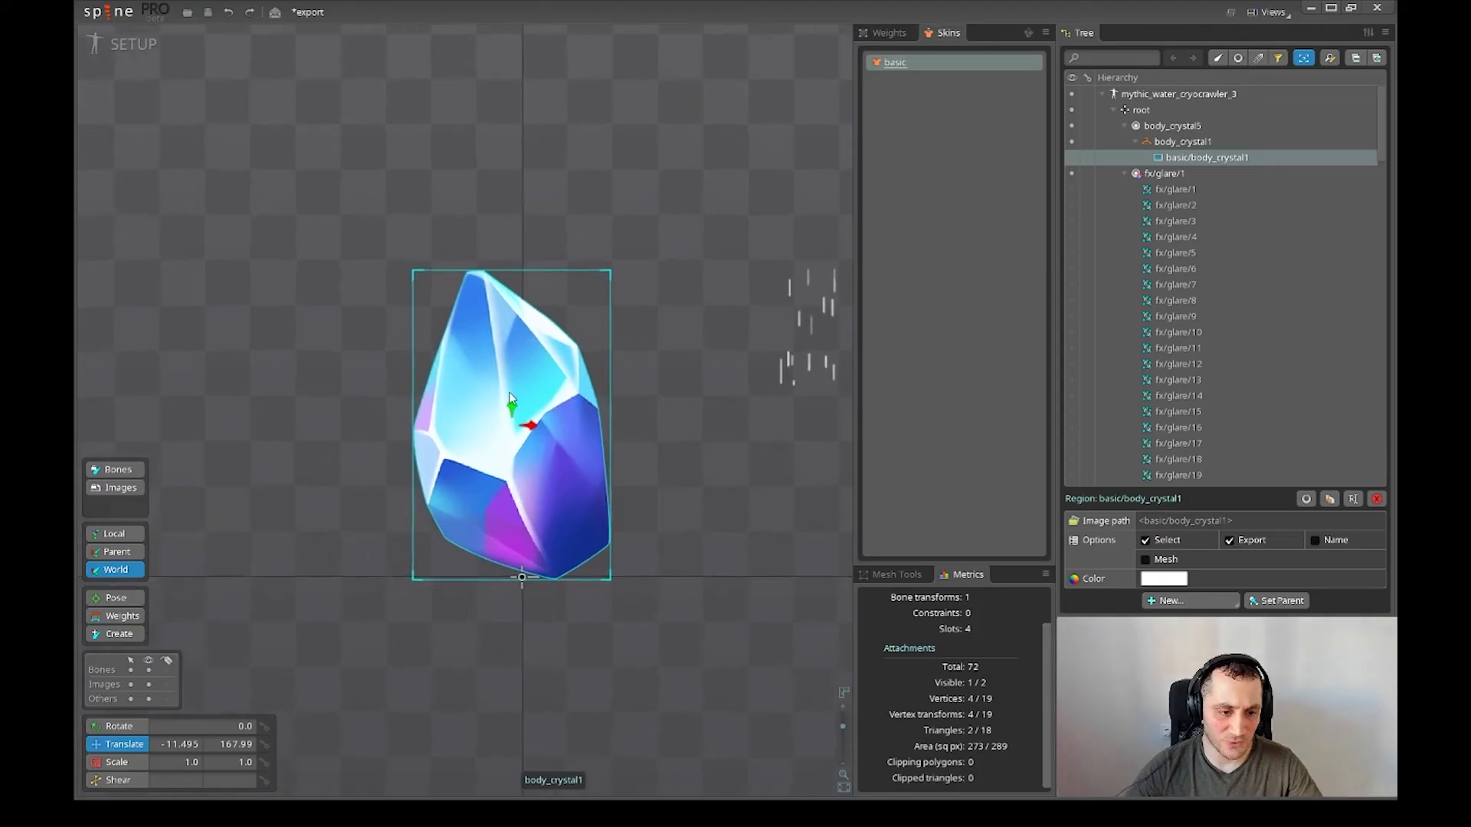
scroll(510, 397, up, 2)
scroll(486, 397, down, 2)
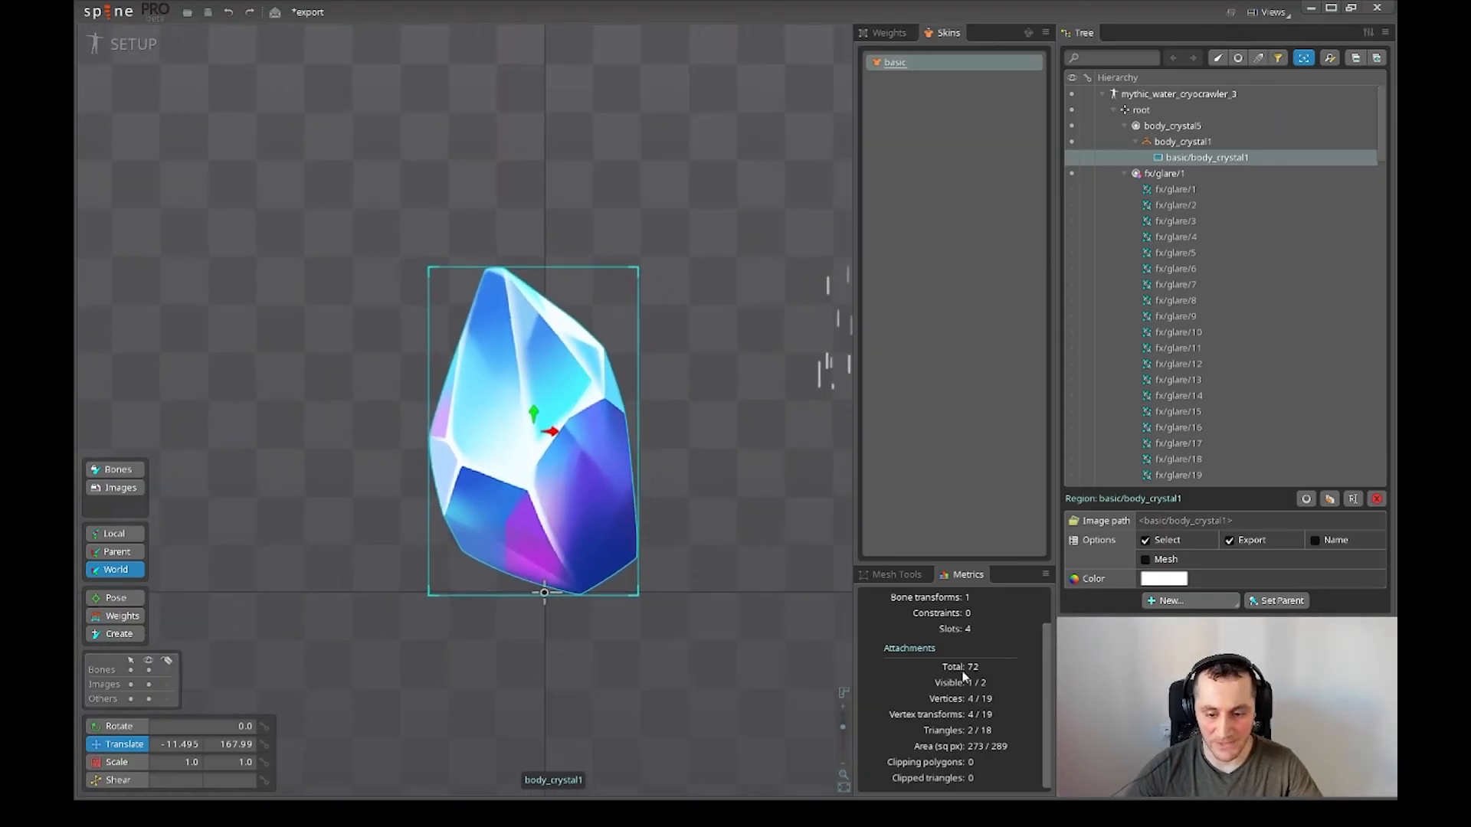
drag(843, 375, 699, 395)
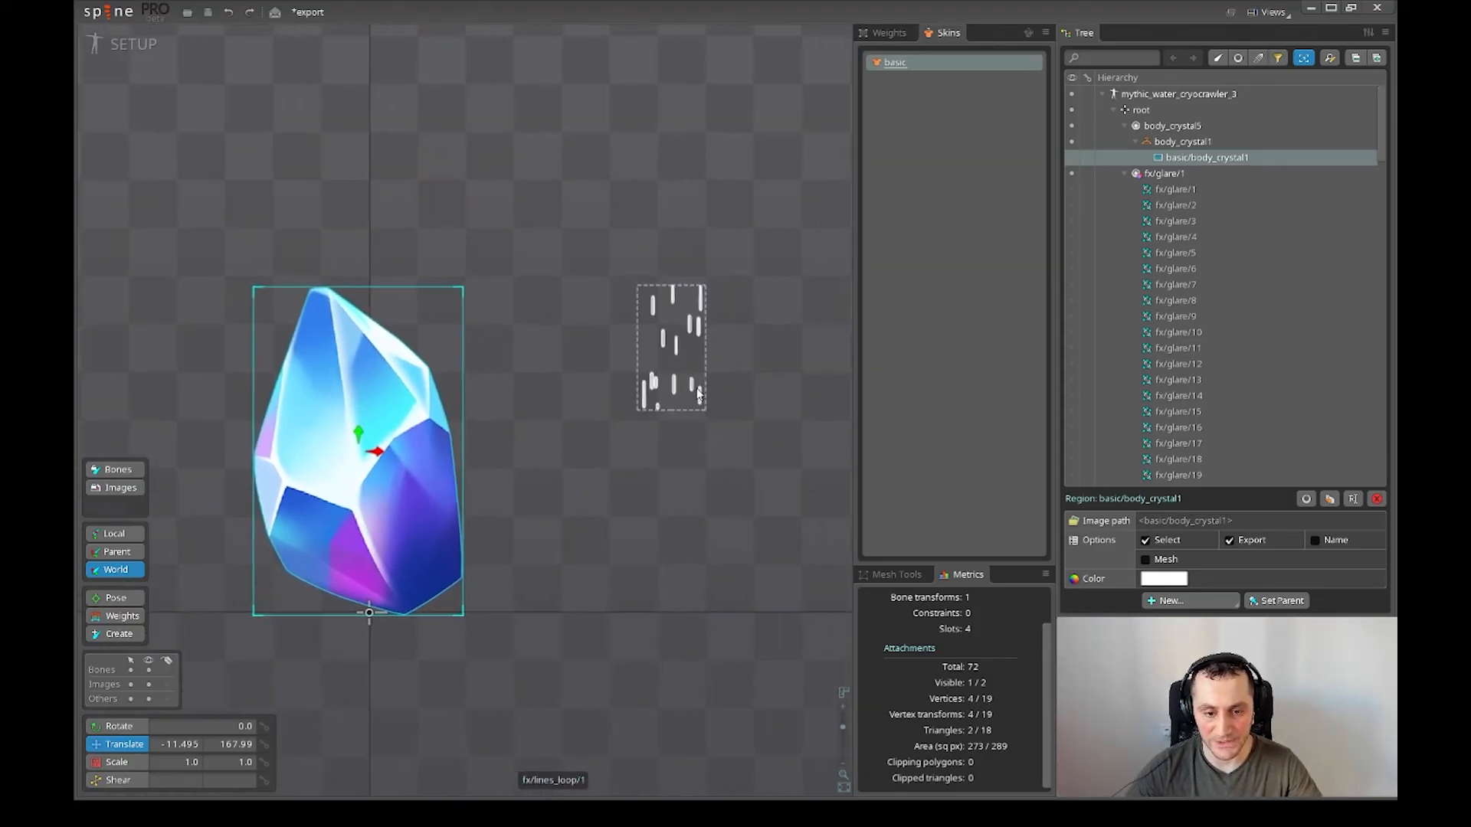
- Move the fx/lines_loop/1 source mesh above the crystal's tip, at about 0.19, 429.97
click(699, 394)
scroll(585, 498, down, 3)
drag(647, 498, 457, 353)
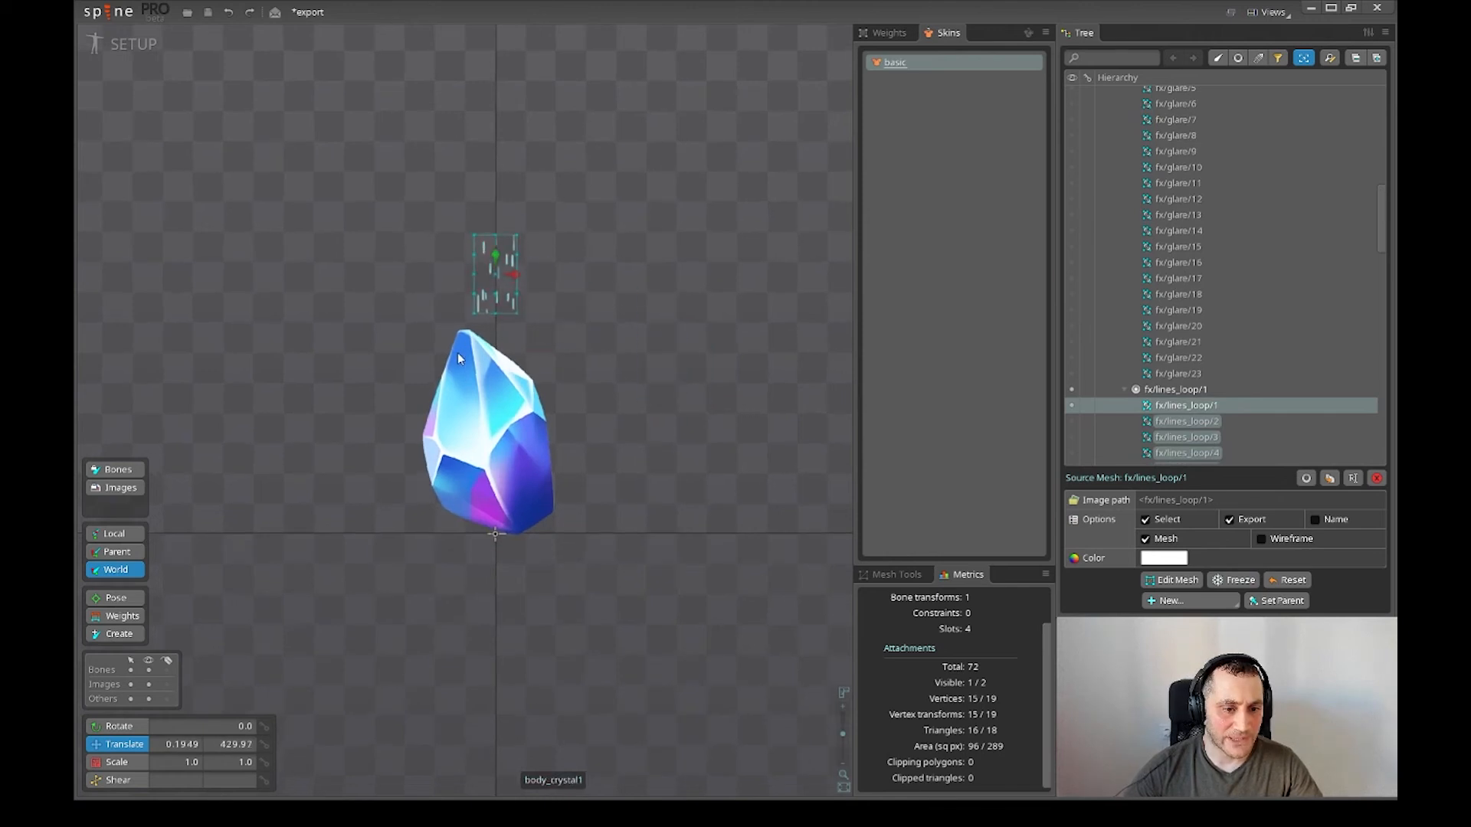
scroll(452, 322, up, 2)
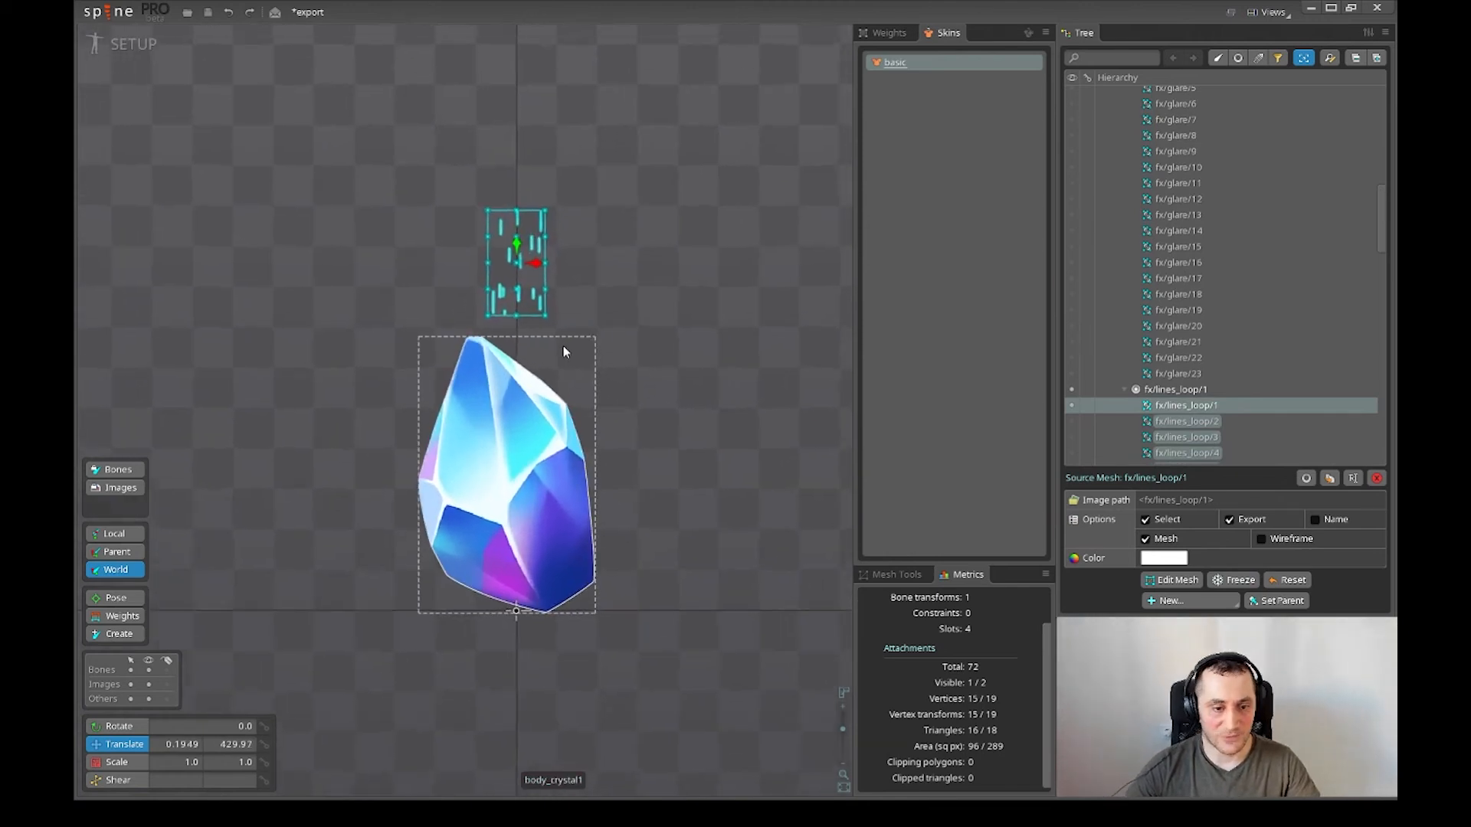
scroll(683, 362, up, 2)
scroll(598, 372, down, 2)
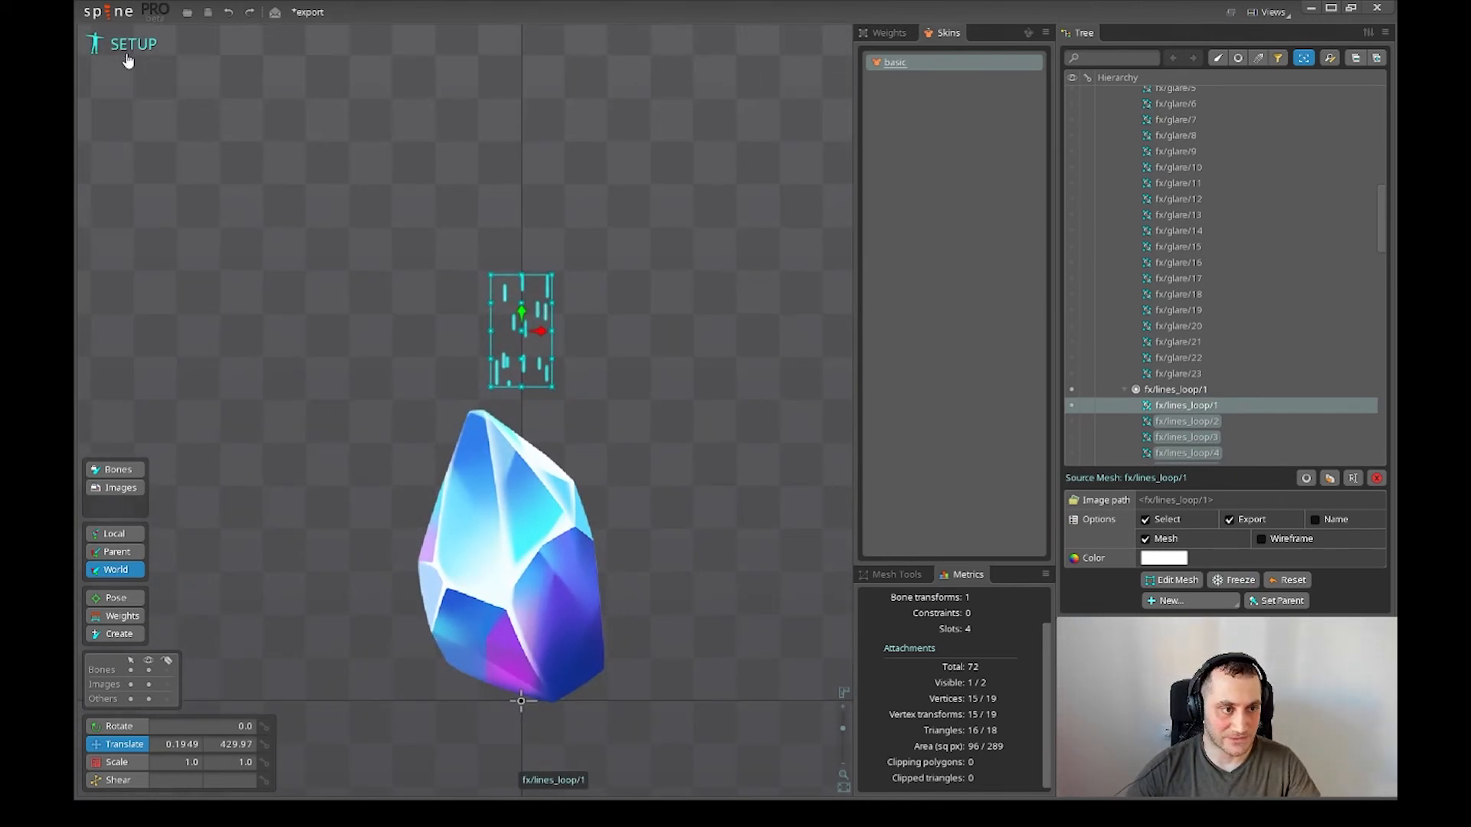
- Look at the levelup animation at frame 0 in Animate mode and return to Setup mode
click(128, 61)
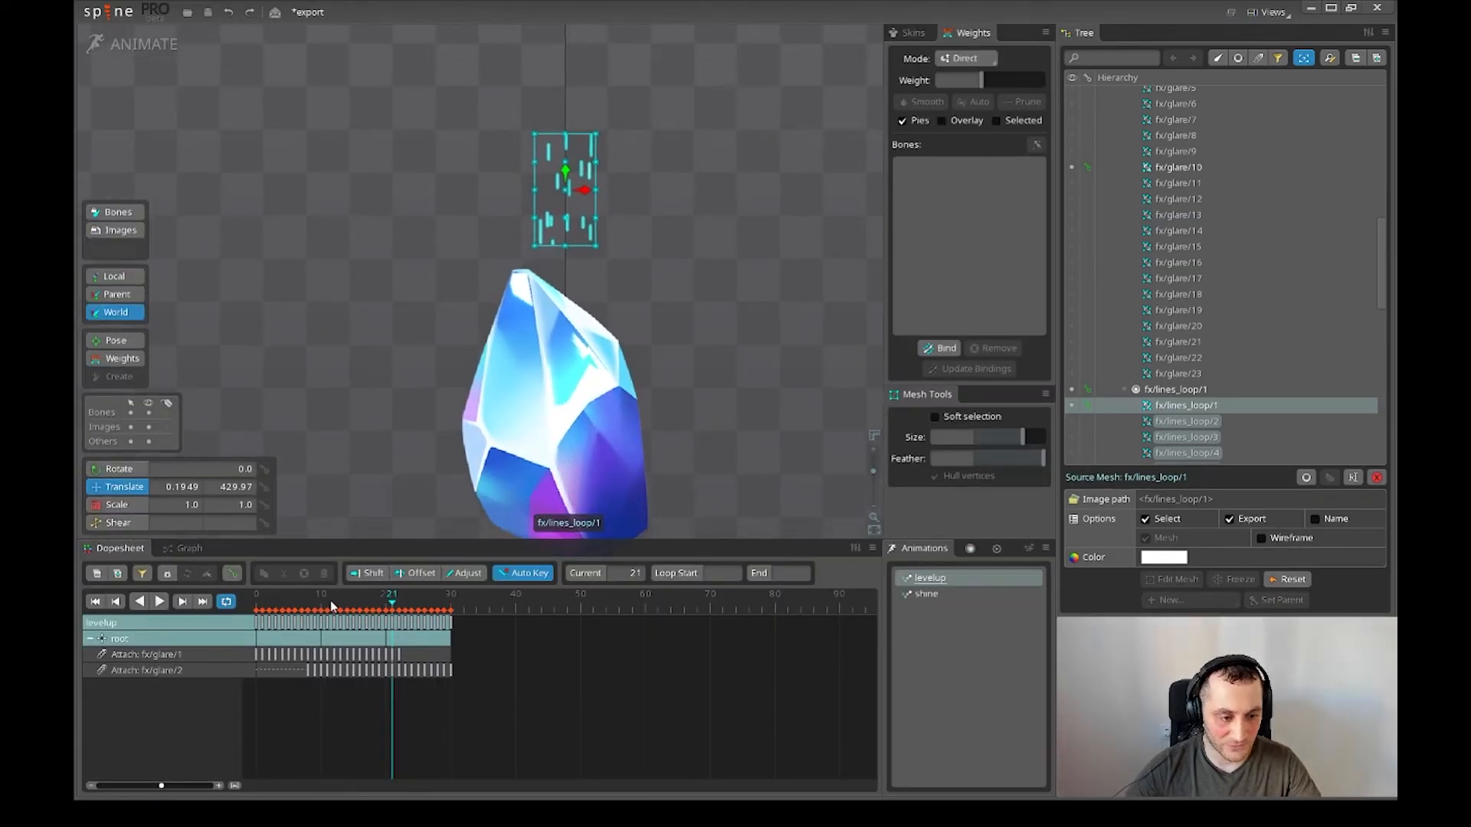
scroll(711, 341, down, 3)
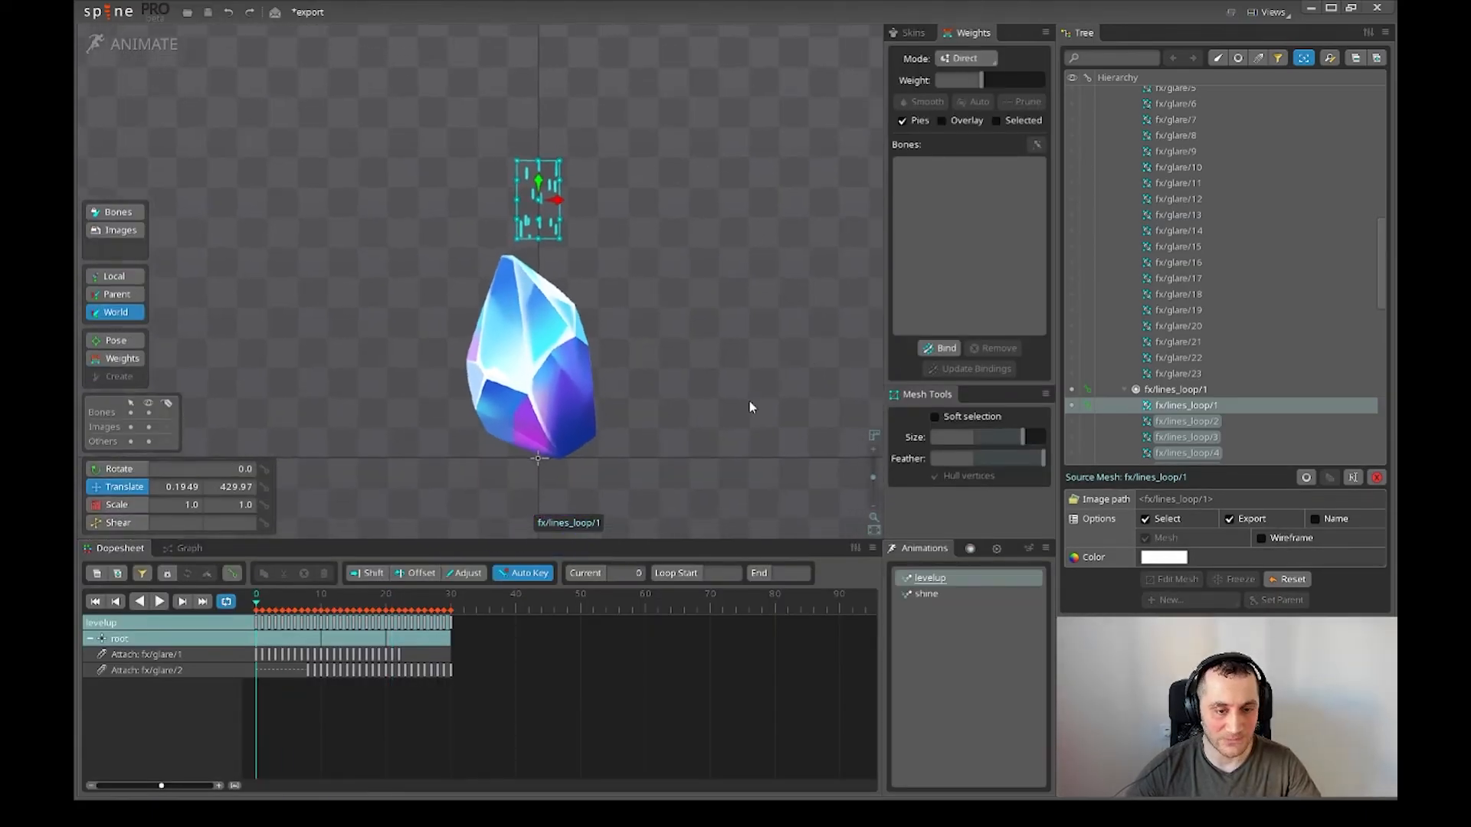
click(123, 43)
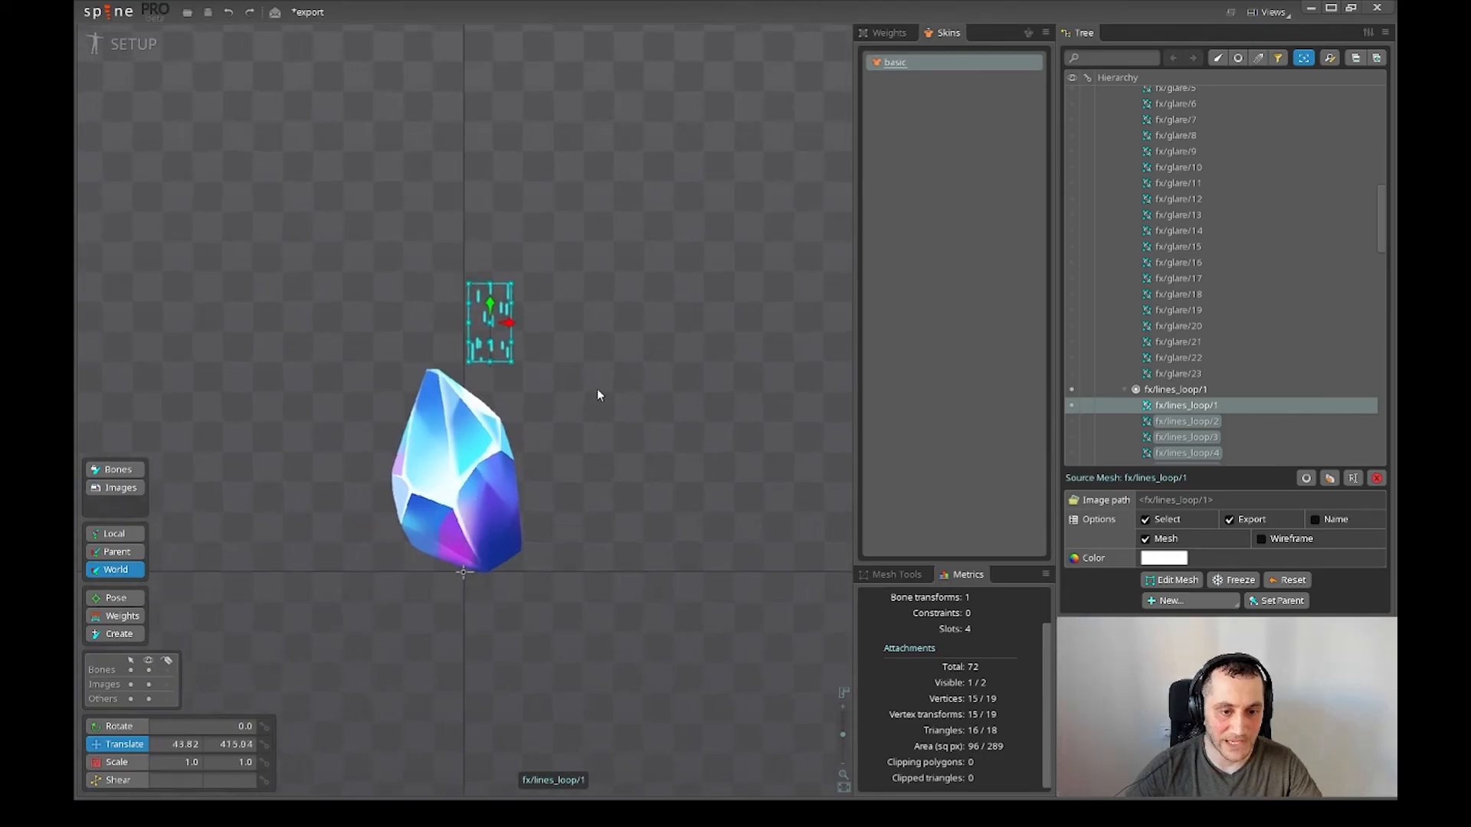
- Move the fx/lines_loop/1 source mesh beside the crystal, at about 313.67, 160.88
drag(598, 395, 717, 549)
scroll(709, 540, up, 3)
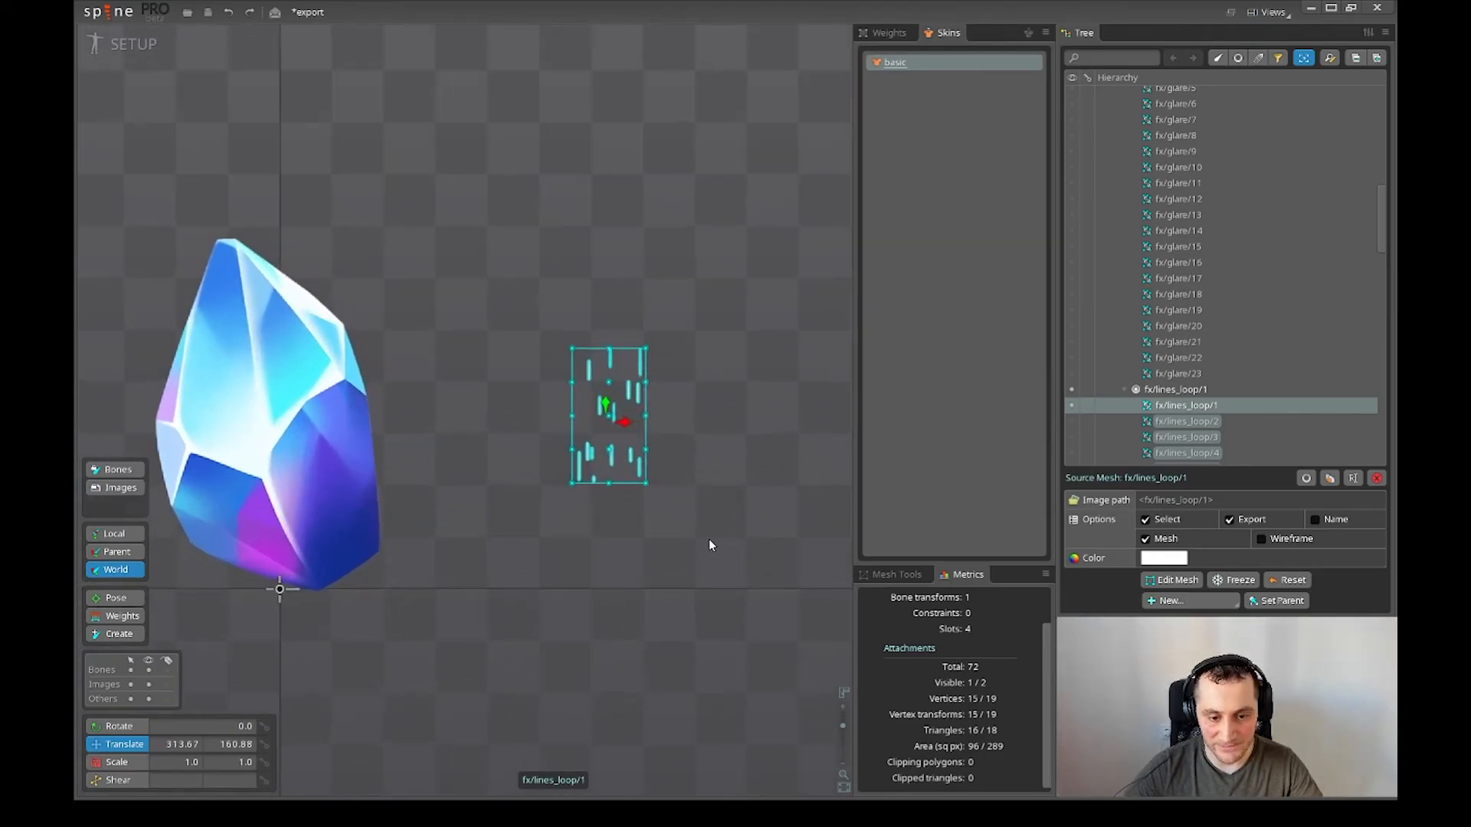
- Enable soft selection for mesh vertices and set its size to 412
click(897, 575)
click(908, 597)
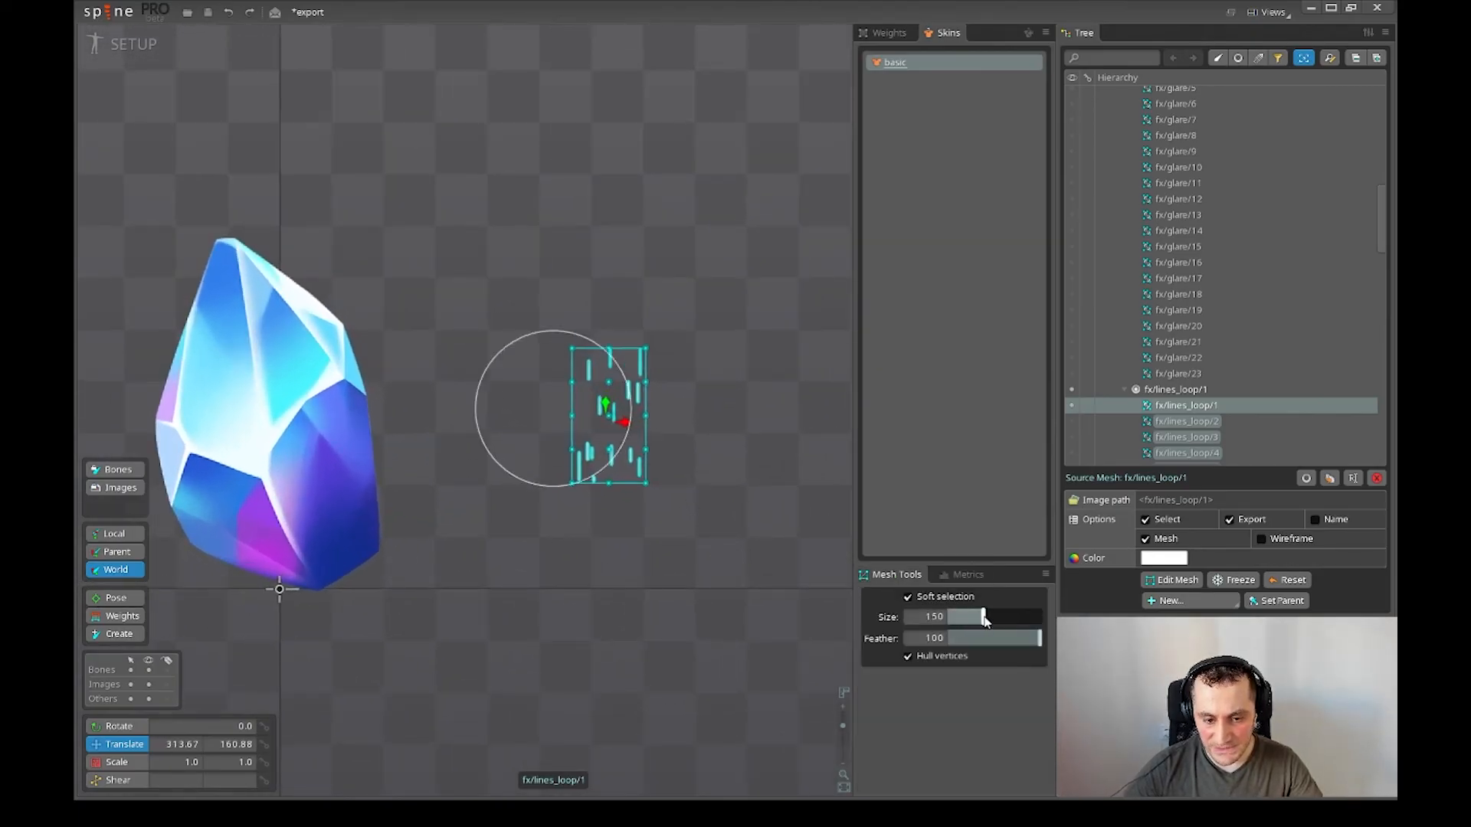
drag(984, 619, 1041, 617)
- Deform the fx/lines_loop/1 source mesh by shifting its top corners sideways and pulling its bottom corners outward
drag(574, 351, 648, 363)
click(698, 358)
drag(602, 489, 568, 486)
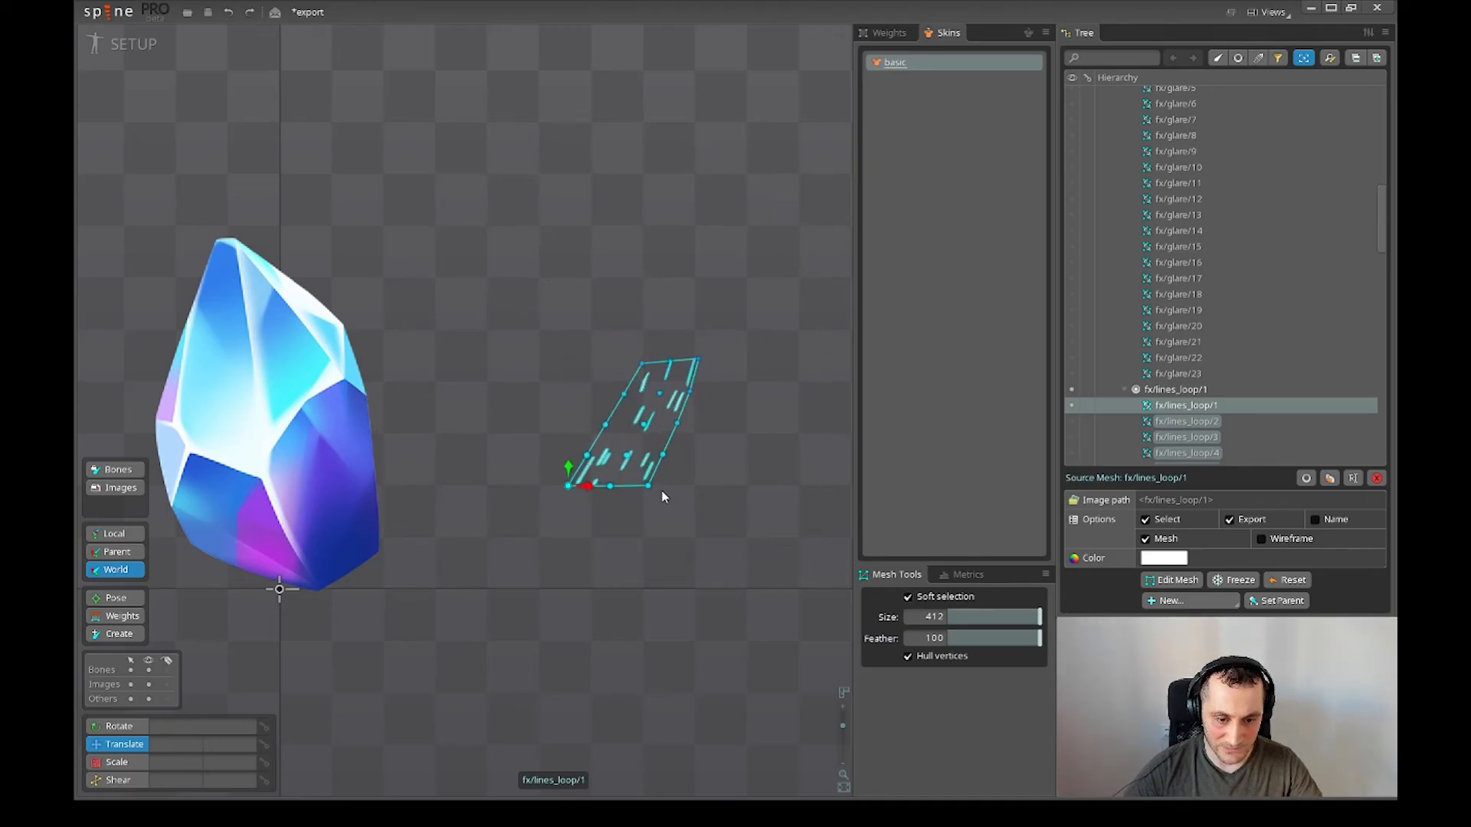
drag(656, 489, 693, 490)
drag(642, 394, 700, 422)
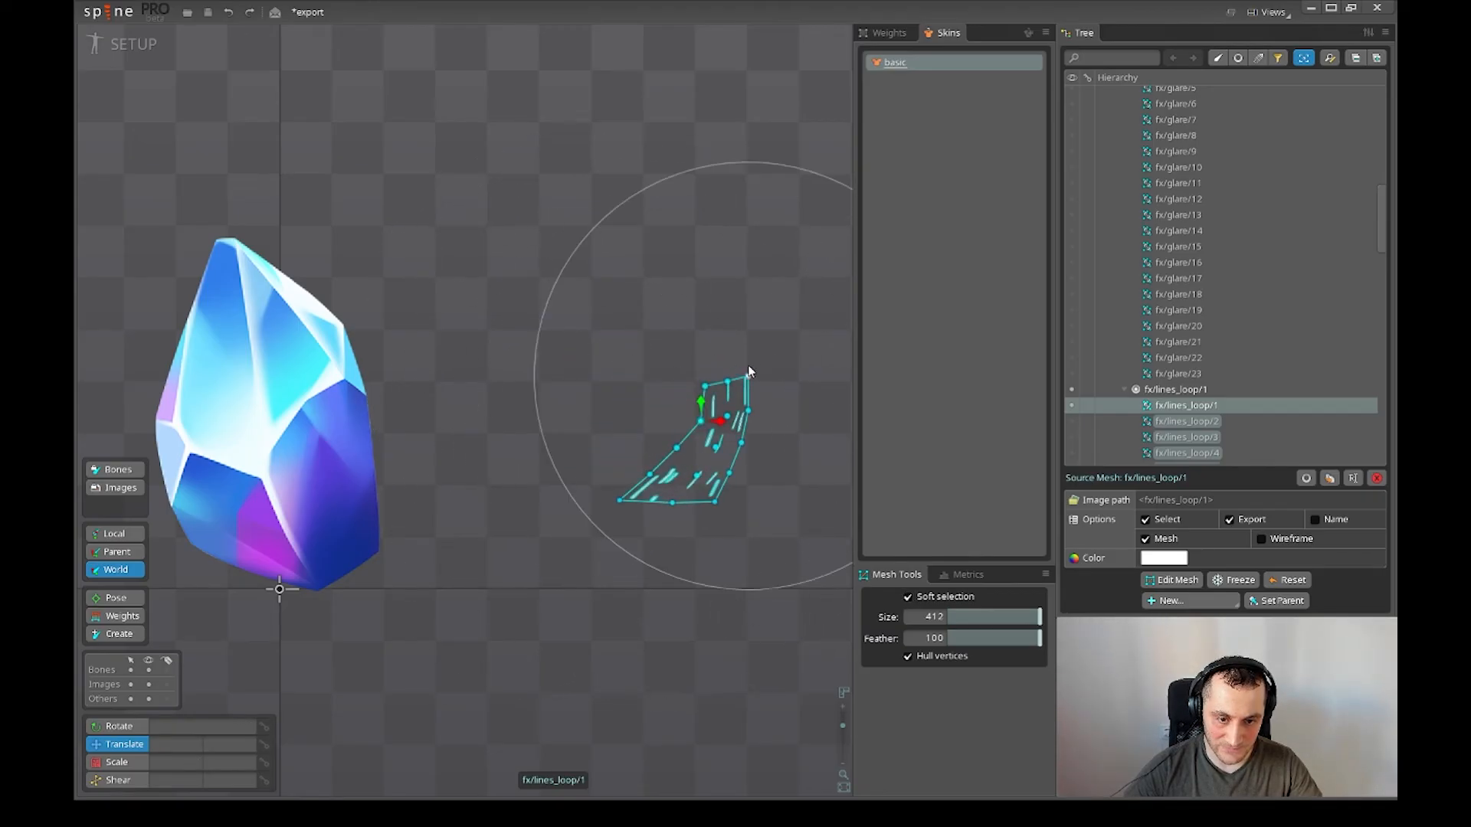
drag(748, 371, 659, 333)
drag(689, 492, 748, 527)
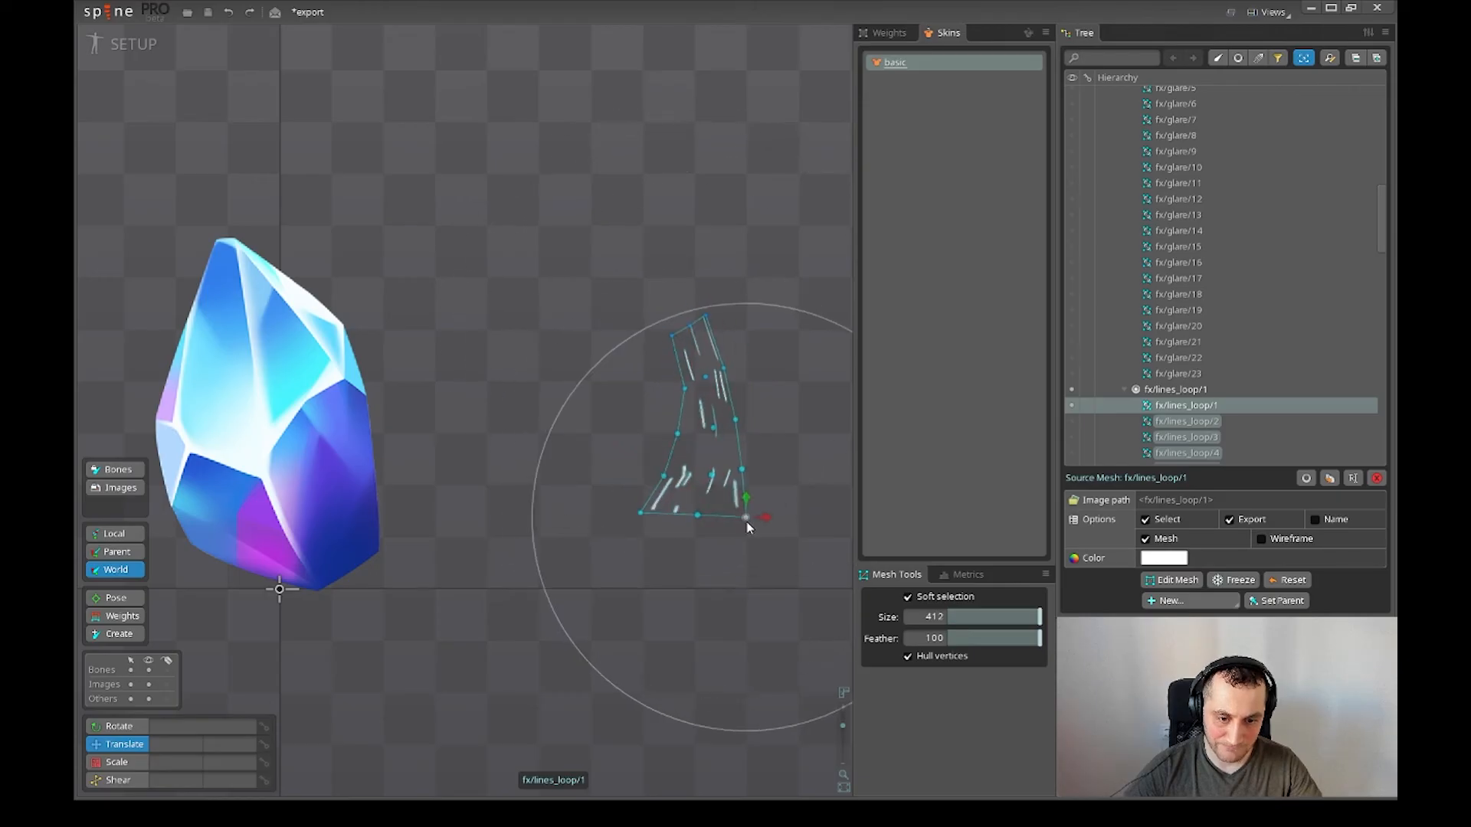
- Widen the mesh's base, pull its inner side inward and lower its tip to form a curved, flaring shape
drag(678, 436, 701, 439)
drag(652, 517, 623, 525)
drag(742, 524, 741, 525)
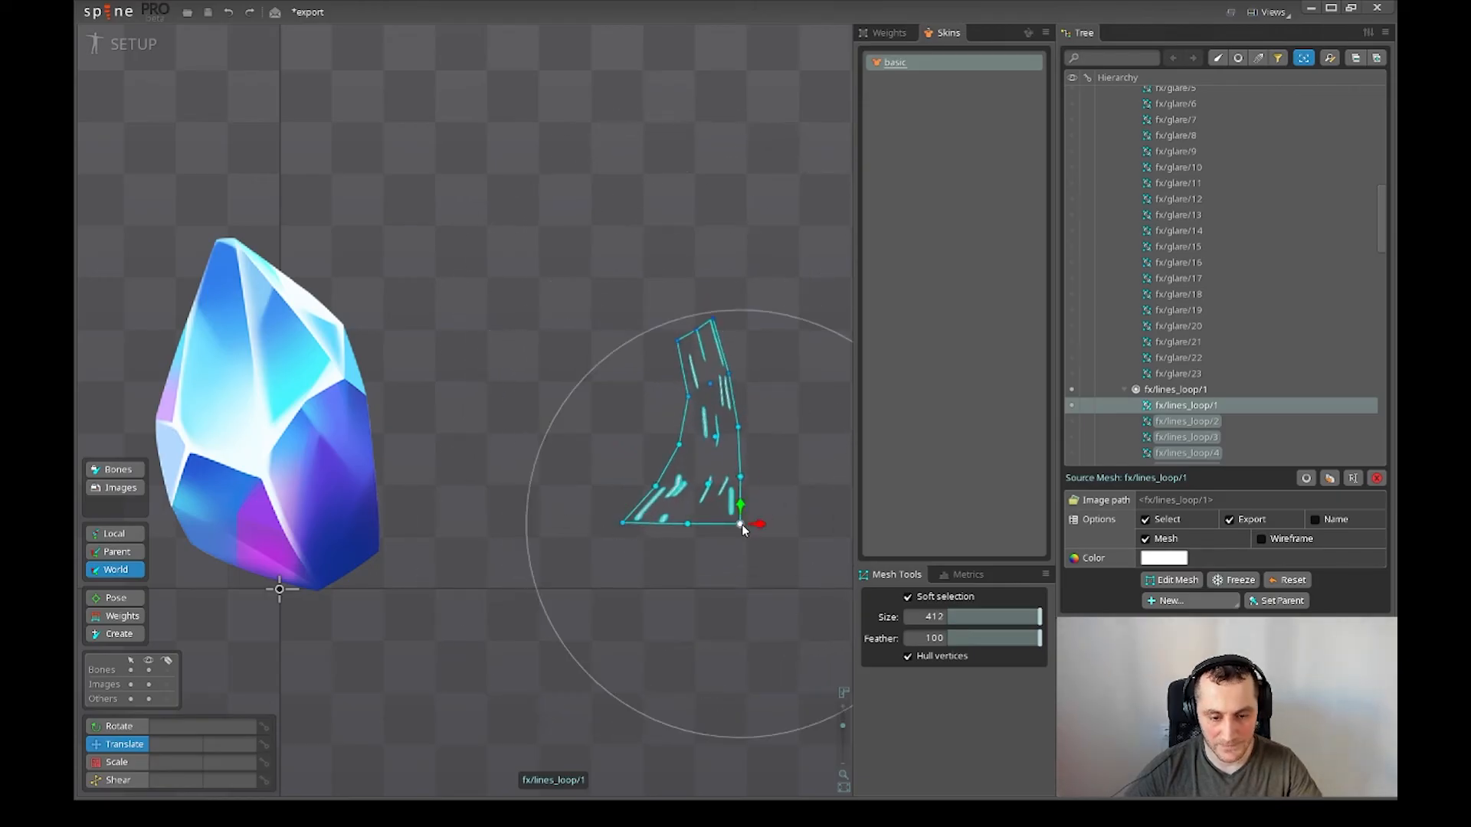
mouse_move(713, 320)
mouse_down()
mouse_move(686, 351)
mouse_move(715, 343)
mouse_up()
scroll(713, 350, up, 3)
drag(785, 518, 659, 501)
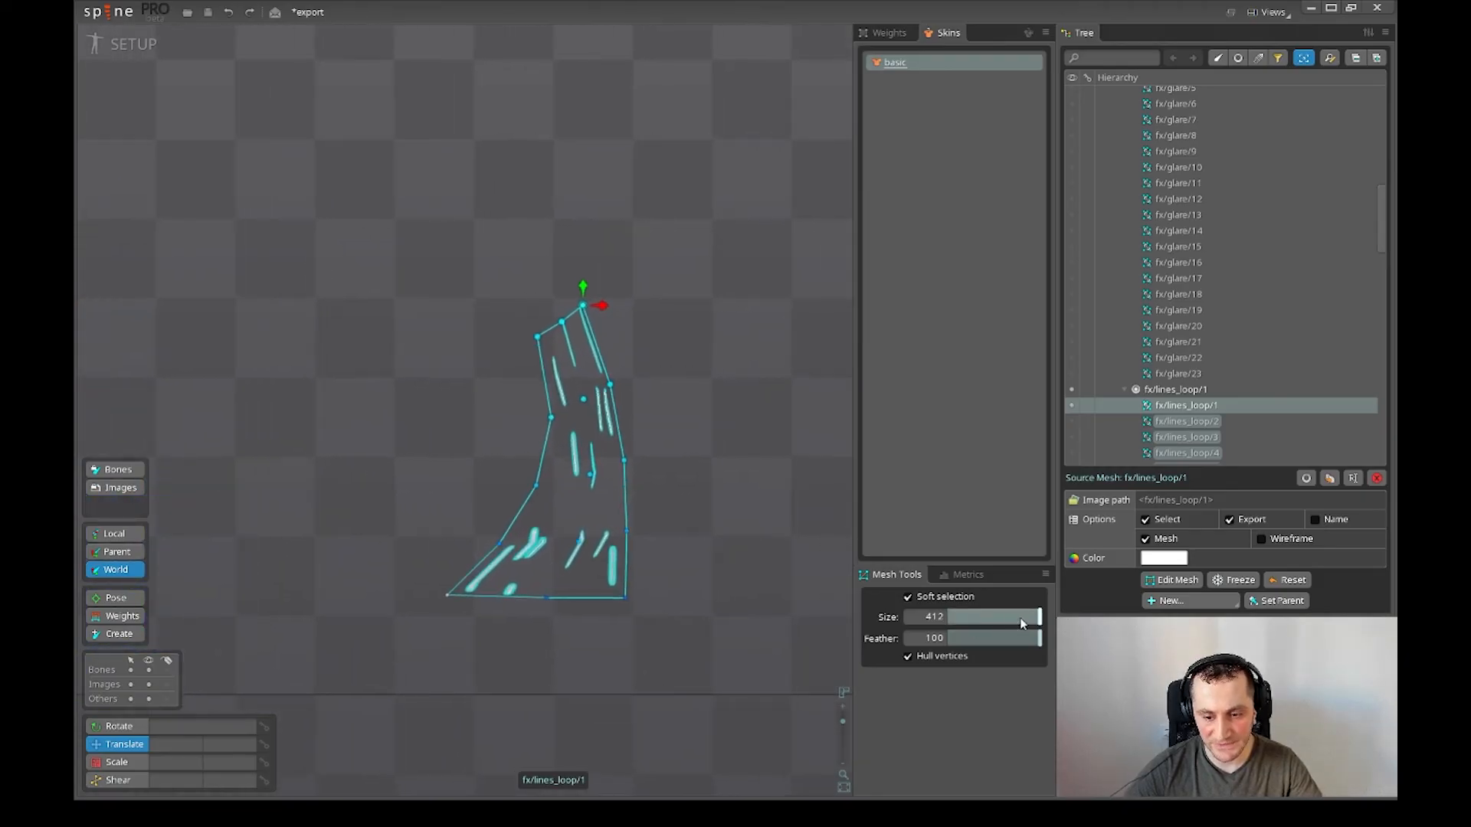
- Set the soft selection size to 174 and pull the vertices along the mesh's inner side and tip to narrow its upper part
drag(1019, 618, 988, 618)
drag(537, 337, 585, 335)
drag(563, 425, 567, 426)
drag(546, 486, 637, 480)
mouse_move(552, 362)
mouse_down()
mouse_move(594, 347)
mouse_move(572, 347)
mouse_move(564, 377)
mouse_up()
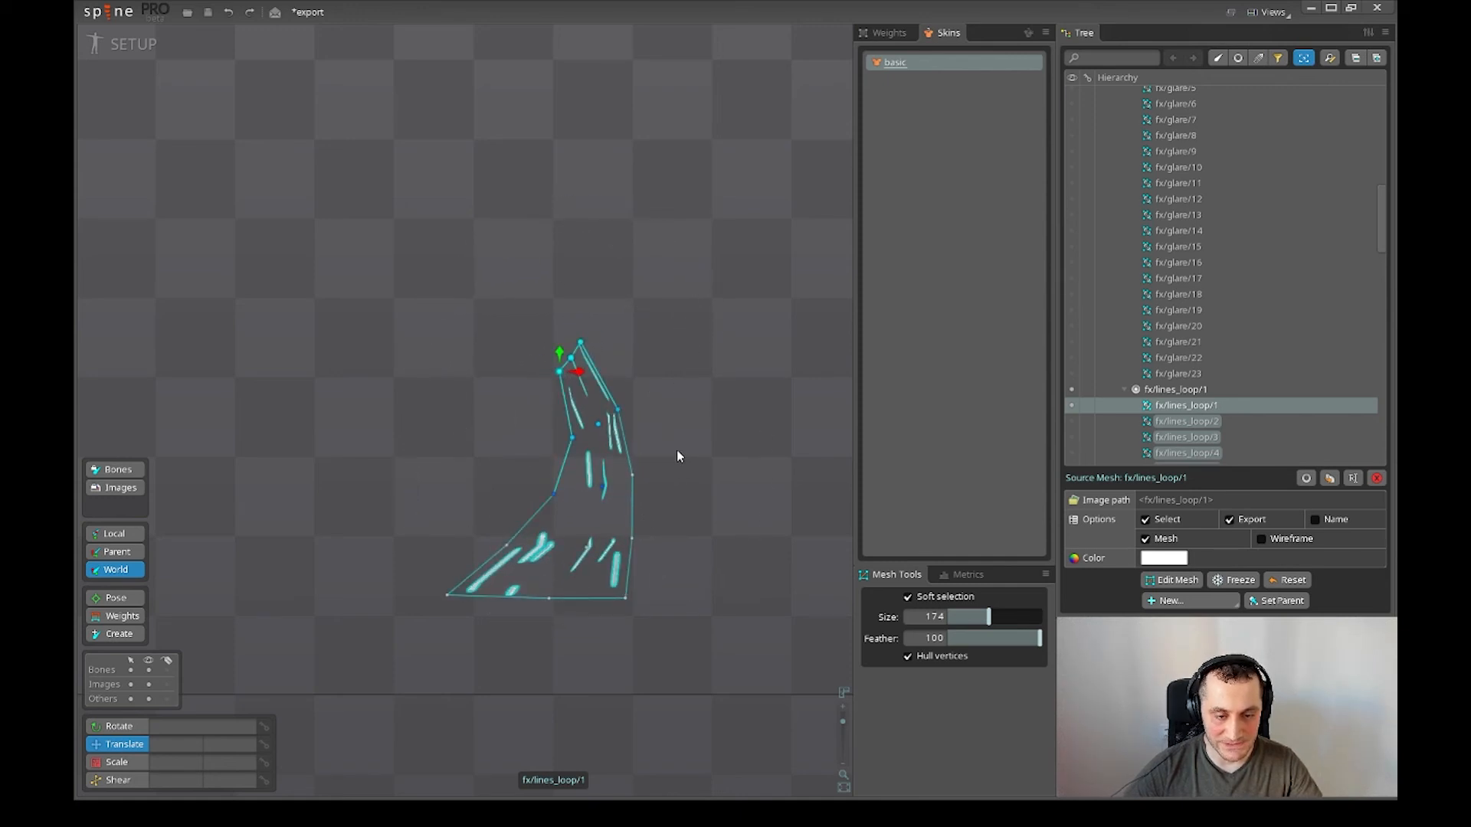
- Fine-tune the vertices at the mesh's base corner, sides and upper edge to smooth its curved outline
scroll(677, 457, down, 3)
scroll(605, 548, up, 2)
drag(642, 506, 653, 502)
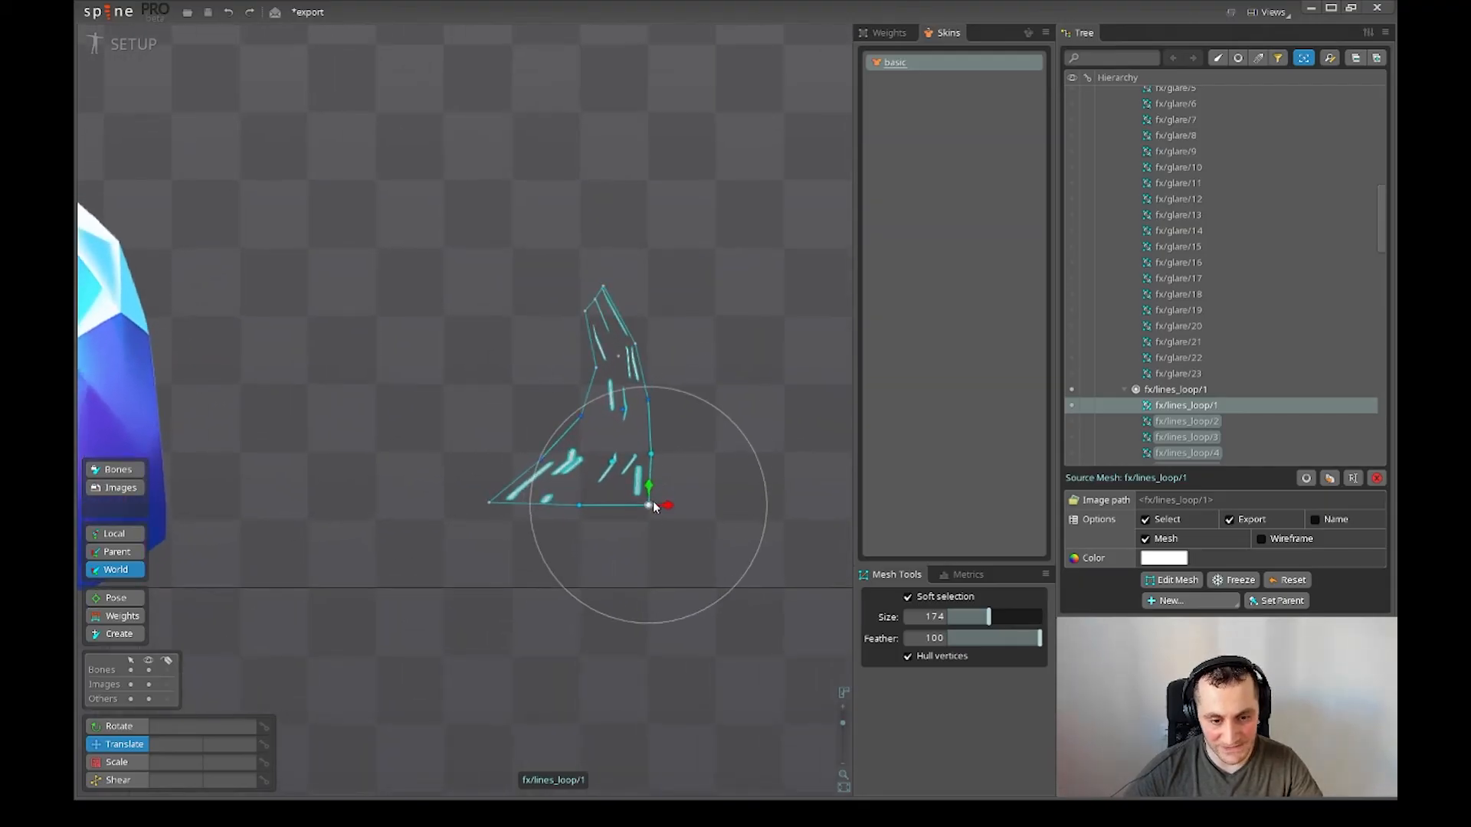
drag(649, 399, 654, 399)
click(638, 344)
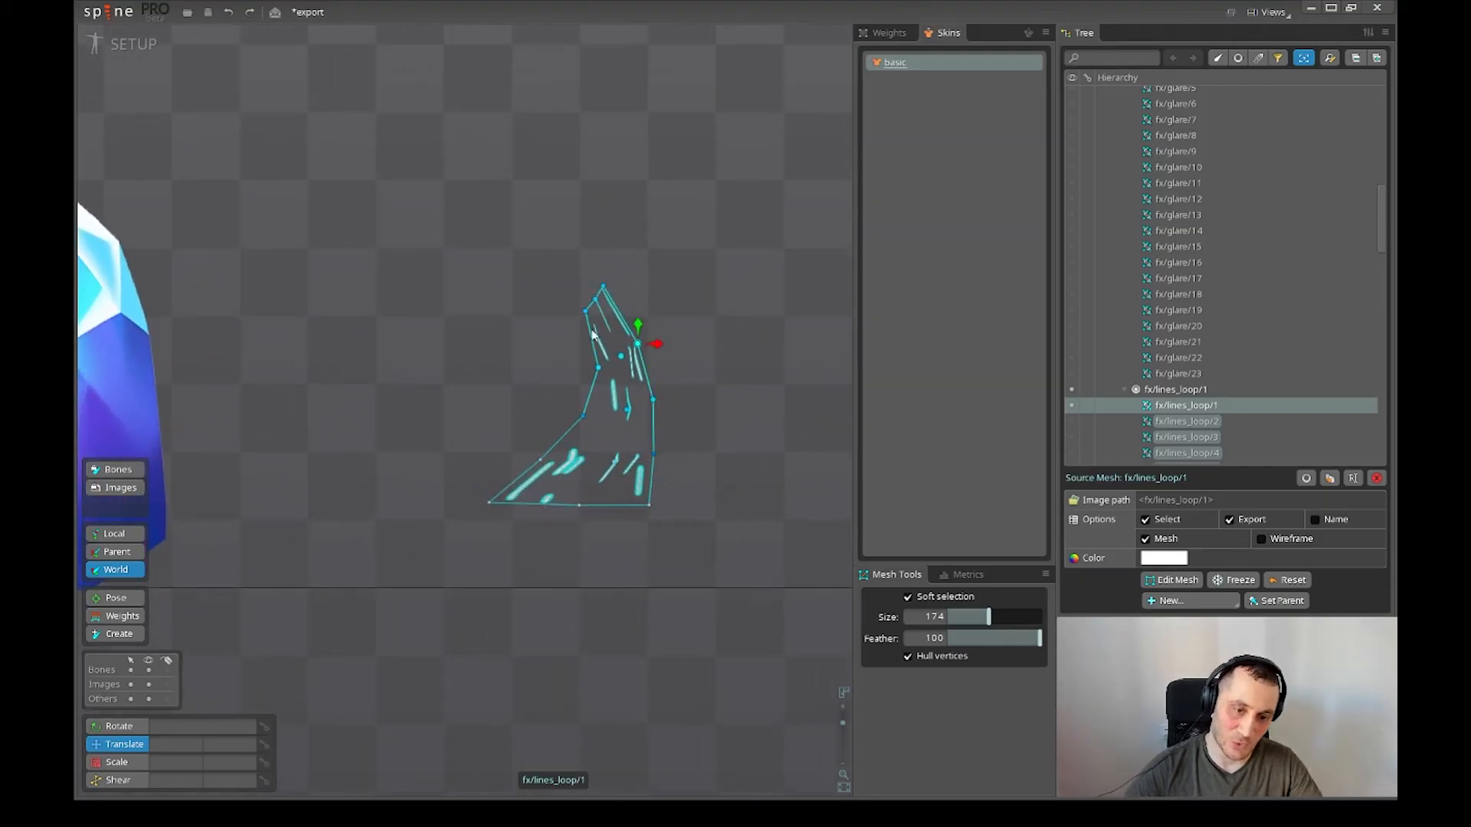
drag(586, 312, 573, 318)
scroll(596, 416, up, 2)
drag(539, 462, 547, 465)
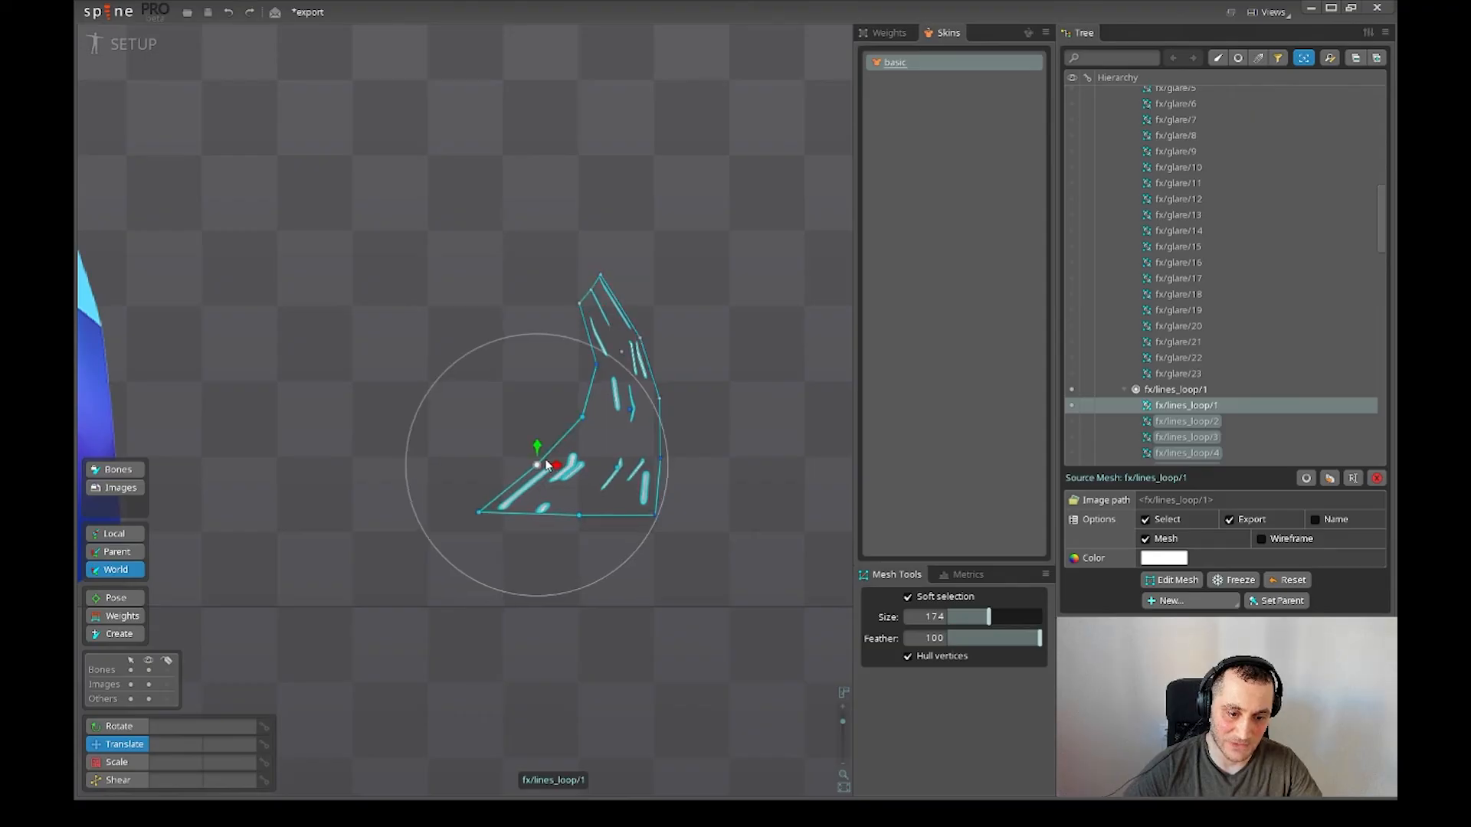
- Scale the fx/lines_loop/1 source mesh to 2.0438 and position it over the crystal at about 32.749, 116.72
scroll(566, 536, down, 3)
key(space)
scroll(583, 563, down, 3)
scroll(648, 521, up, 3)
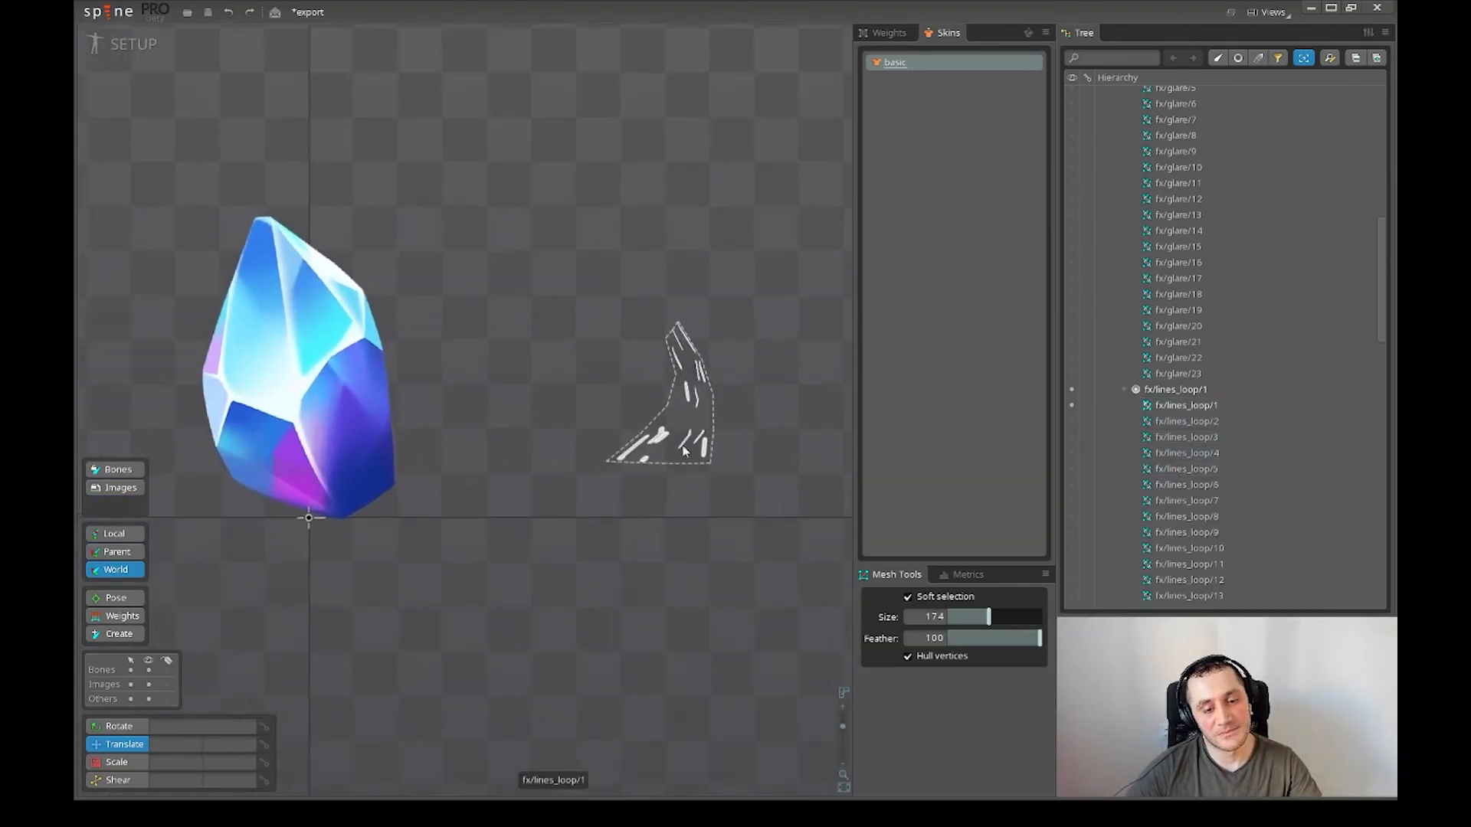
click(684, 452)
scroll(628, 544, down, 2)
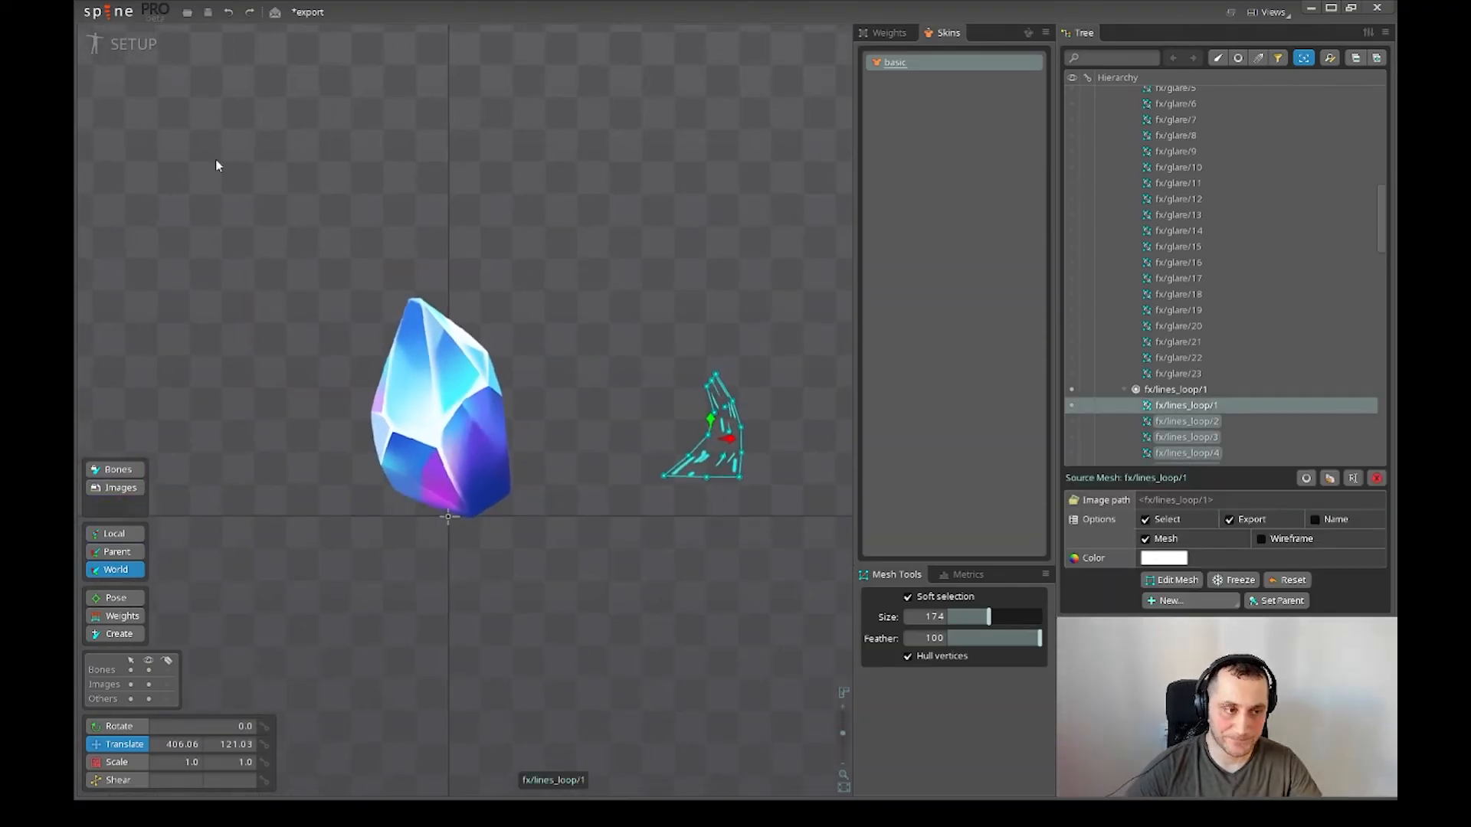
scroll(656, 493, down, 3)
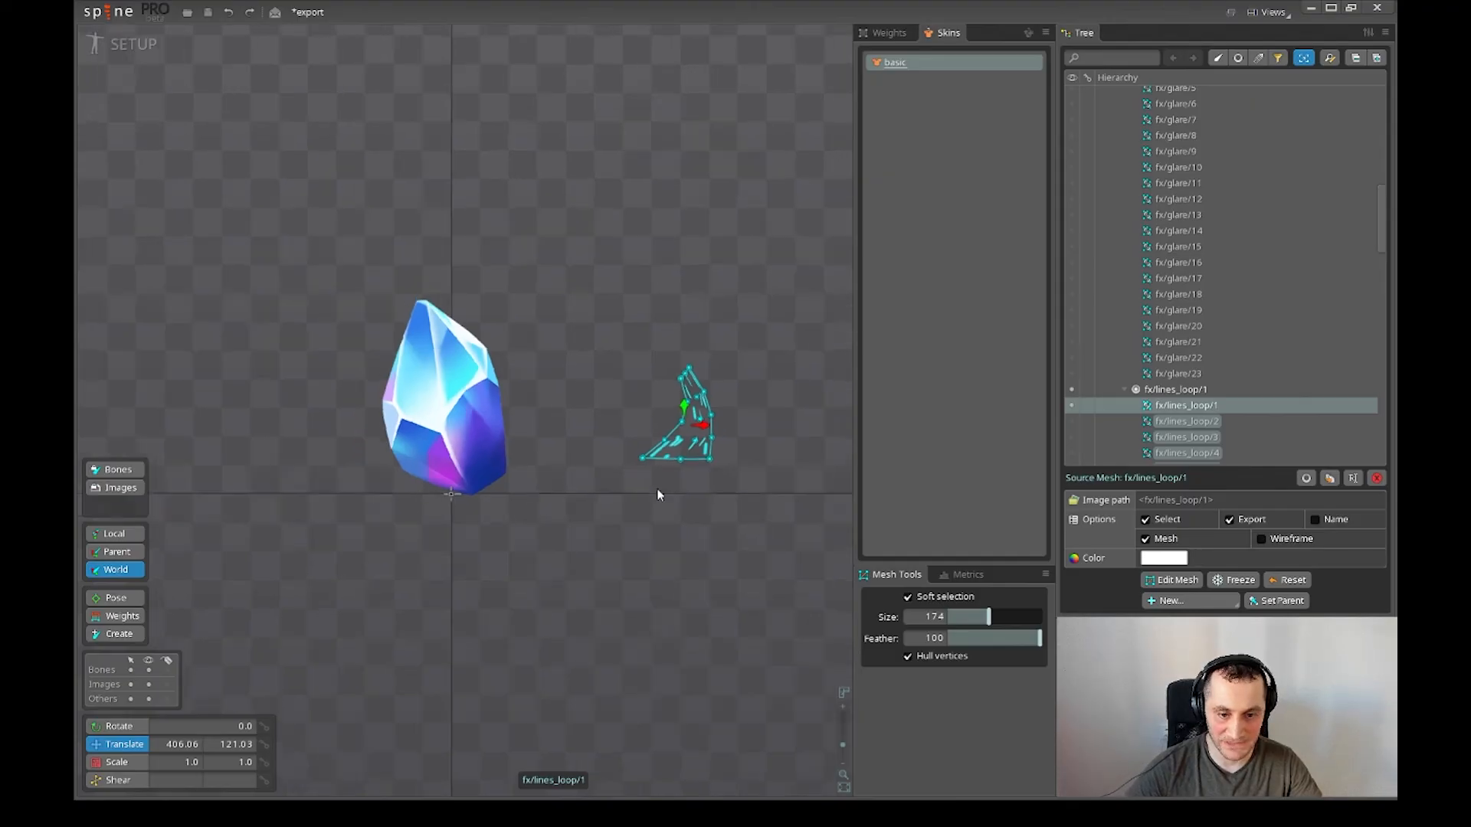
key(b)
drag(625, 542, 568, 547)
- Try to duplicate the fx/lines_loop/1 slot and move the copy to the crystal's opposite side, at about -319.57, 195.71
click(1196, 389)
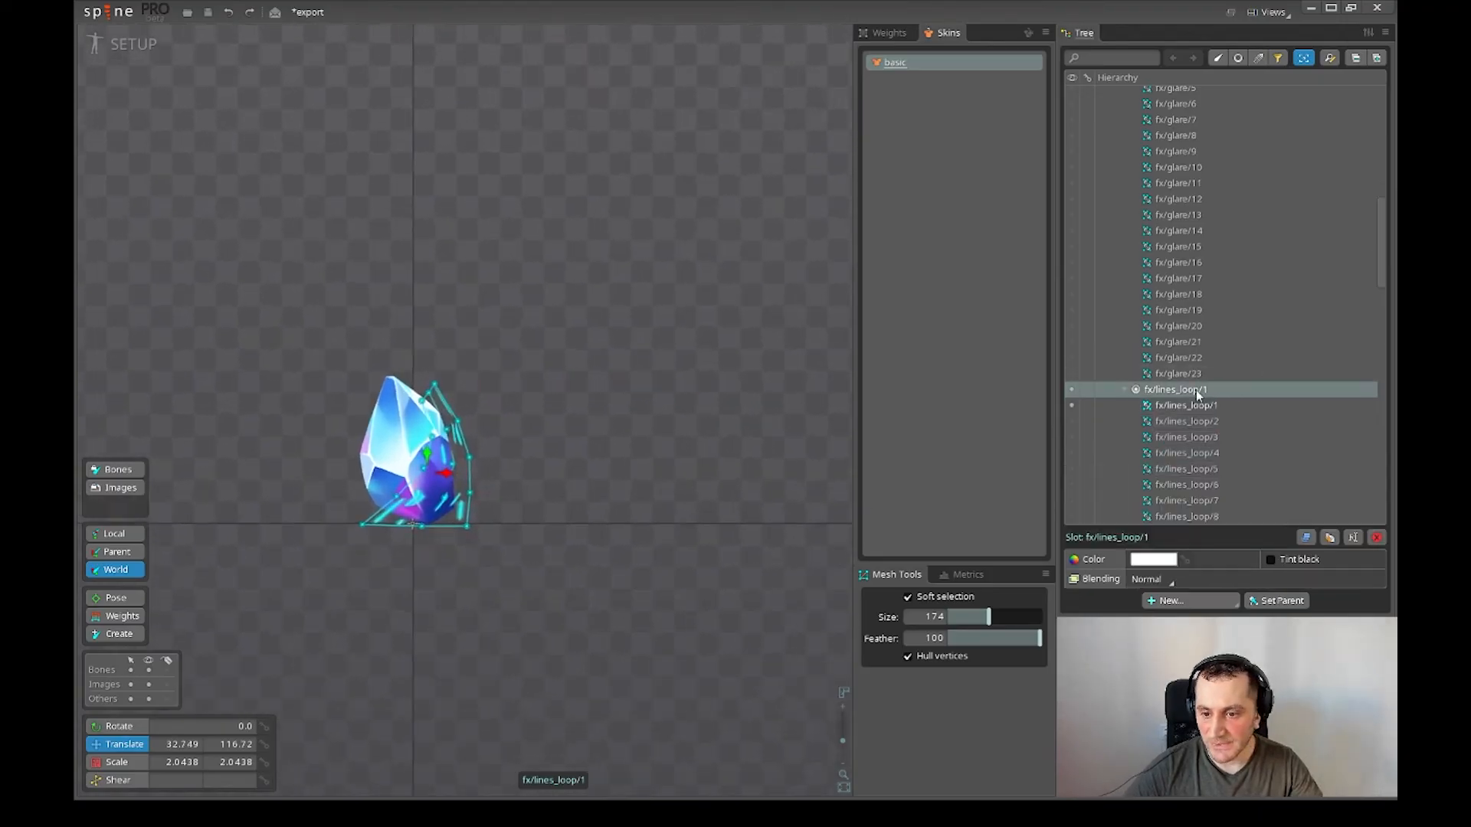
click(1330, 537)
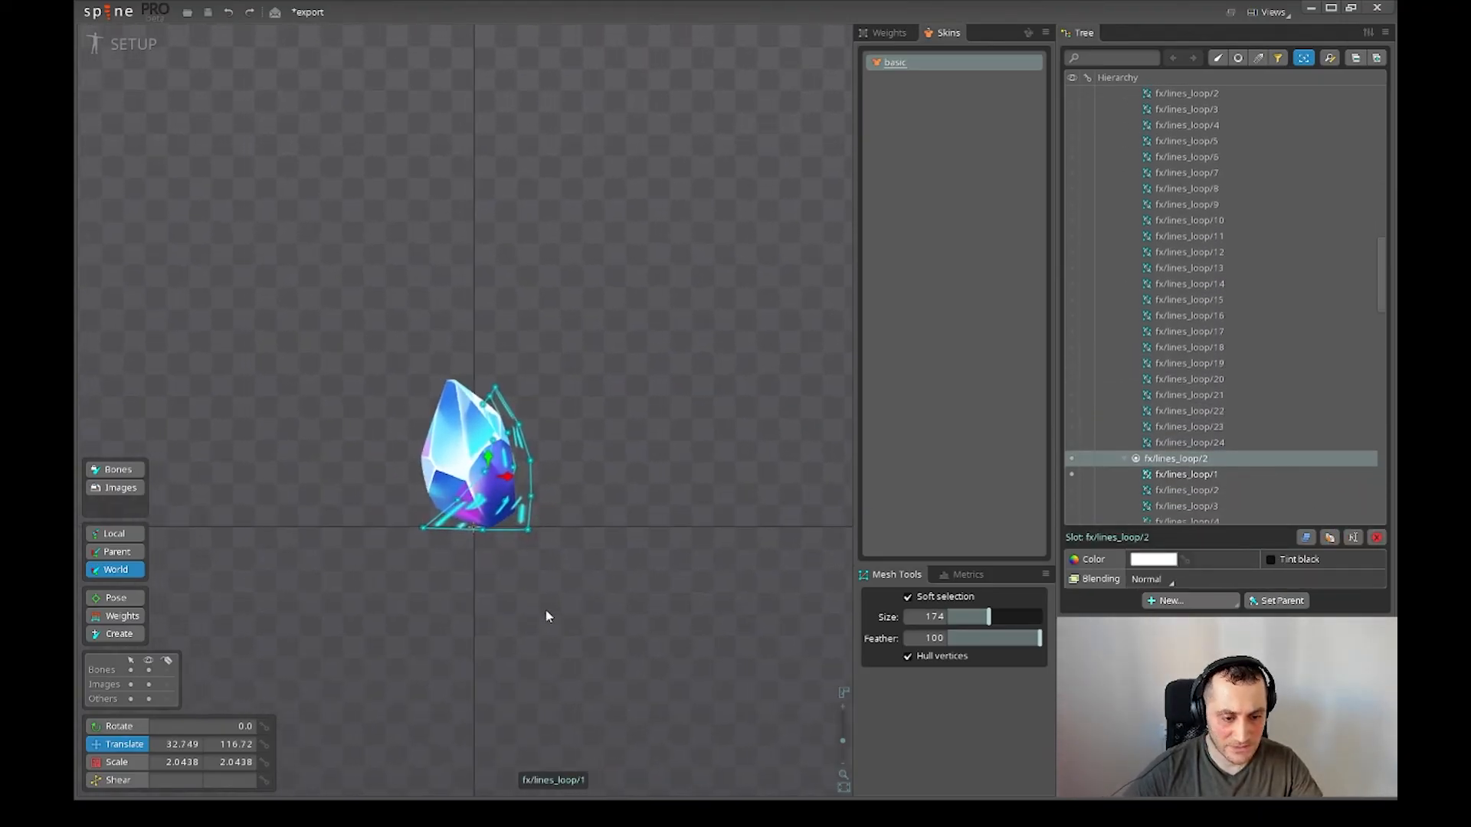
drag(544, 608, 388, 559)
click(160, 761)
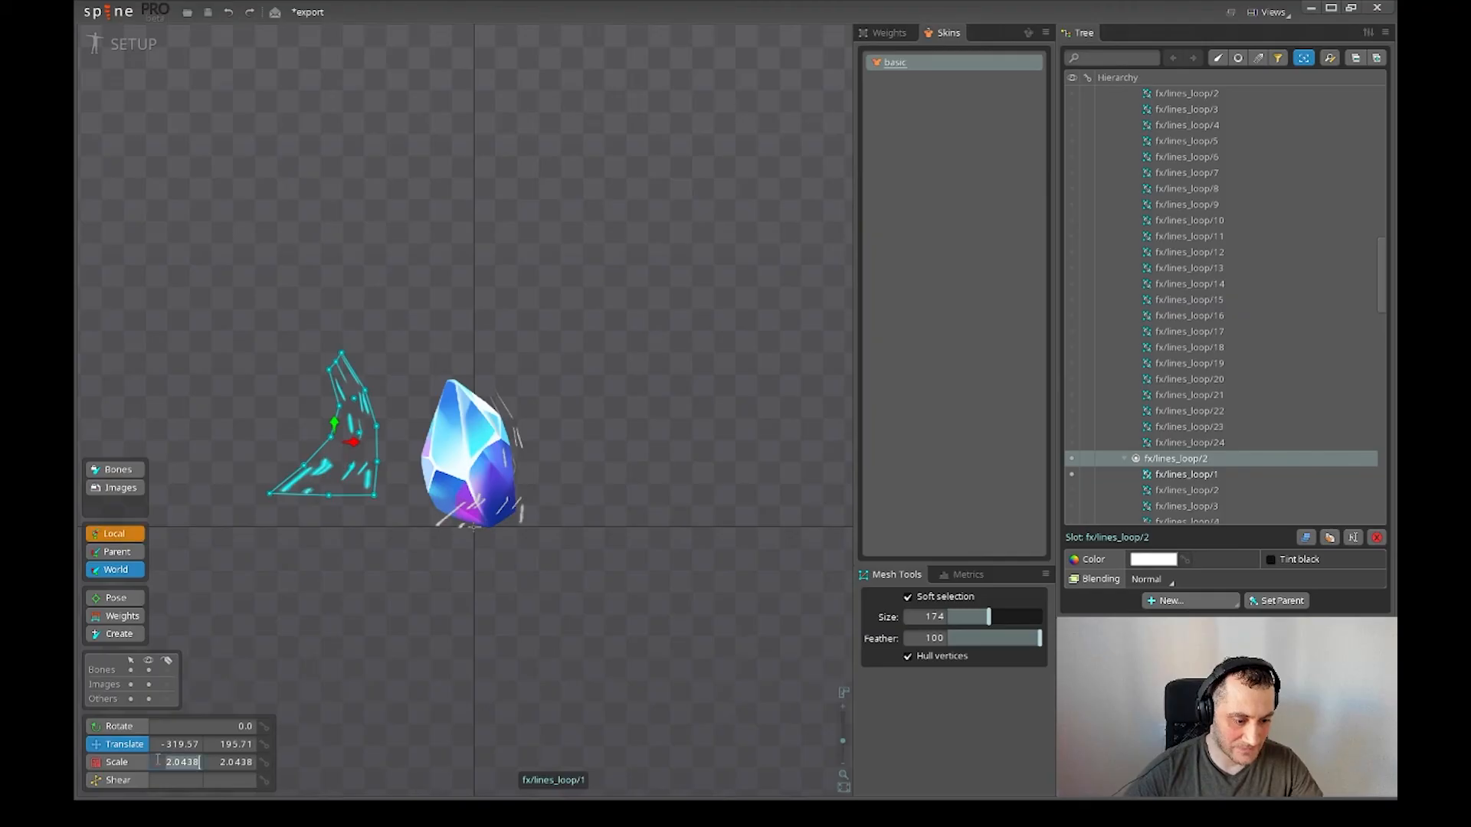
key(Home)
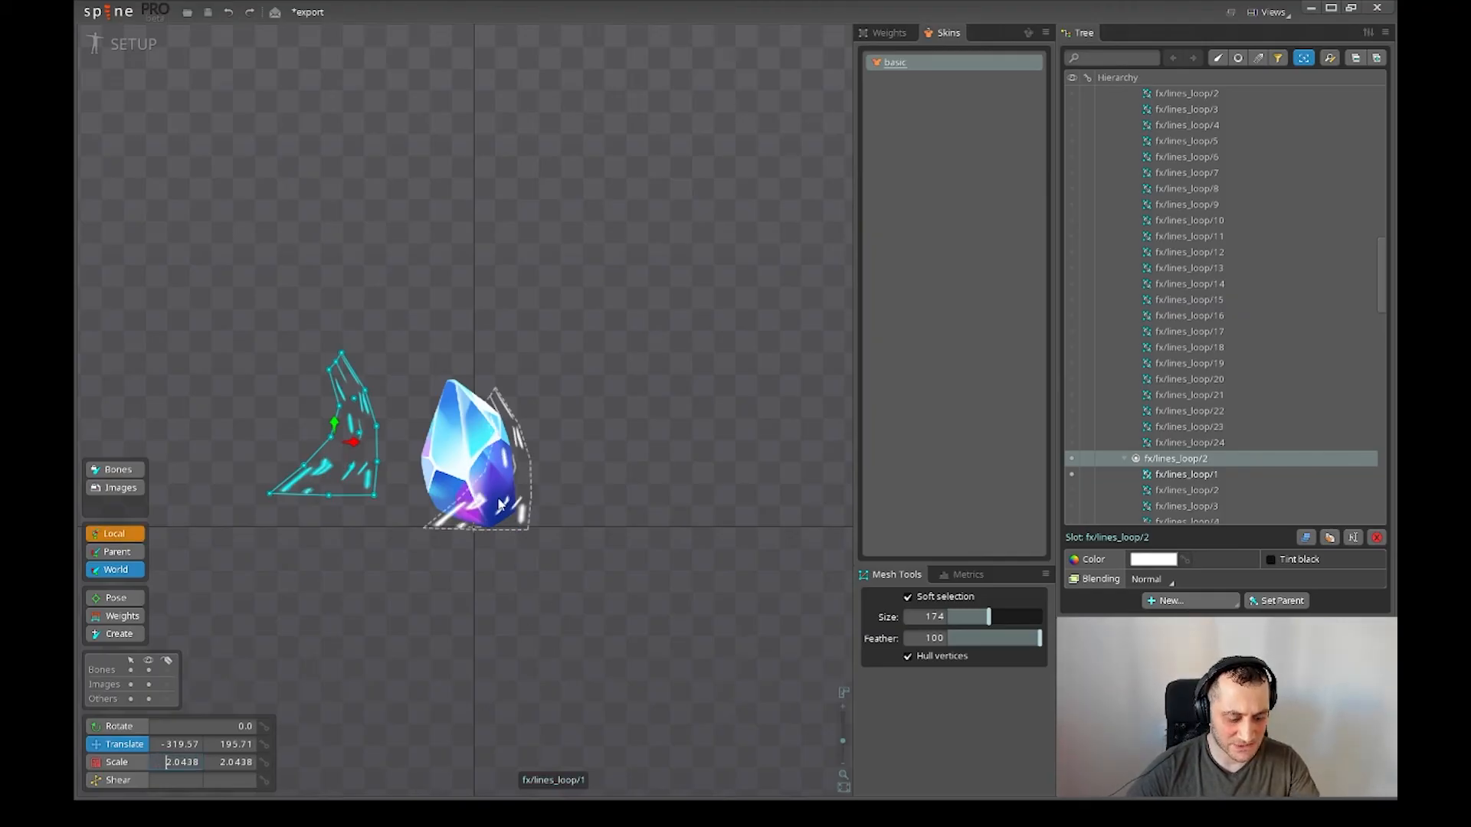
key(ctrl+z)
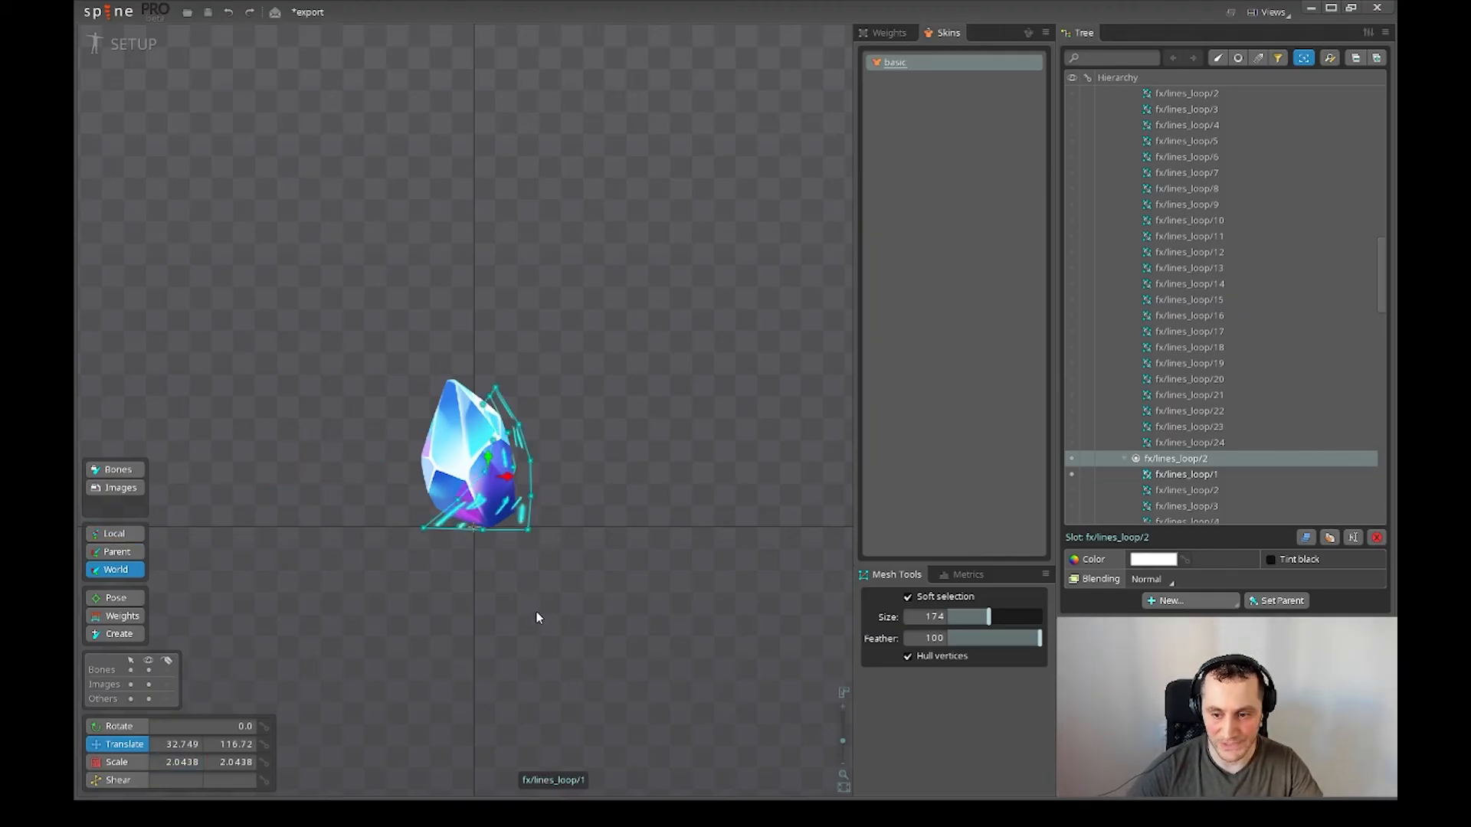
key(ctrl+z)
key(ctrl+z)
click(555, 519)
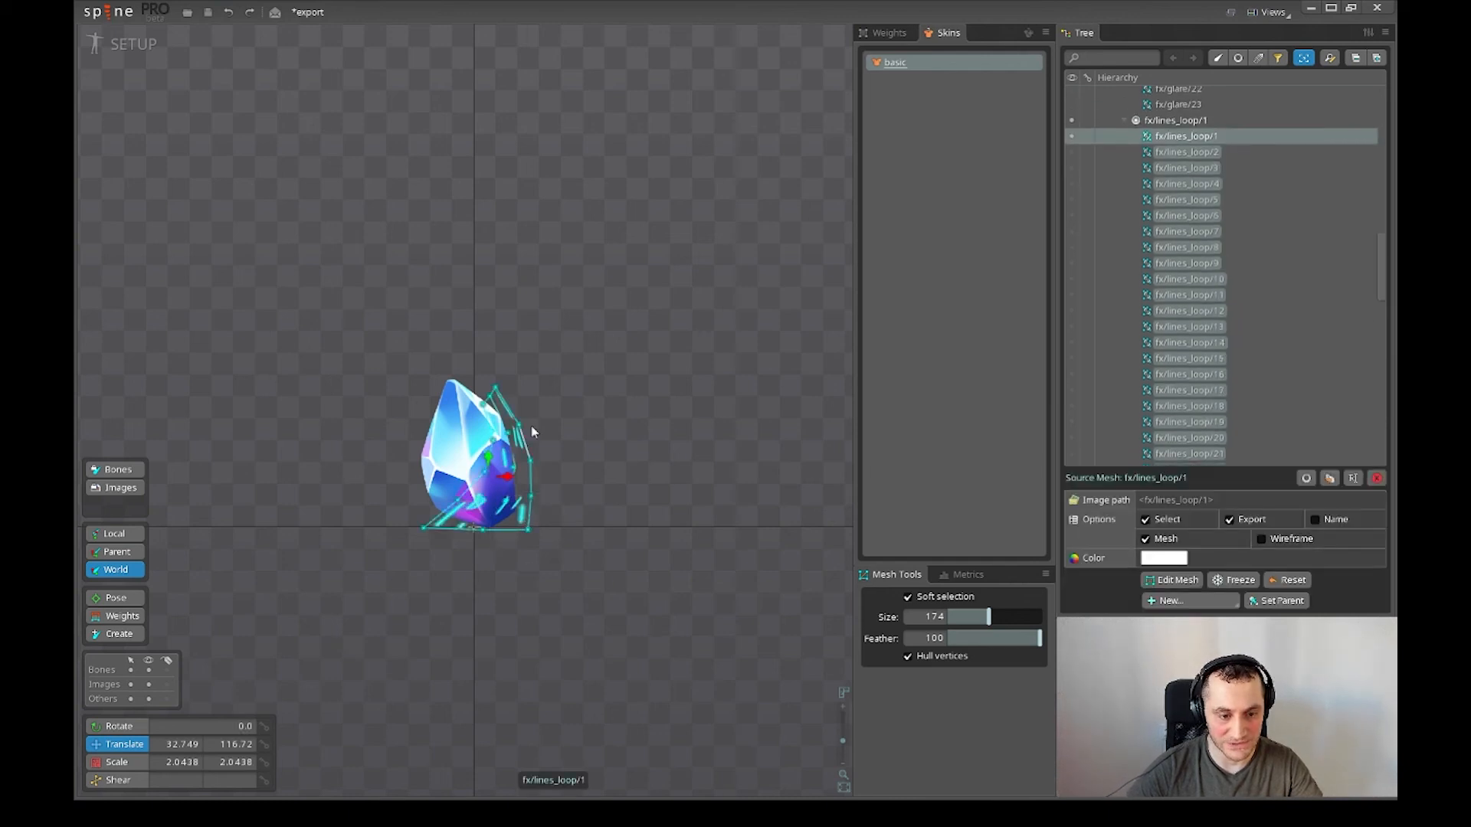
- Switch to Animate mode and key attachments fx/lines_loop/1 through 5 on frames 0 to 4 of the levelup animation
click(138, 36)
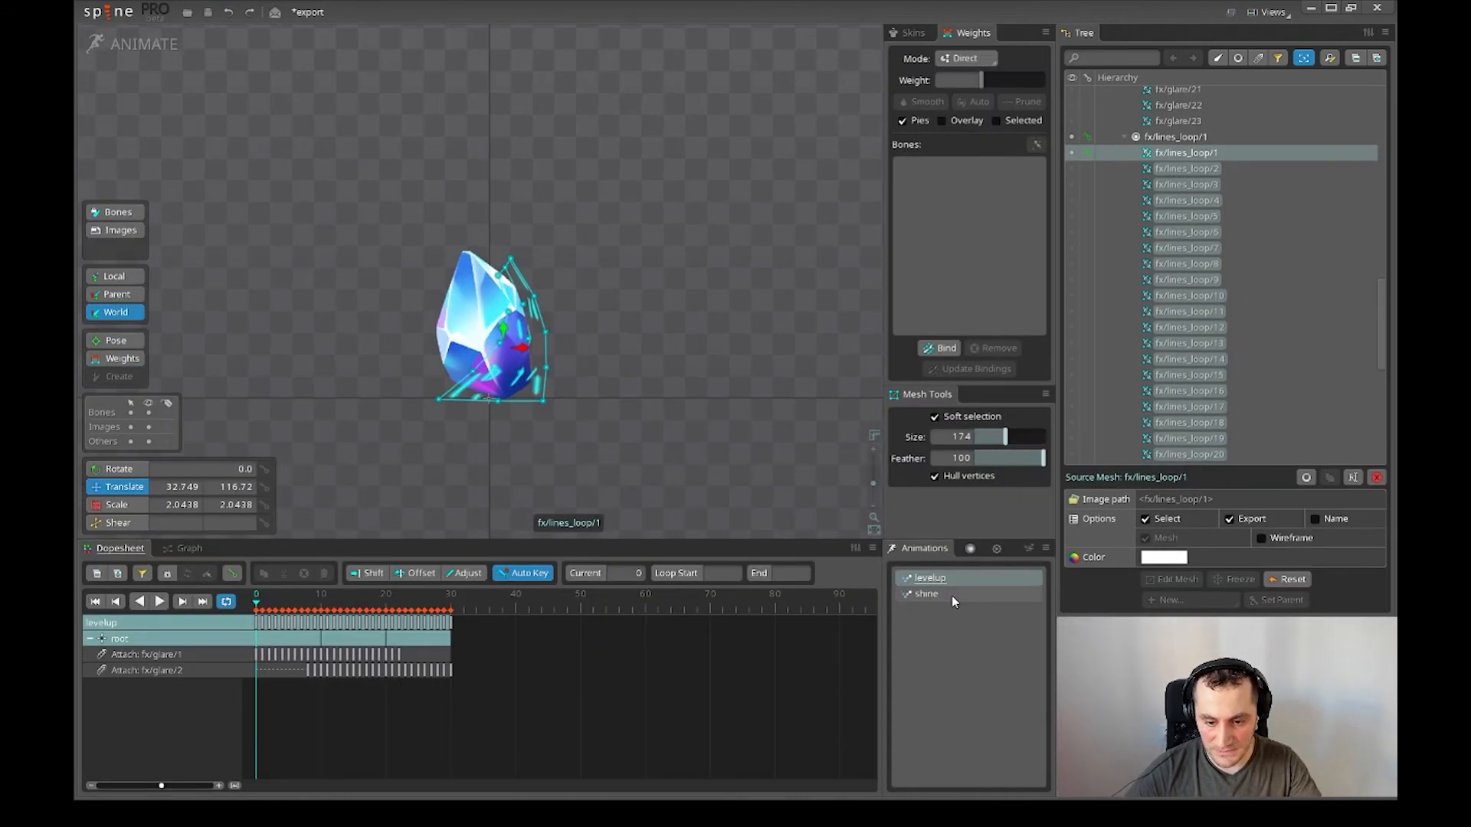
click(1070, 152)
click(1071, 151)
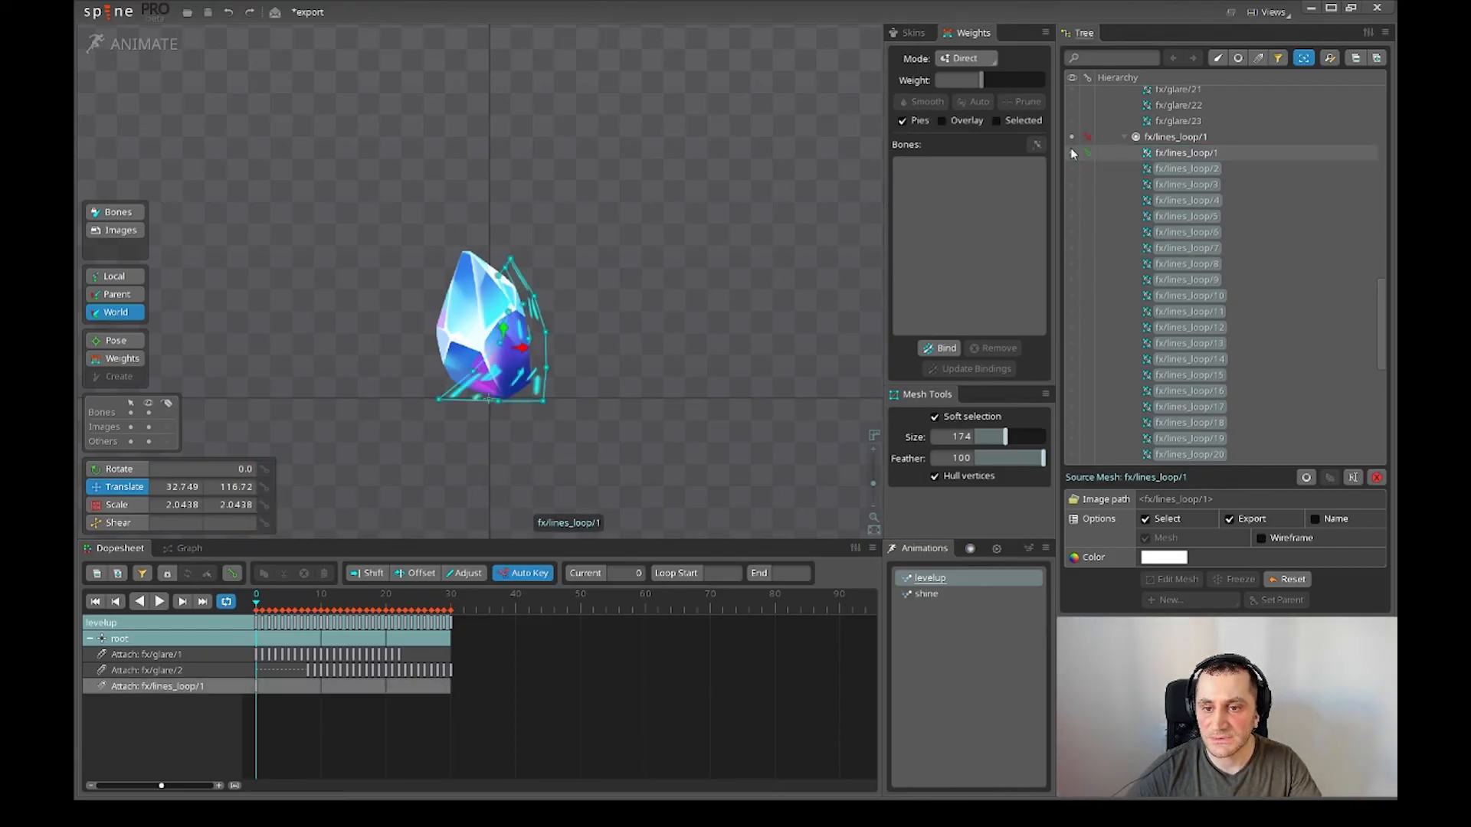
key(Right)
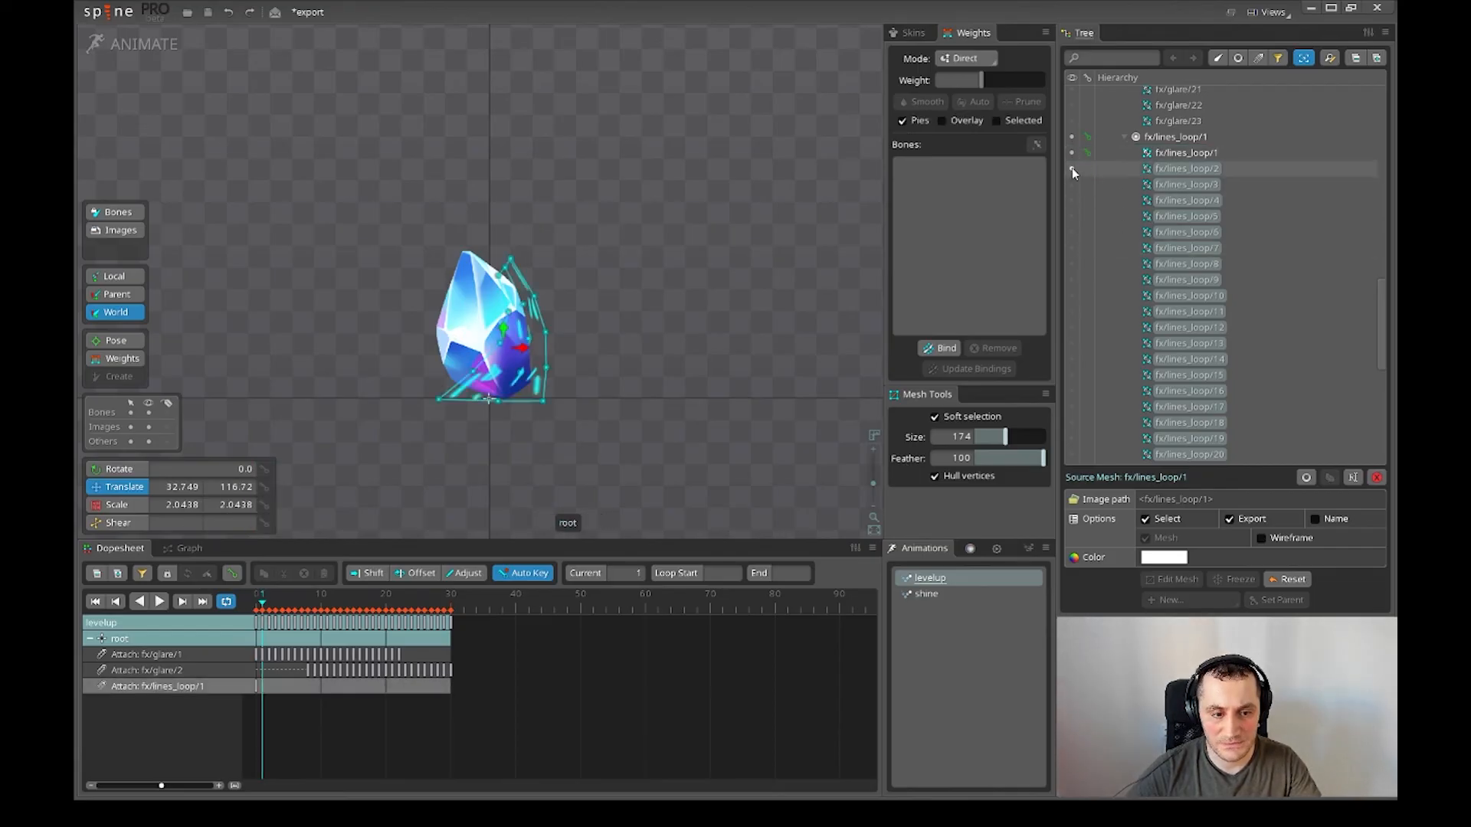
click(1072, 169)
key(Right)
click(1073, 185)
key(Right)
click(1073, 200)
key(Right)
click(1072, 216)
key(Right)
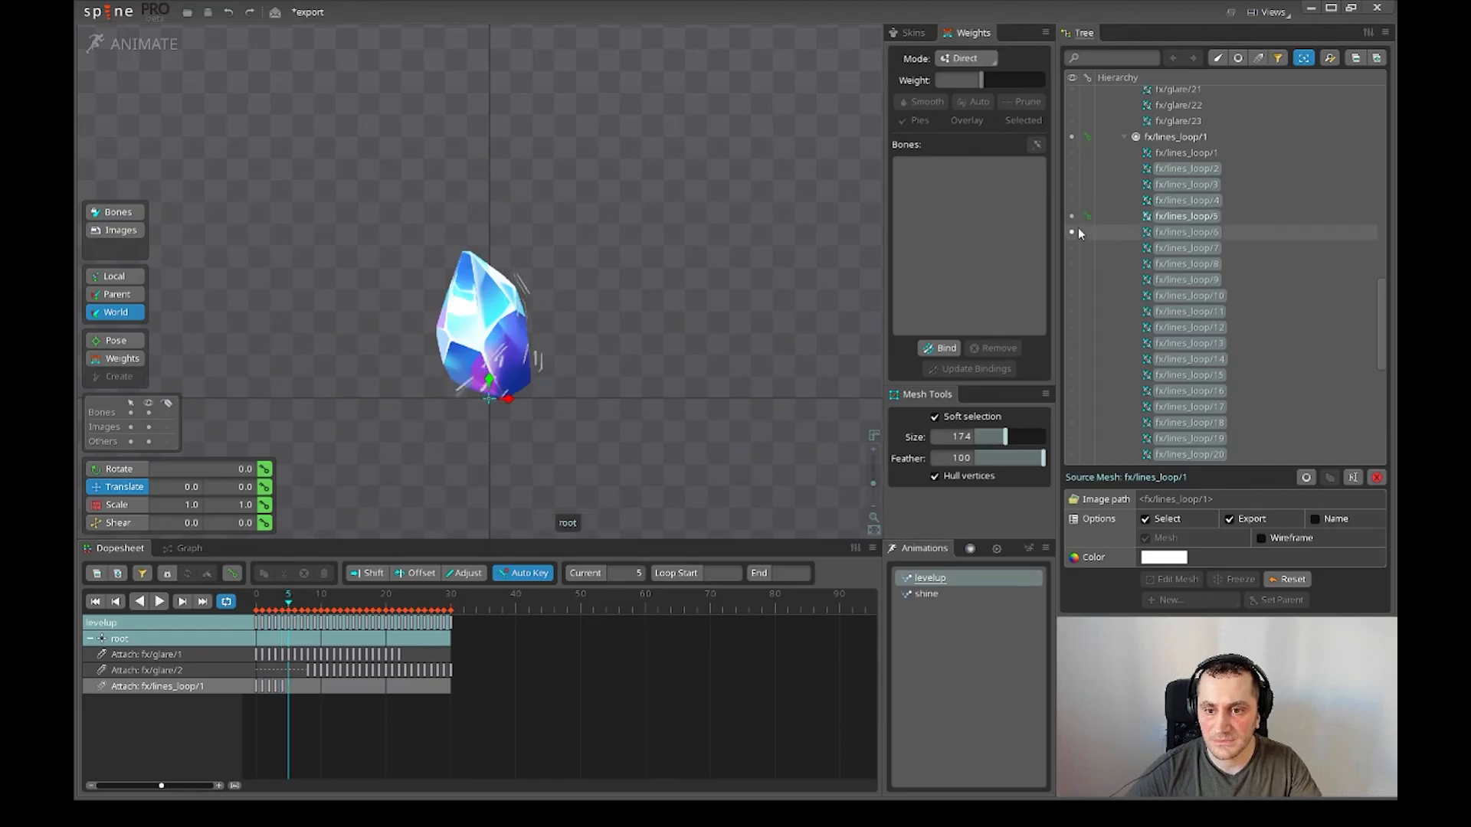
- Key attachments fx/lines_loop/6 through 10 on frames 5 to 9, one per frame
click(1073, 232)
key(Right)
click(1073, 248)
key(Right)
click(1072, 264)
key(Right)
key(Right)
click(1072, 296)
key(Right)
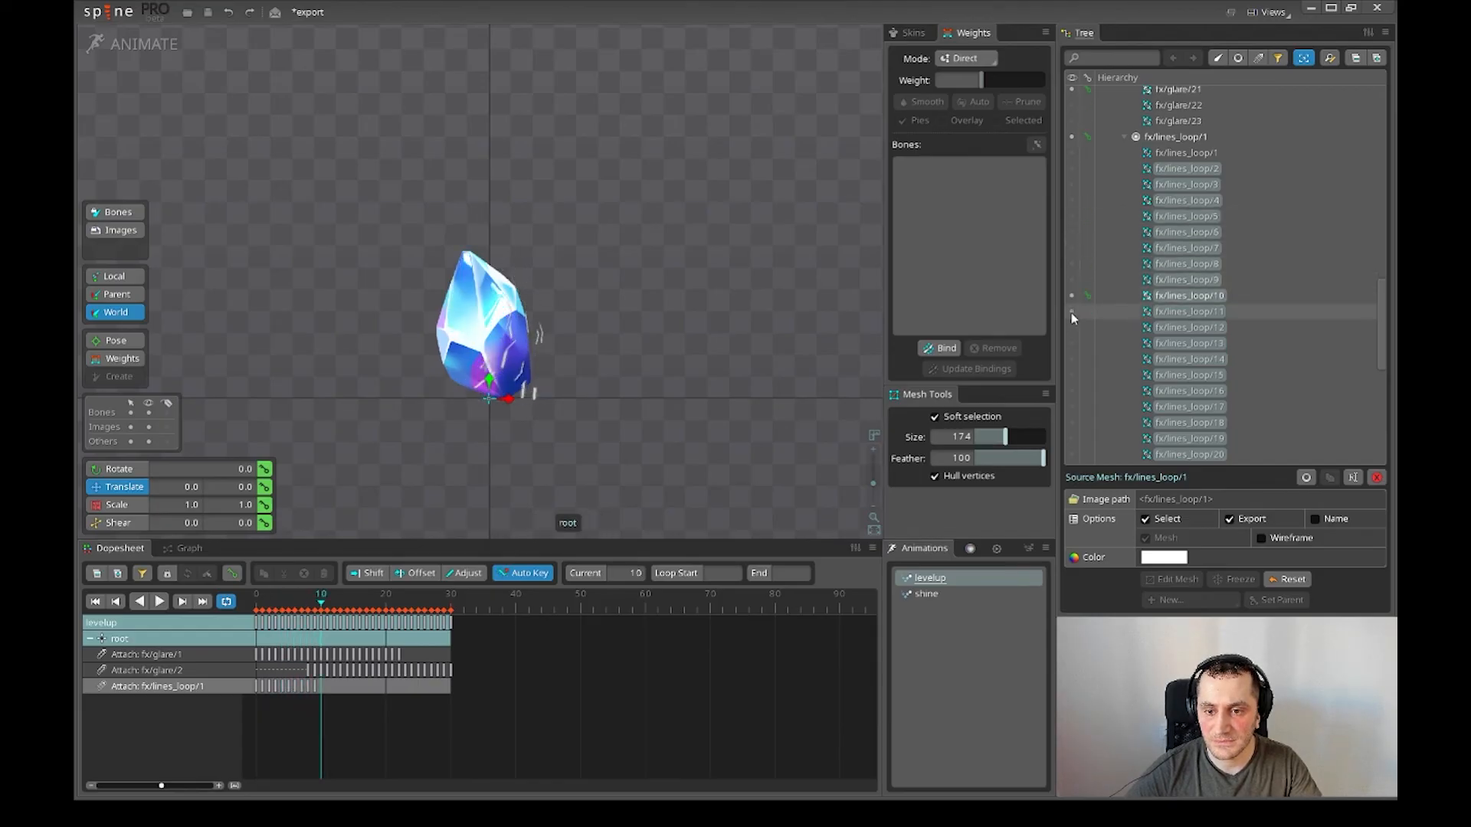
- Key attachments fx/lines_loop/11 through 16 on frames 10 to 15, one per frame
click(1073, 312)
key(Right)
click(1072, 327)
key(Right)
click(1072, 343)
click(1073, 375)
key(Right)
click(1073, 391)
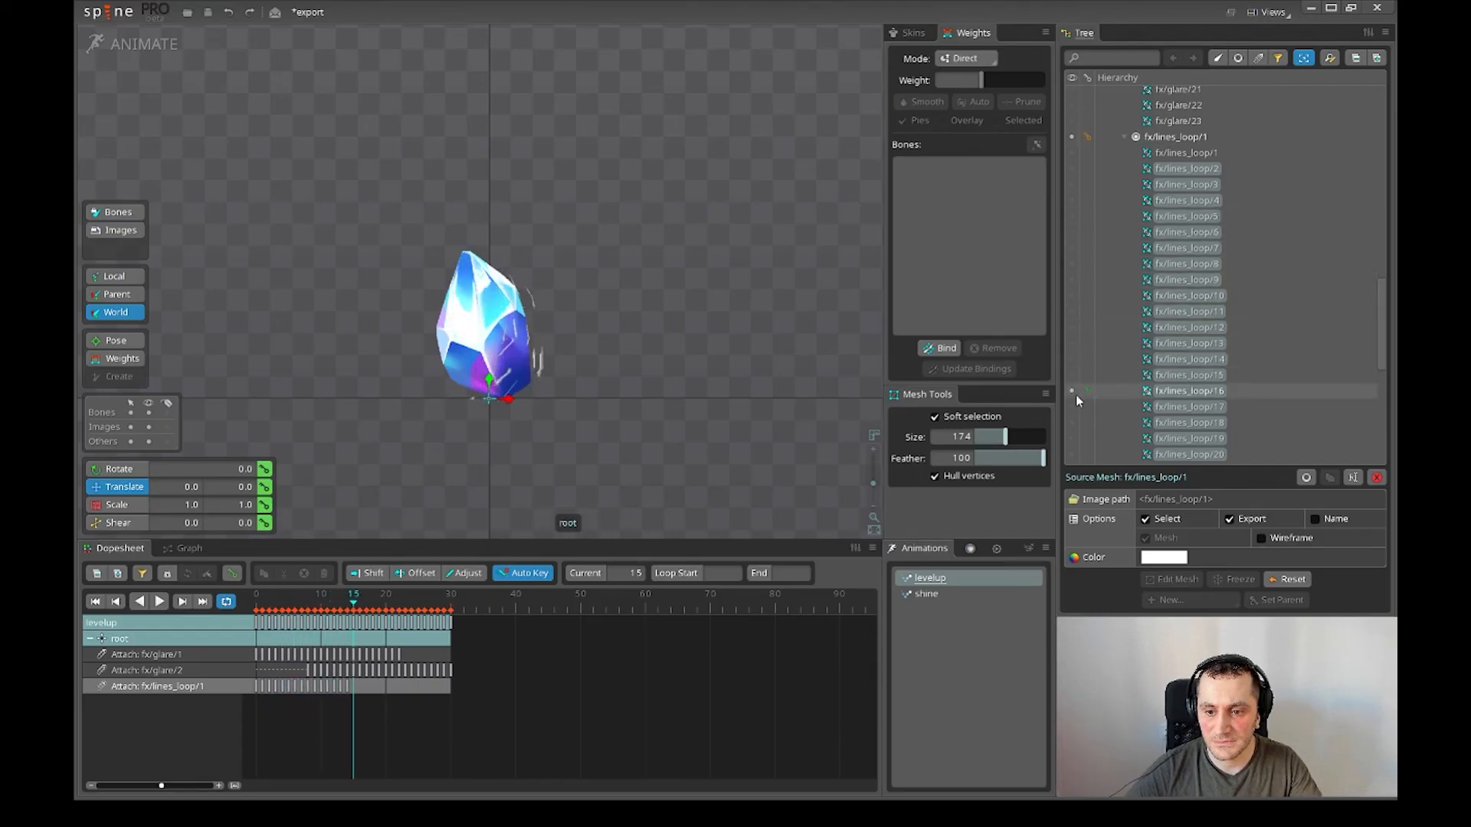
- Key attachments fx/lines_loop/17 through 22 on frames 16 to 21, one per frame
key(Right)
click(1072, 407)
key(Right)
click(1073, 422)
scroll(1098, 430, down, 3)
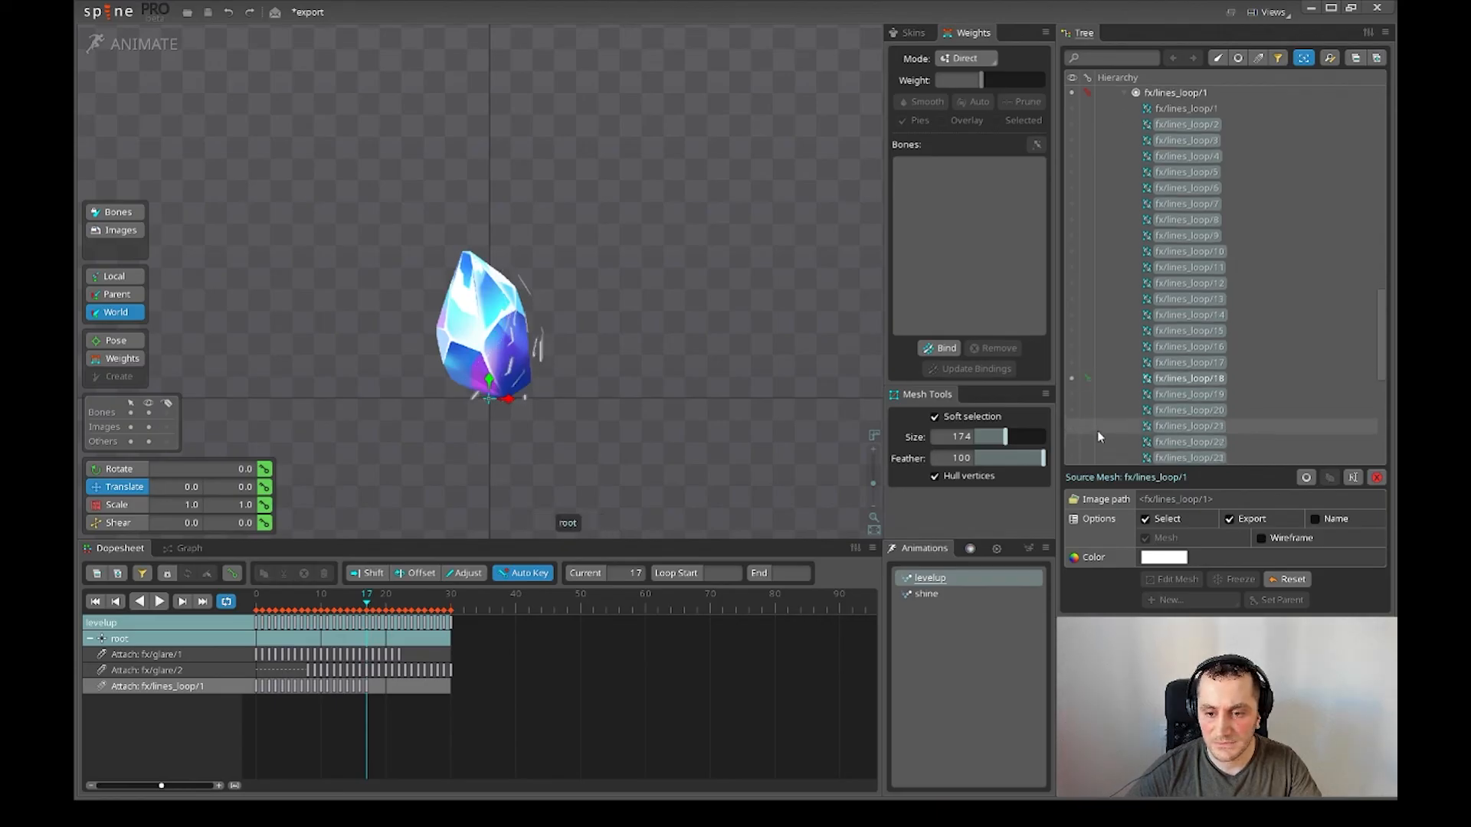
key(Right)
click(1072, 297)
key(Right)
click(1073, 312)
key(Right)
click(1072, 328)
key(Right)
click(1072, 344)
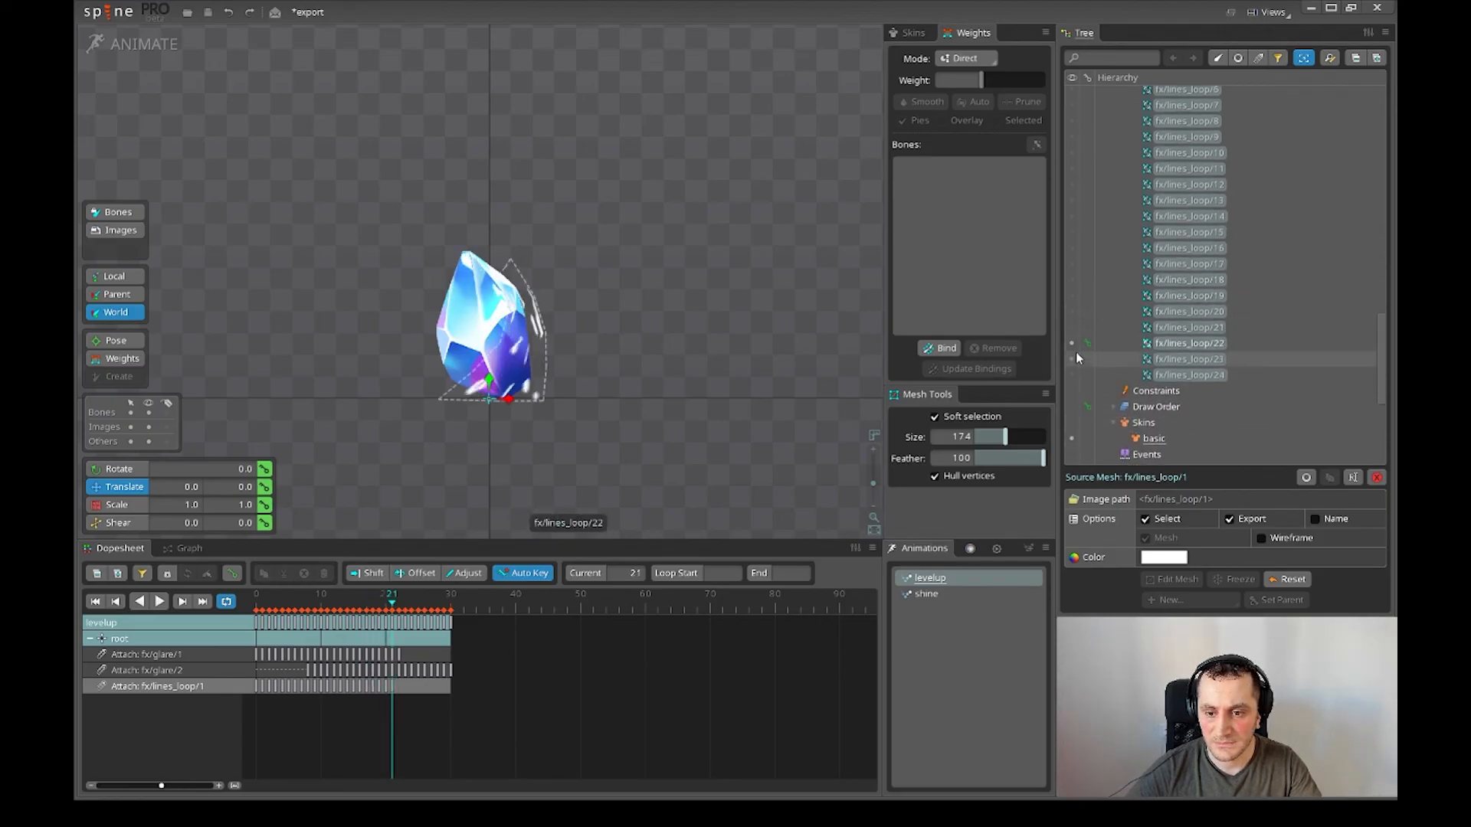
- Key fx/lines_loop/23 and 24 on frames 22 and 23, and close the loop with fx/lines_loop/1 on frame 24
key(Right)
click(1072, 359)
key(Right)
click(1072, 374)
scroll(1106, 341, up, 1)
key(Right)
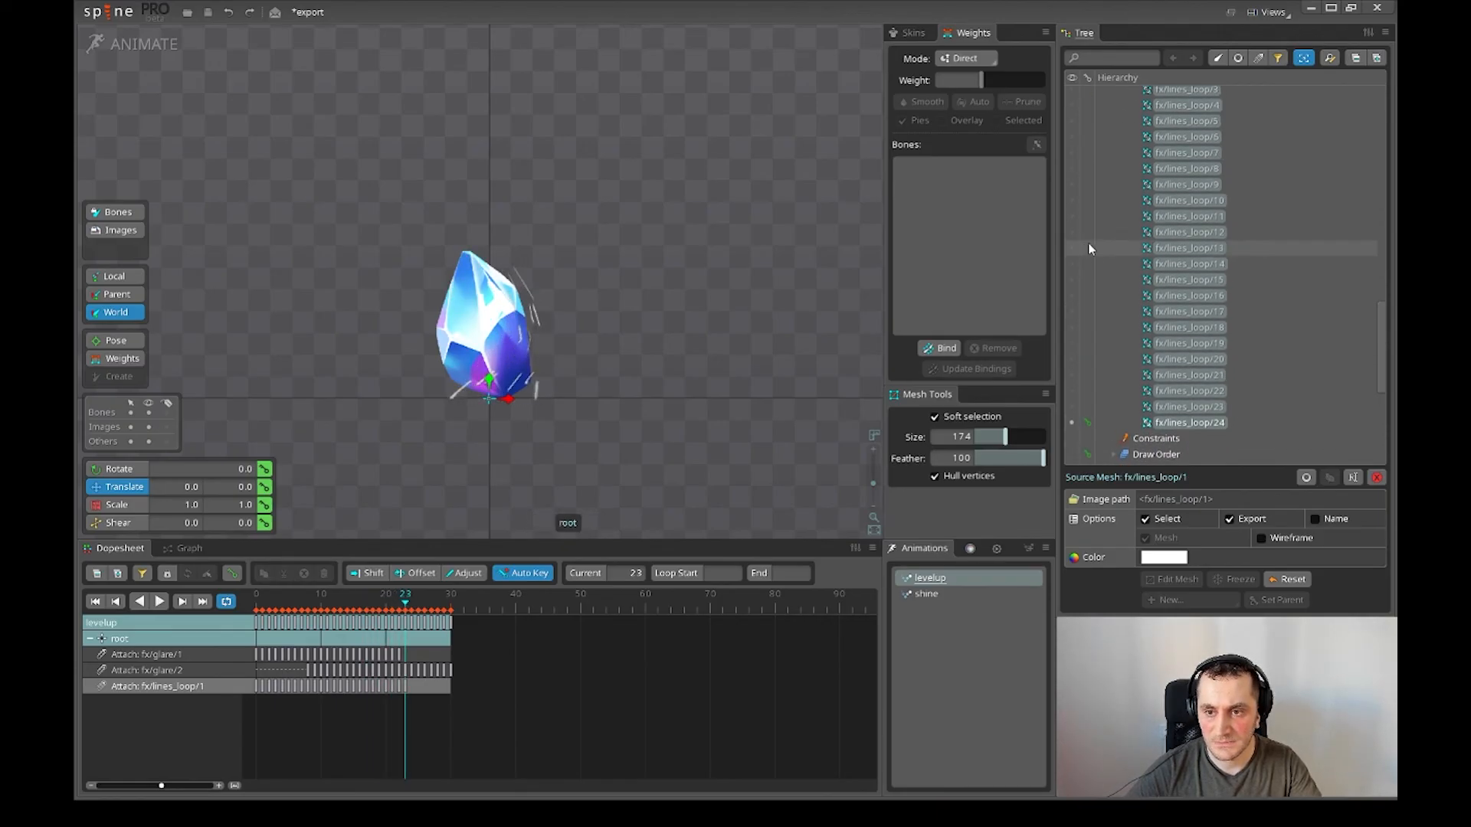
scroll(1092, 283, up, 6)
click(1071, 296)
click(1070, 297)
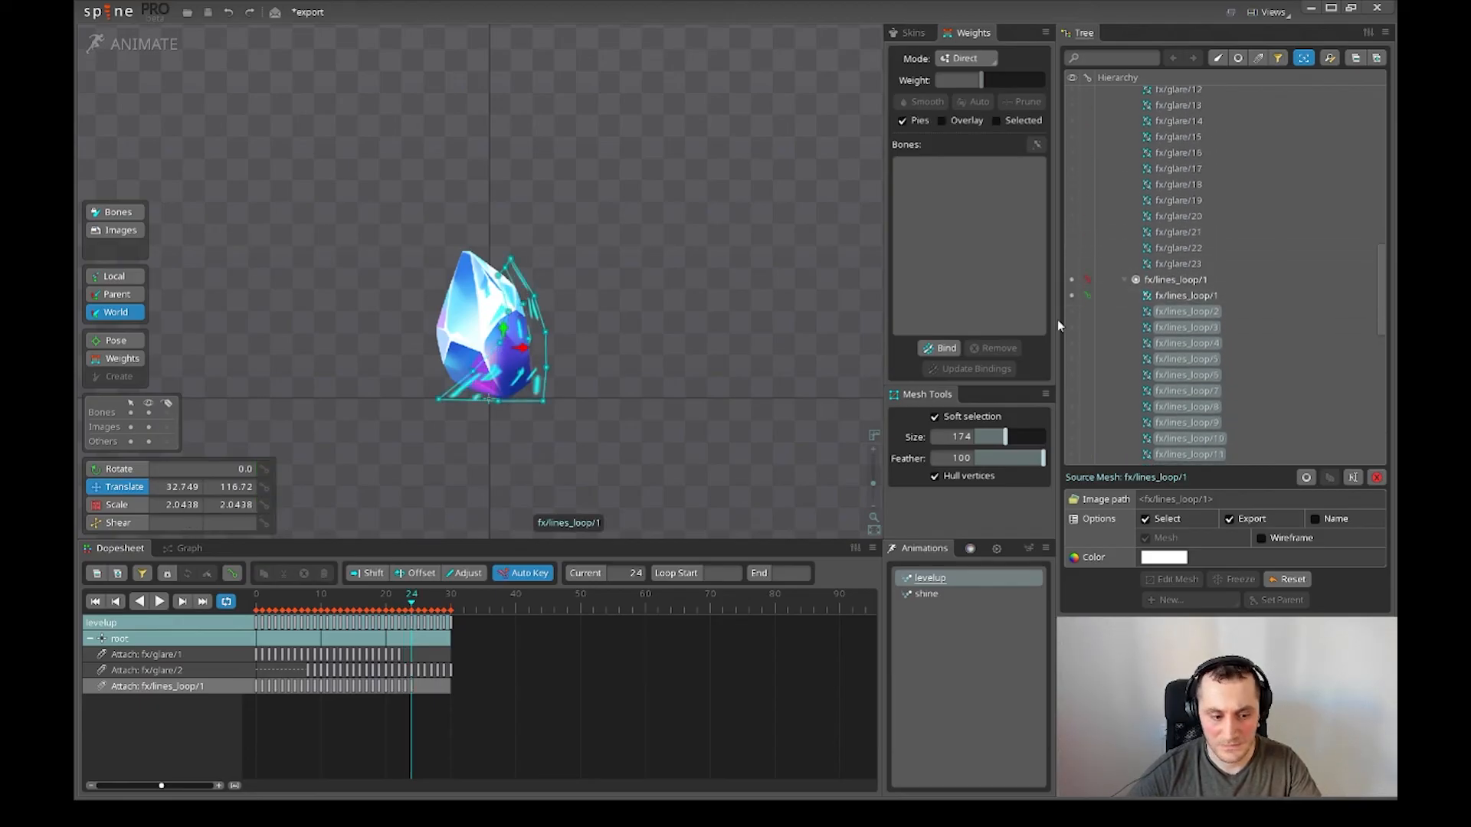
- Delete the fx/glare/1 and fx/glare/2 attachment keys from the levelup animation and return to frame 0
drag(477, 672, 225, 656)
key(Delete)
drag(265, 602, 215, 633)
- Play the levelup animation and examine the lines loop around the crystal in the outline preview
key(d)
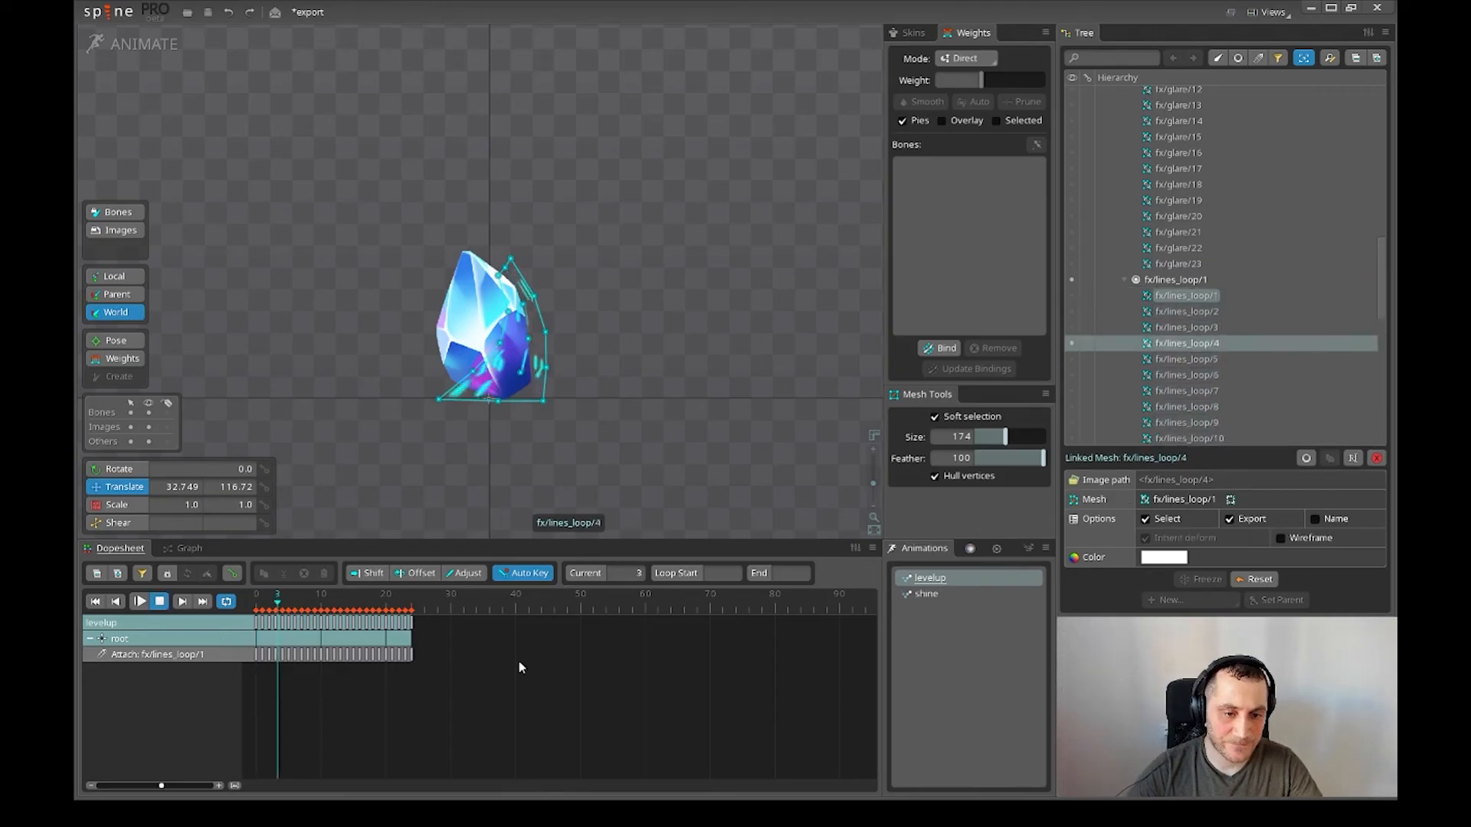
key(space)
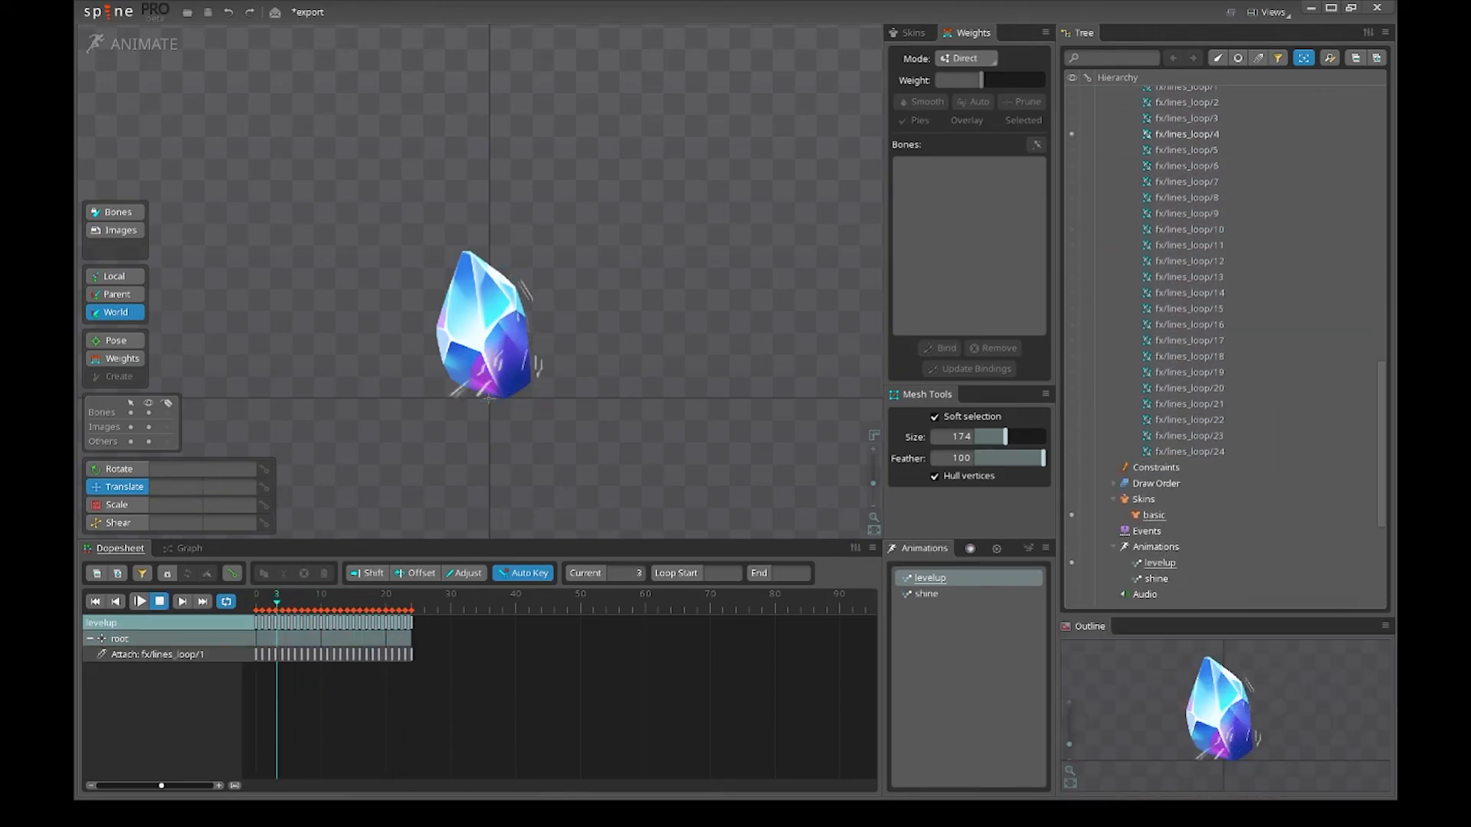
scroll(1241, 722, up, 3)
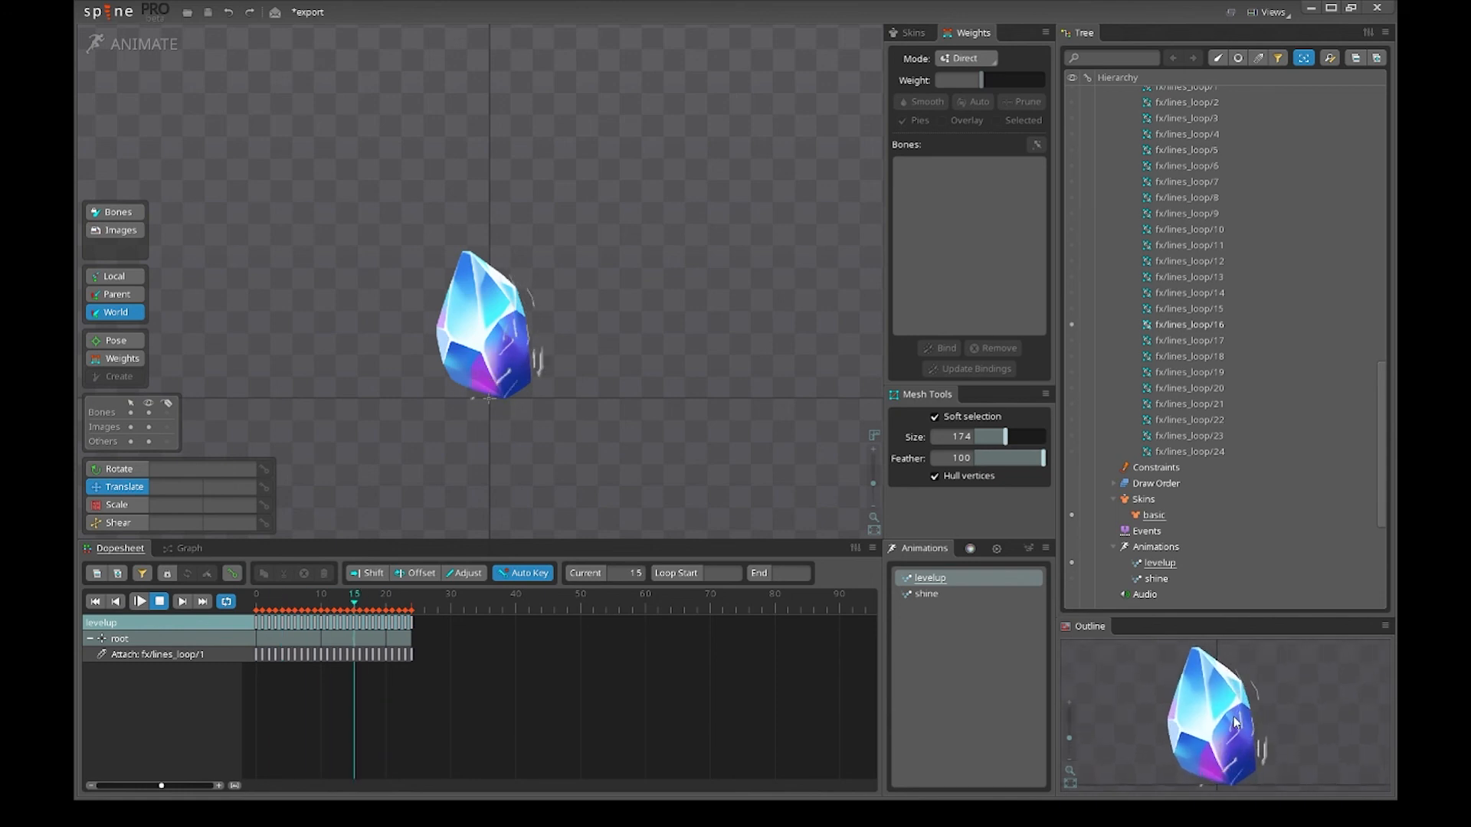
scroll(1234, 719, down, 1)
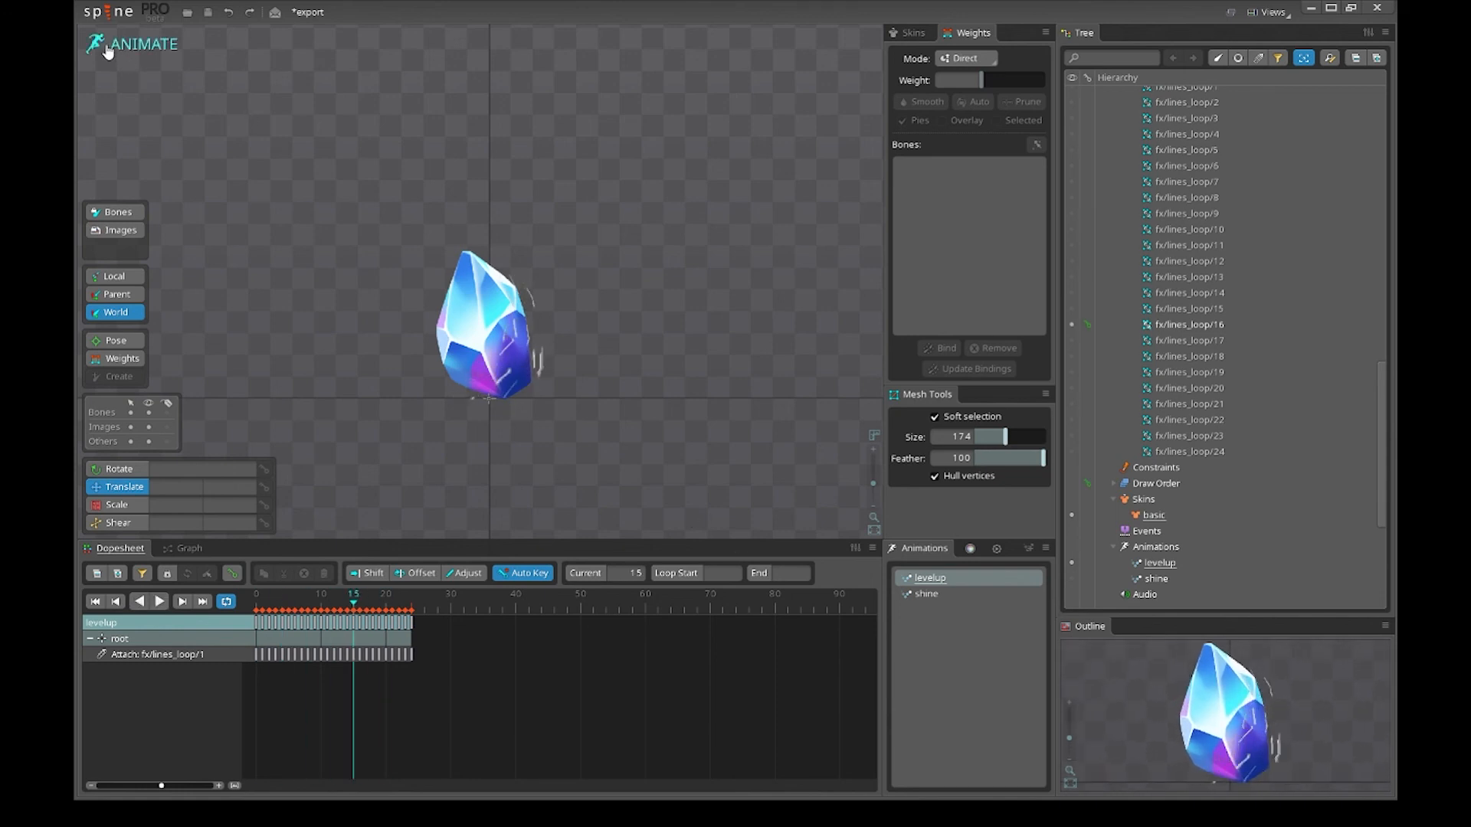
- In setup mode, set the blending of the fx/lines_loop/1 slot to Additive
click(107, 47)
click(524, 512)
scroll(1241, 199, up, 1)
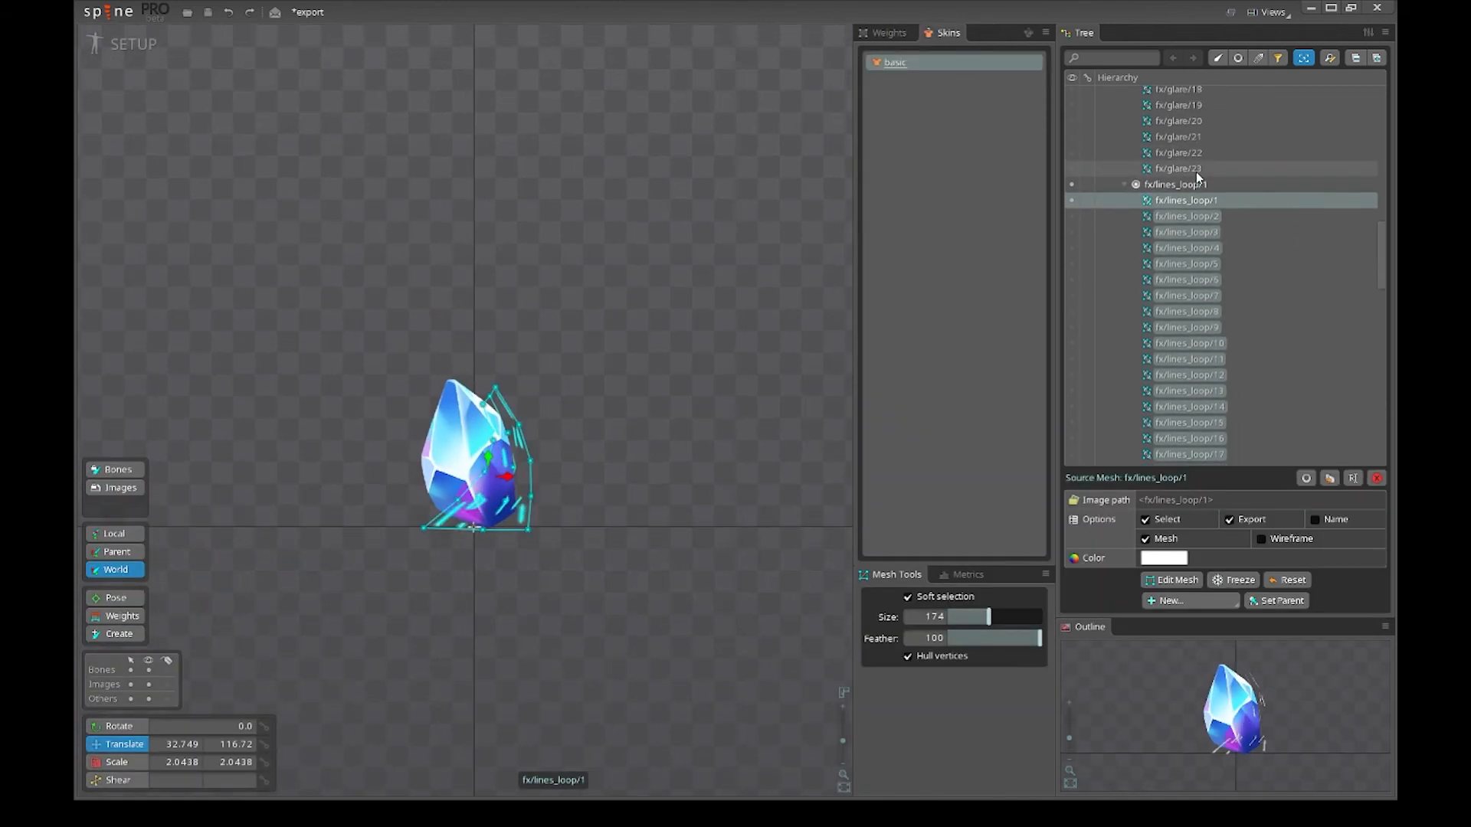
click(1197, 184)
click(1149, 579)
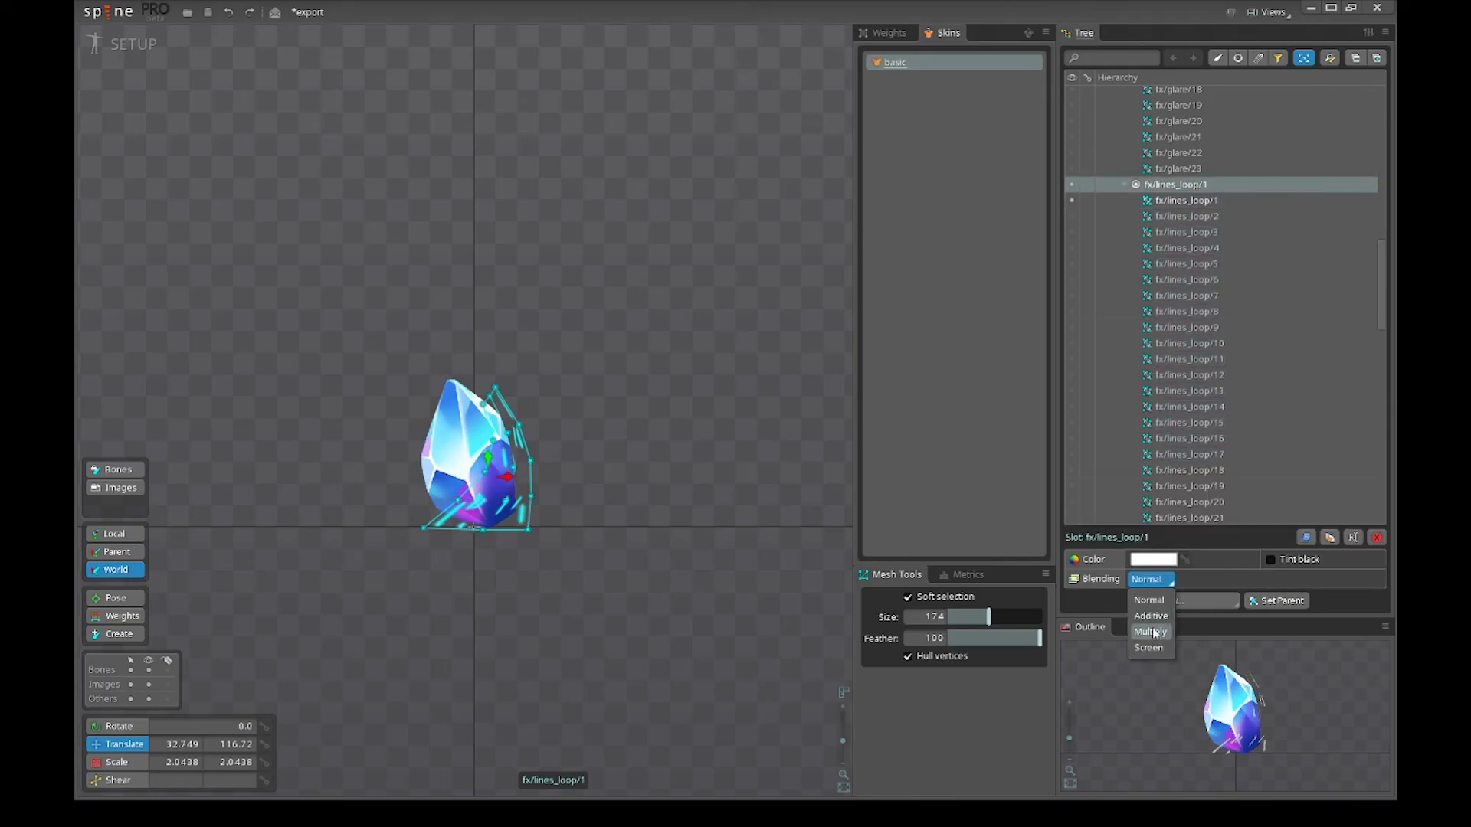
click(1151, 616)
- Set the fx/lines_loop/1 slot color to blue 0982FFFF
click(1132, 560)
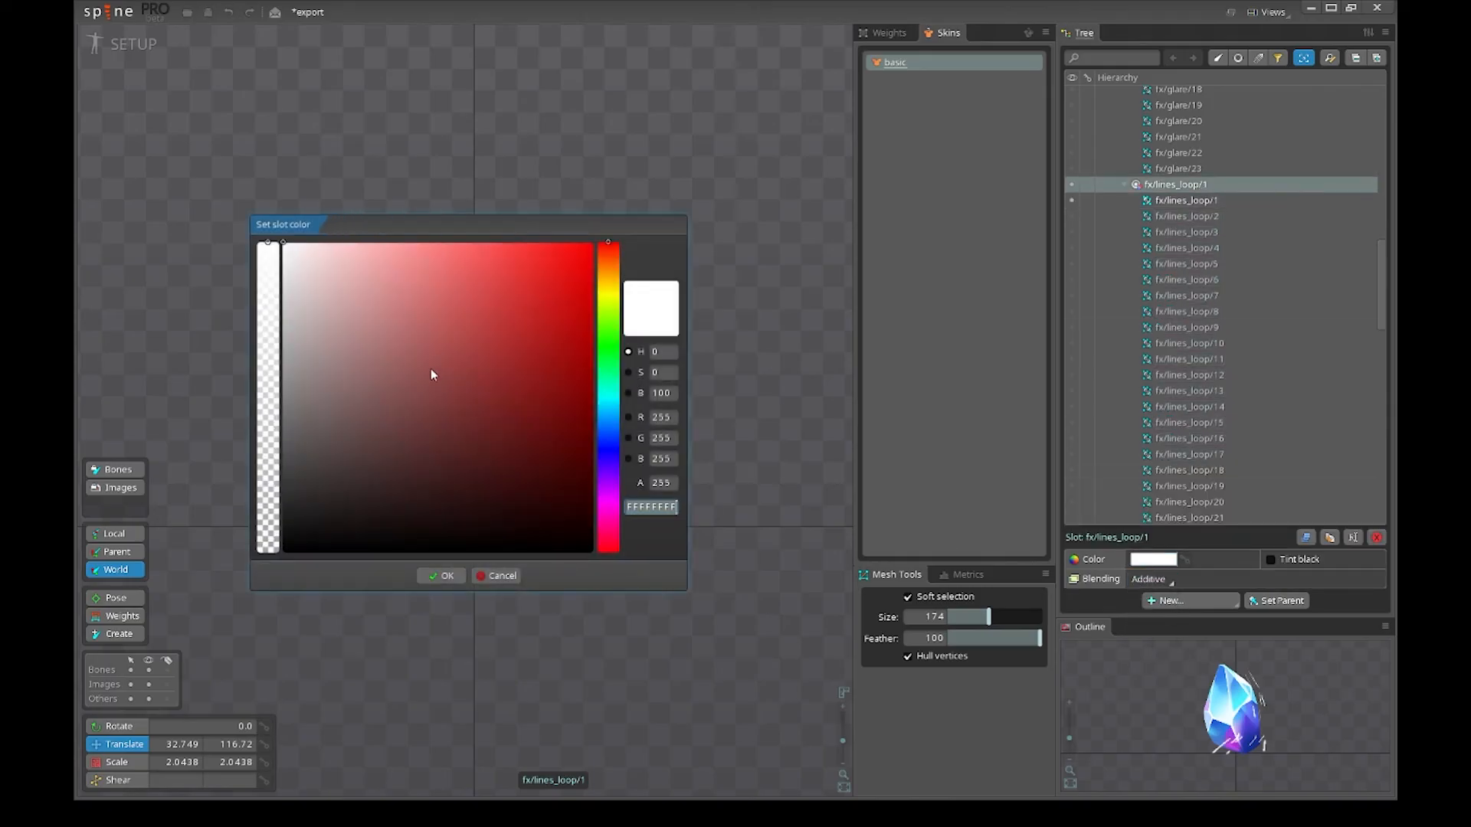
click(608, 405)
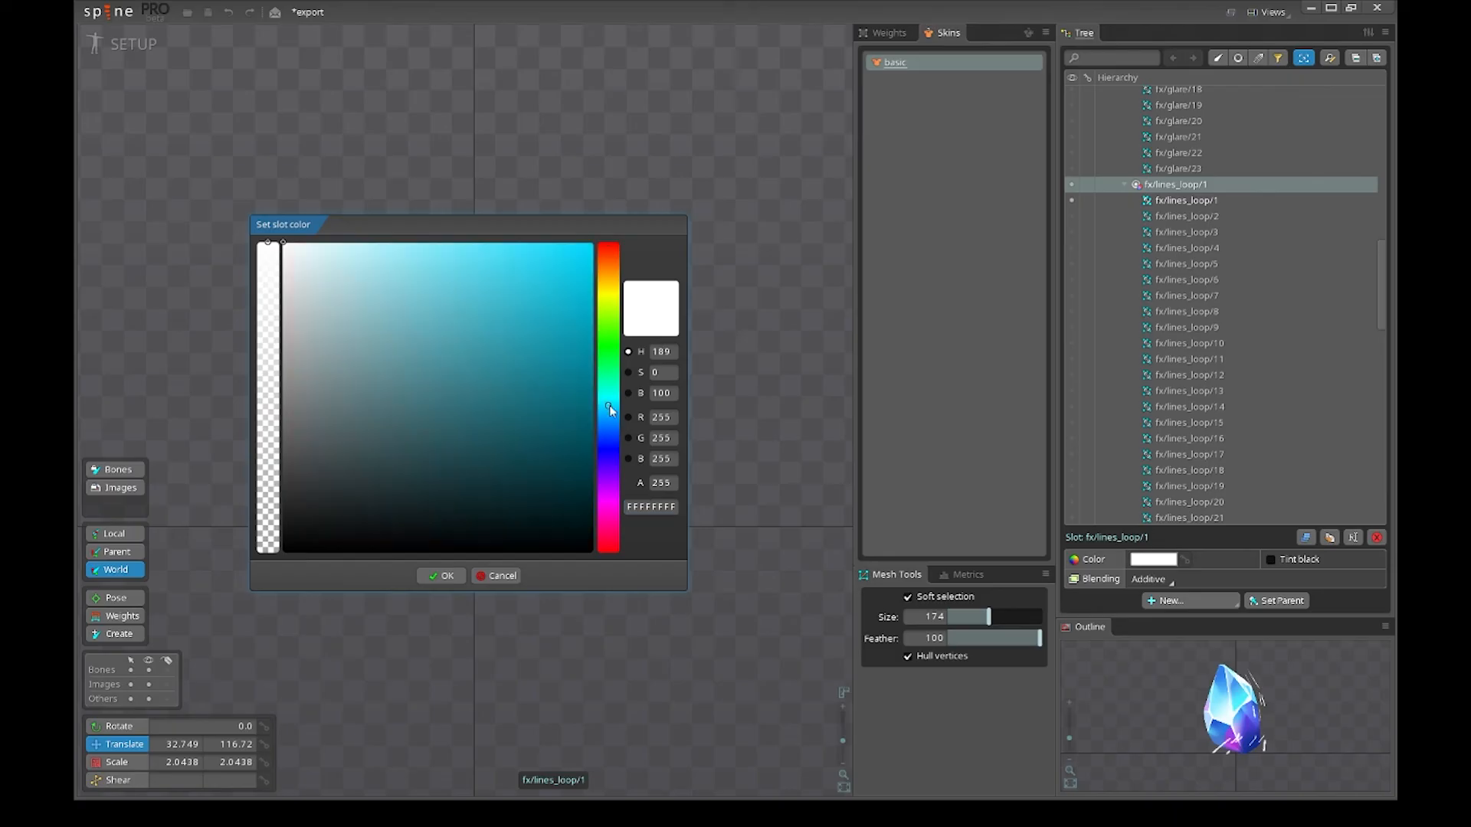
drag(564, 279, 576, 197)
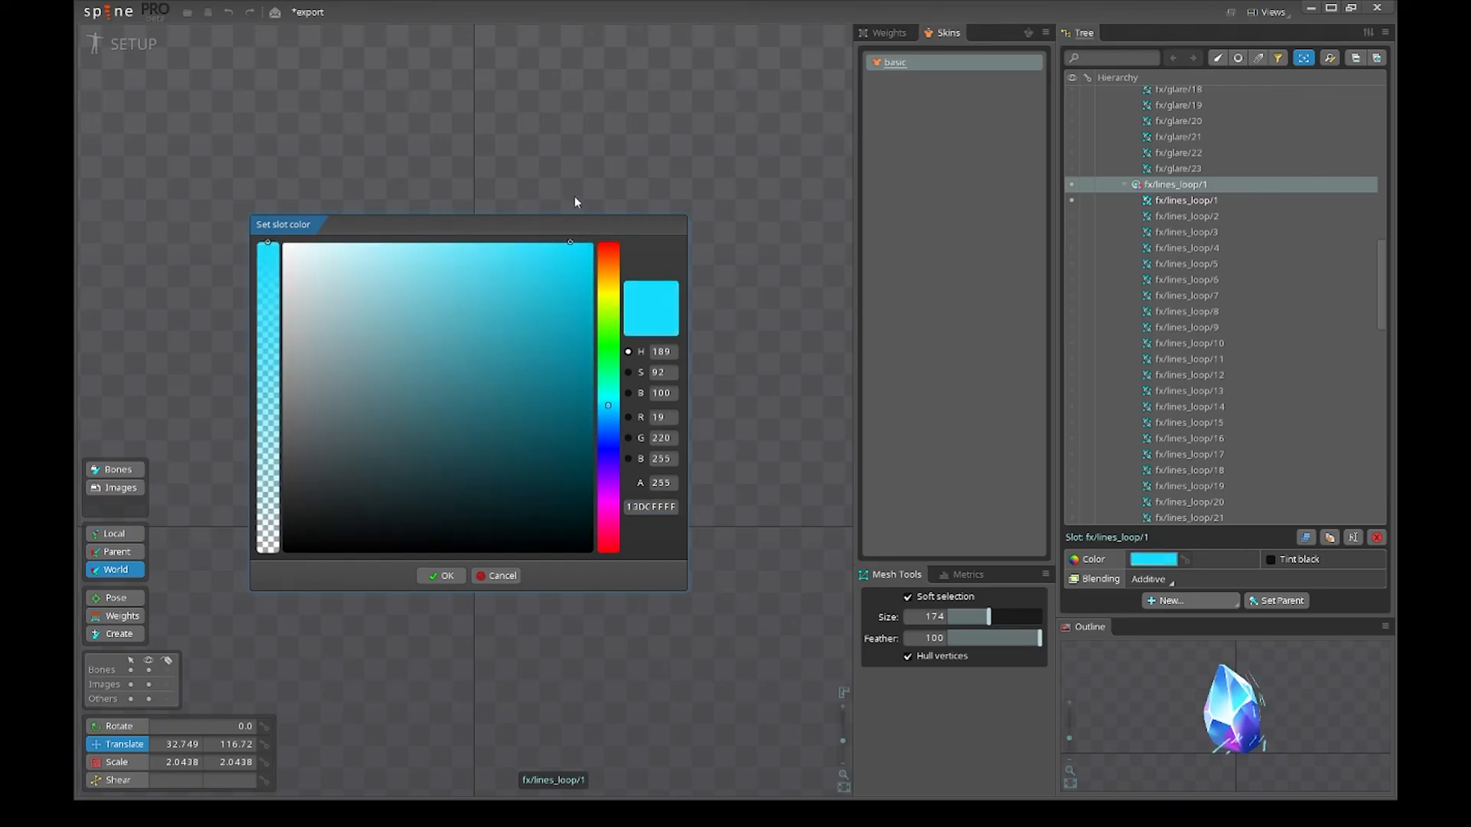
click(608, 399)
drag(609, 406, 598, 423)
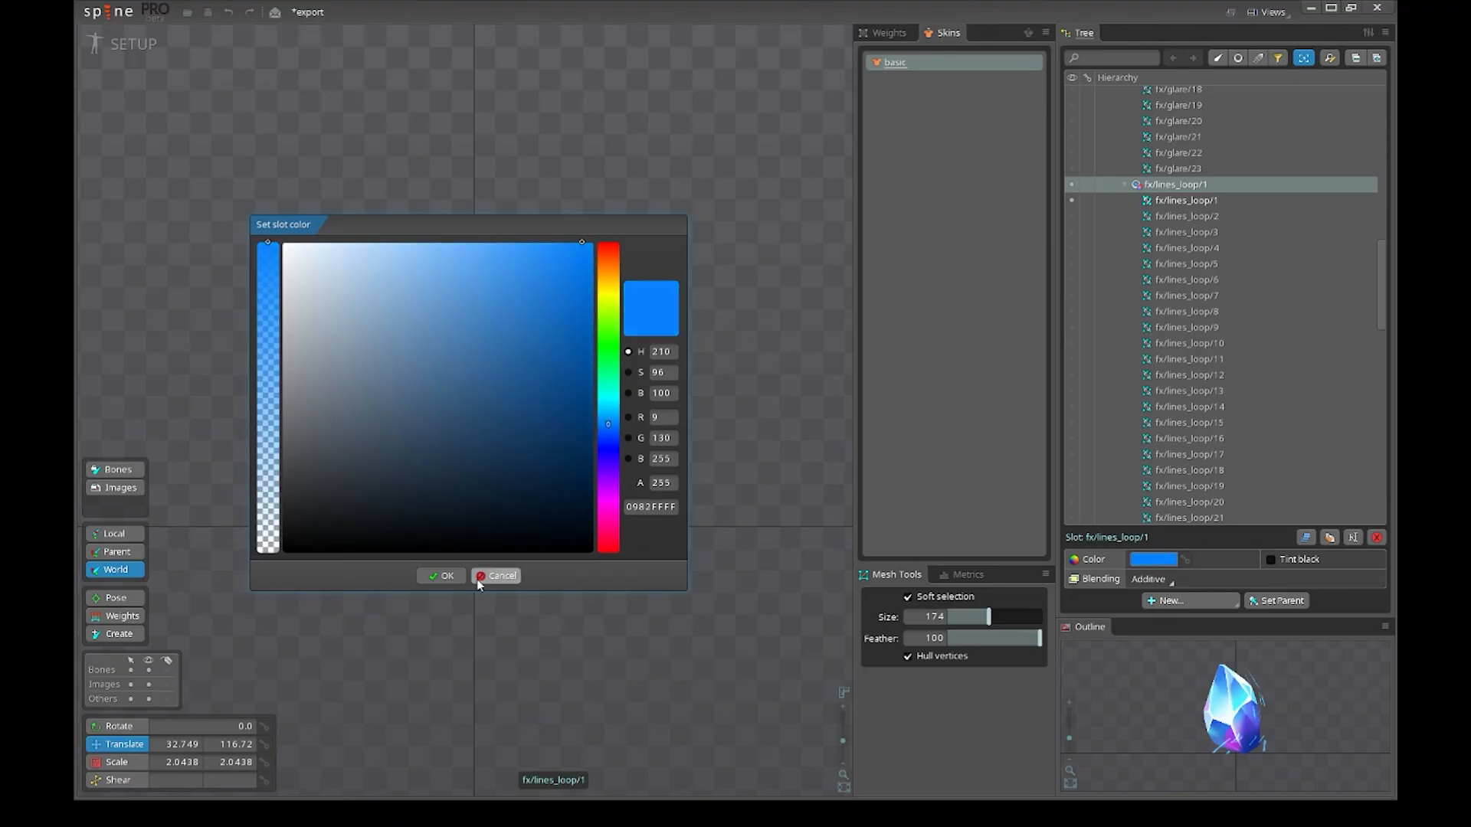
click(439, 578)
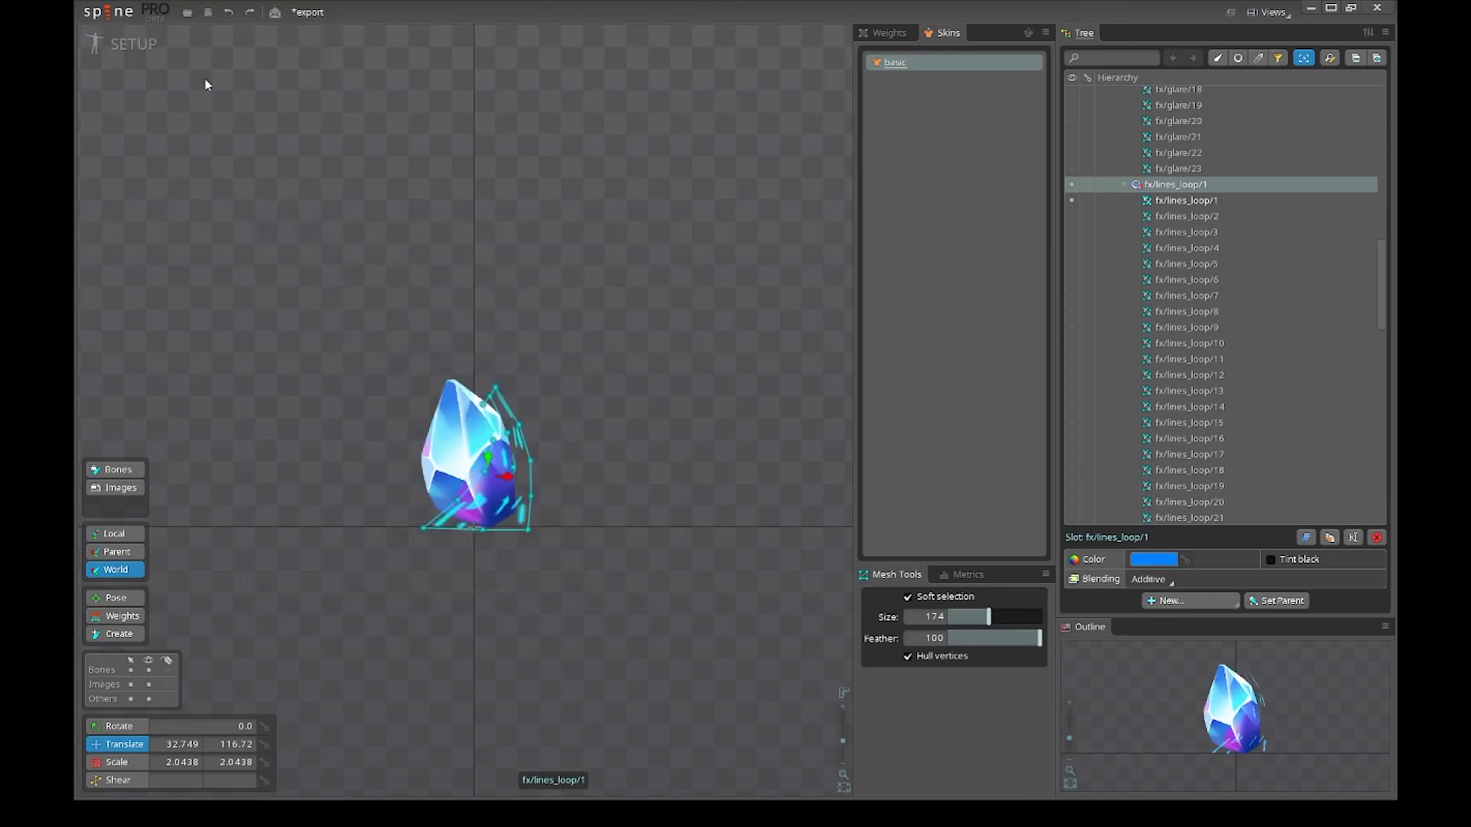
- Duplicate the fx/lines_loop/1 slot together with its animation keys
click(1331, 541)
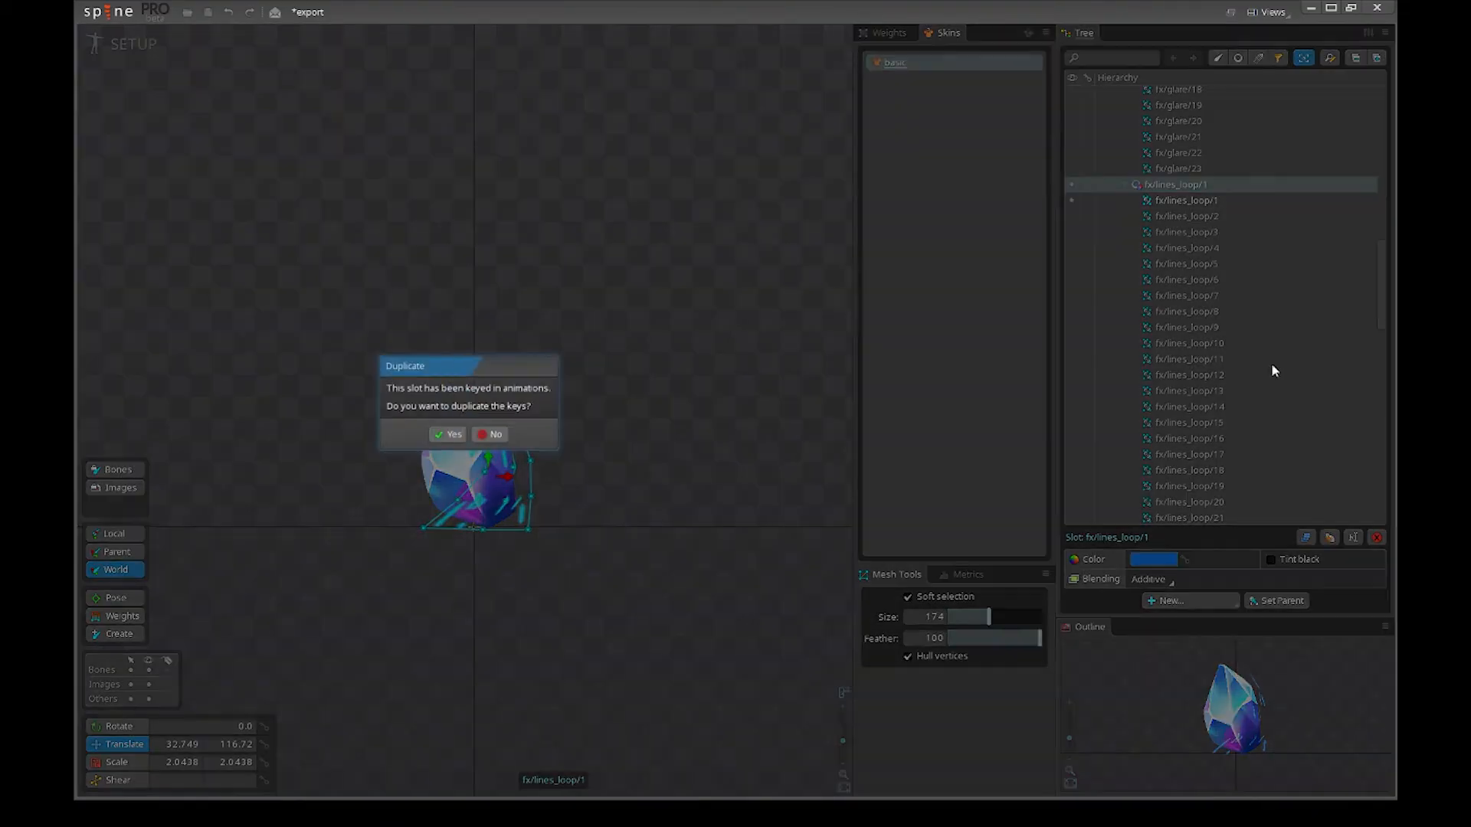
click(450, 434)
scroll(481, 573, up, 3)
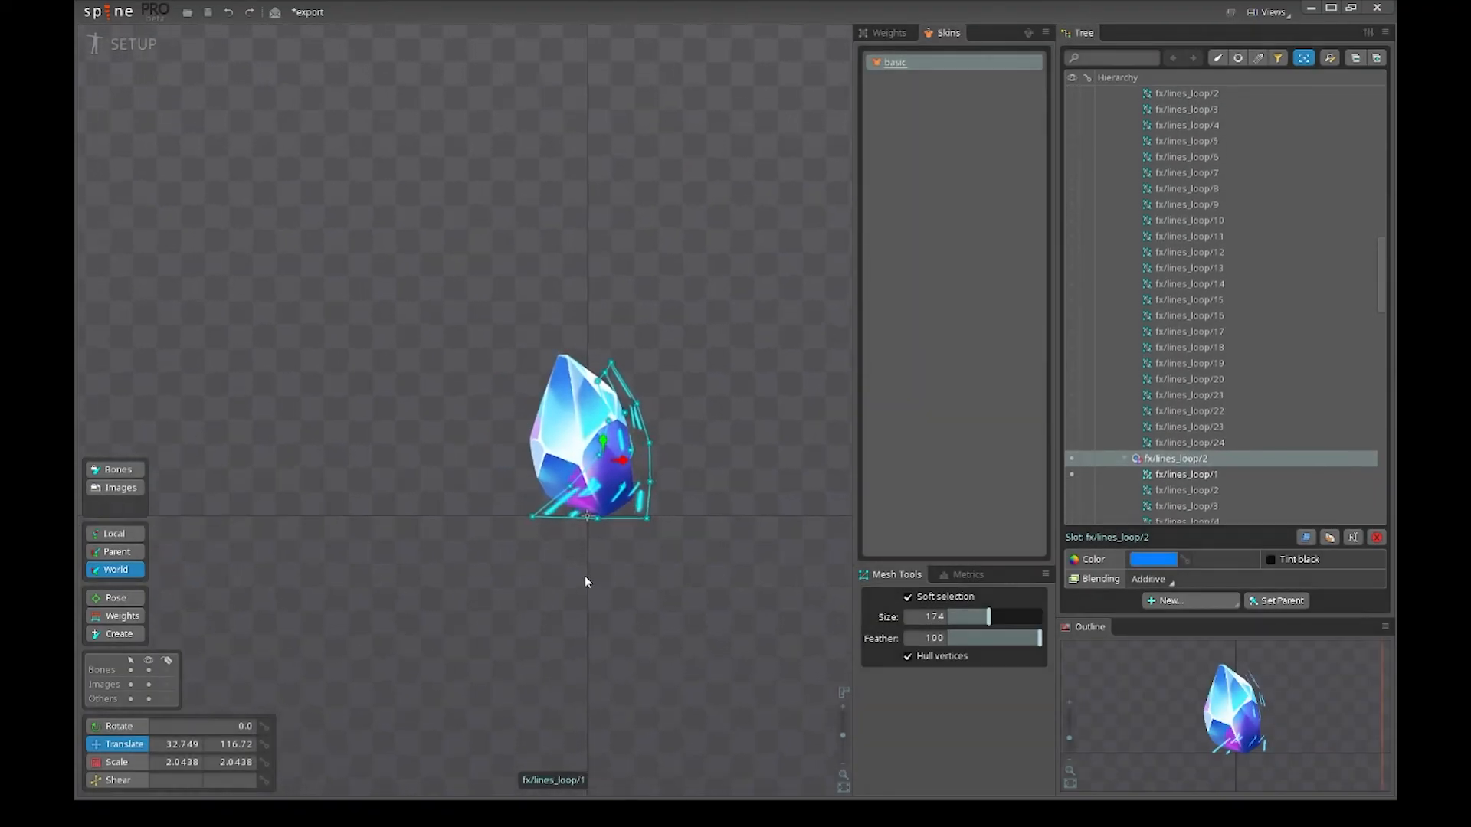
- Mirror the duplicated lines with an X scale of -2.0438 and place them along the crystal's left side at about (-33, 177)
click(162, 763)
click(165, 763)
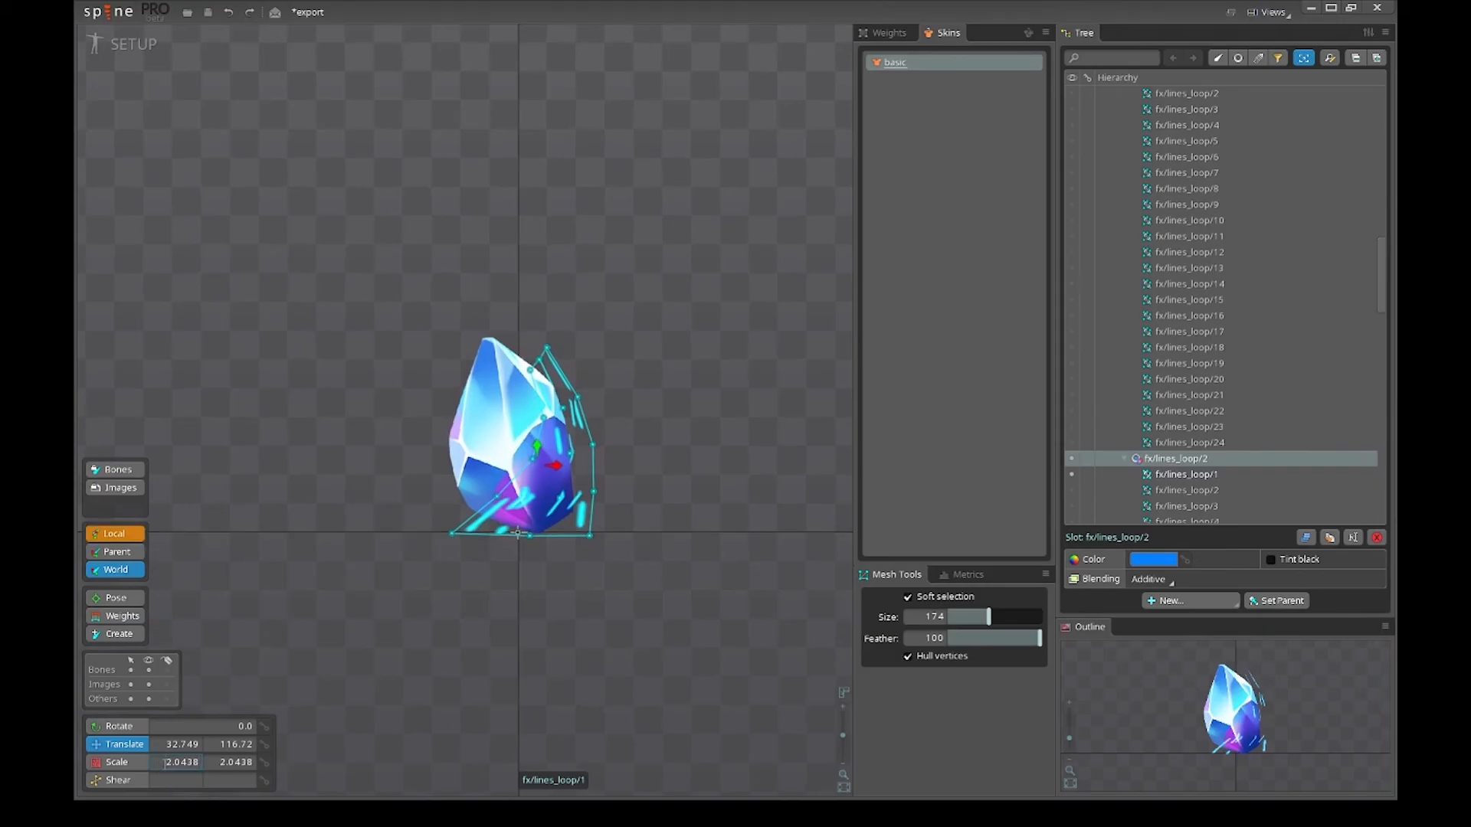
text(-)
drag(677, 587, 643, 576)
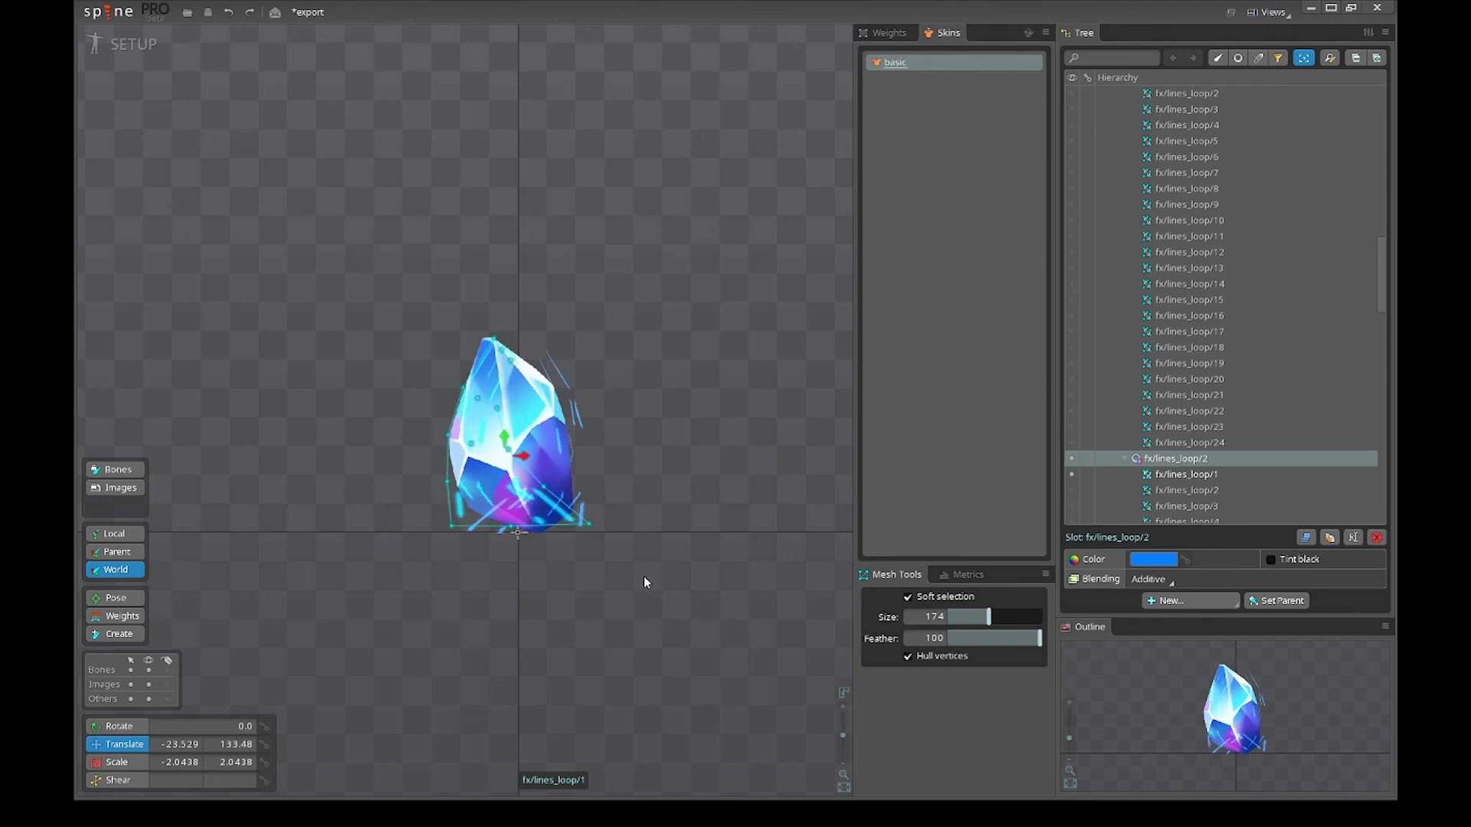
click(1157, 475)
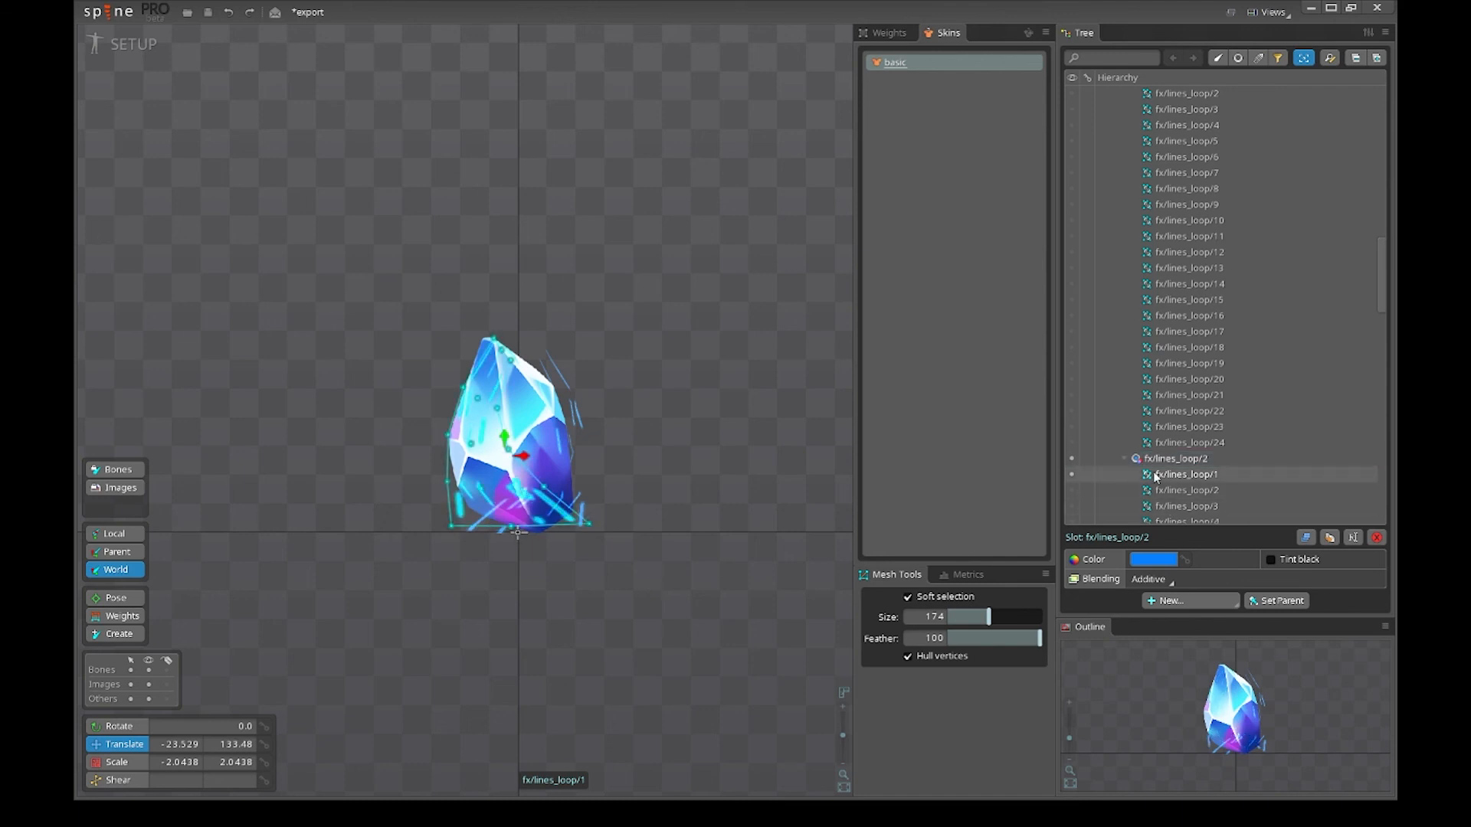
key(space)
drag(659, 568, 728, 576)
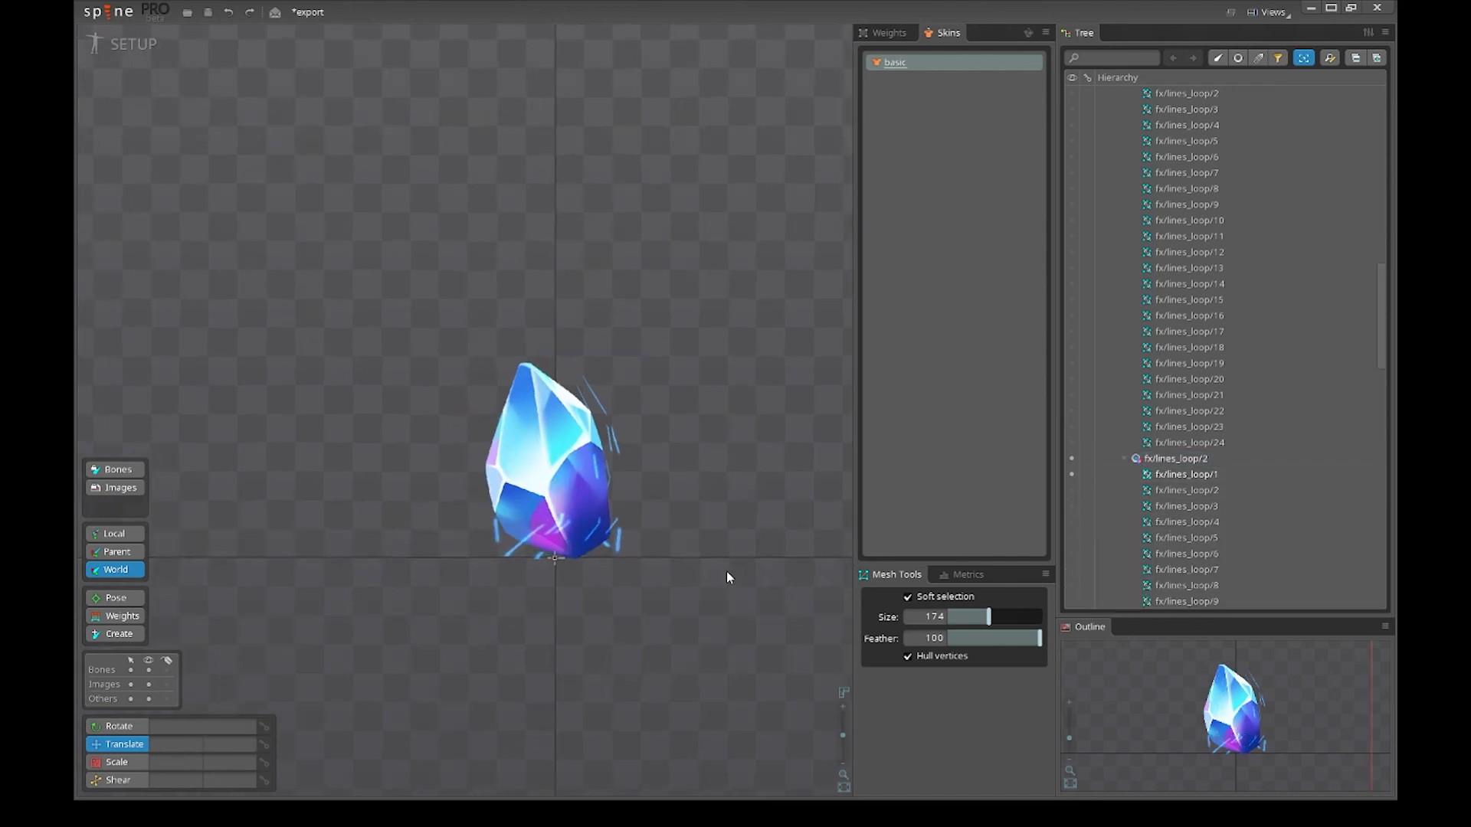
click(511, 513)
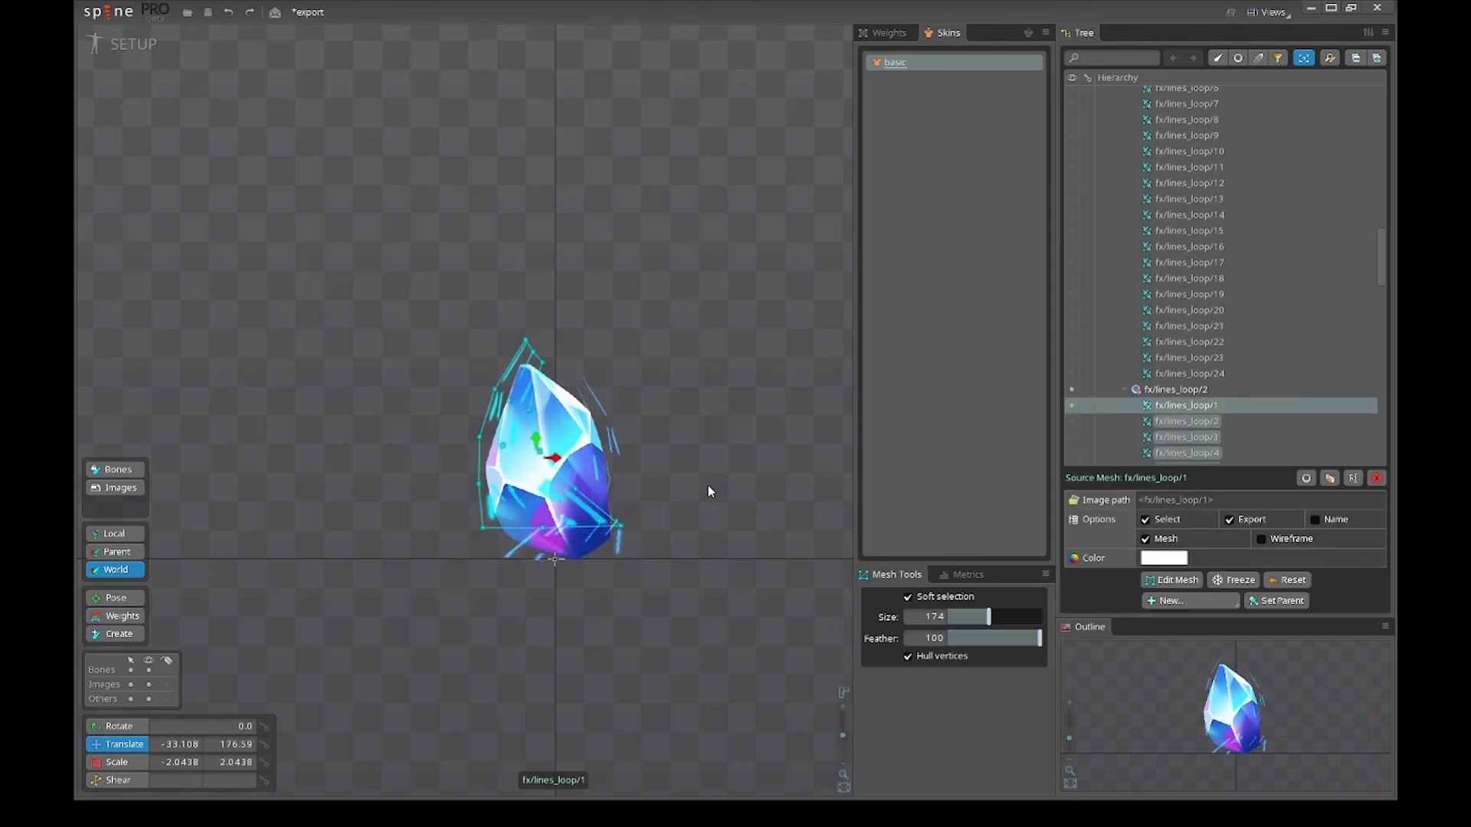
click(706, 488)
scroll(709, 494, down, 2)
- Play the levelup animation in animate mode and examine the lines on both sides of the crystal
click(125, 46)
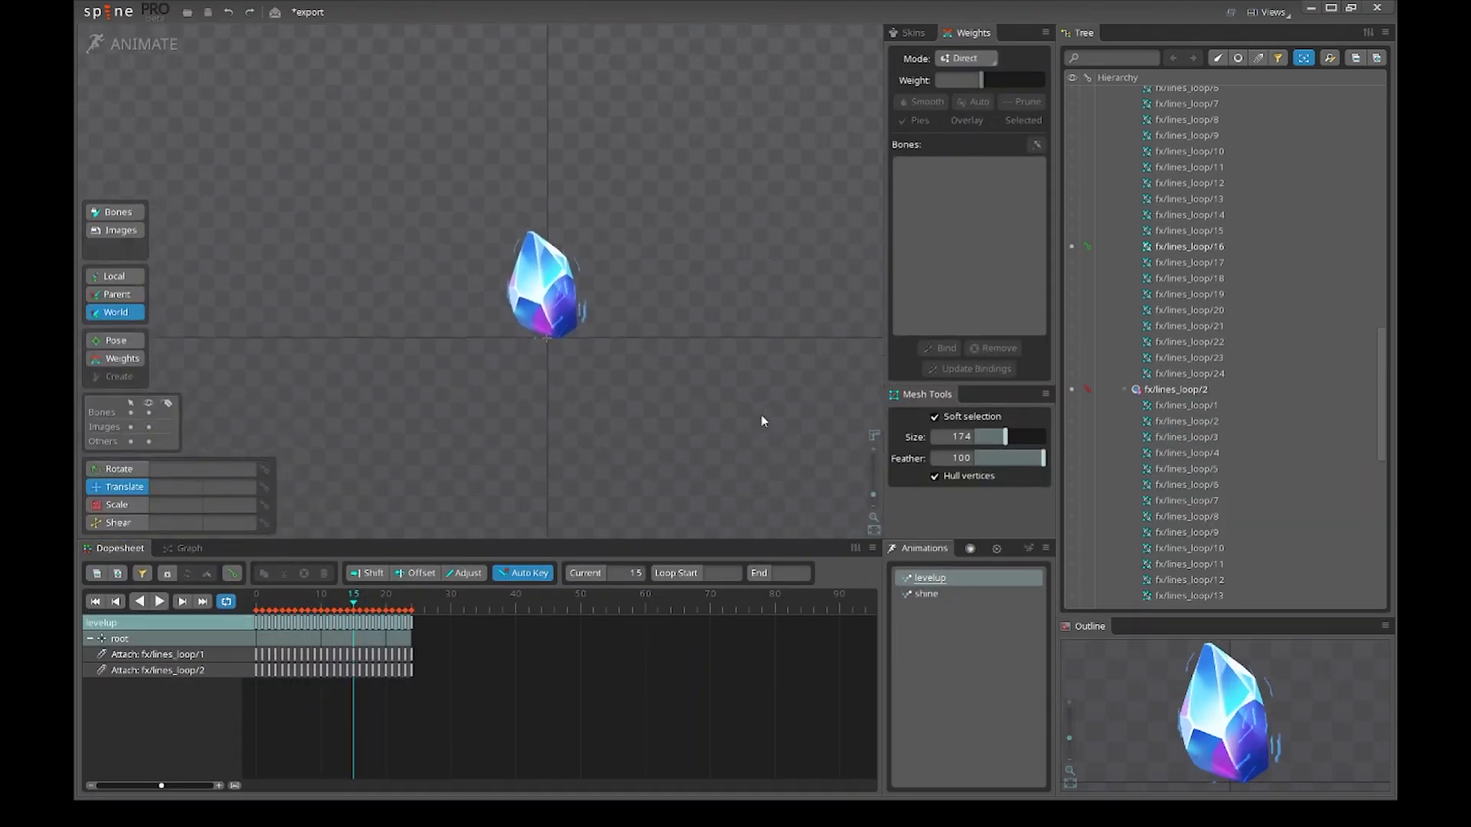
key(d)
scroll(701, 429, down, 1)
drag(700, 431, 703, 473)
scroll(703, 472, up, 3)
key(d)
- In setup mode, move the mirrored lines outward to about (-62, 146) and enlarge the original right-side lines to a scale of about 2.52
click(143, 46)
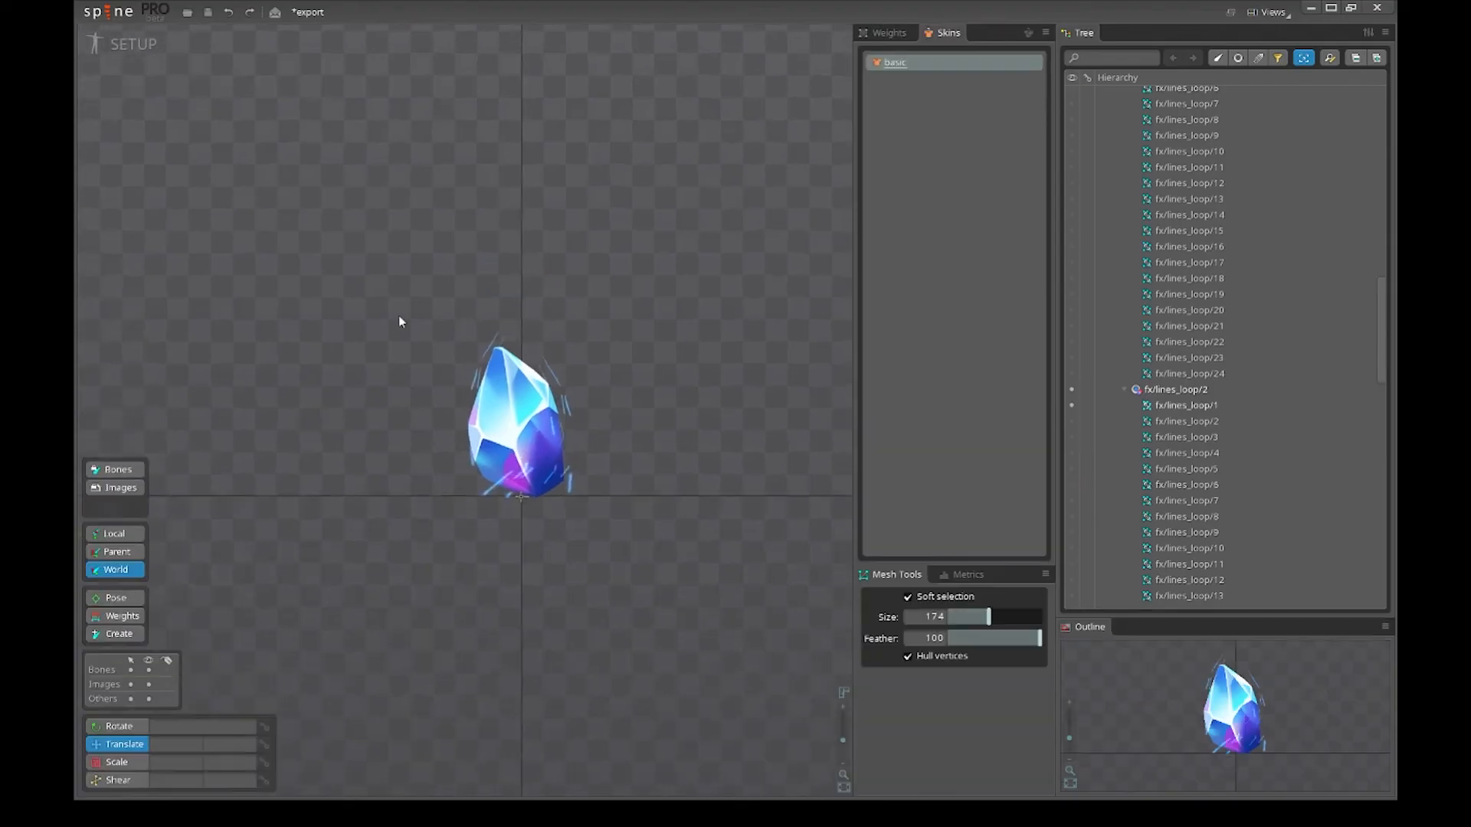
click(463, 416)
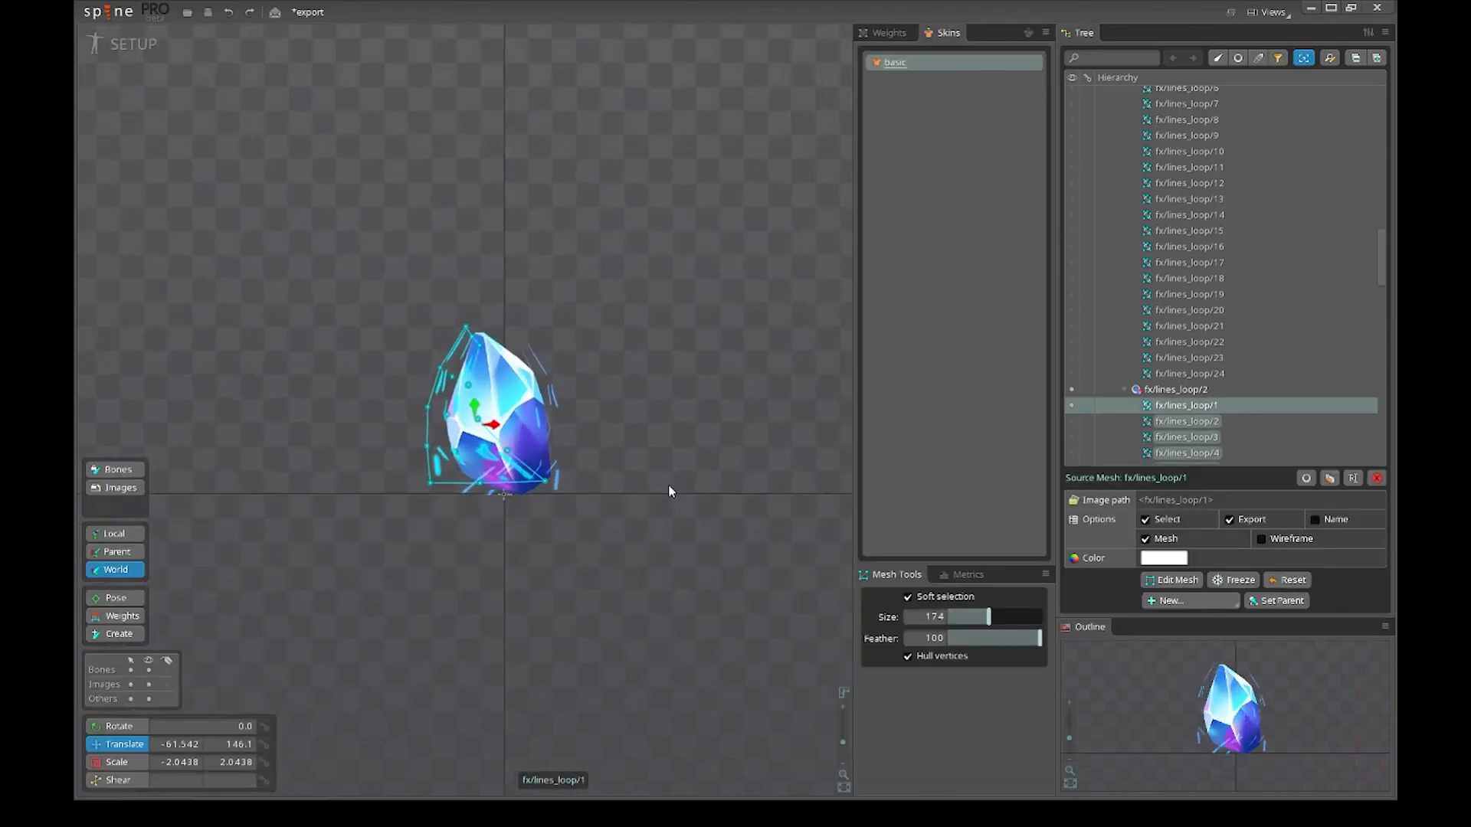
click(586, 426)
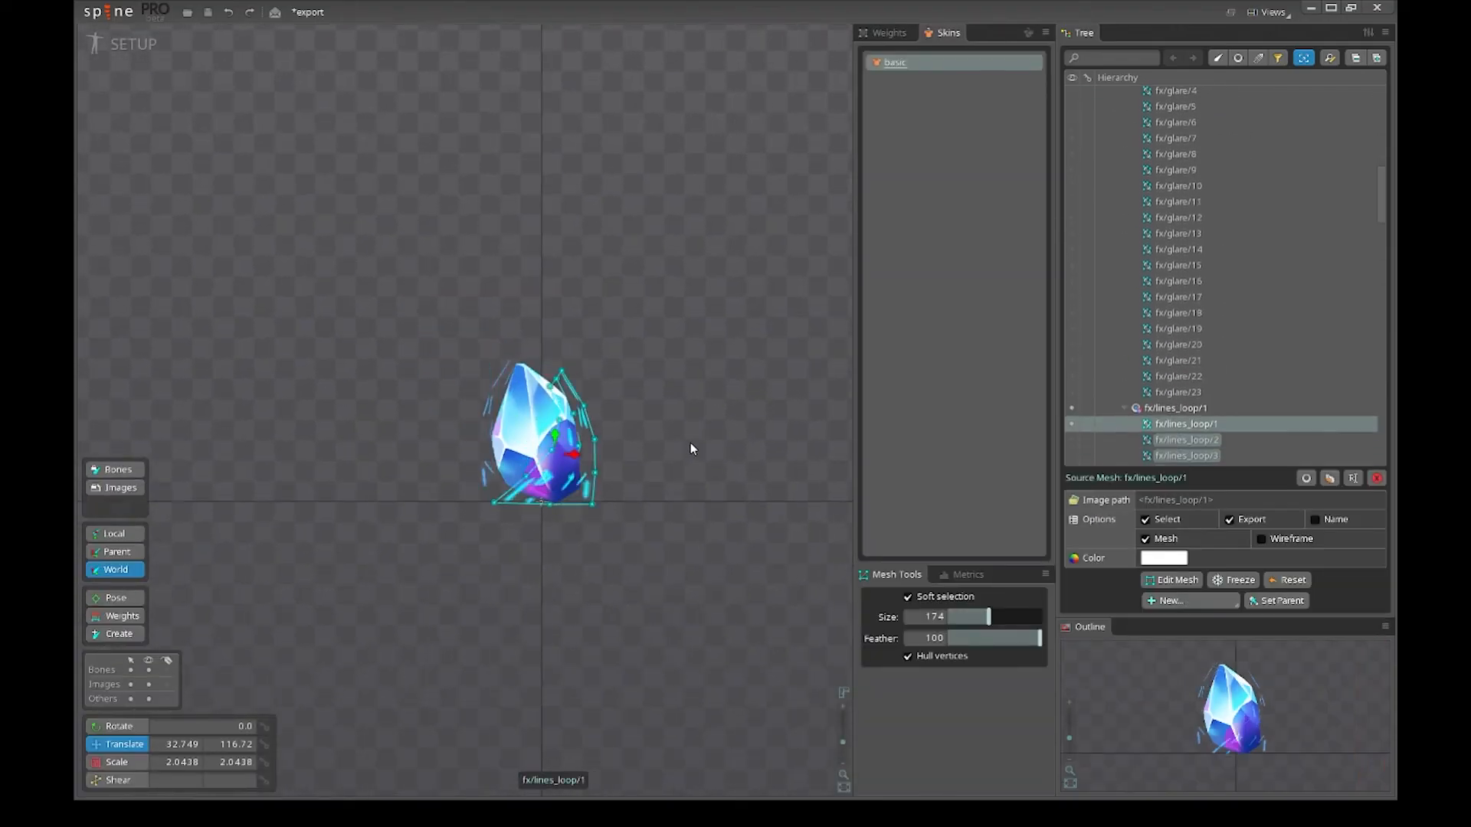
key(x)
drag(691, 440, 696, 420)
key(v)
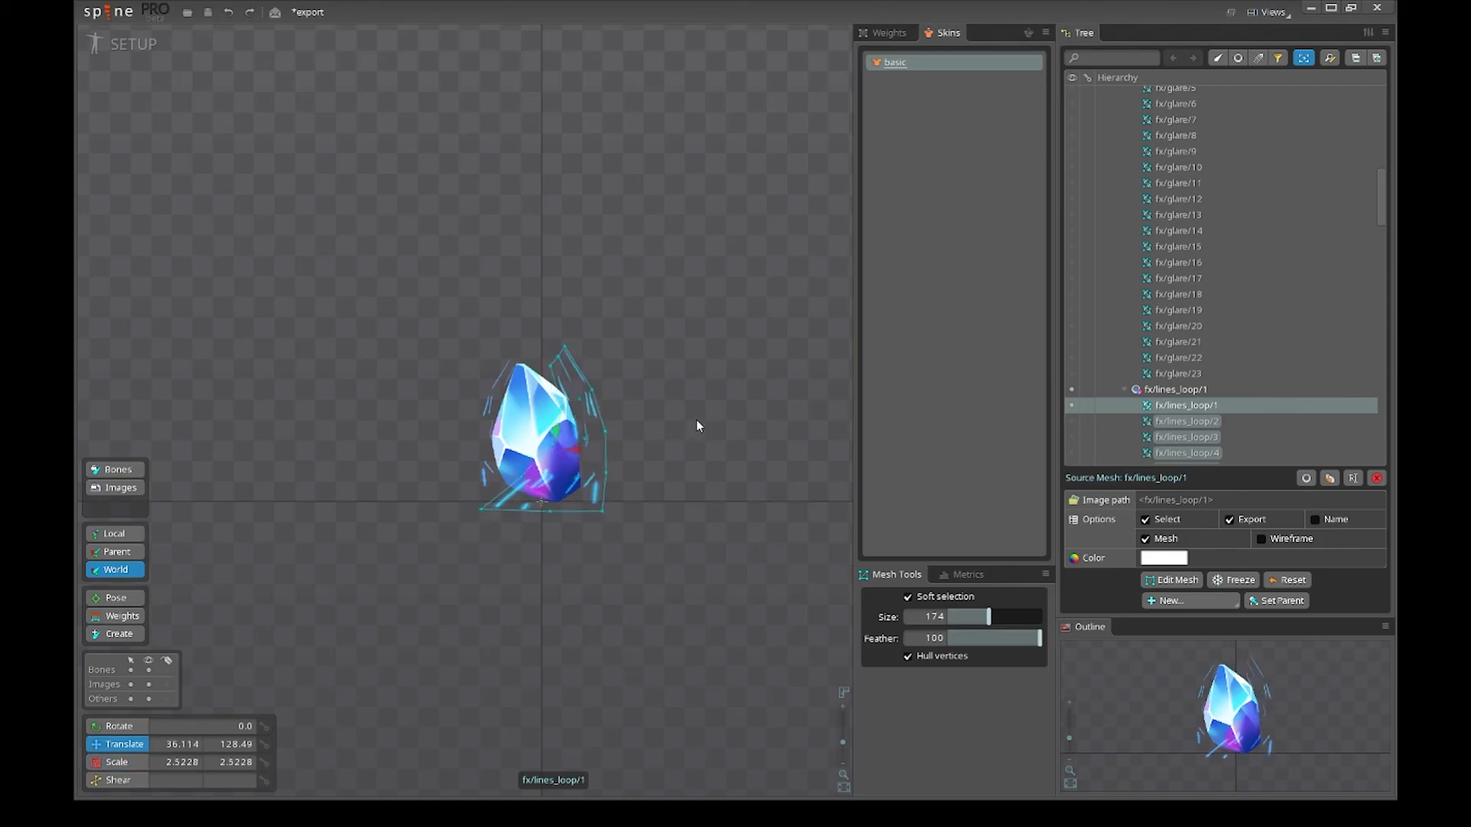
- Play the levelup animation again and examine the spacing of the enlarged lines around the crystal
click(128, 44)
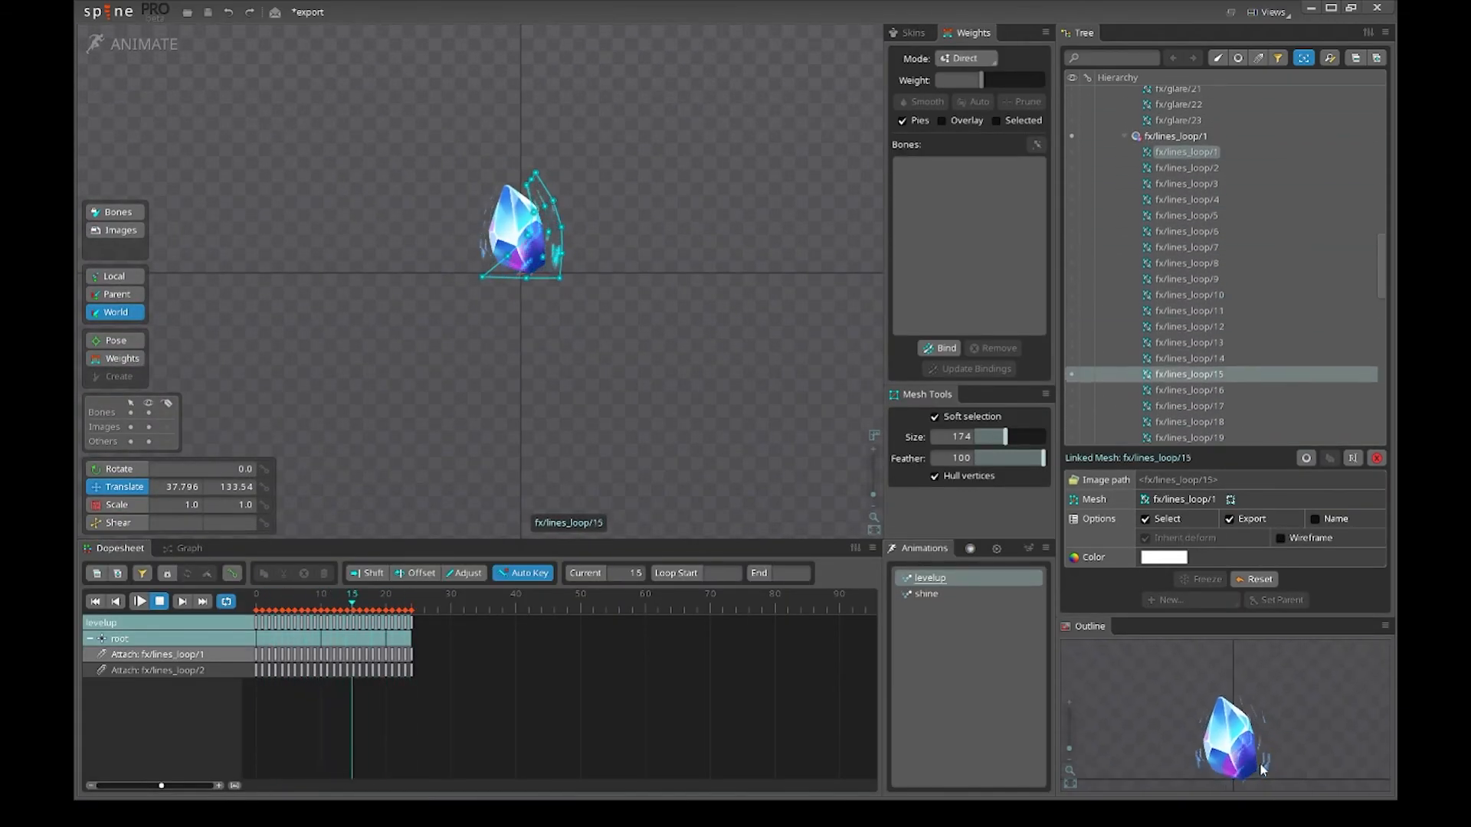
scroll(1258, 759, up, 1)
drag(545, 388, 566, 478)
scroll(613, 425, up, 2)
key(space)
key(d)
click(553, 289)
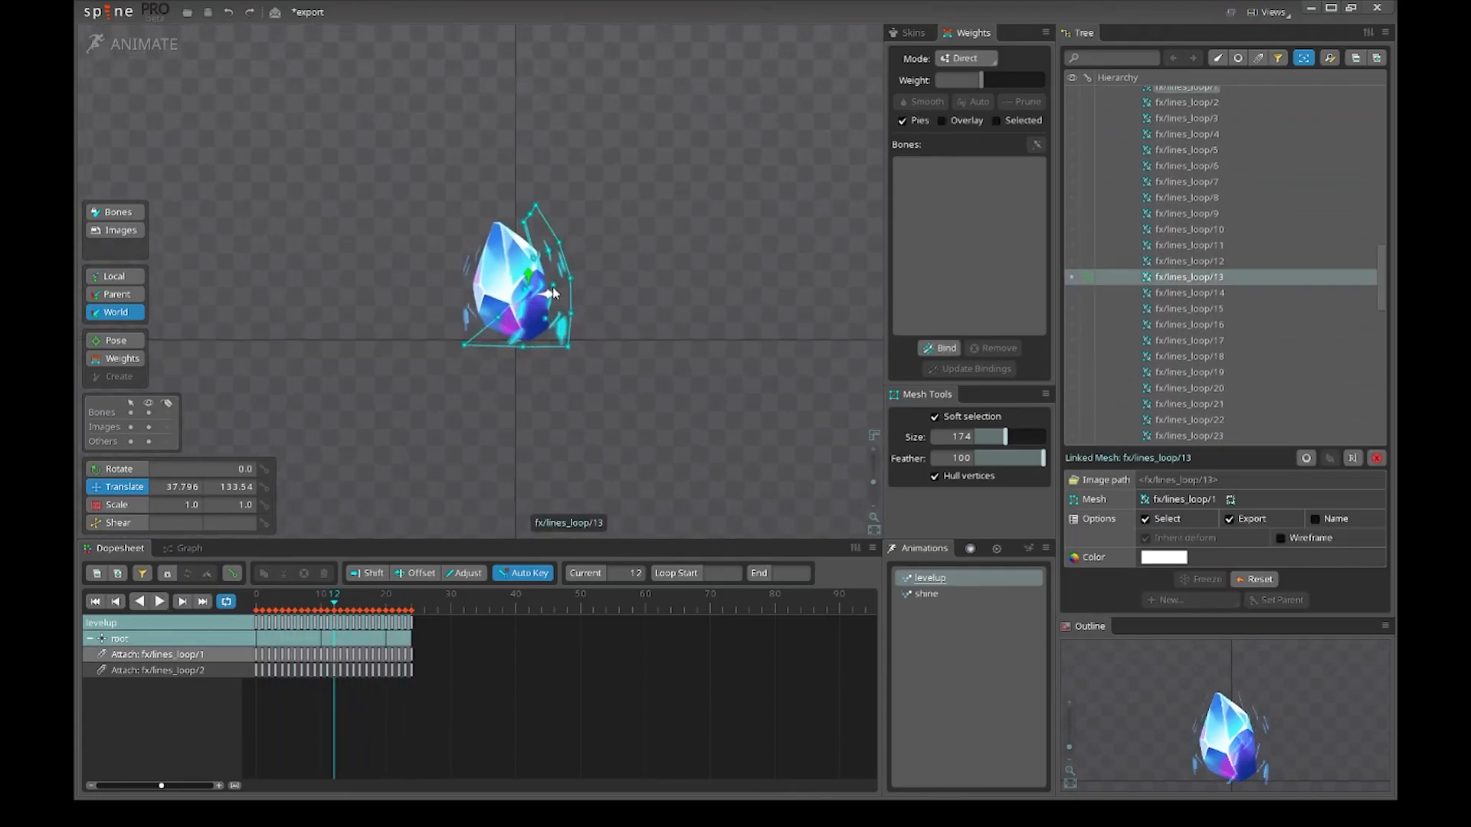
- In setup mode, select the right-side source mesh fx/lines_loop/1 and examine its vertex and triangle counts in the metrics
click(115, 44)
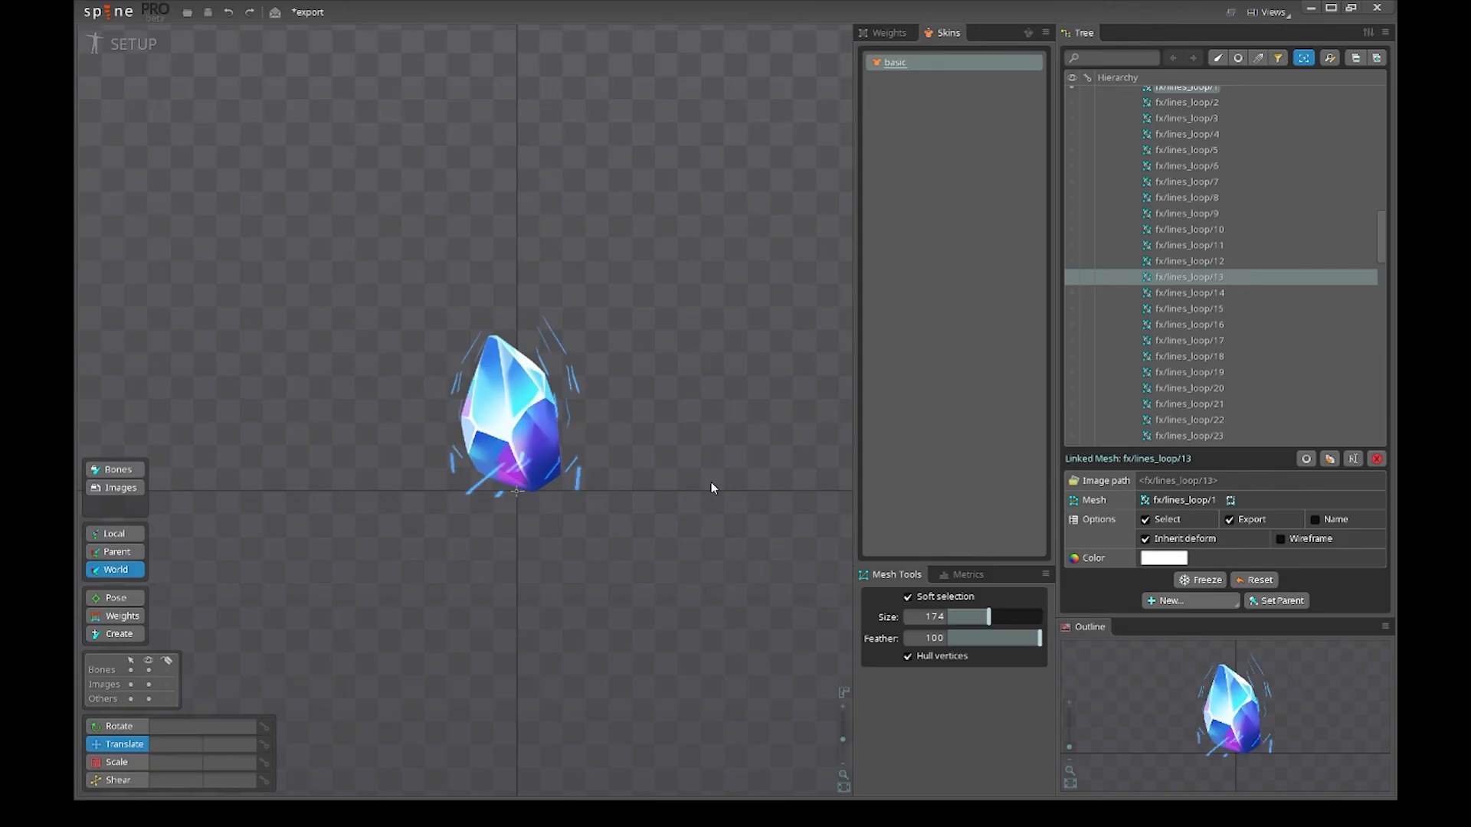
click(584, 461)
scroll(822, 563, up, 3)
click(967, 575)
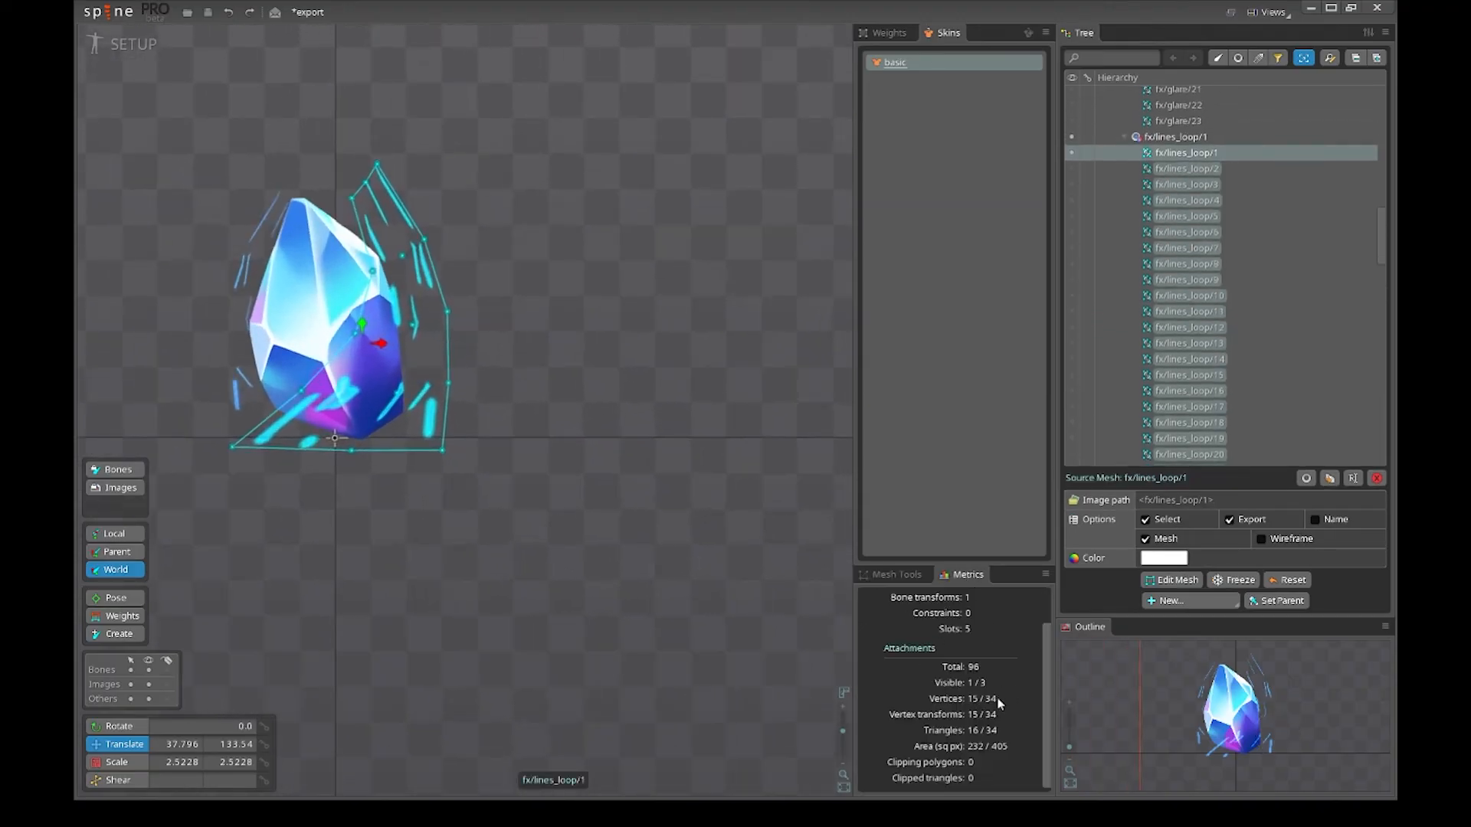
drag(347, 563, 495, 585)
scroll(596, 628, down, 3)
scroll(605, 617, up, 2)
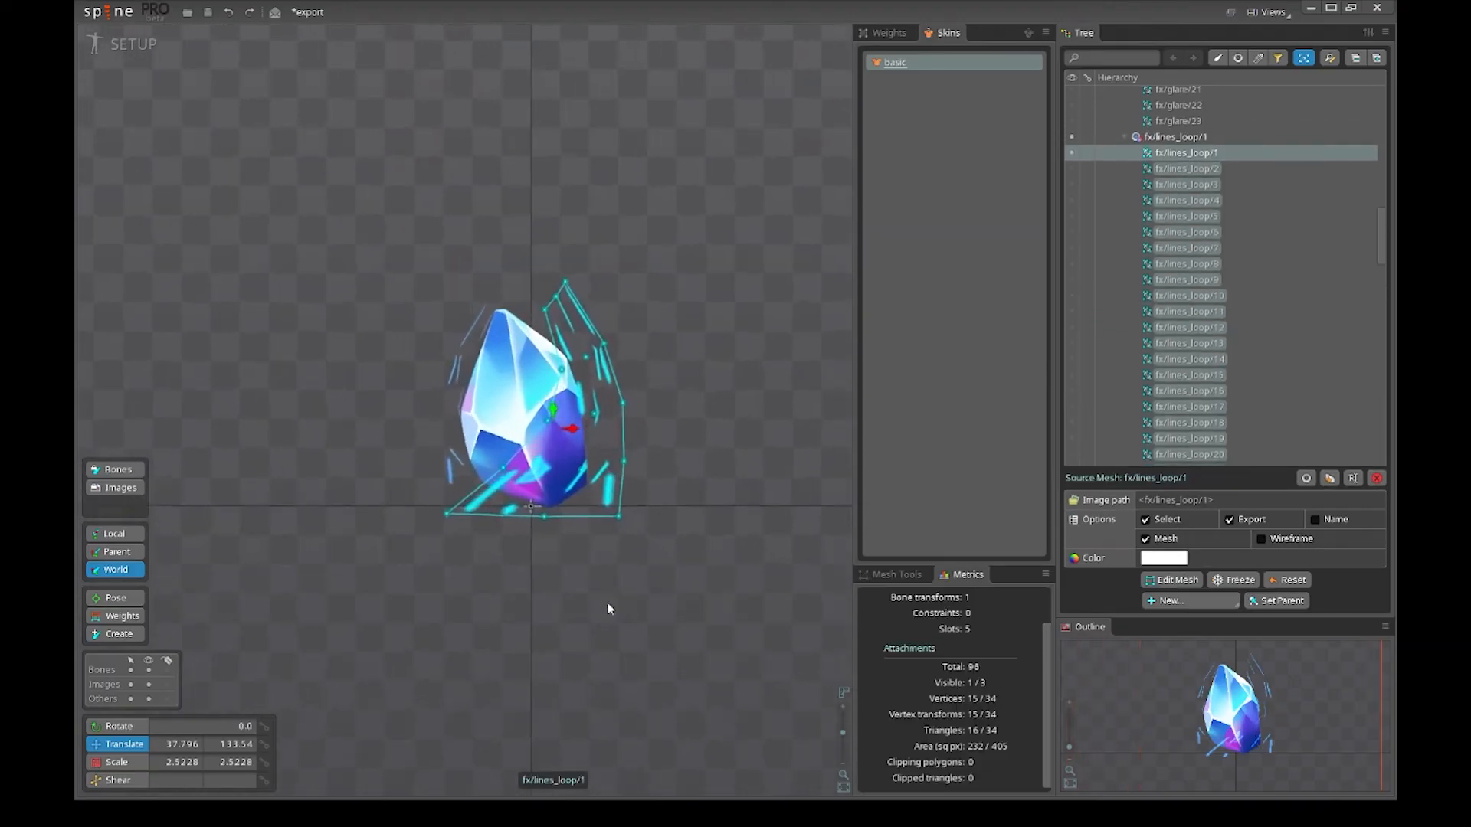
scroll(607, 605, up, 1)
drag(608, 605, 630, 675)
drag(682, 601, 626, 667)
drag(696, 627, 669, 628)
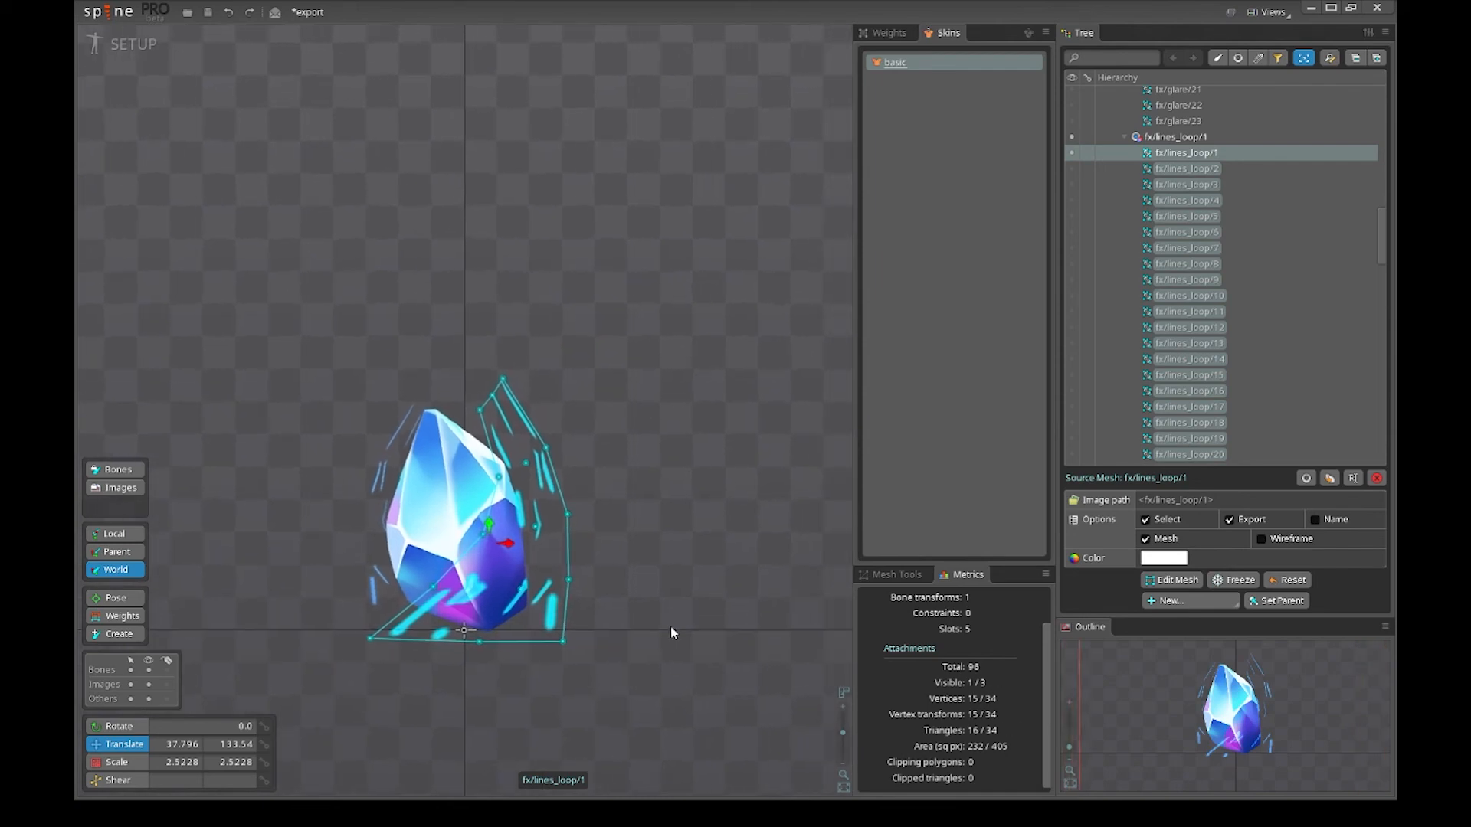
- Duplicate the fx/lines_loop/1 slot with its keys, shift the copy left to about (-46, 131) and show the mesh tools
click(1176, 136)
click(1329, 537)
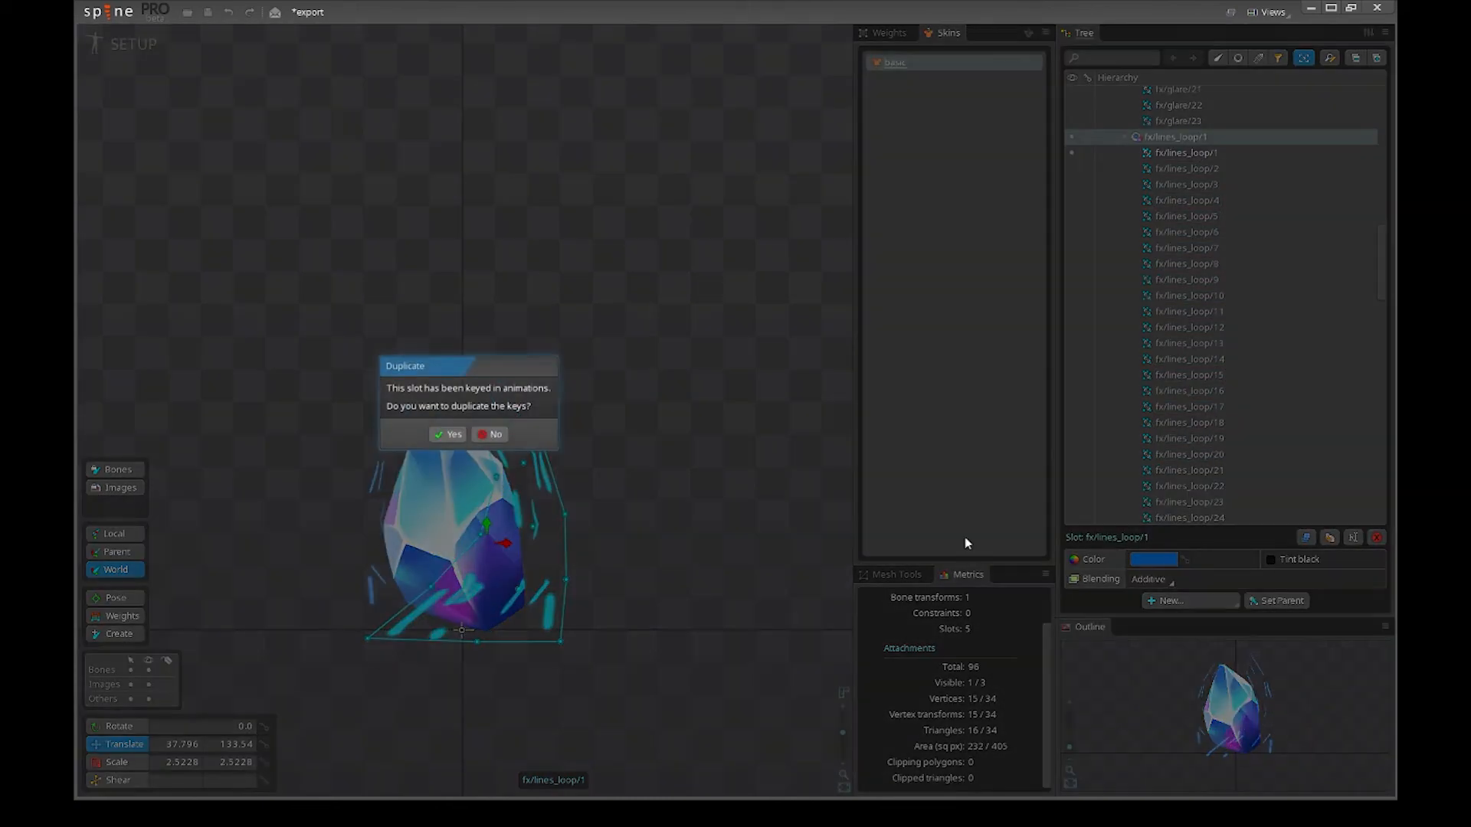
click(452, 432)
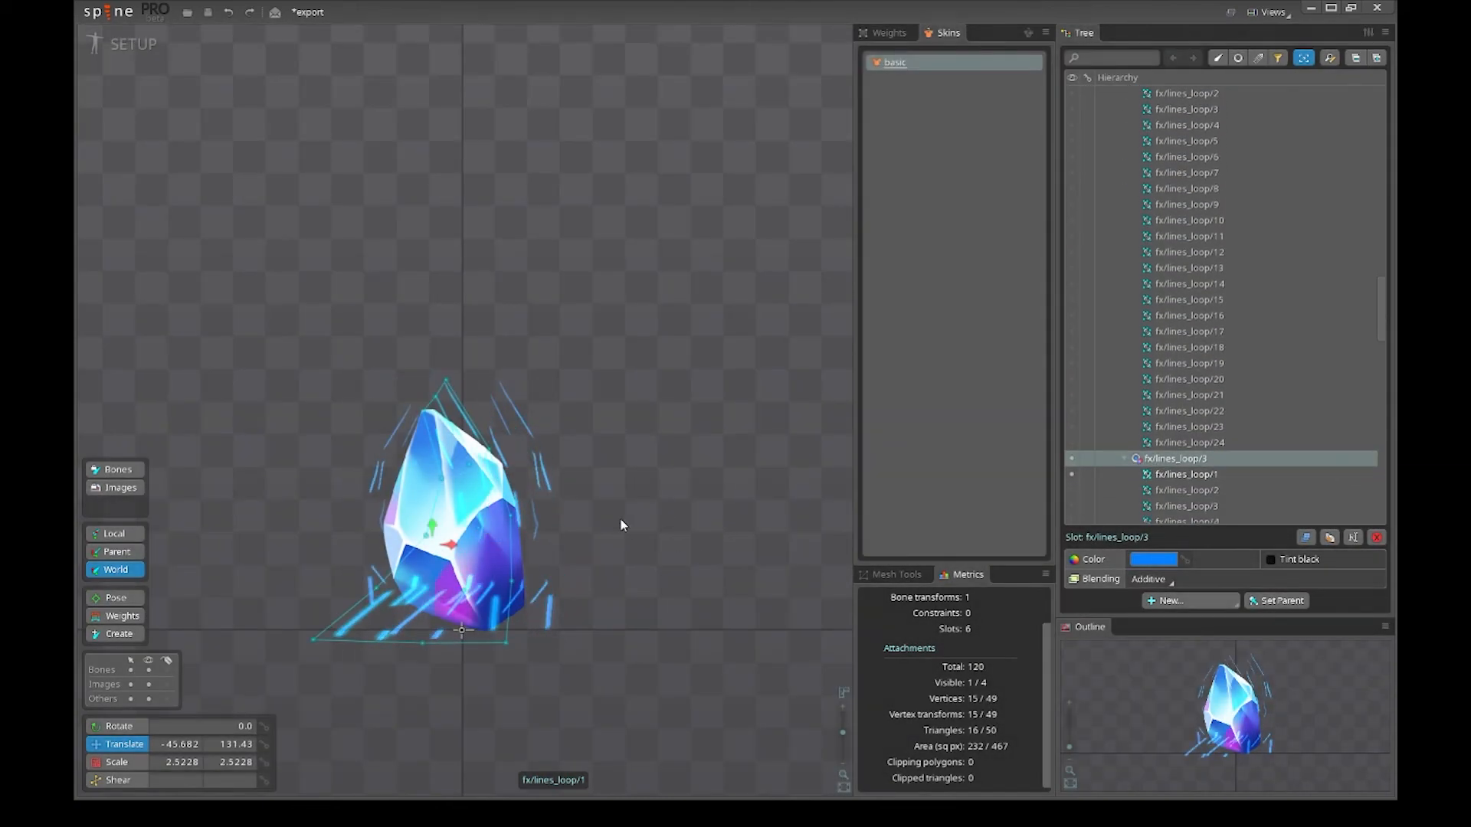
click(892, 575)
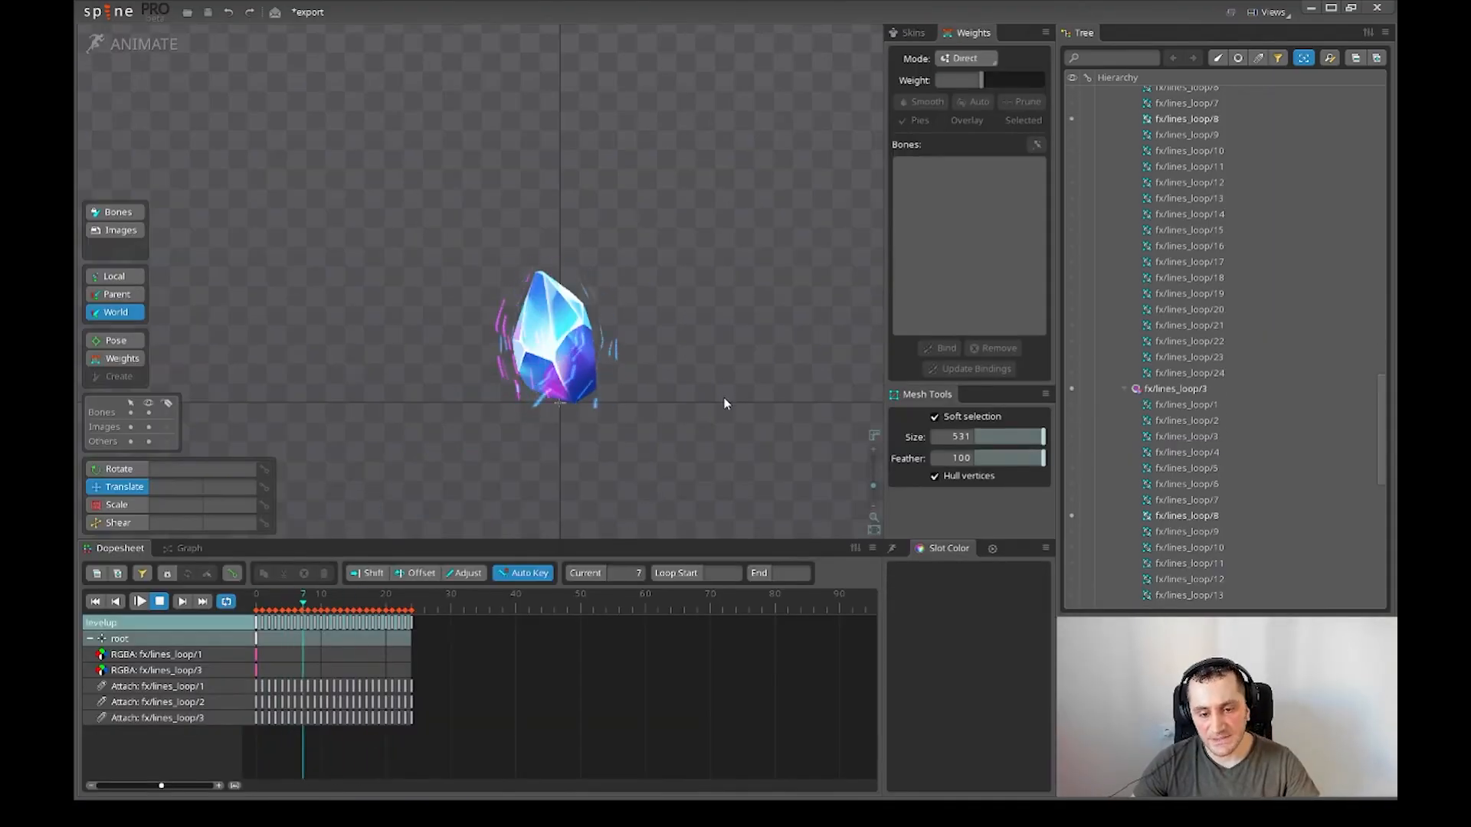
- Examine the colored line loops around the crystal while the levelup animation plays
scroll(724, 404, up, 3)
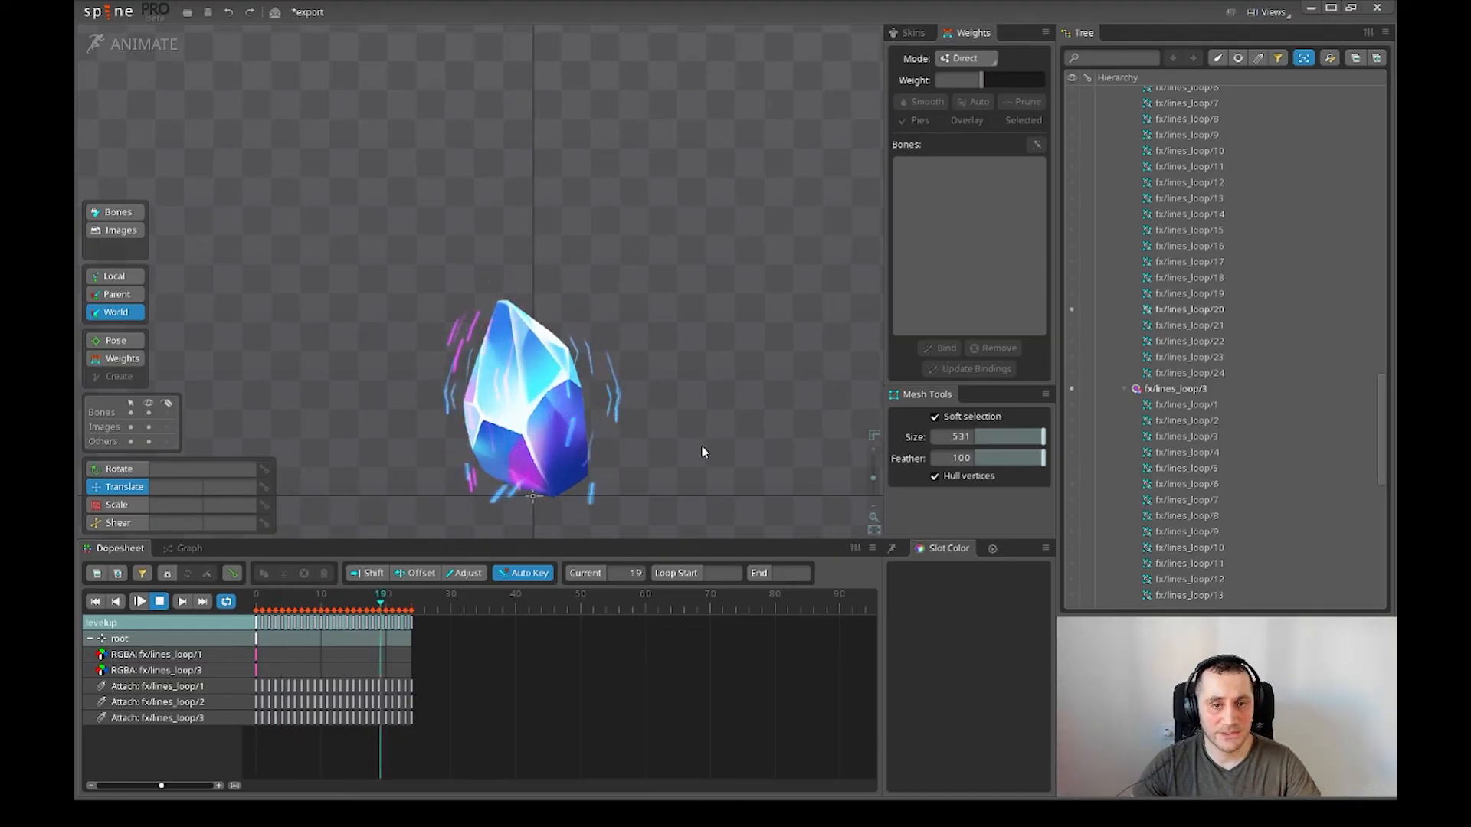